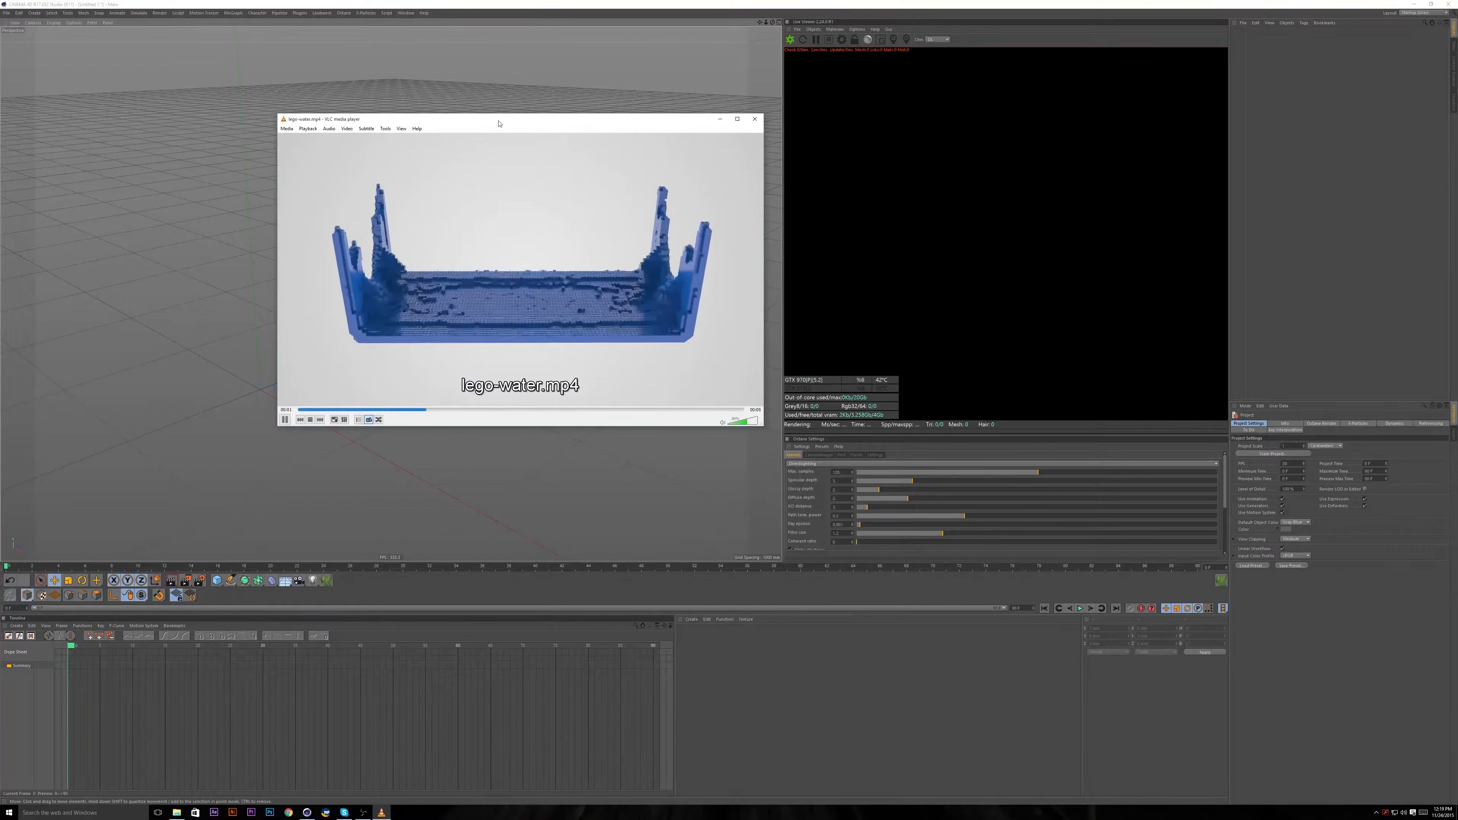
Watch the lego-water.mp4 reference clip, pause playback and minimise the video player.
drag(498, 125, 630, 220)
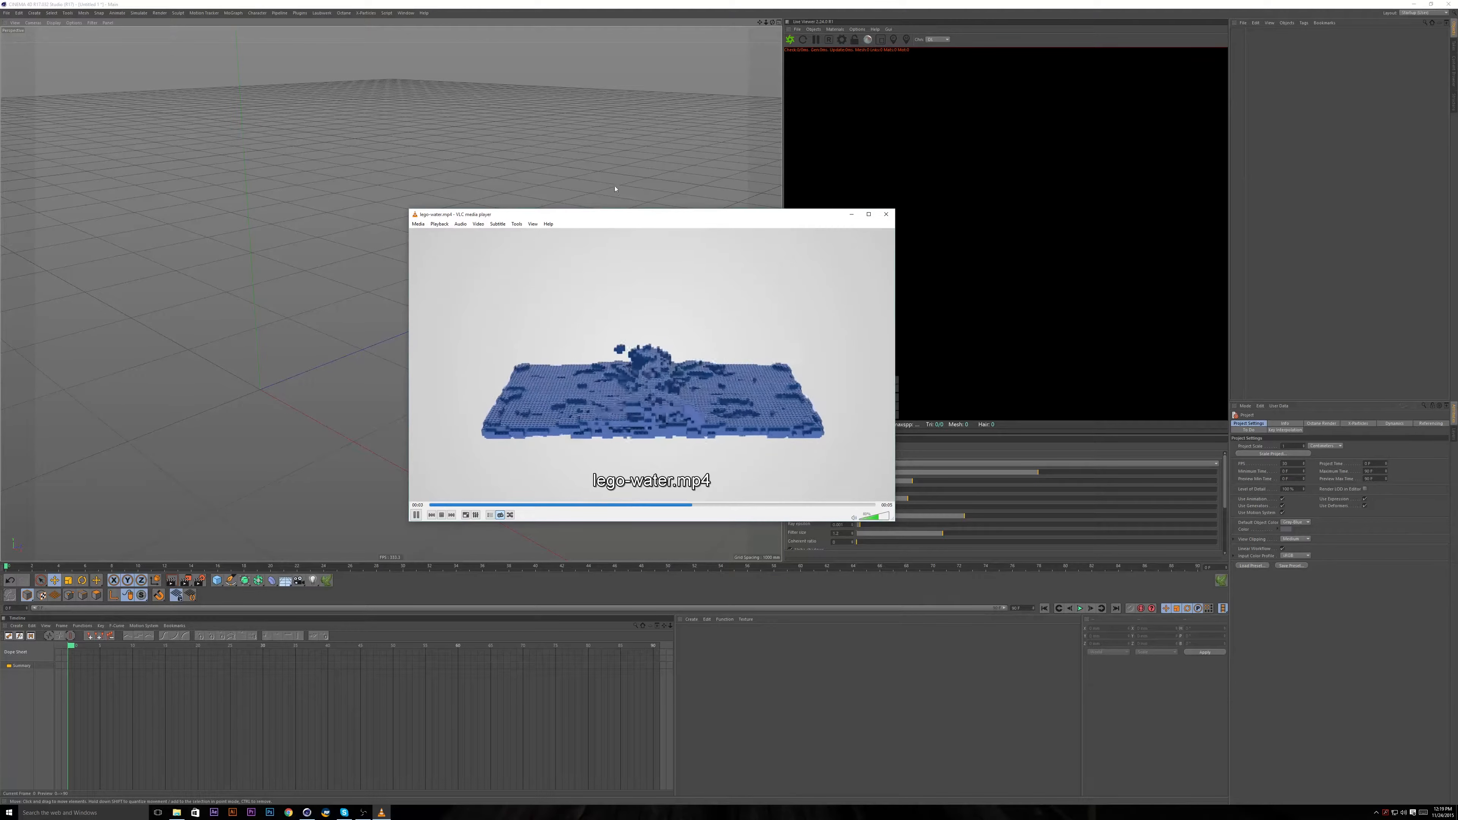
drag(616, 221, 634, 222)
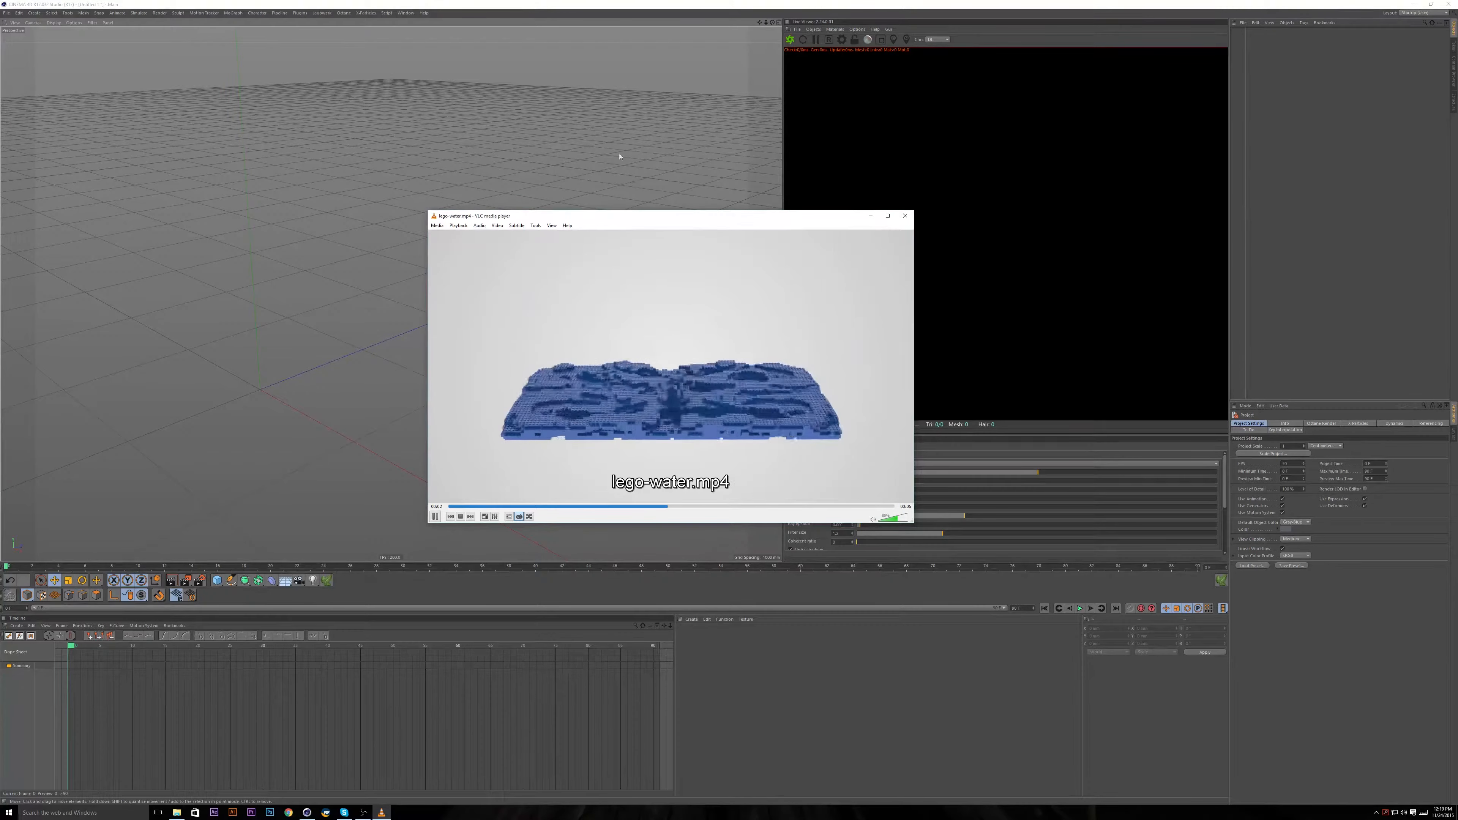
mouse_move(648, 218)
mouse_down()
mouse_move(617, 218)
mouse_move(655, 236)
mouse_up()
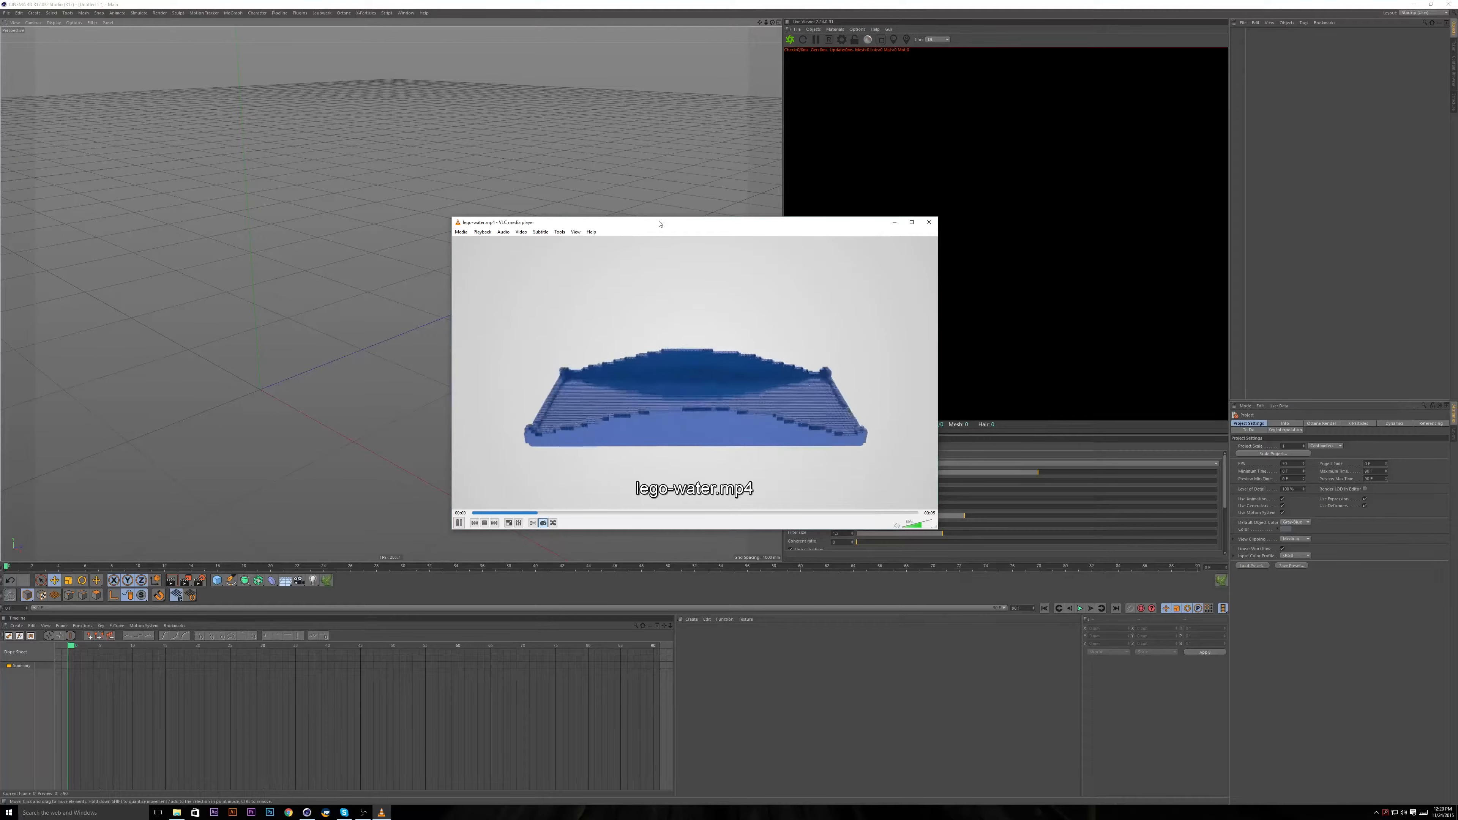
drag(659, 222, 606, 238)
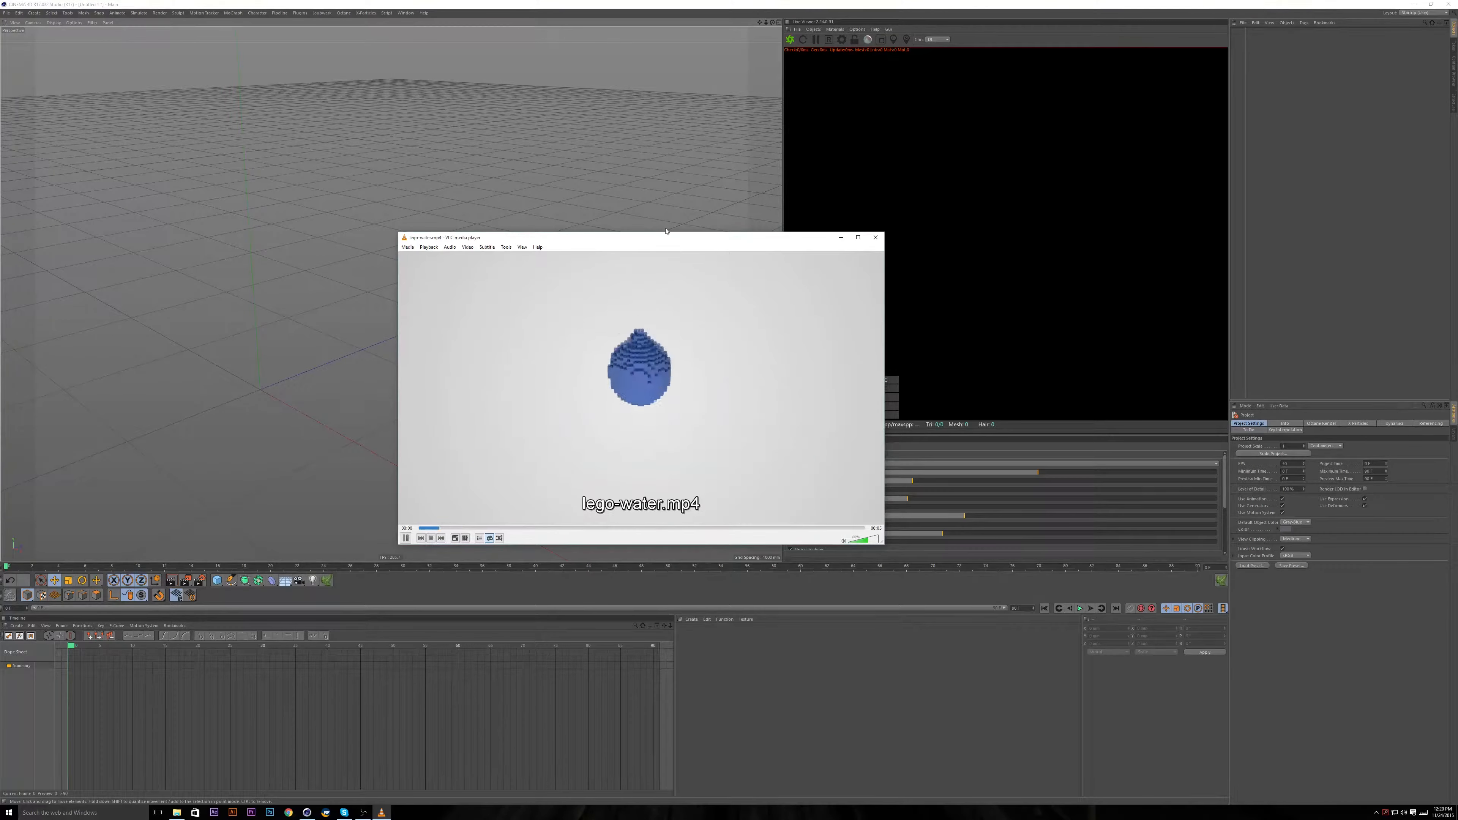
drag(658, 241, 670, 242)
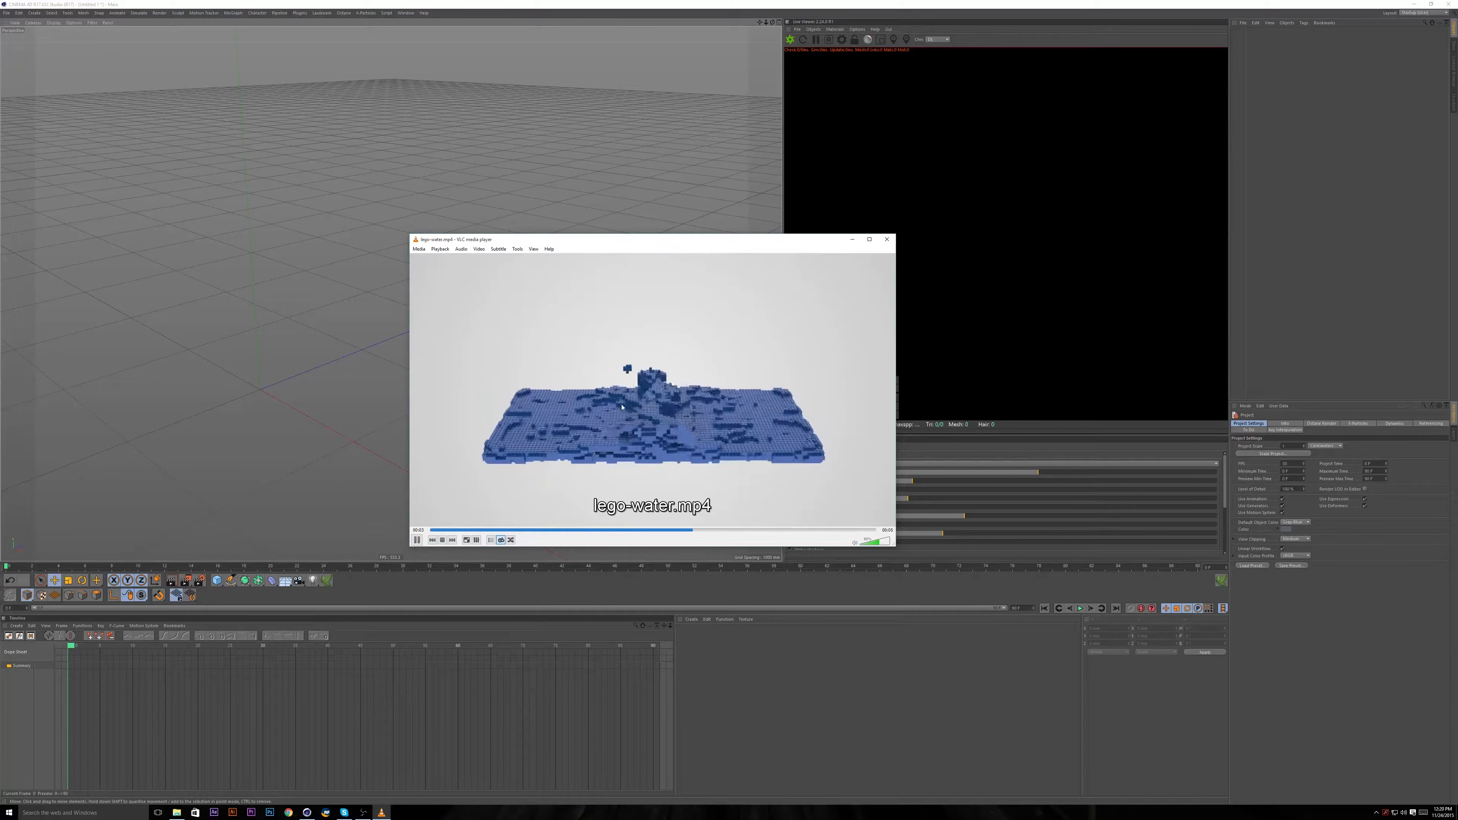
key(space)
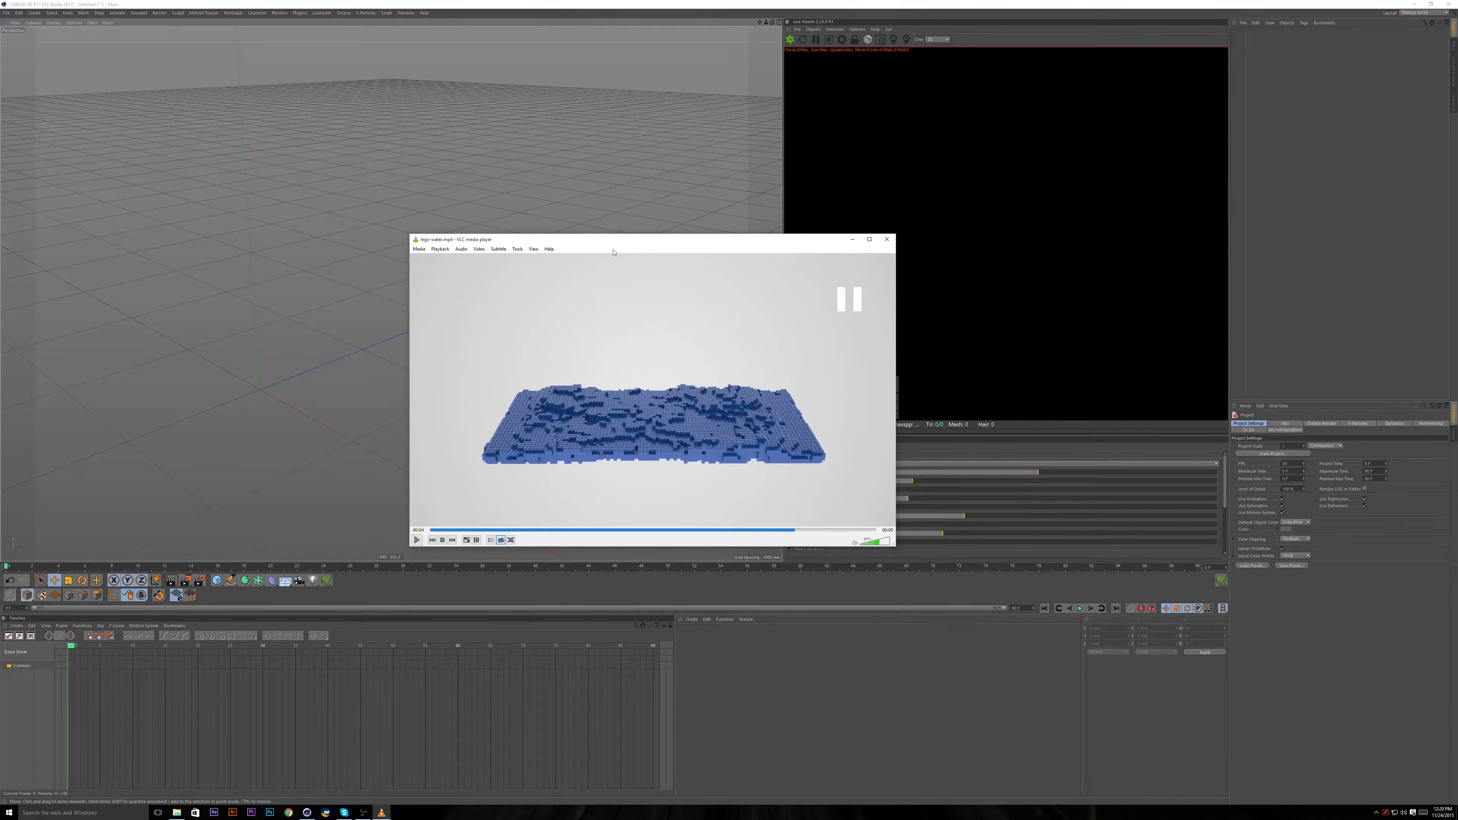
click(852, 239)
Switch Cinema 4D to the Standard layout and set the viewport camera navigation to Object Mode.
click(1418, 13)
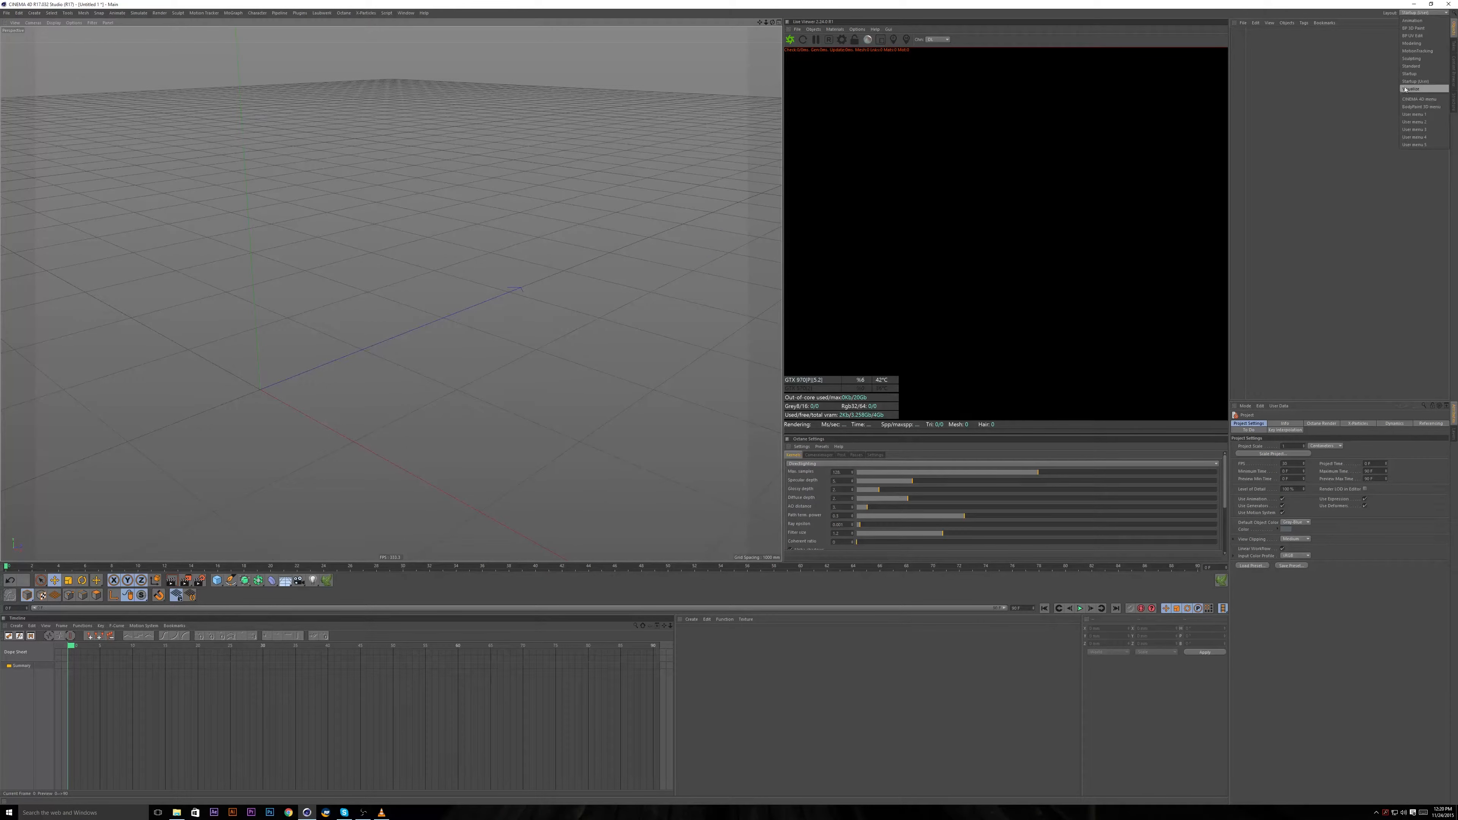
click(1423, 70)
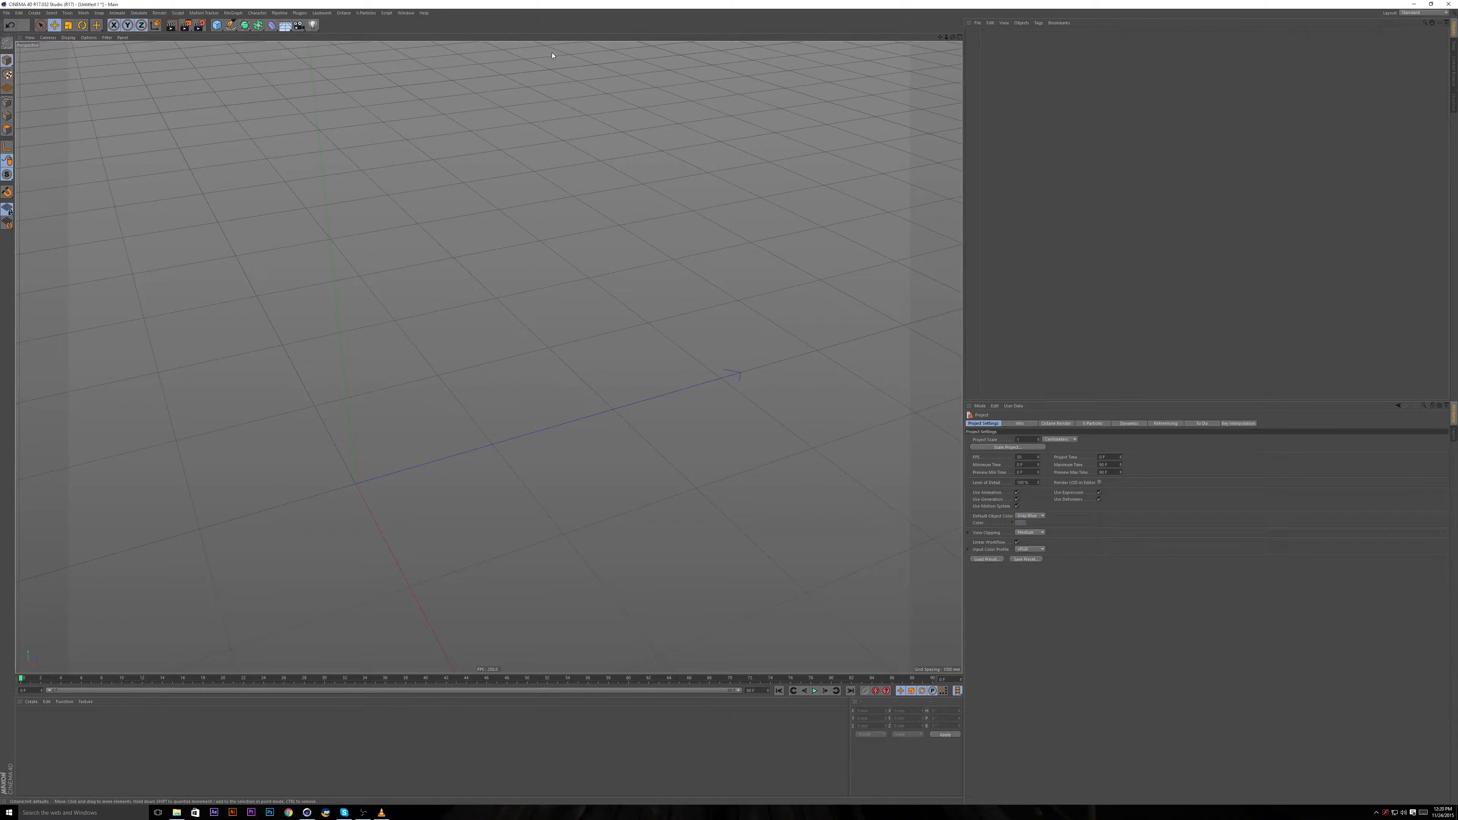
alt+drag(575, 318, 398, 456)
click(47, 38)
mouse_move(75, 49)
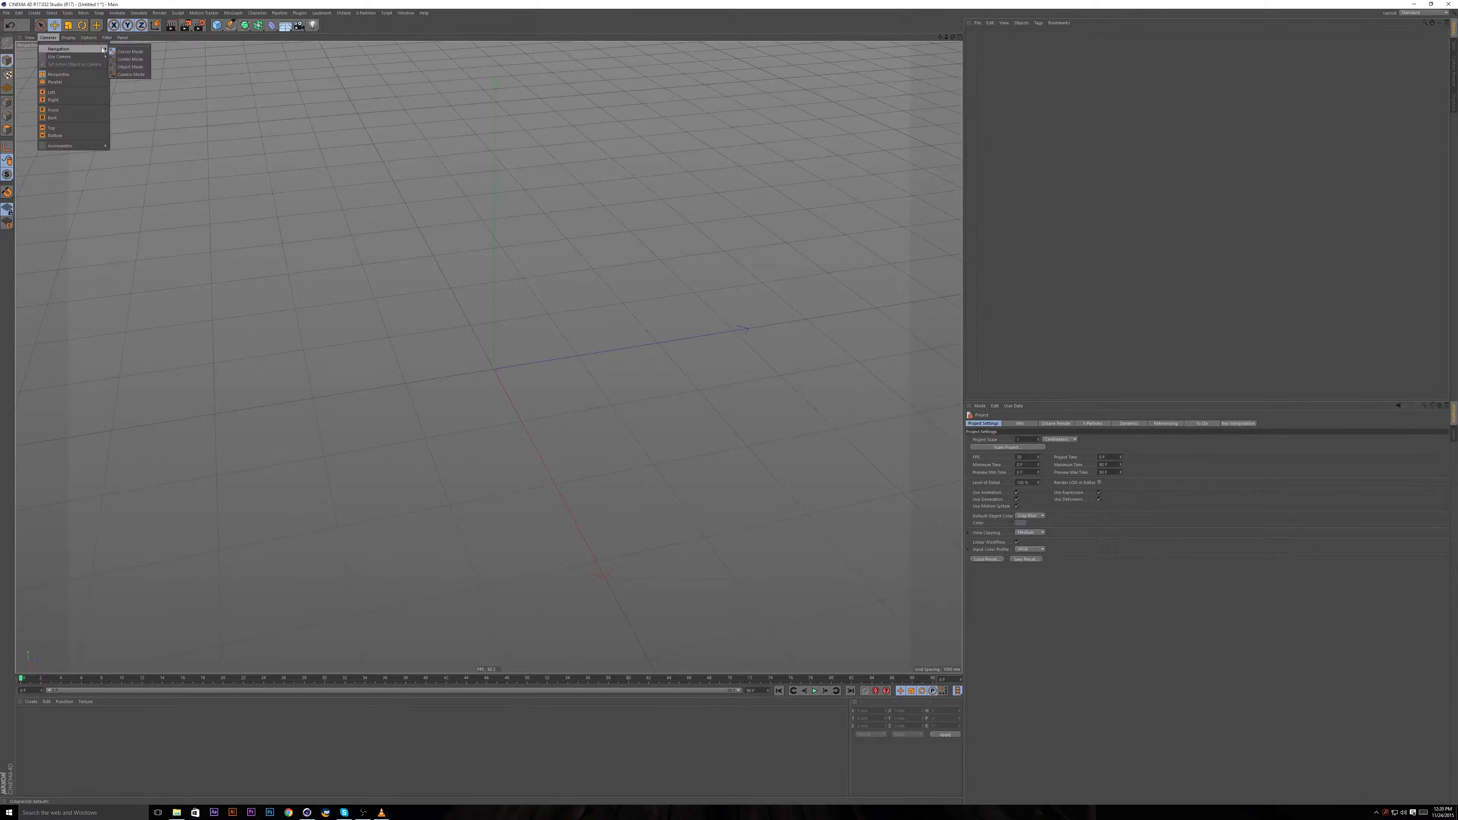
click(135, 67)
alt+drag(575, 456, 547, 470)
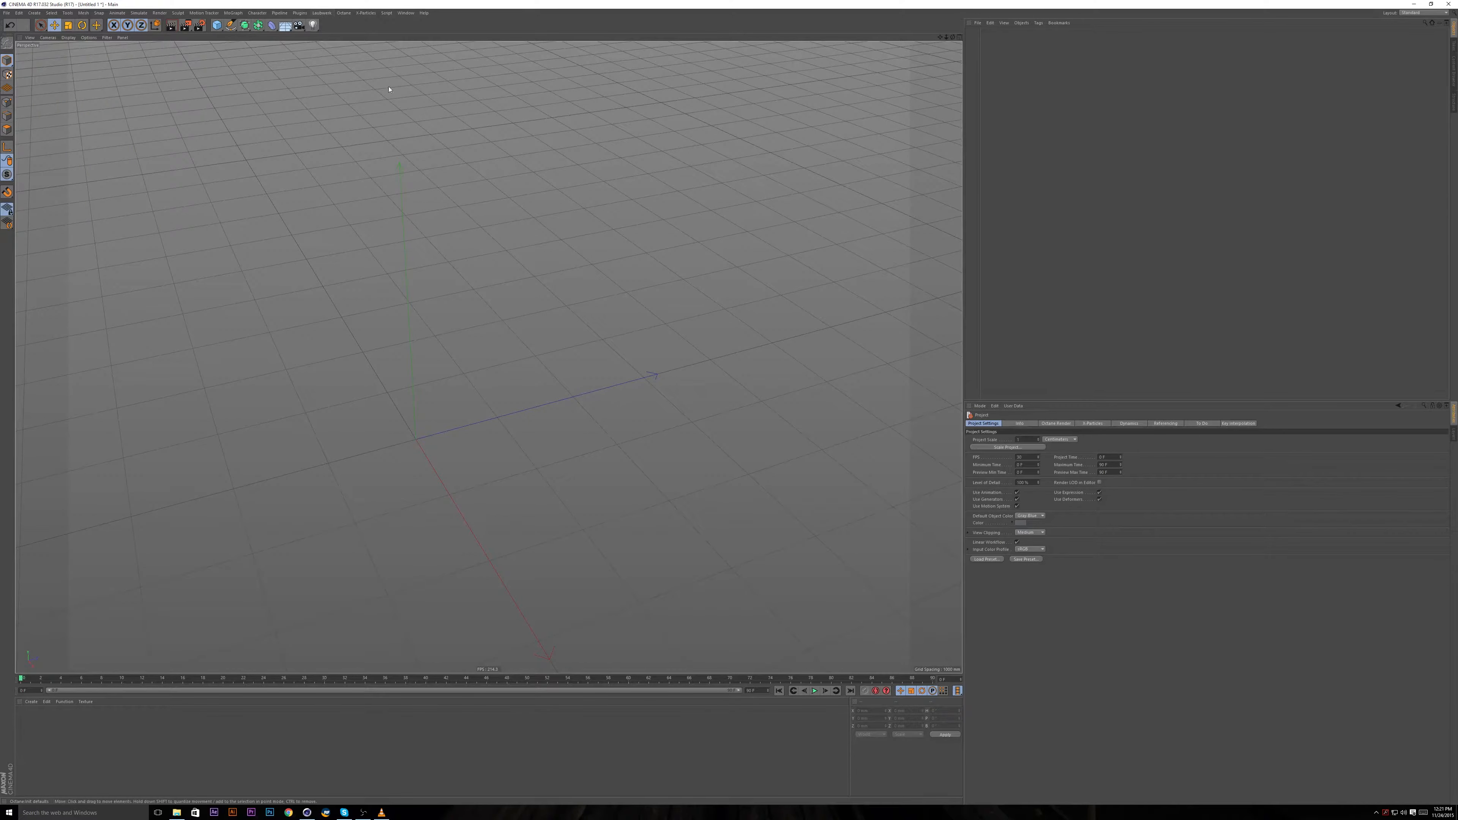
Add an X-Particles System object to the scene.
click(367, 14)
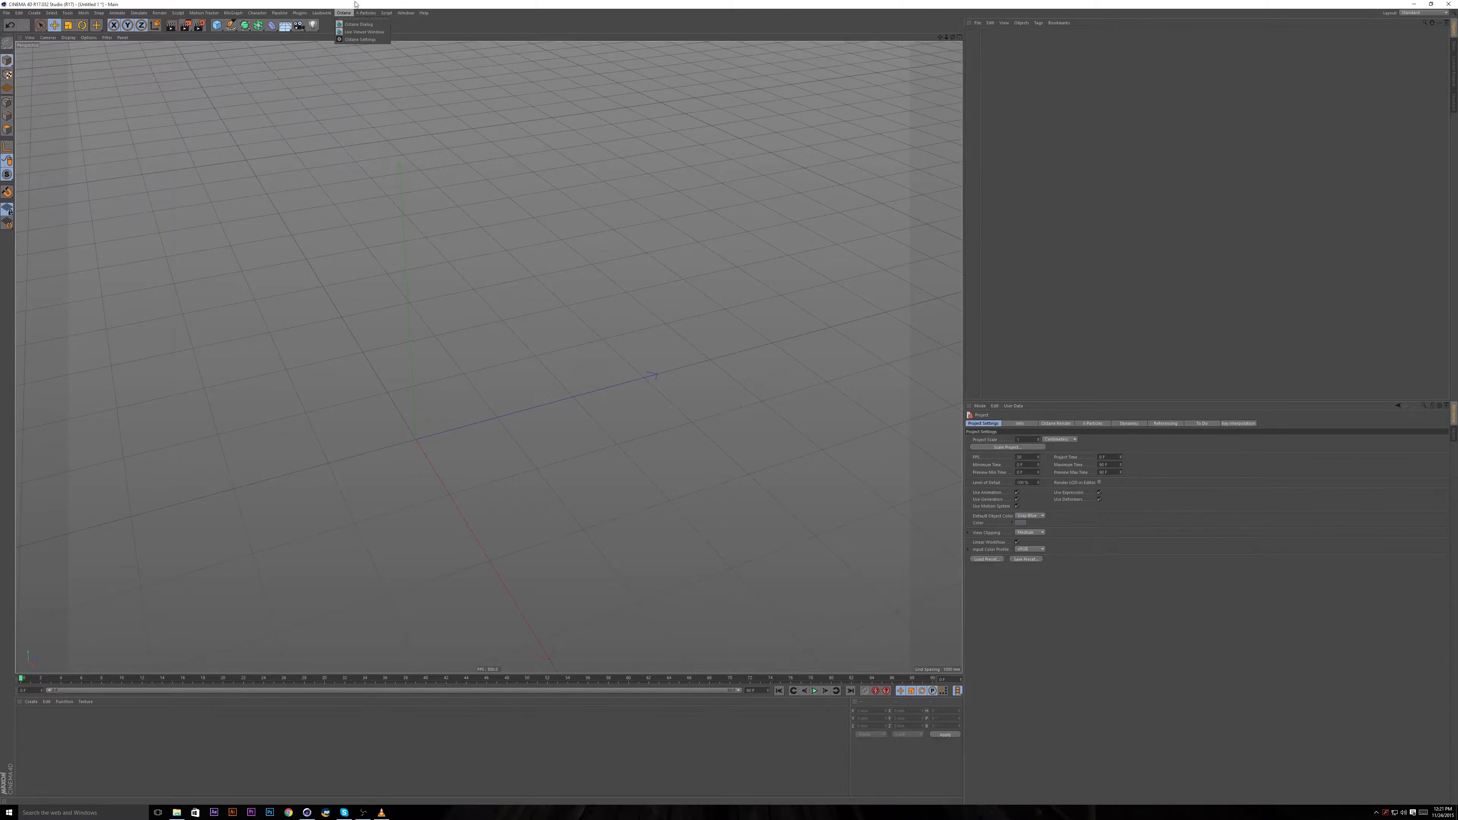
click(353, 27)
click(344, 13)
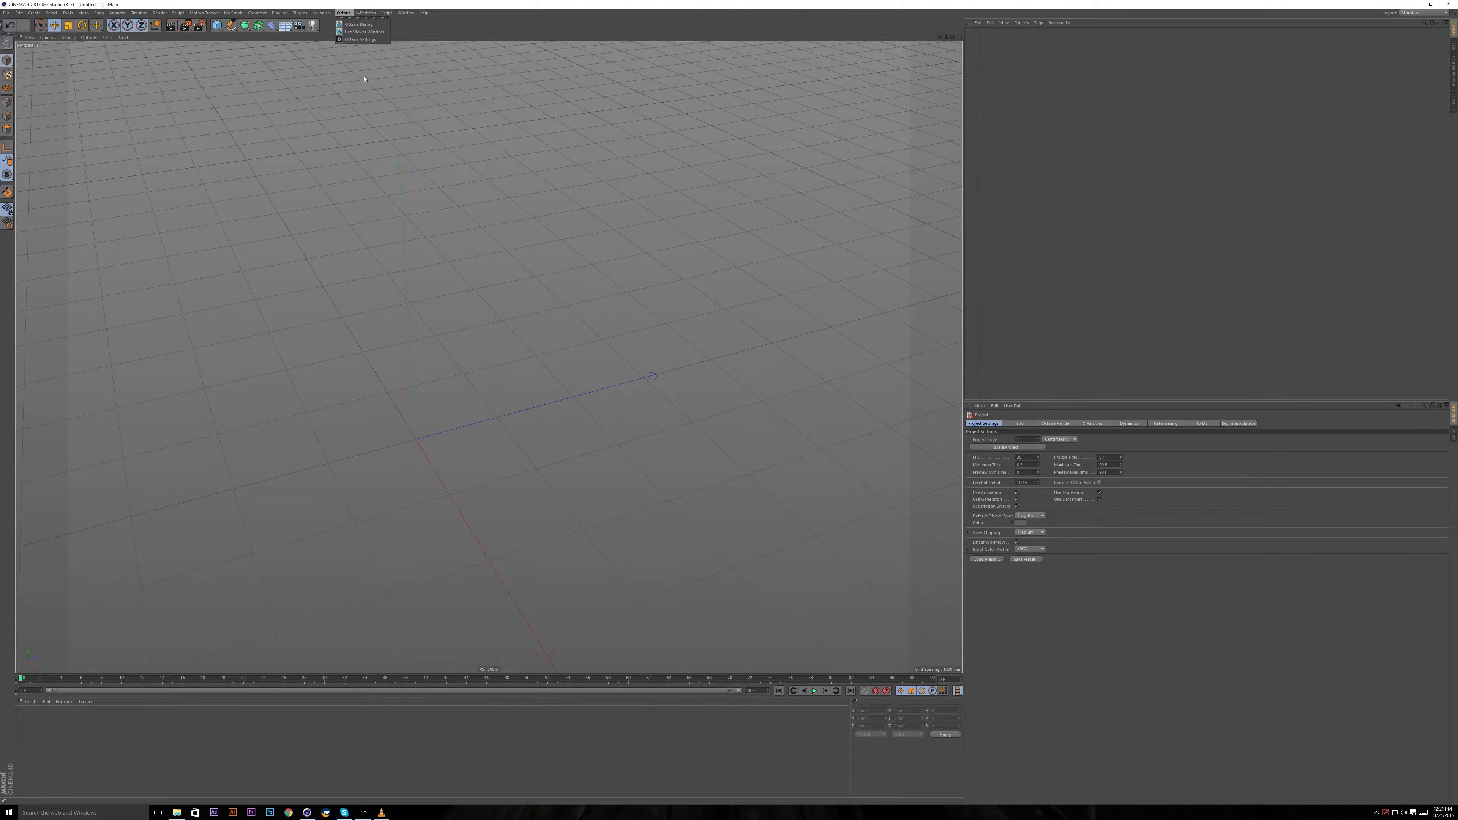
click(363, 124)
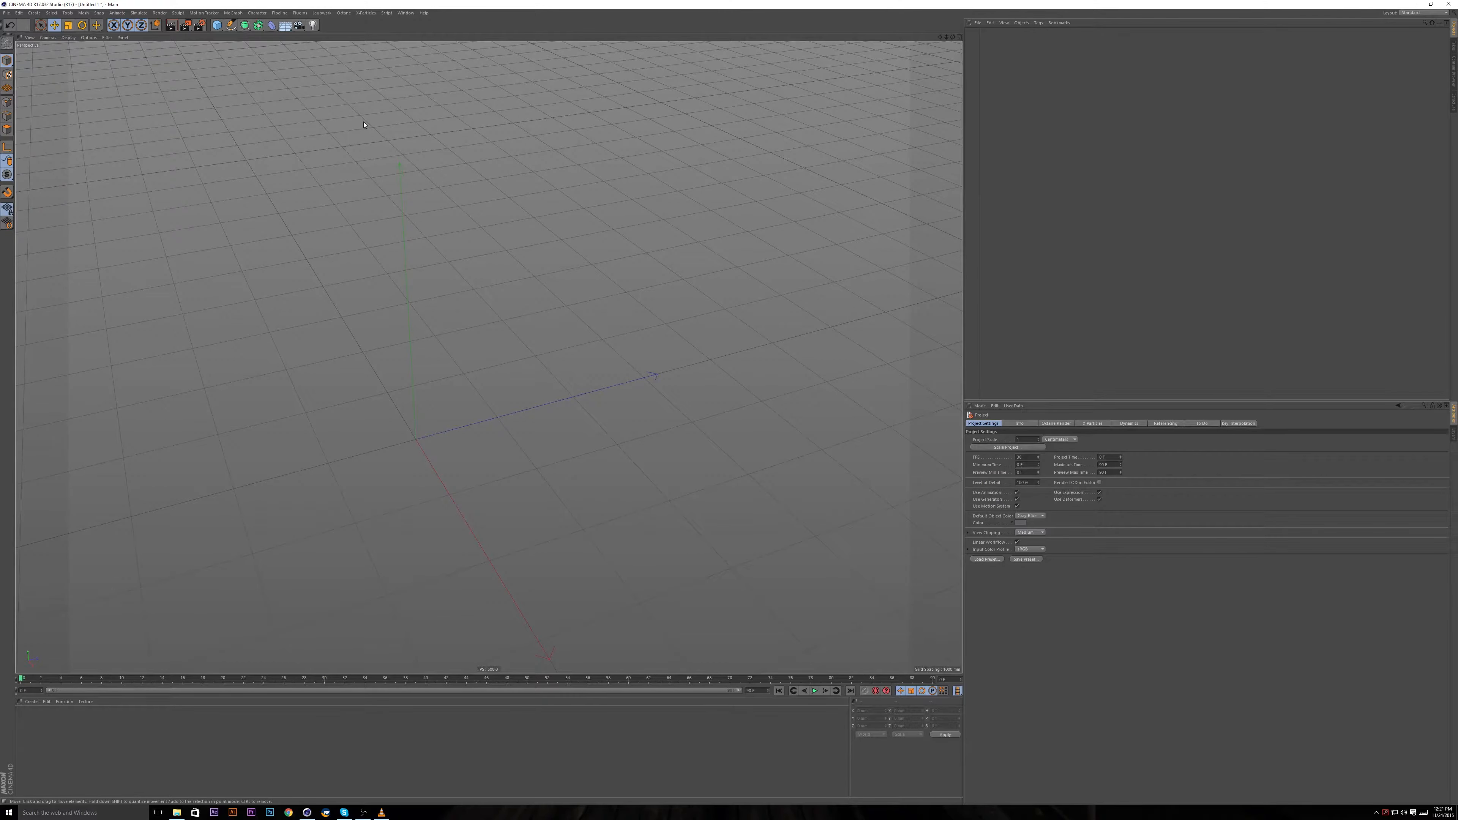
click(366, 13)
click(380, 79)
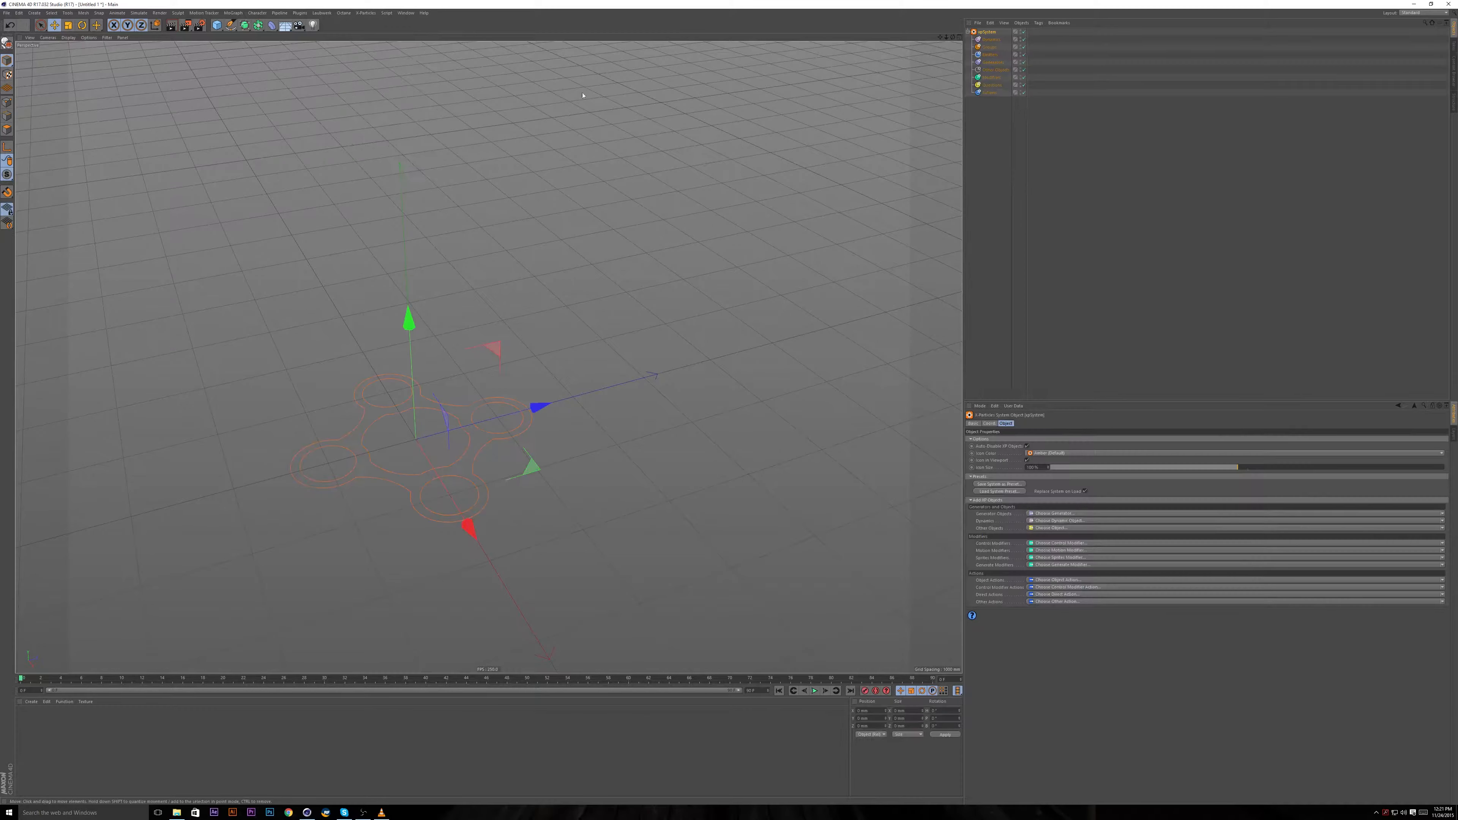
Examine the particle system's Dynamics and Emitters folders, including the choice of dynamics objects.
click(1080, 195)
click(992, 54)
key(ctrl+z)
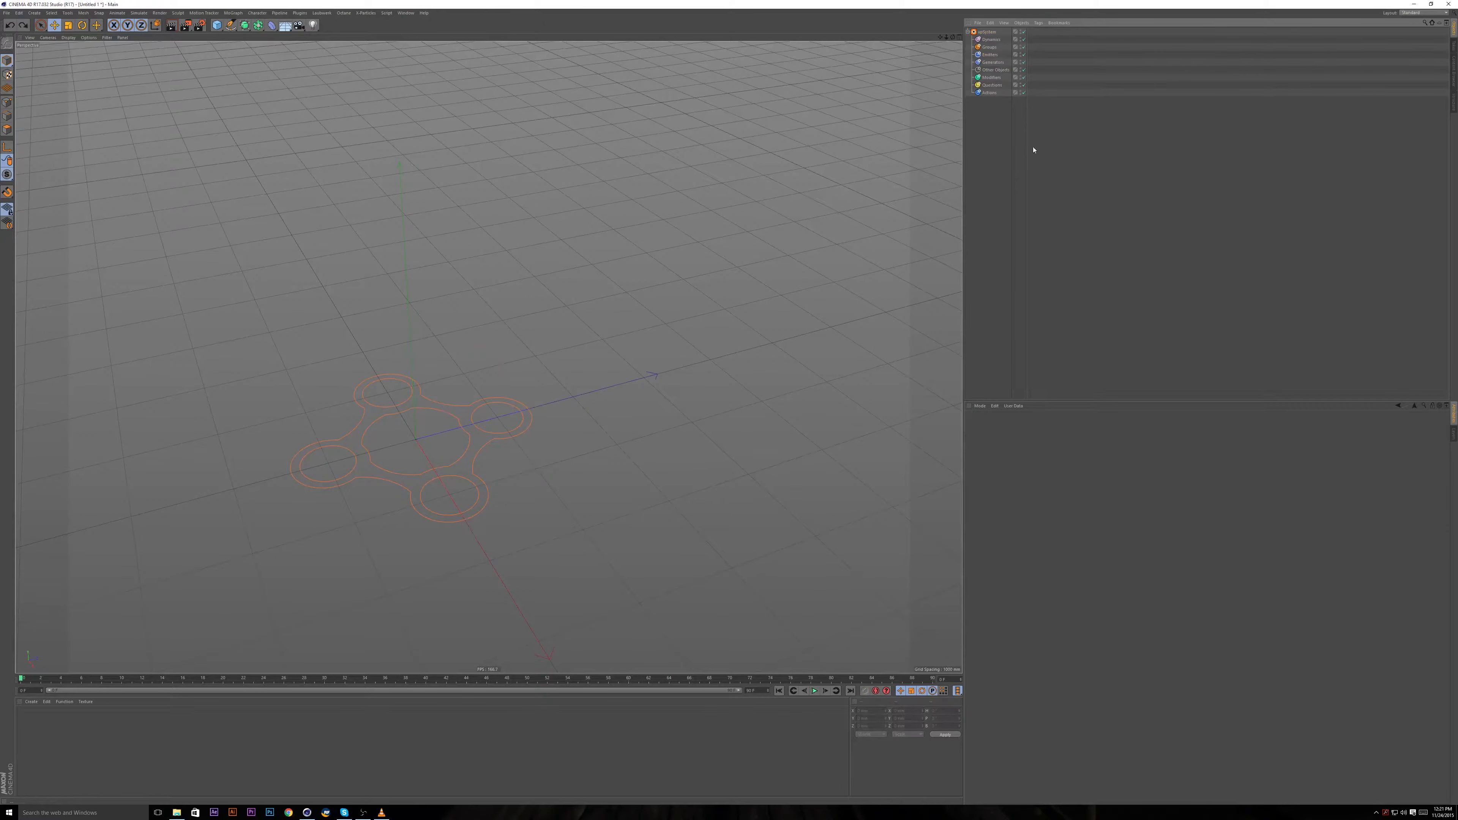
click(991, 39)
click(1032, 454)
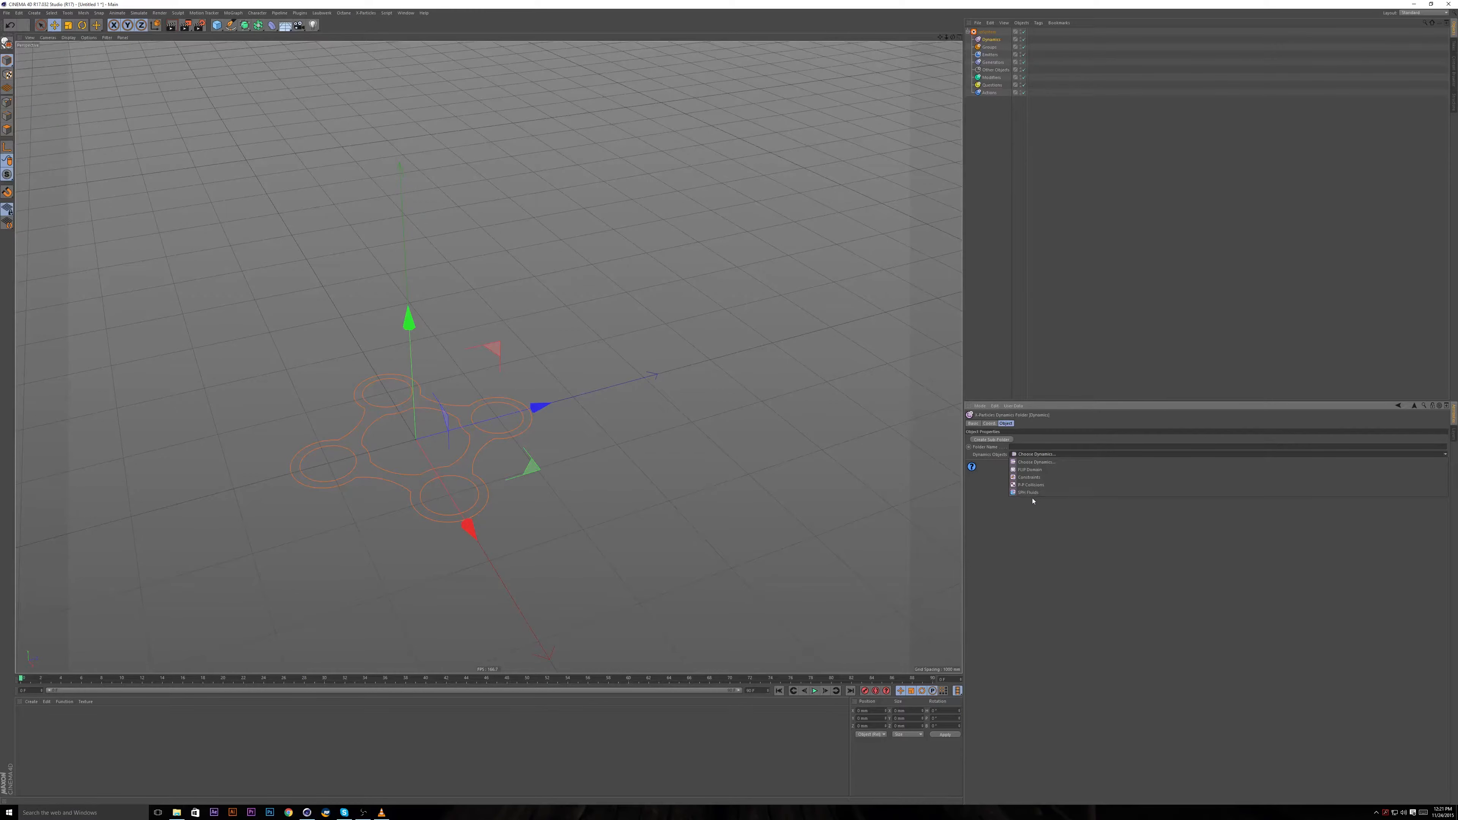
click(1042, 406)
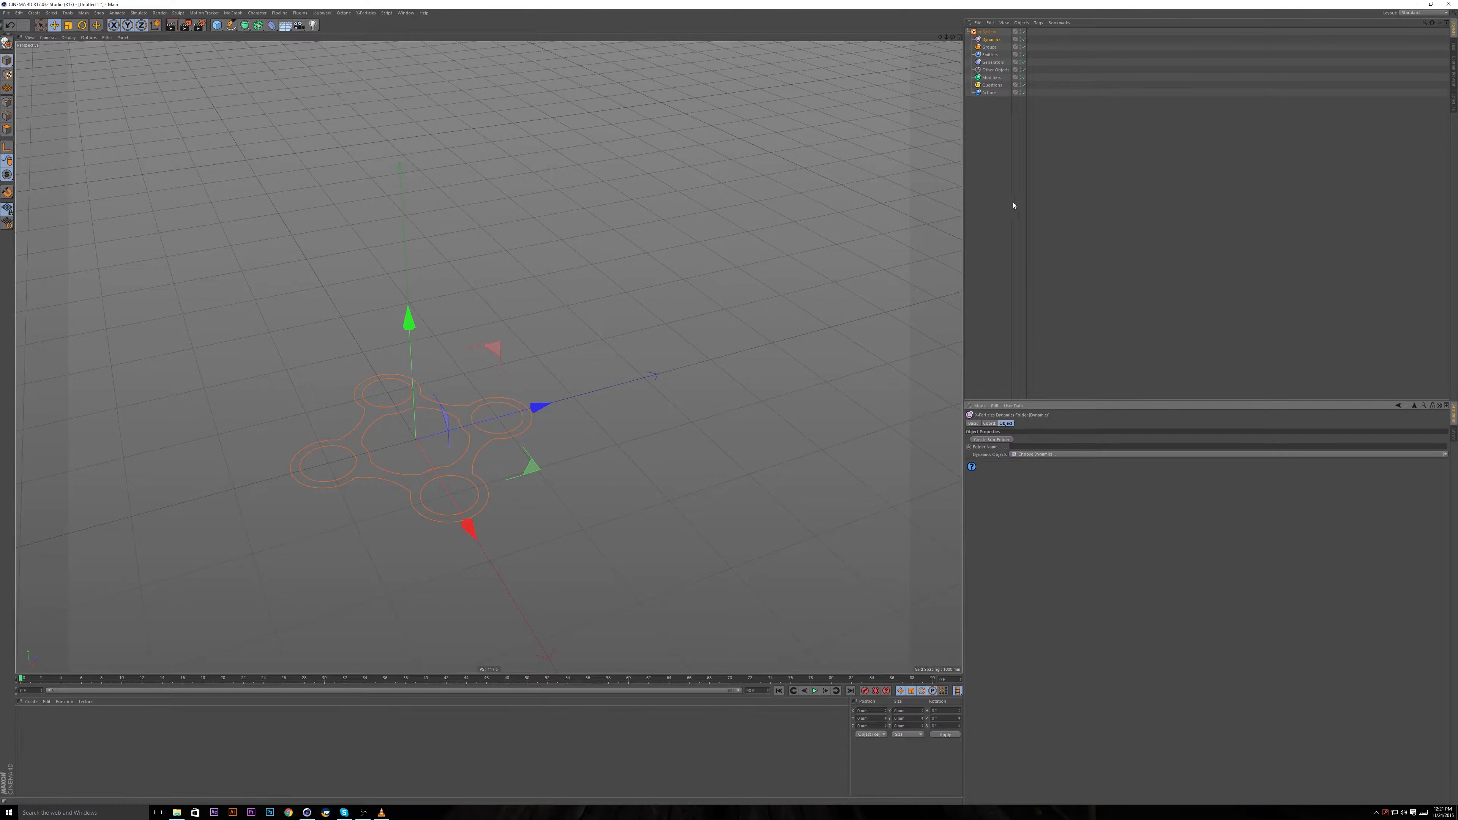
click(1022, 122)
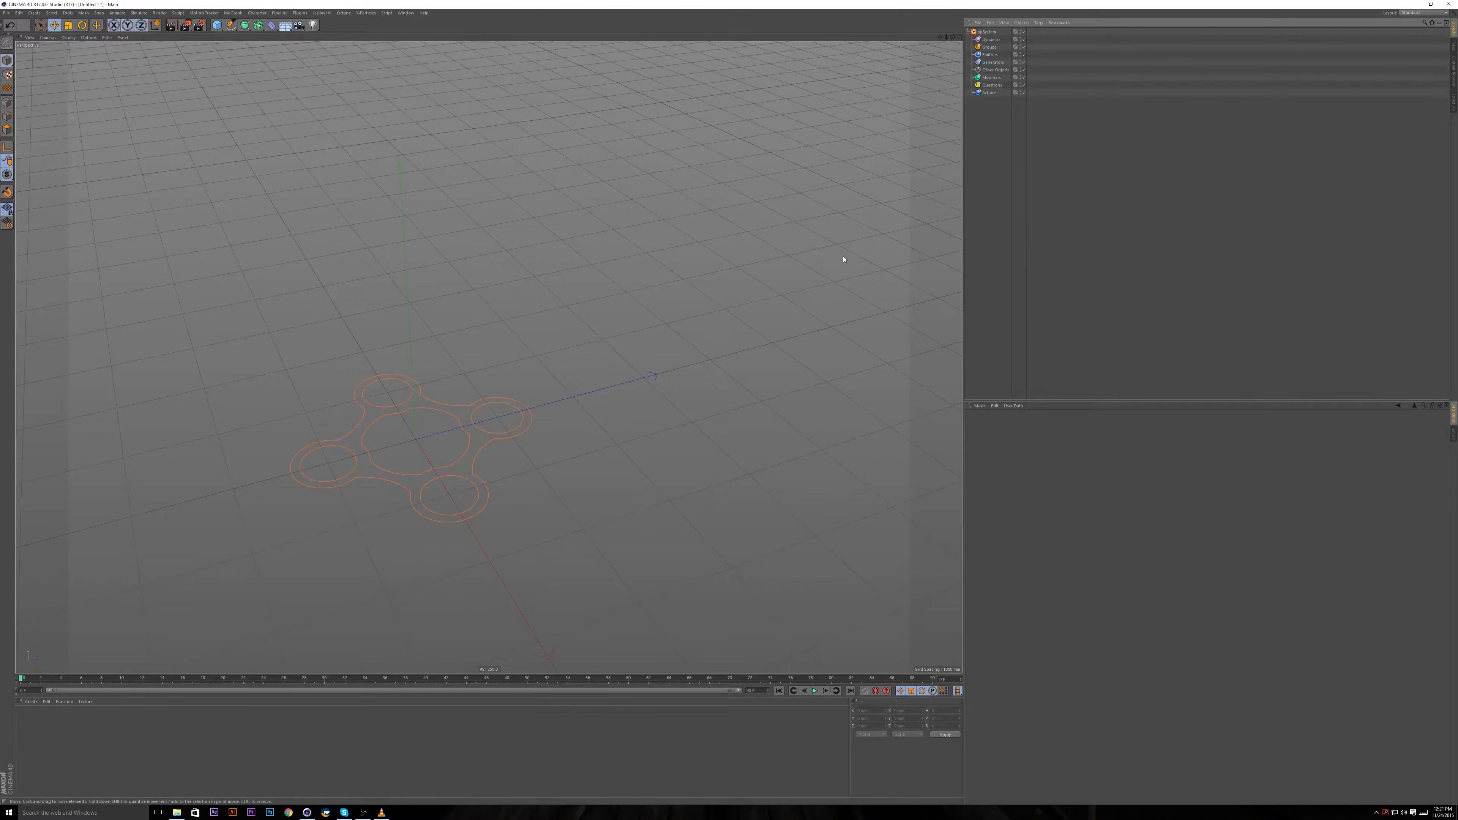
mouse_move(488, 403)
alt+mouse_down()
mouse_move(400, 404)
mouse_move(487, 355)
mouse_move(512, 404)
alt+mouse_up()
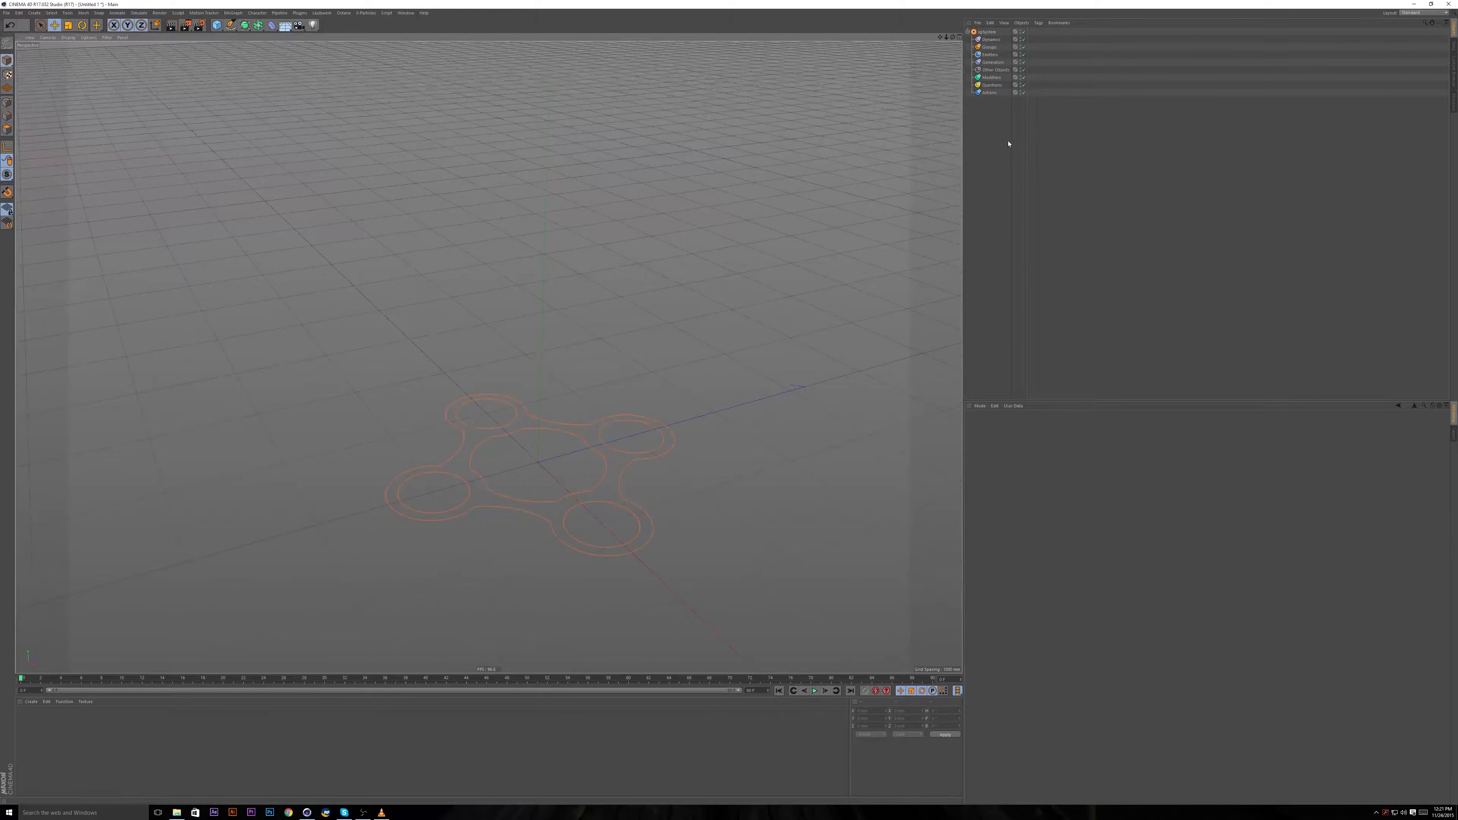
click(990, 55)
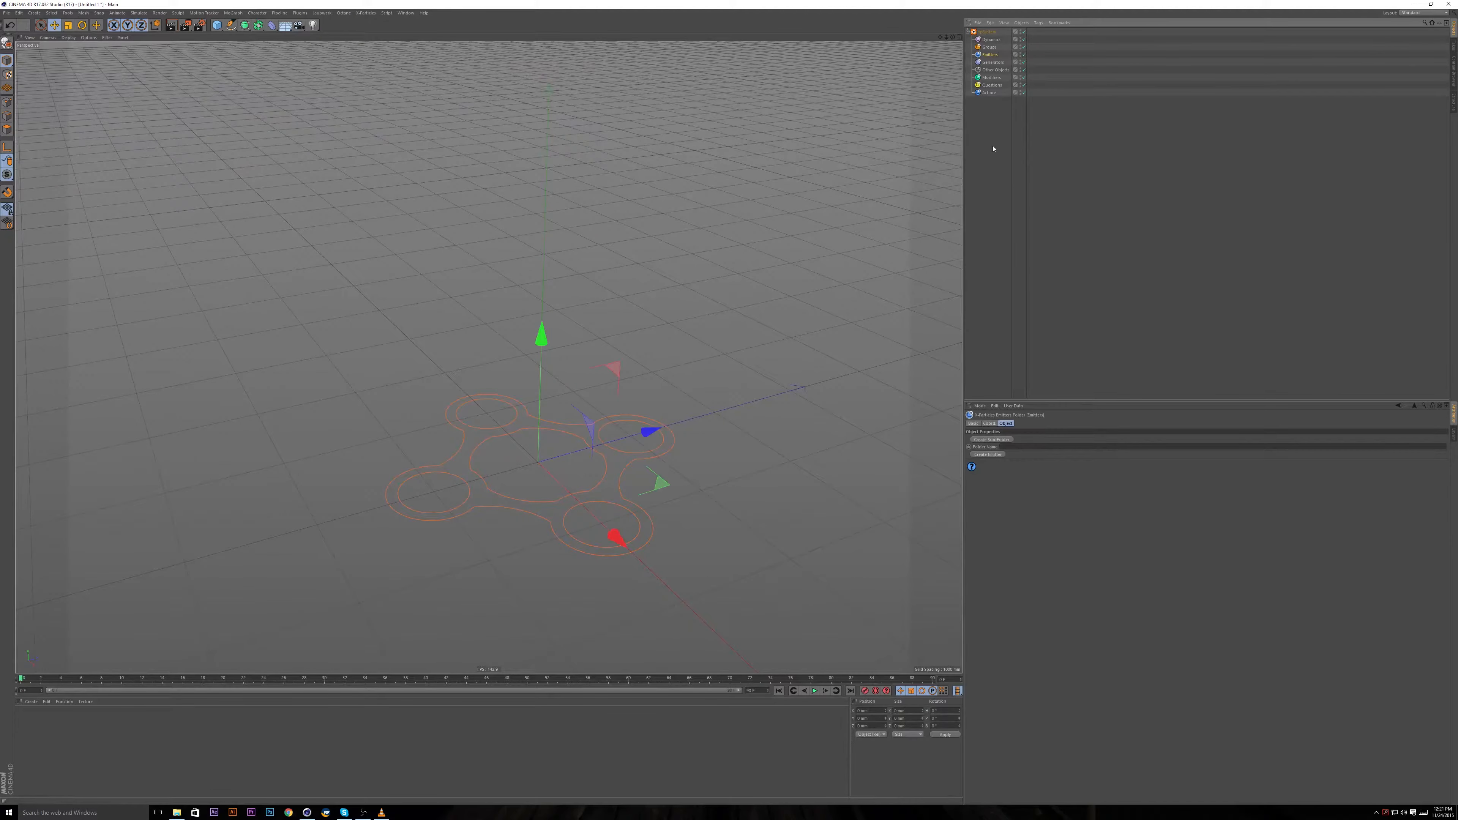
click(1003, 118)
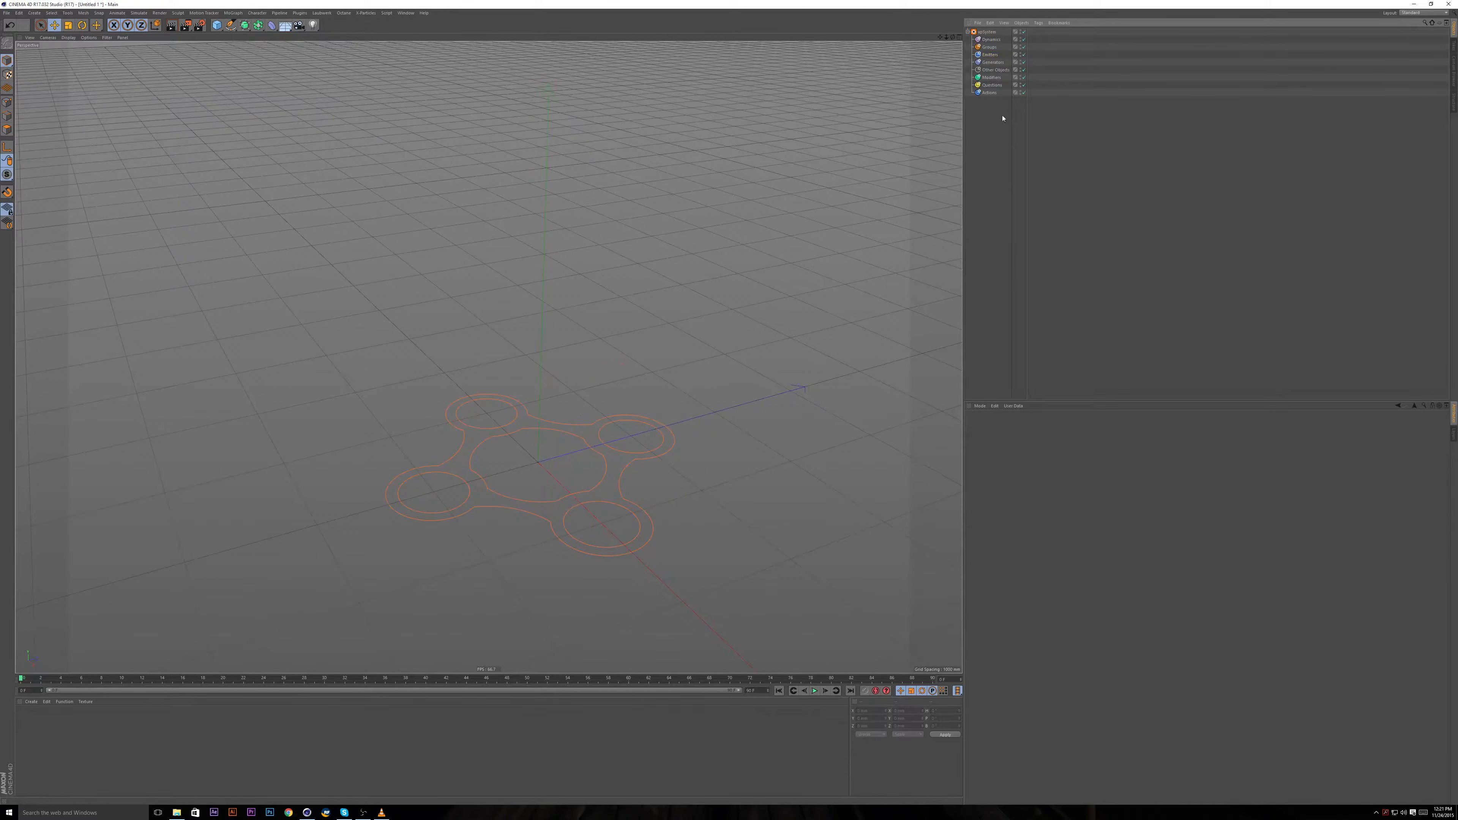
Rename the particle system object to "Fluid simulation".
click(988, 33)
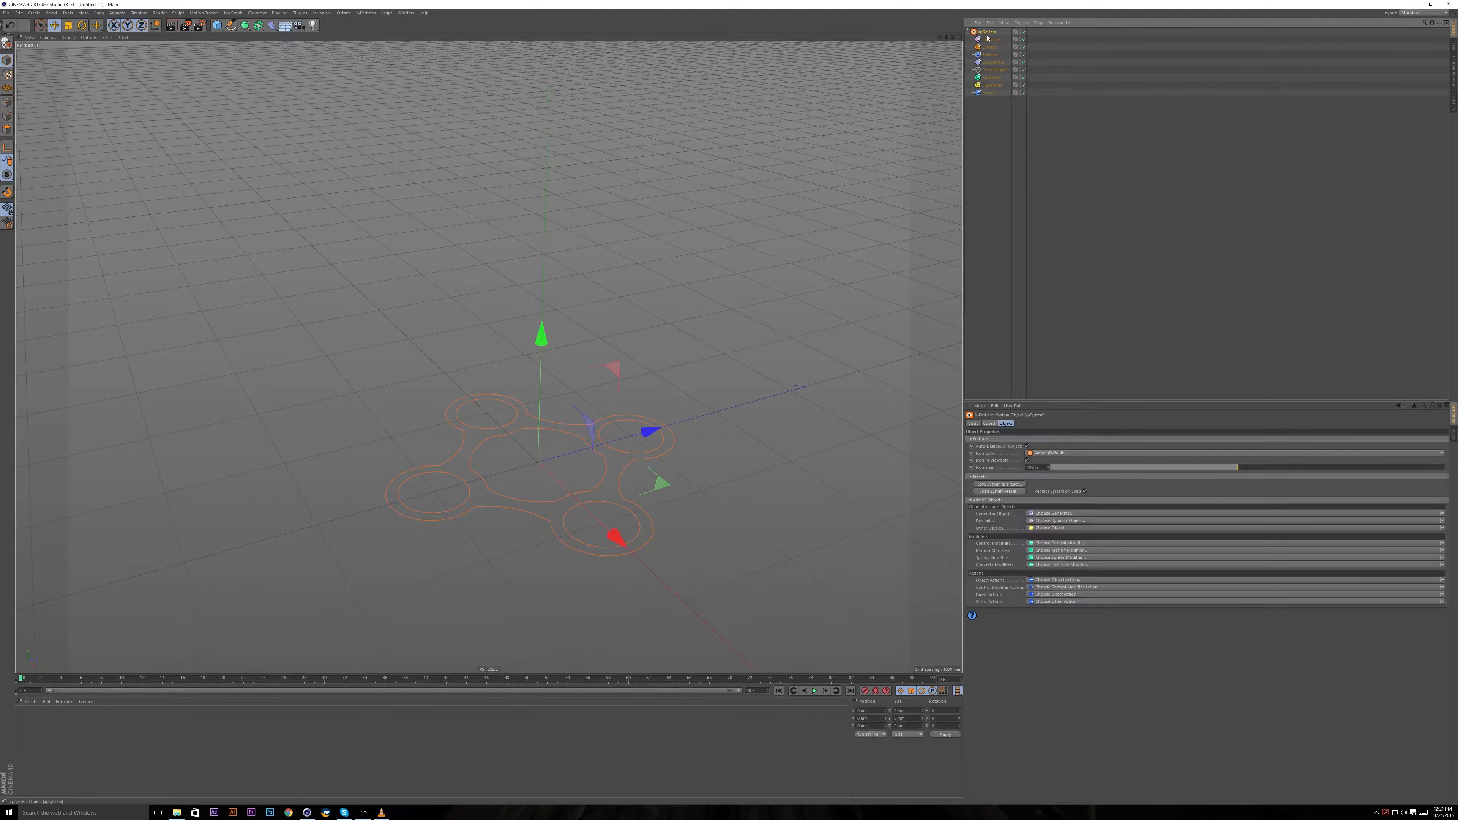
double_click(988, 32)
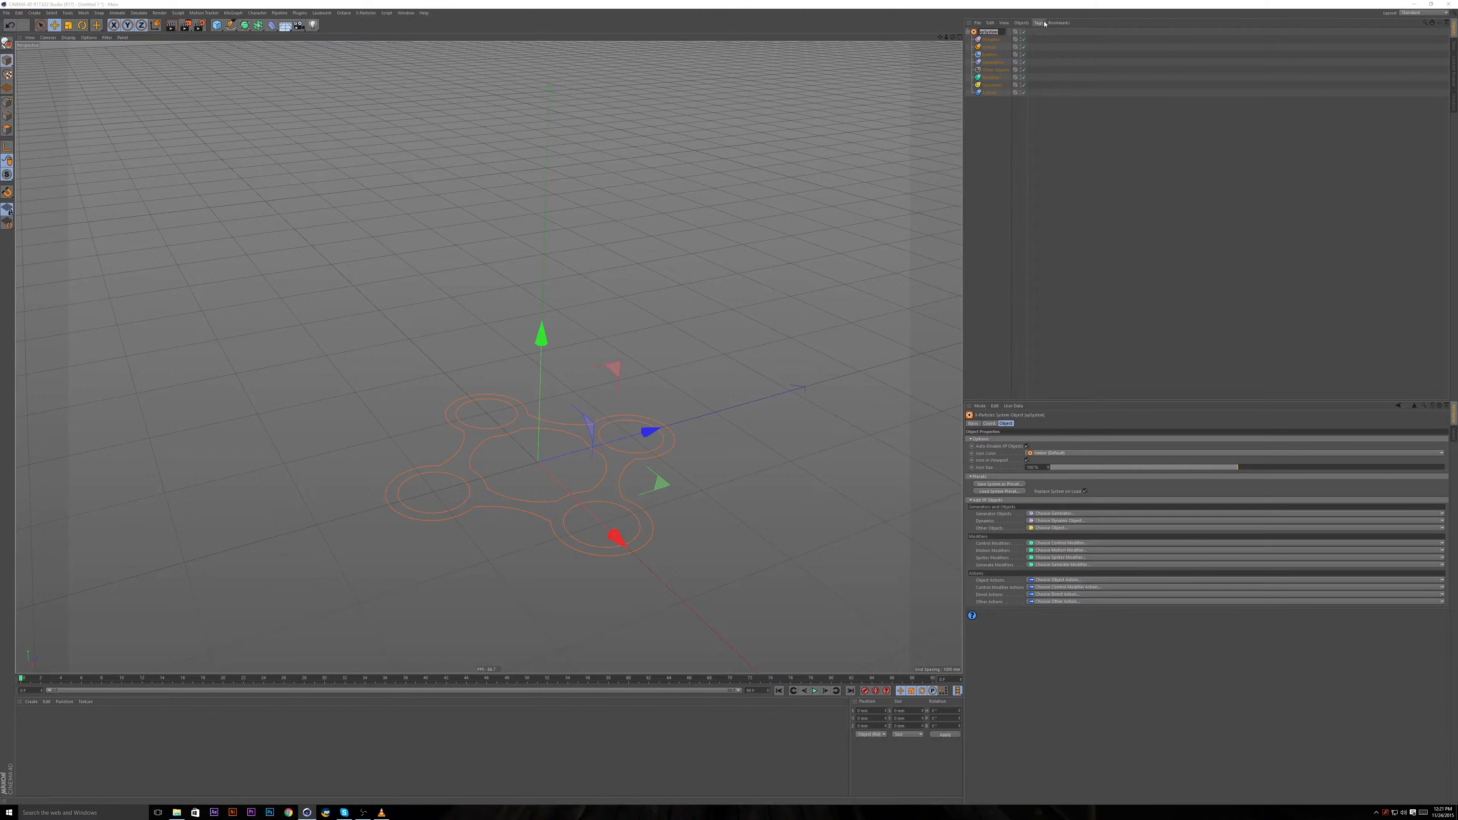
text(Fluid simulation)
key(Return)
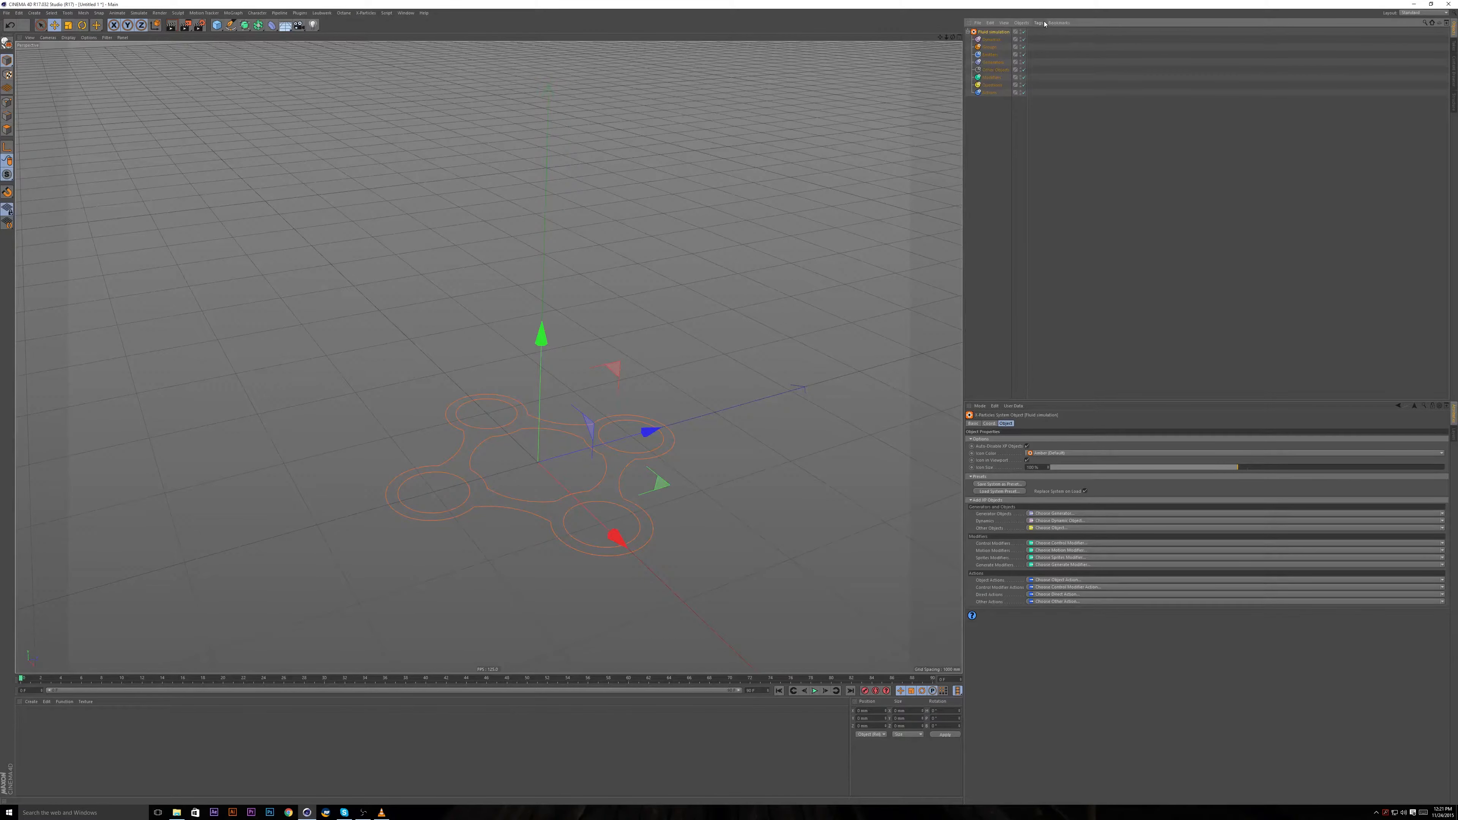
click(978, 166)
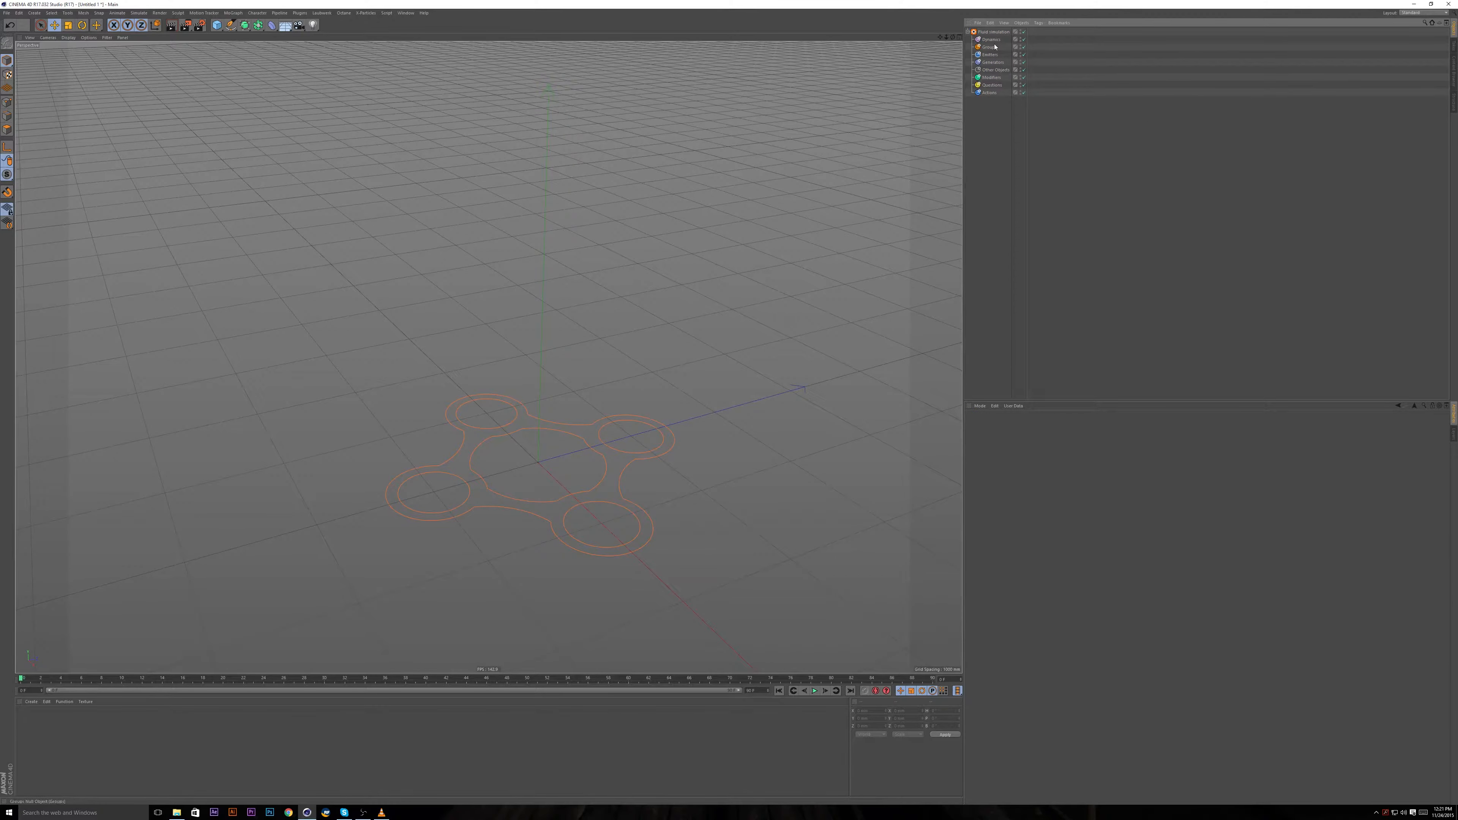
Add a FLIP Domain object through the Dynamics folder of the Fluid simulation system.
click(990, 40)
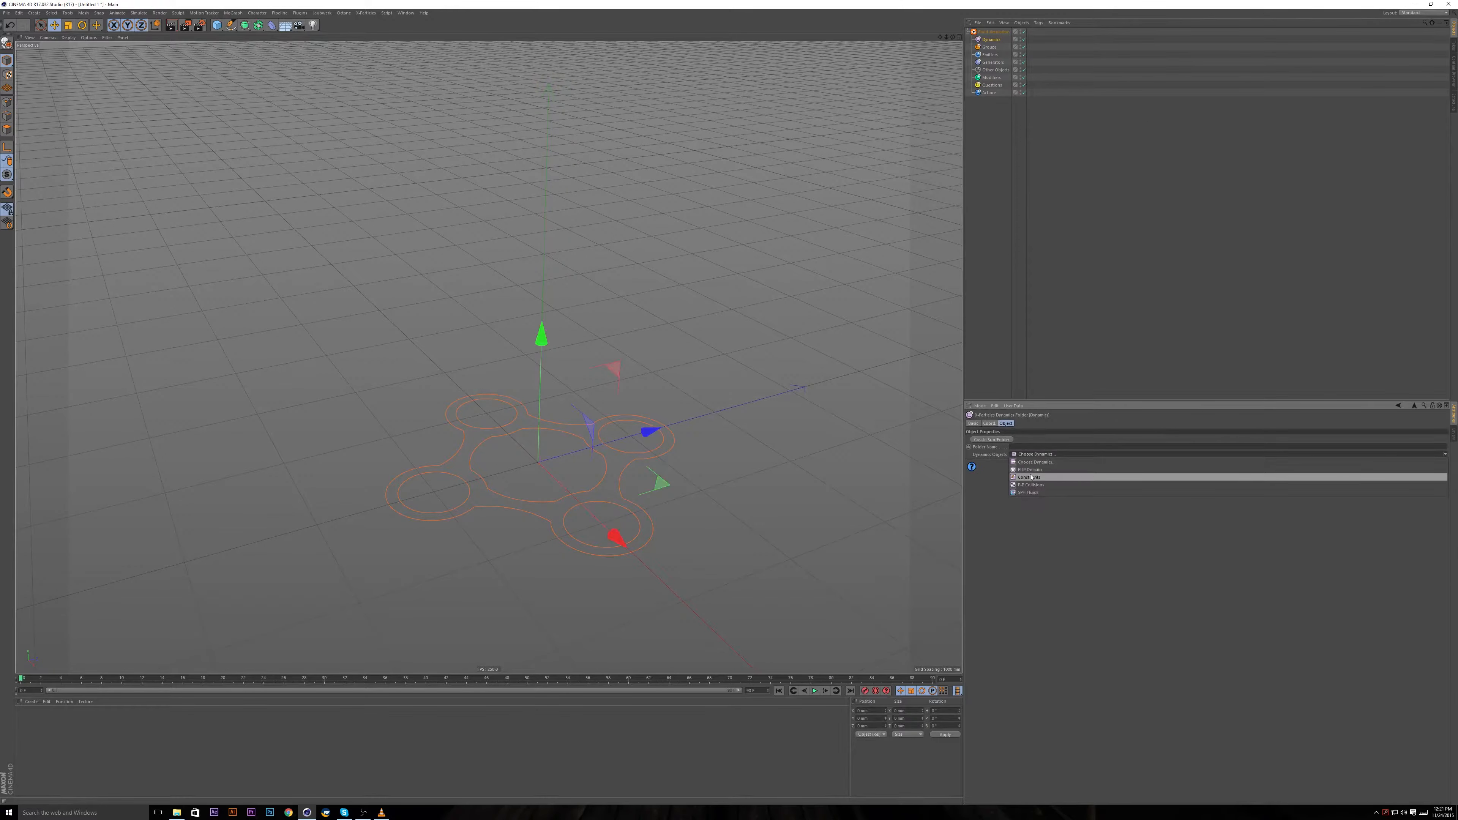
alt+drag(545, 310, 589, 329)
scroll(576, 360, down, 5)
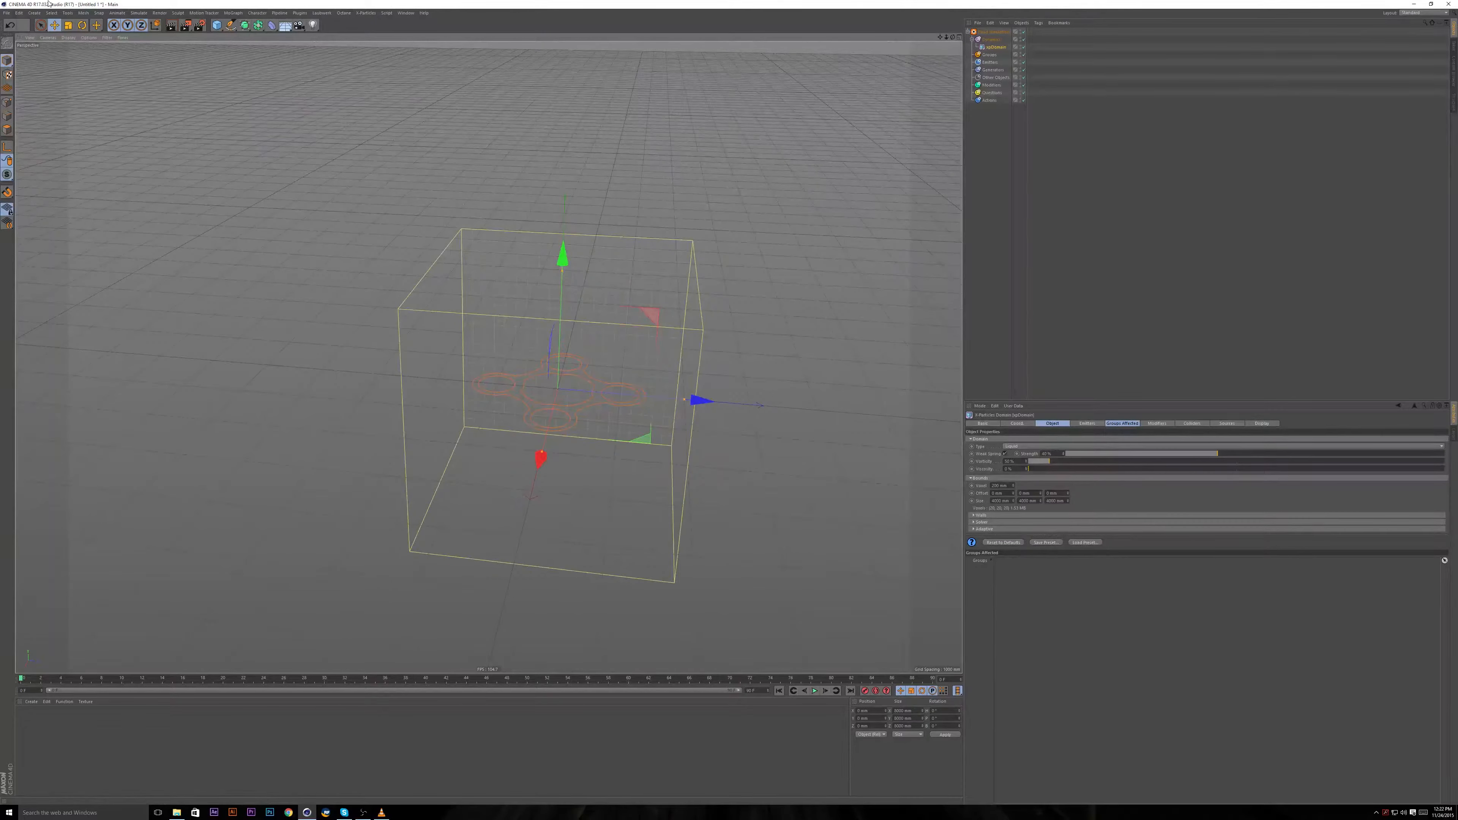
key(shift+c)
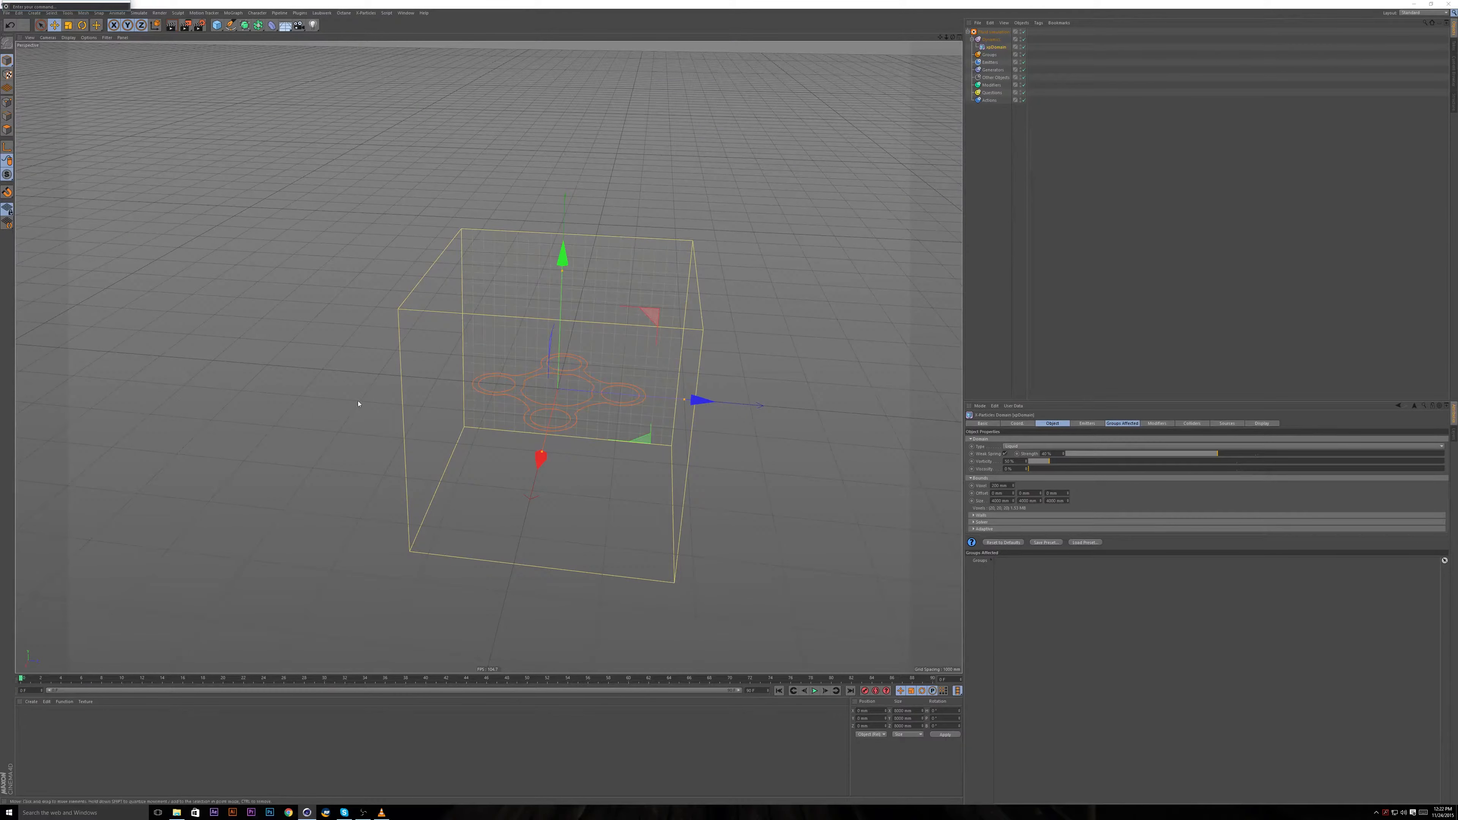
key(Escape)
key(shift+c)
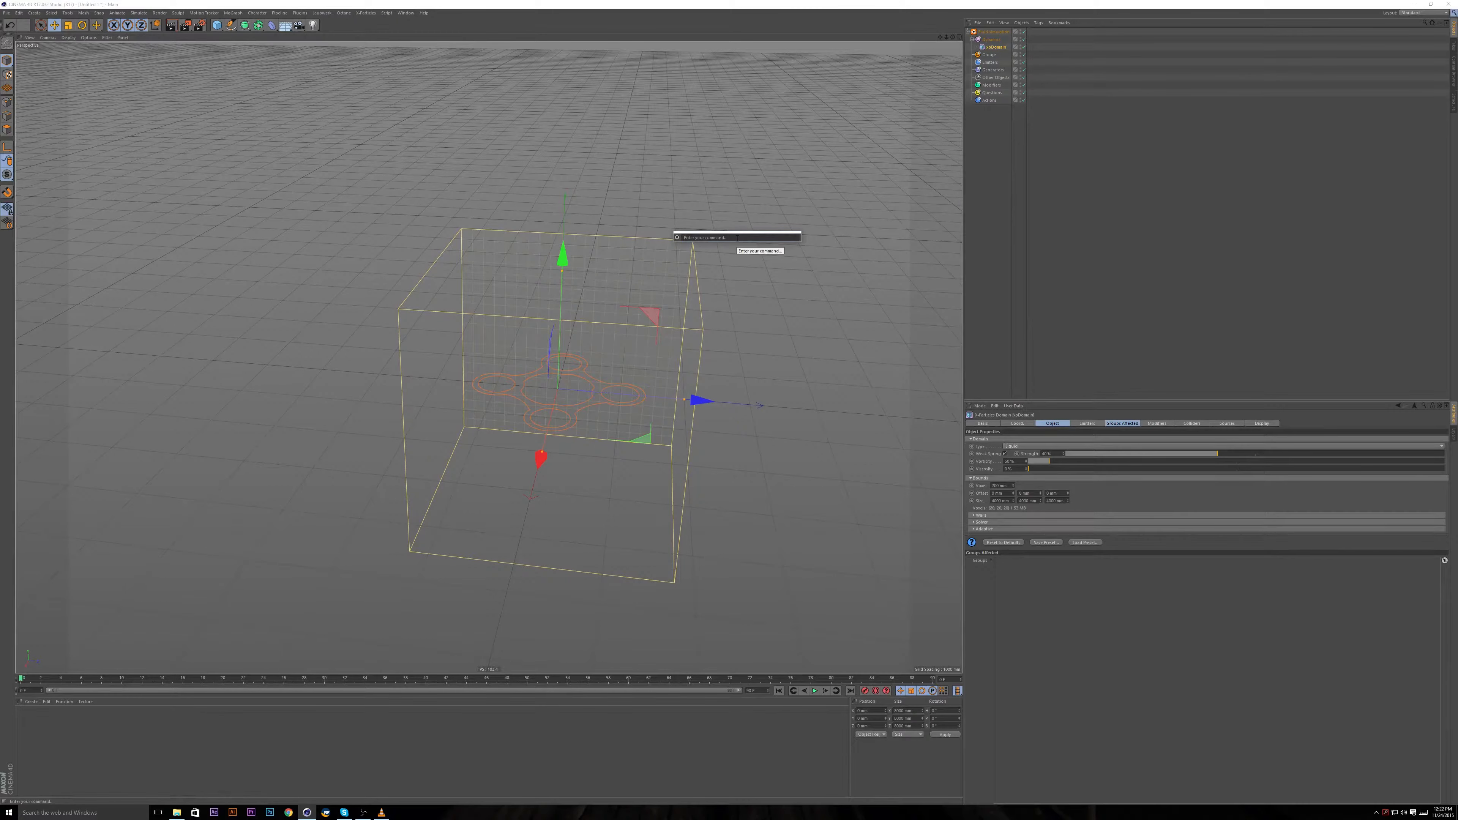
text(fl)
key(BackSpace)
key(BackSpace)
key(BackSpace)
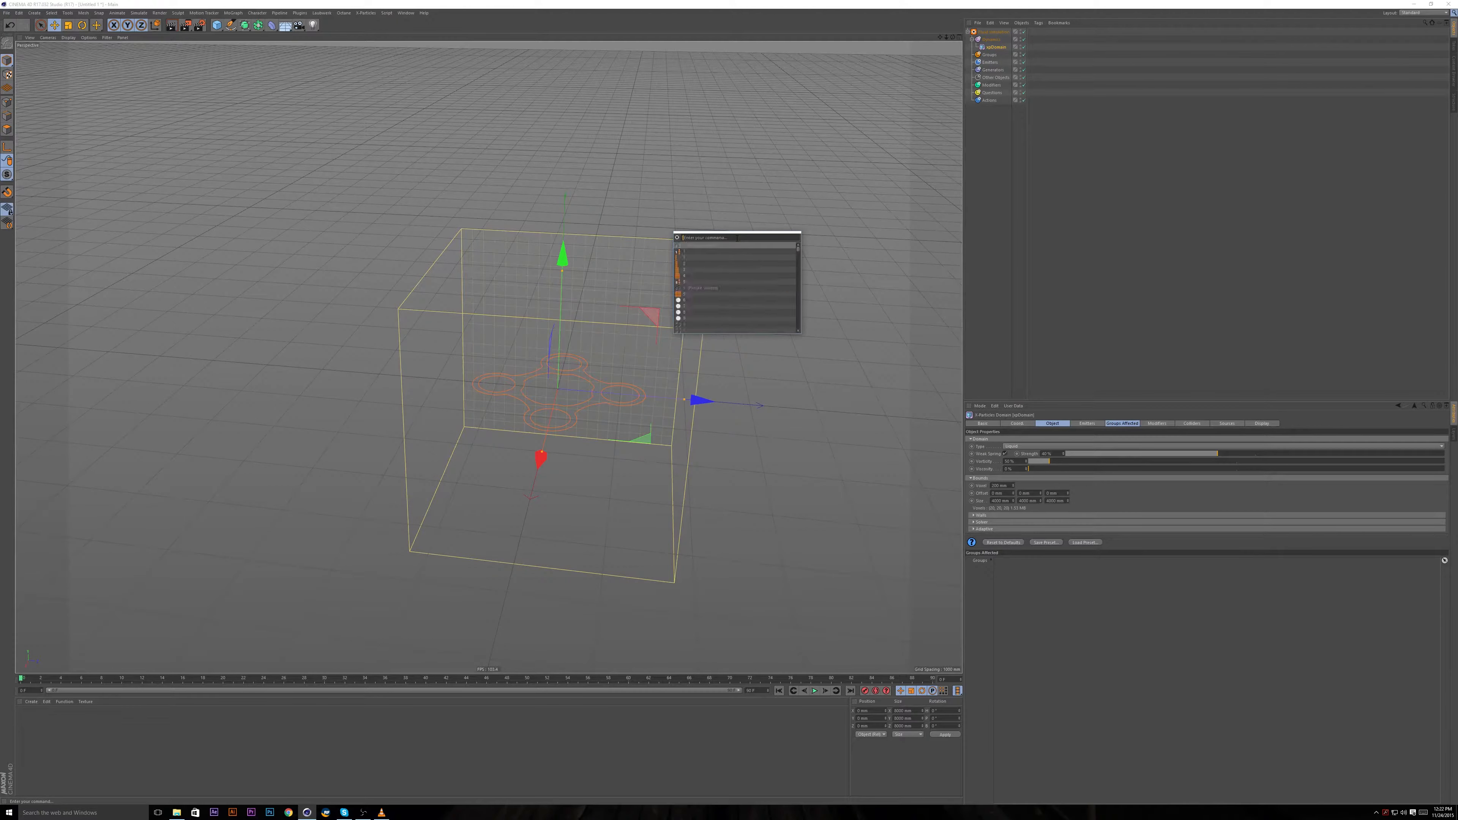
text(xpf)
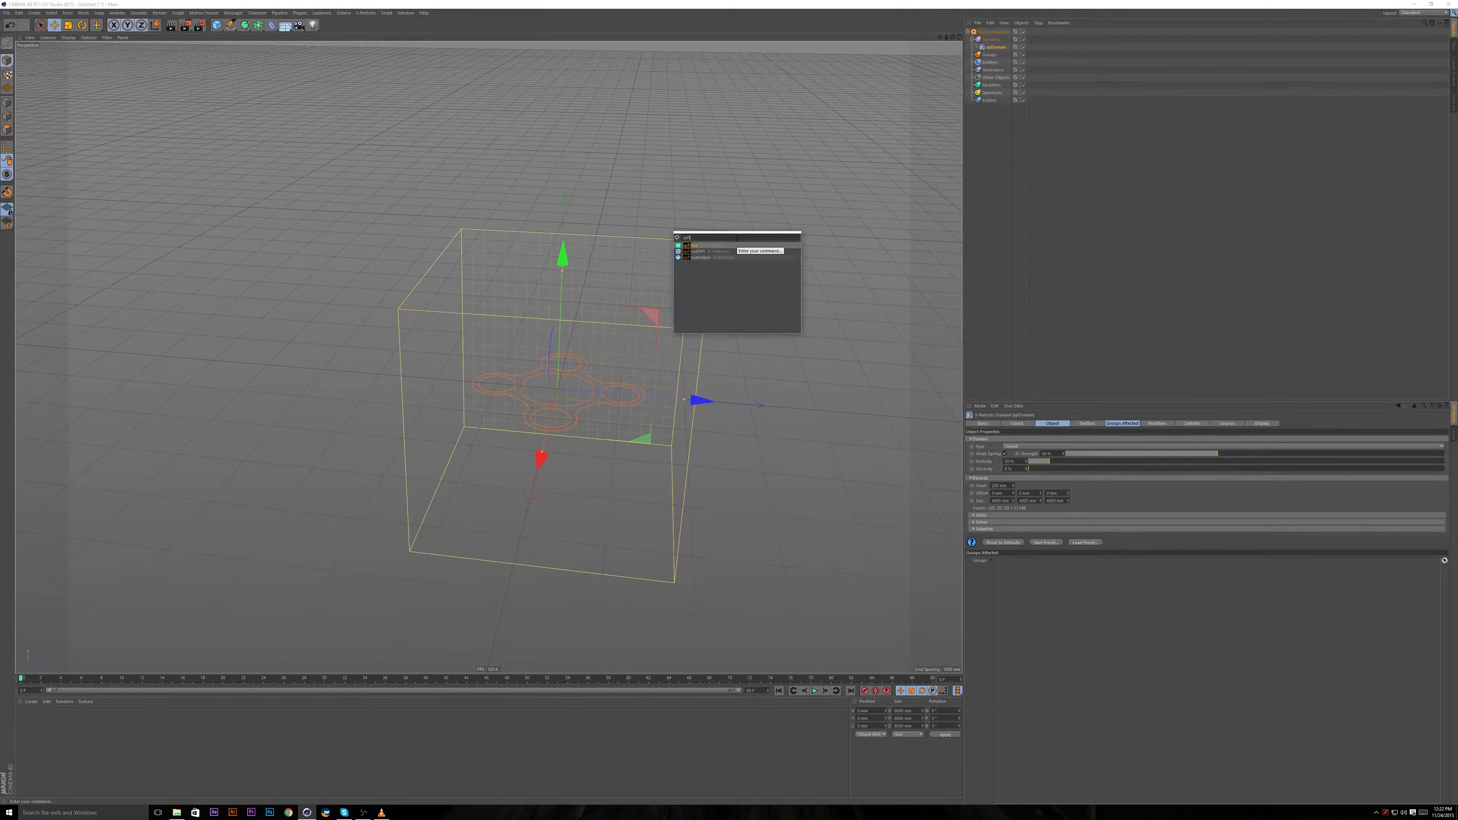
text(l)
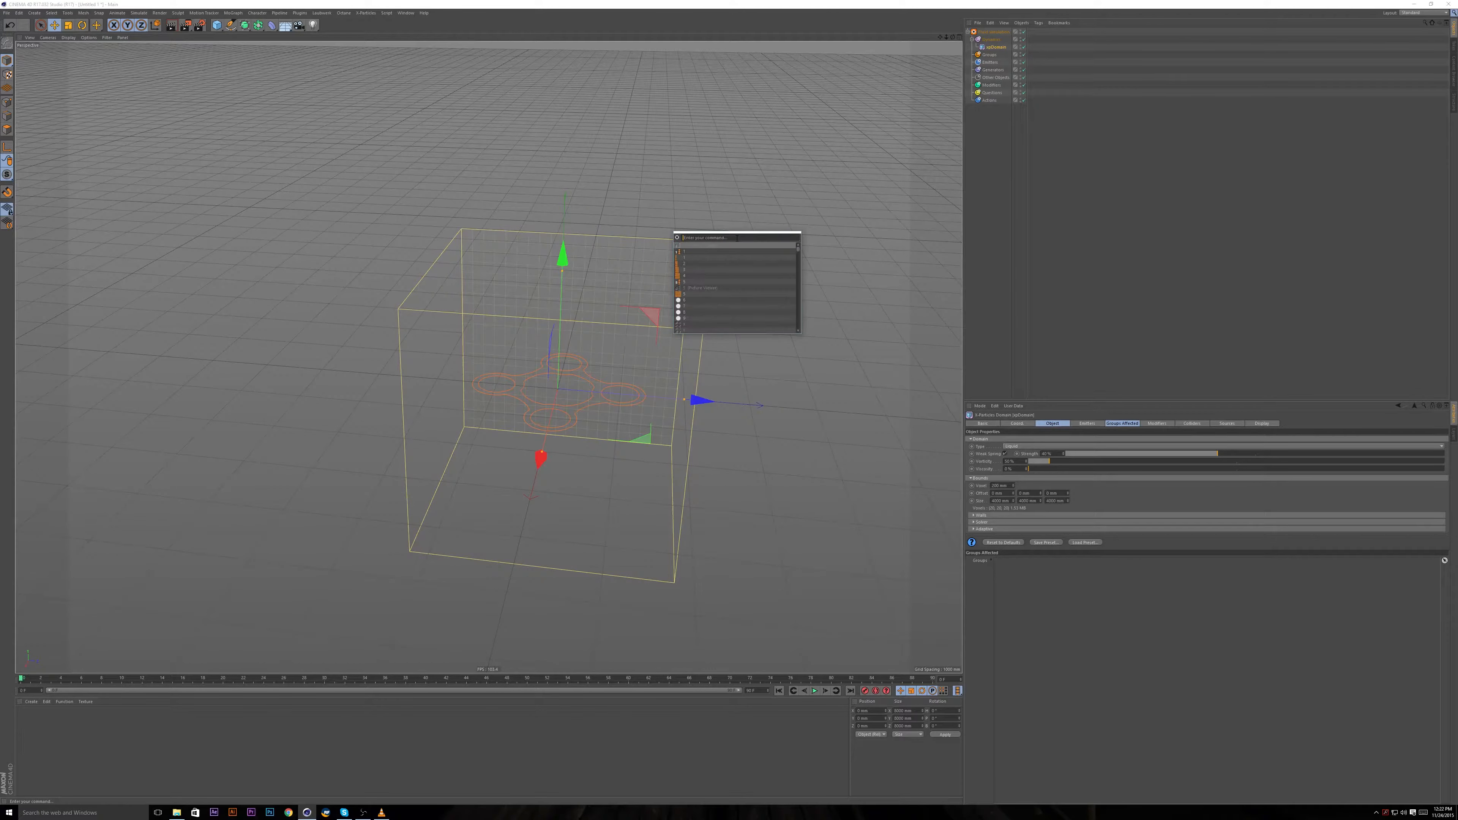
key(Escape)
Try to add the second X-Particles object found by a command search for "xpfl", and undo the addition.
key(shift+c)
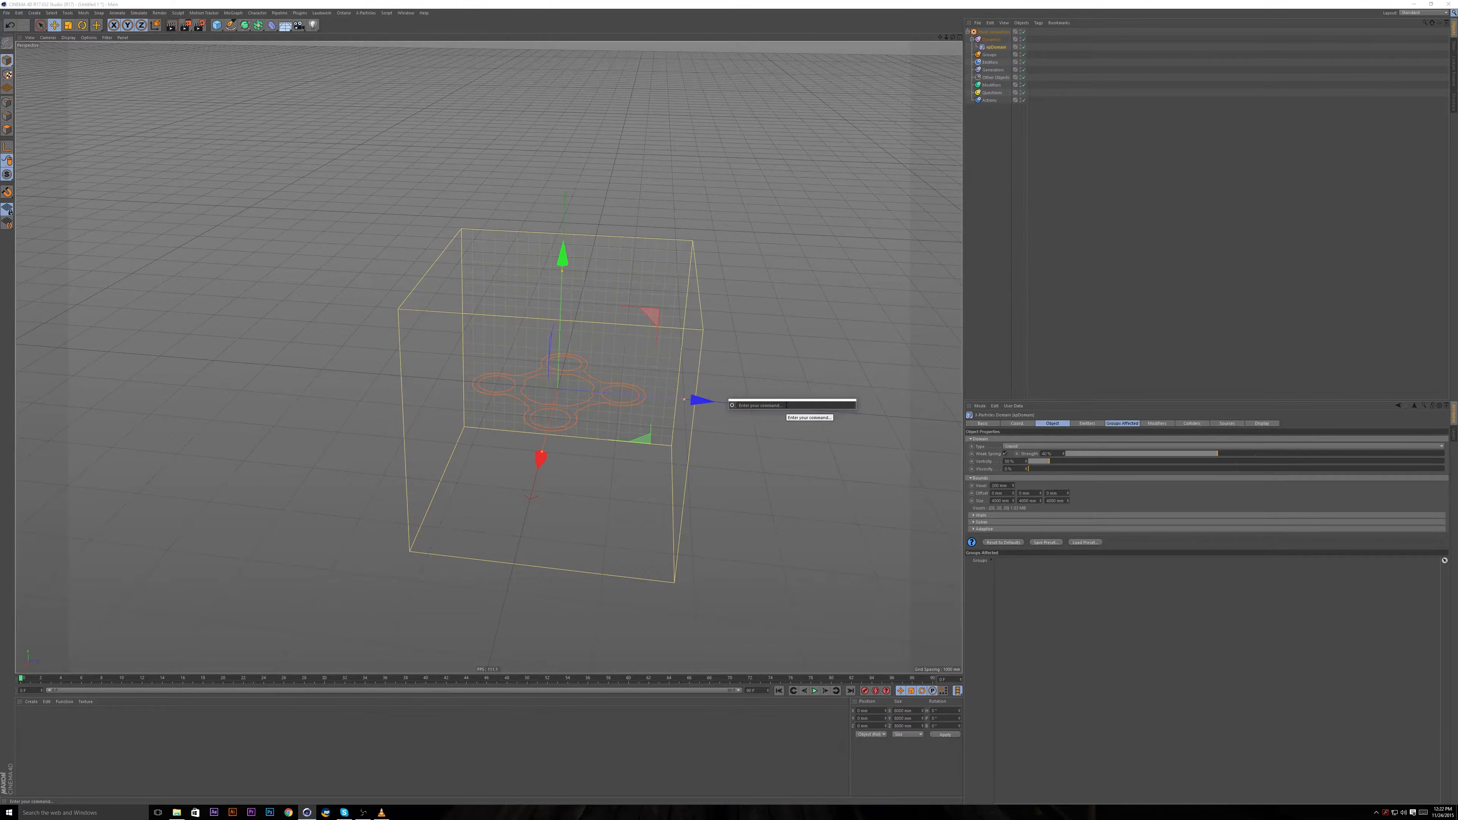
text(xpfl)
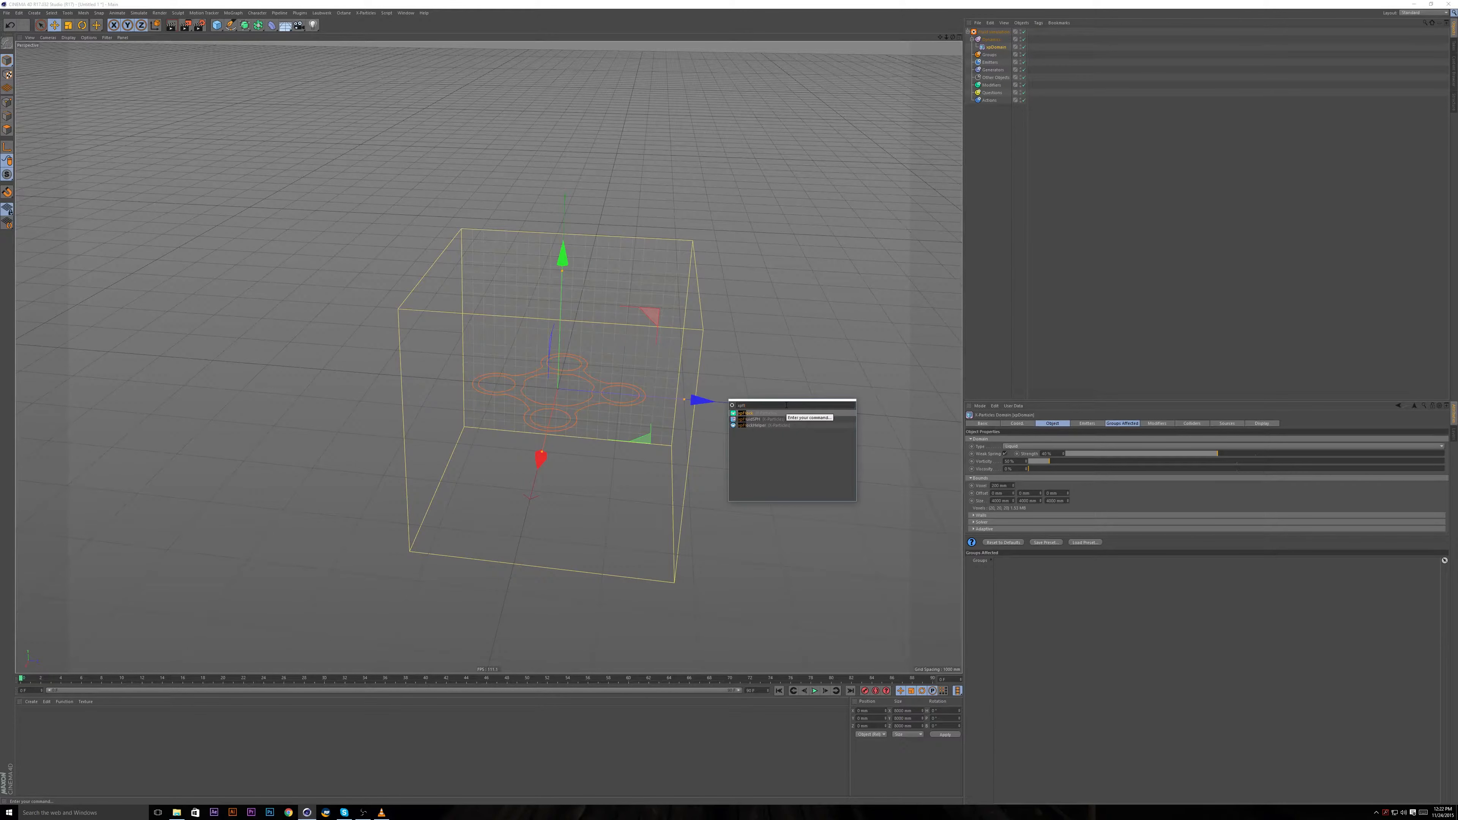
key(Down)
key(Return)
key(ctrl+z)
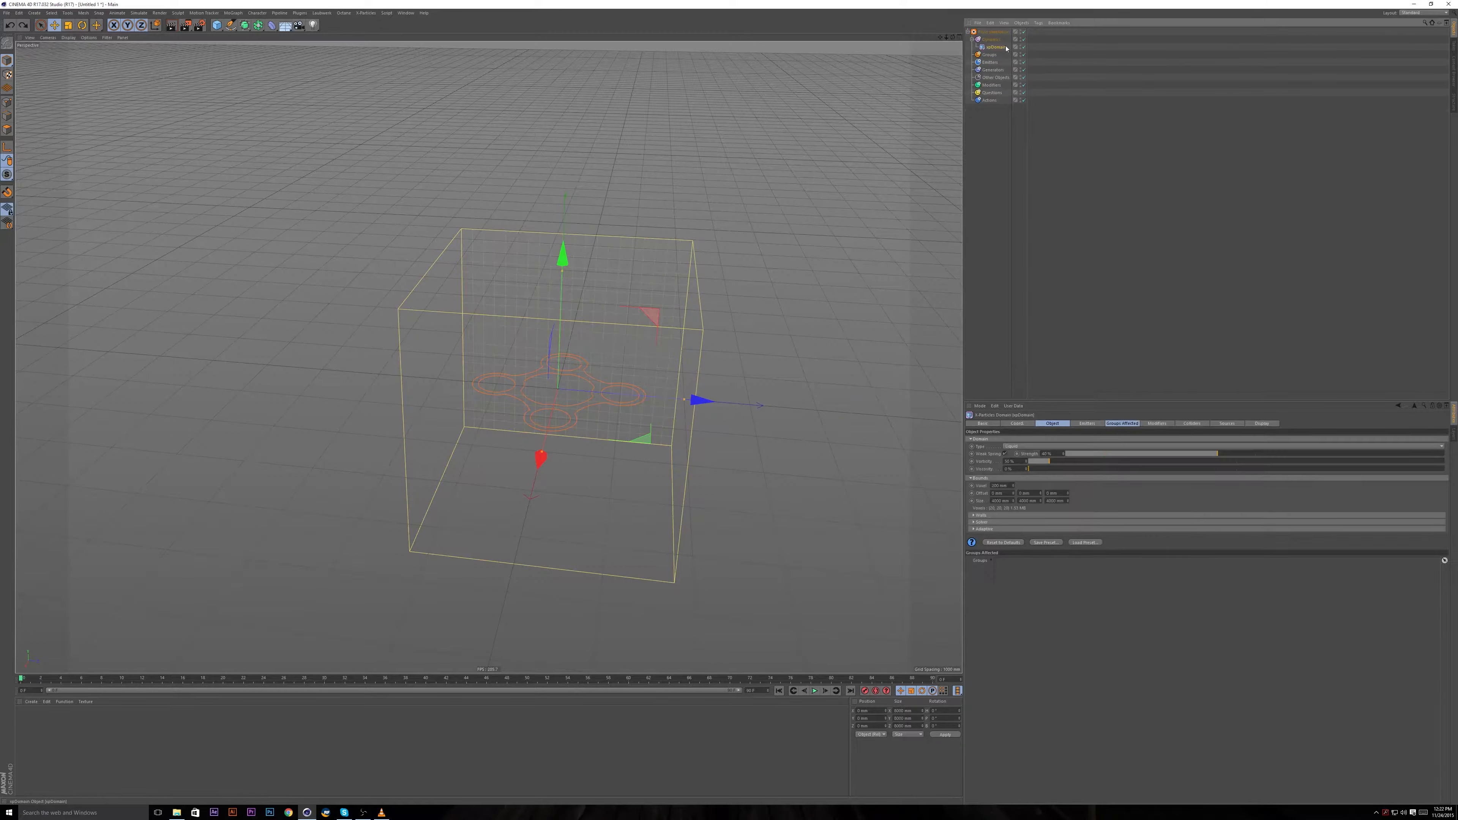
Stretch the FLIP domain along its Z axis into a wide box and raise it until its floor sits near the ground grid.
alt+drag(617, 385, 602, 342)
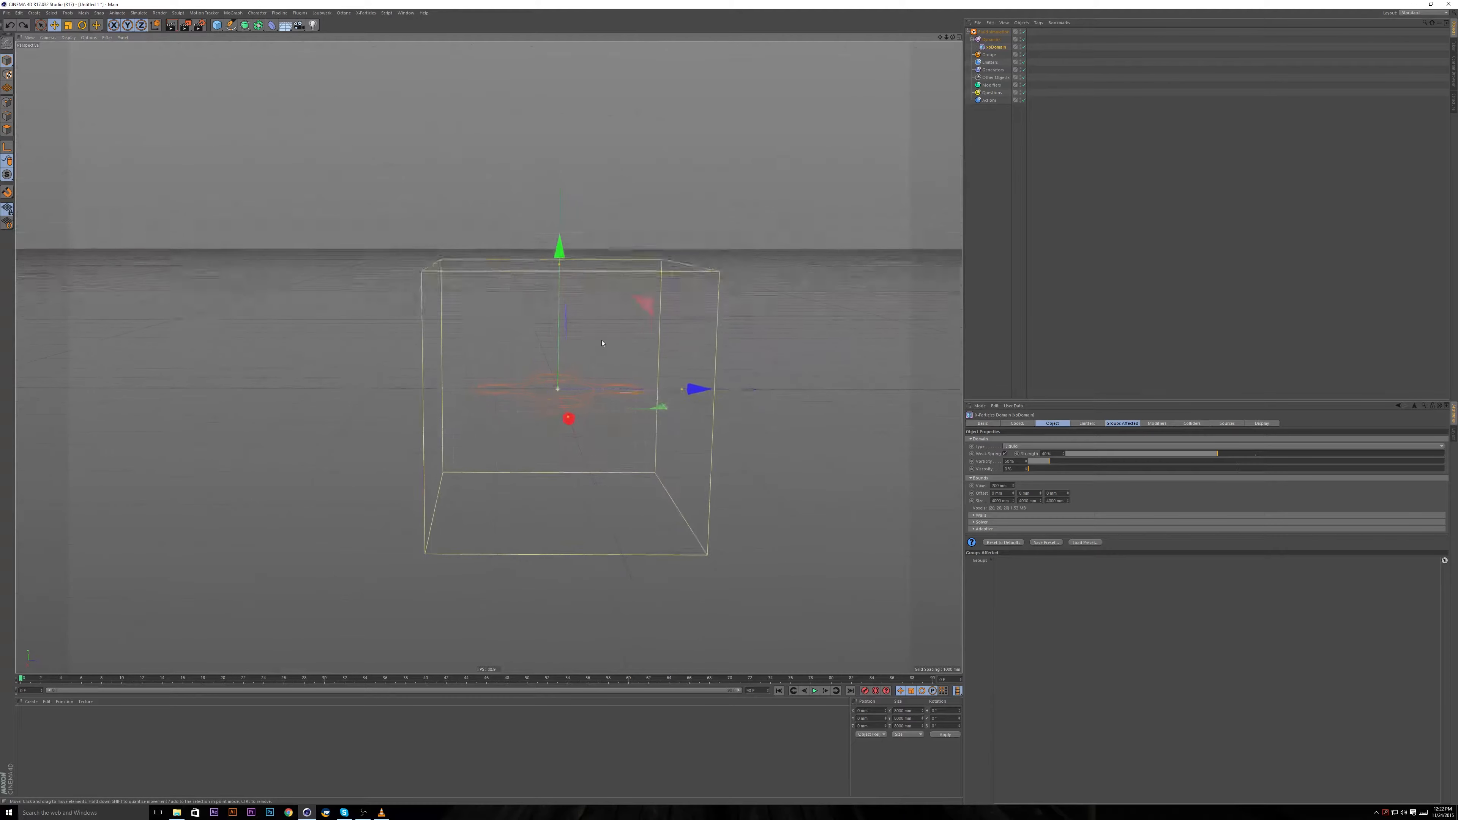
drag(683, 389, 566, 137)
alt+drag(521, 267, 723, 256)
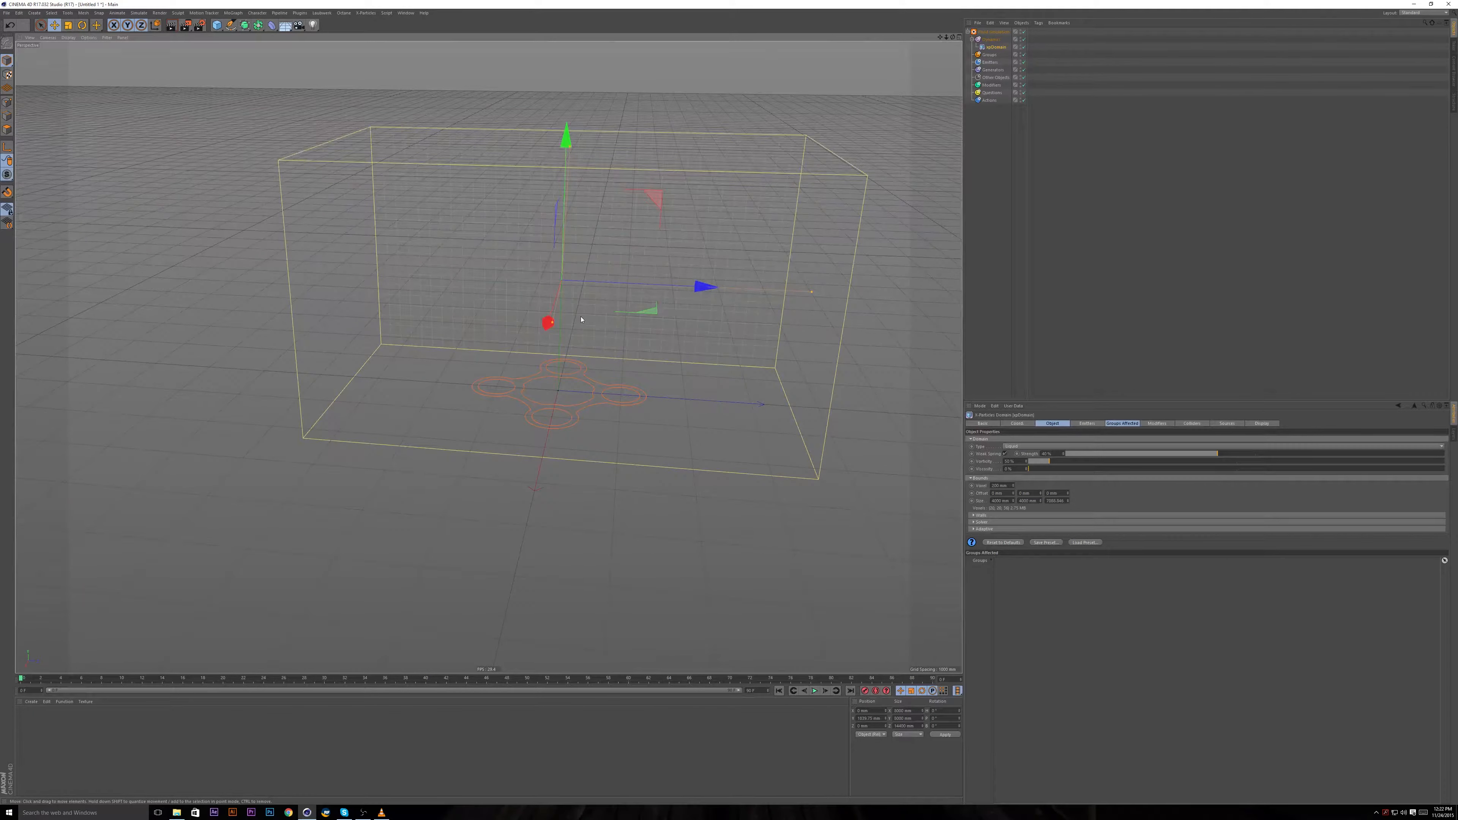
alt+drag(587, 321, 307, 297)
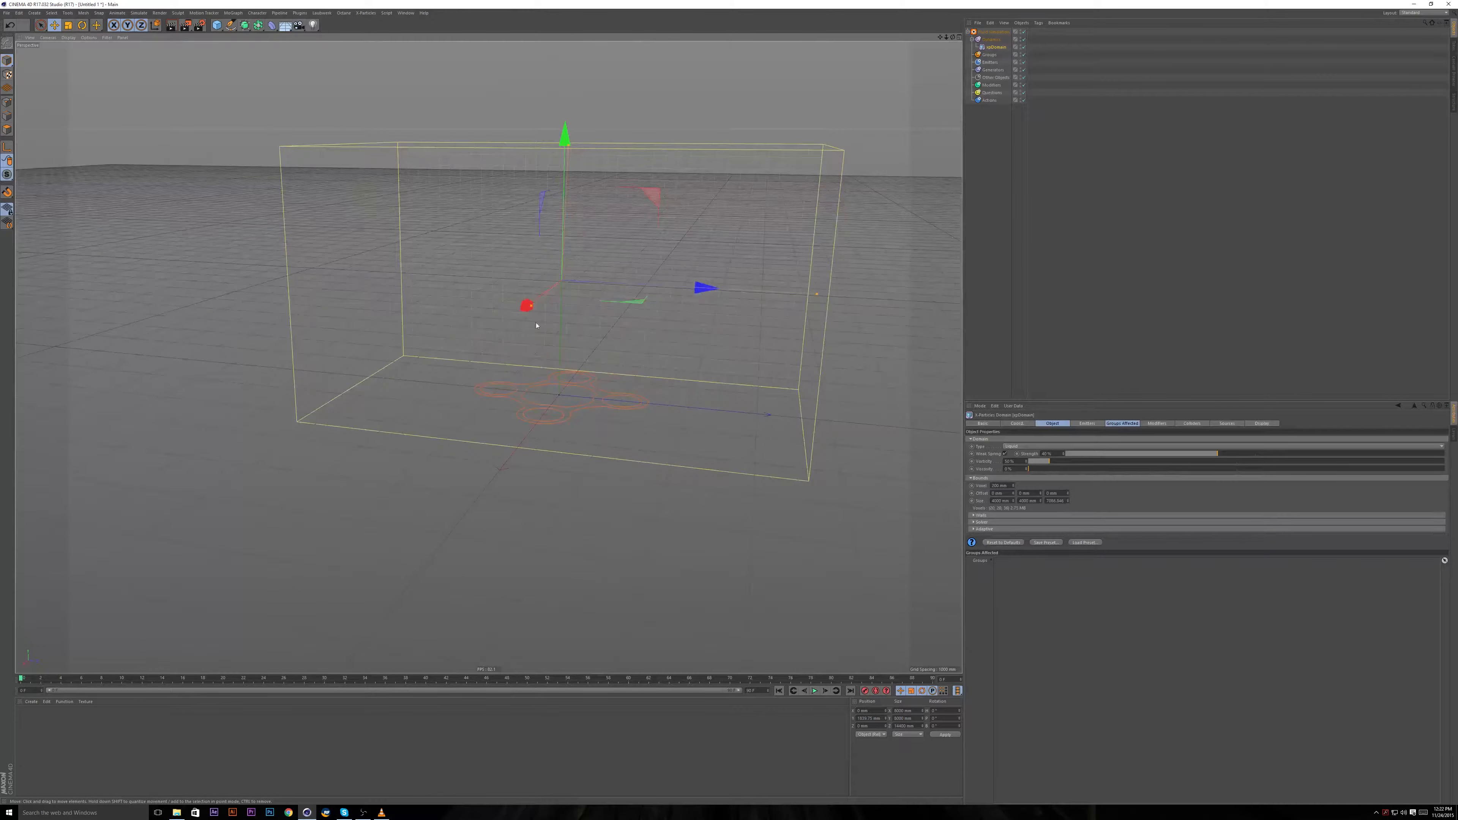
alt+drag(536, 325, 570, 464)
scroll(445, 382, down, 6)
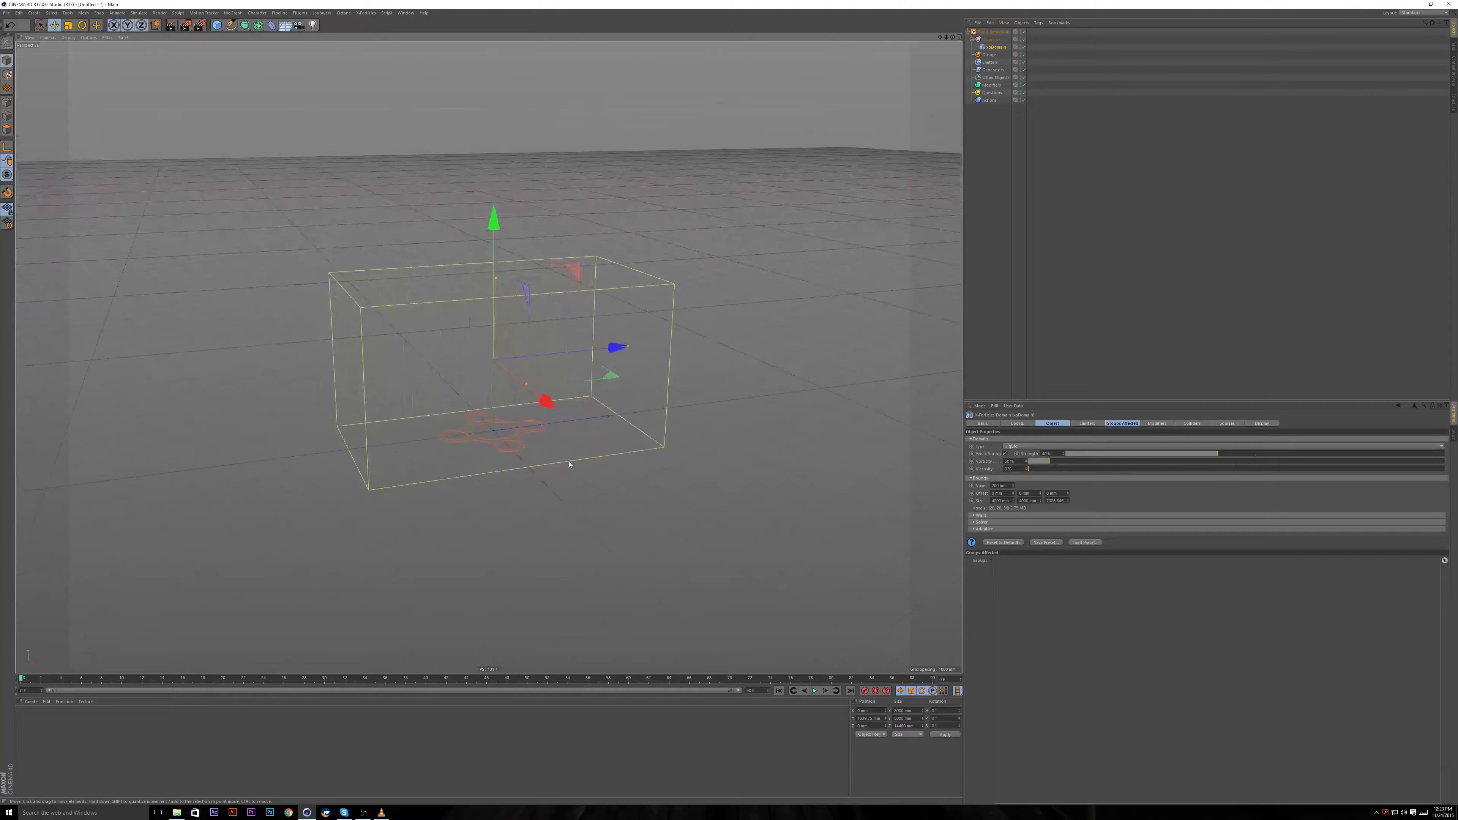
alt+right_drag(537, 434, 559, 258)
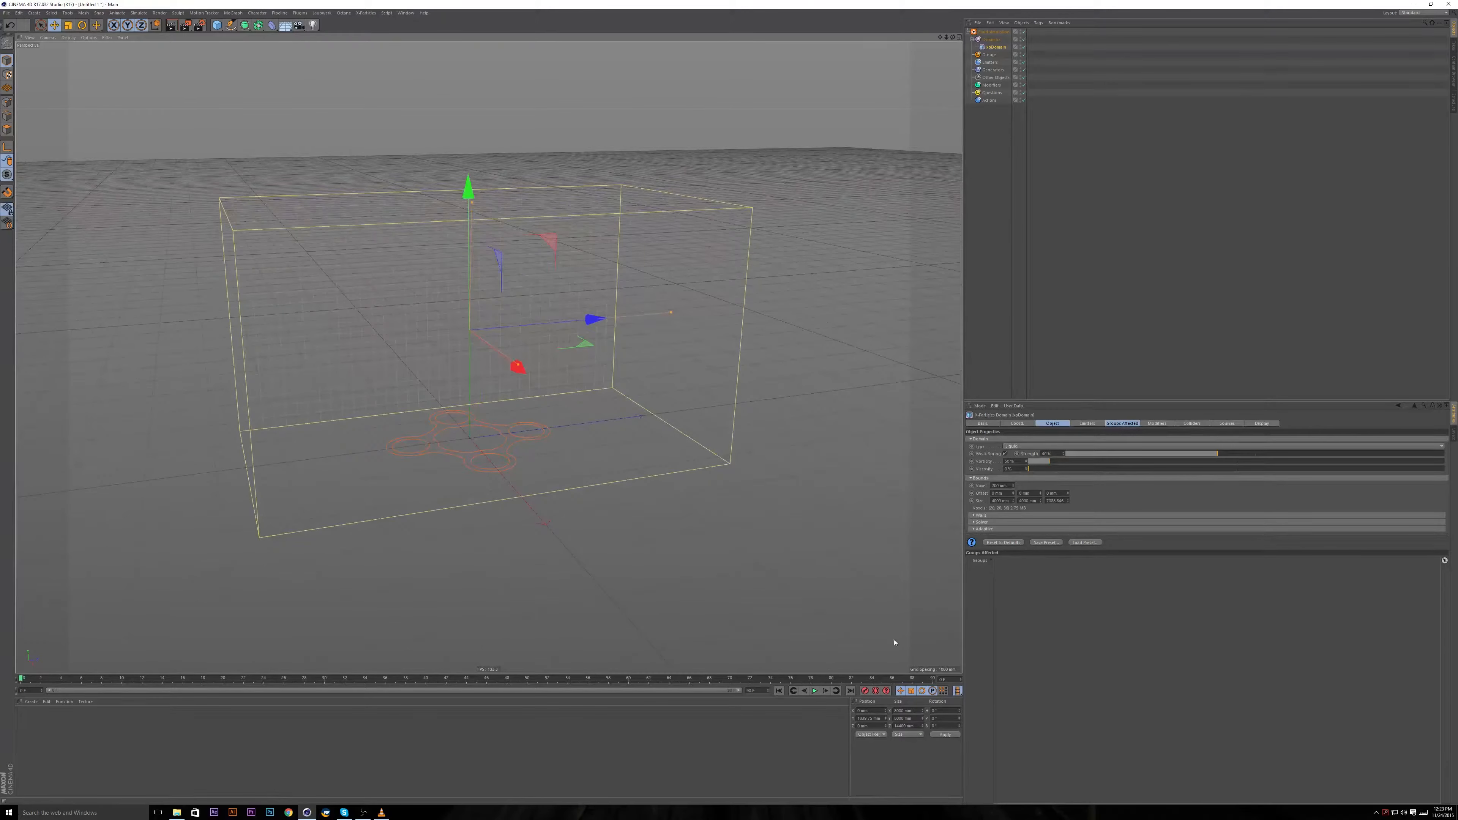
Create an emitter through the Emitters folder of the fluid system and raise it into the middle of the FLIP domain.
click(989, 62)
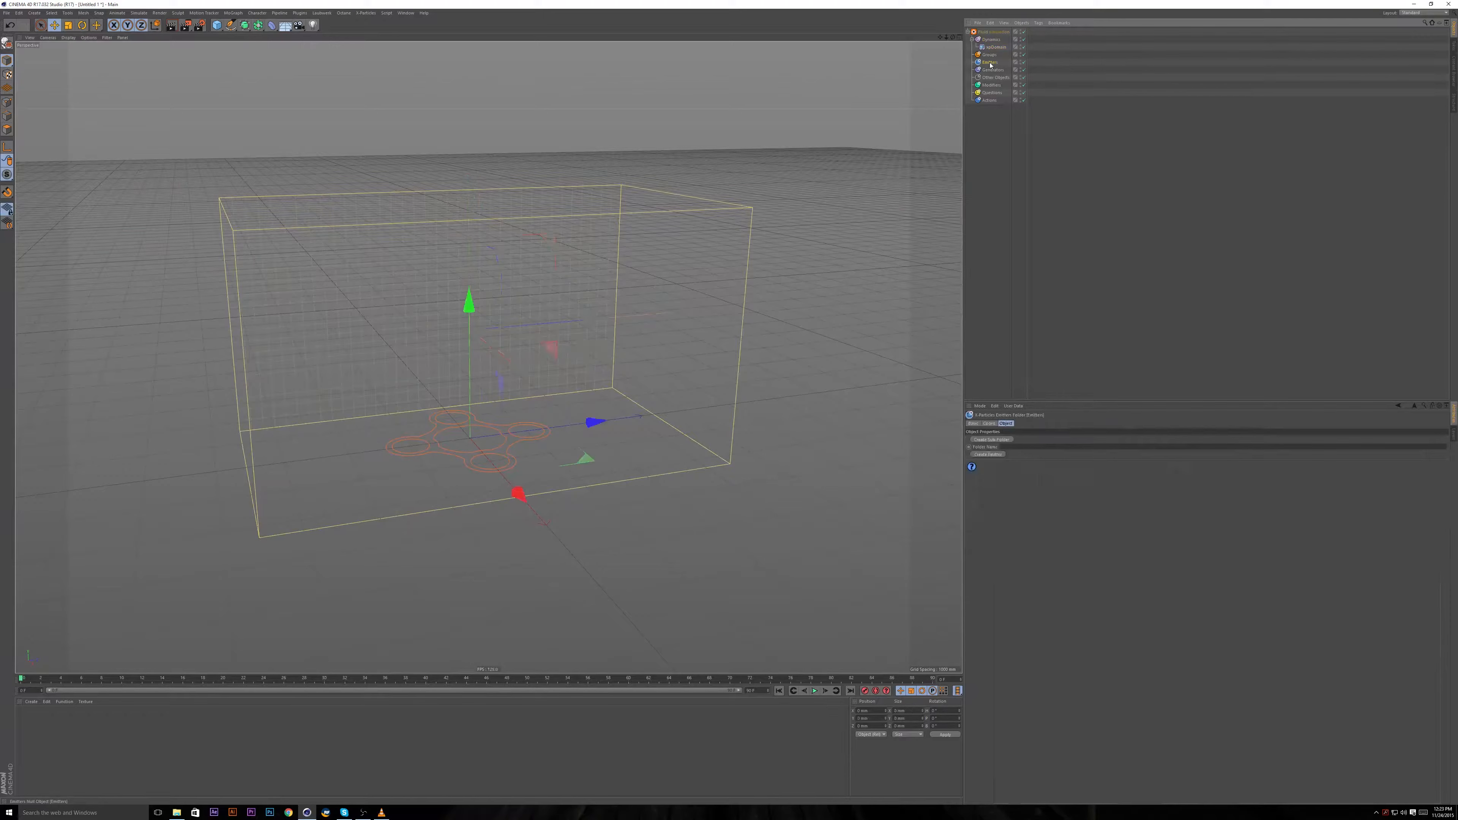
click(986, 454)
drag(469, 345, 478, 204)
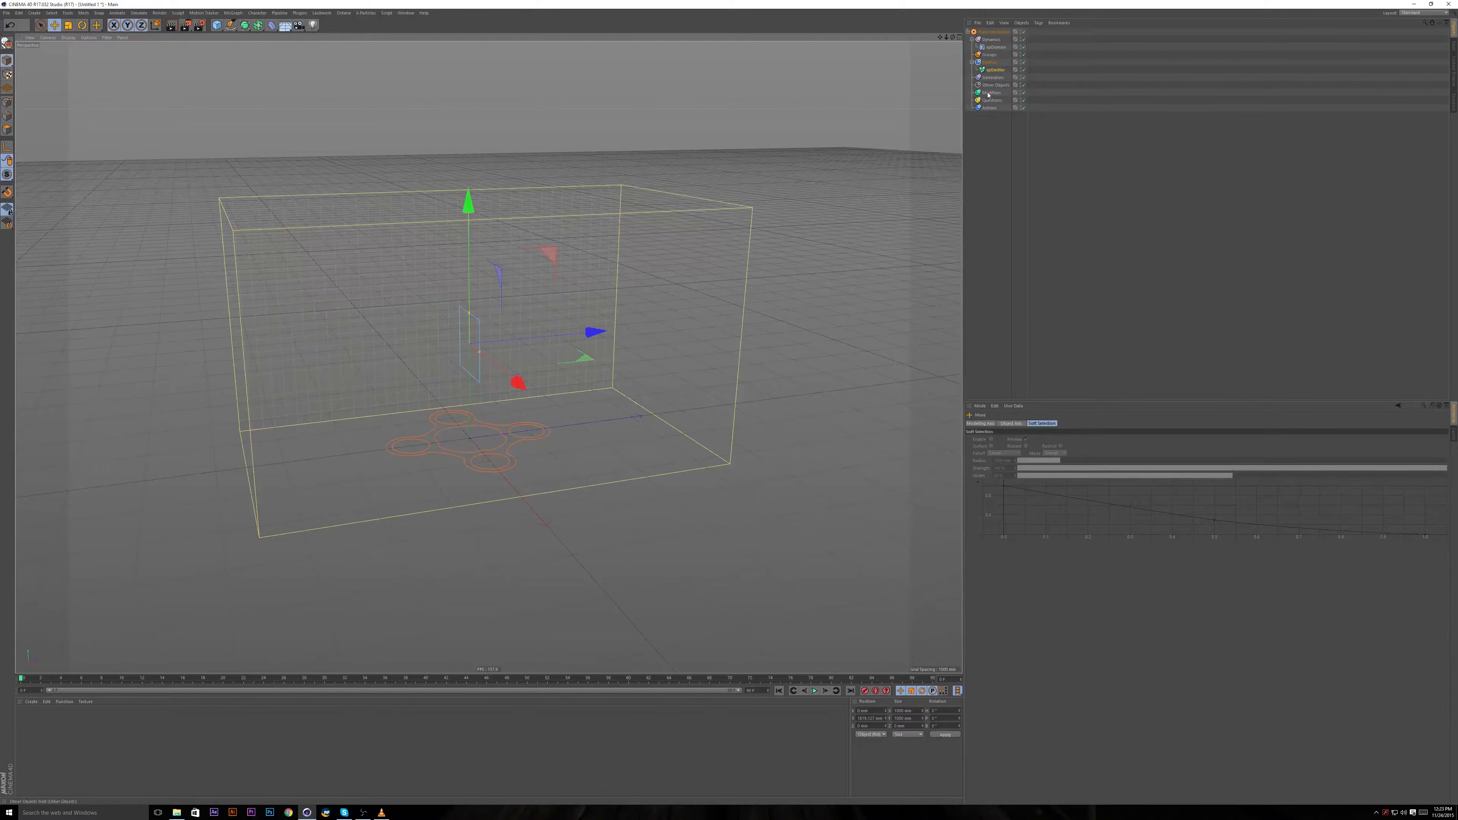
Change the emitter's shape to Sphere and raise it close to the top of the FLIP domain.
click(996, 71)
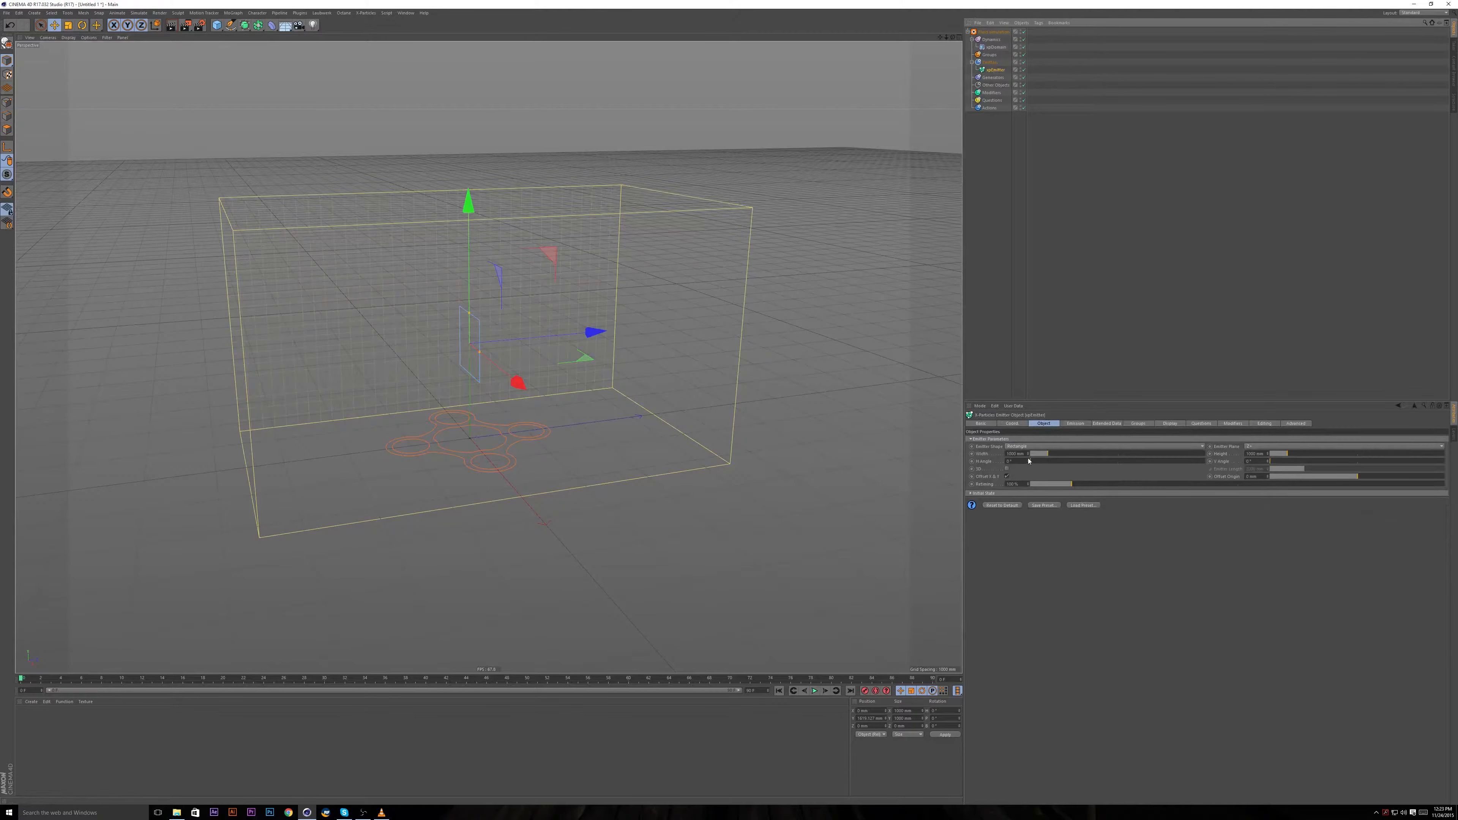
click(1022, 447)
click(1016, 485)
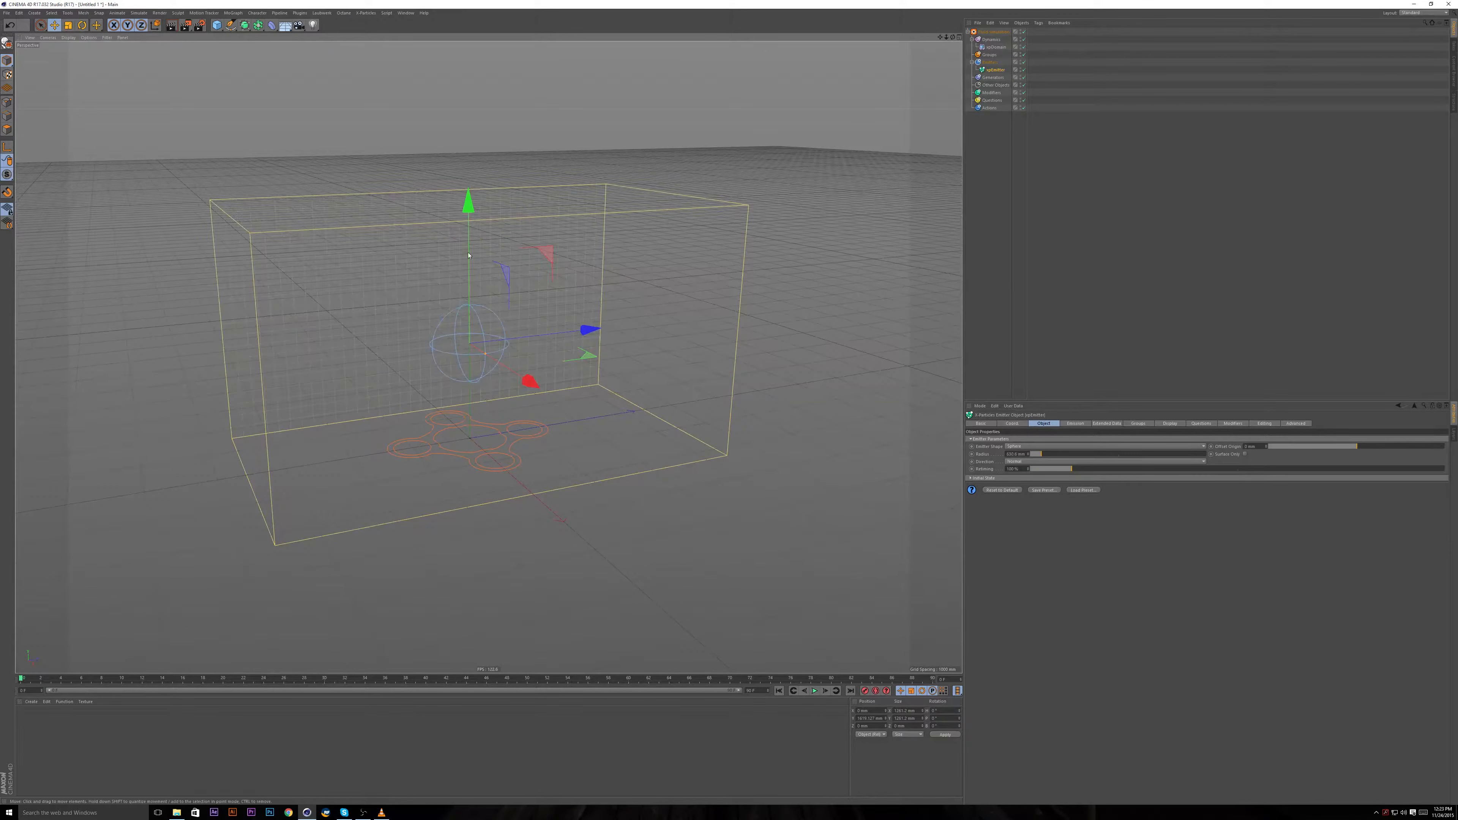
mouse_move(468, 243)
mouse_down()
mouse_move(465, 151)
mouse_move(450, 241)
mouse_move(368, 274)
mouse_move(494, 254)
mouse_up()
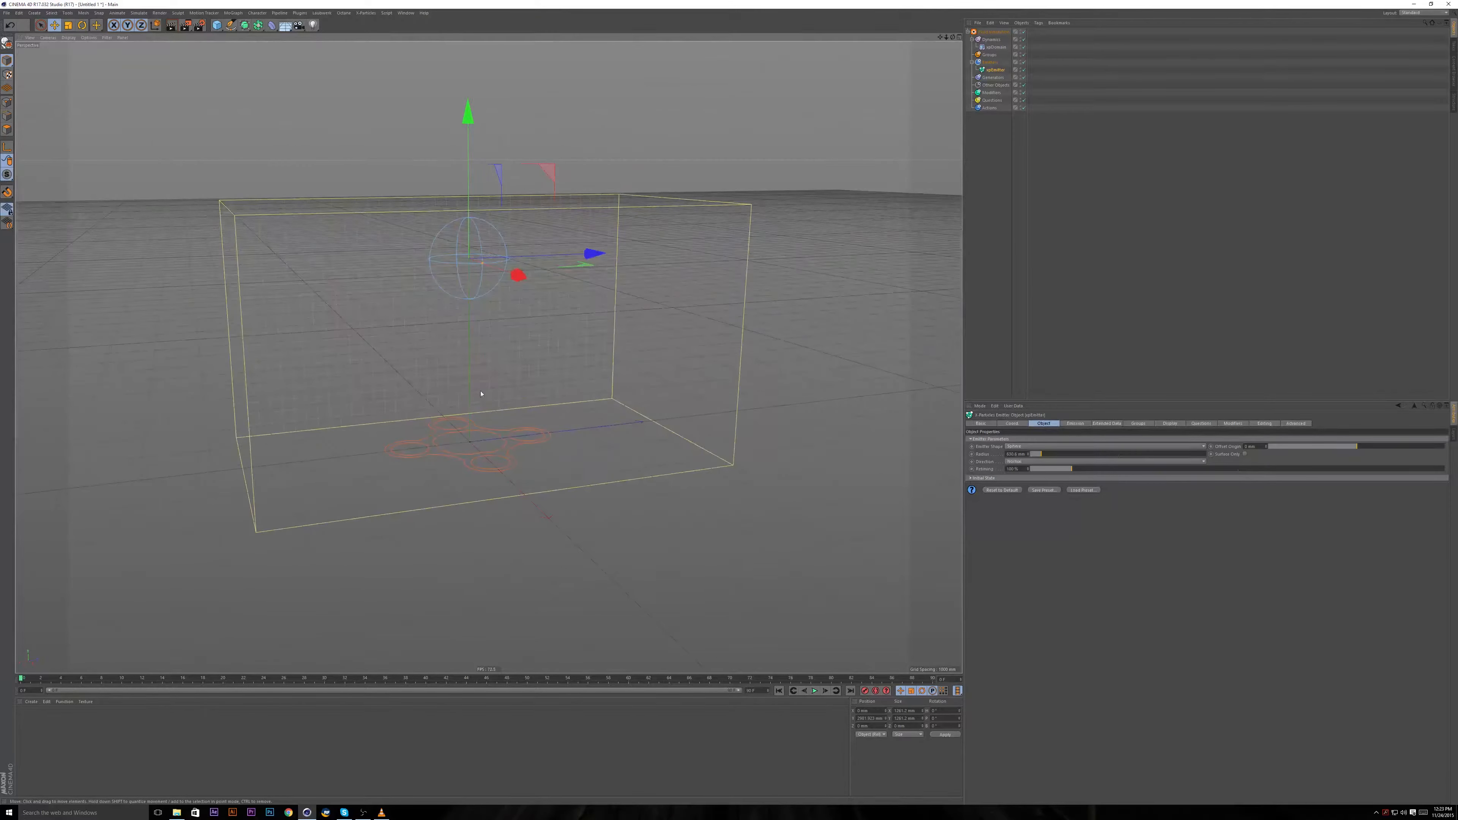
Play the animation to preview how the spherical emitter releases particles inside the domain.
alt+drag(441, 315, 445, 275)
click(815, 690)
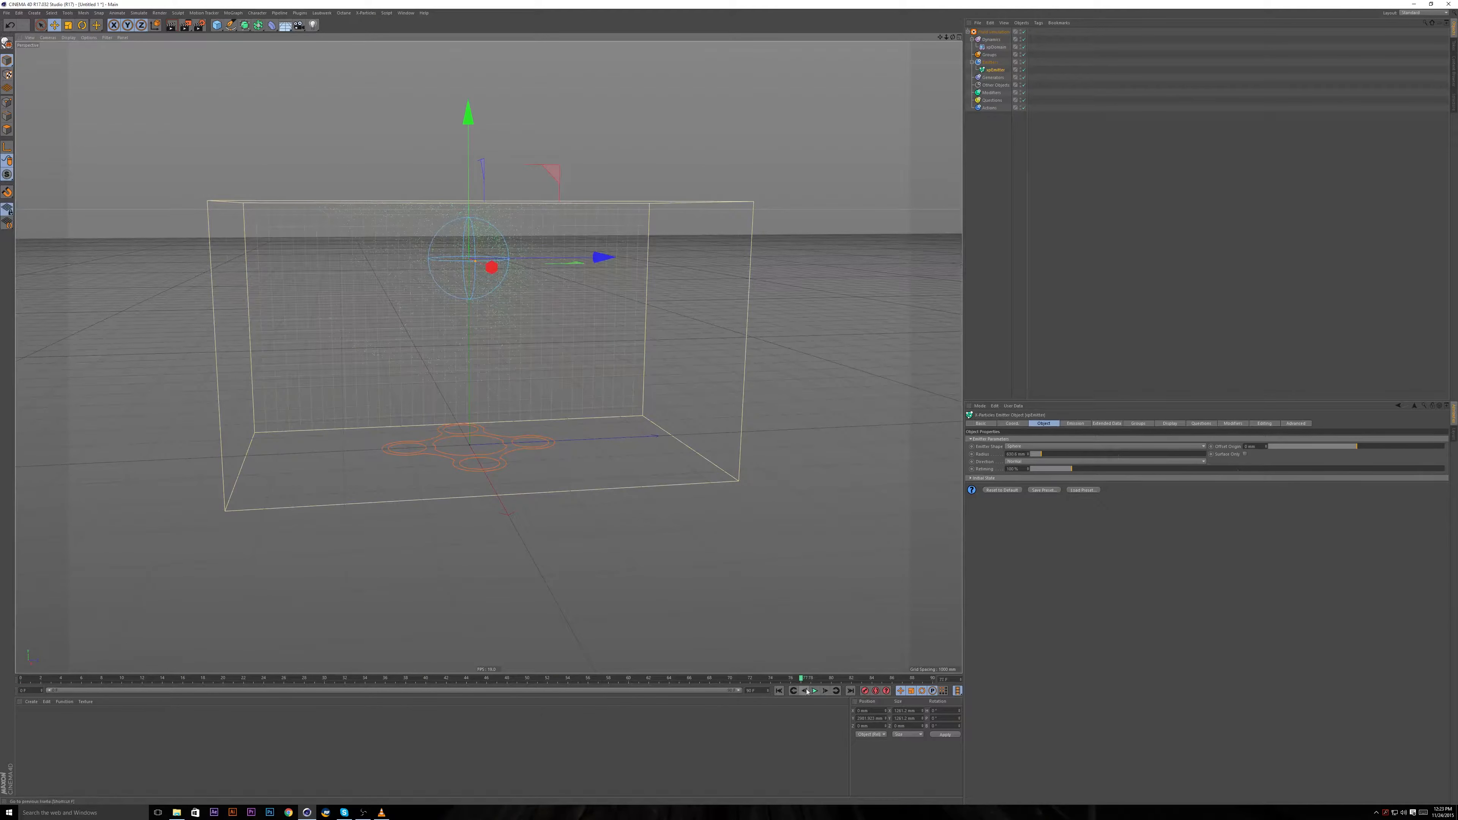
alt+drag(521, 474, 455, 404)
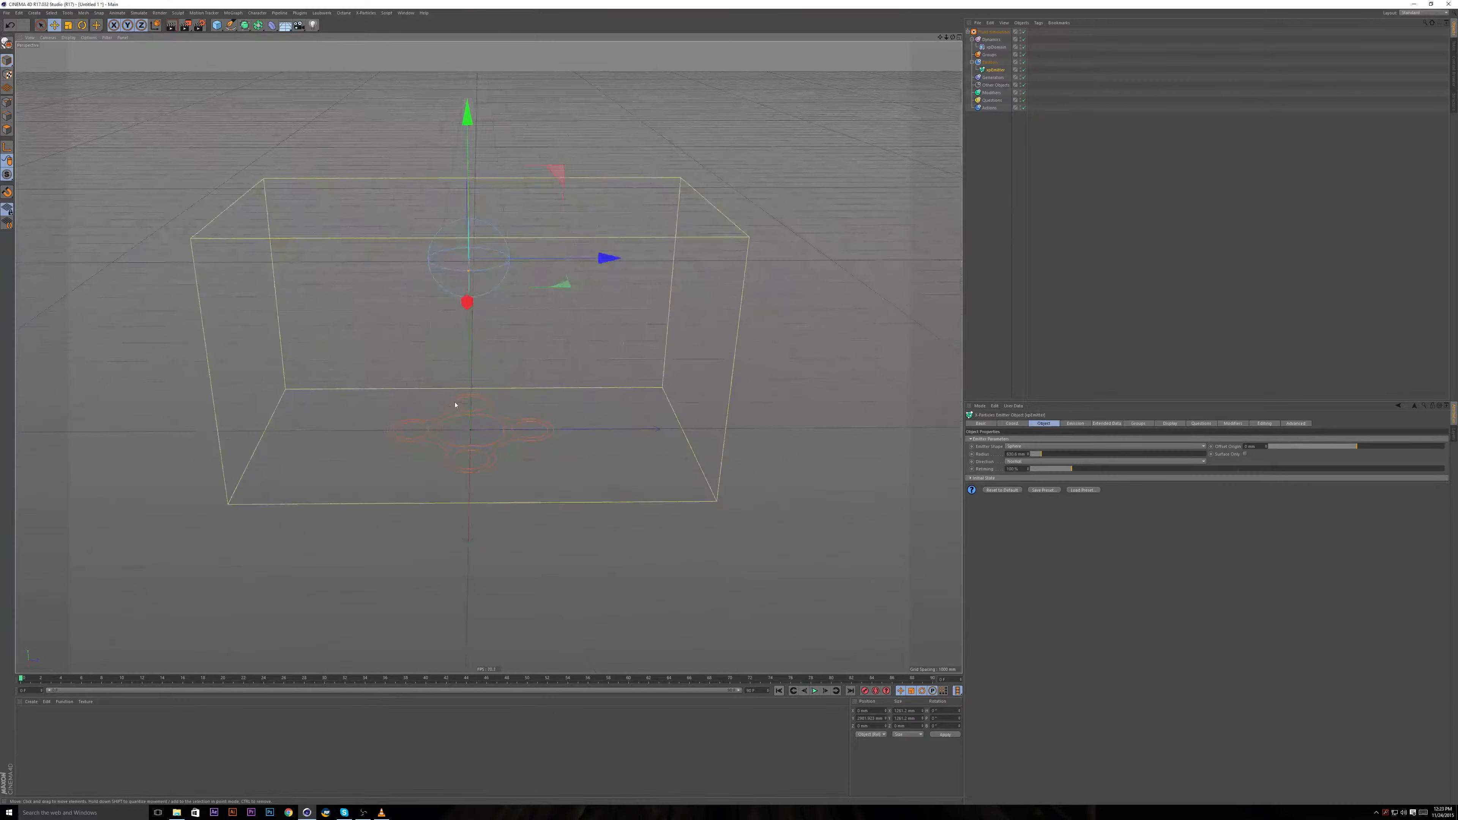
scroll(455, 404, up, 3)
Extend the end frame of the animation and widen the preview range to cover the full timeline.
alt+drag(439, 346, 456, 293)
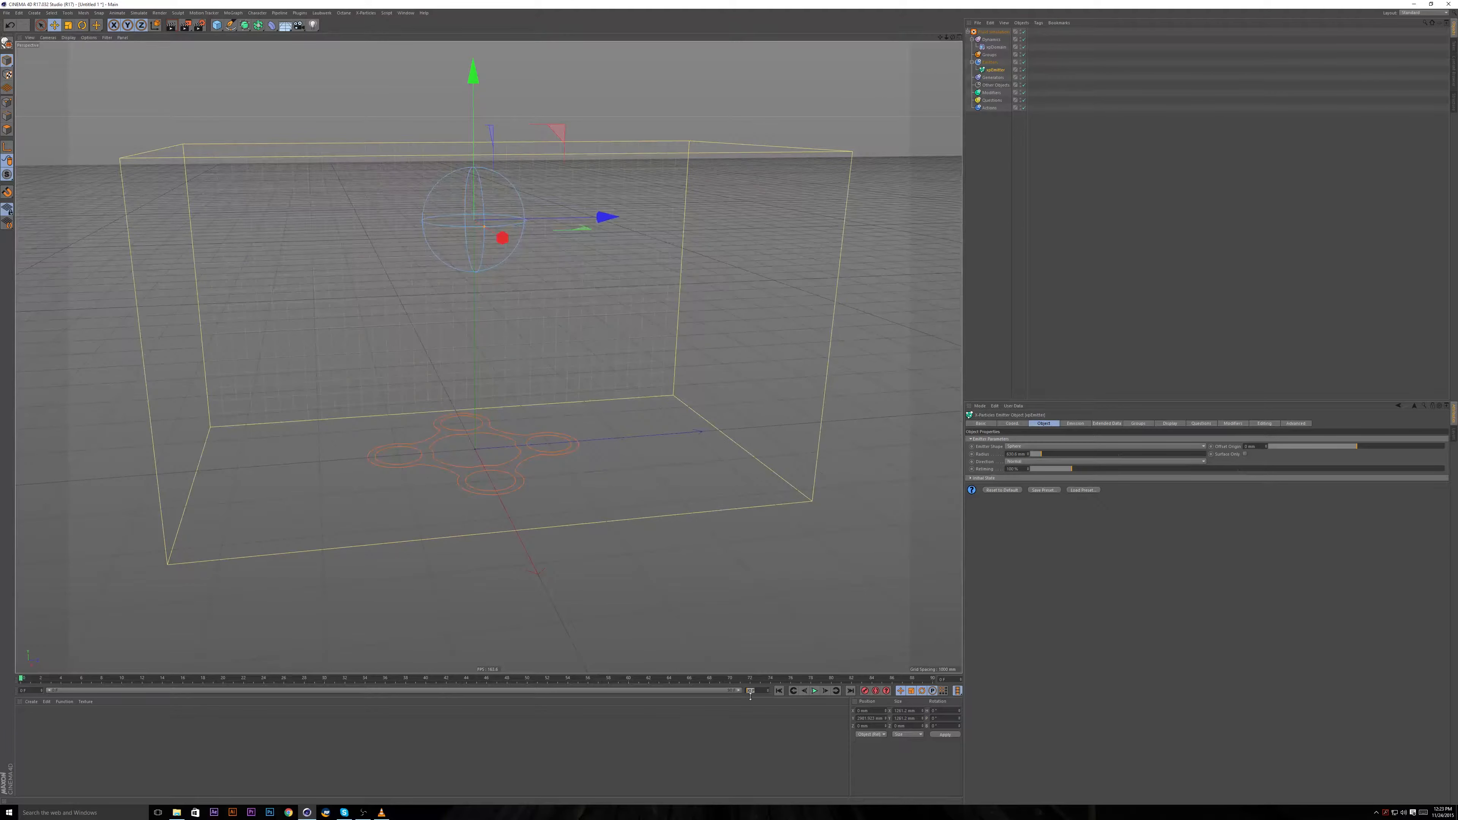
key(Return)
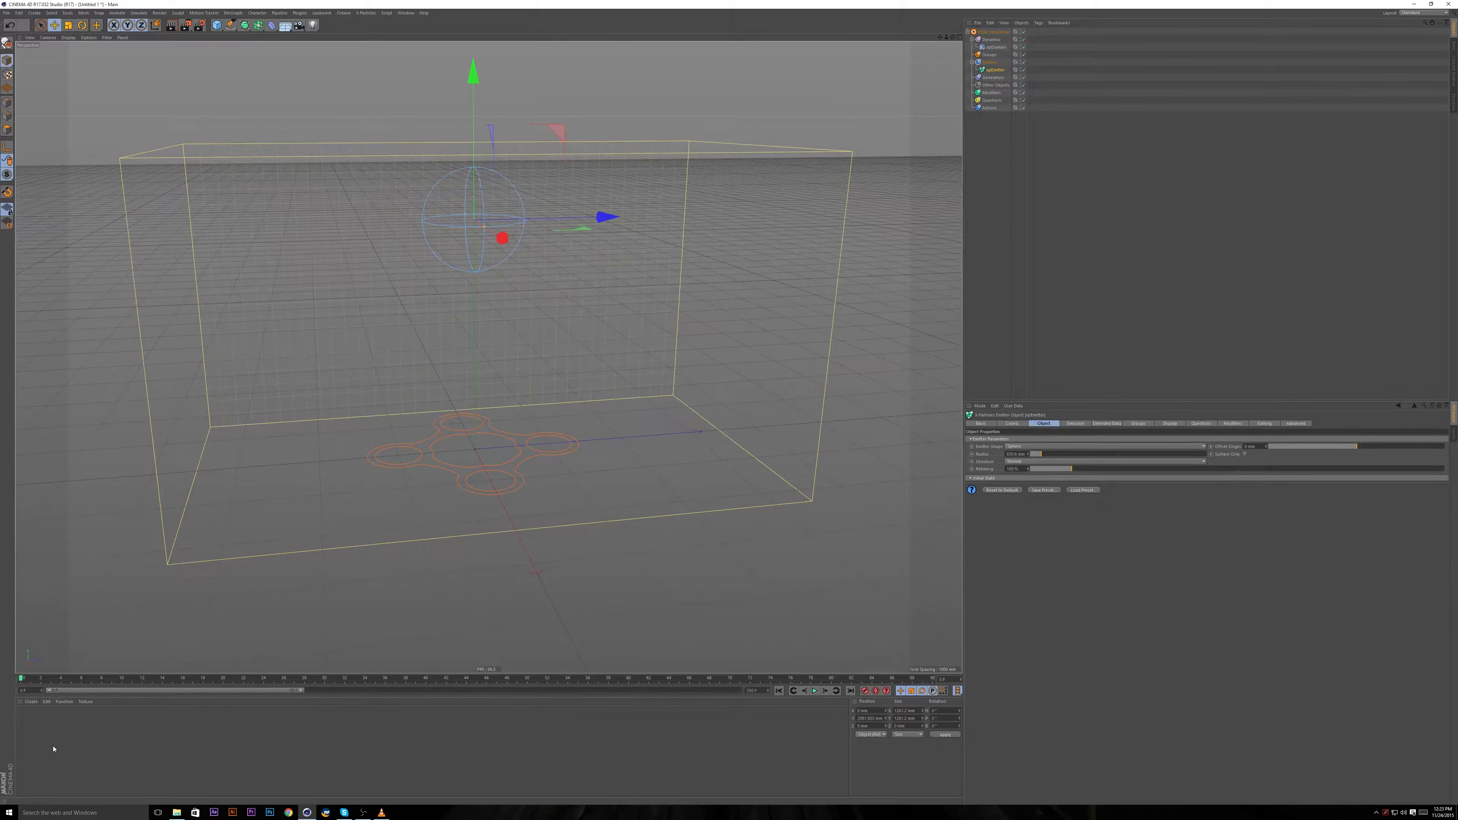
drag(301, 691, 736, 690)
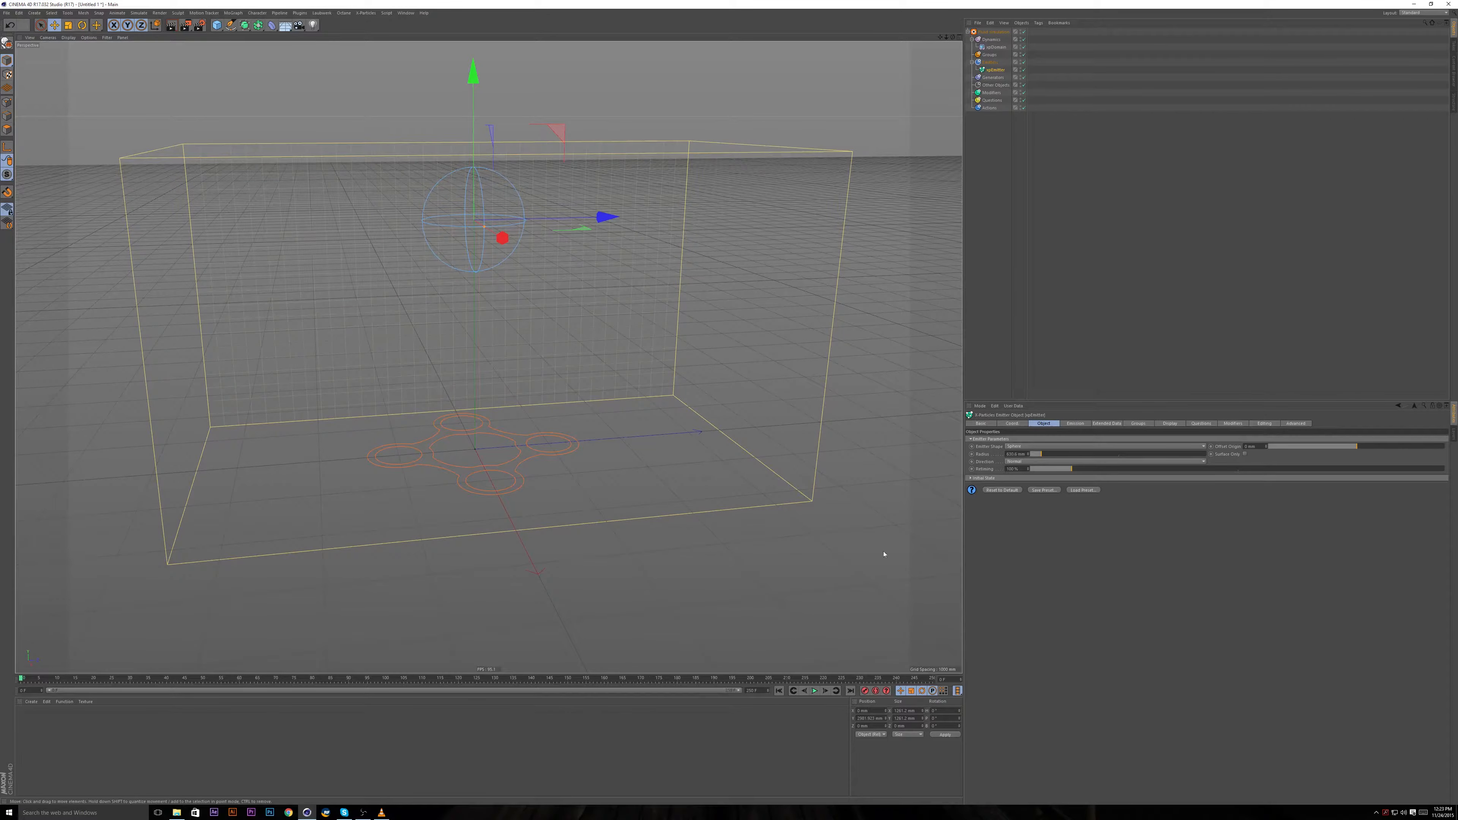
Add an X-Particles Gravity modifier through the command search and place it in the Modifiers folder of the fluid system.
alt+drag(534, 282, 530, 299)
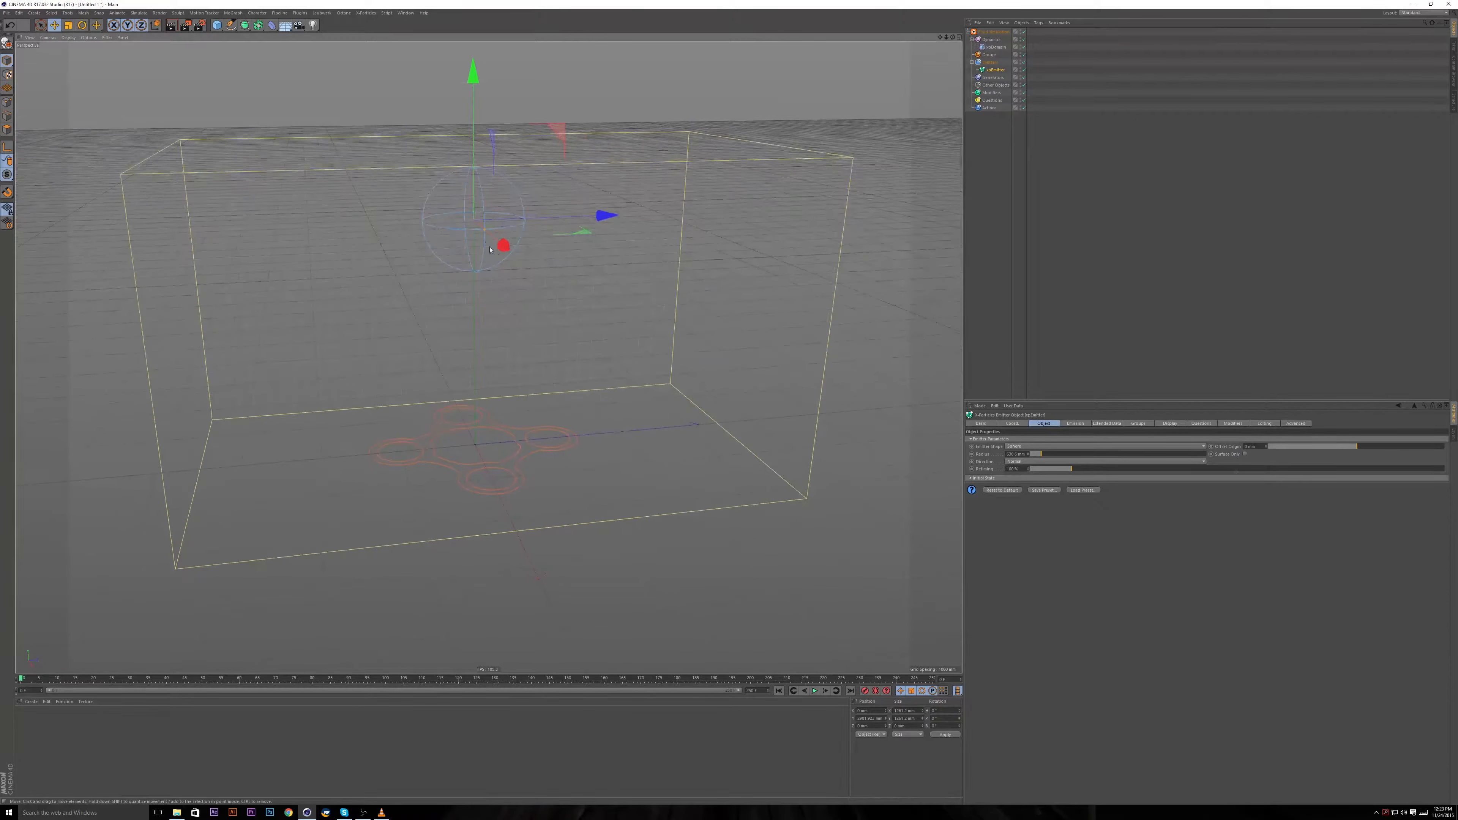
alt+drag(491, 249, 503, 302)
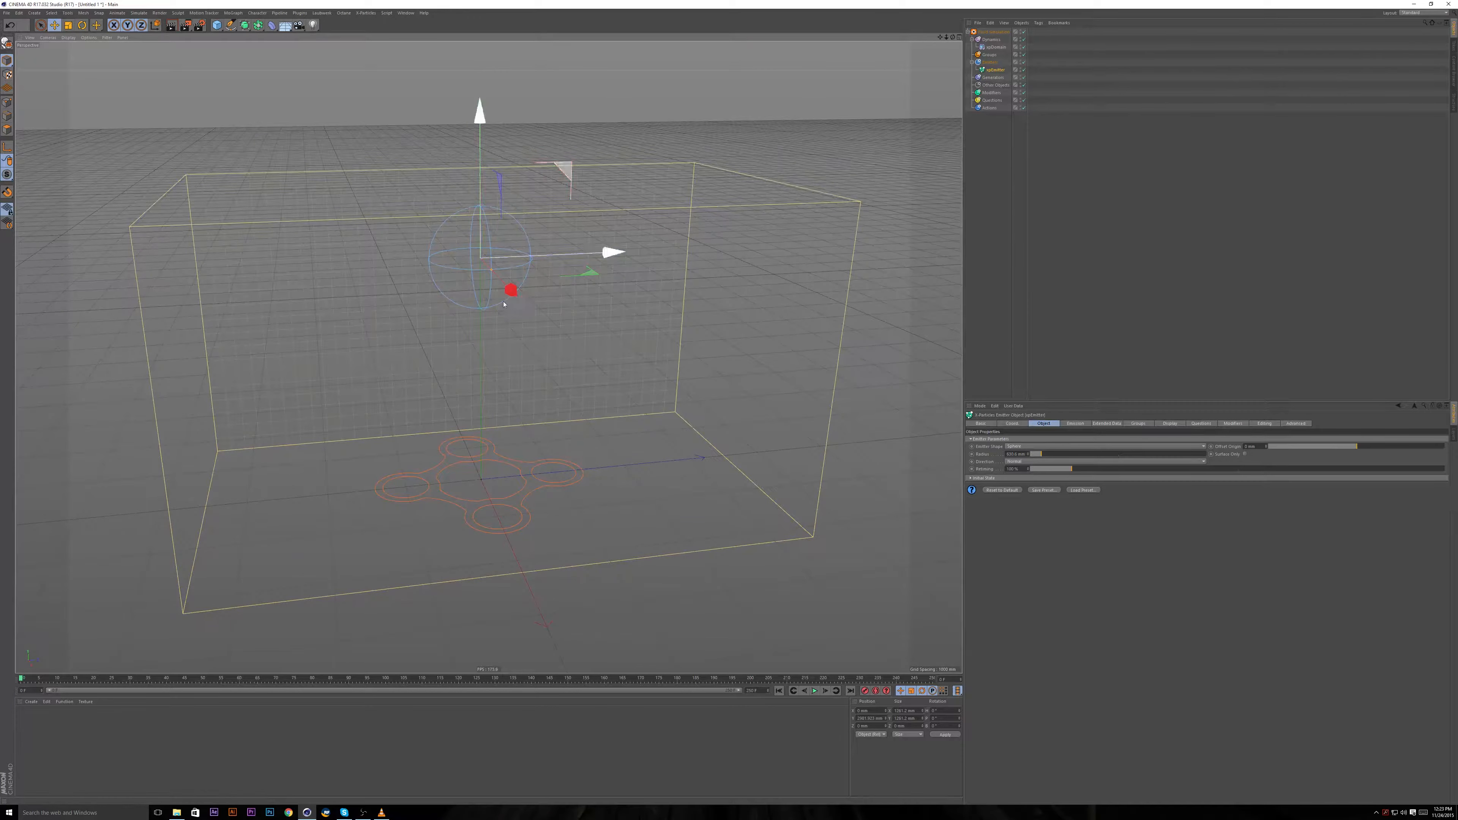
key(shift+c)
text(xp)
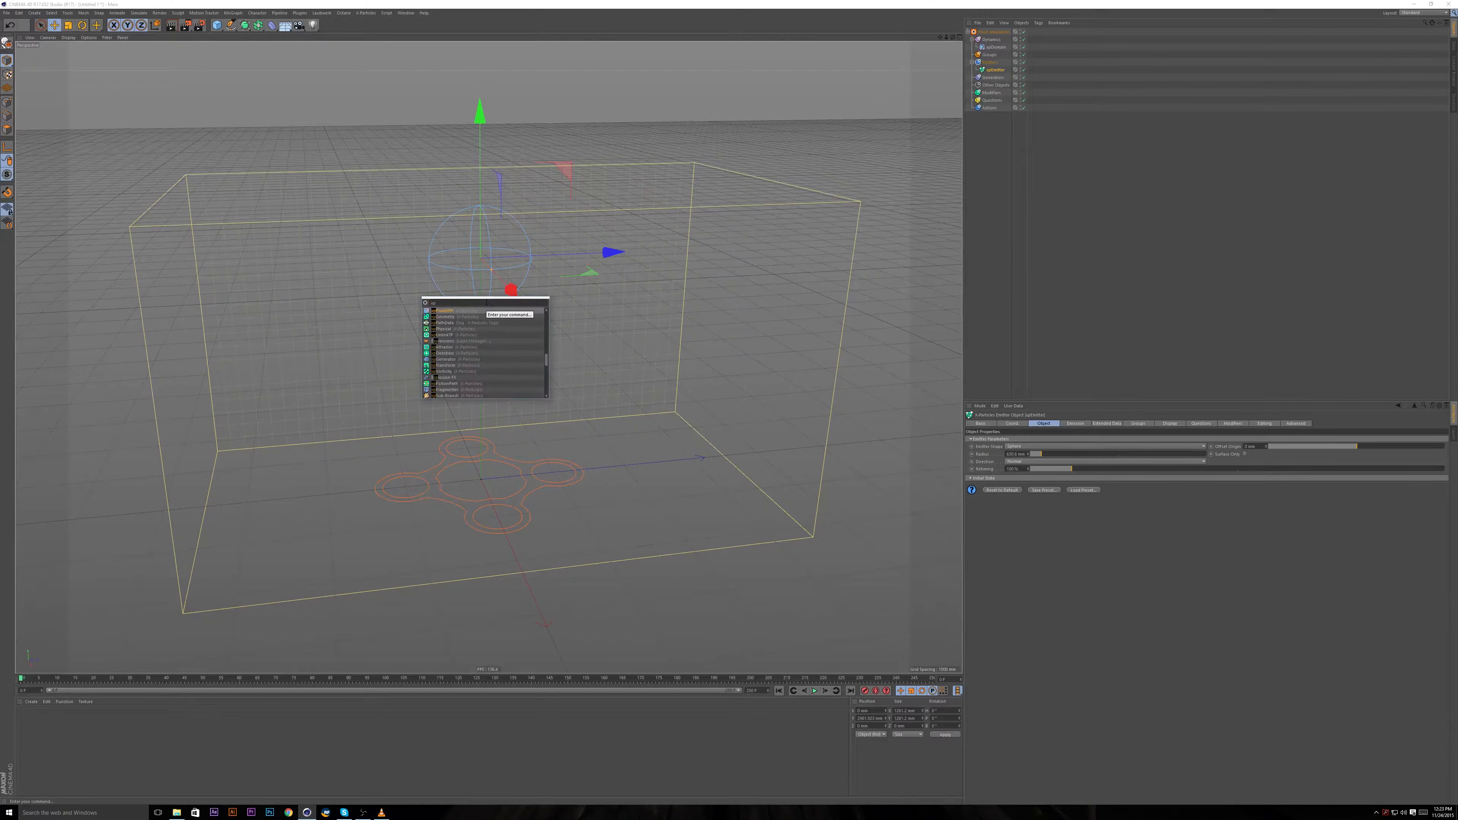
text(gr)
key(Down)
key(Return)
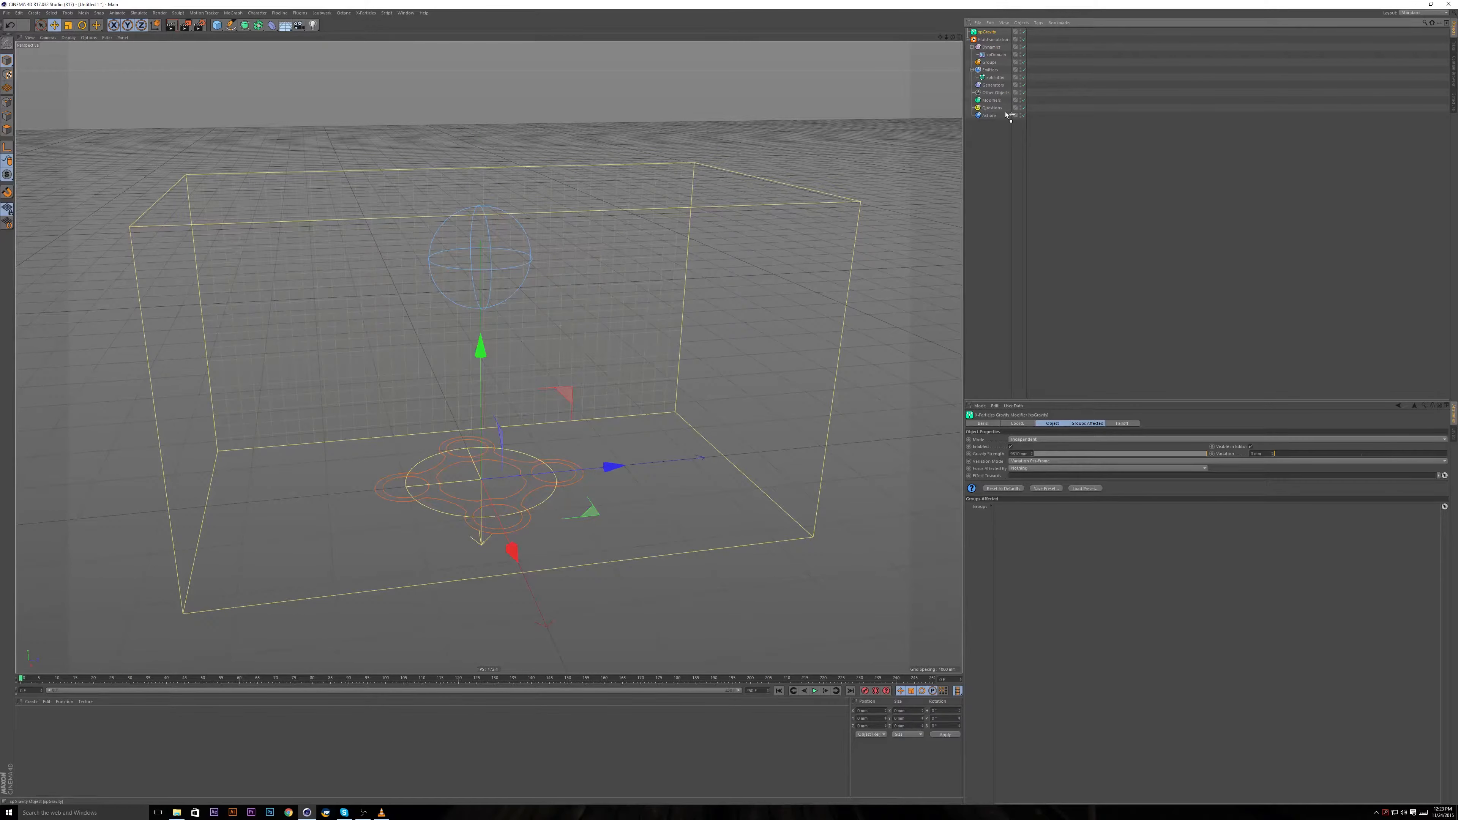
drag(997, 101, 997, 100)
Examine the motion modifiers offered by the Modifiers folder, including Gravity, and deselect the folder.
click(991, 92)
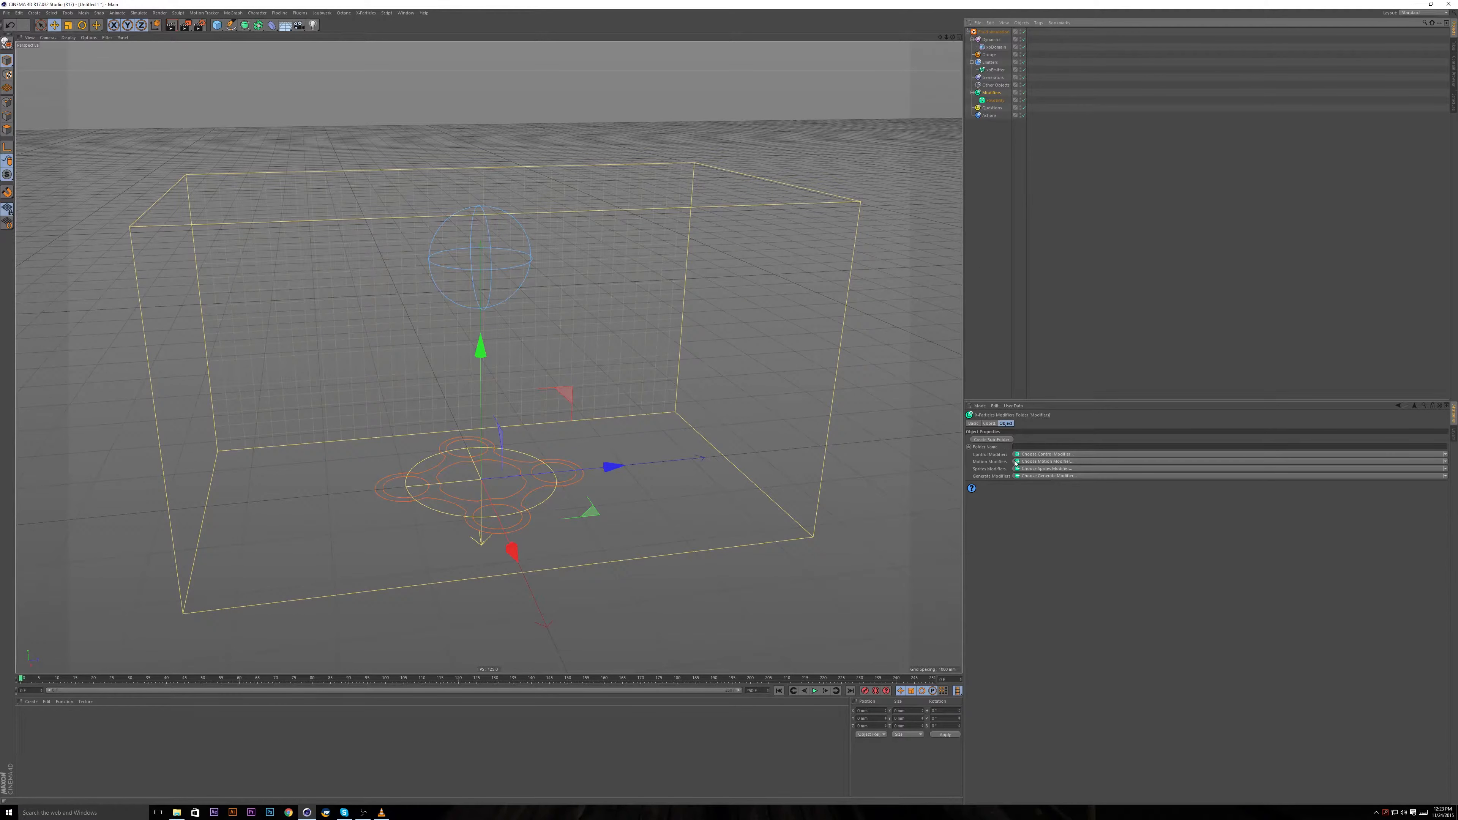
click(1038, 461)
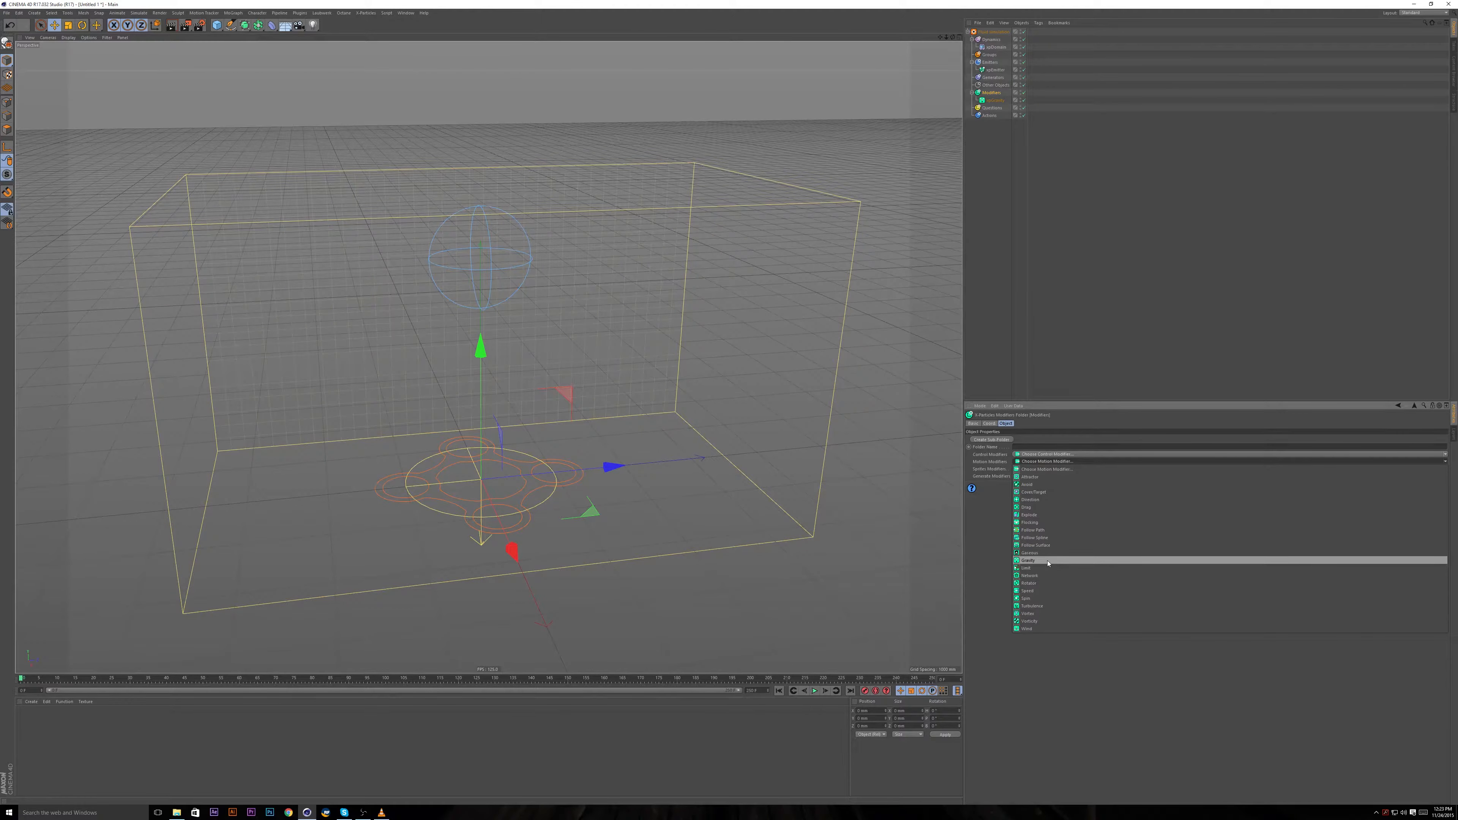
click(1058, 284)
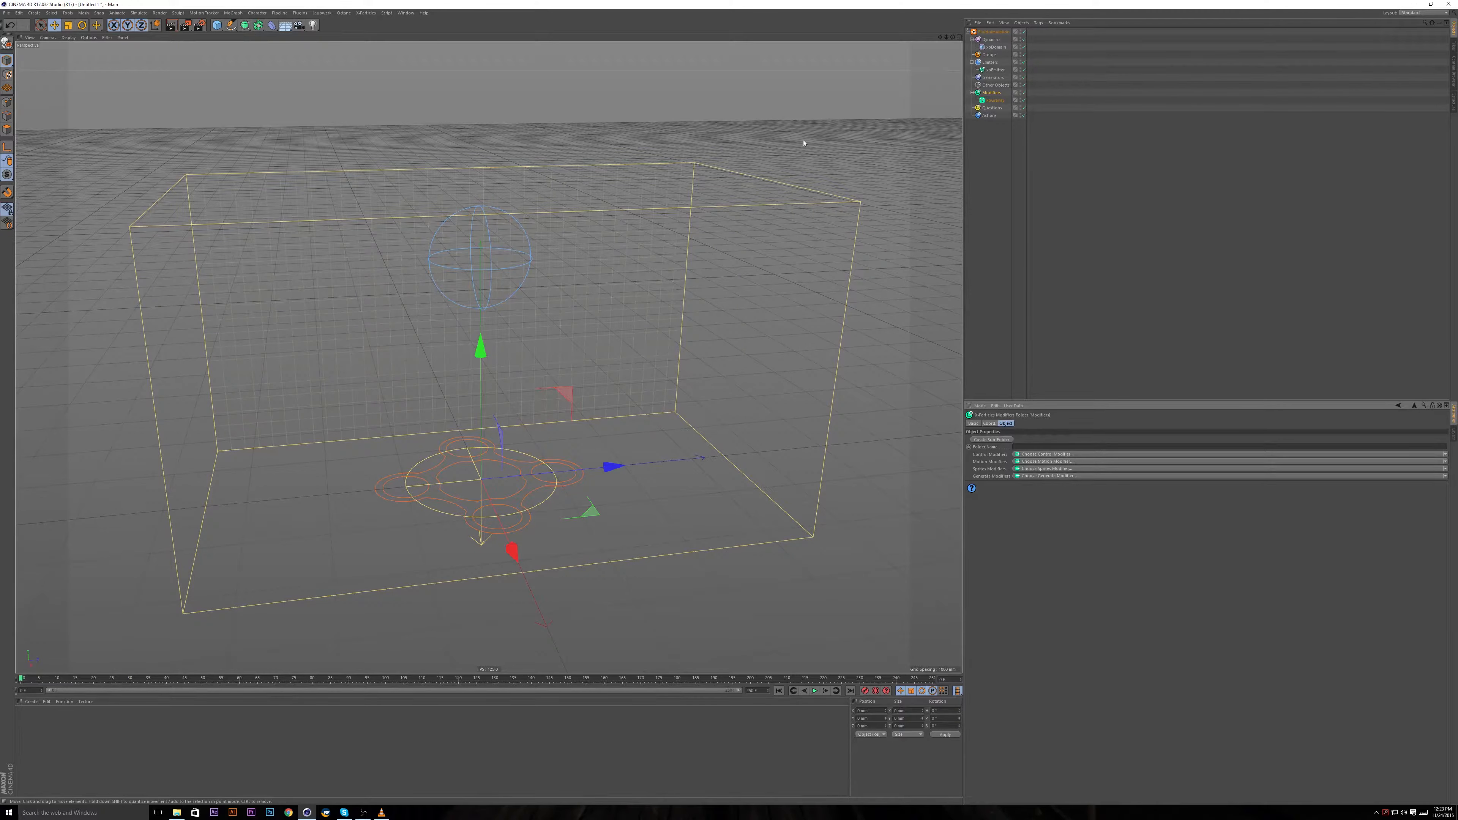
click(747, 283)
key(shift+c)
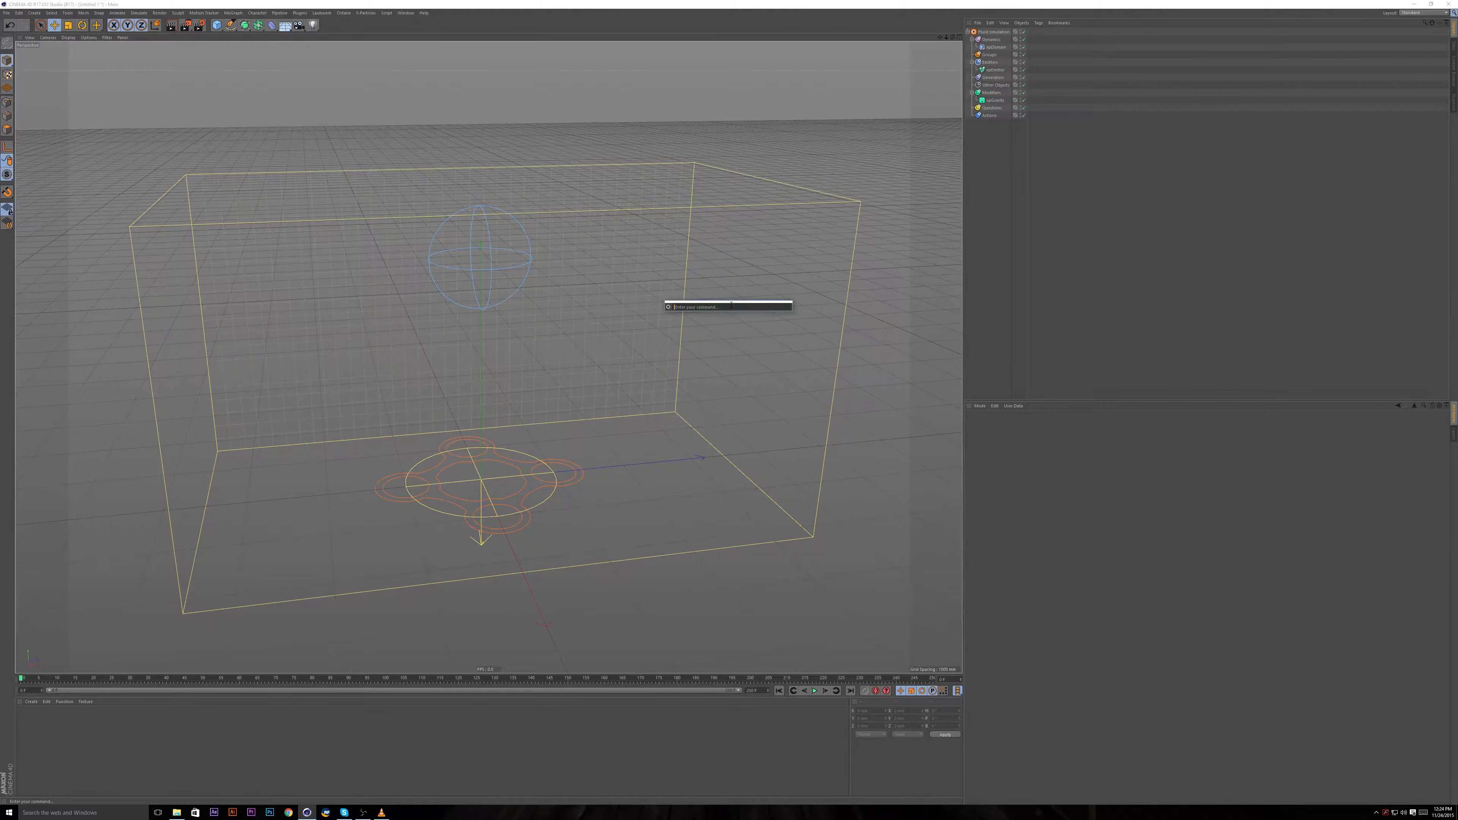
click(691, 289)
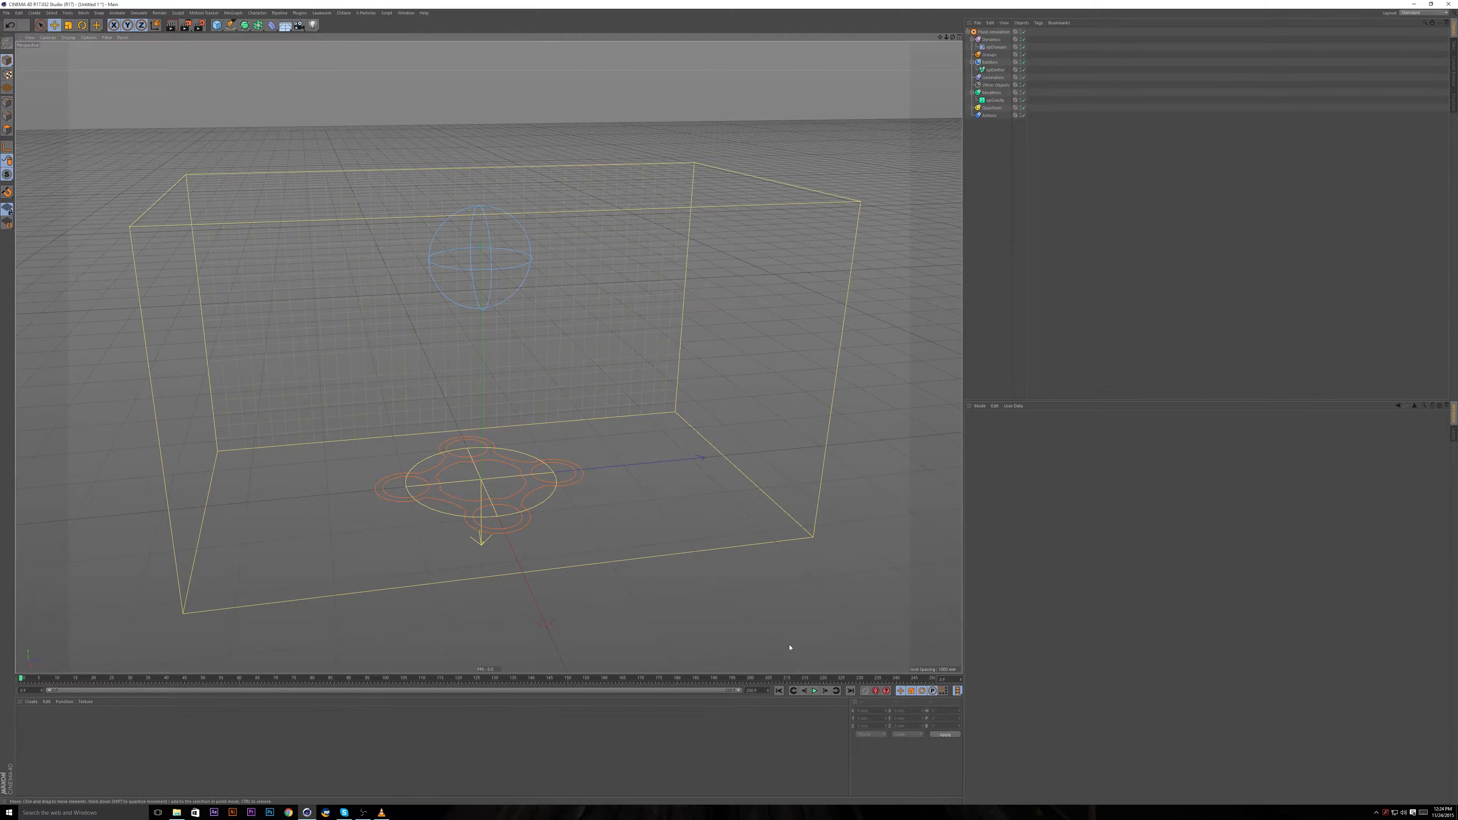
Play the simulation to check the particles falling under gravity, and return to the first frame.
click(815, 691)
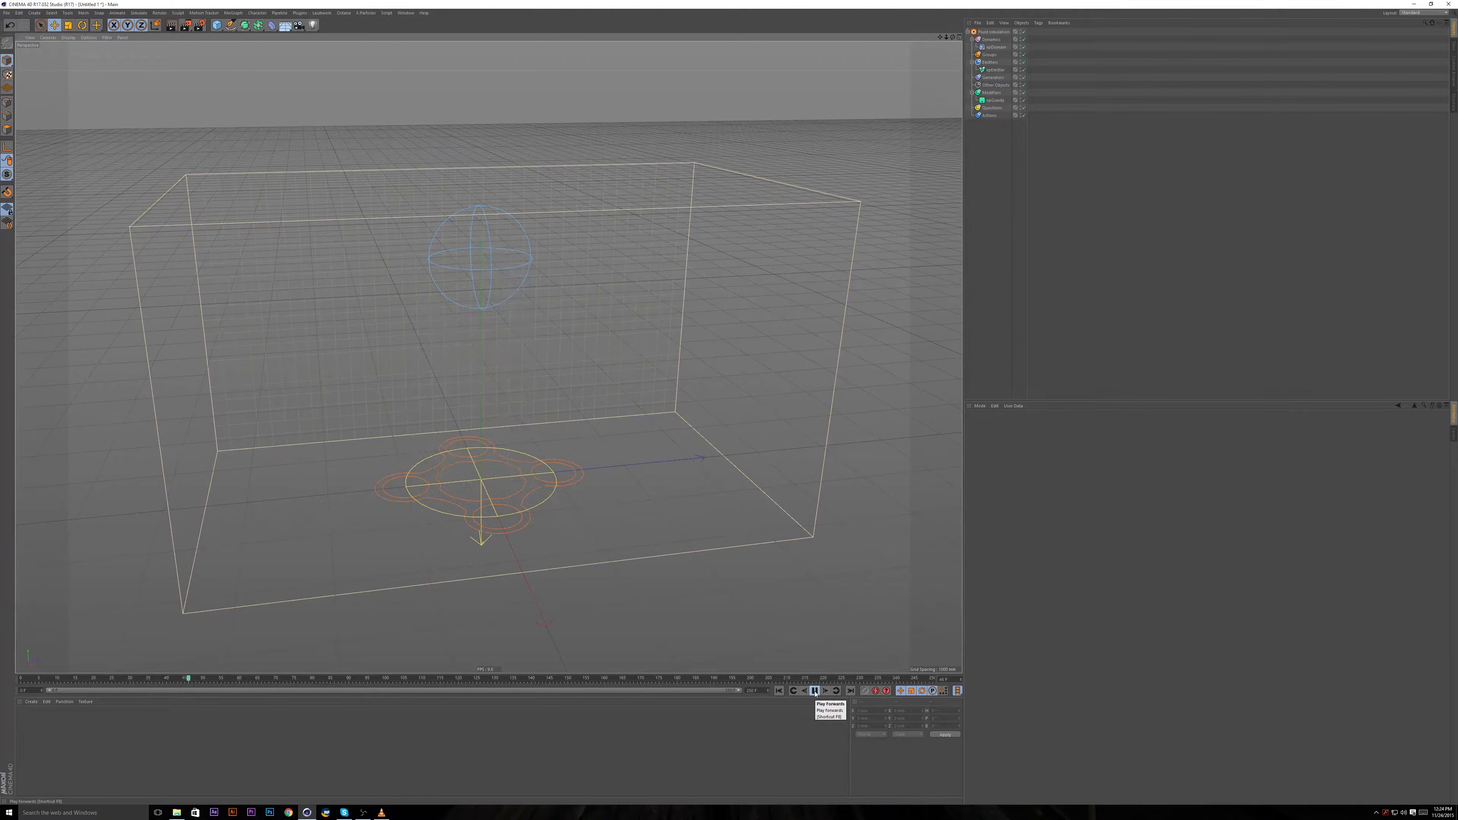
click(814, 691)
alt+drag(643, 448, 568, 417)
click(779, 691)
mouse_move(507, 368)
alt+mouse_down()
mouse_move(469, 335)
mouse_move(441, 377)
mouse_move(505, 358)
alt+mouse_up()
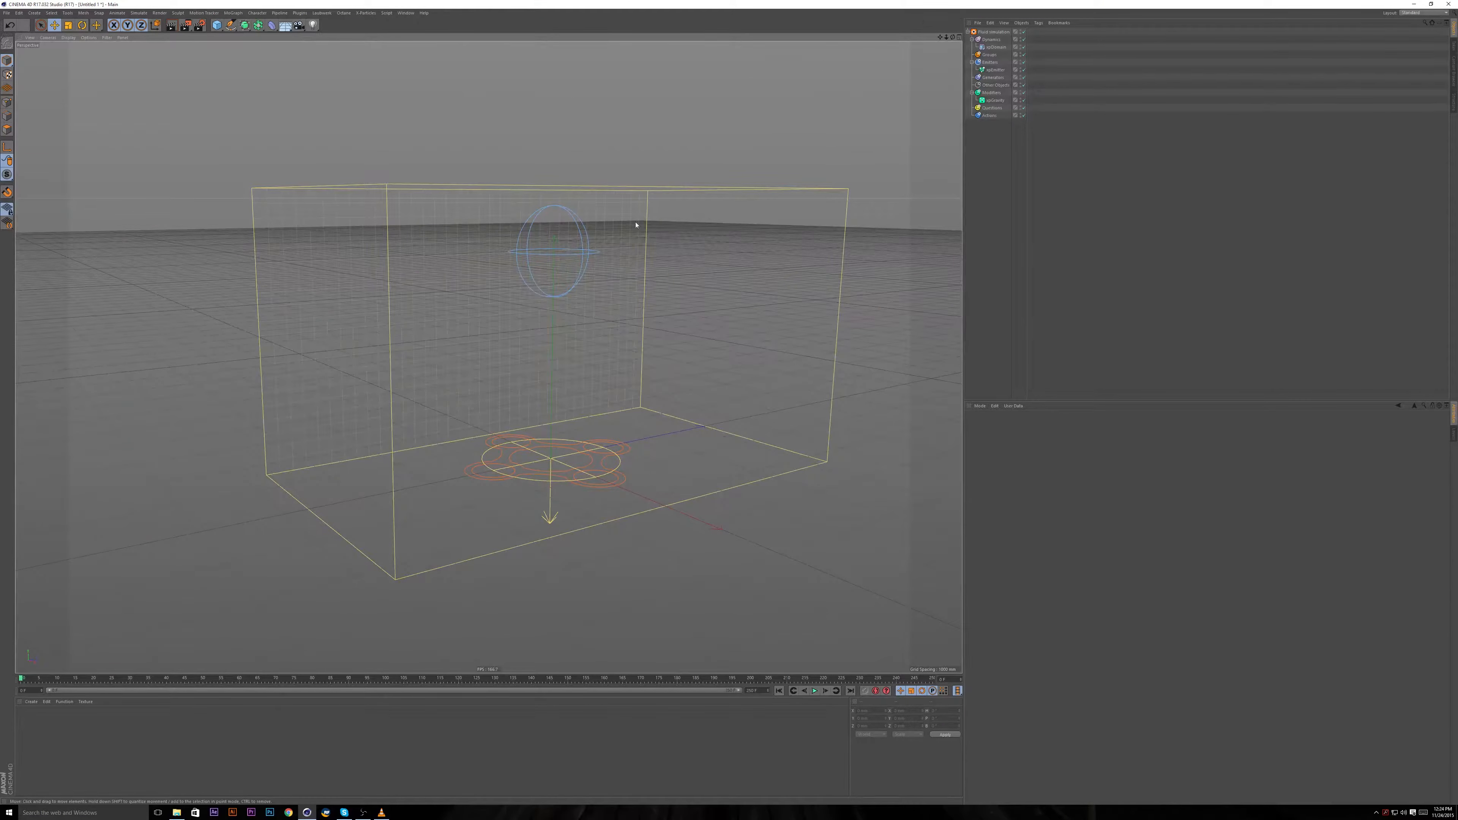
Slightly reduce the radius of the spherical emitter.
click(995, 69)
alt+drag(596, 299, 565, 260)
alt+middle_drag(567, 261, 570, 288)
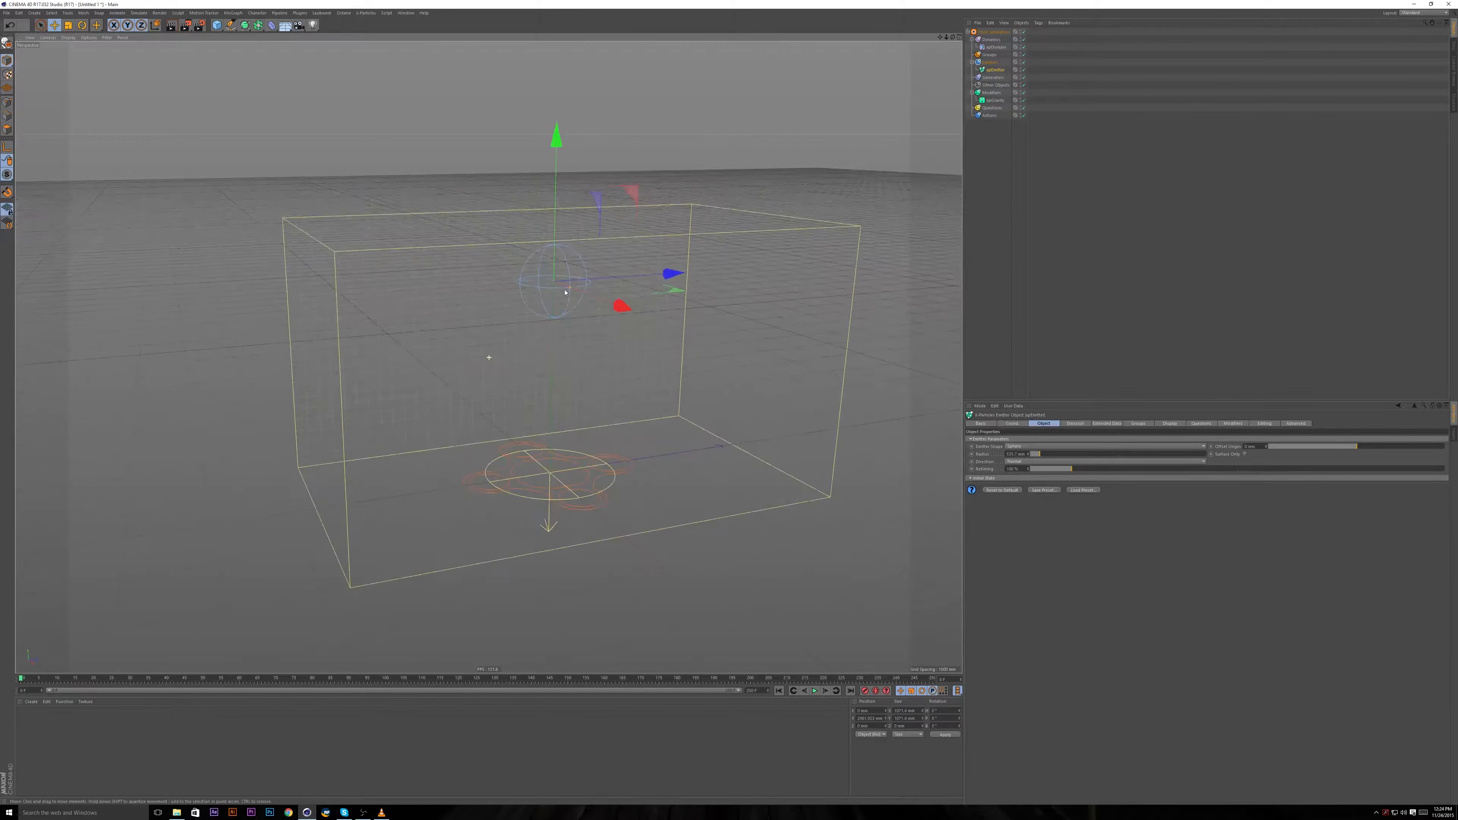
scroll(597, 298, up, 4)
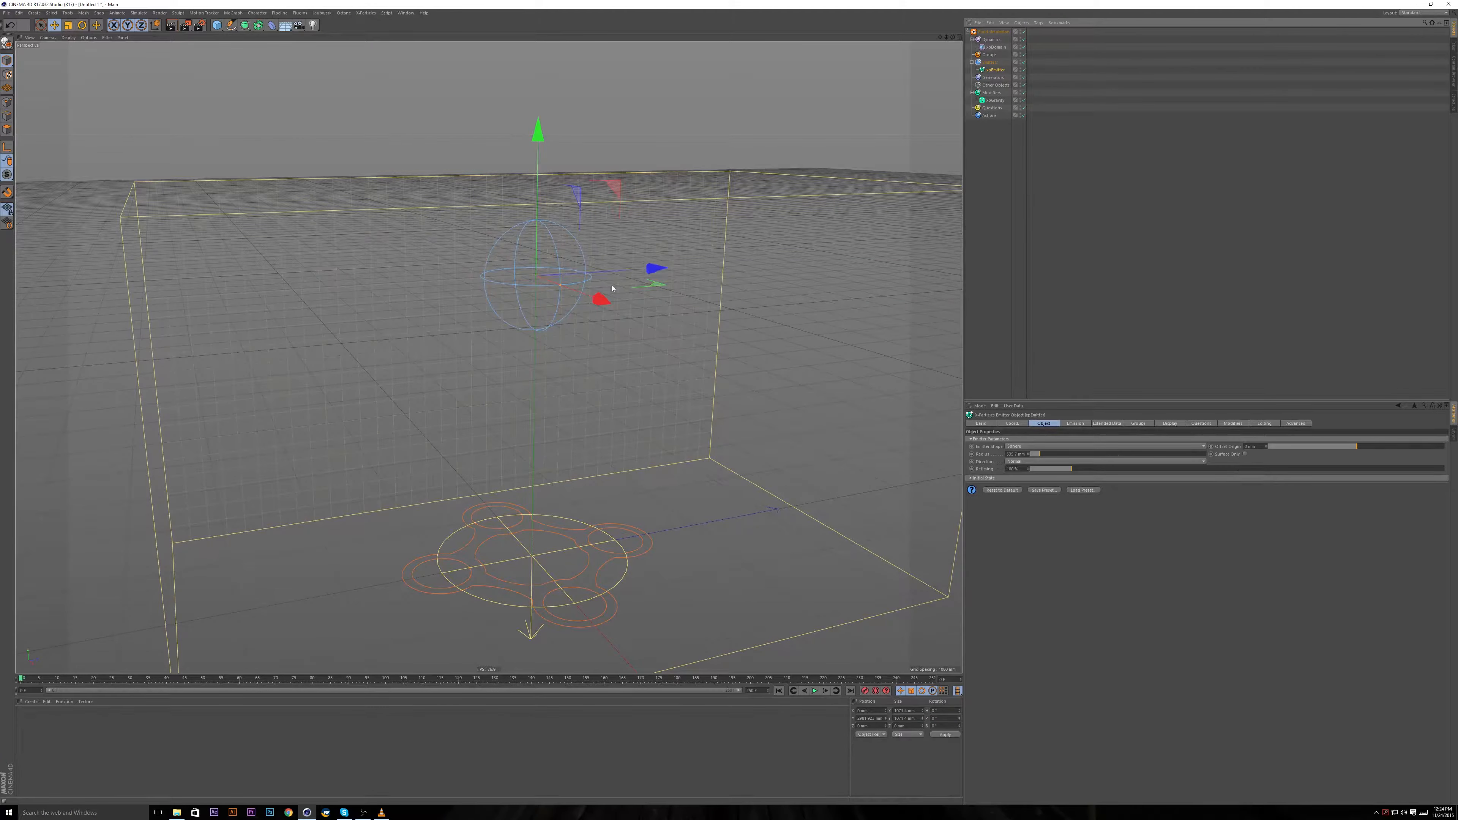
Replay the simulation with the smaller emitter and examine the particle flow inside the domain from near and far.
alt+drag(612, 289, 560, 250)
click(814, 691)
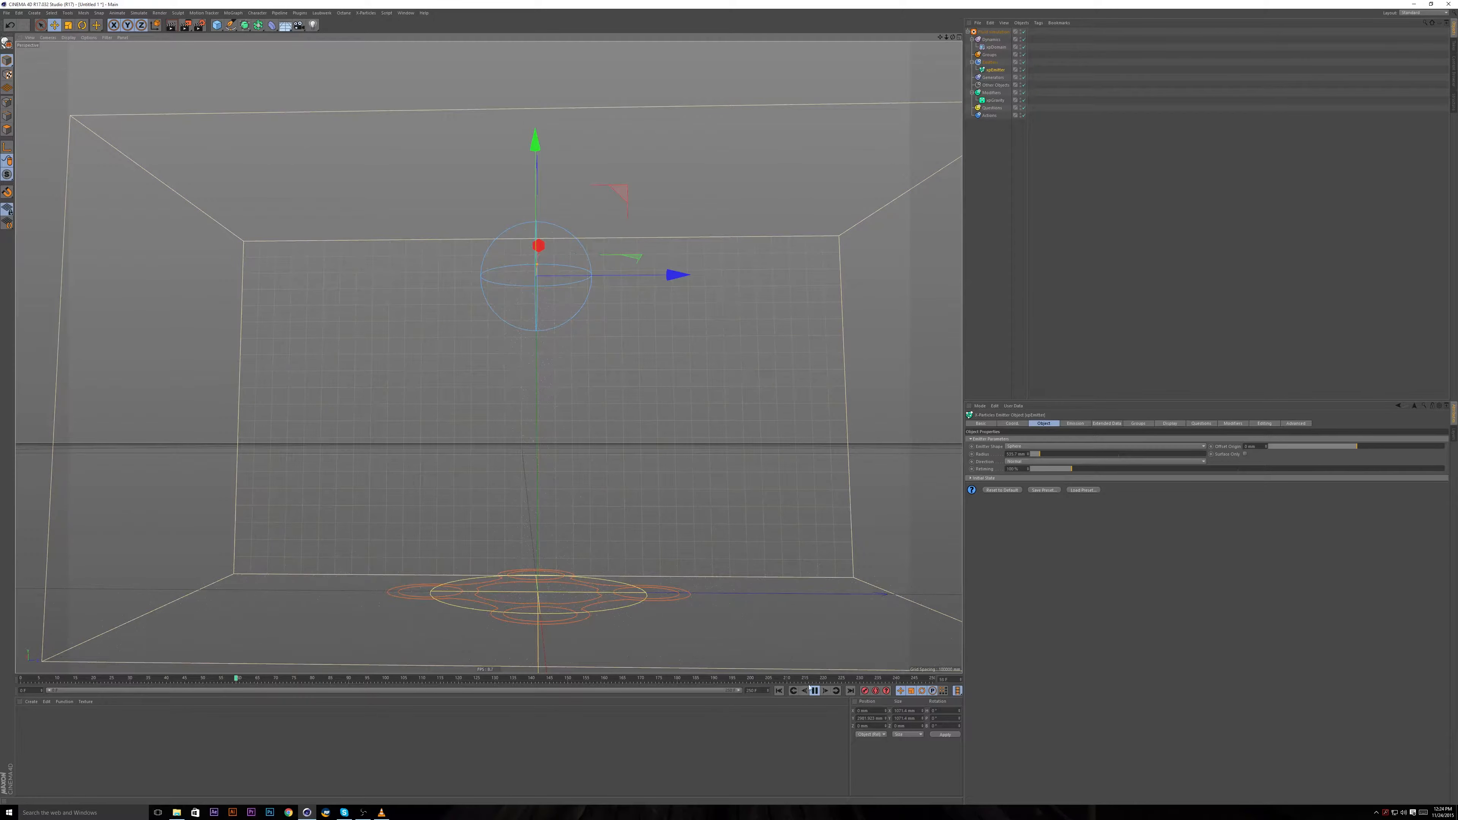
alt+drag(517, 430, 468, 427)
scroll(497, 352, up, 4)
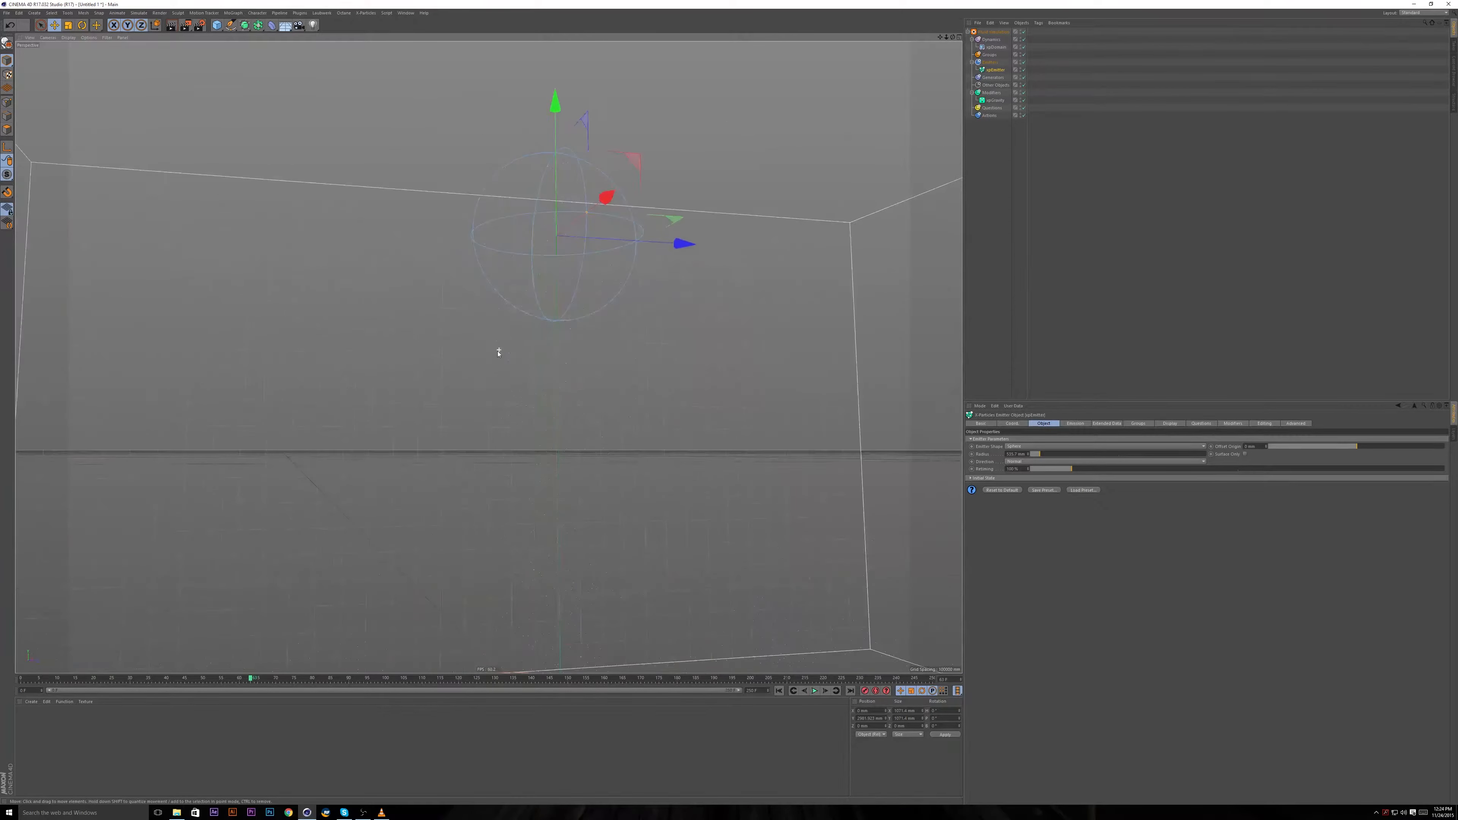
scroll(497, 353, down, 4)
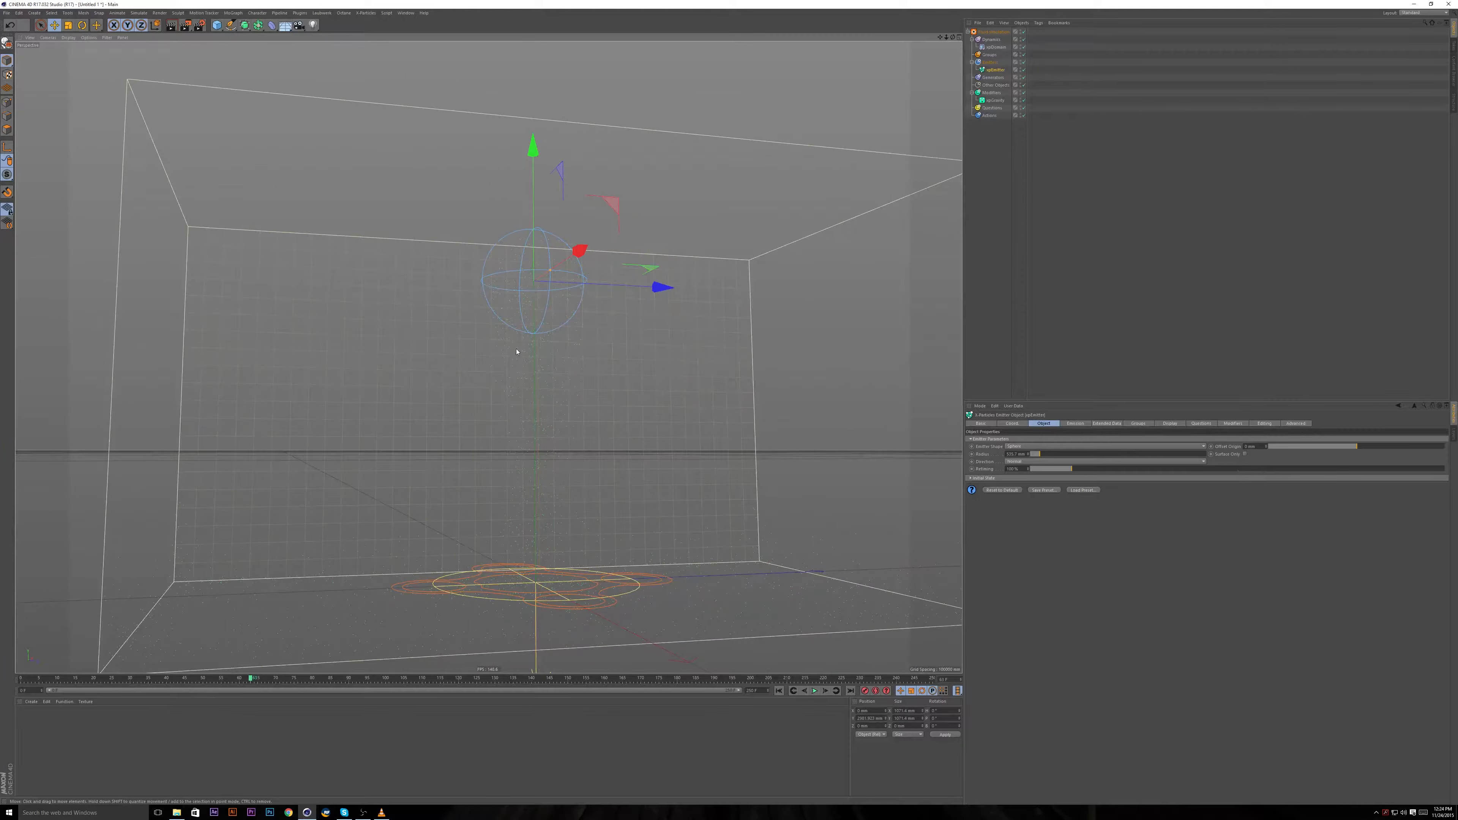
mouse_move(517, 351)
alt+mouse_down()
mouse_move(540, 365)
mouse_move(498, 339)
mouse_move(517, 338)
alt+mouse_up()
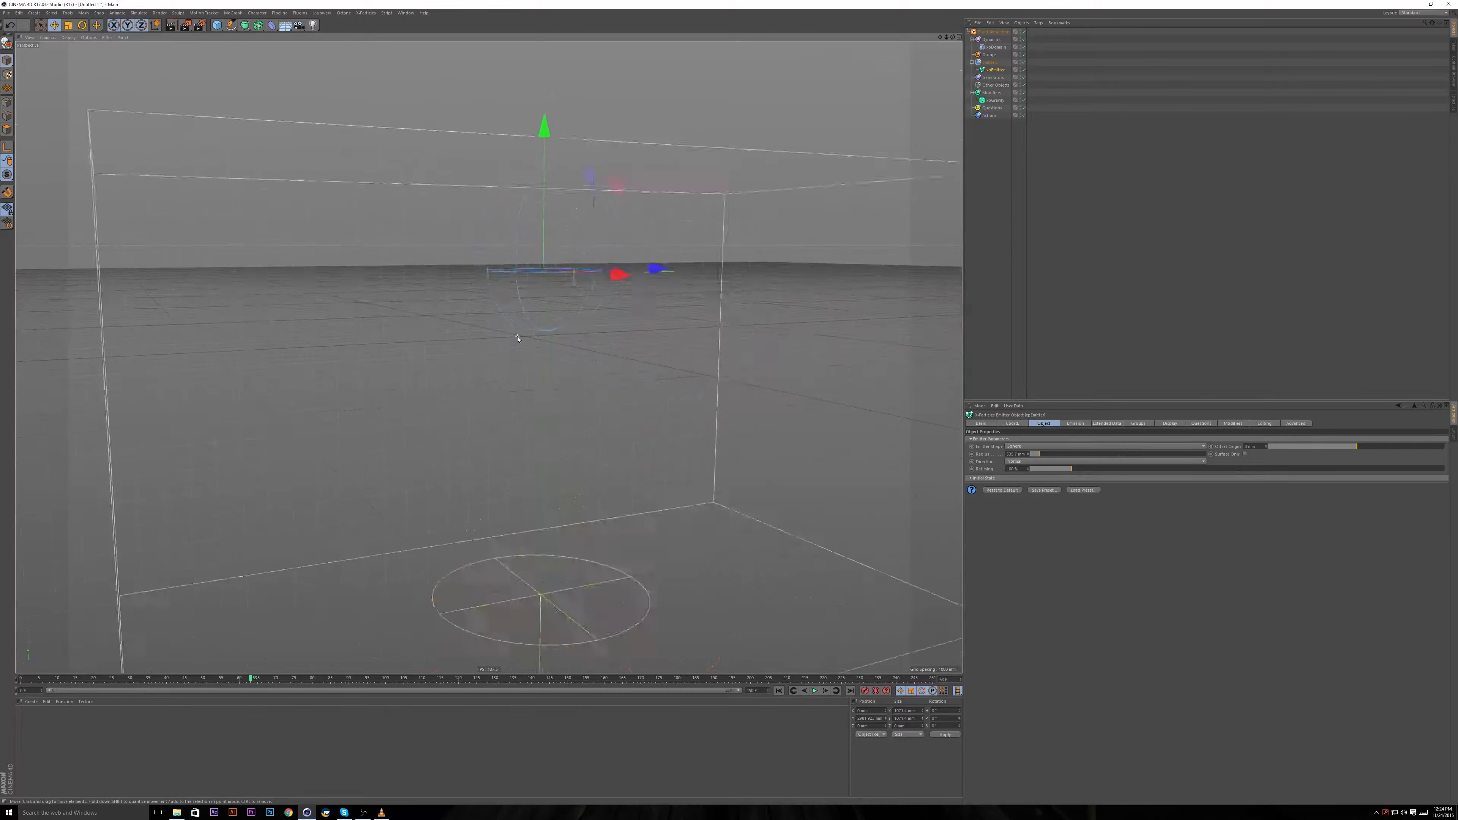
scroll(517, 339, down, 5)
scroll(517, 338, up, 3)
scroll(517, 341, down, 6)
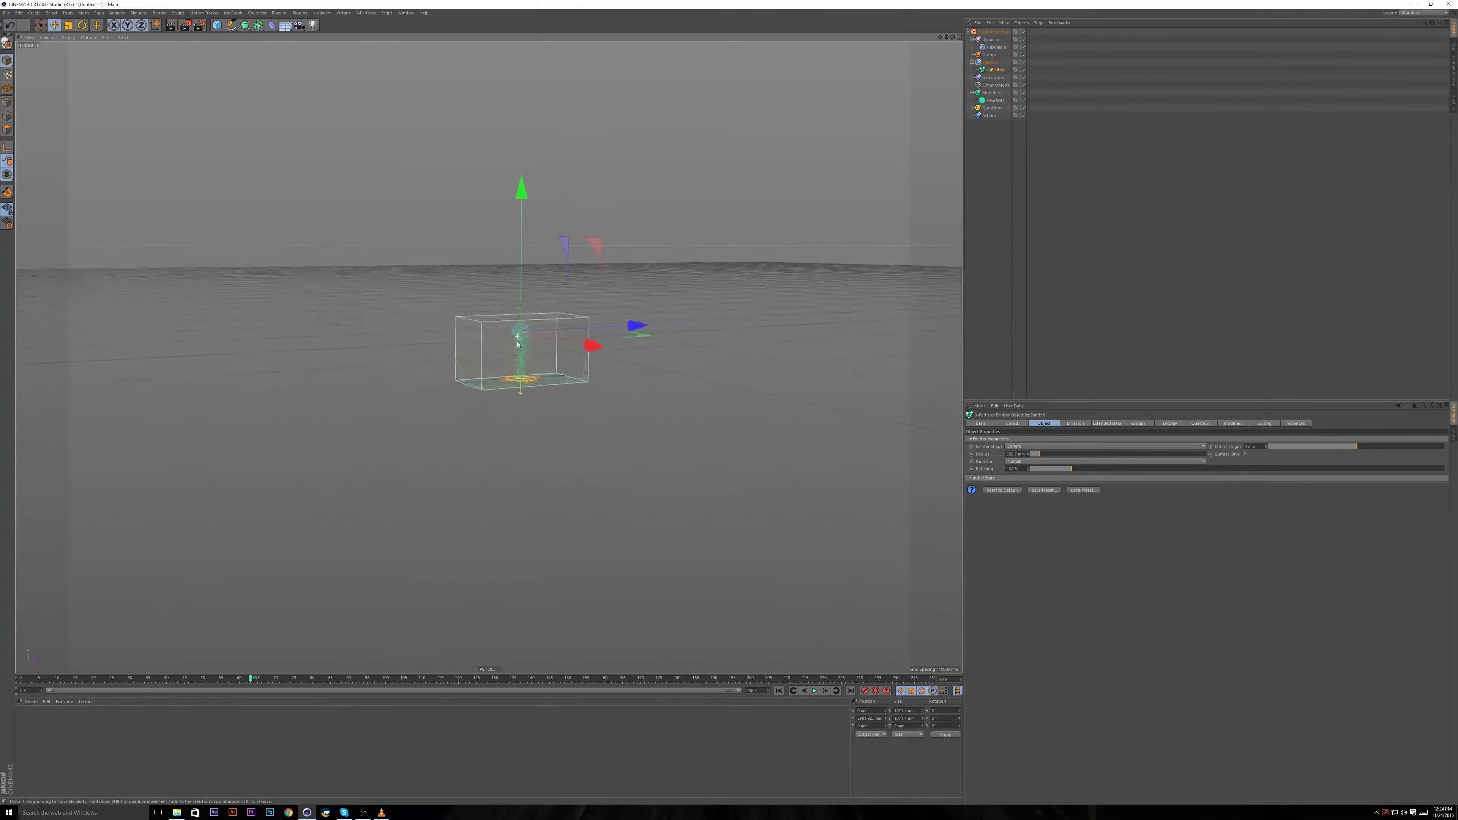
scroll(517, 344, down, 3)
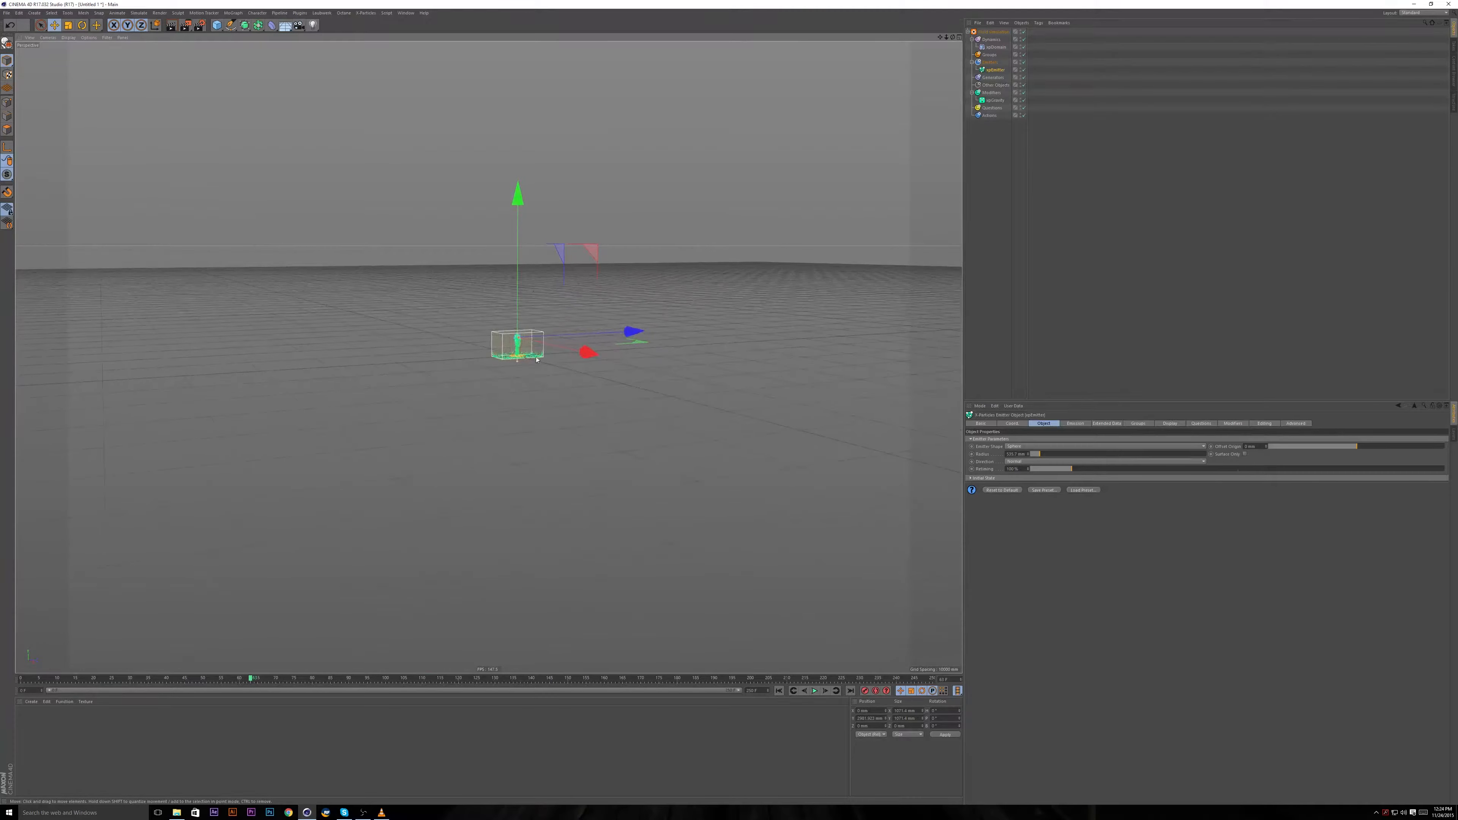
scroll(536, 358, up, 10)
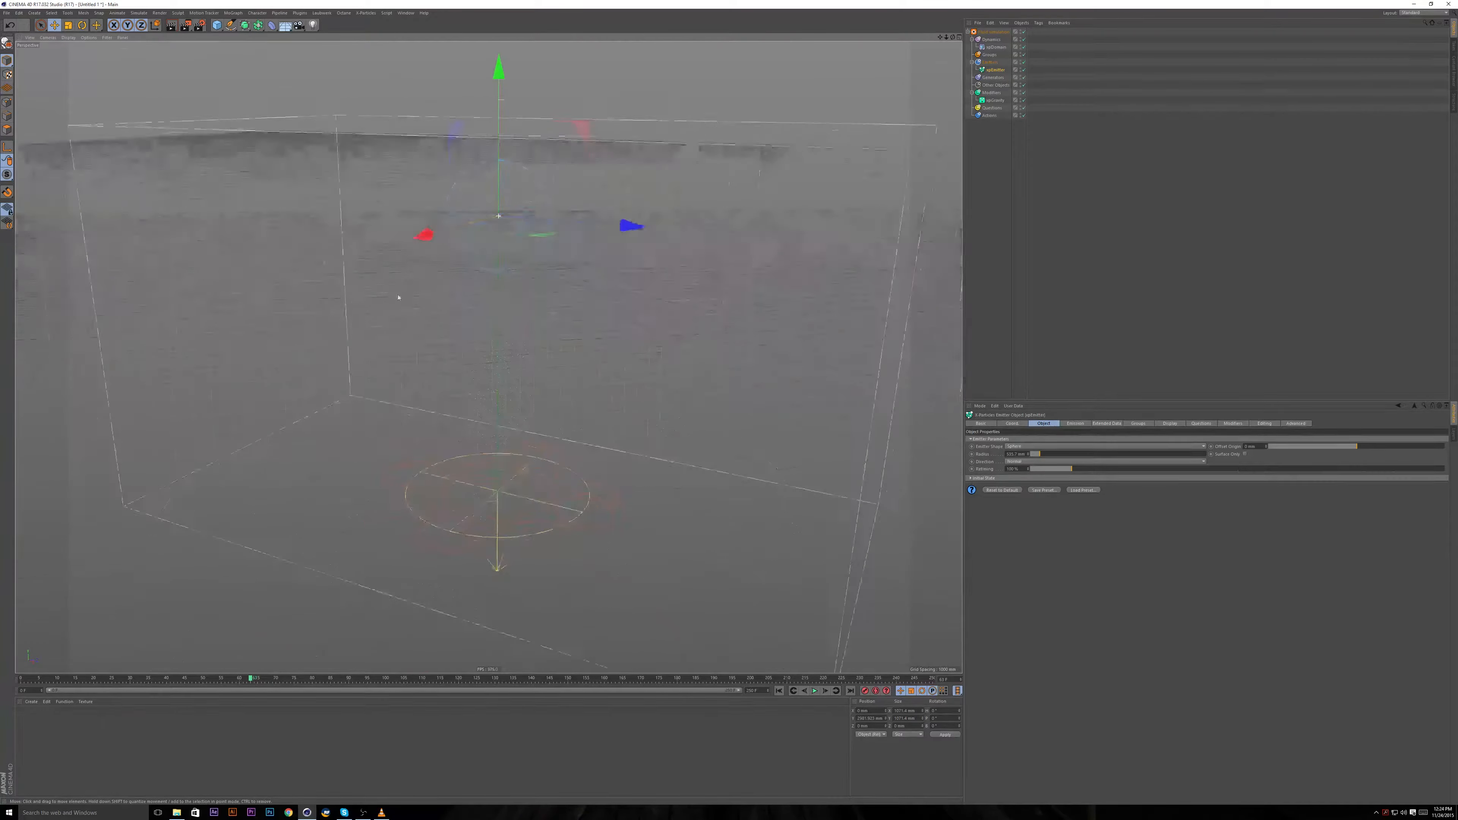
Try a different editor display shape for the emitter's particles and play the simulation to check it.
alt+drag(398, 297, 516, 353)
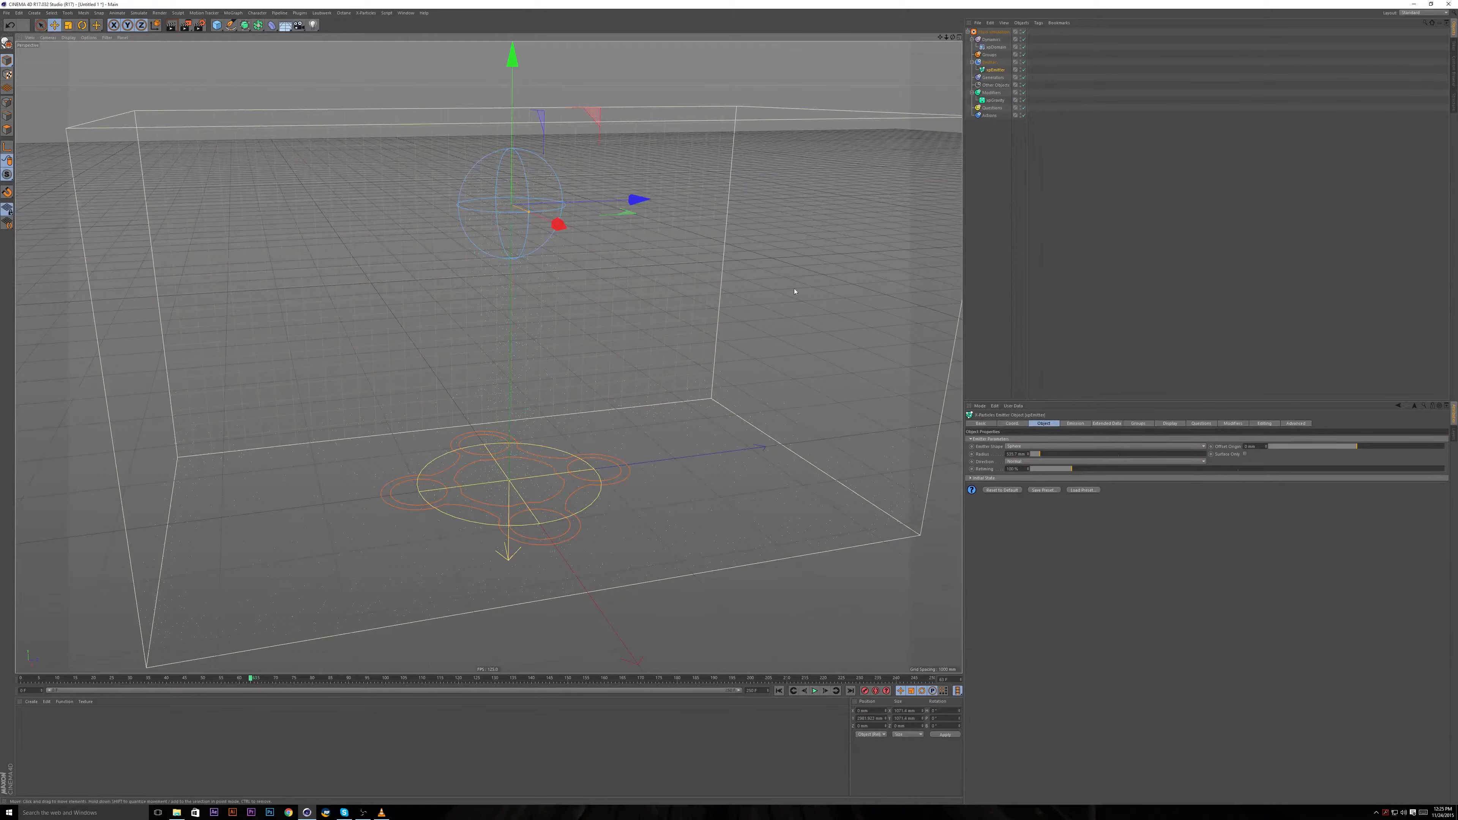
mouse_move(791, 297)
alt+mouse_down()
mouse_move(860, 329)
mouse_move(768, 326)
alt+mouse_up()
alt+middle_drag(768, 326, 844, 313)
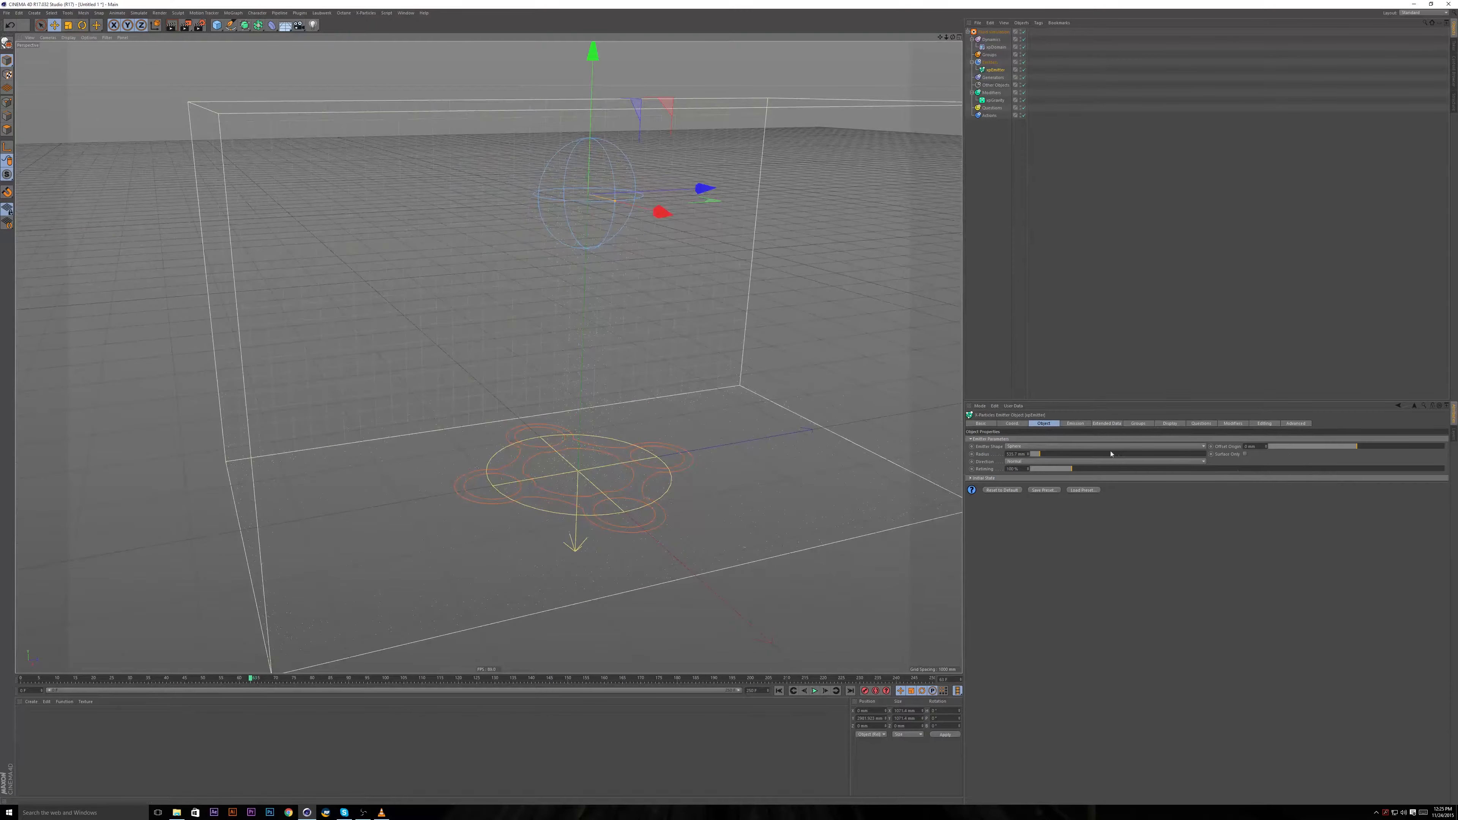
click(1169, 423)
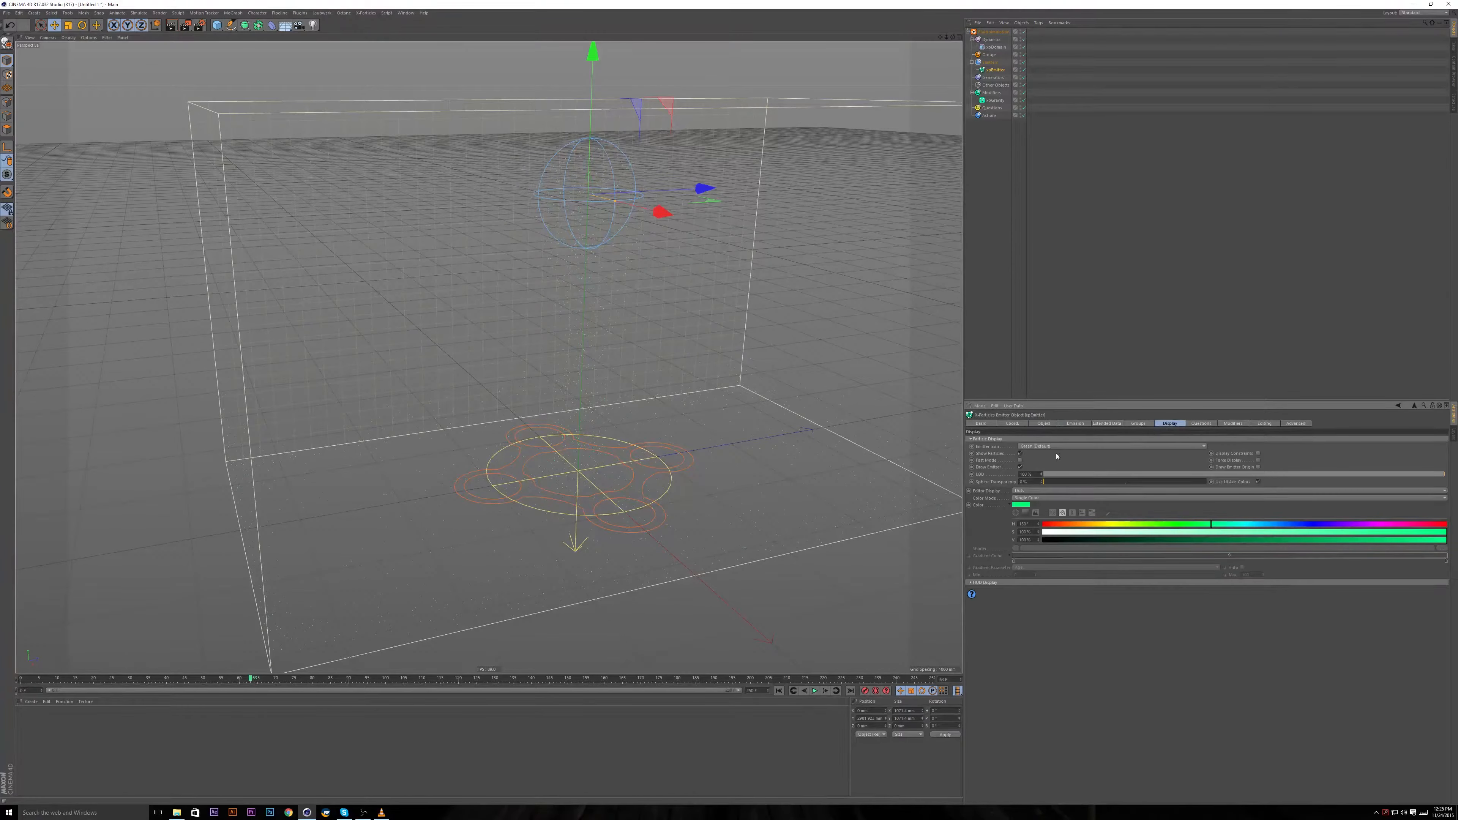
click(1019, 492)
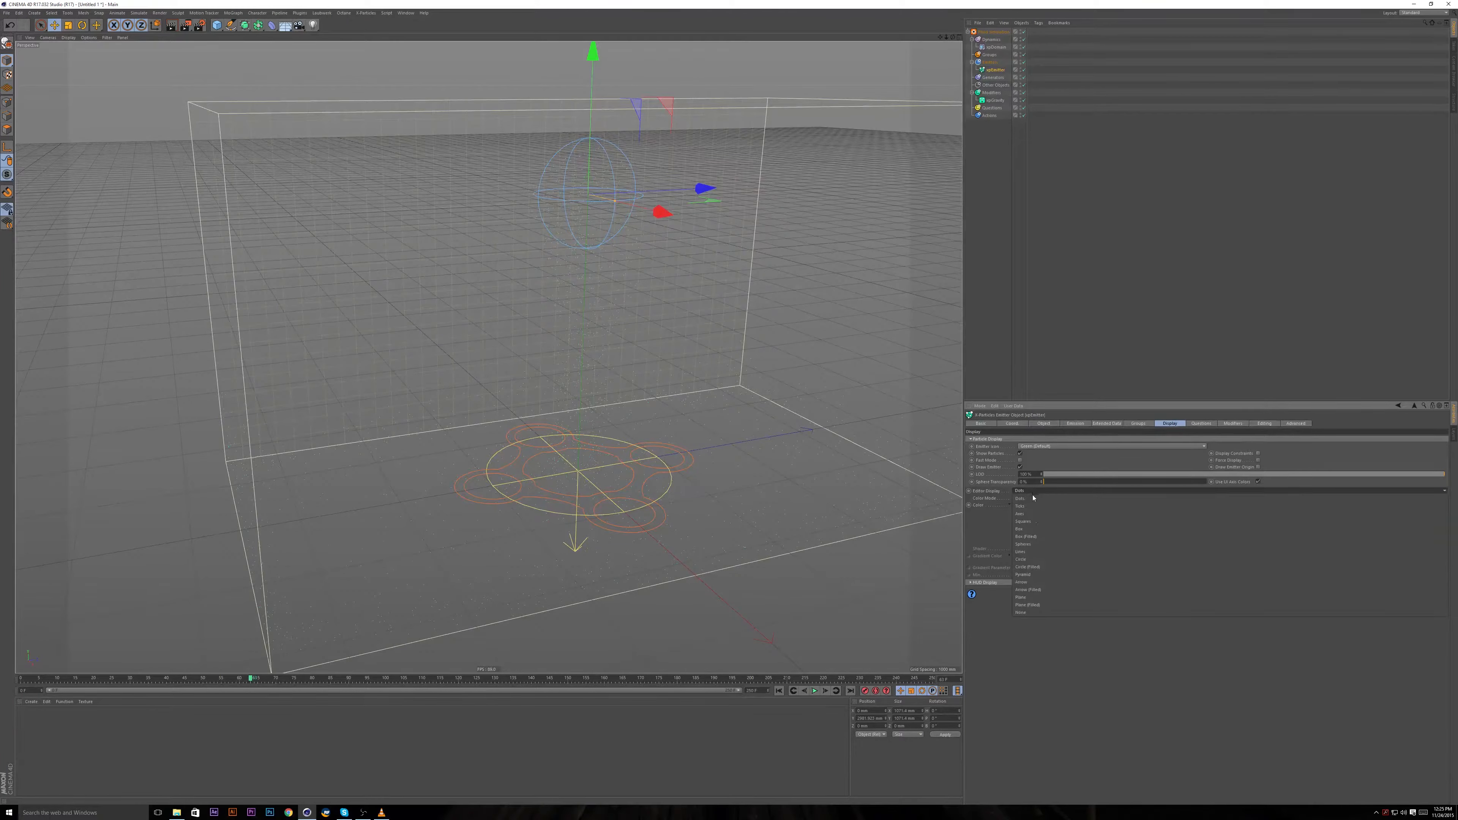
click(1031, 517)
alt+drag(858, 466, 829, 449)
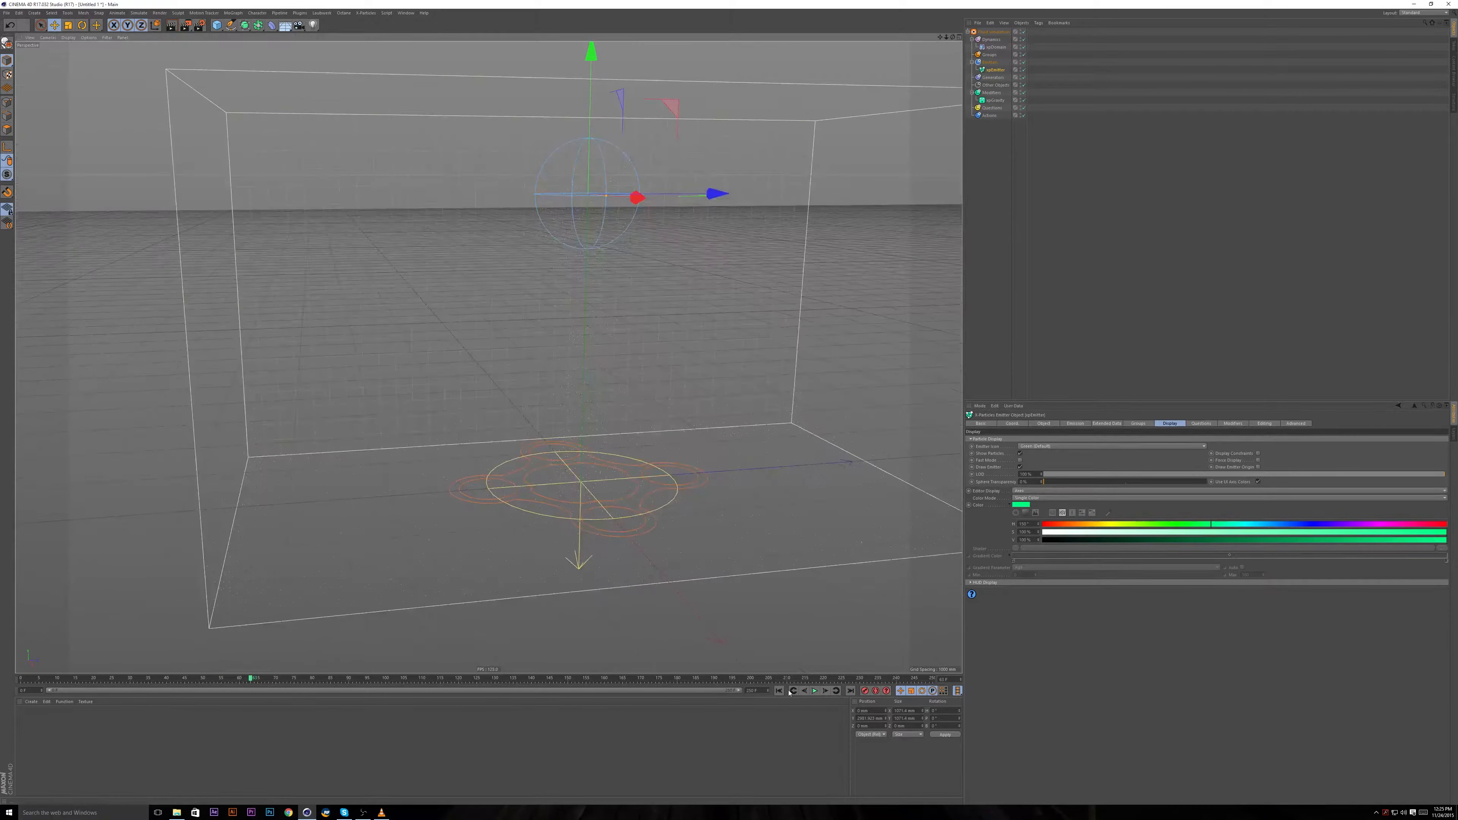
click(814, 691)
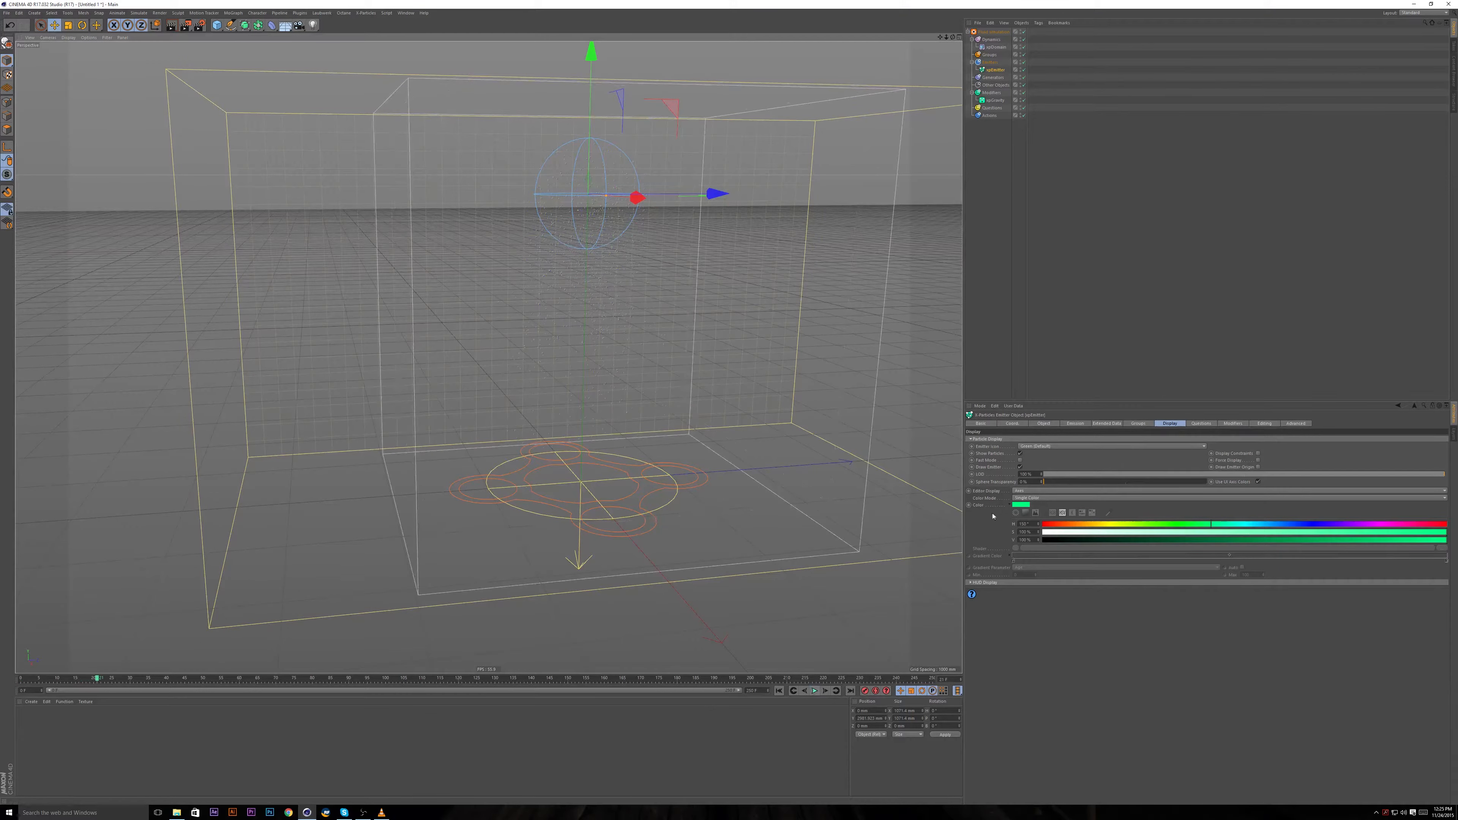
Set the emitter's editor display to Circle, replay the simulation to check the particles, and return to the first frame.
click(1031, 492)
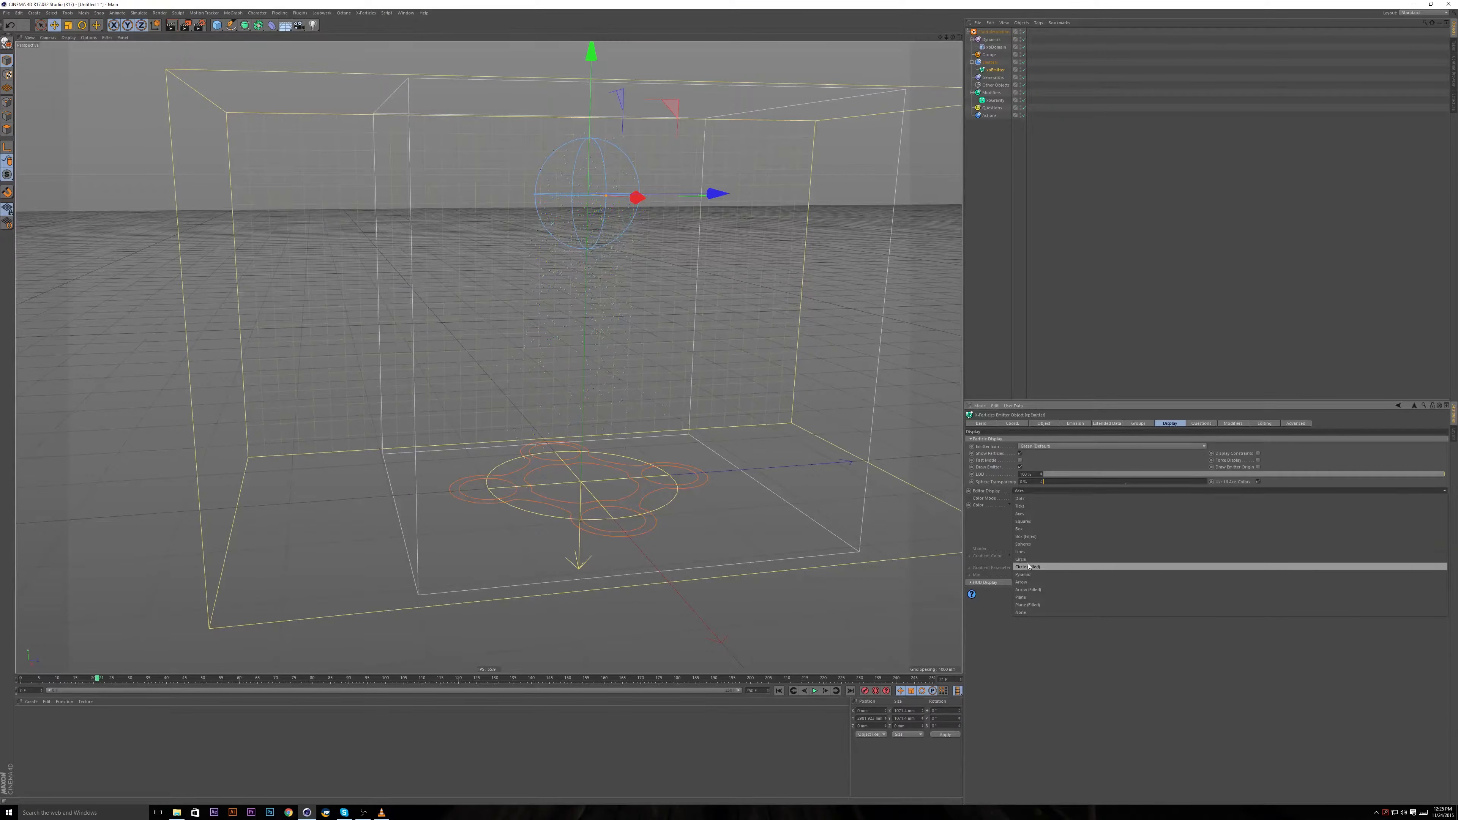
click(1033, 560)
click(779, 691)
click(814, 691)
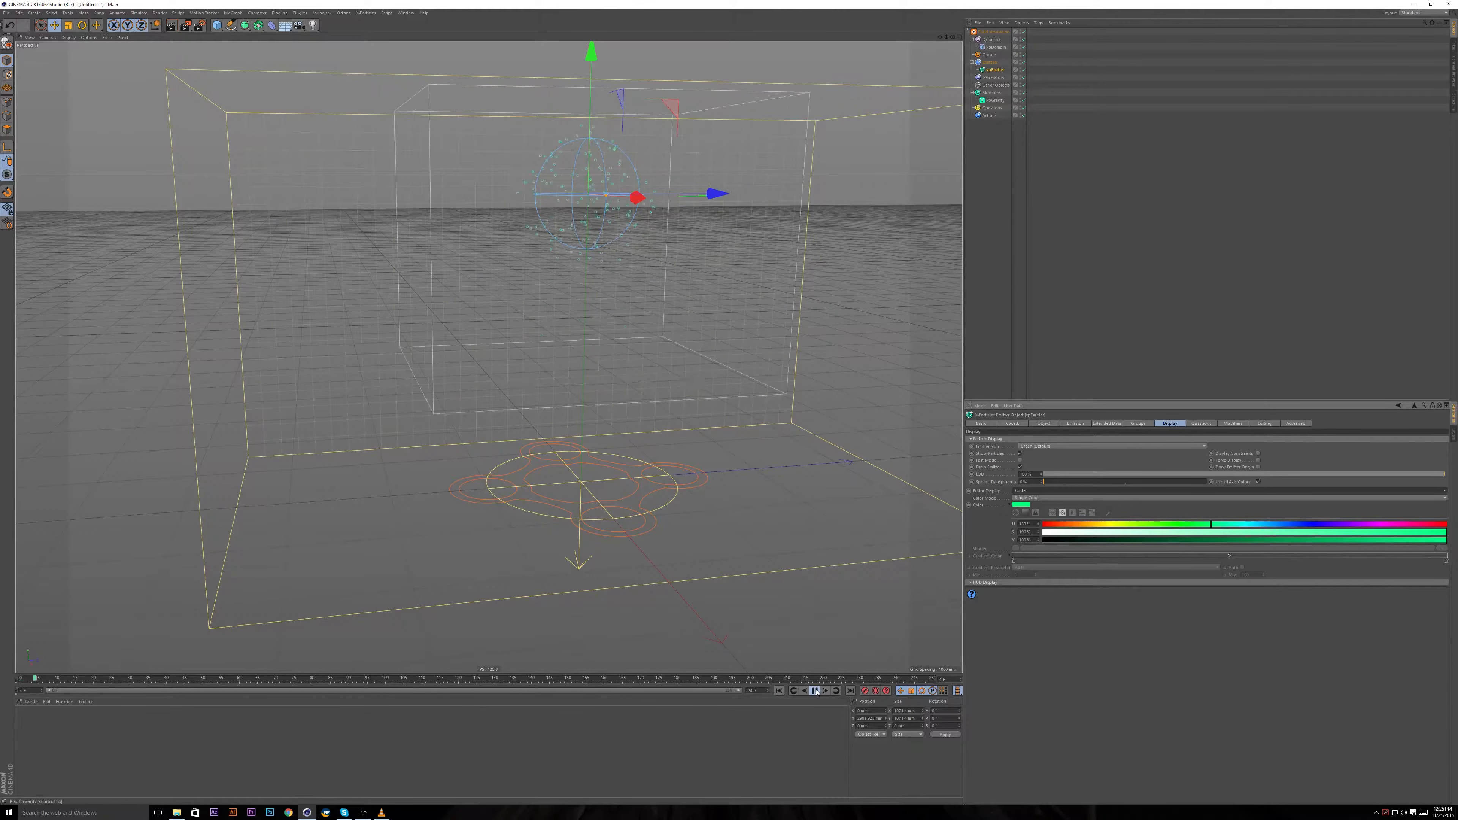
click(817, 692)
mouse_move(628, 367)
alt+mouse_down()
mouse_move(669, 345)
mouse_move(618, 396)
mouse_move(620, 362)
alt+mouse_up()
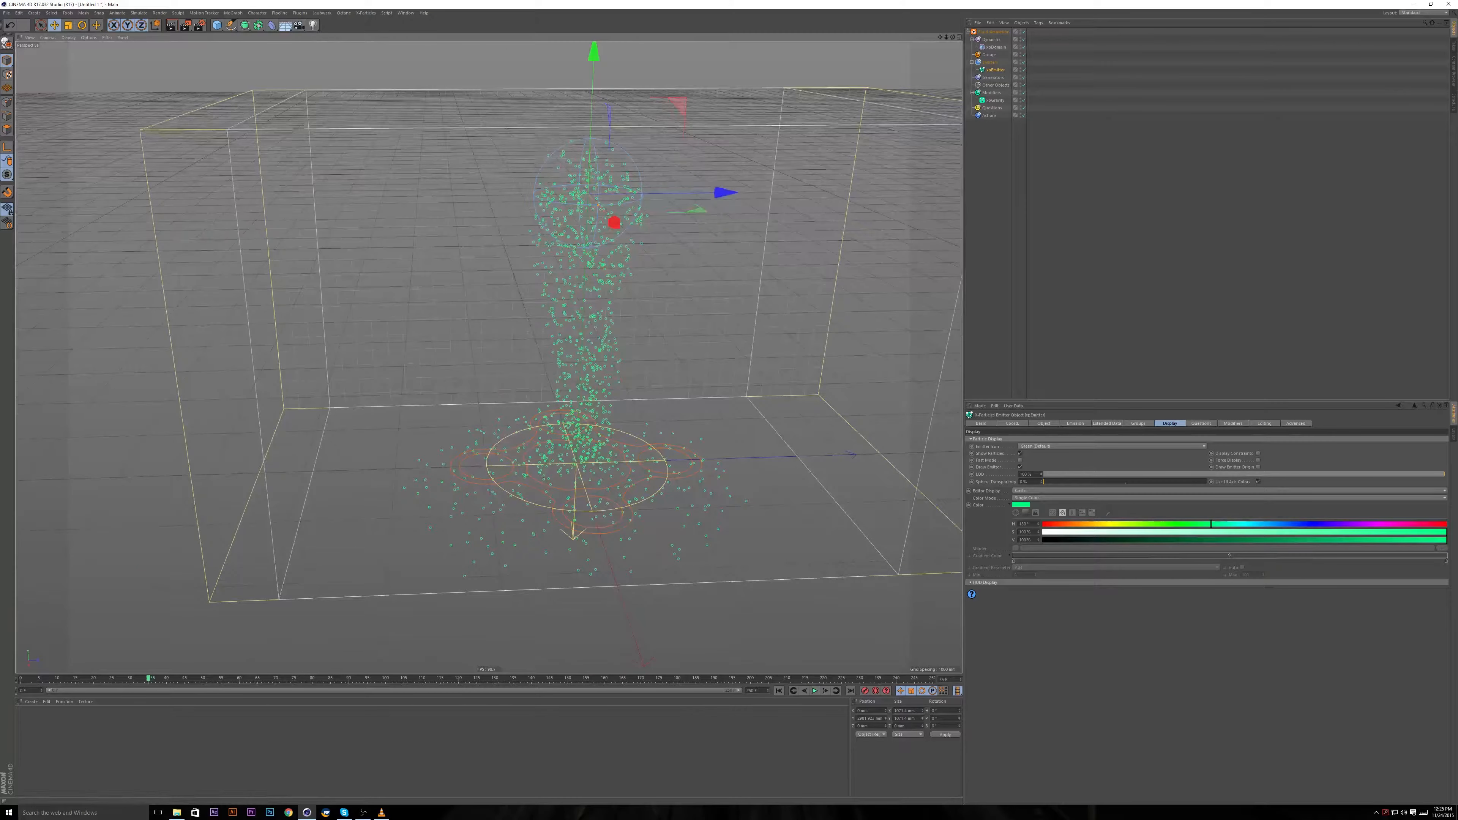
click(780, 692)
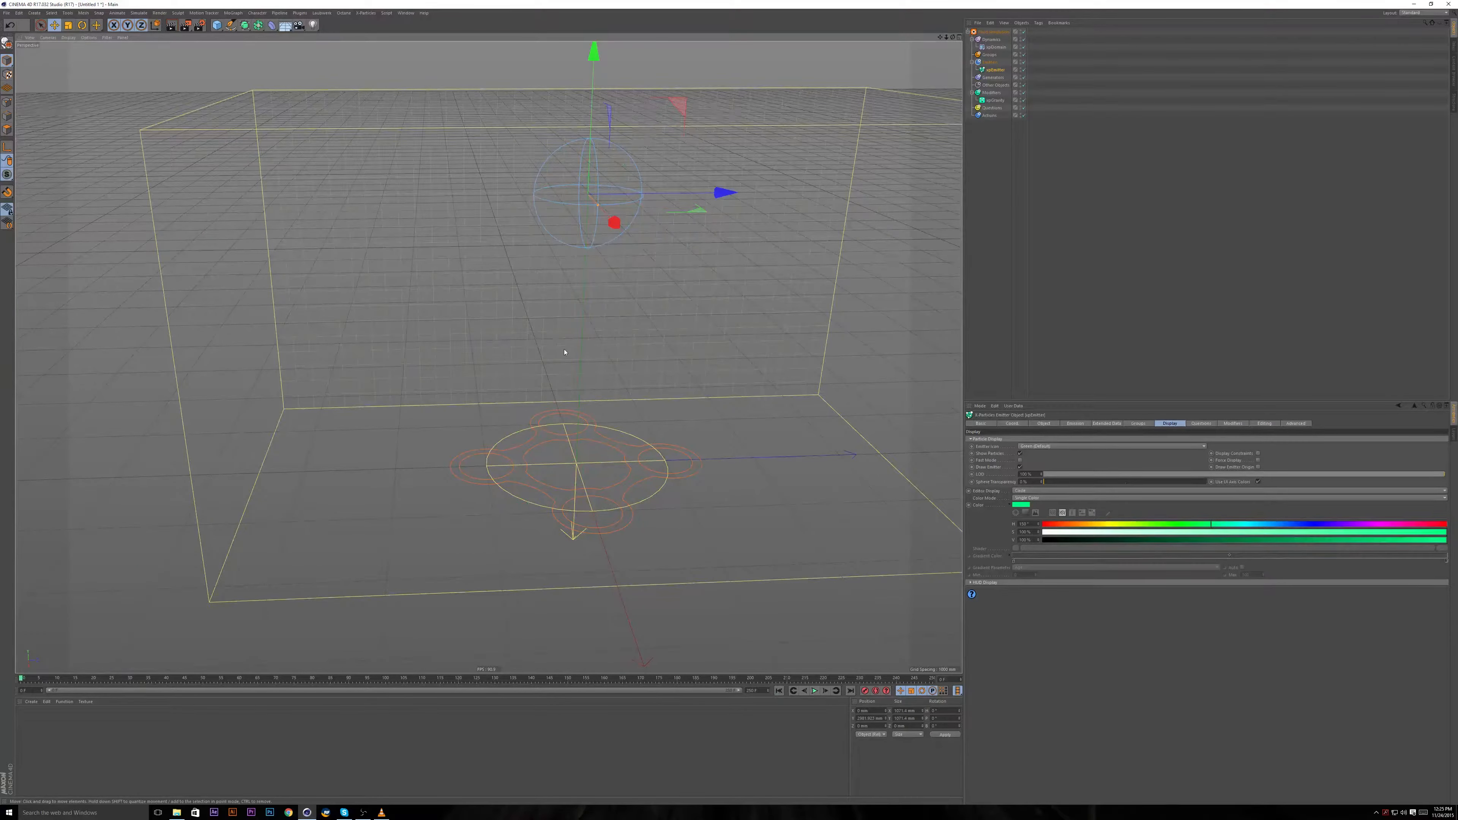
Change the spherical emitter's emission mode to Shot.
alt+drag(563, 352, 581, 348)
click(996, 72)
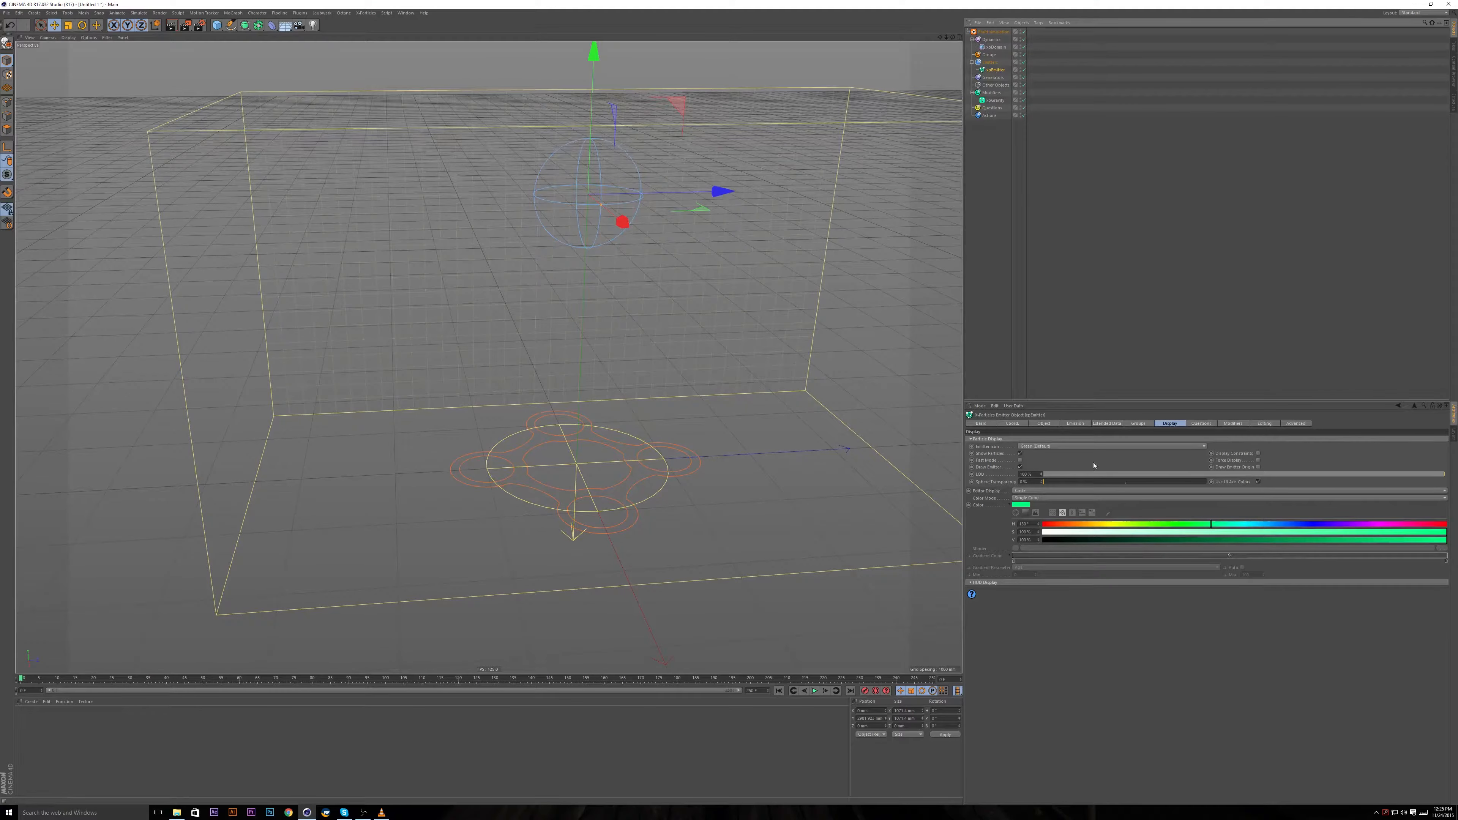
click(1074, 424)
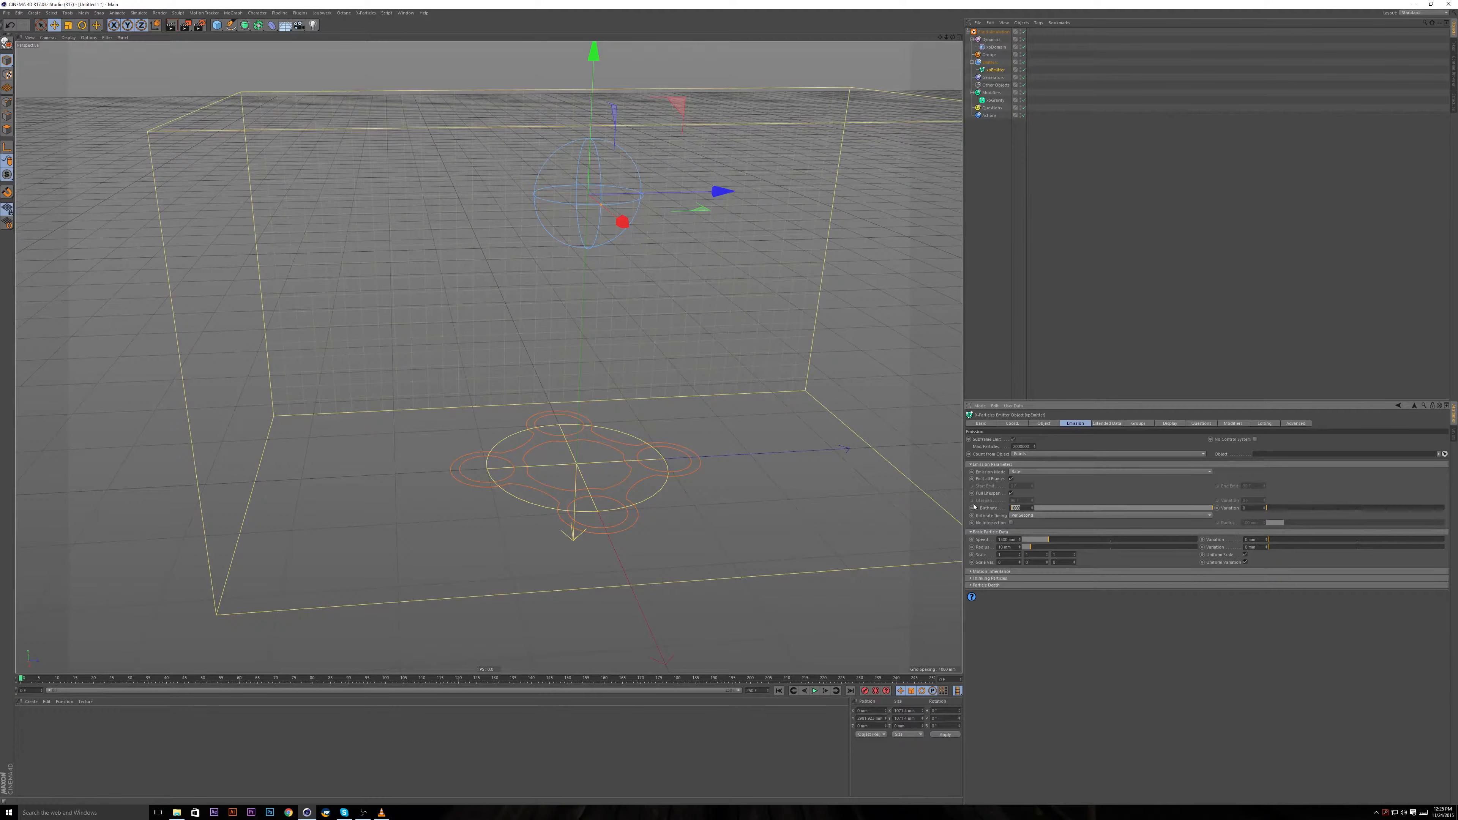
click(1020, 472)
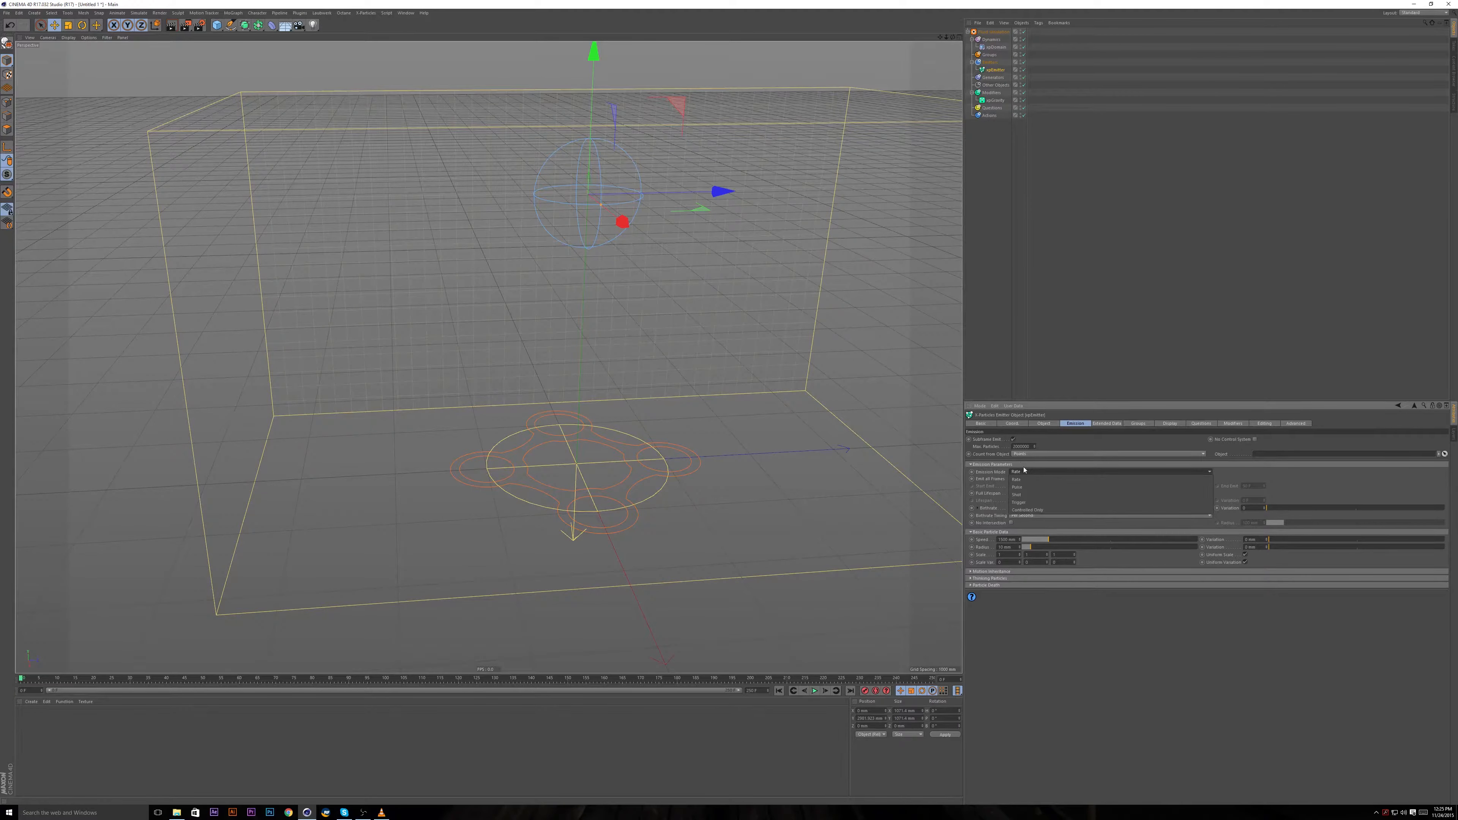
click(1021, 495)
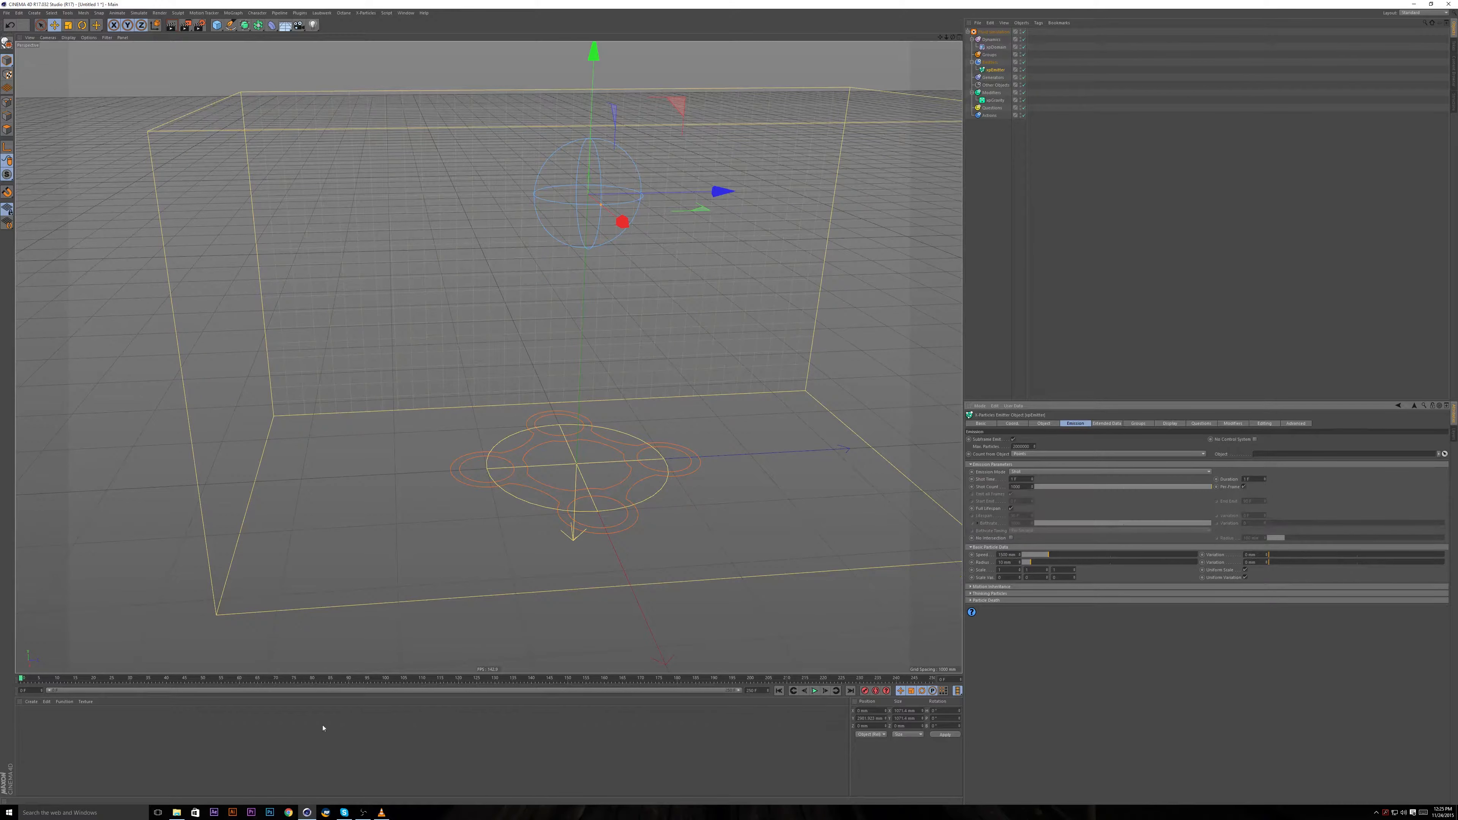
Switch to VLC to review the water ball at the start of lego-water.mp4, then minimize the player.
click(381, 812)
key(space)
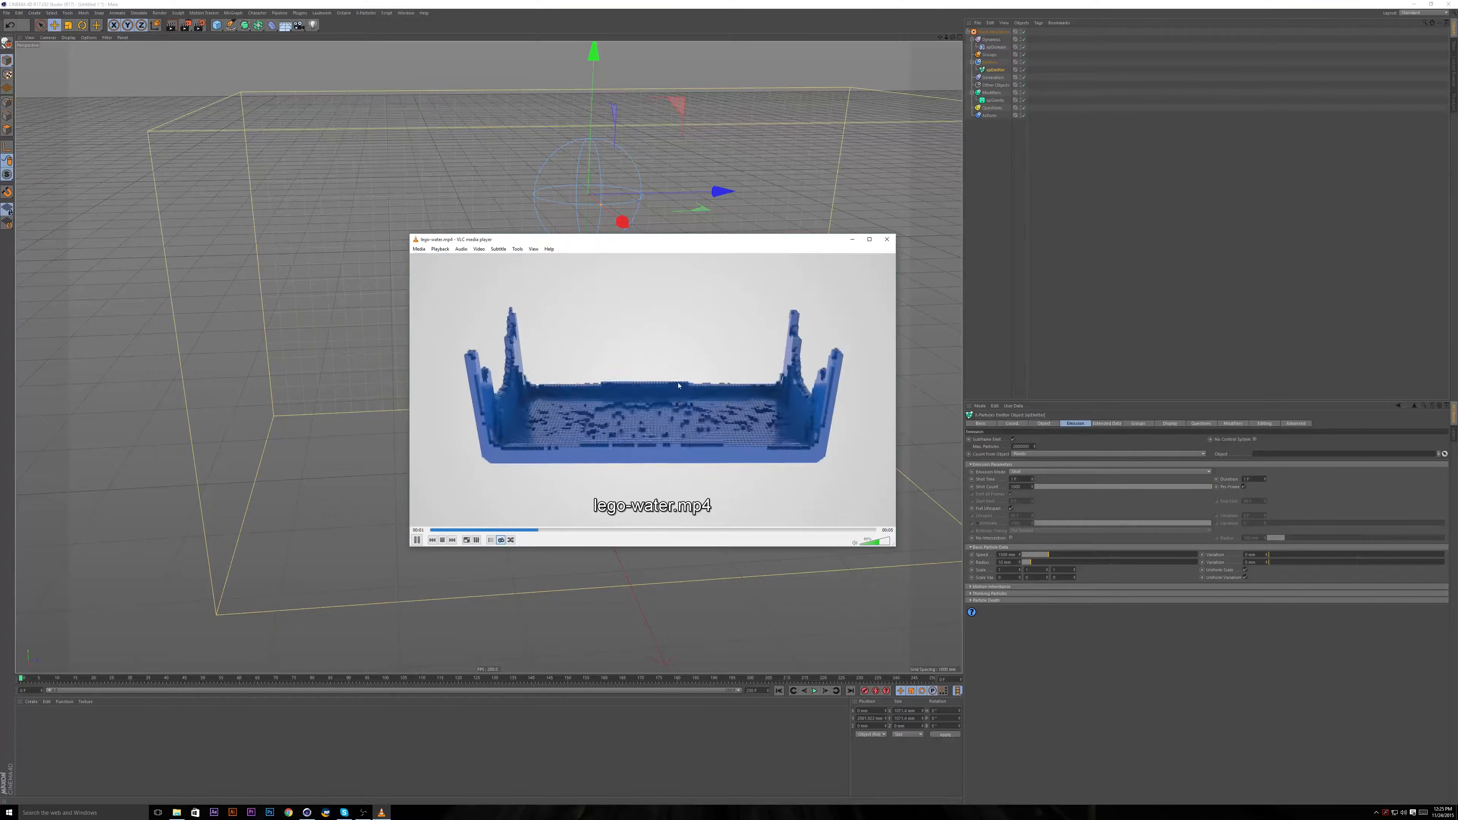
key(space)
click(448, 530)
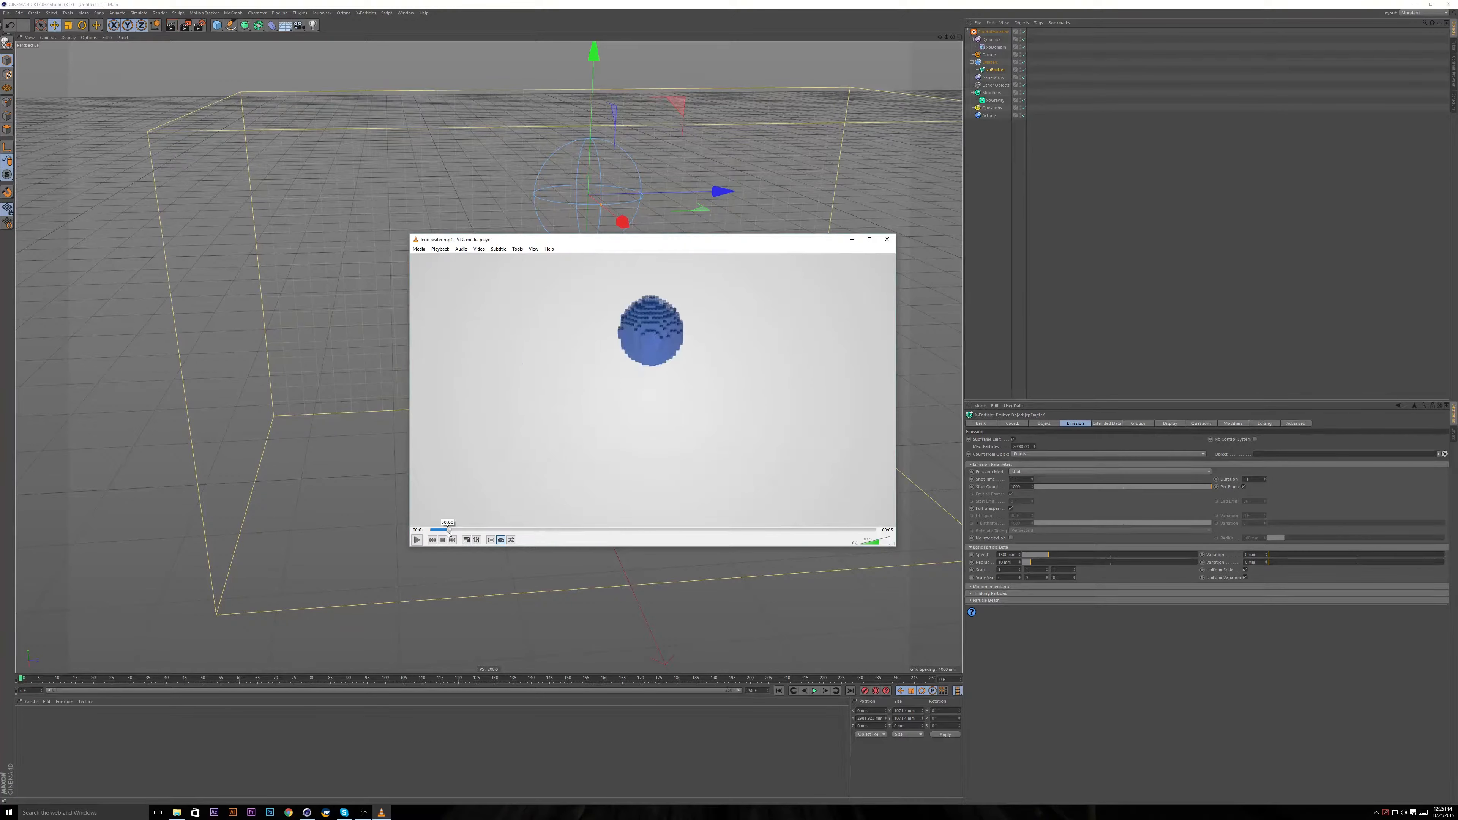
click(850, 240)
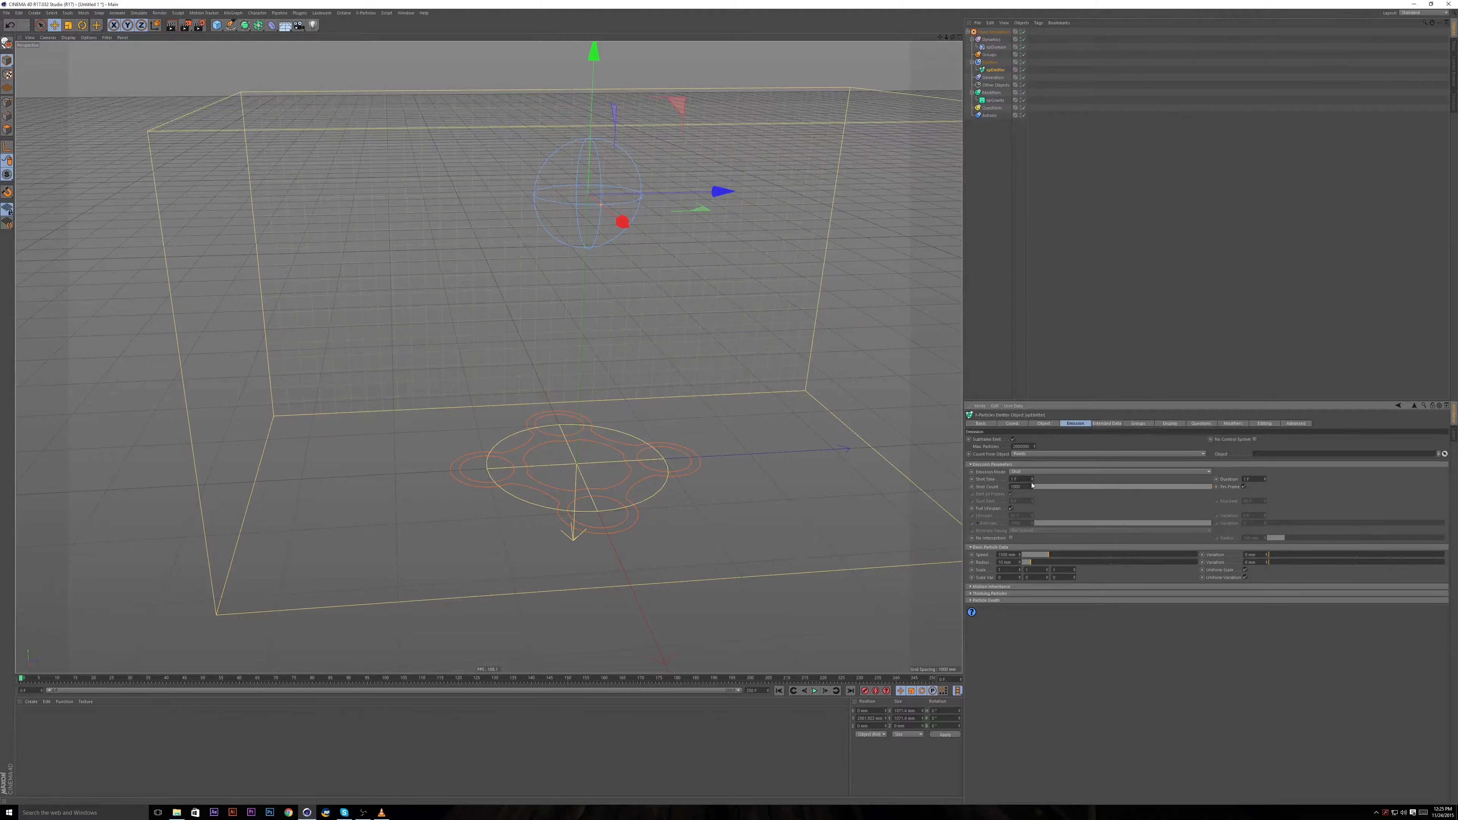
Increase the emitter's shot count, play the simulation to check the splash in the domain, and return to the first frame.
click(1016, 486)
click(814, 691)
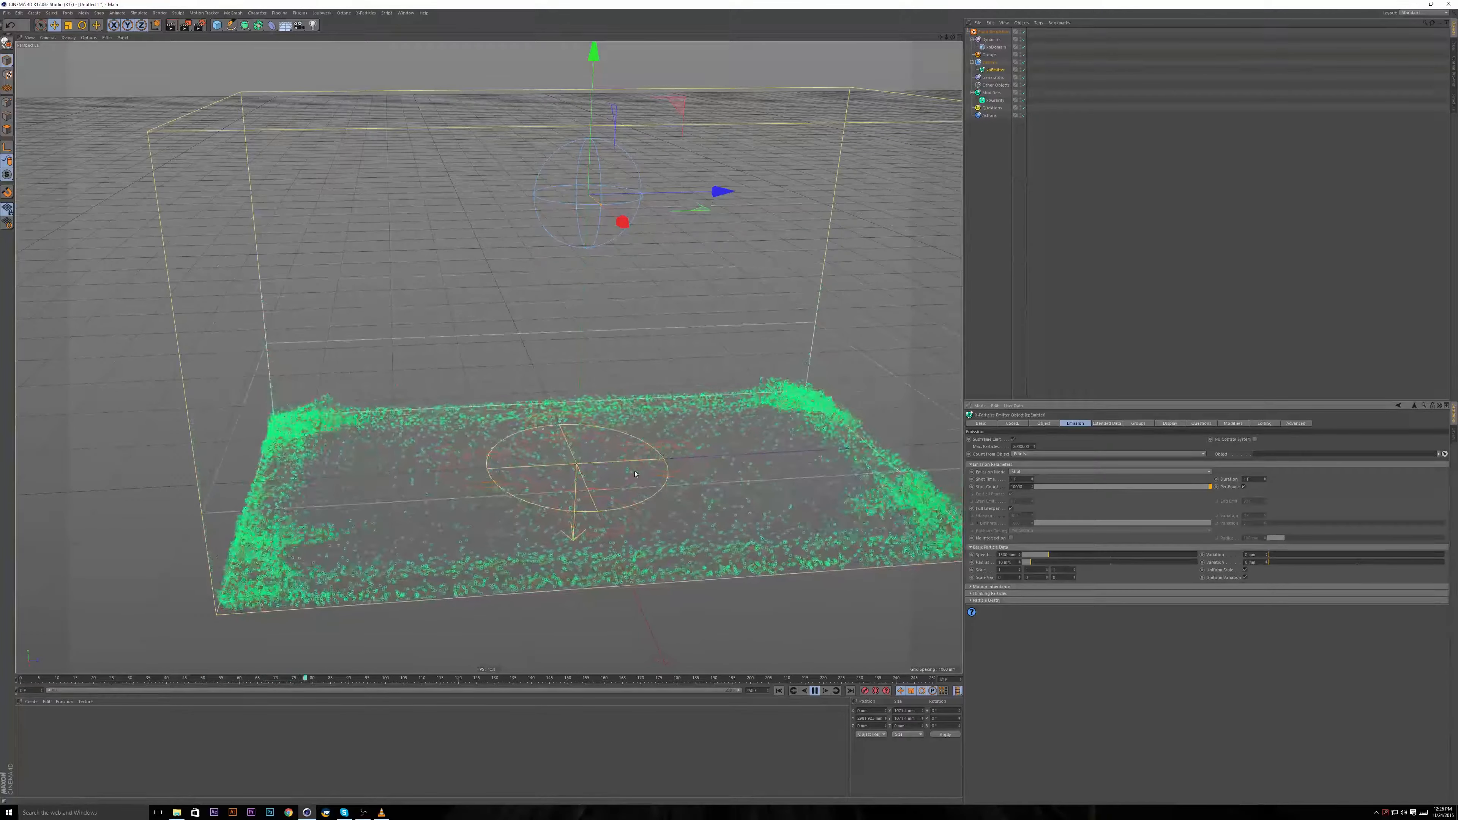
alt+drag(635, 473, 553, 429)
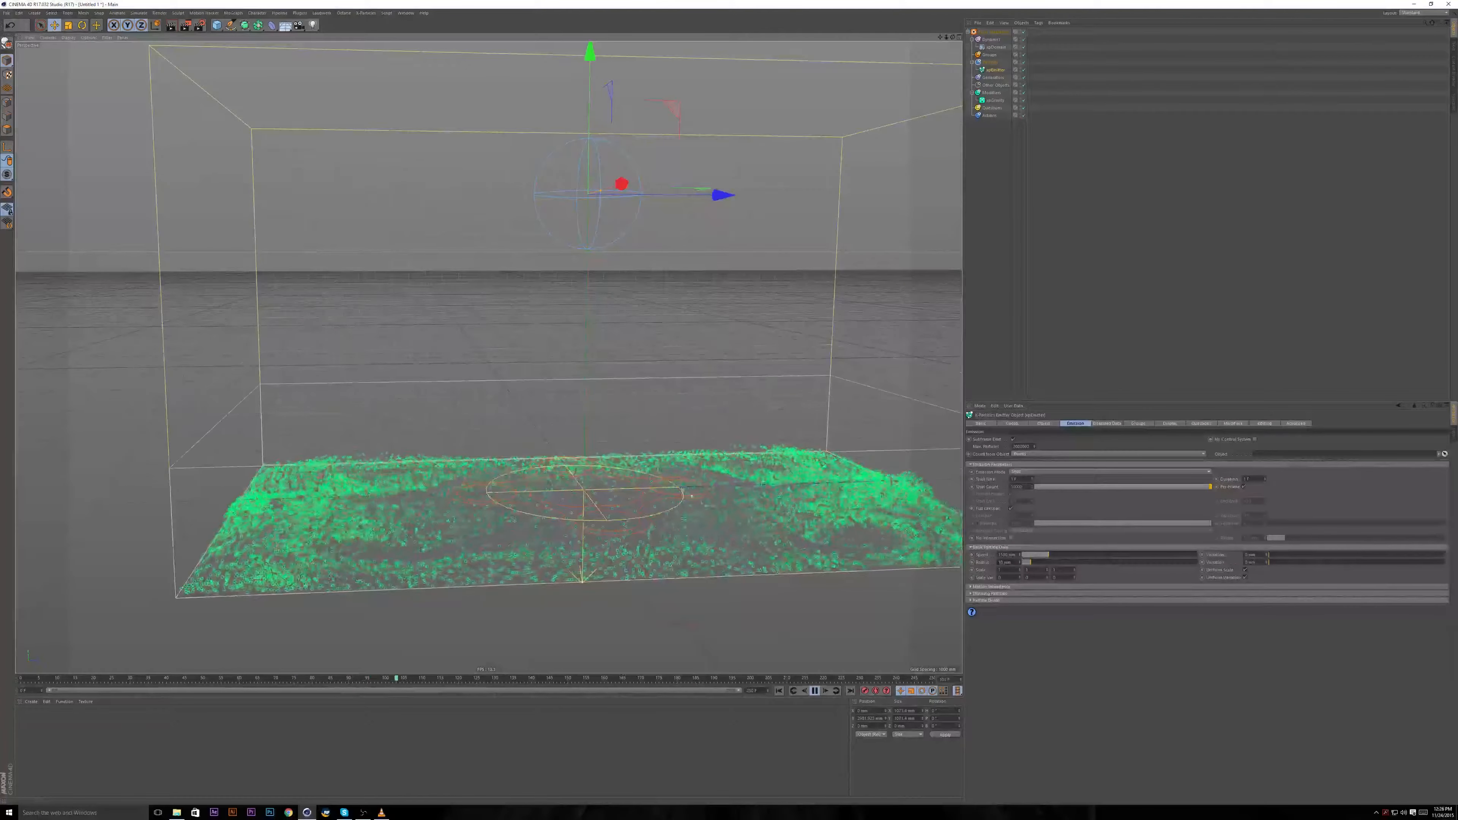
click(814, 691)
click(780, 690)
alt+drag(628, 420, 739, 309)
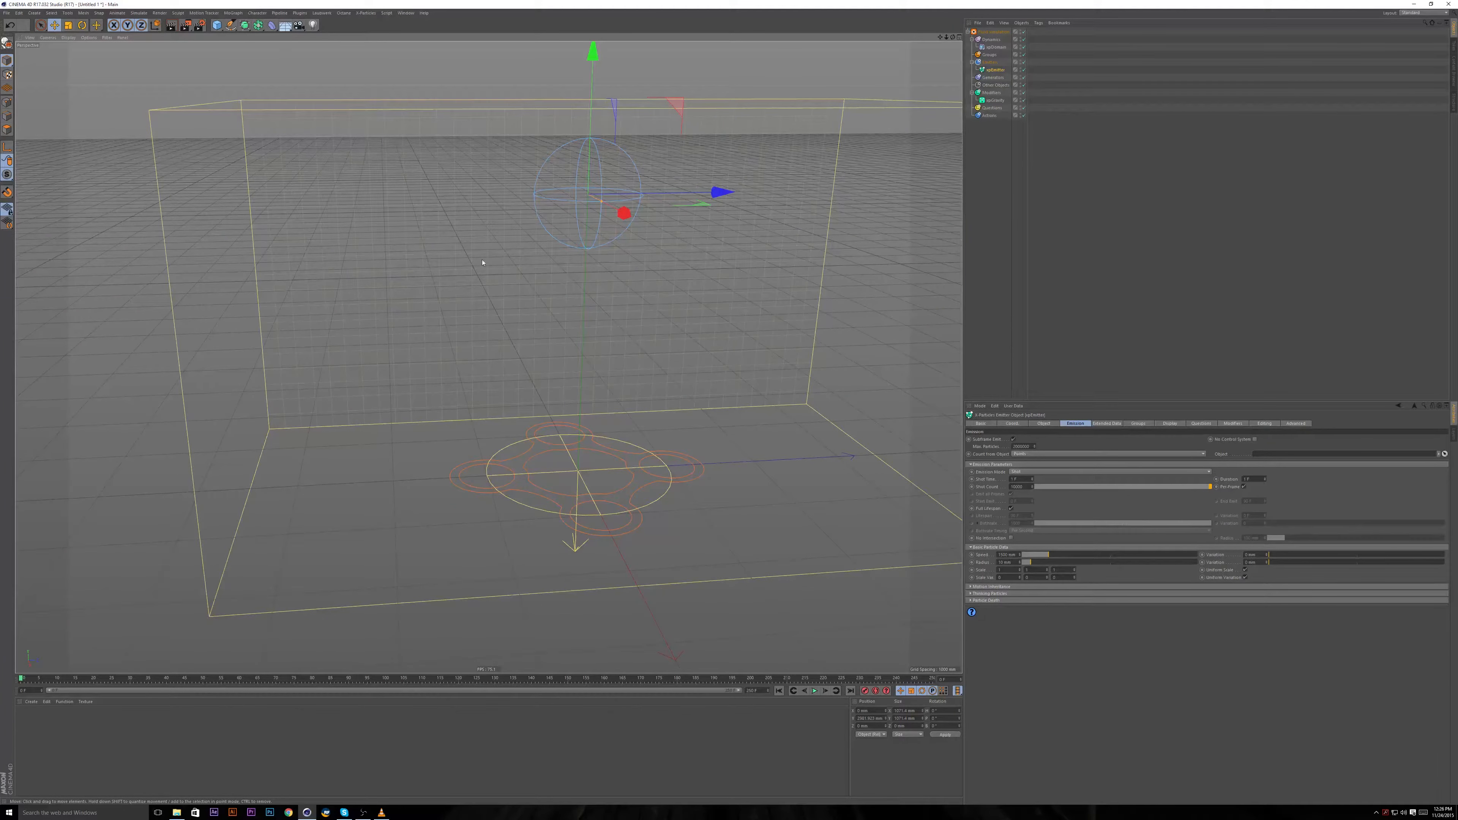
alt+drag(571, 333, 580, 372)
alt+drag(680, 397, 508, 327)
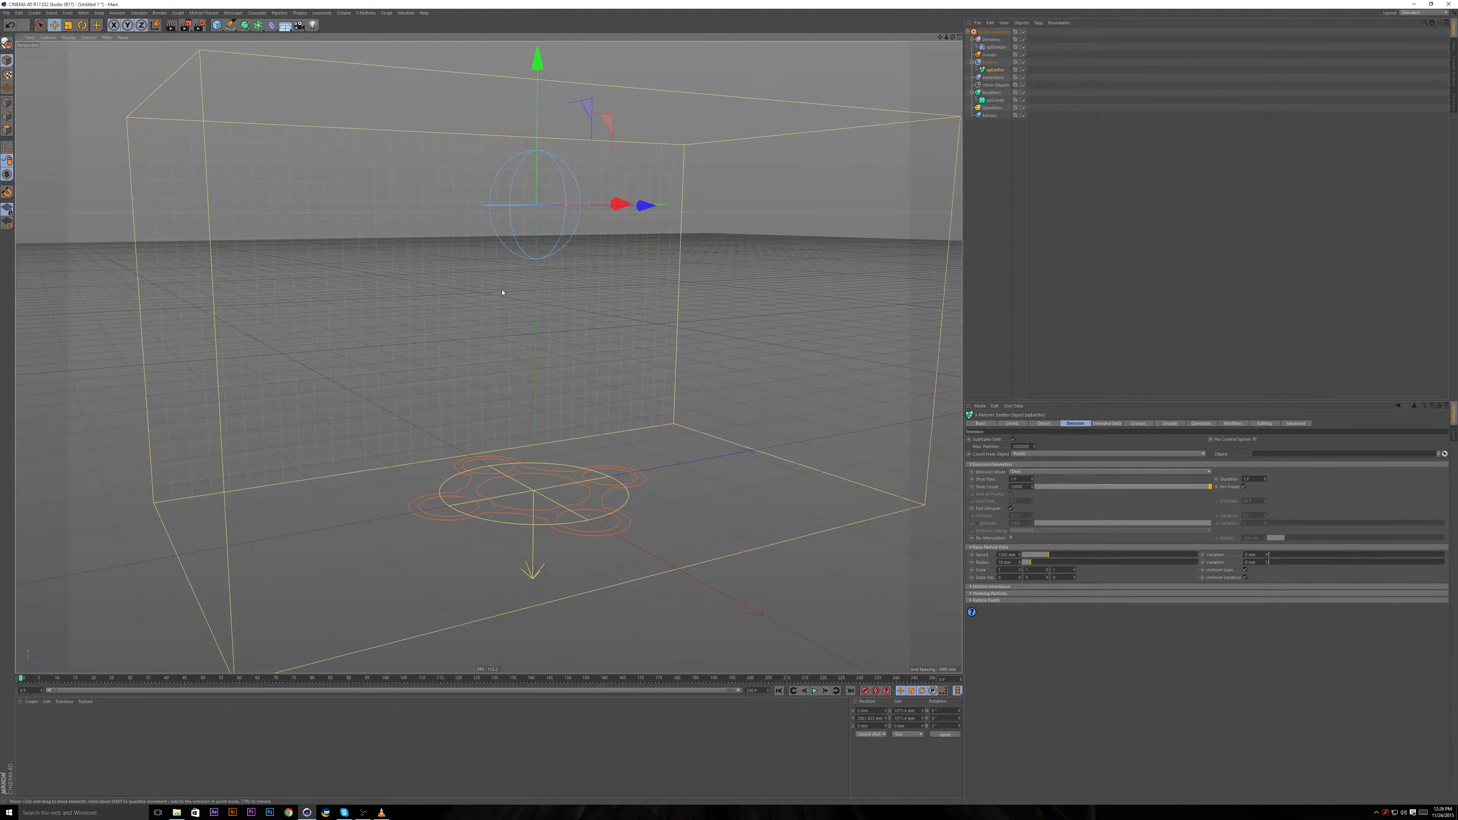
alt+drag(519, 386, 580, 376)
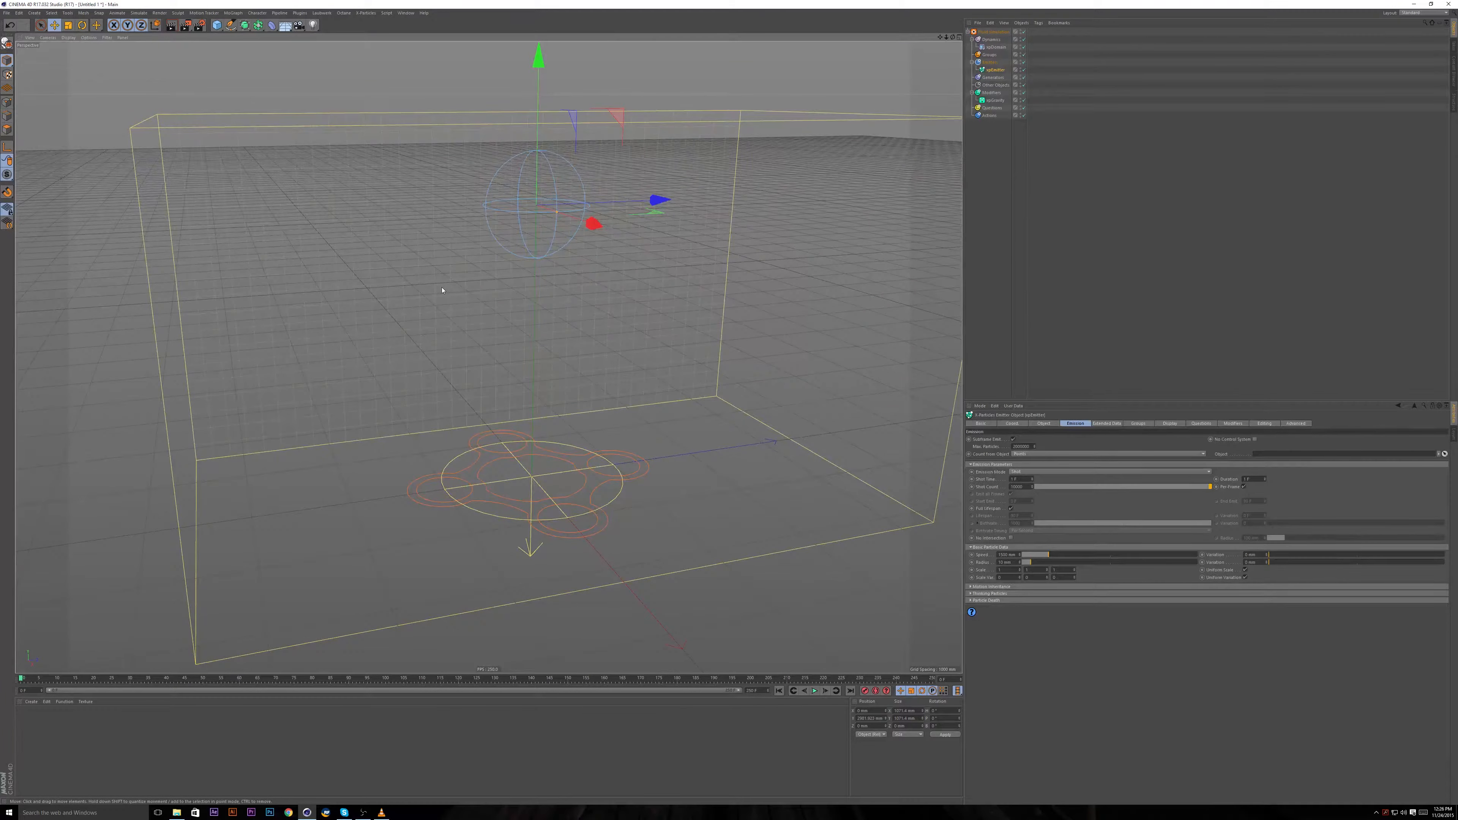
alt+drag(476, 569, 528, 396)
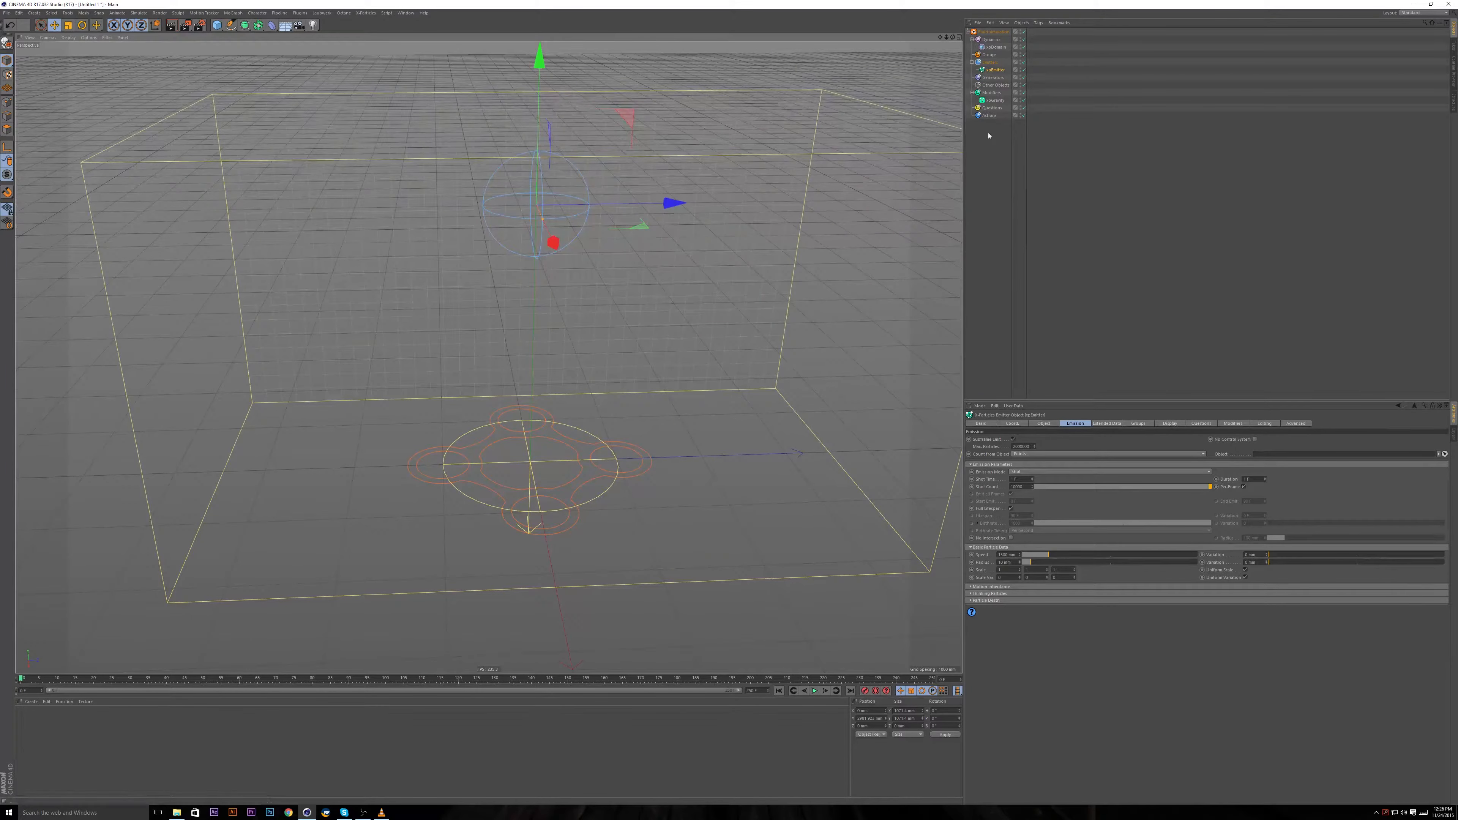
alt+drag(525, 333, 489, 316)
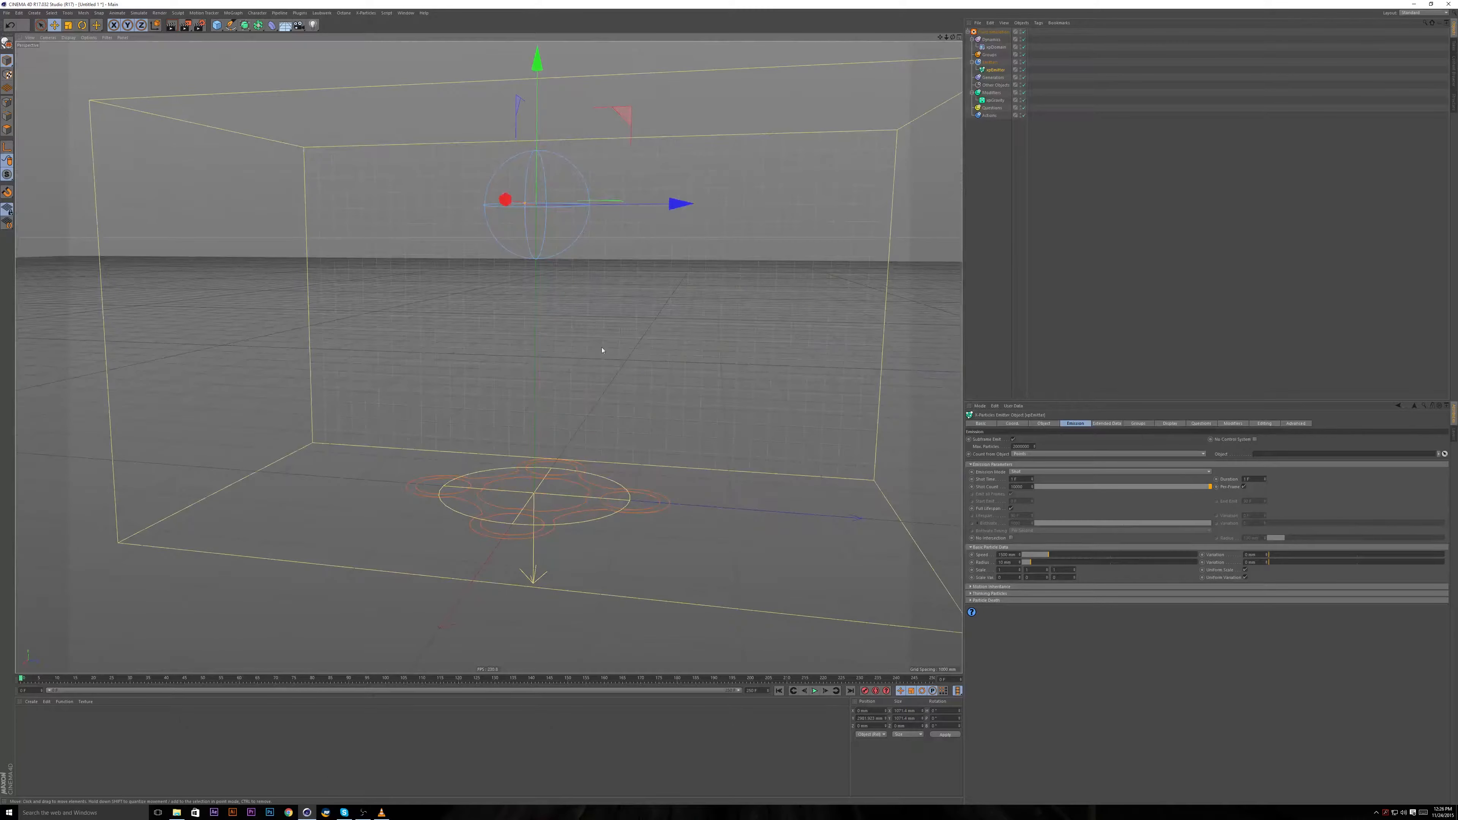
alt+drag(602, 349, 635, 339)
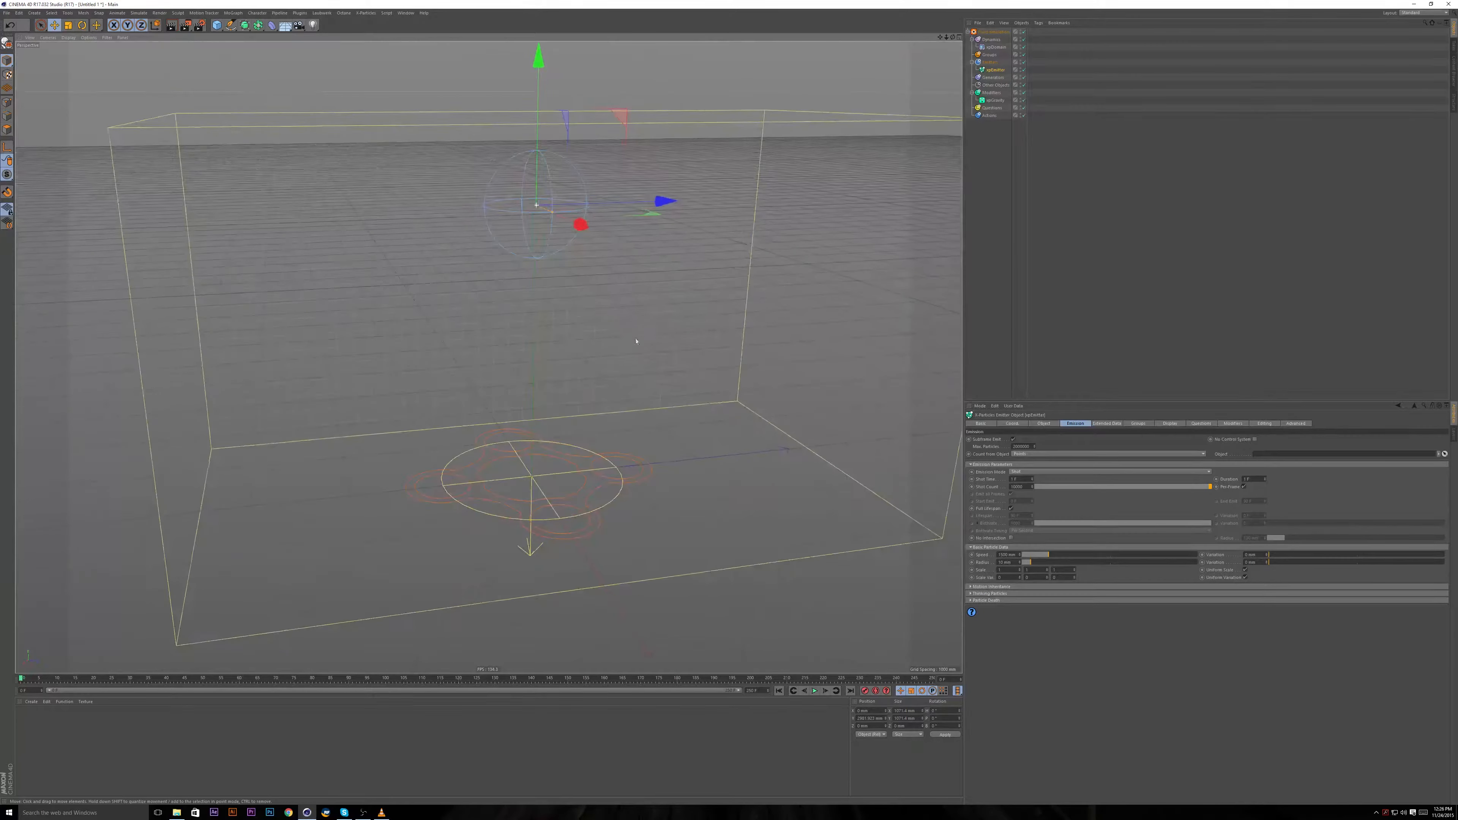
Replay the simulation from the first frame and examine the particles spreading over the domain floor from above.
click(780, 691)
alt+drag(549, 316, 603, 350)
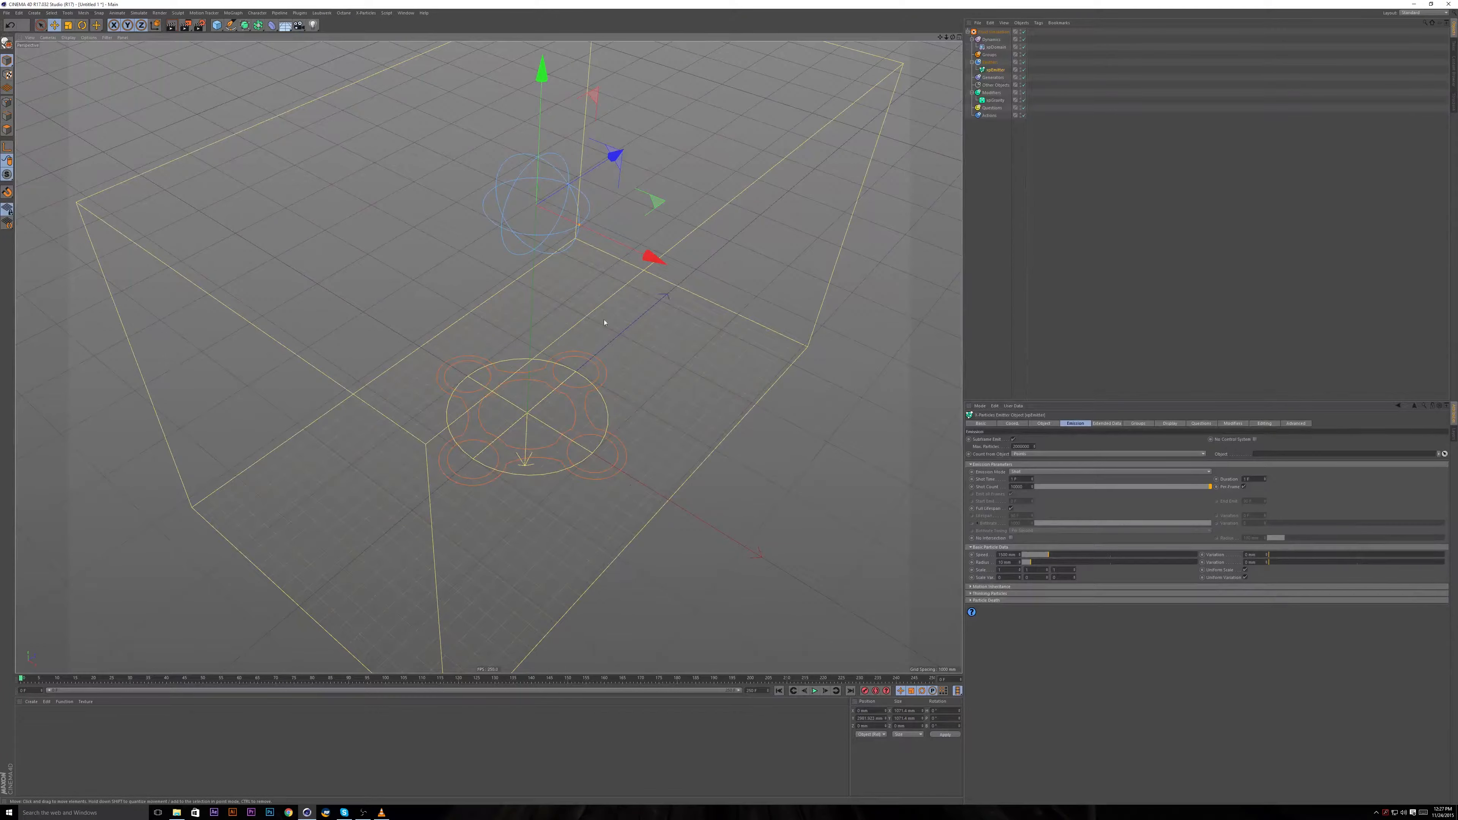
alt+drag(565, 340, 594, 432)
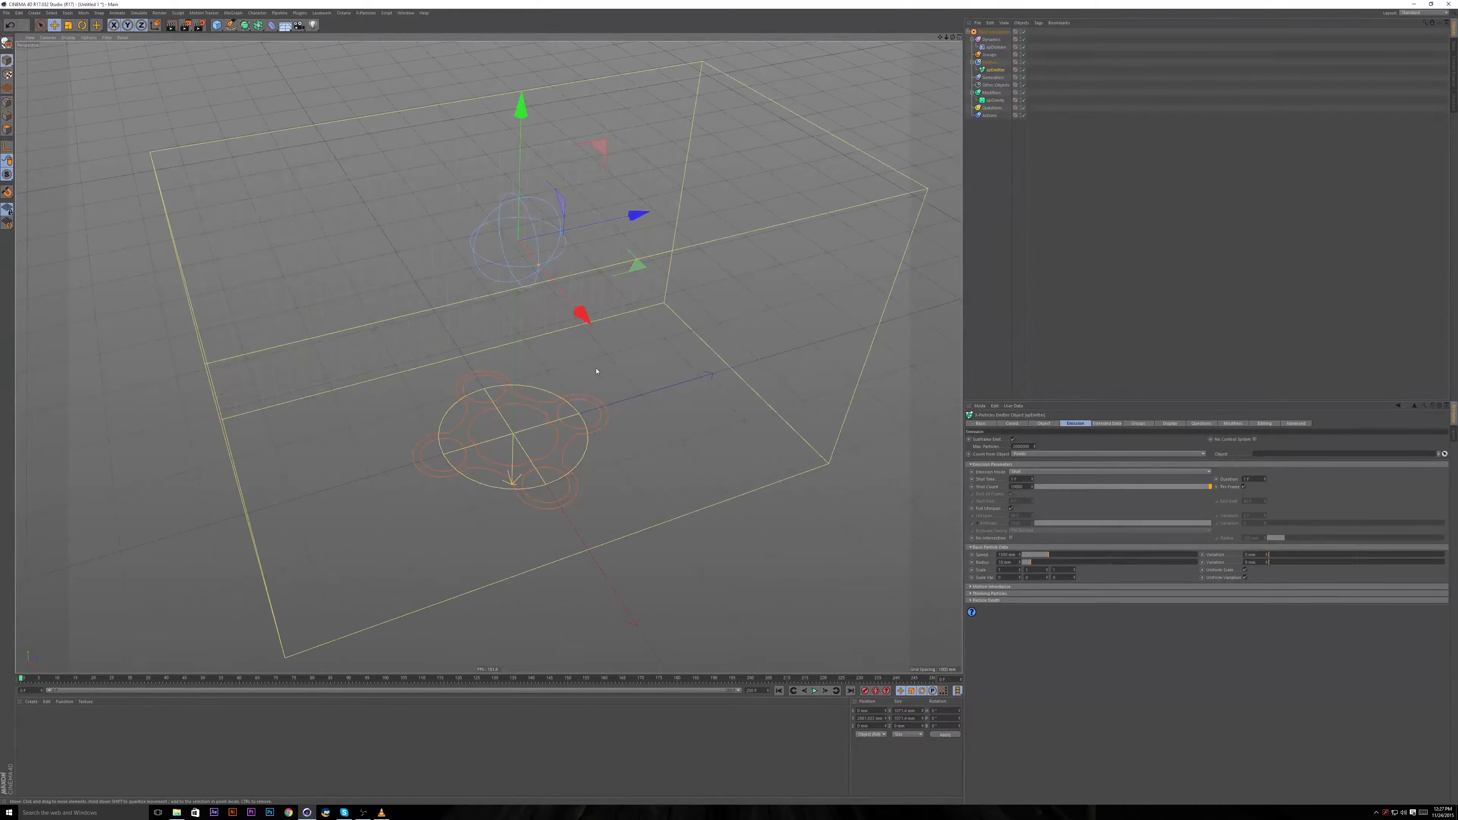
key(F8)
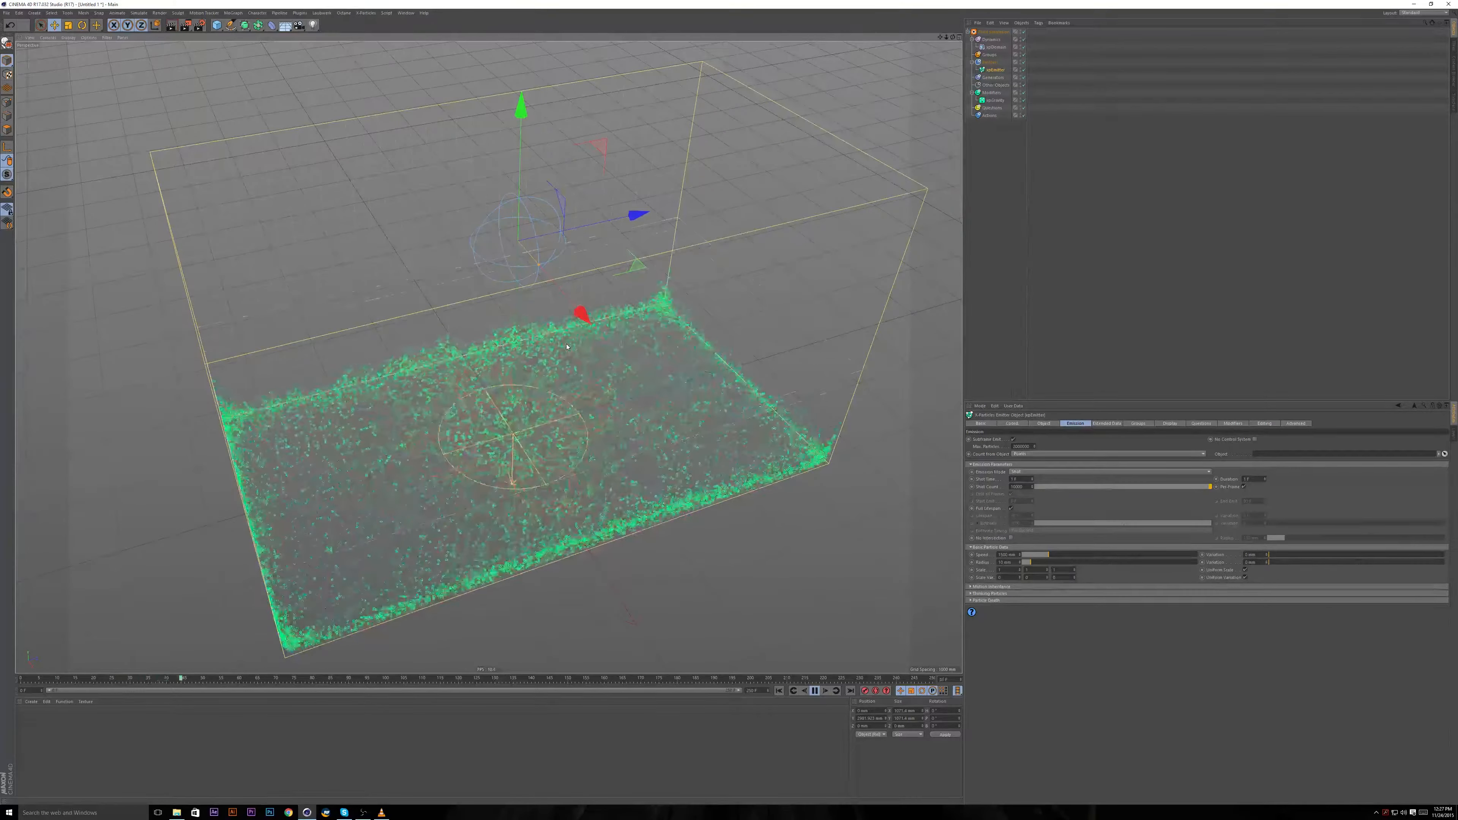
key(F8)
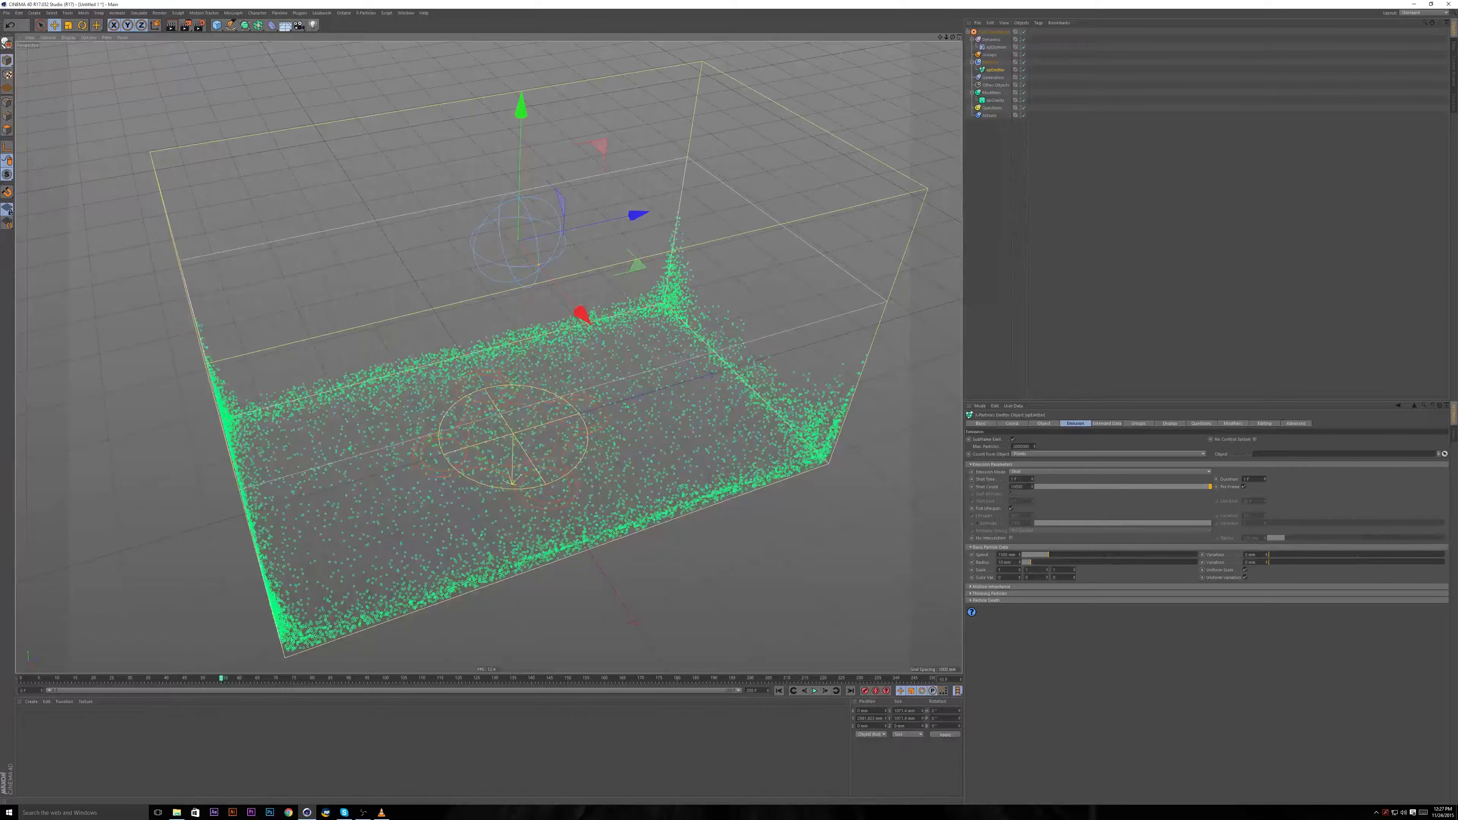
Raise the emitter's shot count further, replay the denser simulation from the start, and return to the first frame.
drag(1024, 487, 915, 472)
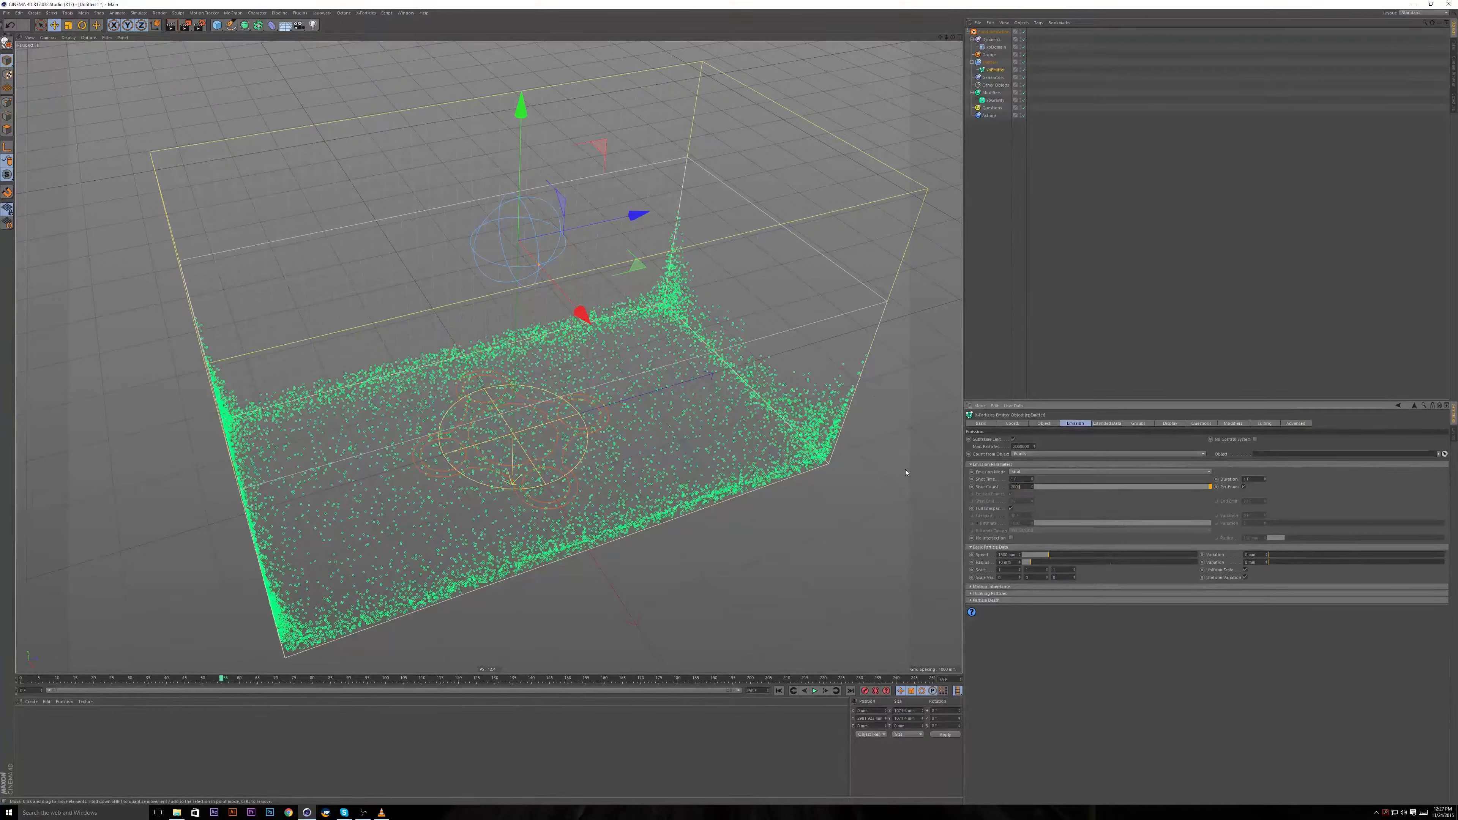
click(779, 691)
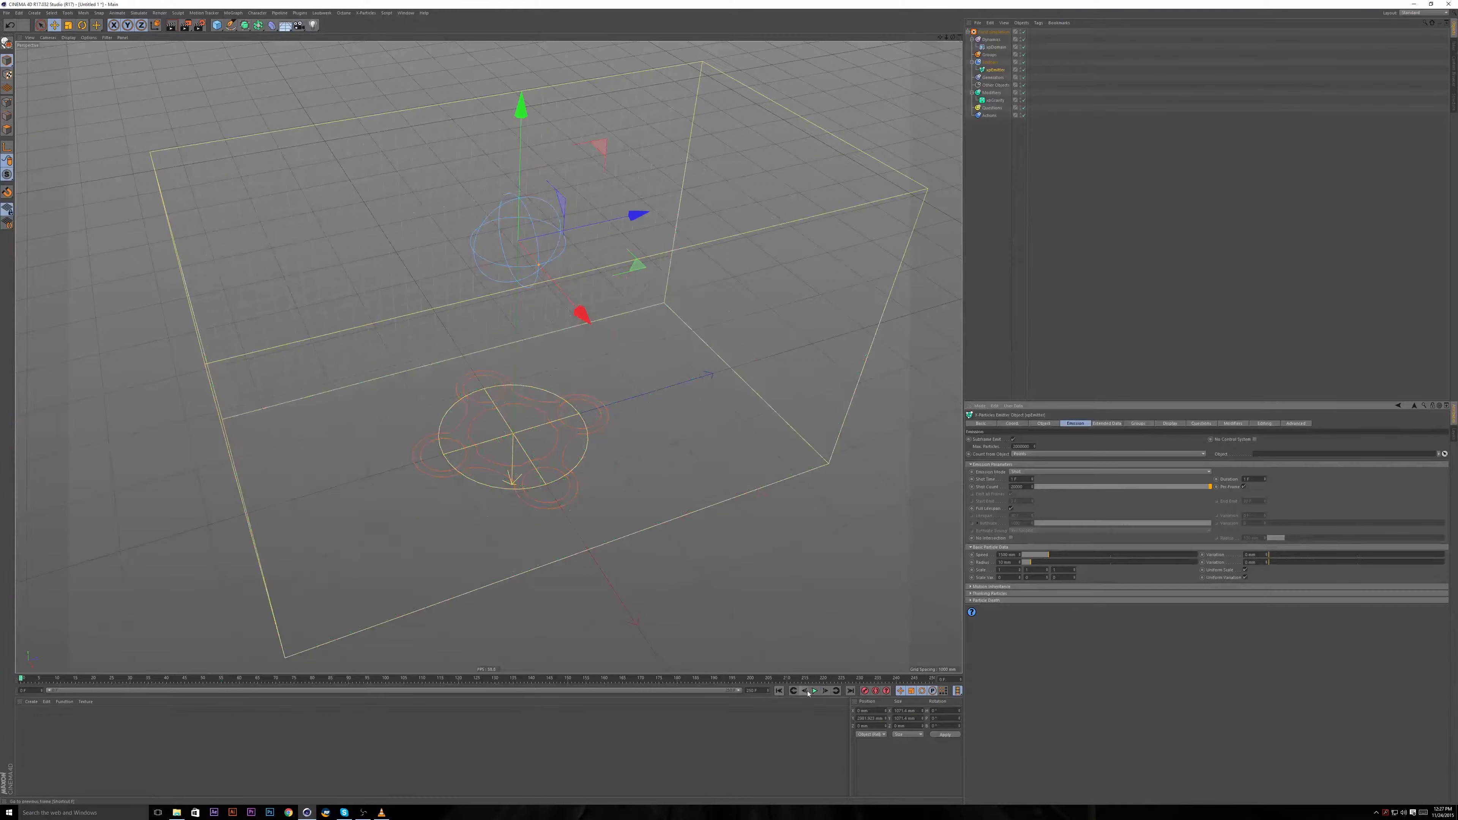
click(814, 691)
alt+drag(618, 358, 599, 372)
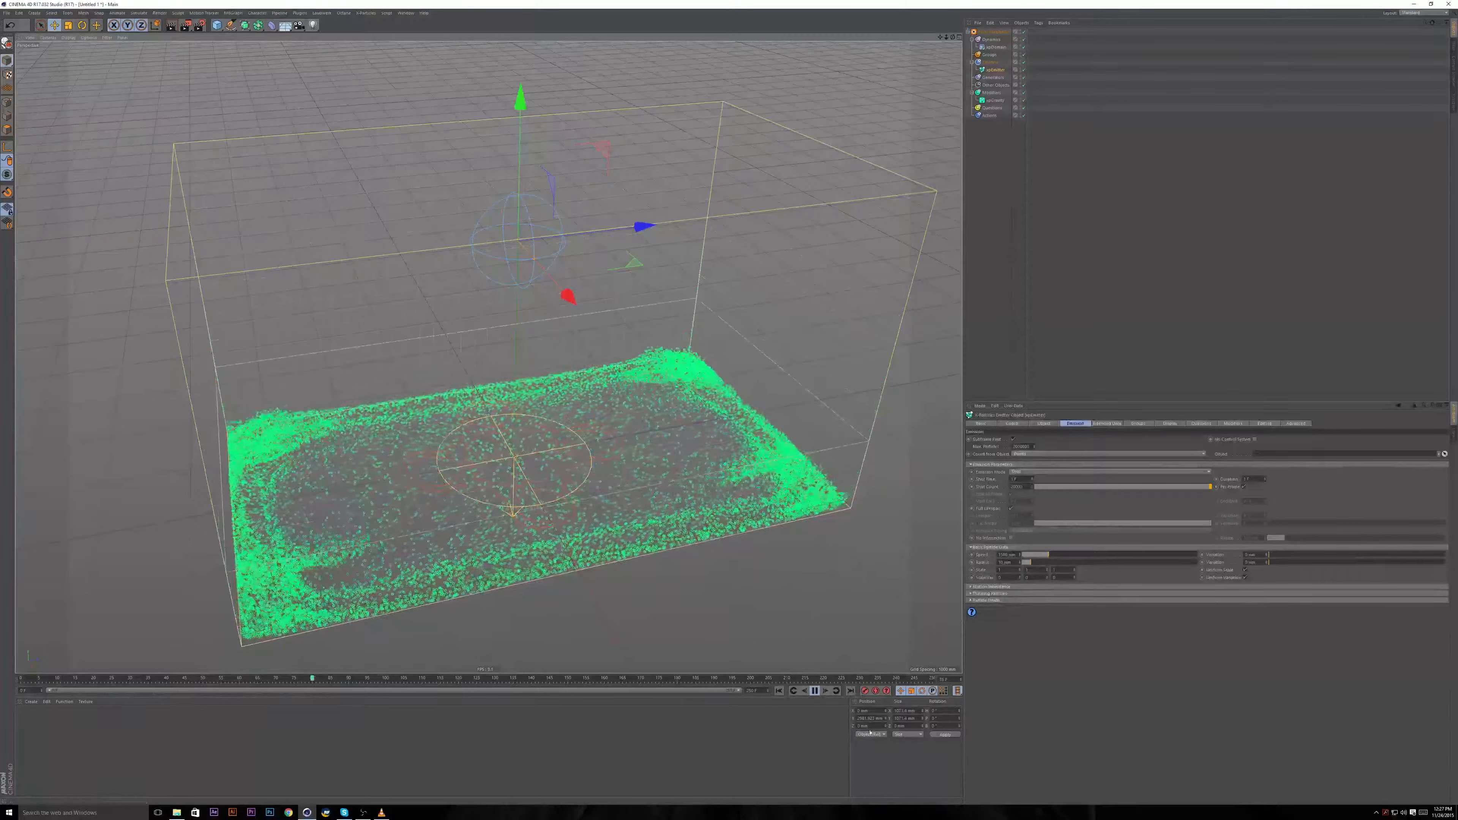
click(815, 691)
click(779, 691)
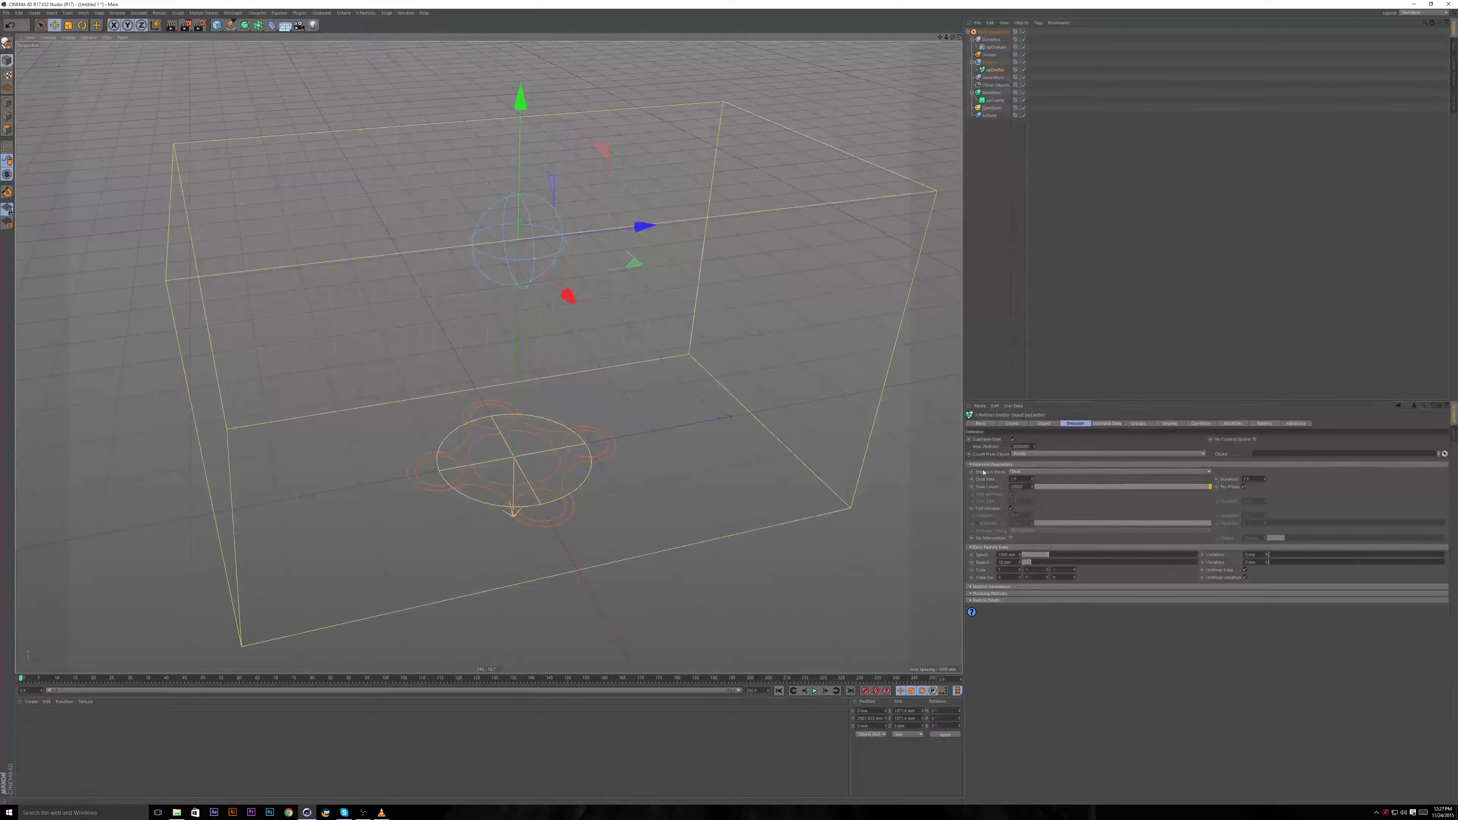
Try a lower Strength on the FLIP domain, play the simulation to check it, then undo the change and return to the first frame.
click(994, 47)
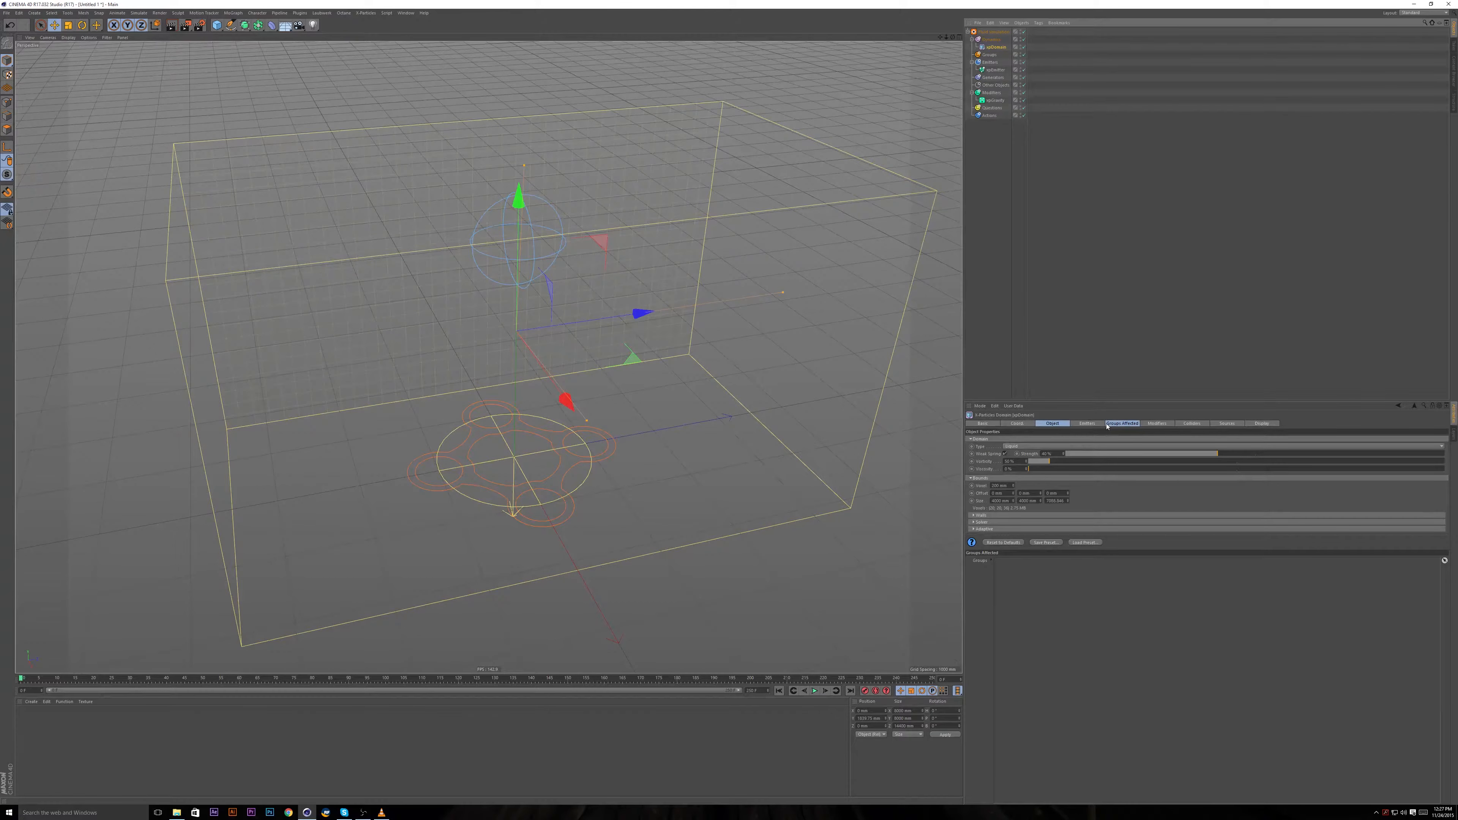
click(1130, 423)
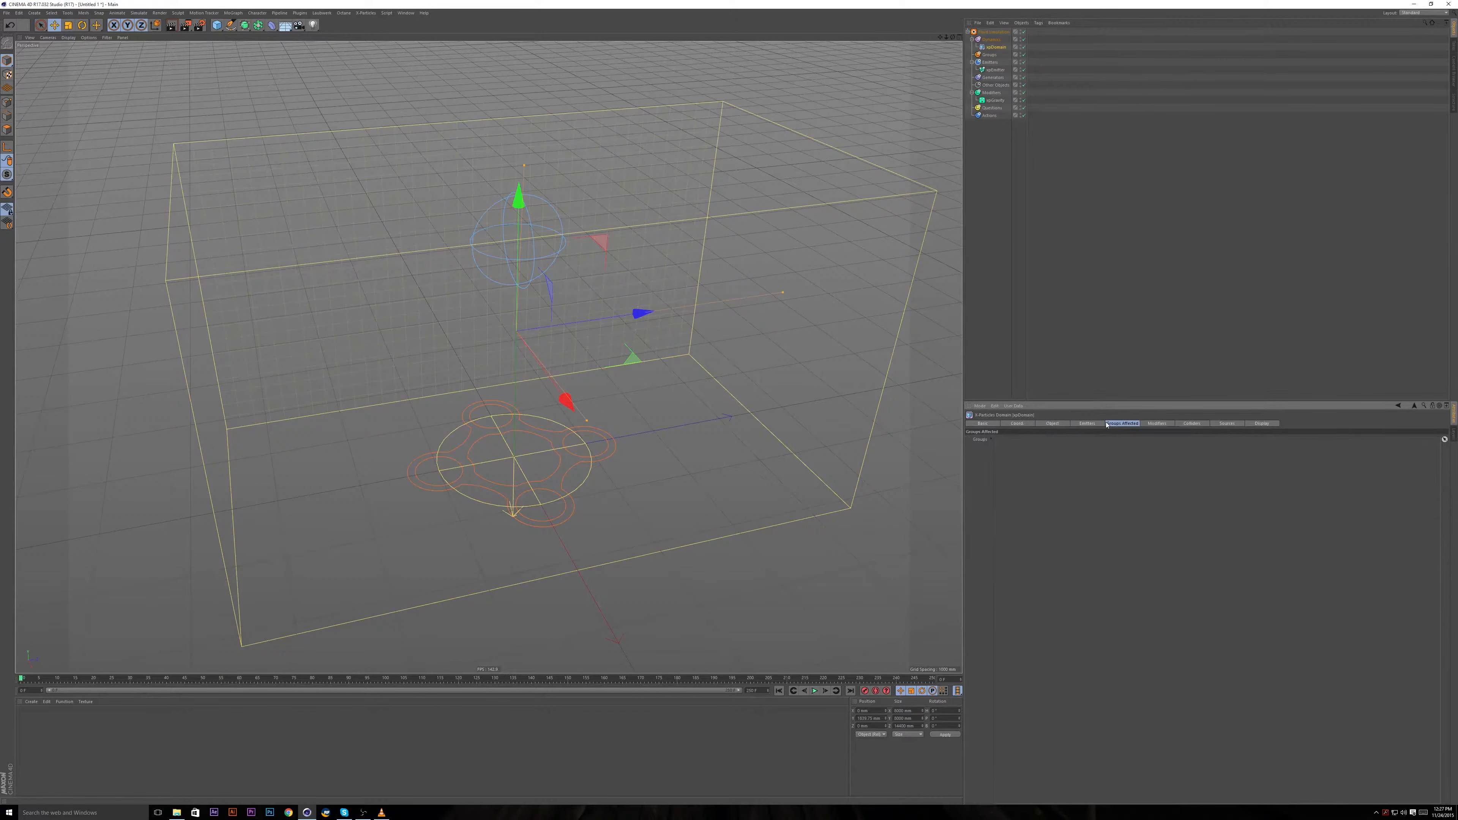
click(1053, 423)
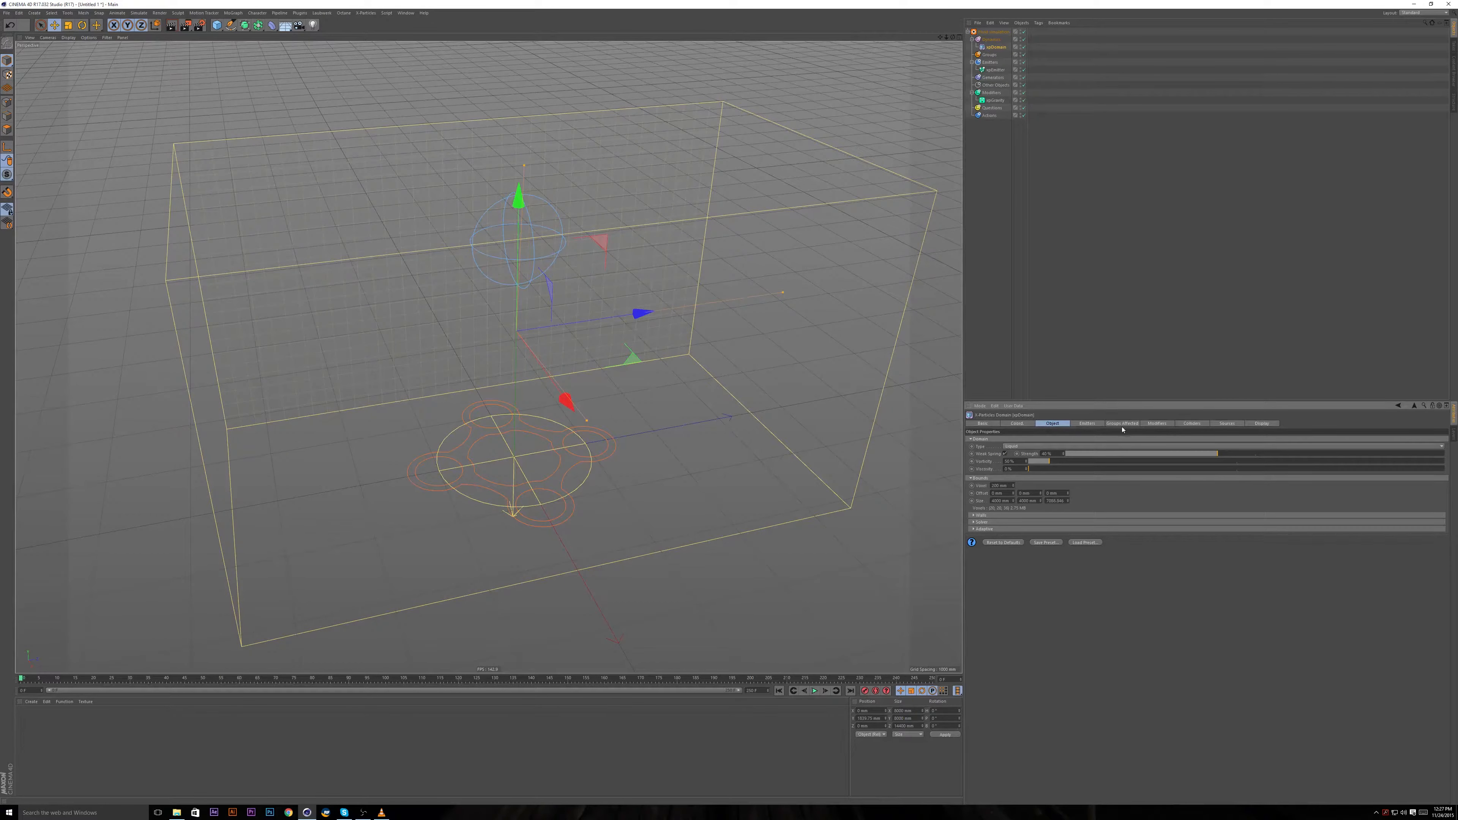
drag(1207, 455, 1134, 454)
click(815, 691)
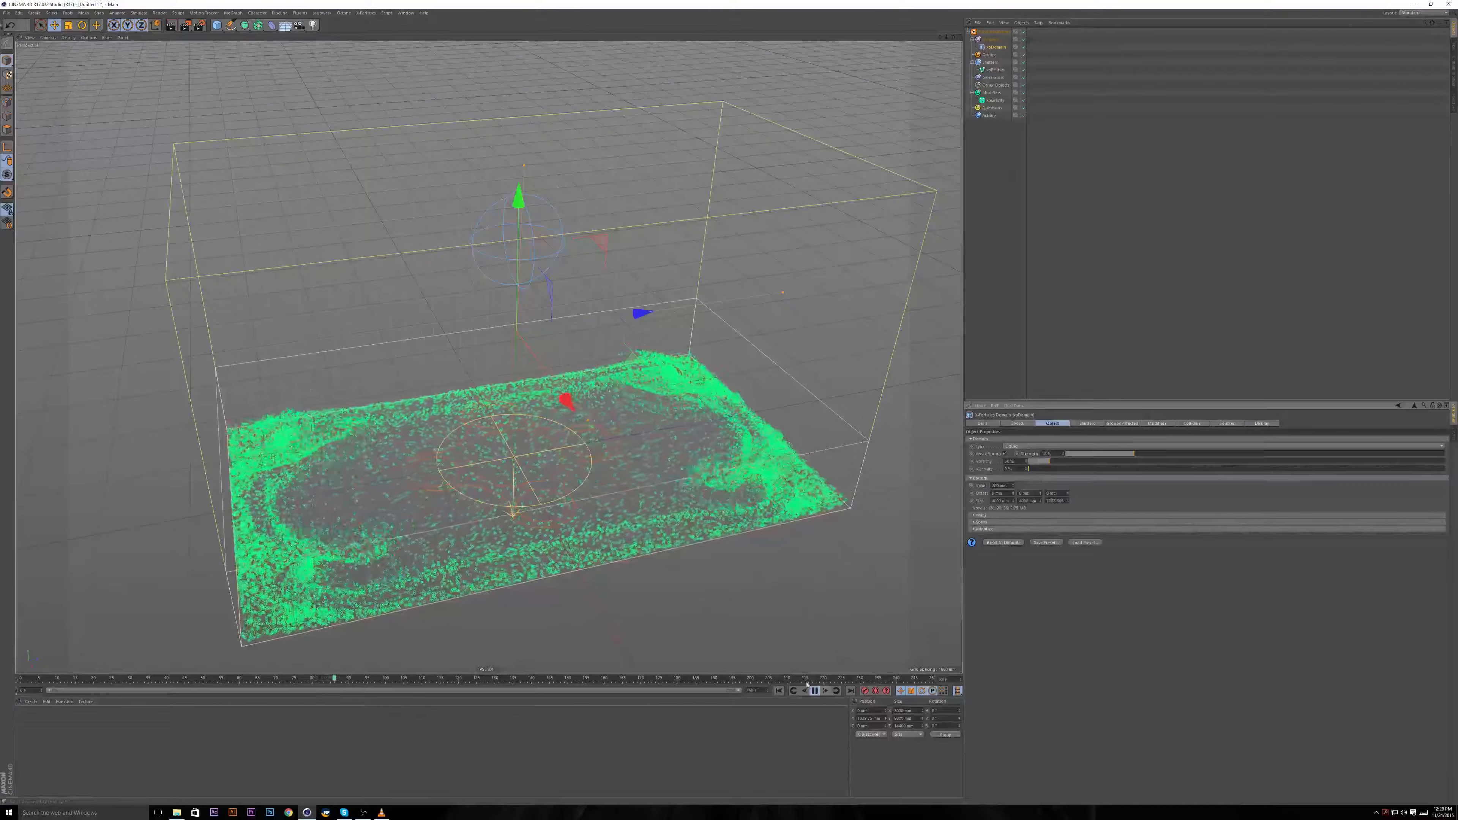
click(815, 690)
key(ctrl+z)
click(779, 690)
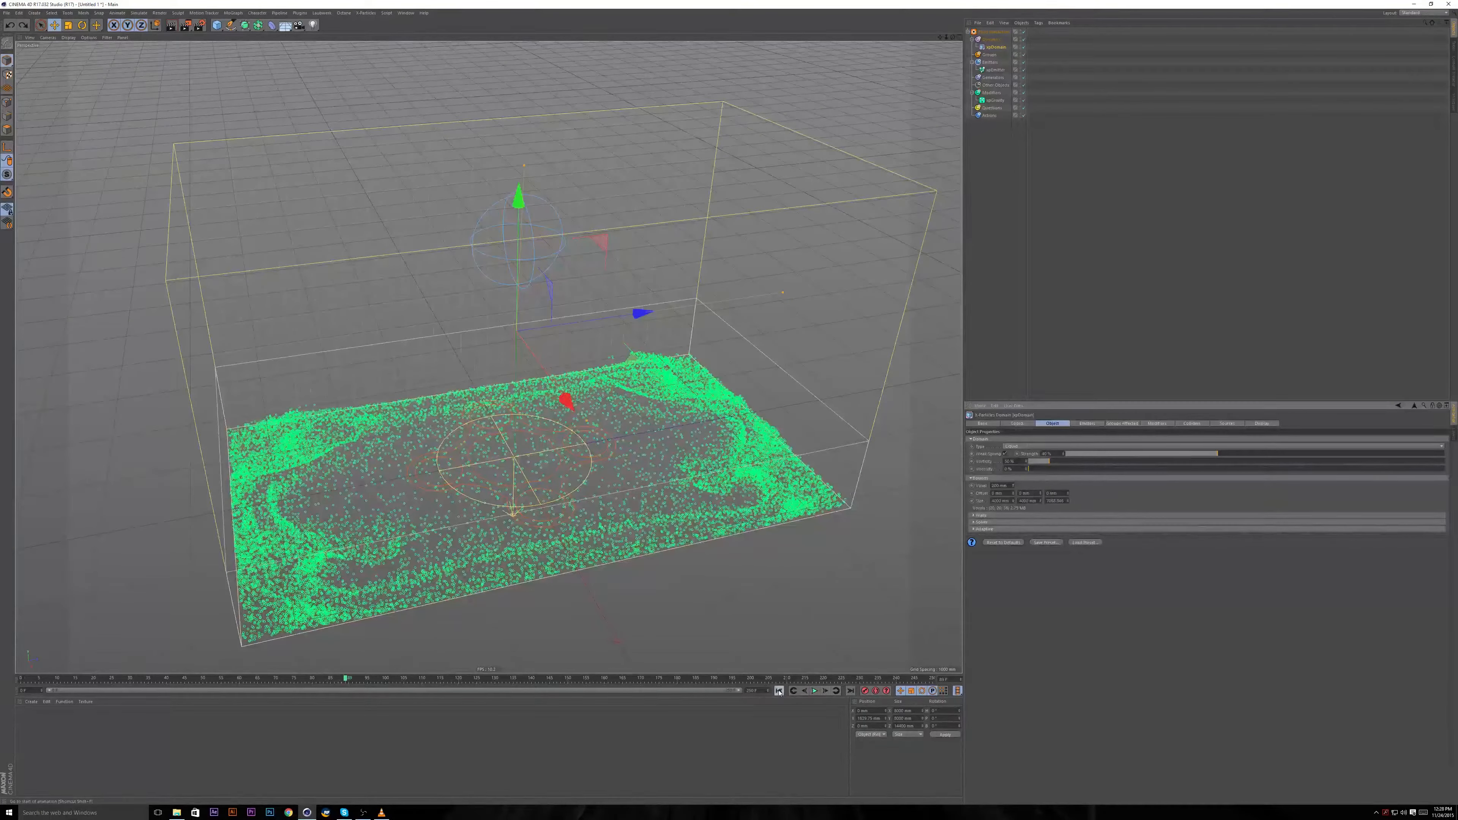
Replay the simulation and examine the splash against the domain walls from a low side view, then return to the first frame.
click(814, 690)
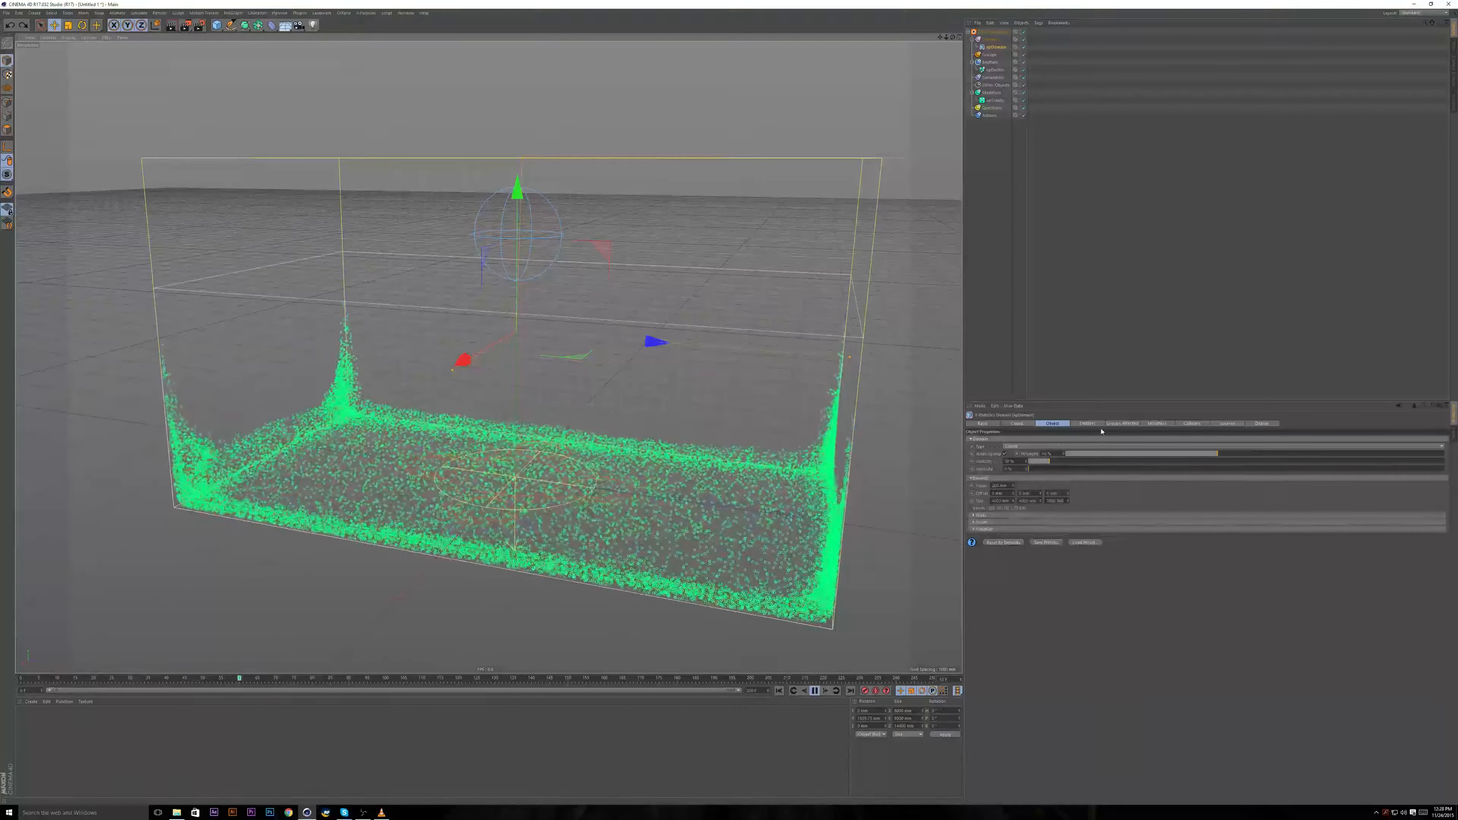
click(1020, 447)
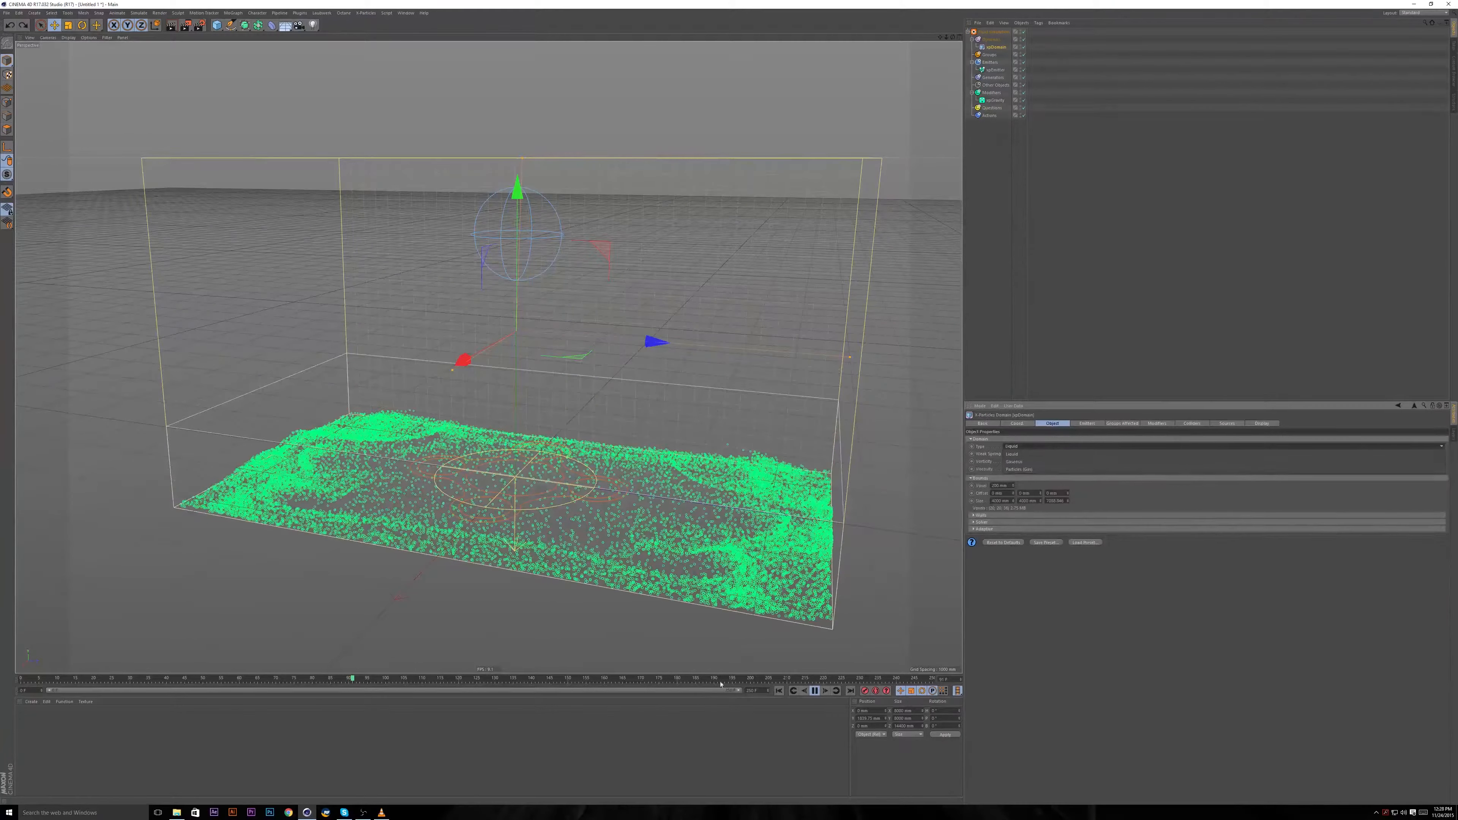
click(814, 690)
click(815, 691)
click(779, 691)
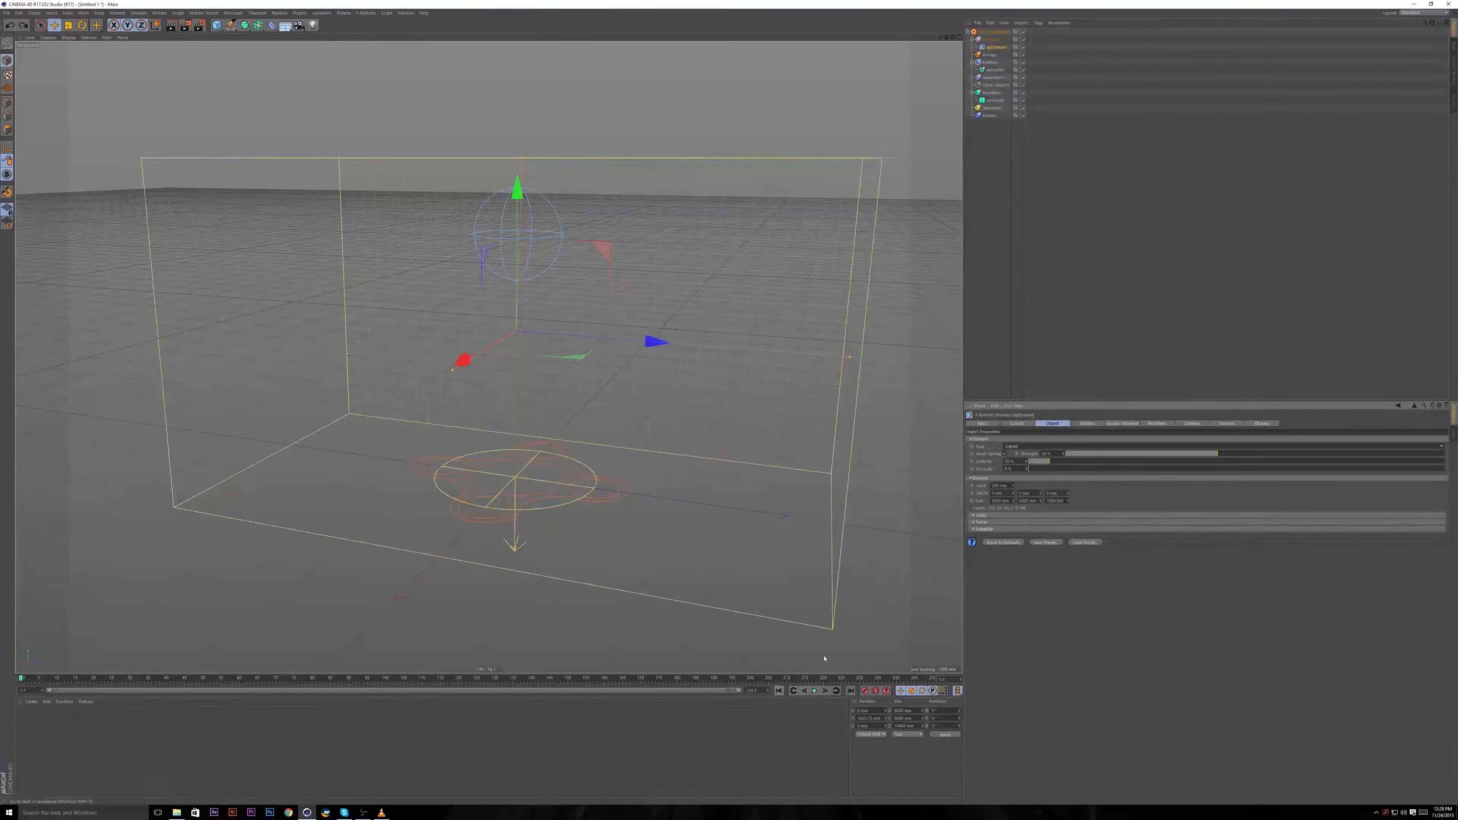
Try another fluid type on the FLIP domain, play the simulation to compare its motion, and restore the previous type.
click(1012, 446)
click(1011, 455)
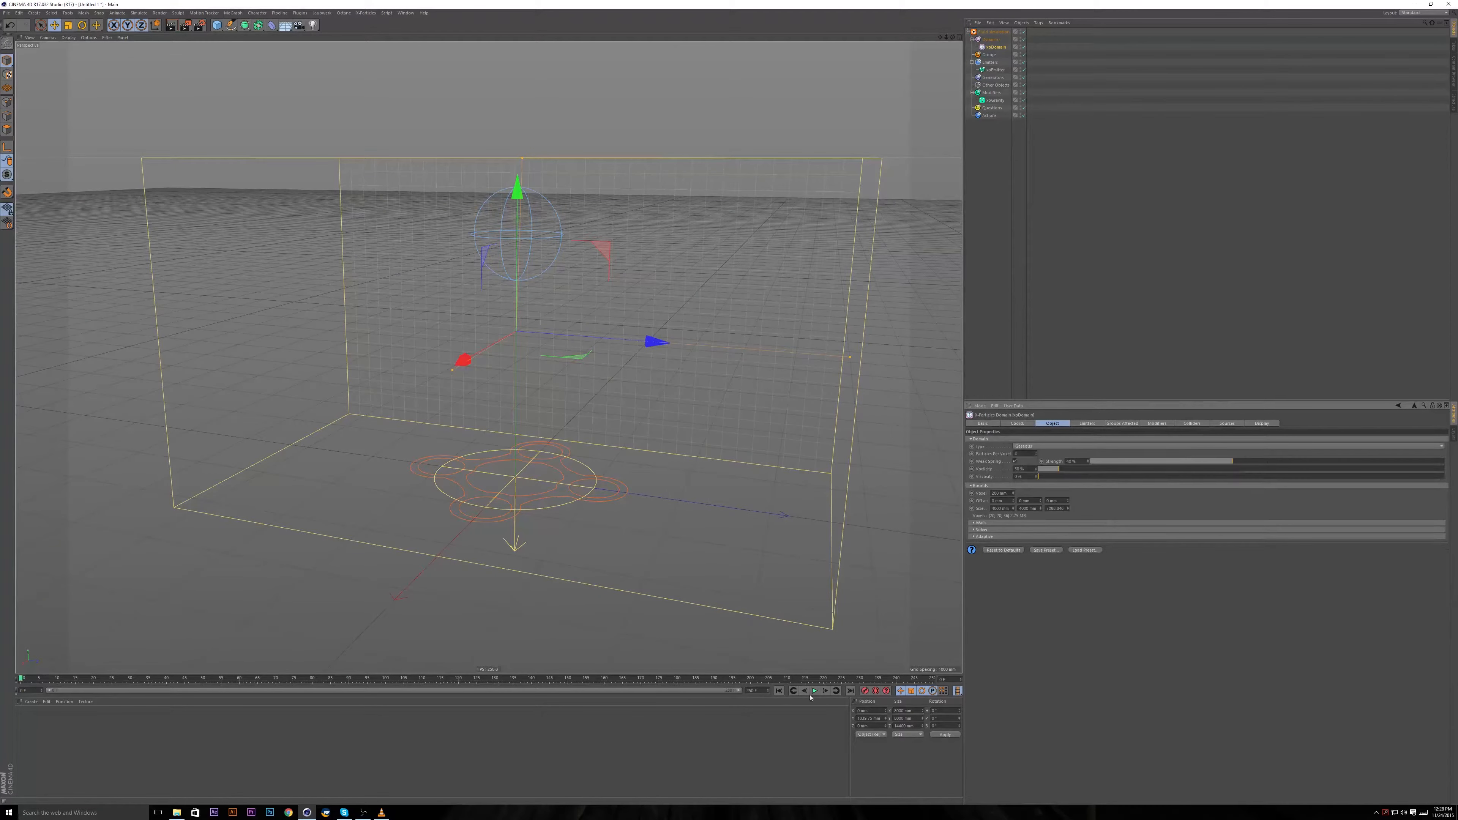
click(814, 691)
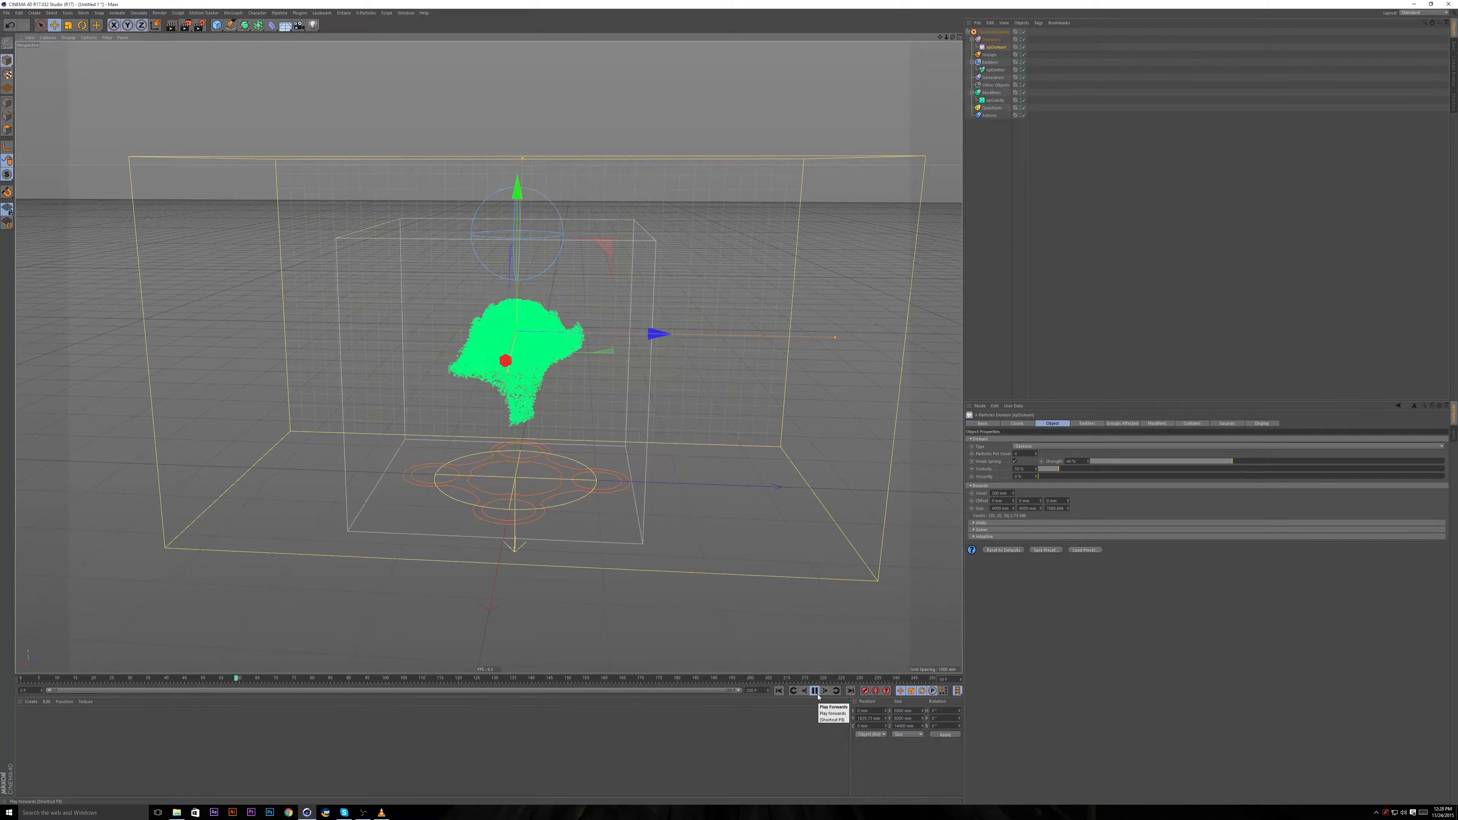
alt+drag(544, 385, 625, 359)
click(779, 691)
click(1039, 446)
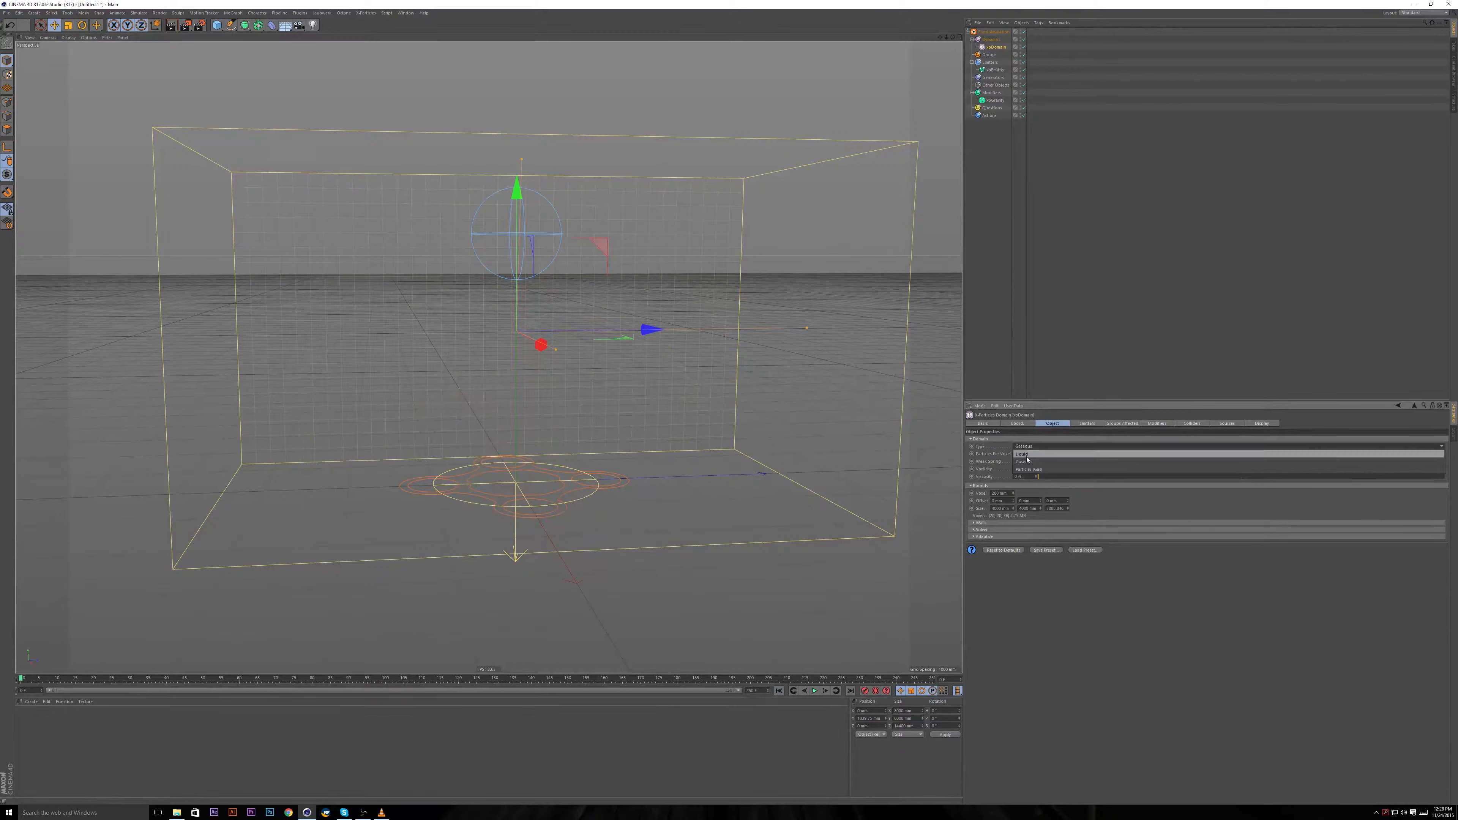
click(1041, 453)
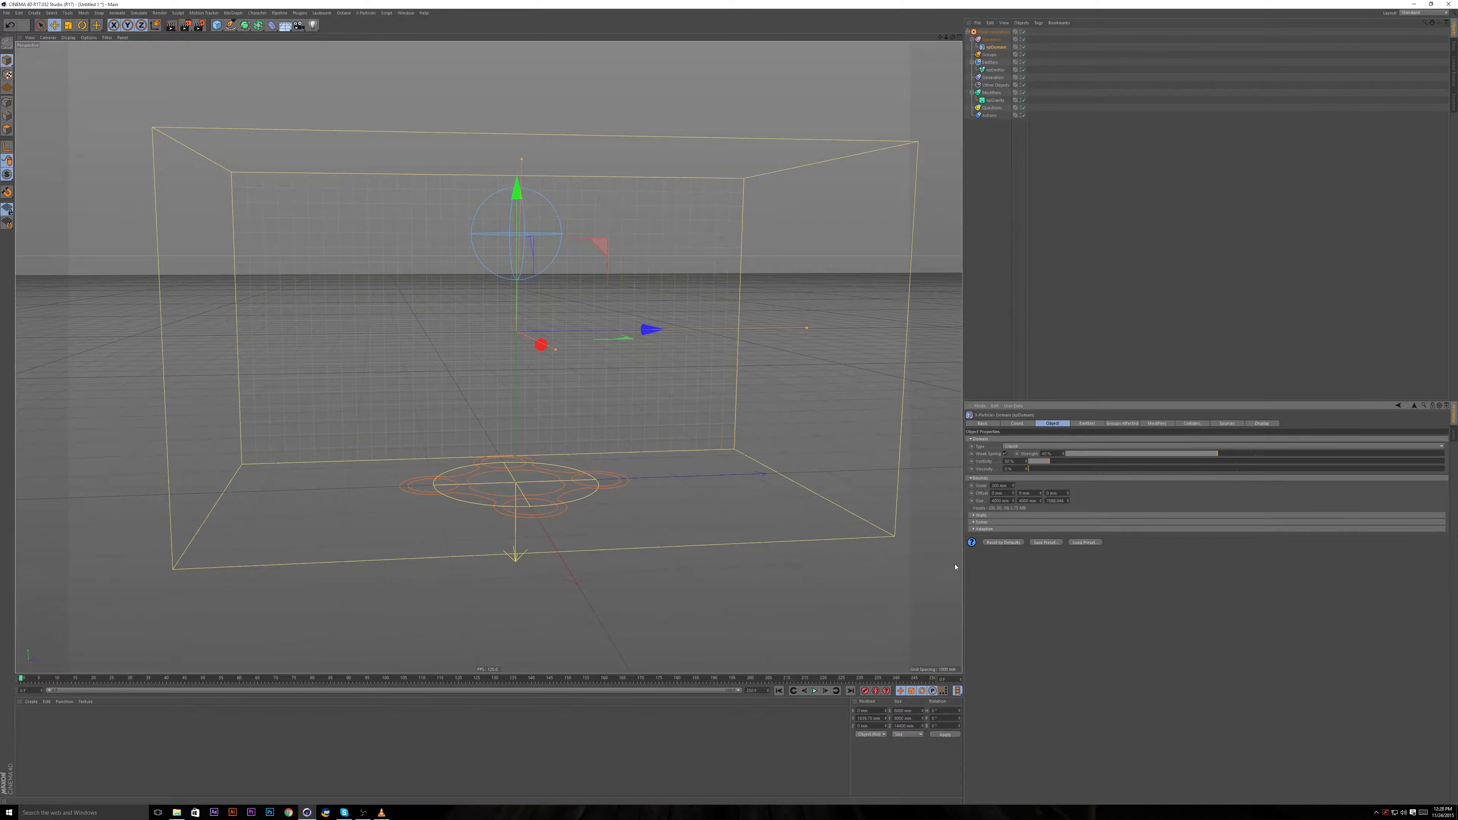
Try a viscosity of about 10% on the FLIP domain, play the simulation, and reset the viscosity to 0% at the first frame.
drag(1031, 471, 1069, 469)
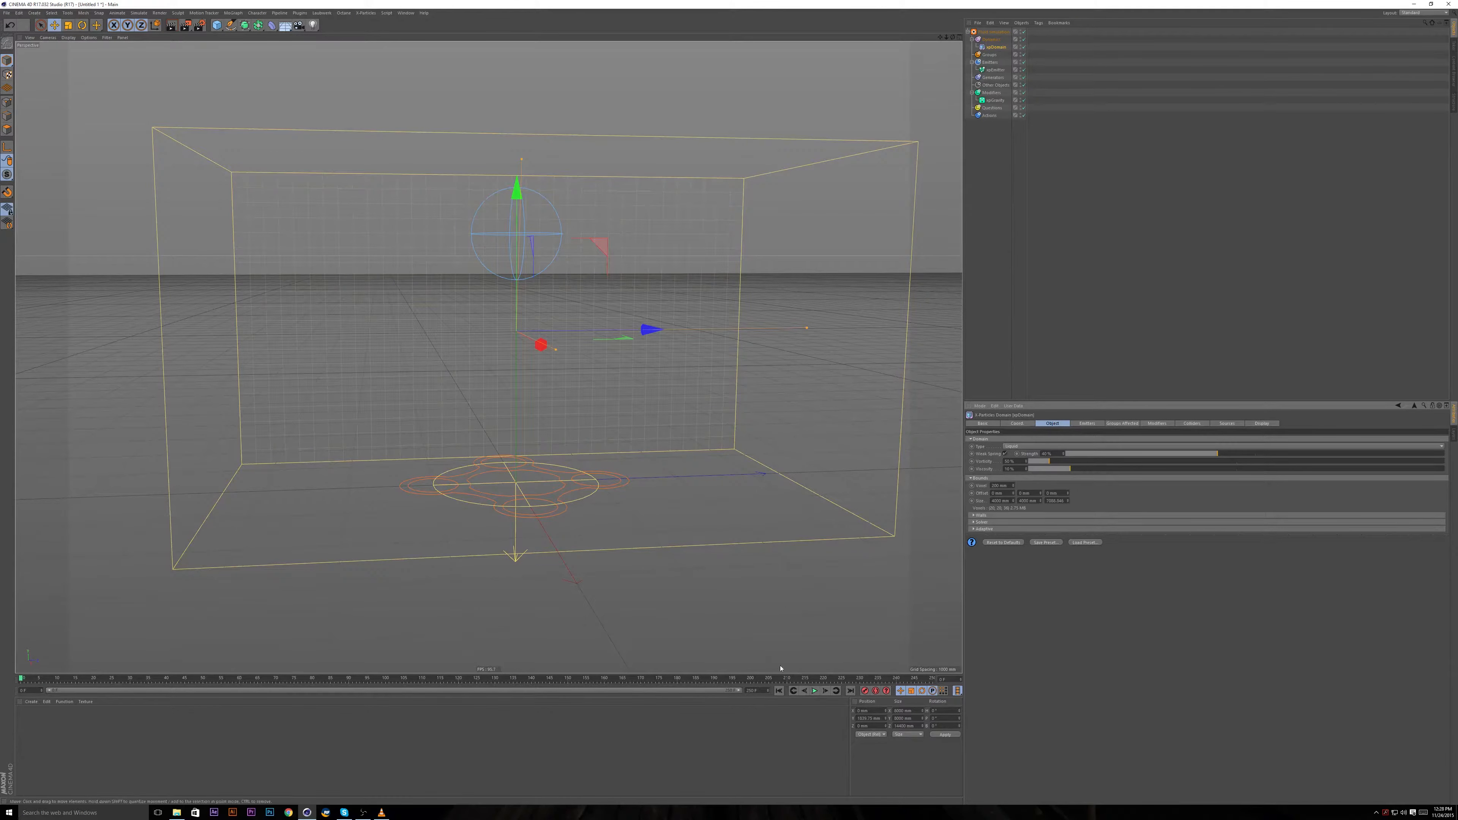
click(814, 691)
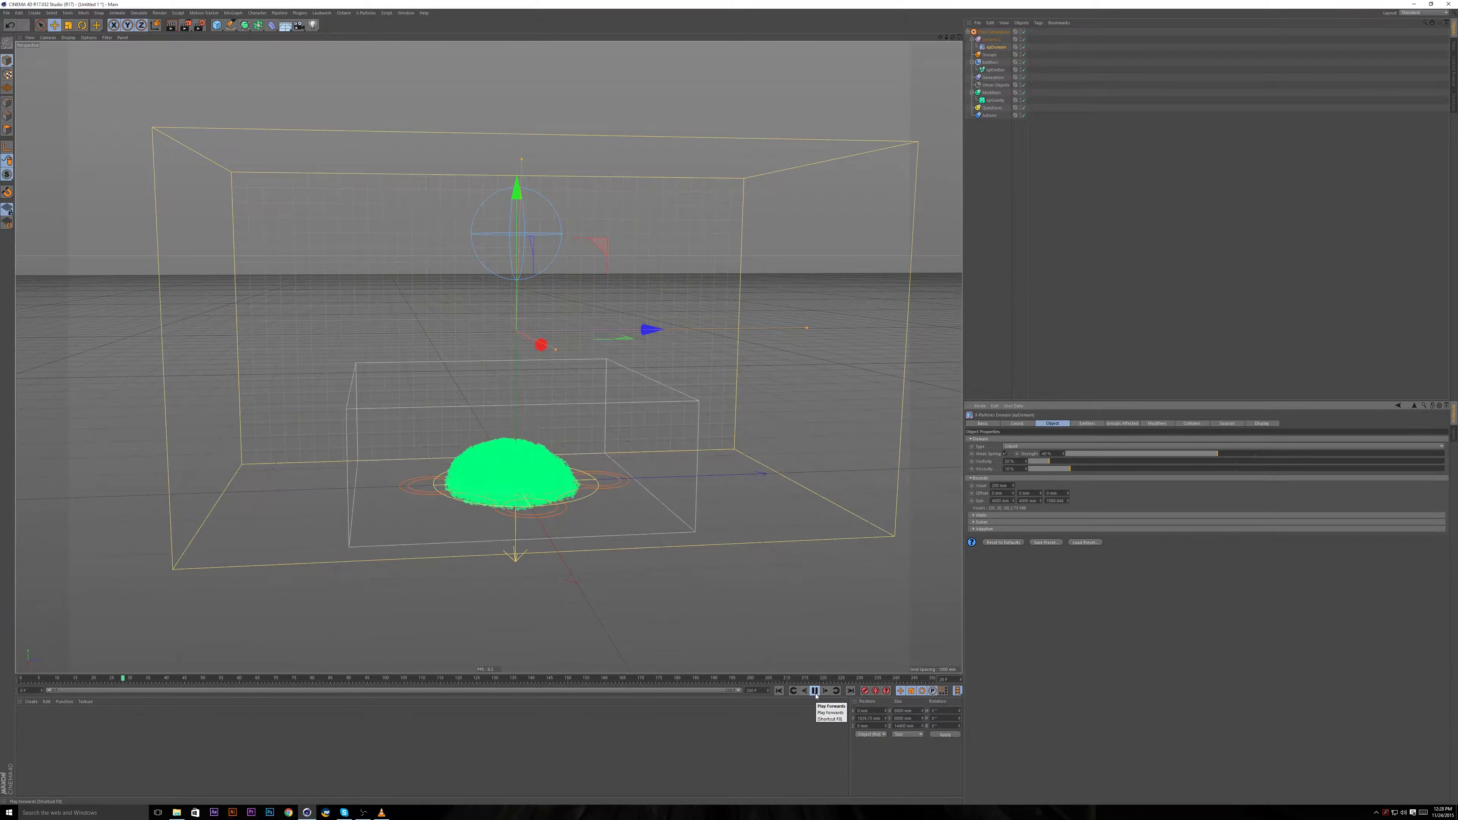
alt+drag(560, 438, 517, 470)
click(815, 691)
click(779, 690)
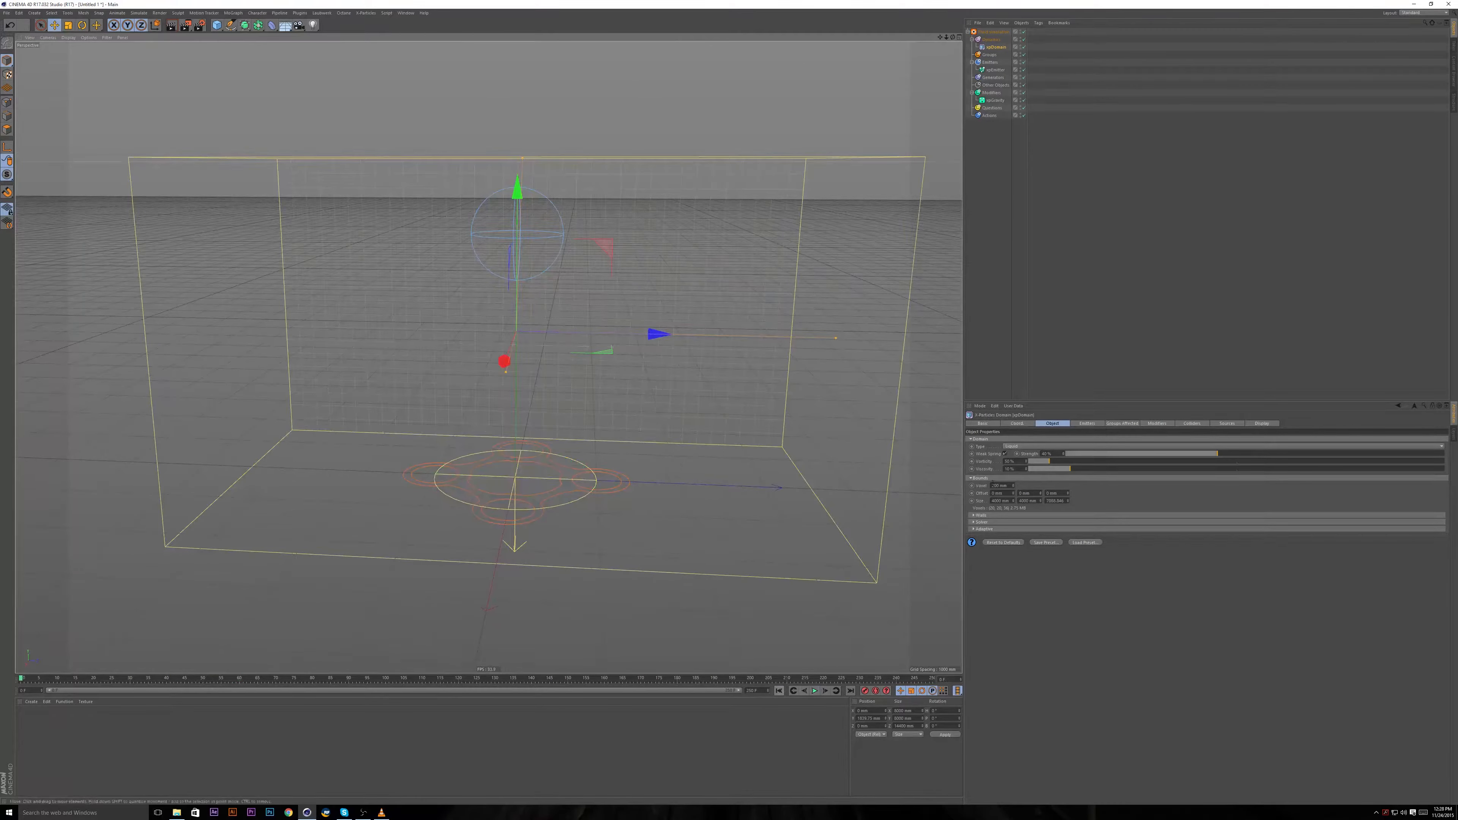
drag(1068, 469, 968, 470)
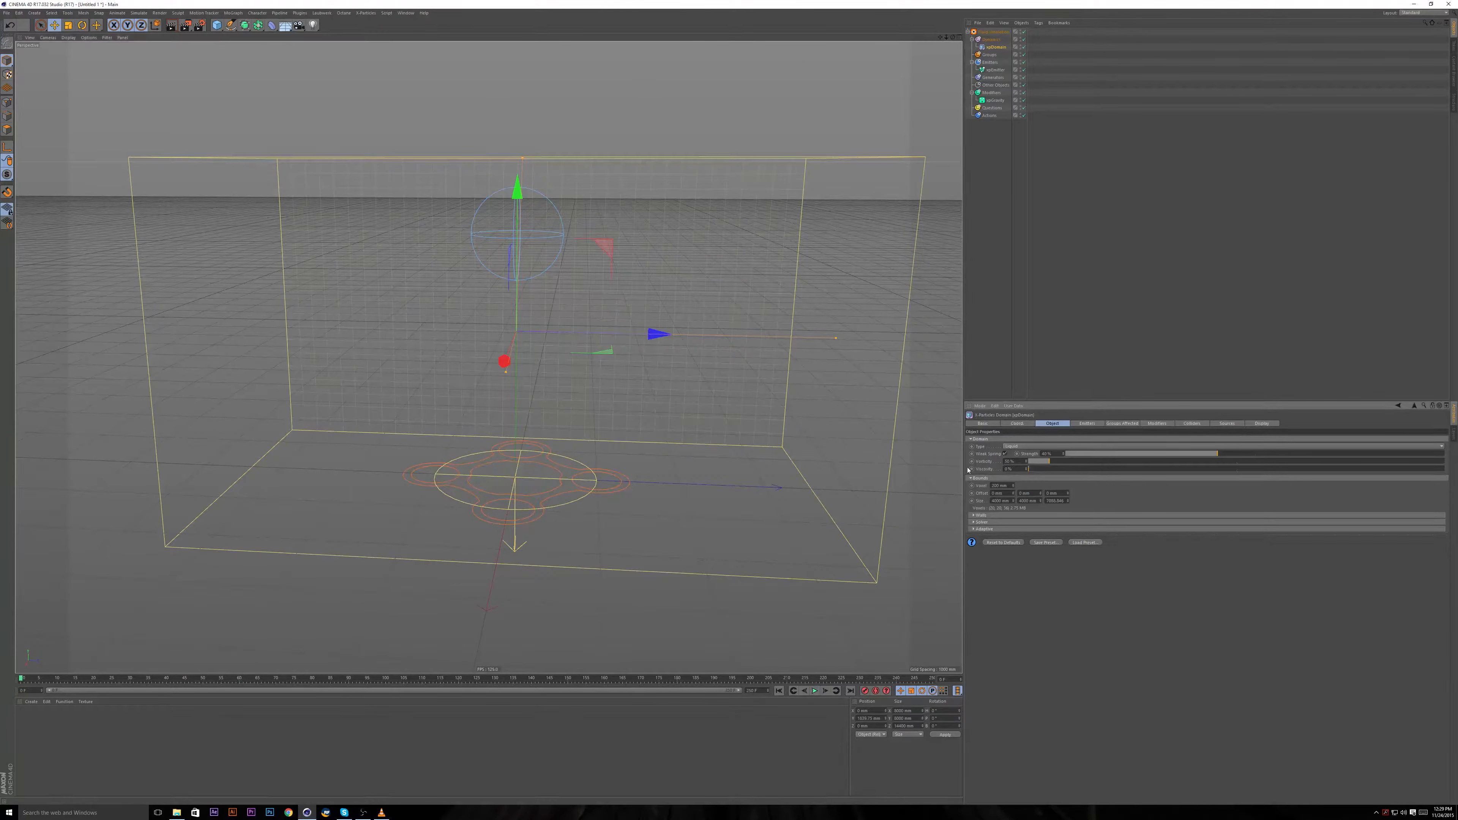
Replay the non-viscous simulation several times from different angles to examine the falling ball and its splash, ending at the first frame.
click(813, 690)
click(815, 691)
click(779, 691)
alt+drag(517, 344, 579, 396)
click(814, 691)
click(814, 691)
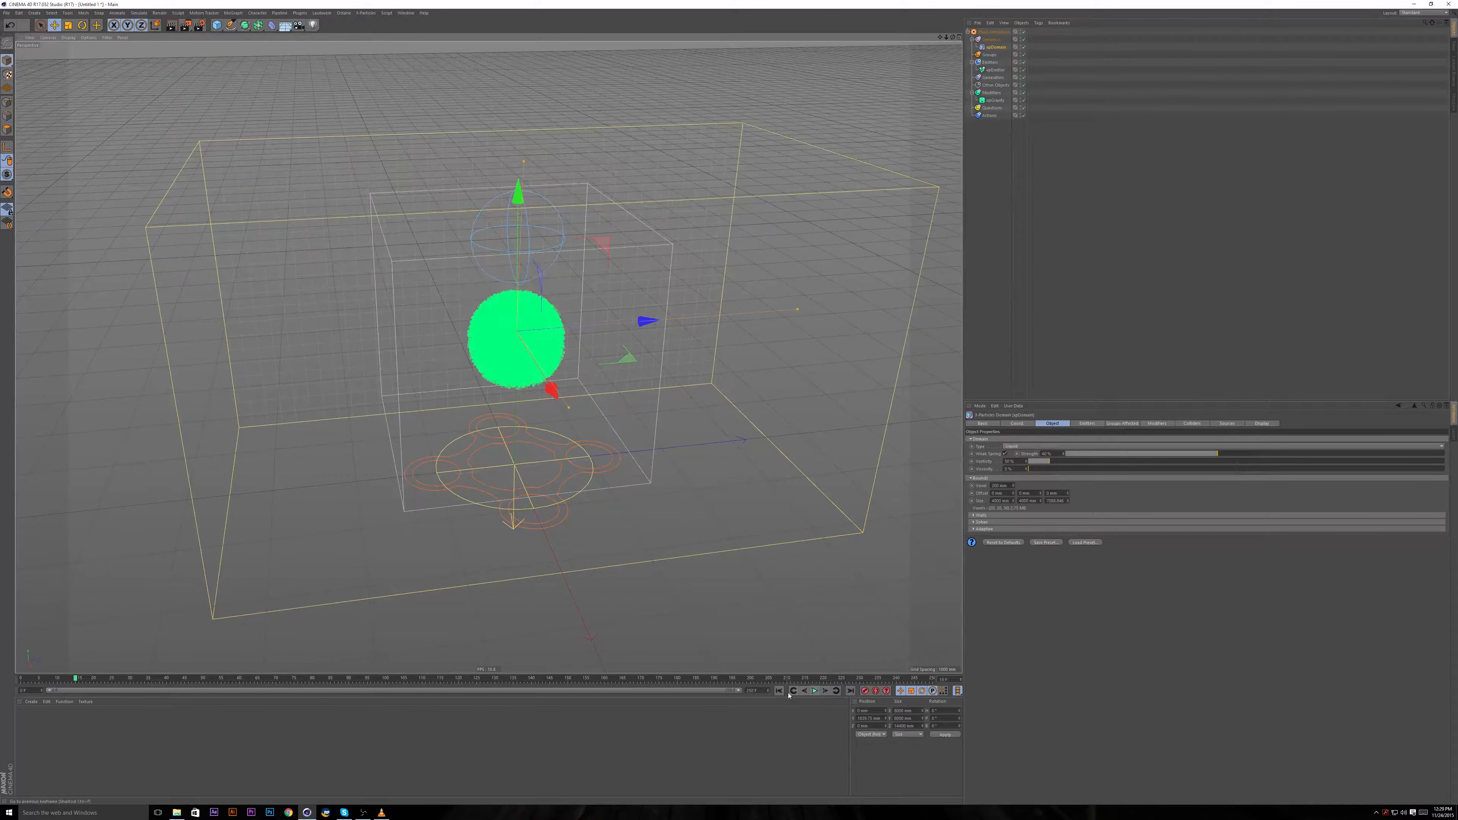
click(780, 691)
alt+drag(579, 333, 581, 392)
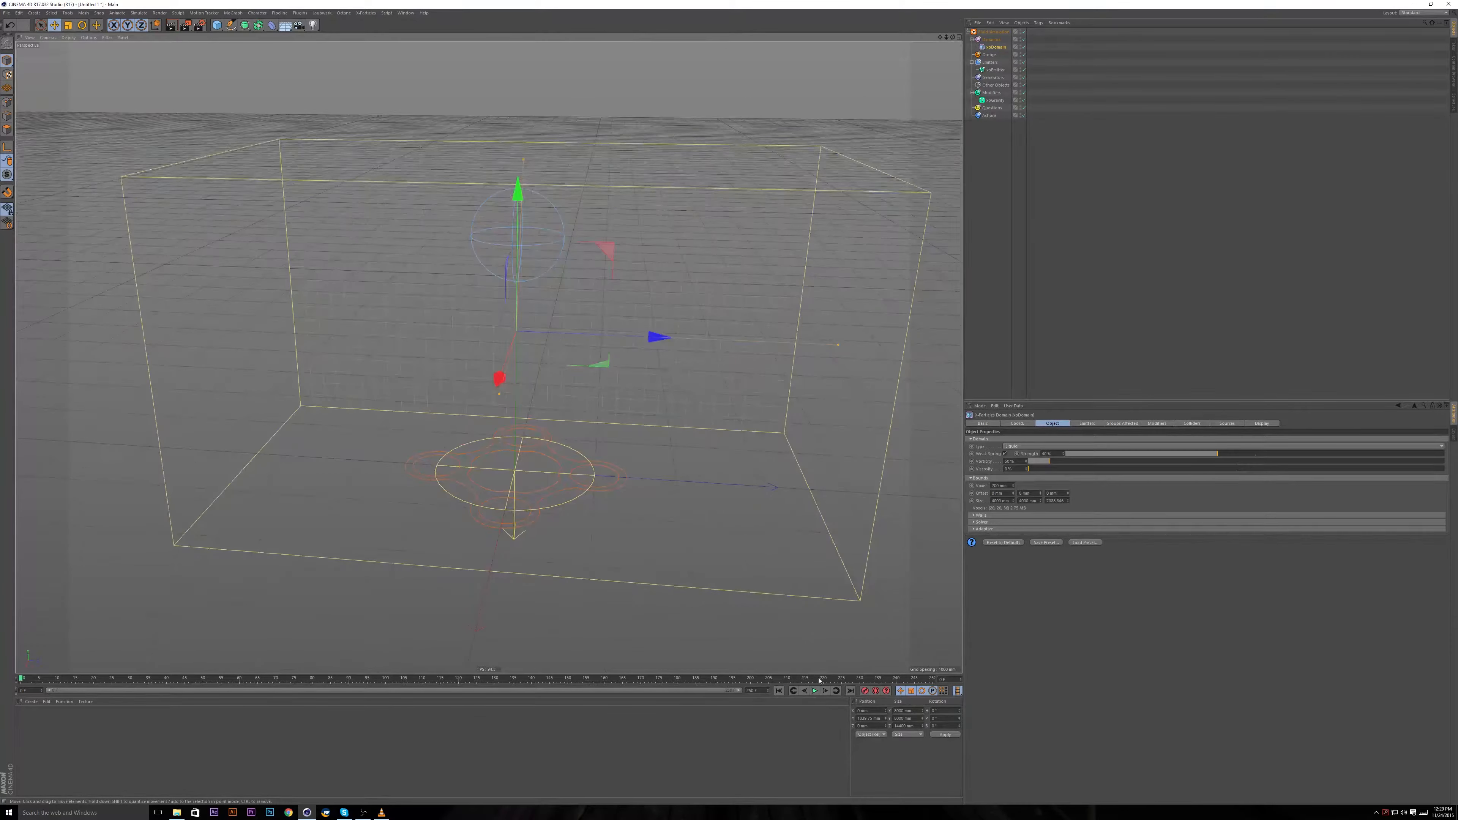
click(814, 691)
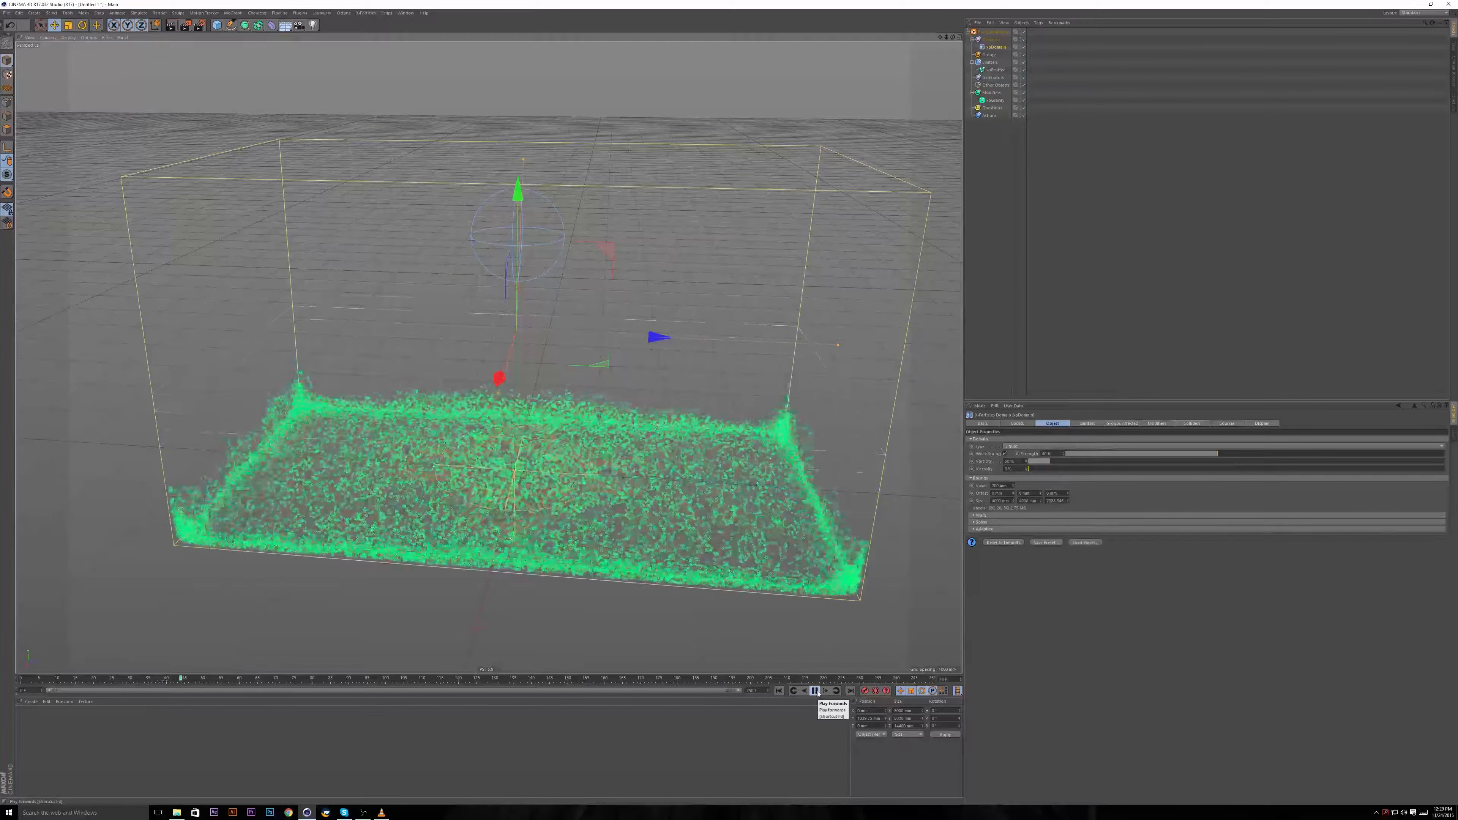
click(814, 691)
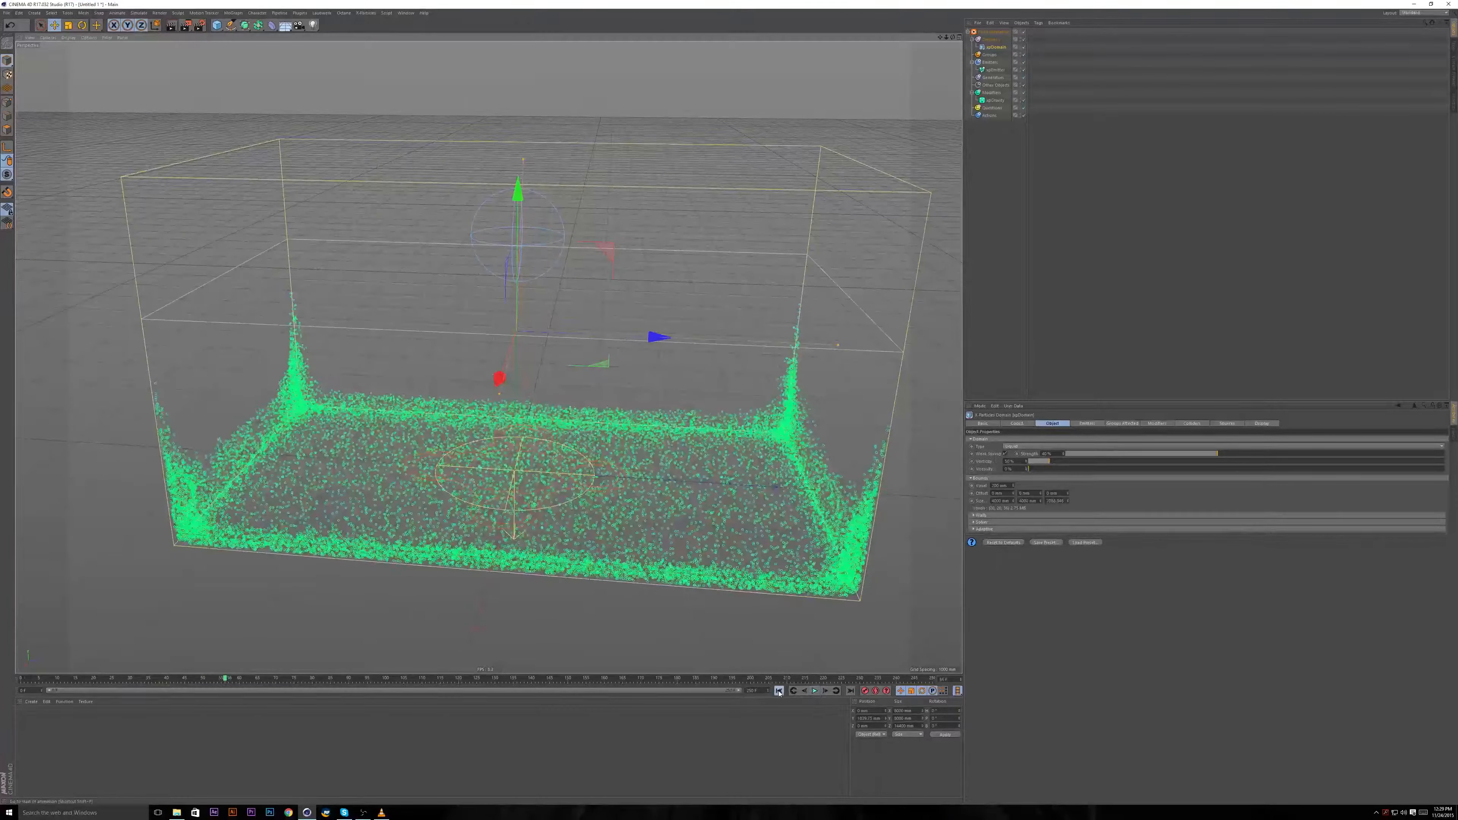
click(779, 691)
Add an X-Particles cache object to the scene and place it in the Modifiers group of the particle system.
click(927, 371)
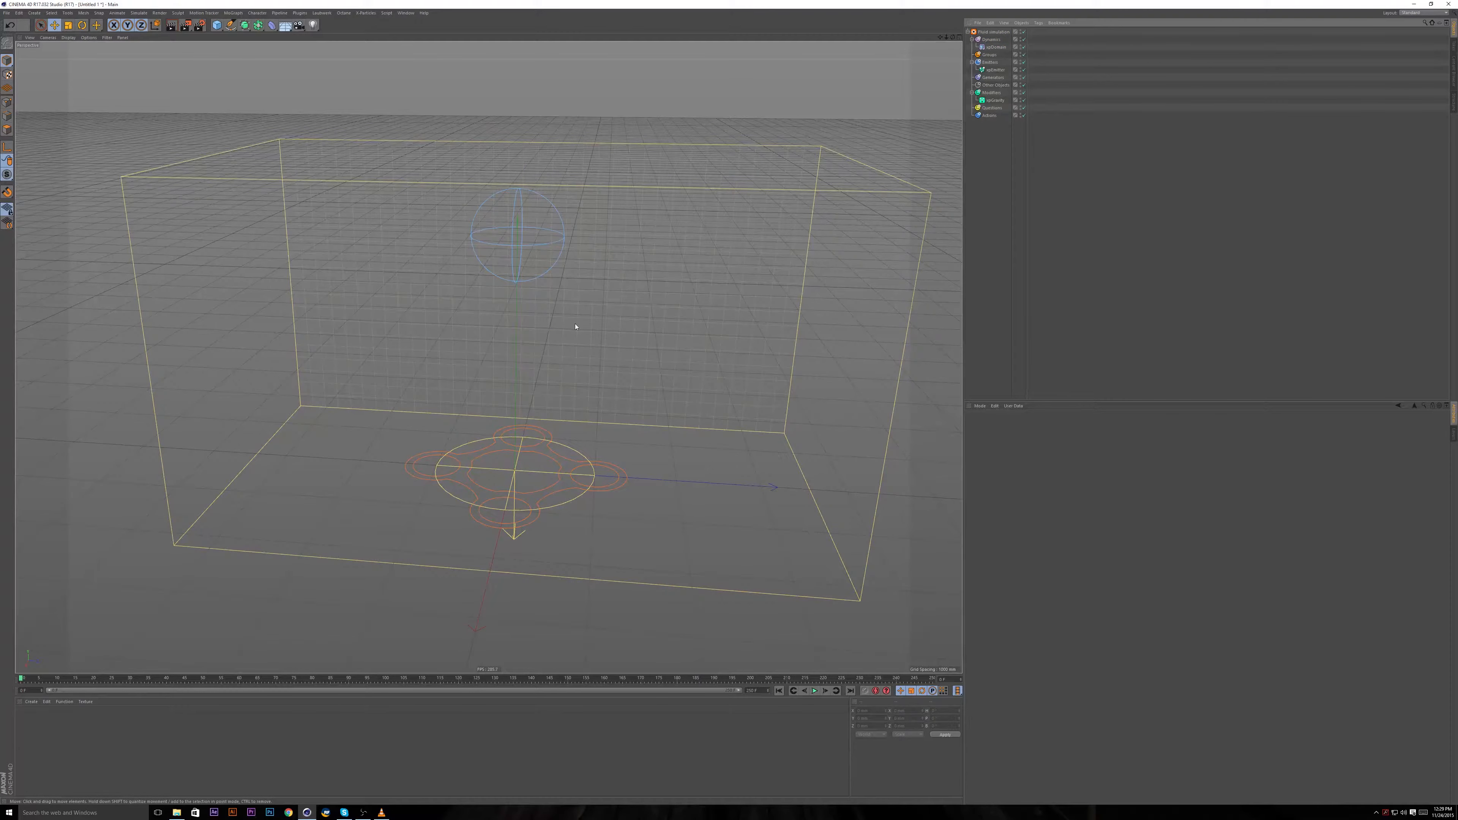
key(shift+c)
text(xpc)
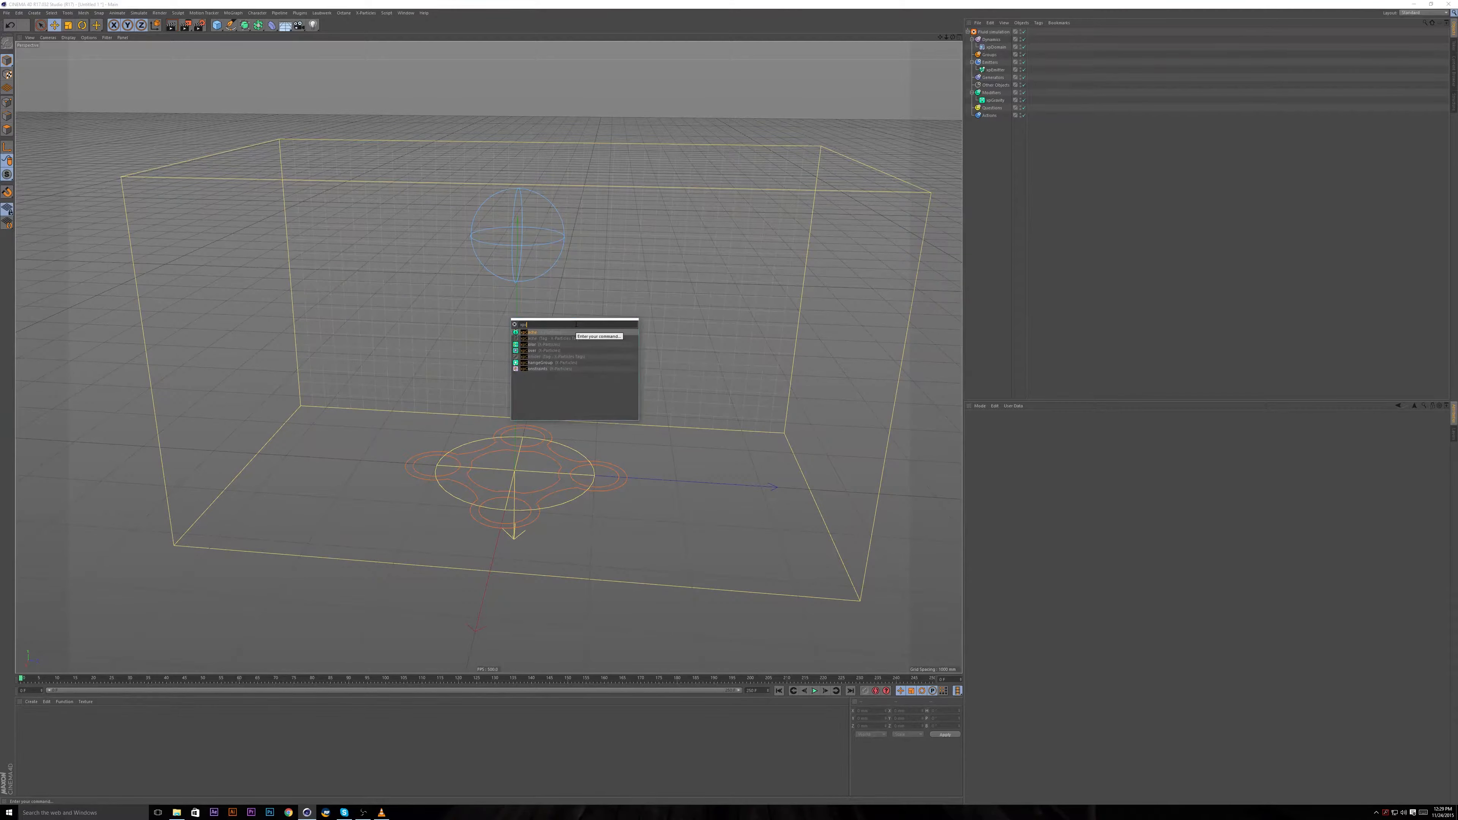
key(Return)
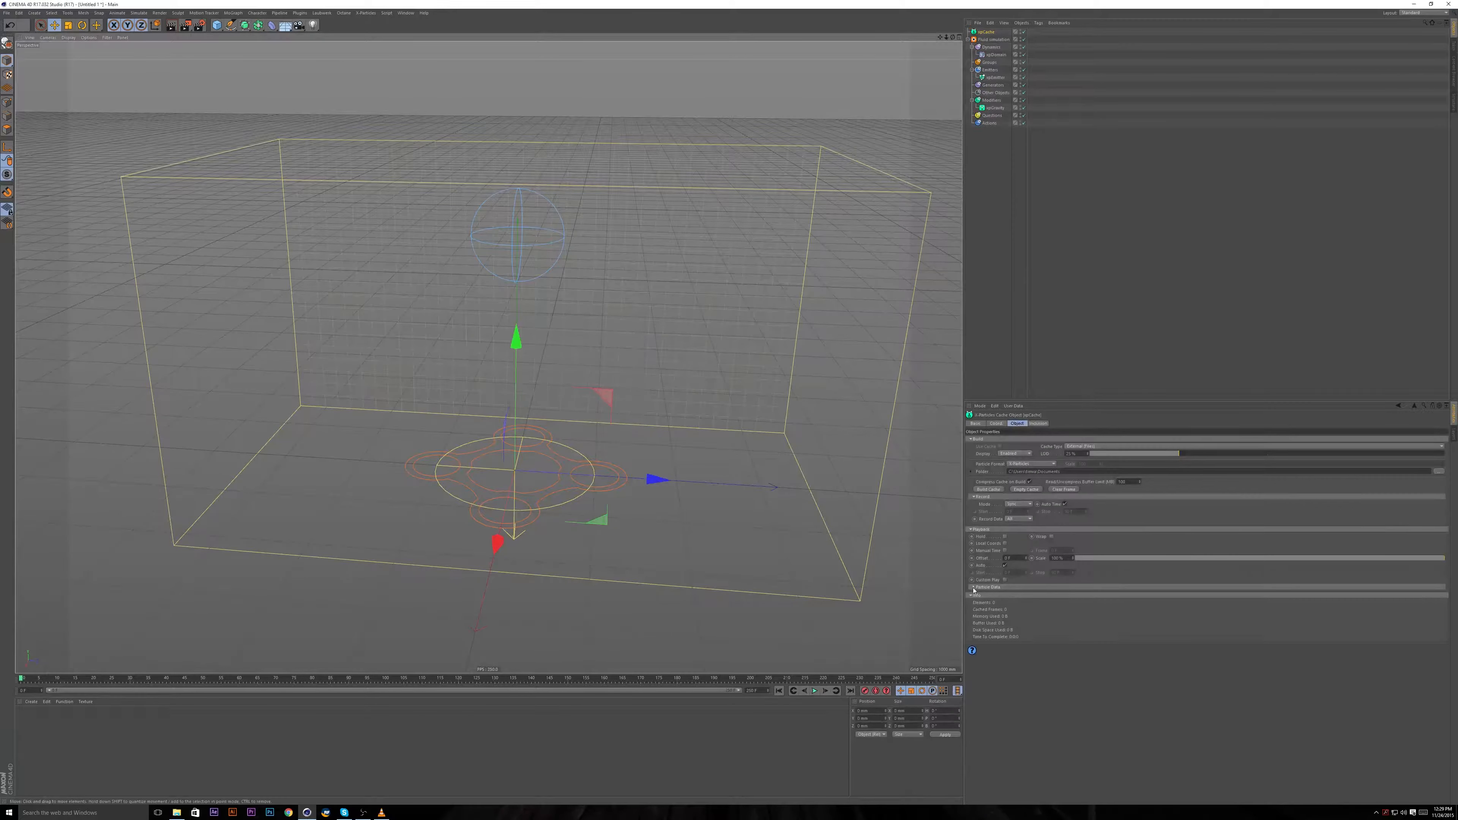
drag(998, 103, 995, 103)
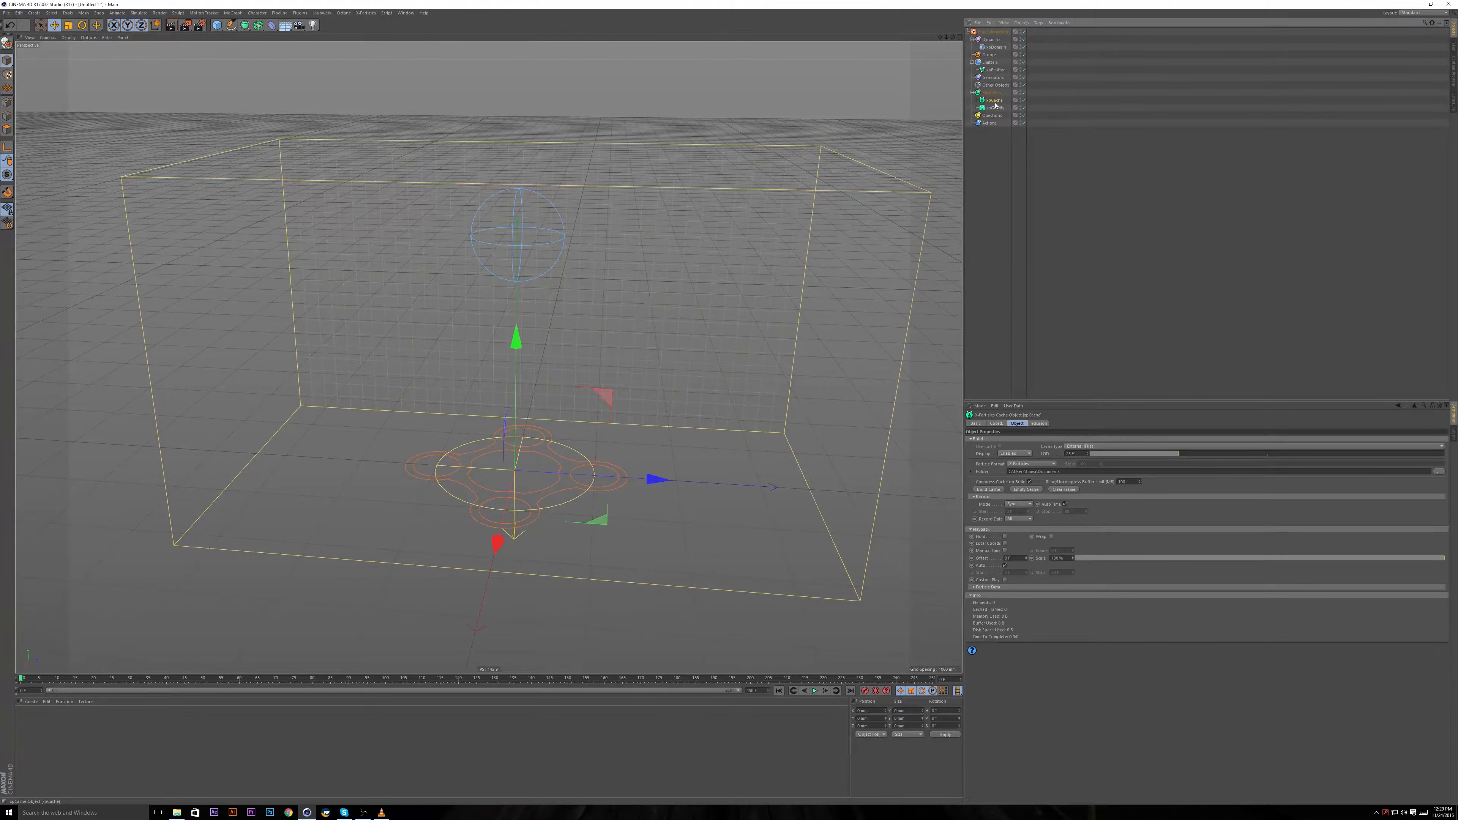
Look through the modifiers offered in each category of the X-Particles Modifiers group.
click(991, 93)
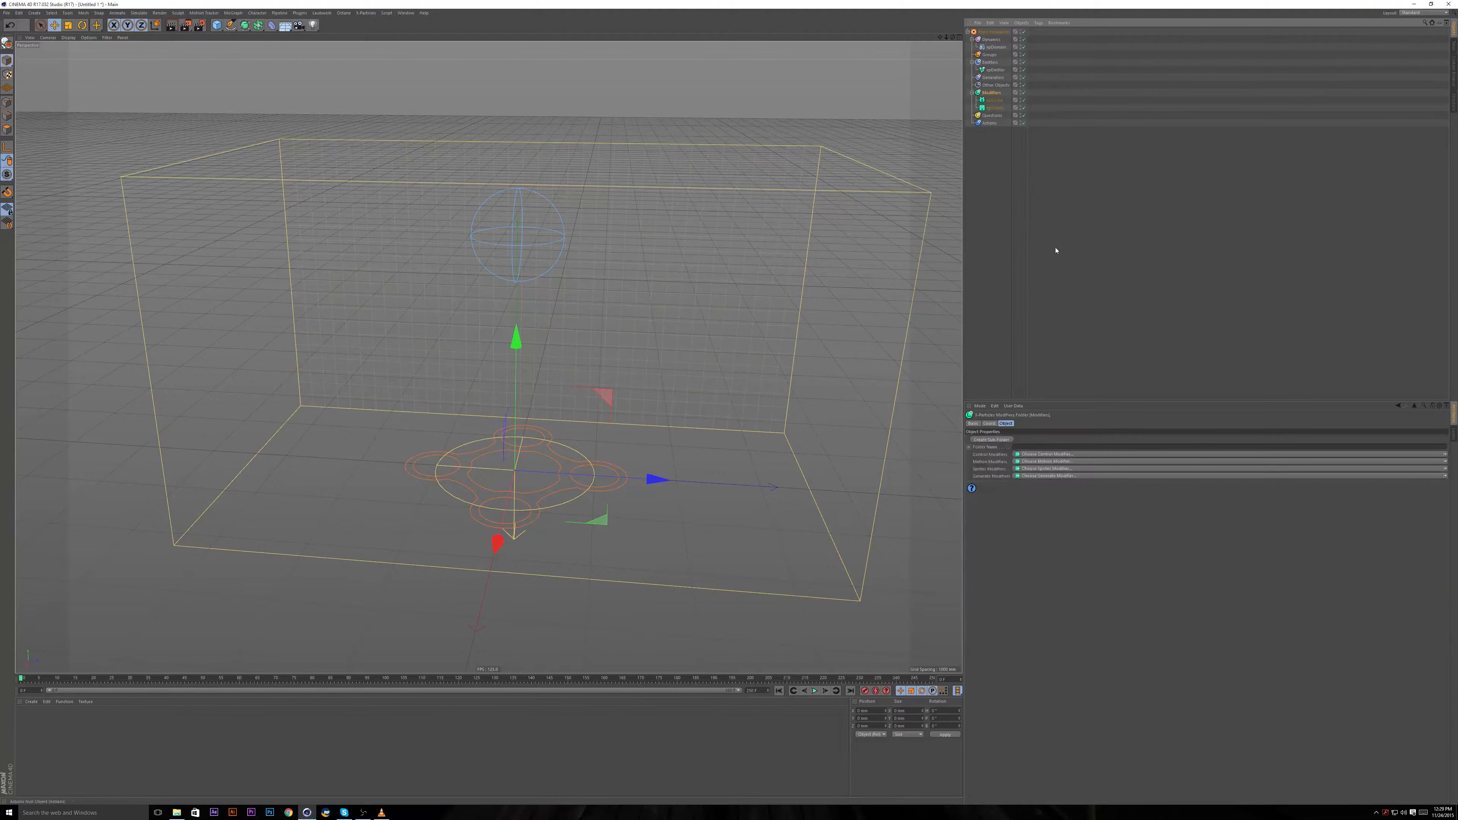
click(1039, 468)
click(1036, 452)
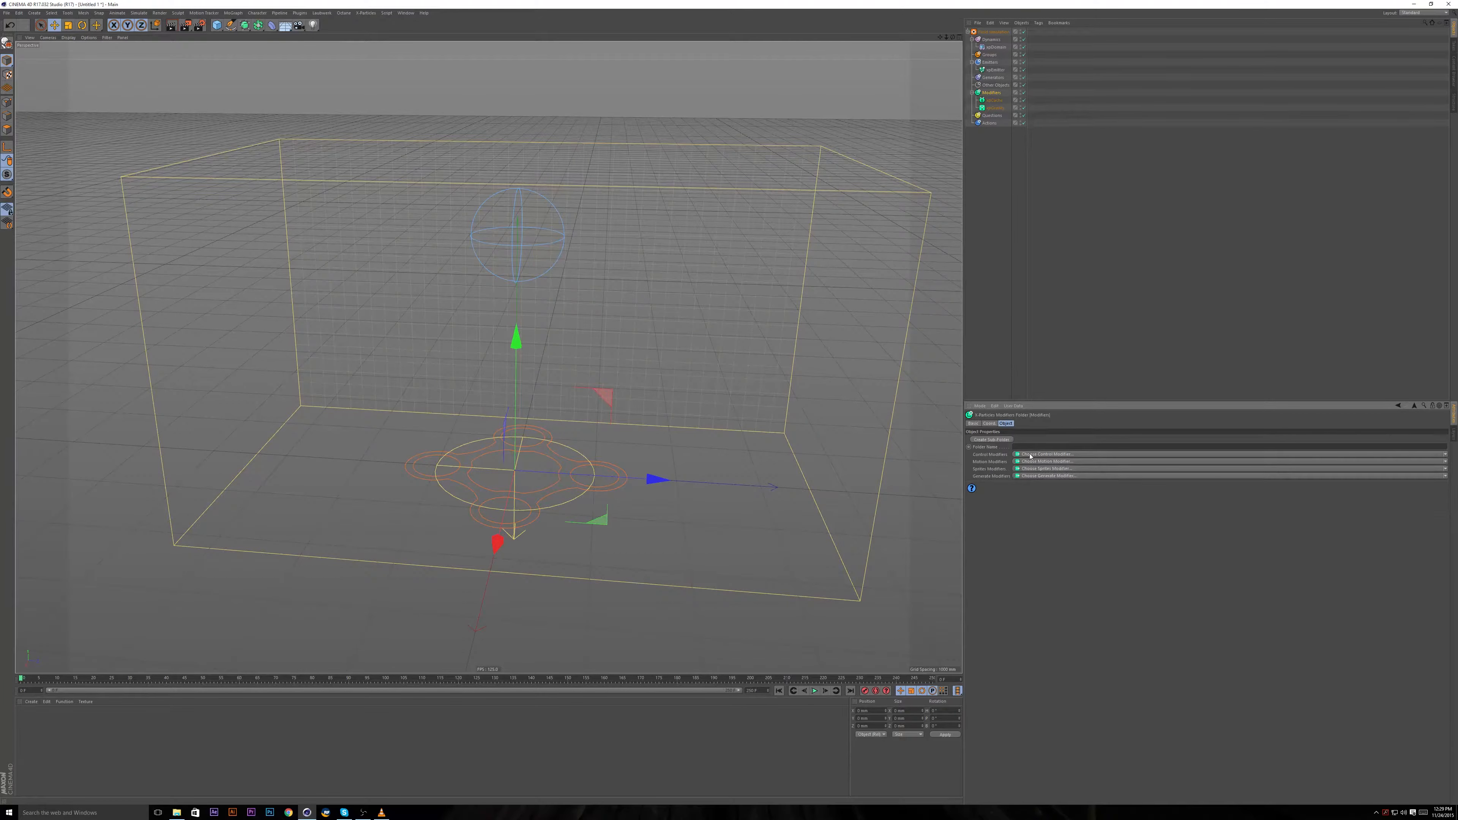
click(1030, 454)
click(1032, 457)
click(1024, 463)
click(1008, 488)
click(1034, 470)
click(1034, 475)
click(1040, 476)
click(1042, 477)
alt+drag(410, 350, 537, 492)
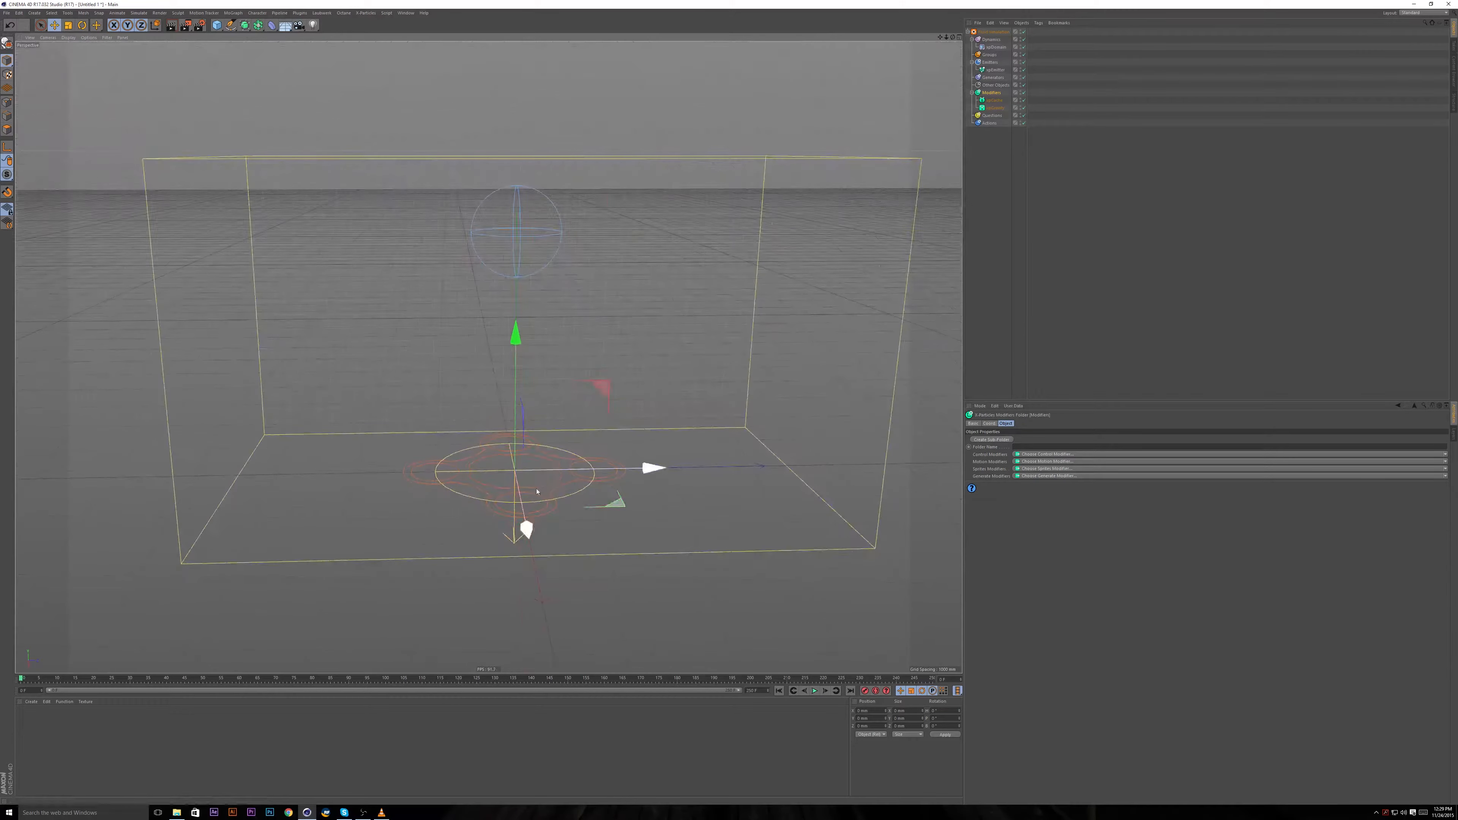
key(shift+c)
click(571, 603)
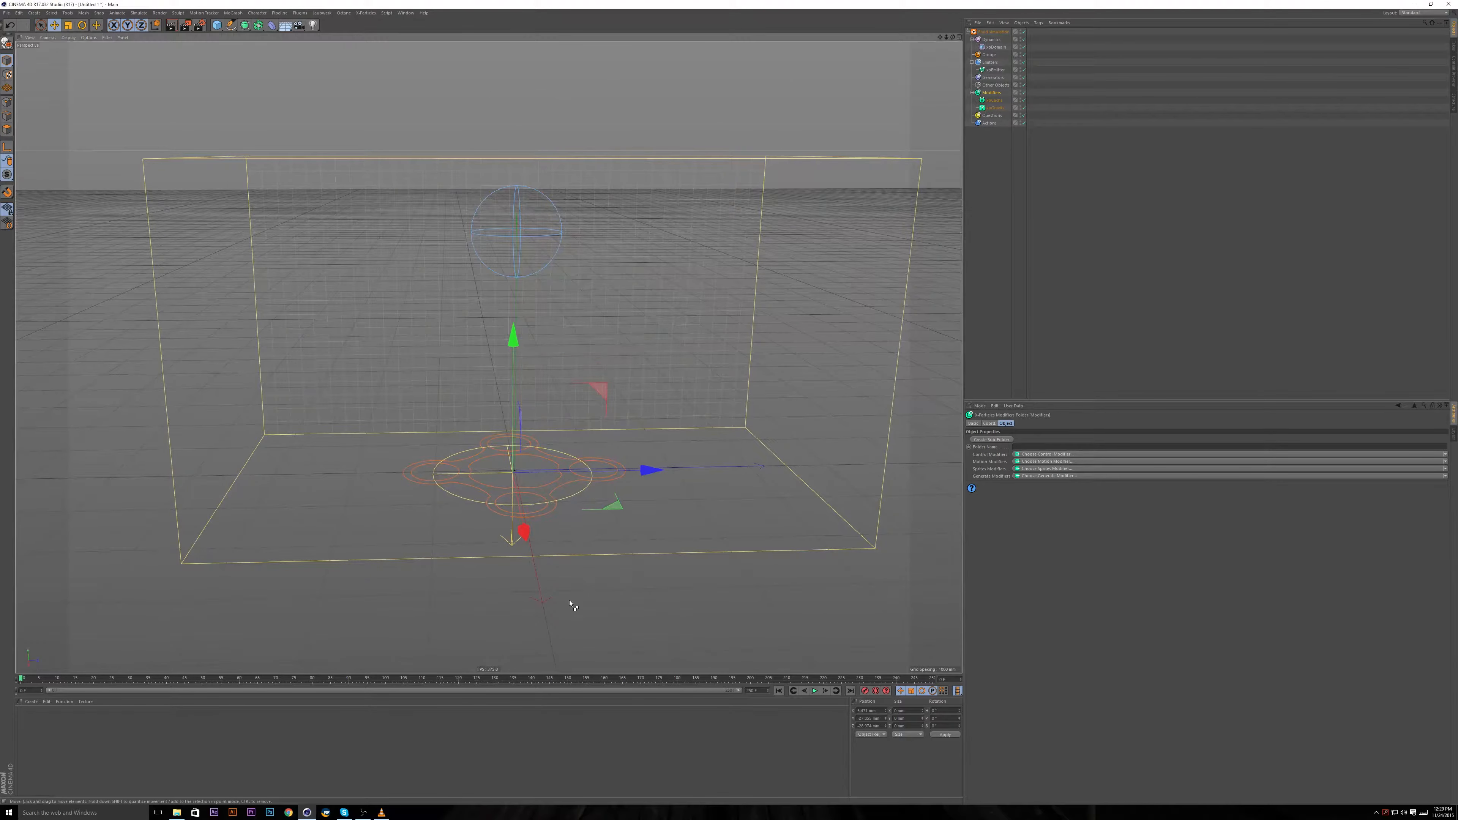
mouse_move(567, 643)
alt+mouse_down()
mouse_move(636, 615)
mouse_move(574, 640)
alt+mouse_up()
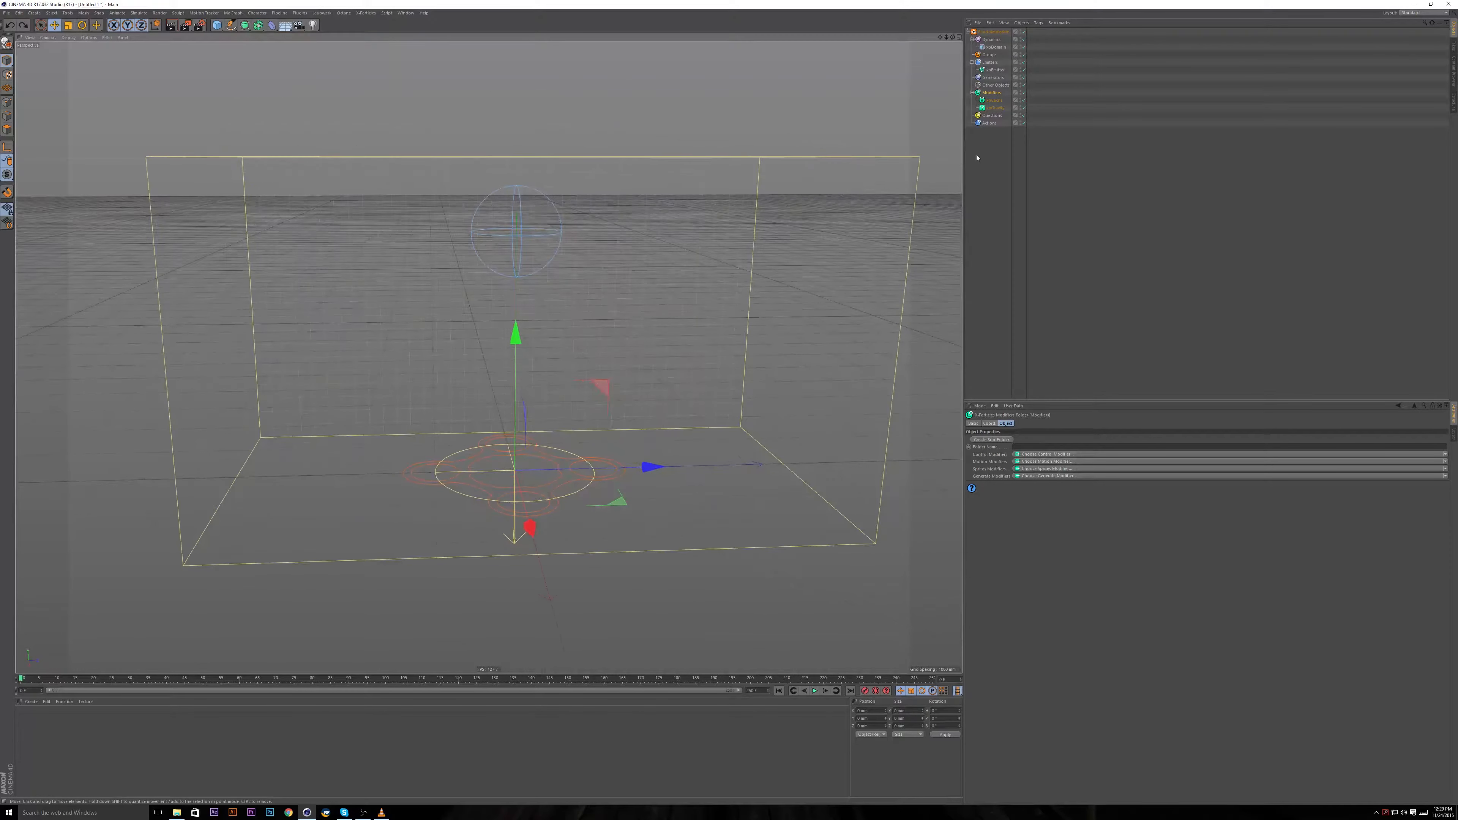
Add the emitter, the FLIP domain and the gravity modifier to the cache object's inclusion list and choose the list's mode.
click(994, 101)
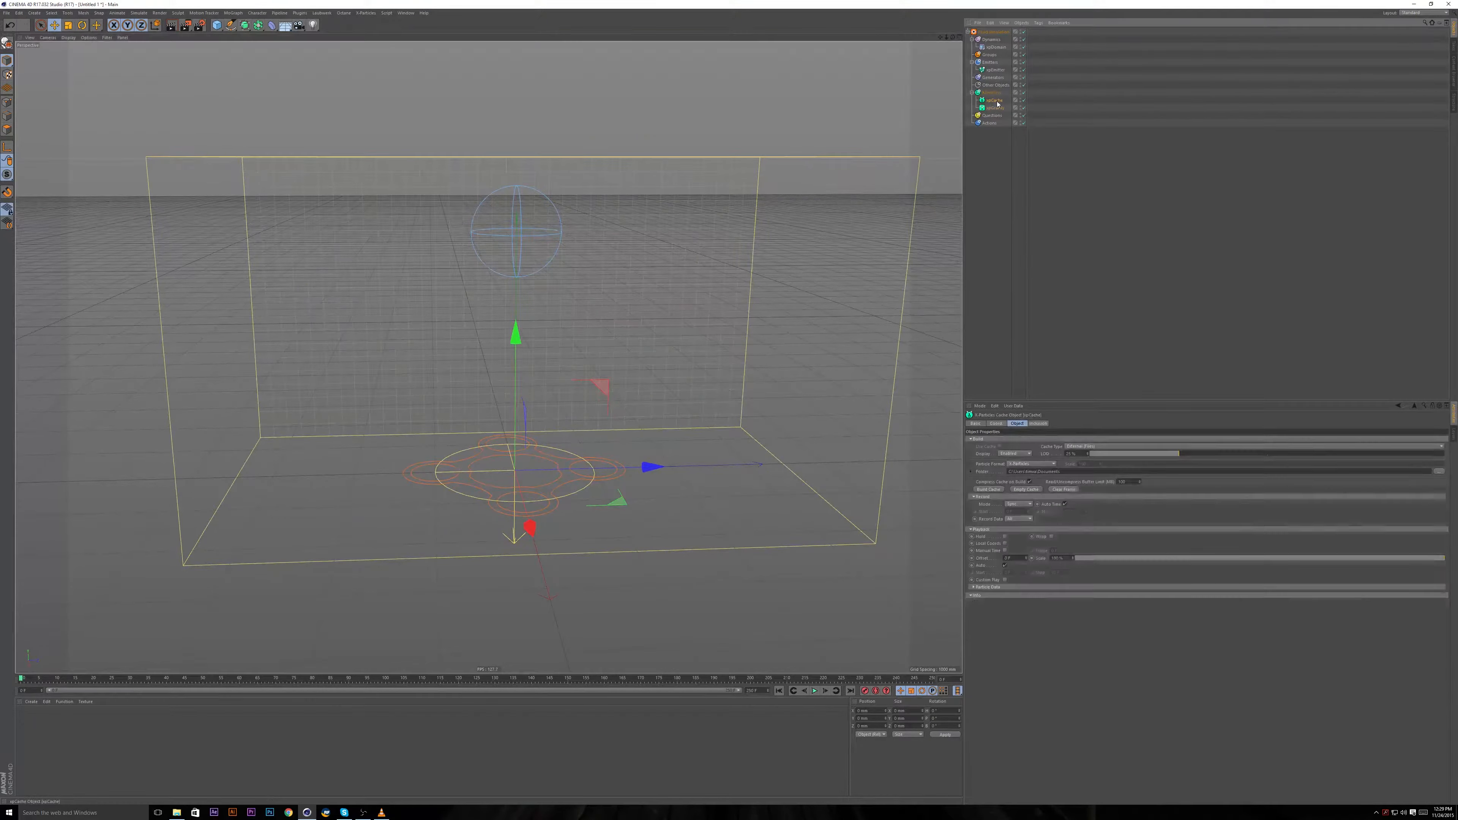
click(1037, 423)
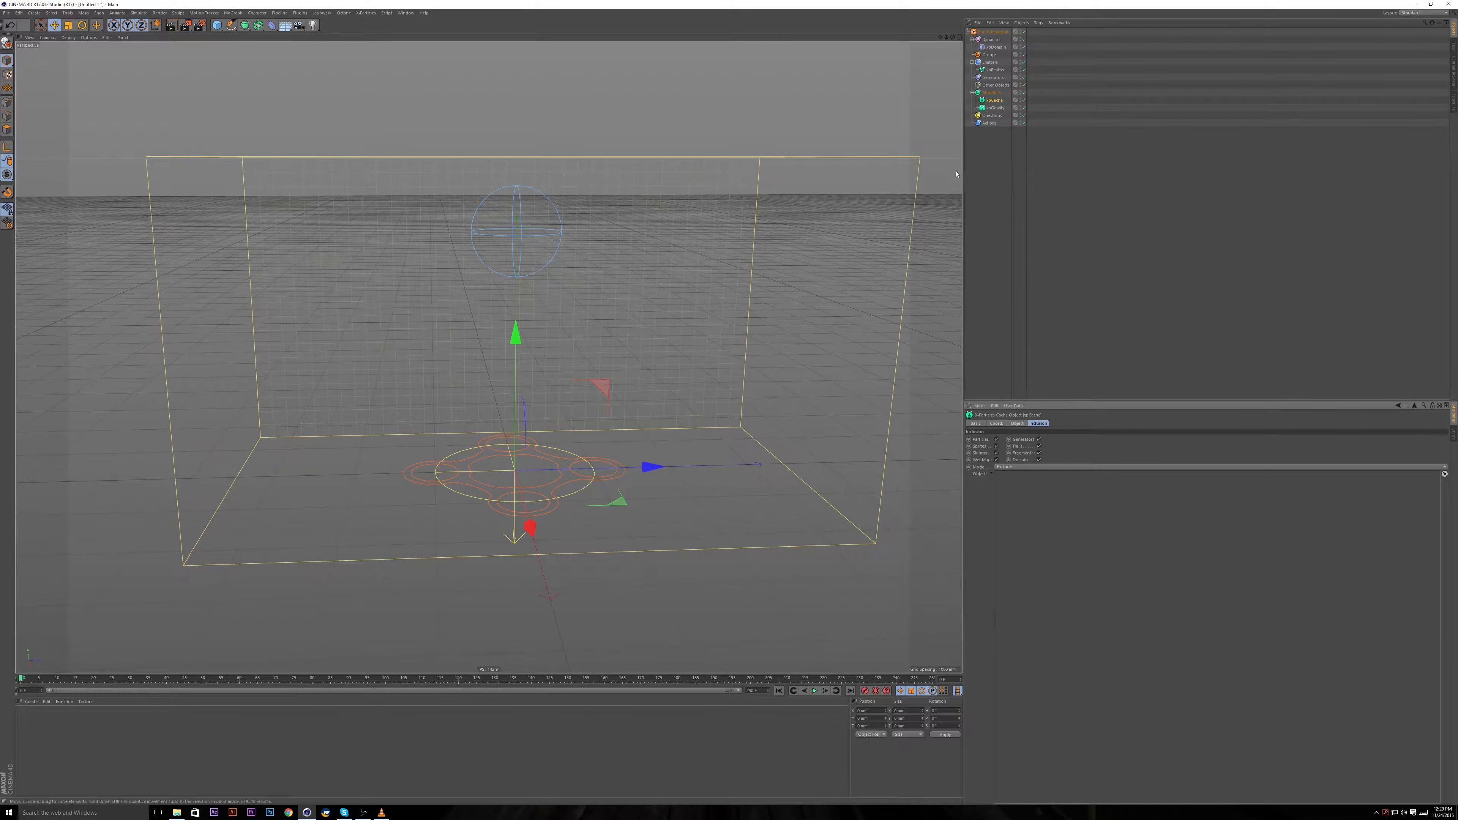
alt+drag(577, 441, 543, 428)
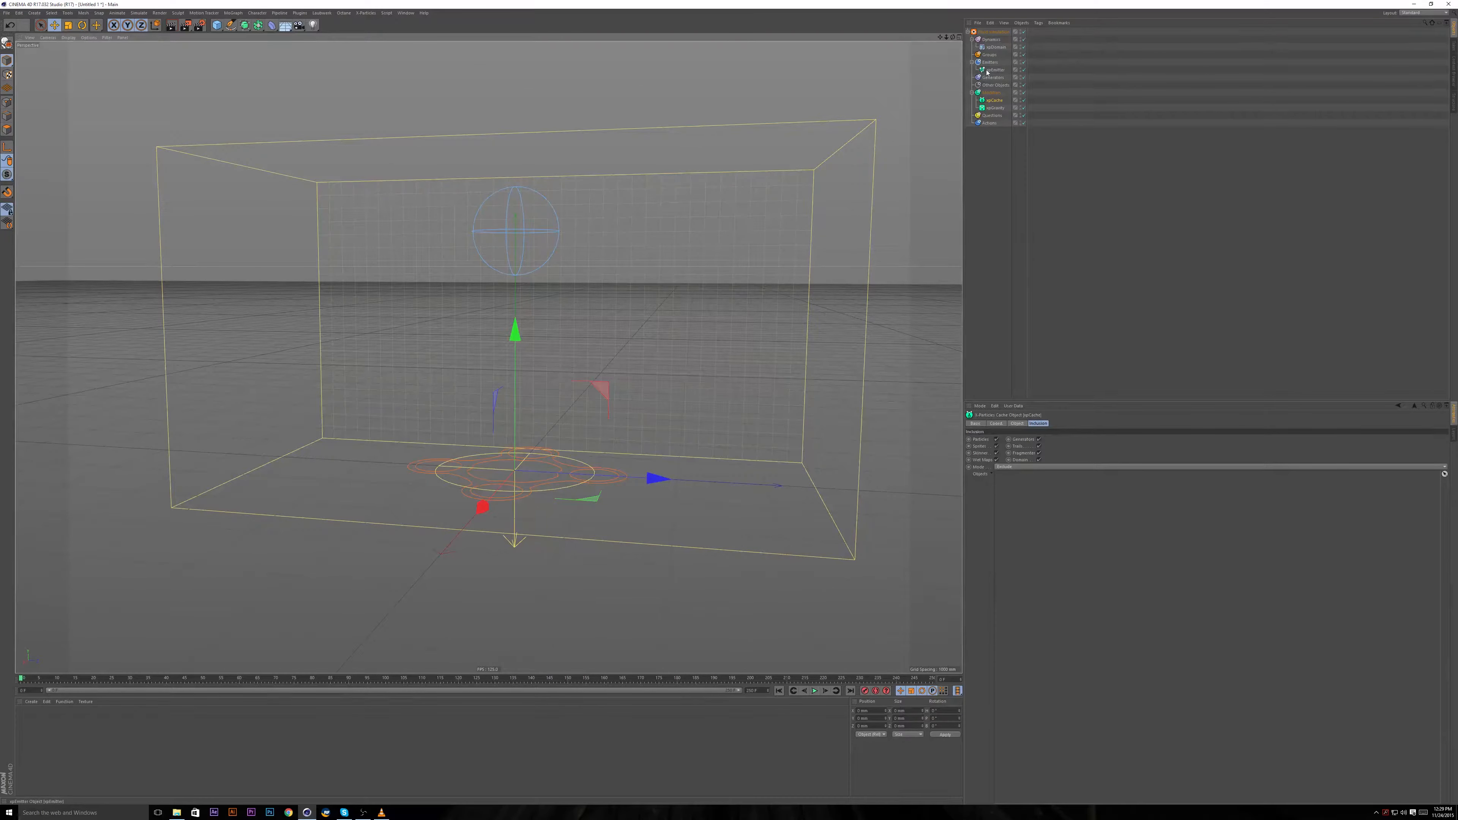
drag(990, 72, 1033, 493)
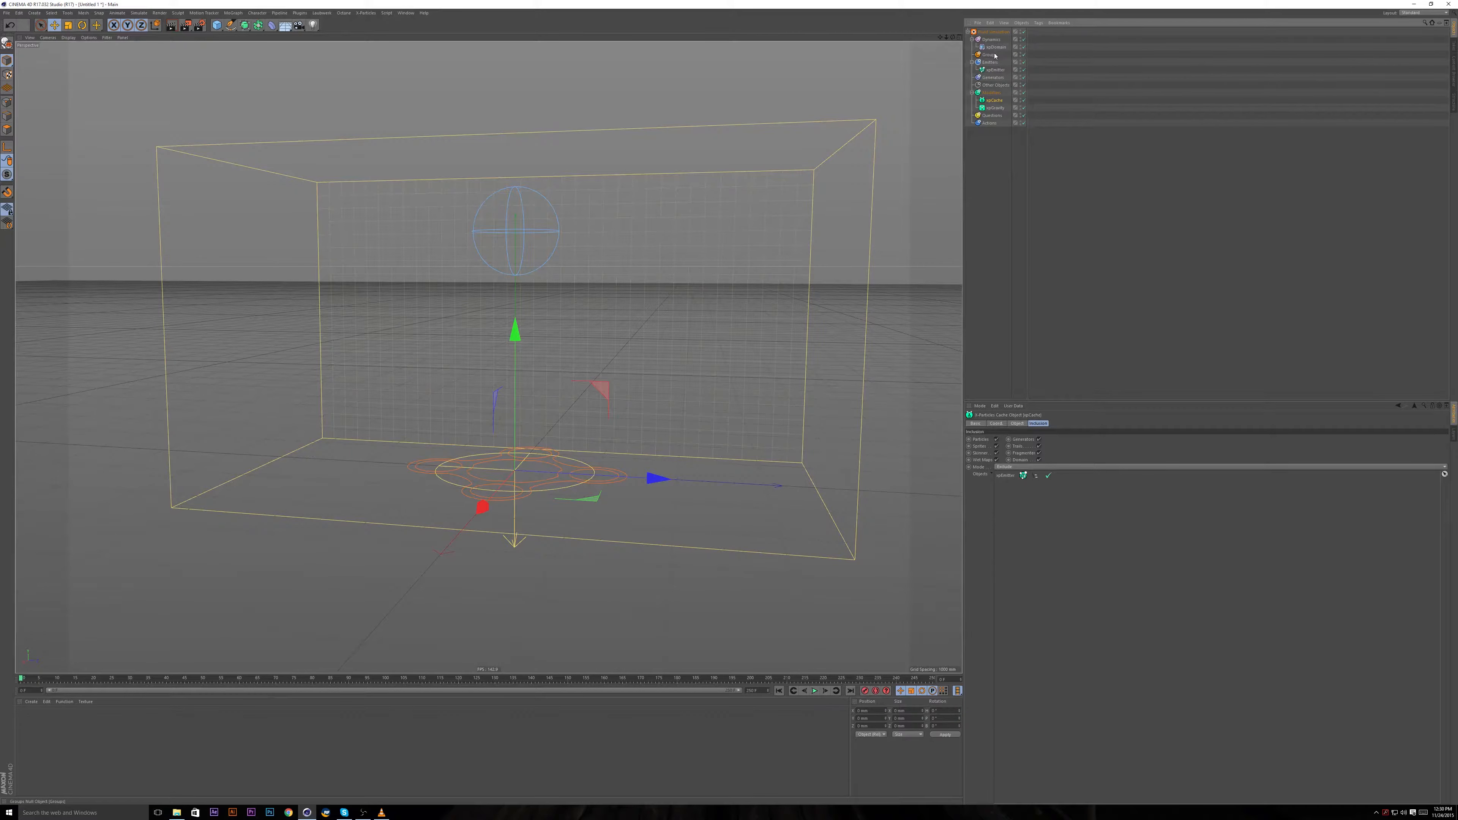
drag(994, 52, 1027, 487)
click(1010, 466)
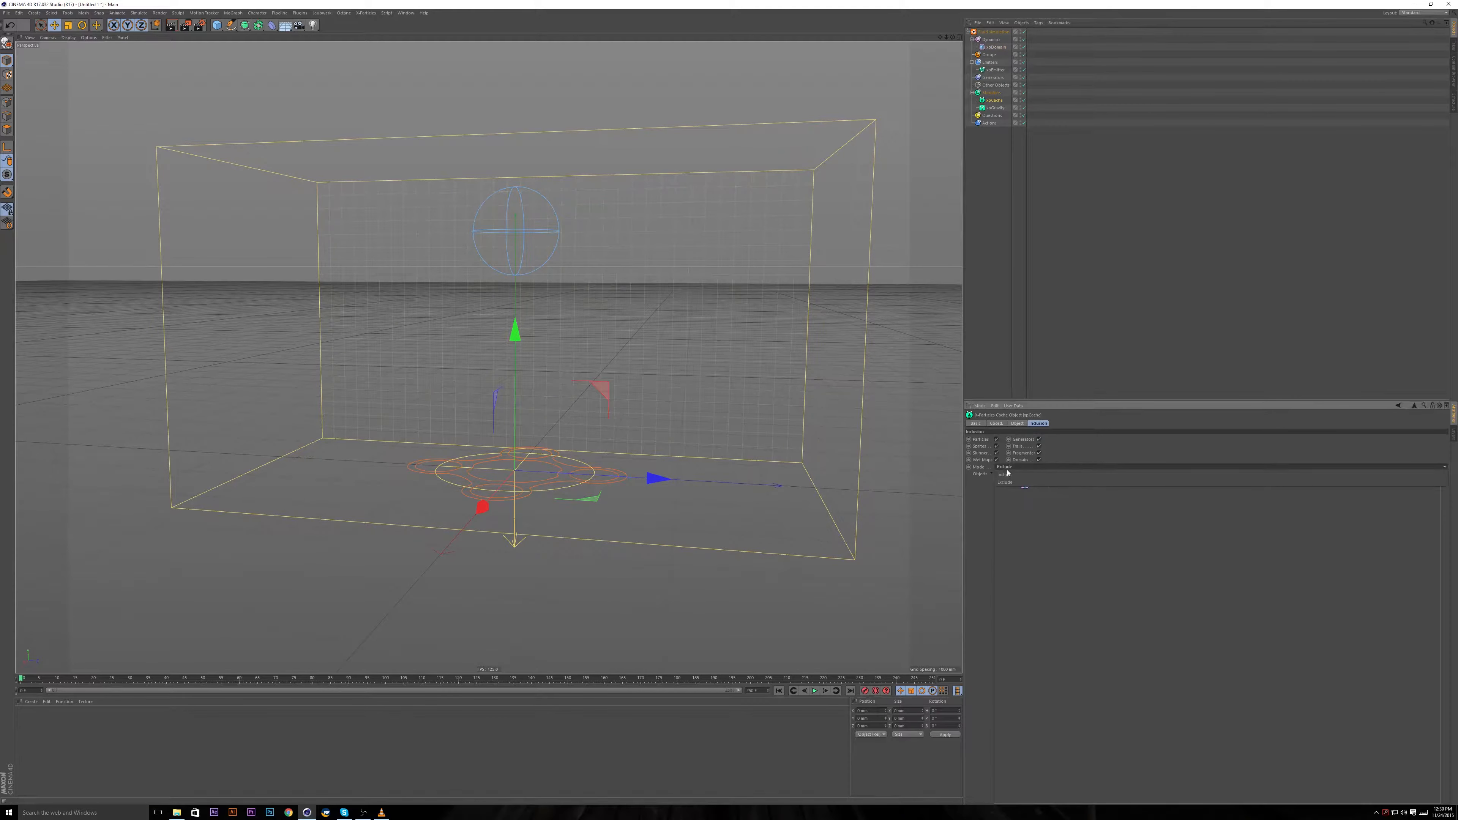
click(1012, 477)
drag(998, 110, 1033, 495)
alt+drag(833, 417, 717, 287)
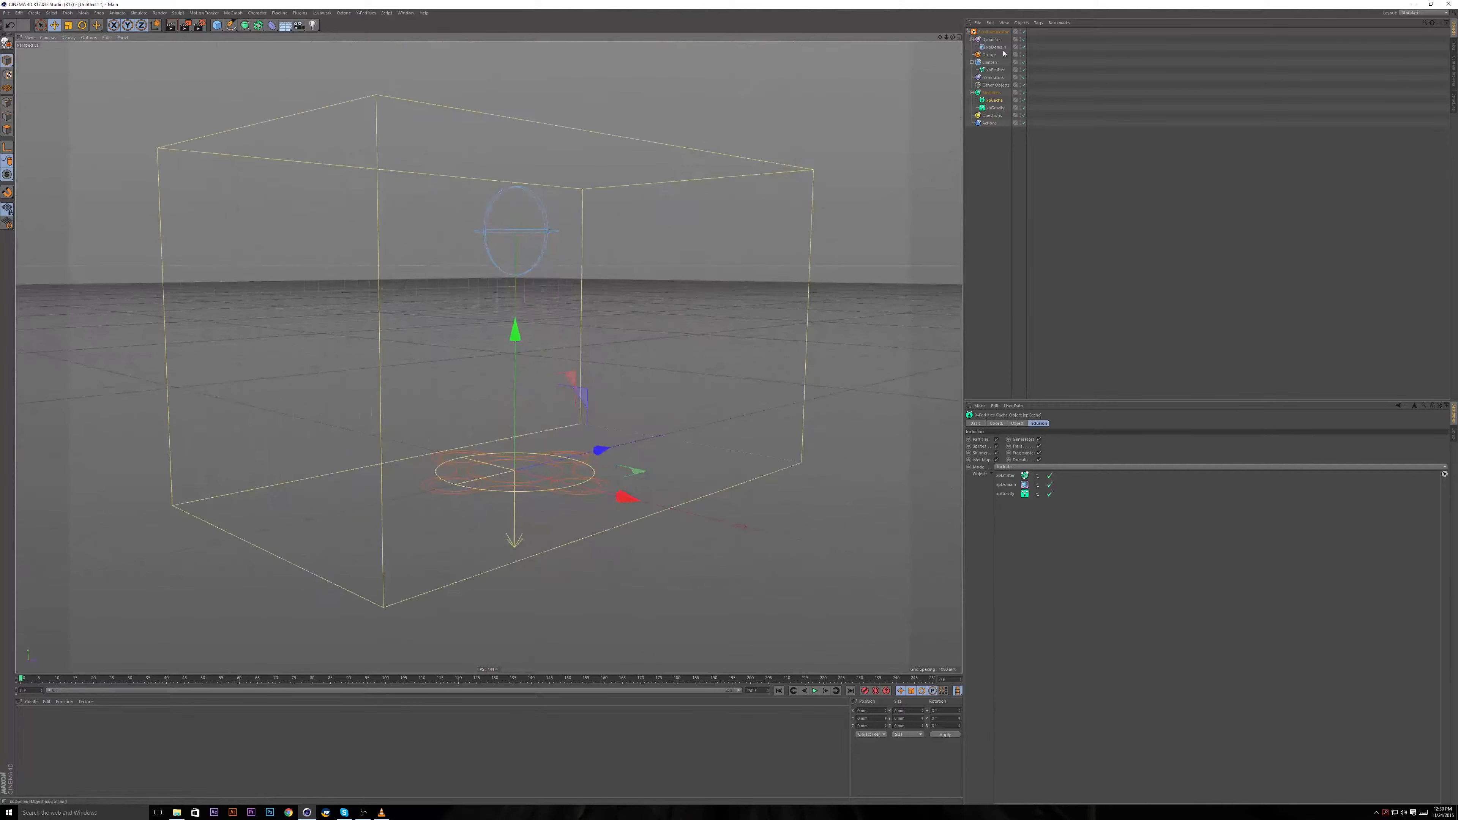
click(995, 32)
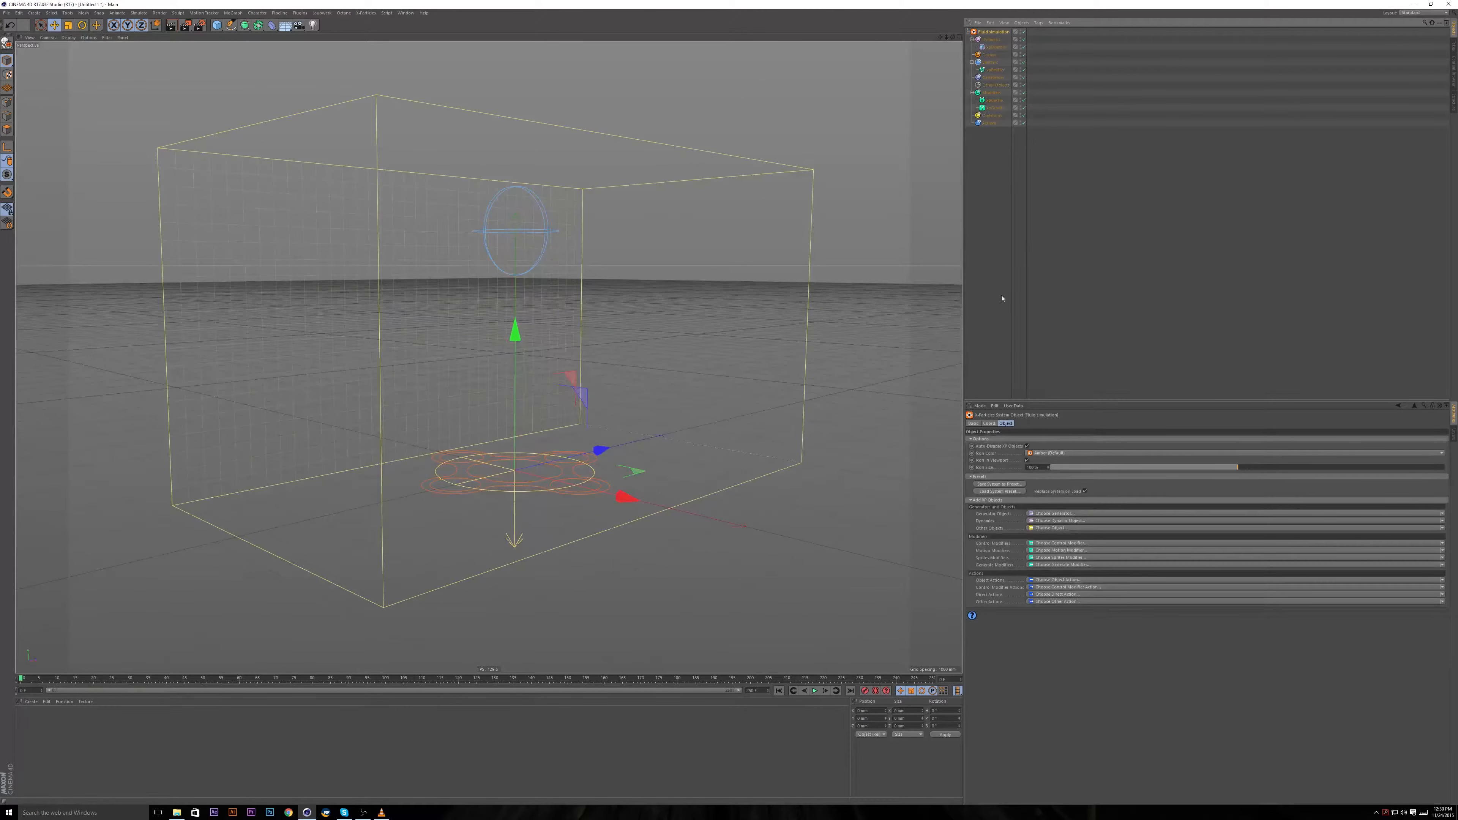
click(998, 70)
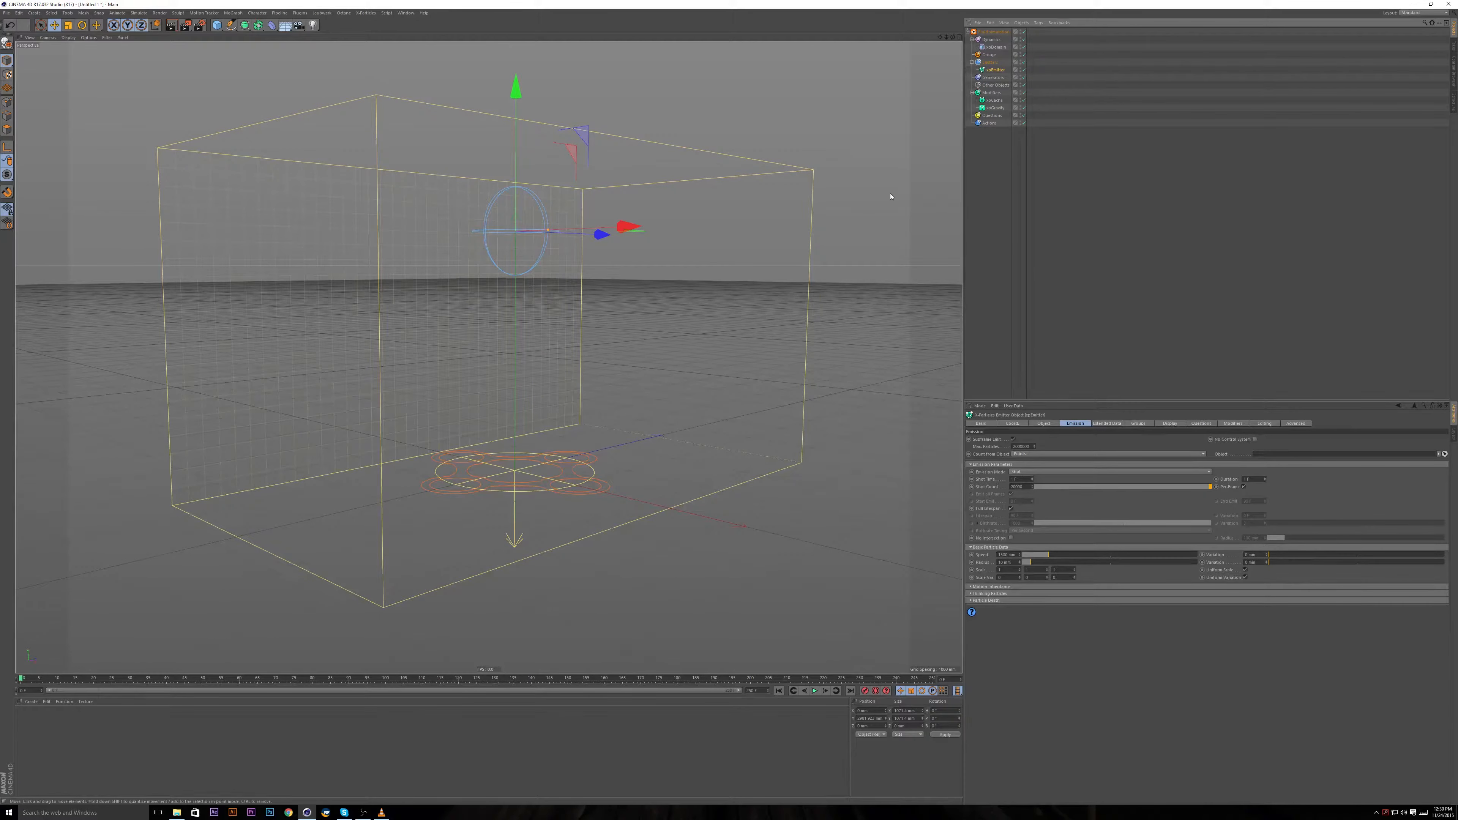
alt+drag(732, 351, 673, 249)
alt+drag(650, 403, 609, 362)
Set the X-Particles cache's storage folder to a new folder named tutorial inside the xp folder on the cache drive.
click(995, 101)
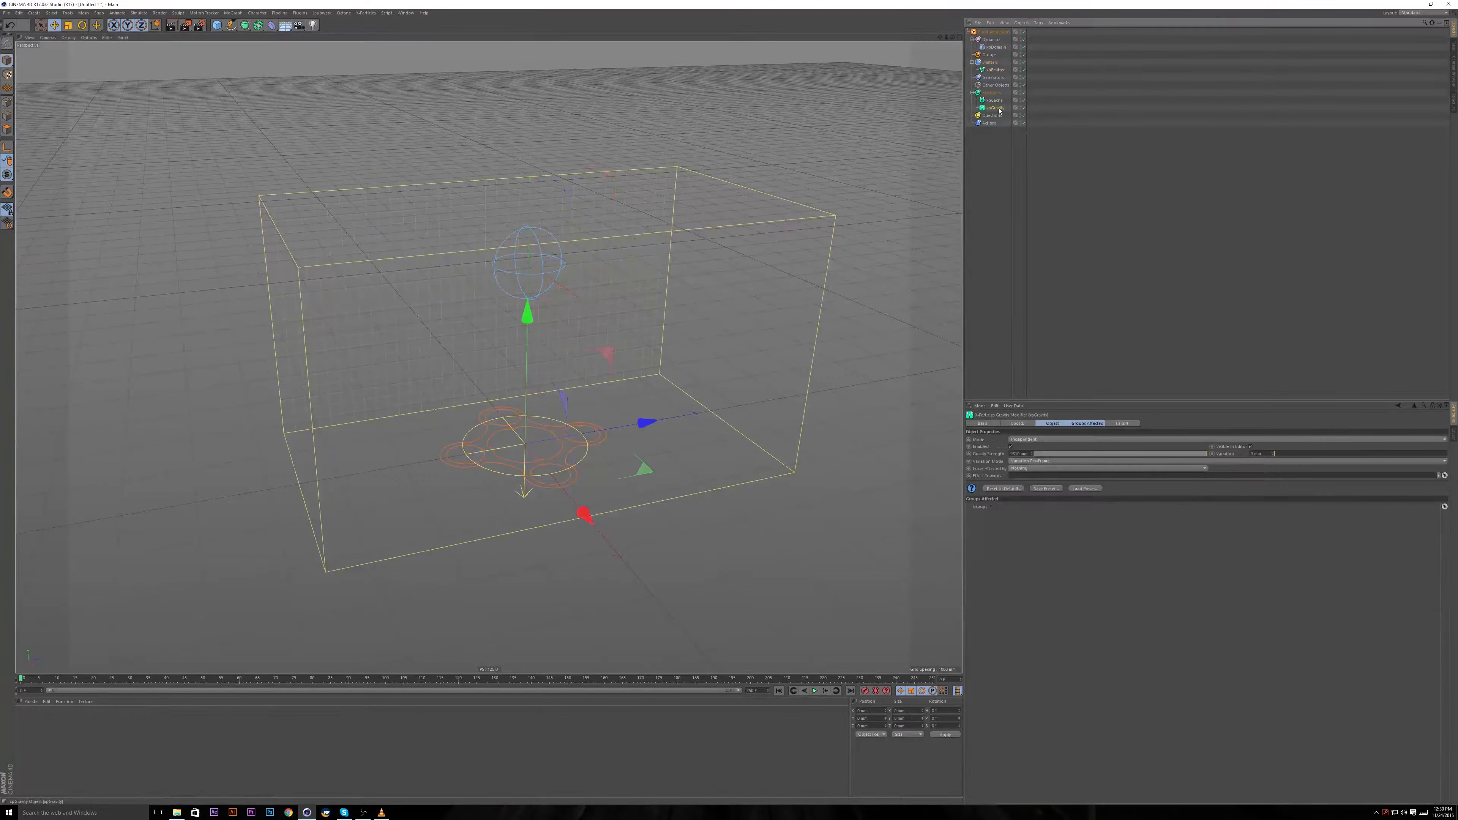
click(1037, 423)
click(1016, 424)
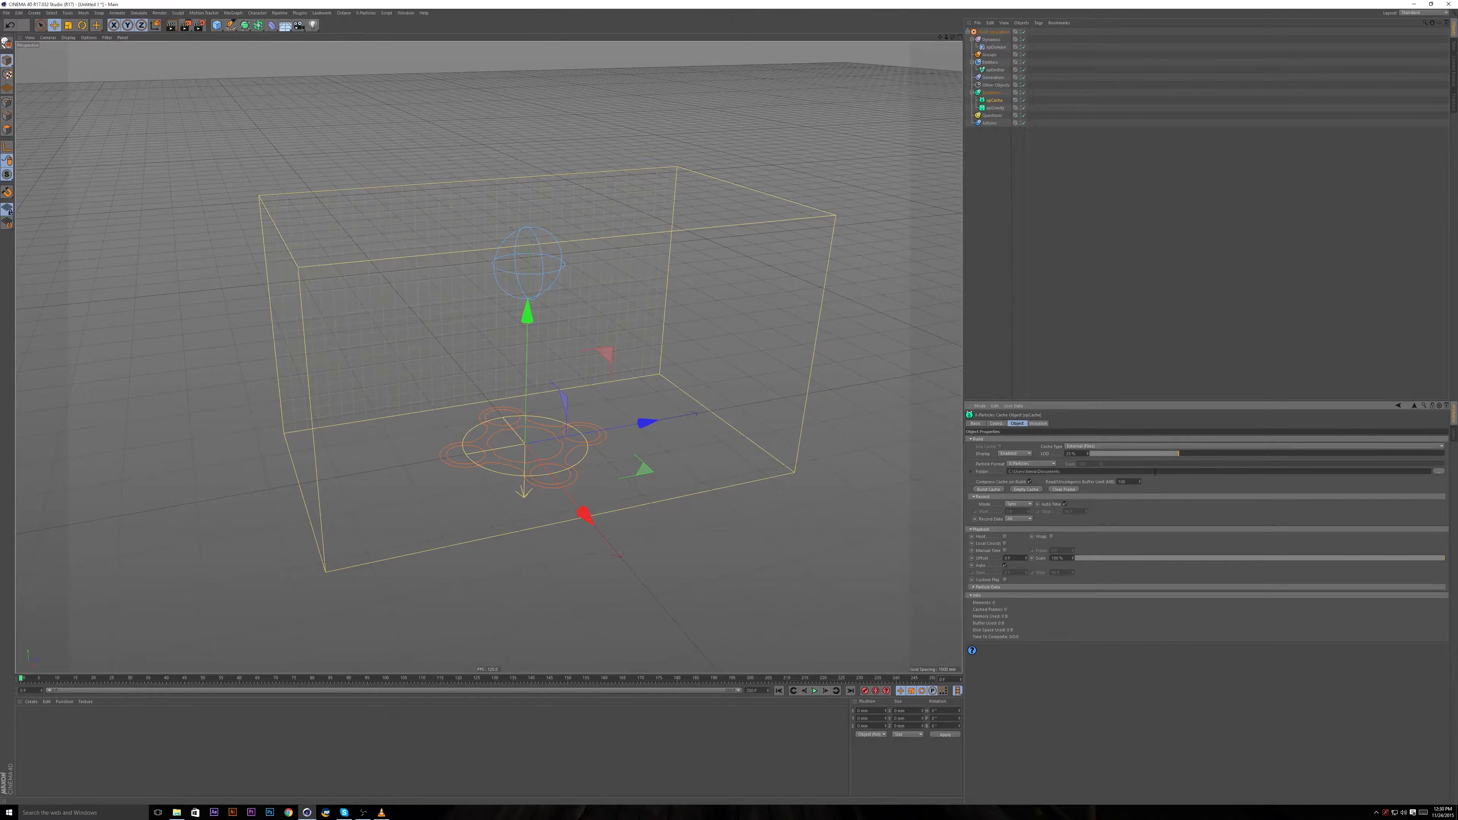
click(1436, 471)
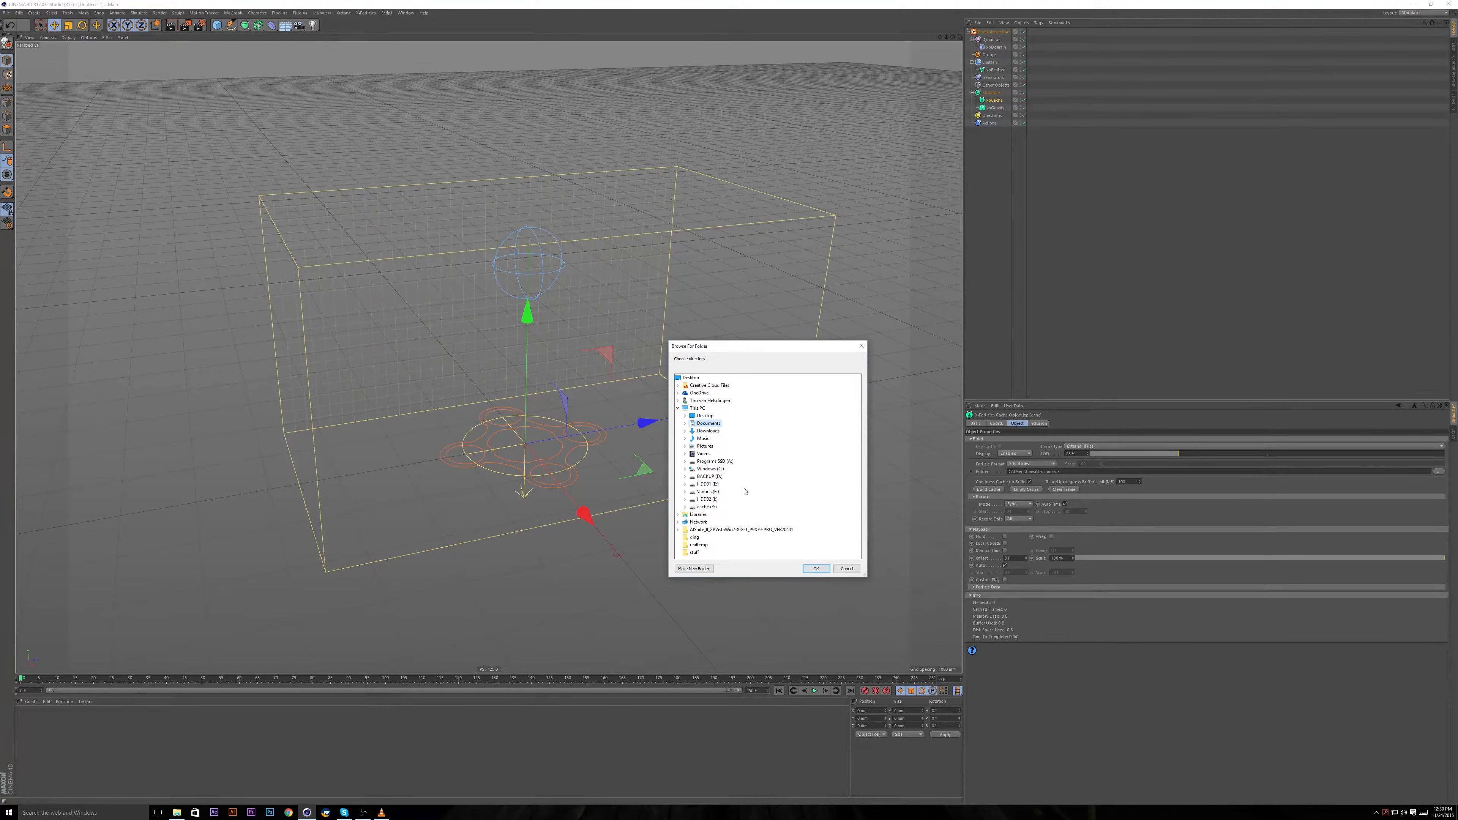
drag(737, 346, 680, 324)
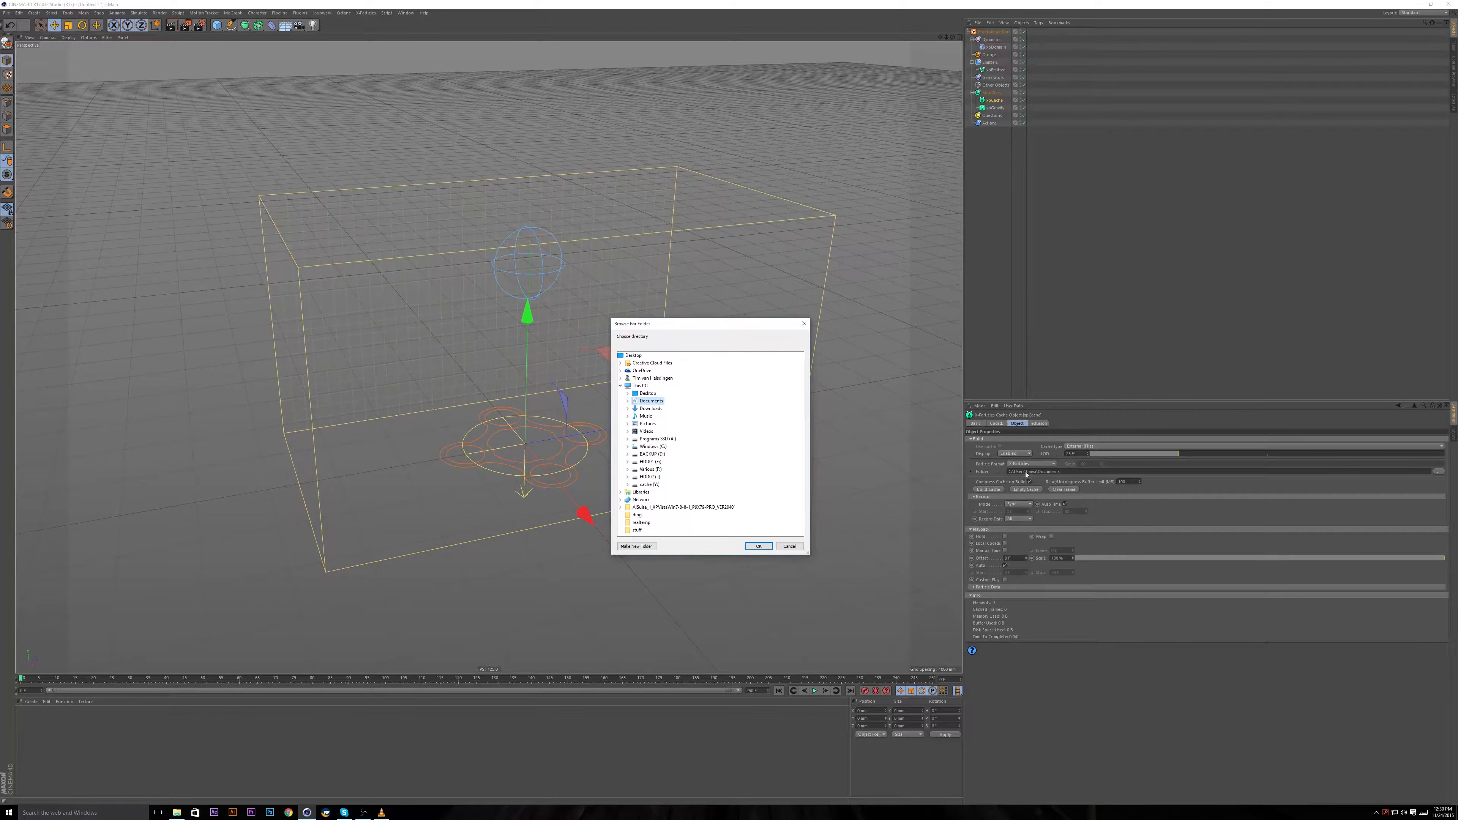
double_click(649, 484)
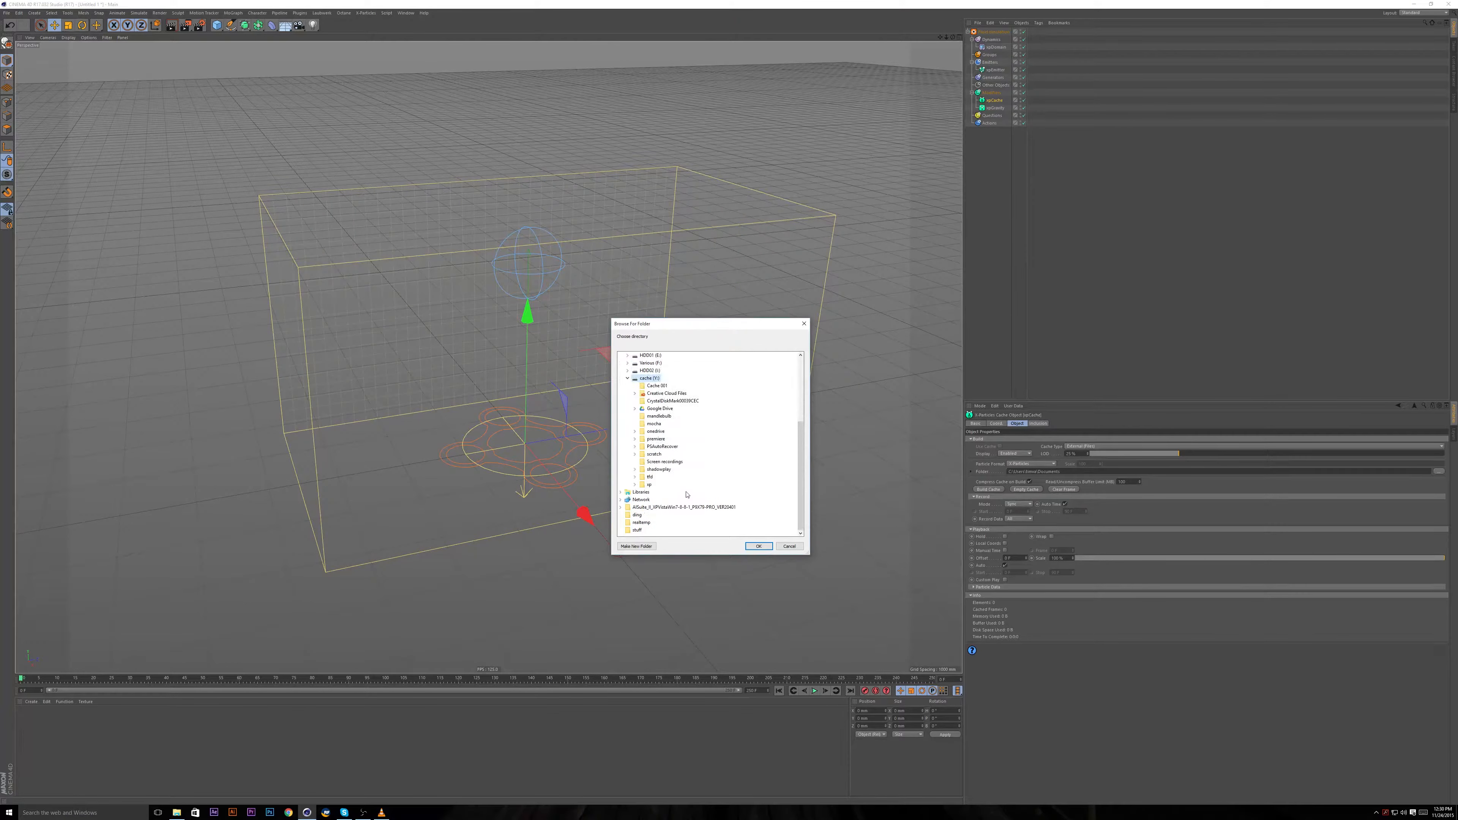
double_click(648, 485)
click(637, 546)
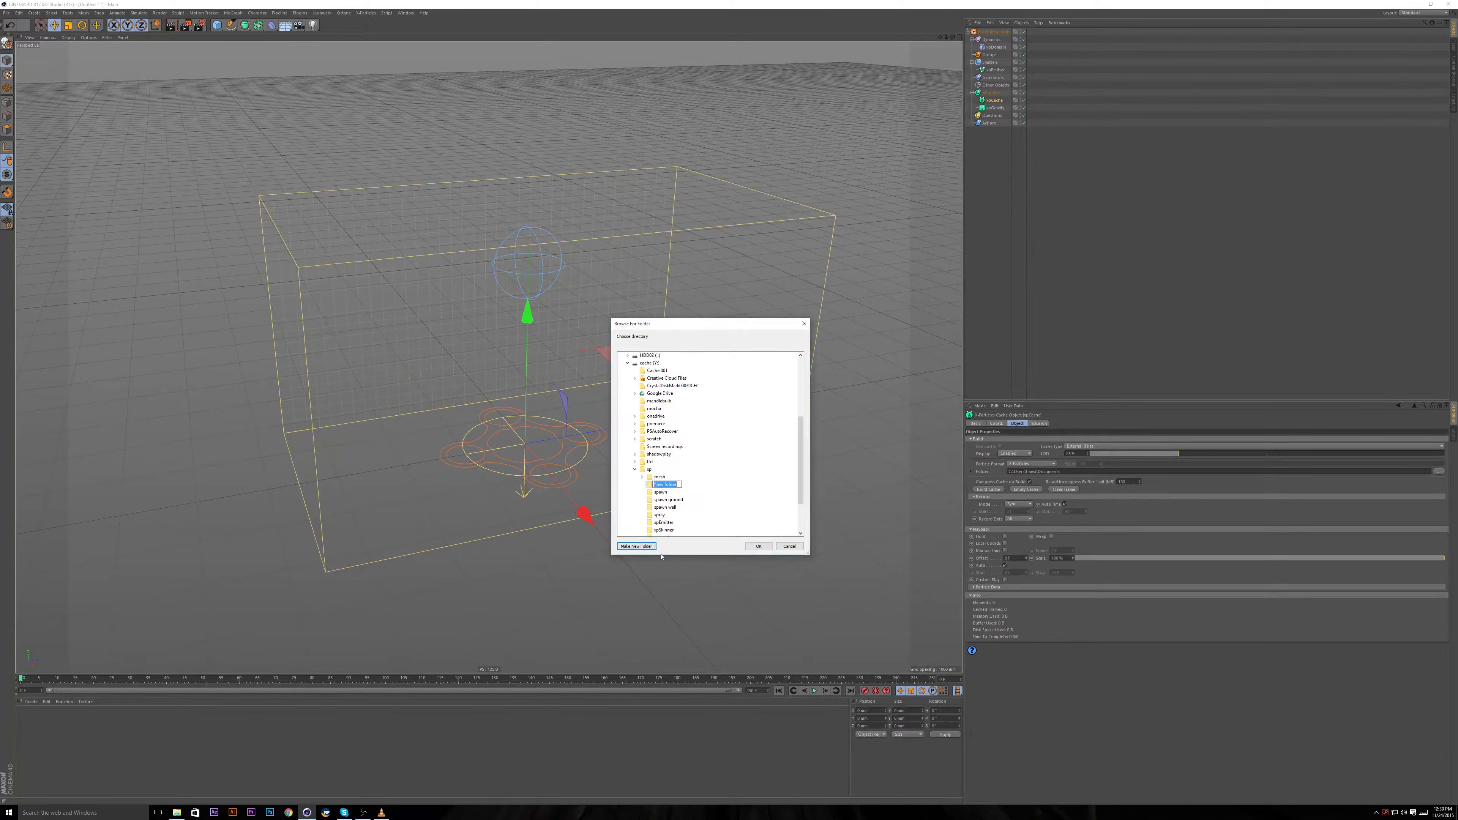
text(tutorial)
key(Return)
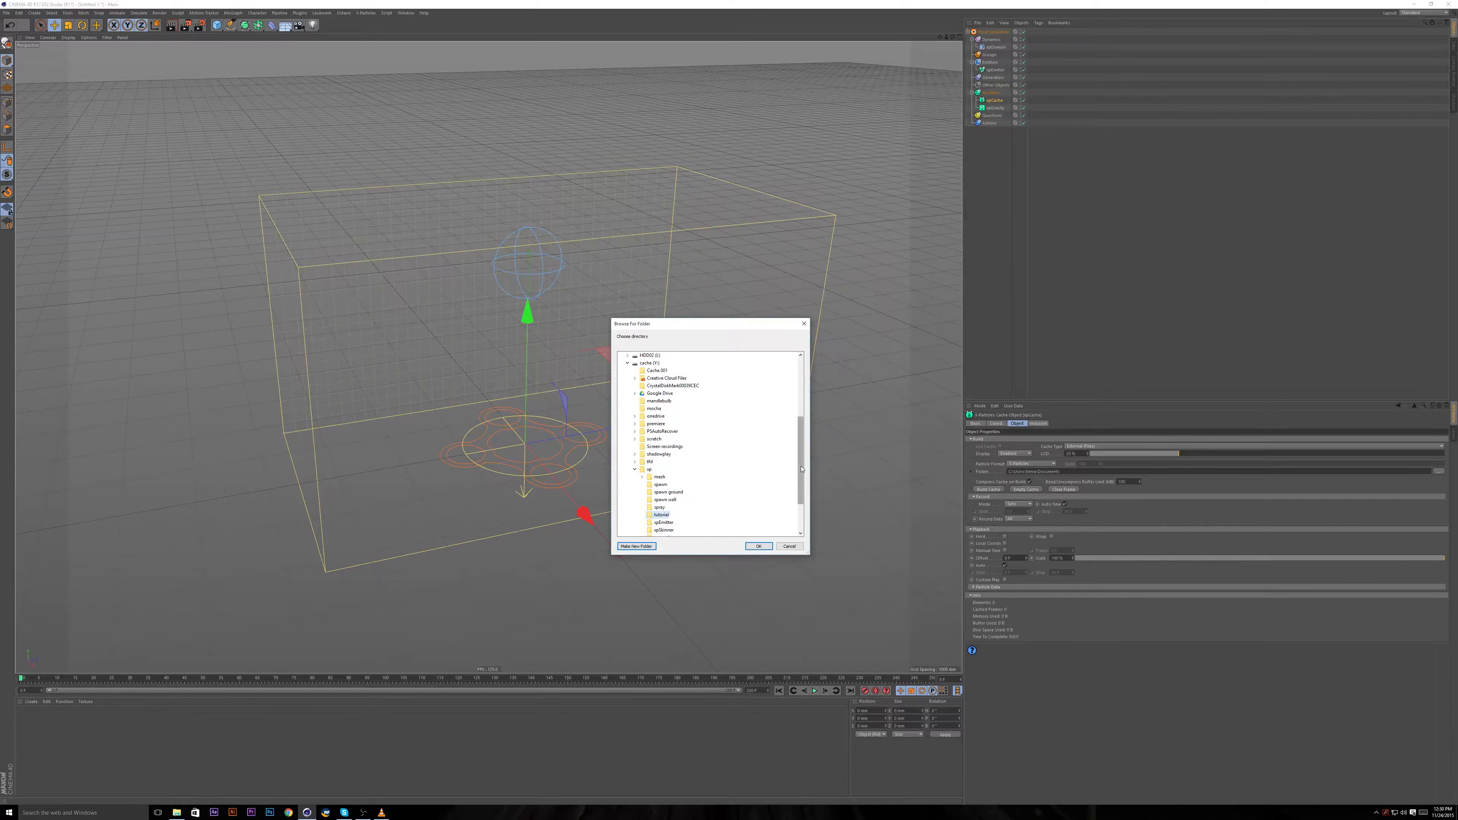
click(759, 546)
Play the uncached simulation from a new viewing angle to check its playback speed, ending at the first frame.
alt+drag(623, 427, 571, 454)
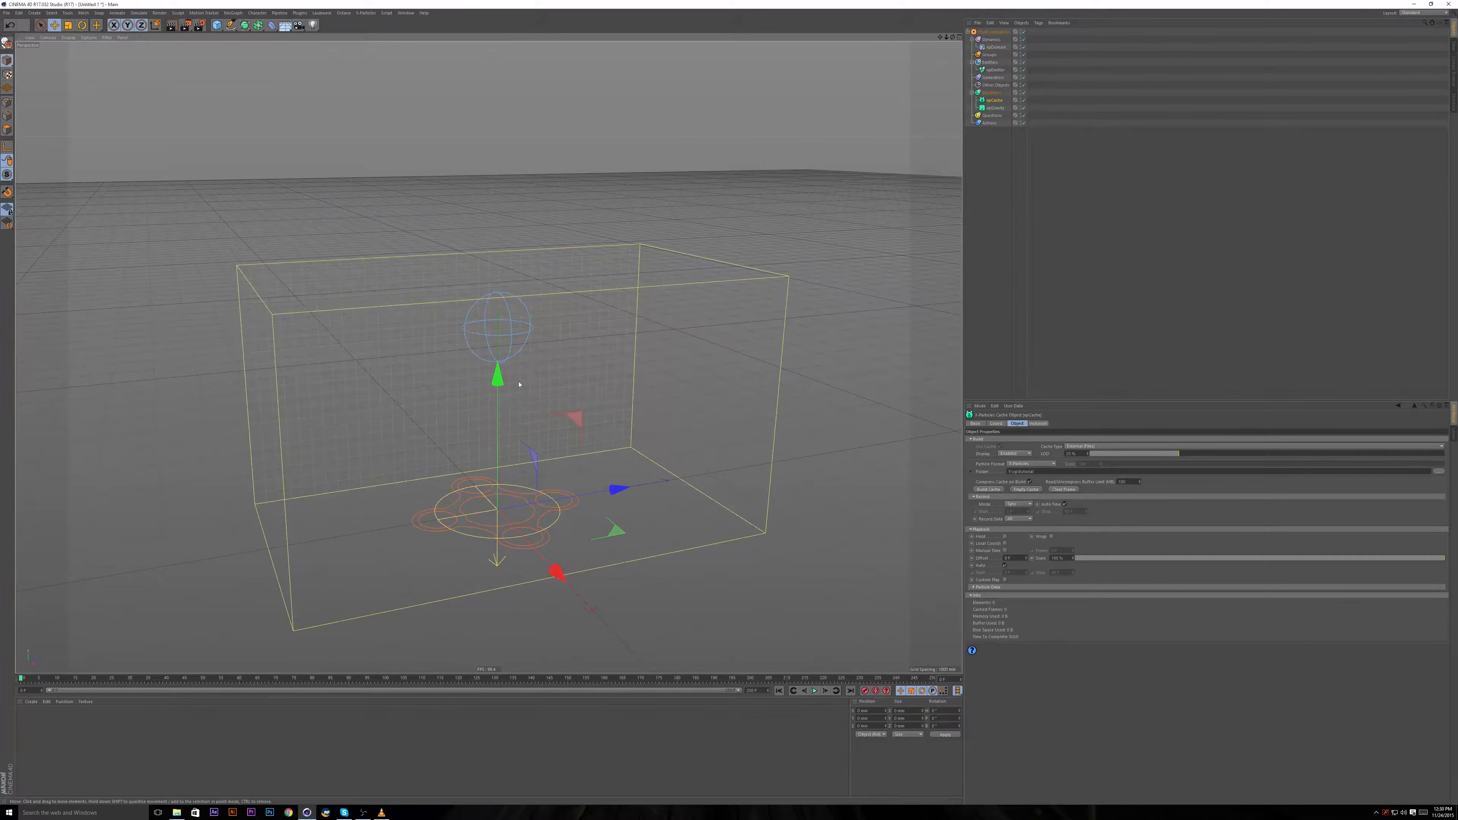
alt+drag(519, 384, 450, 296)
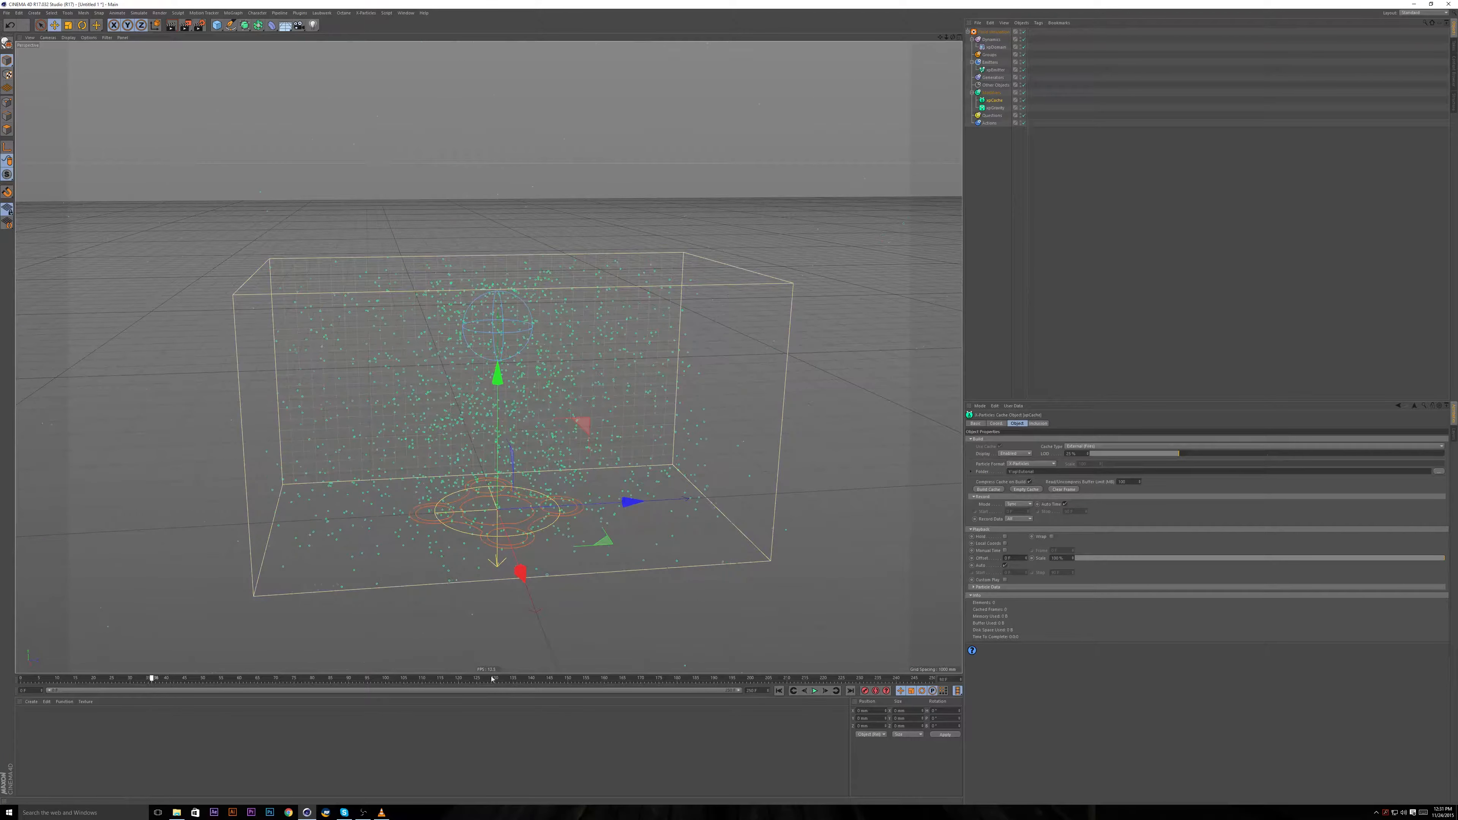
click(779, 691)
key(F8)
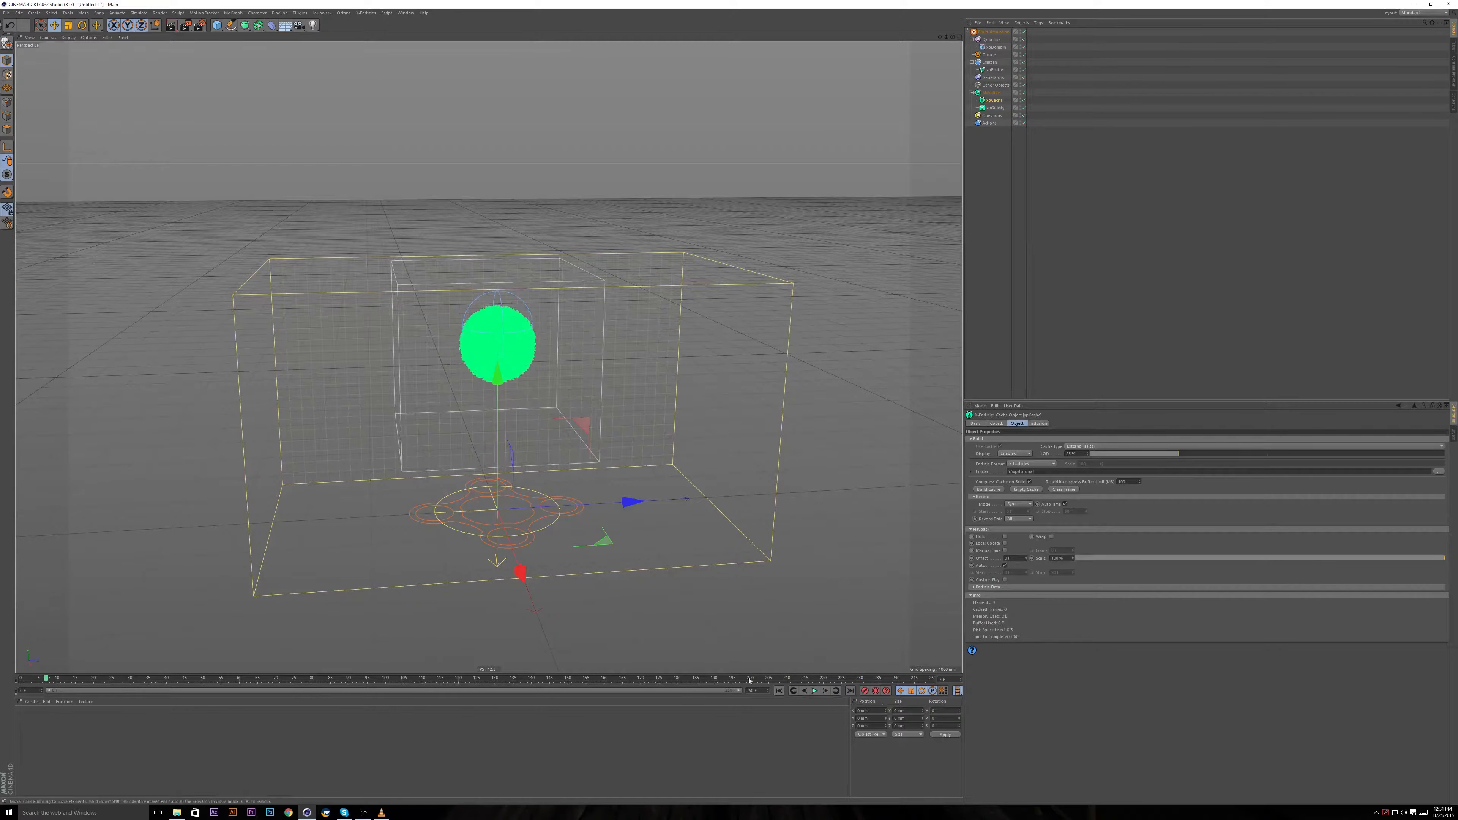
click(779, 691)
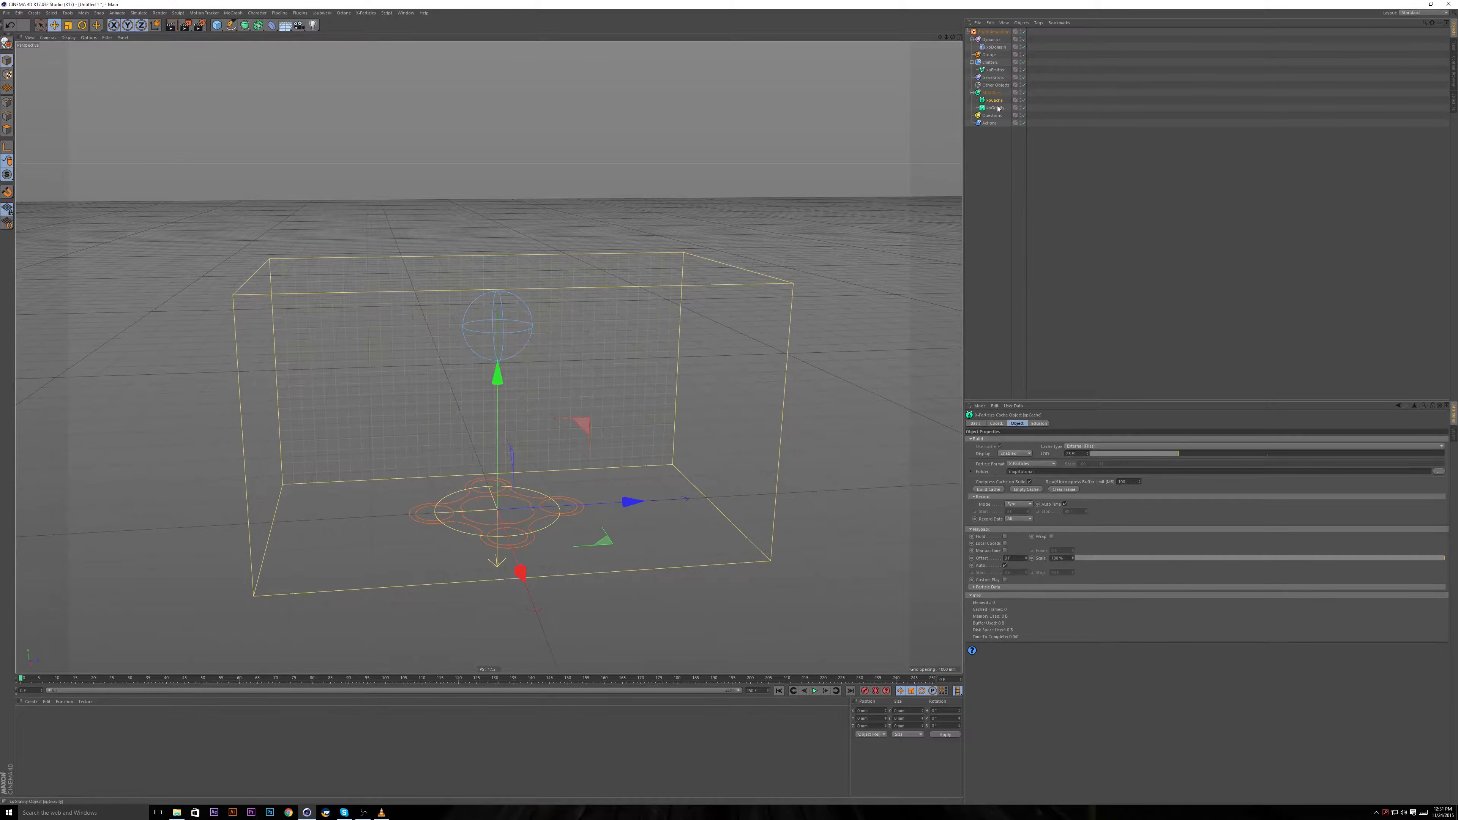
Build the particle cache for the simulation and scrub through the timeline to review the cached splash.
click(987, 490)
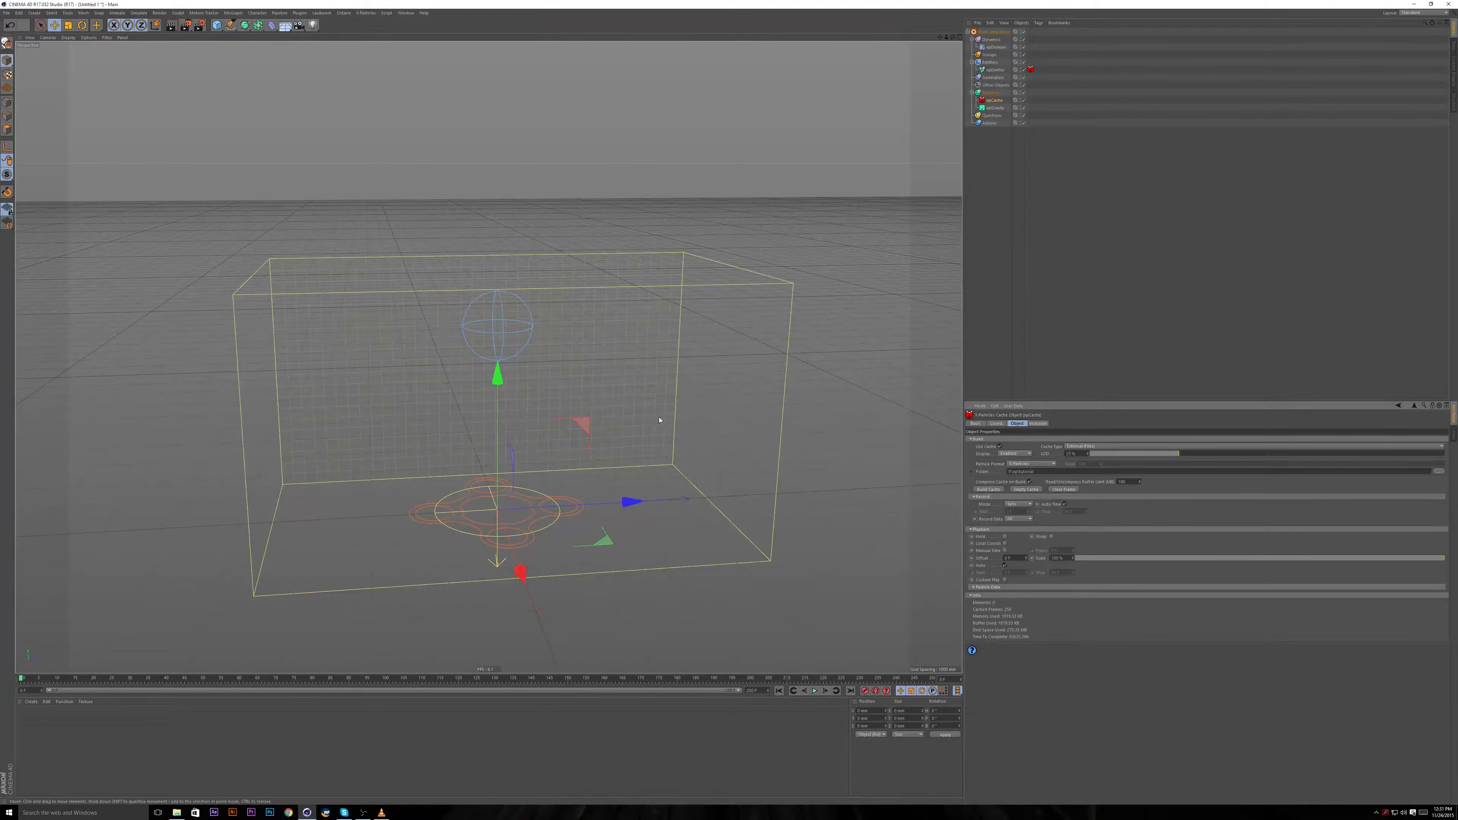
drag(306, 681, 24, 681)
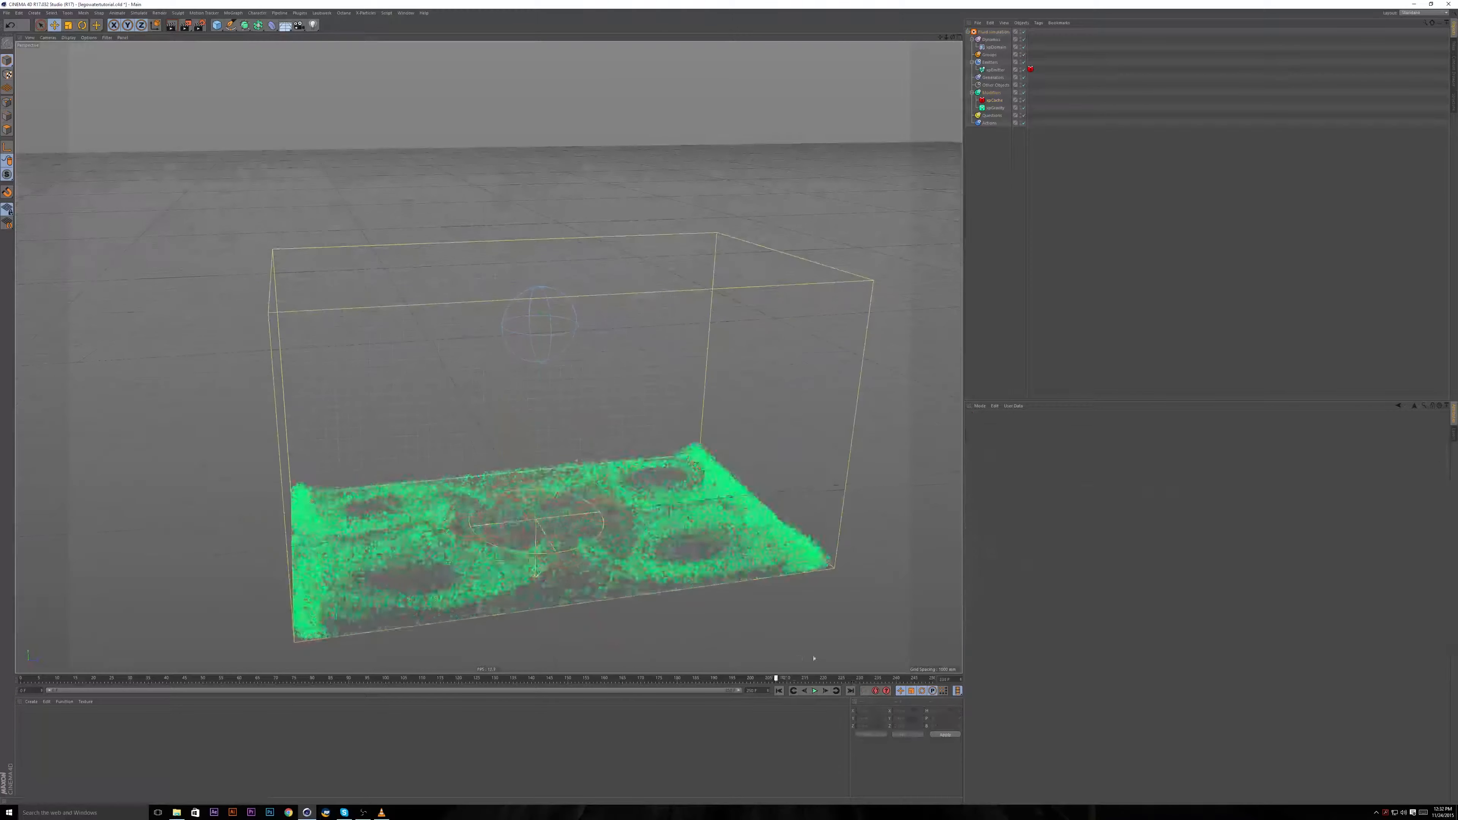
drag(814, 658, 174, 678)
Limit the emitter's maximum number of particles to 35000.
click(994, 69)
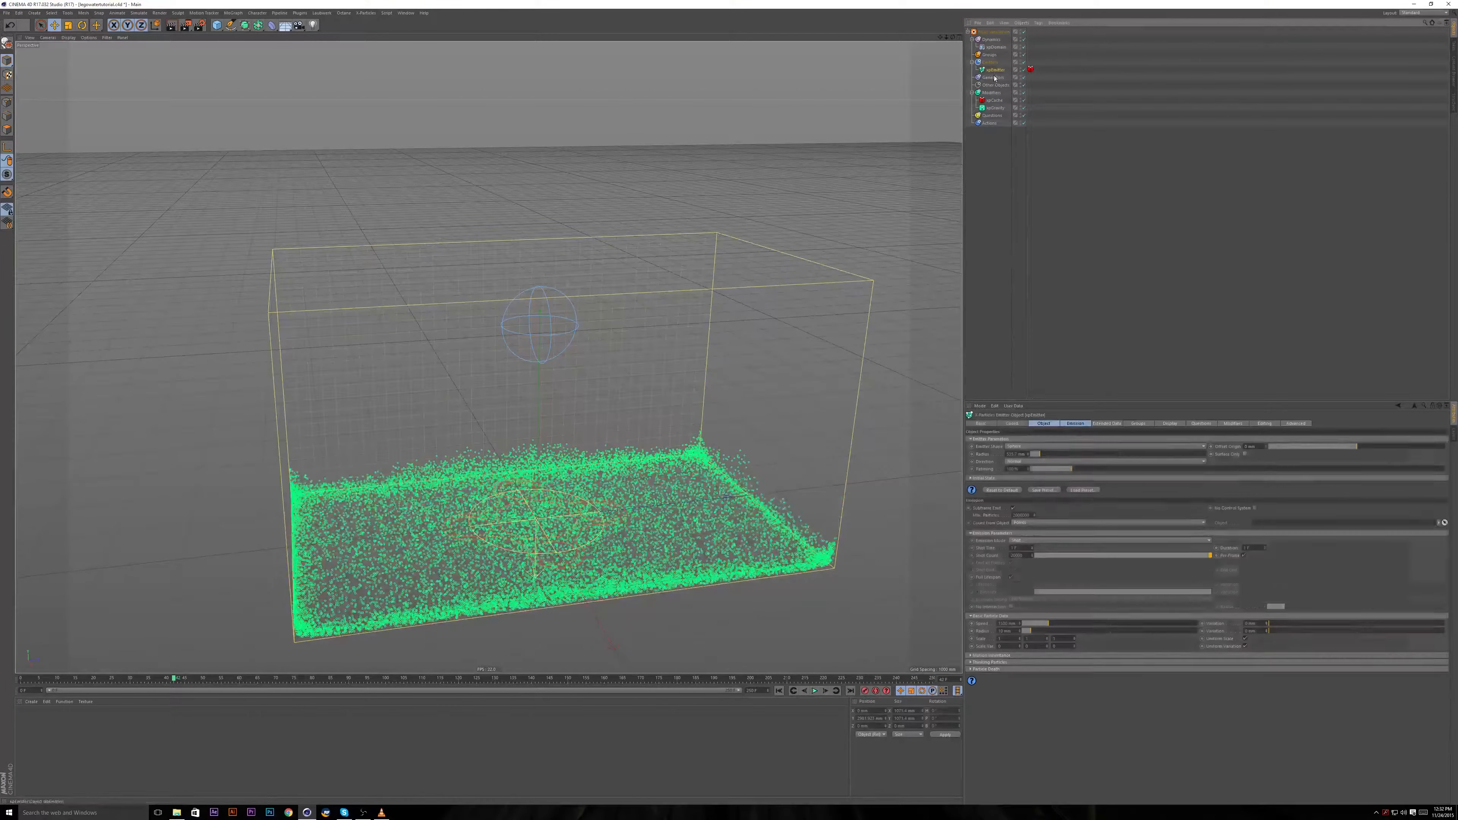
double_click(1021, 514)
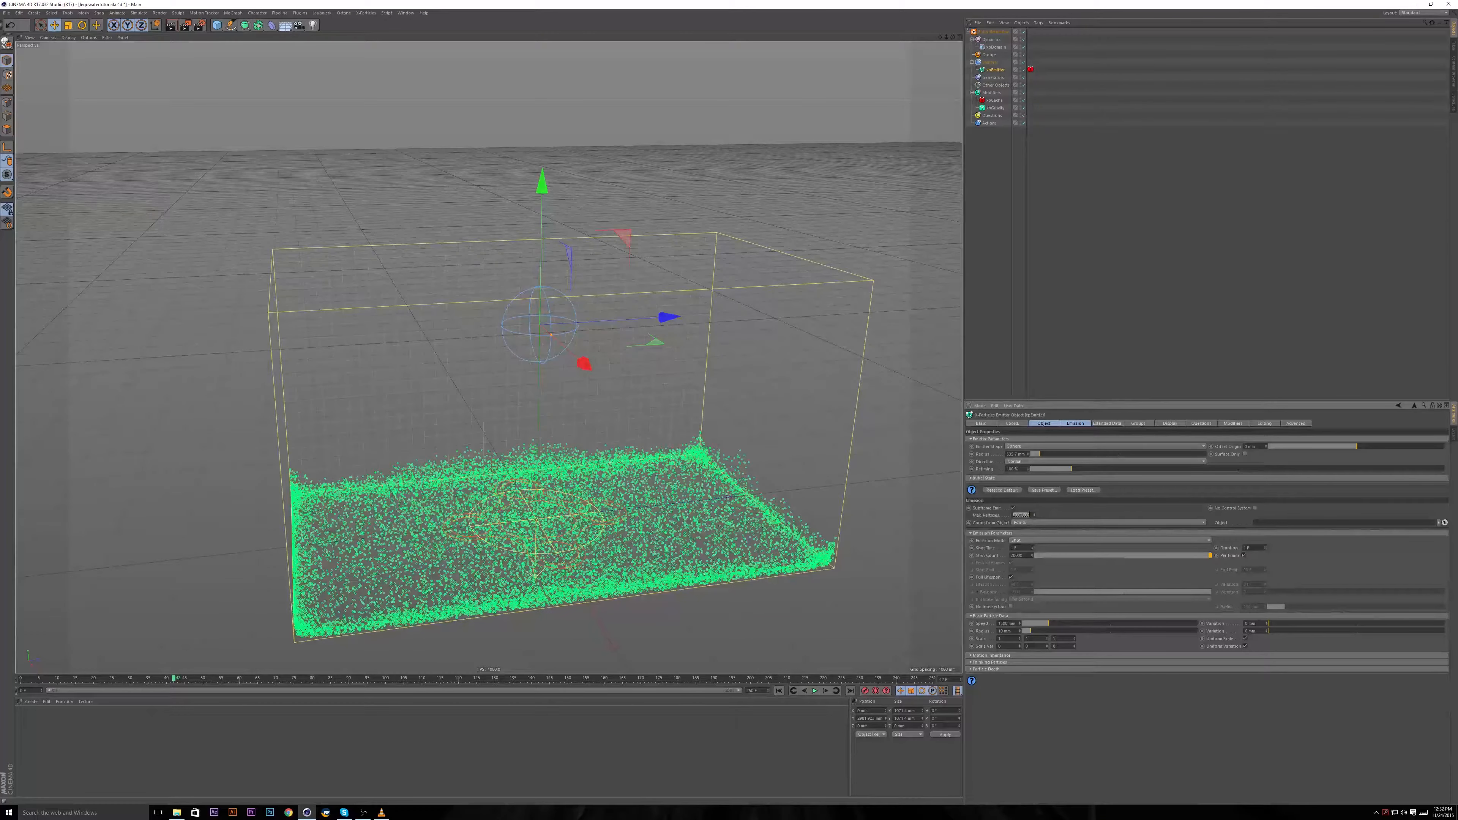
text(35000)
key(Return)
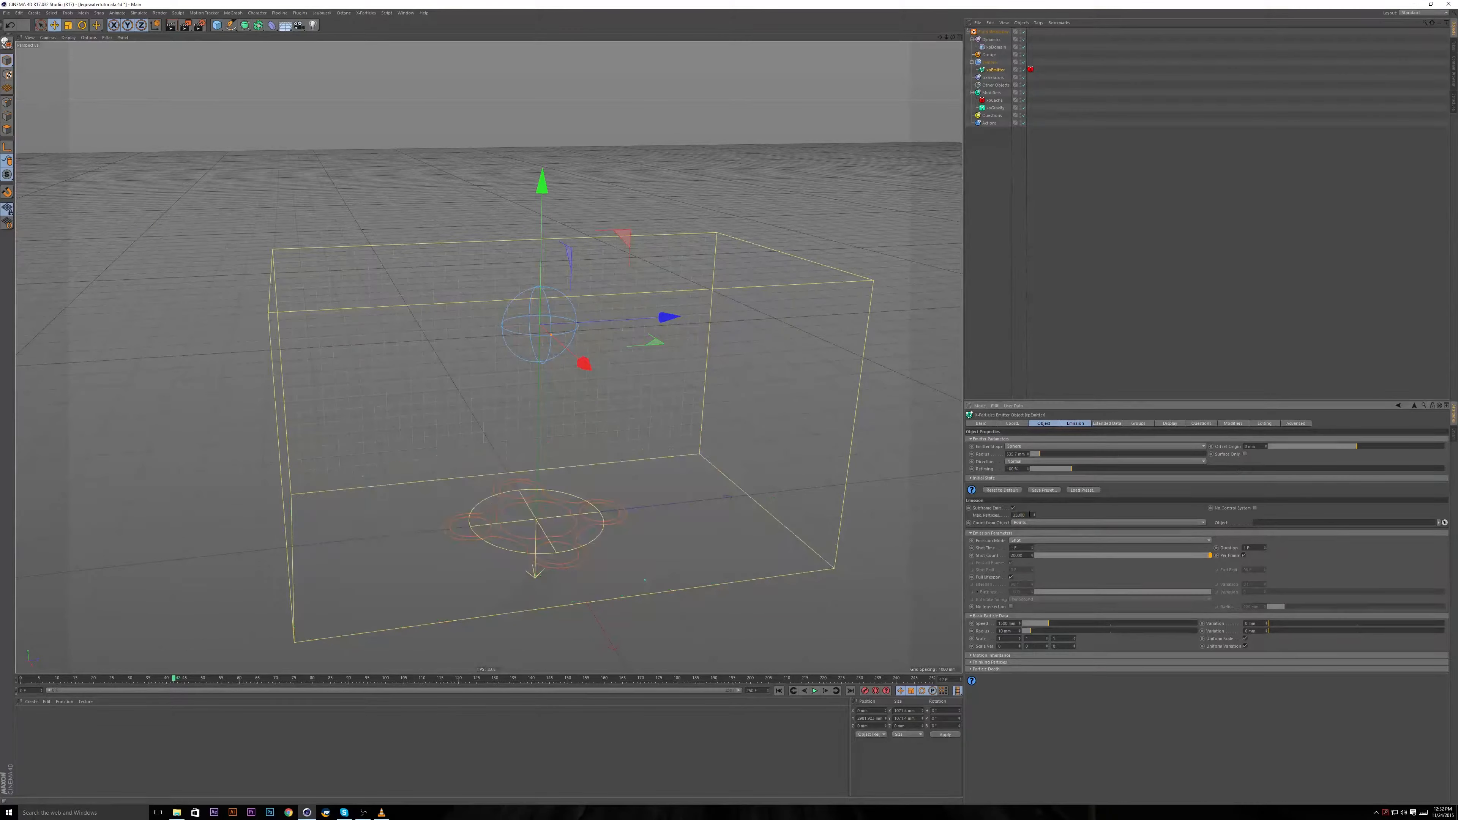
Rebuild the X-Particles cache, overwriting the existing cache files.
click(993, 100)
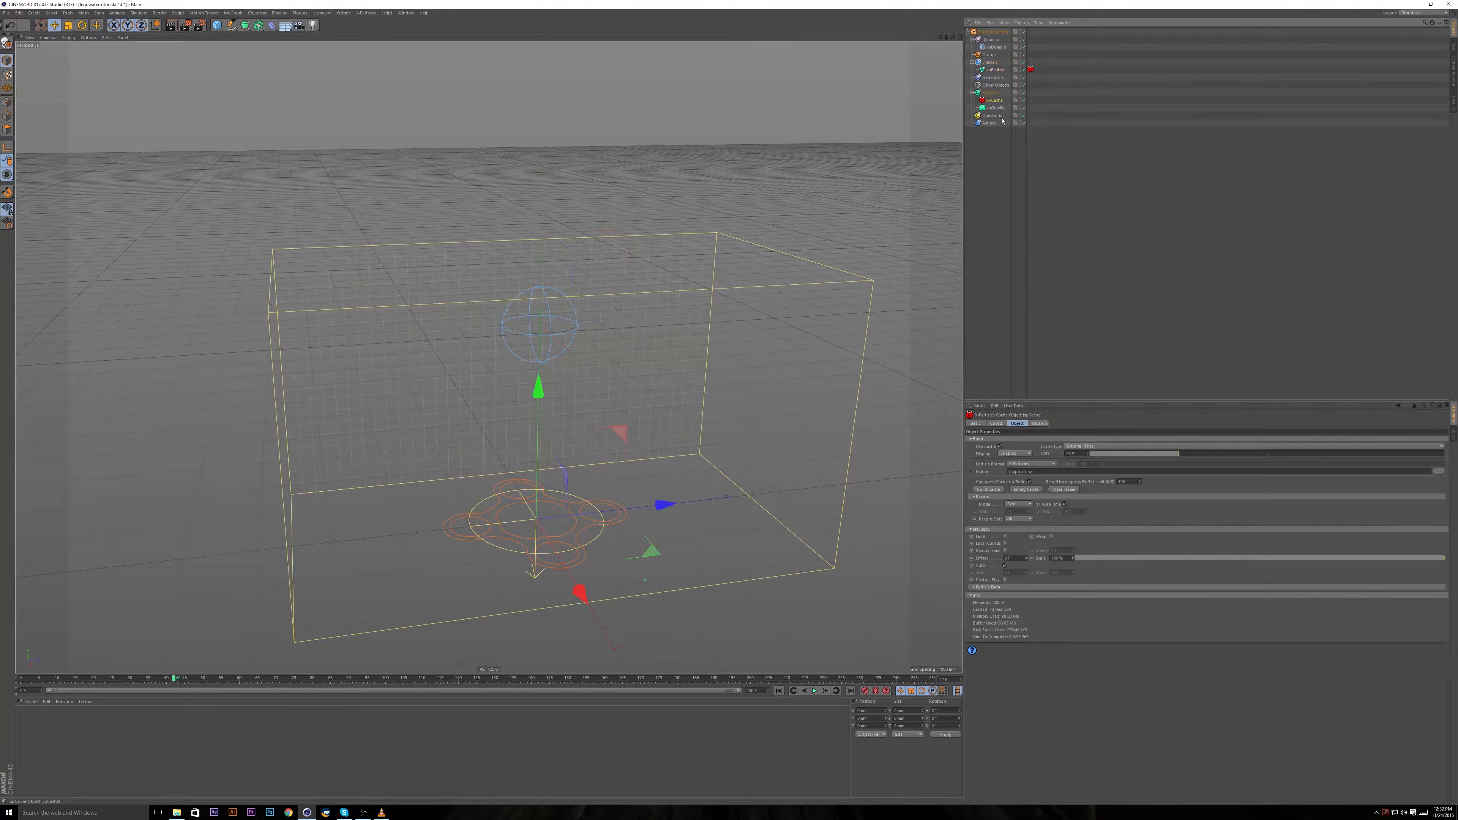
click(993, 489)
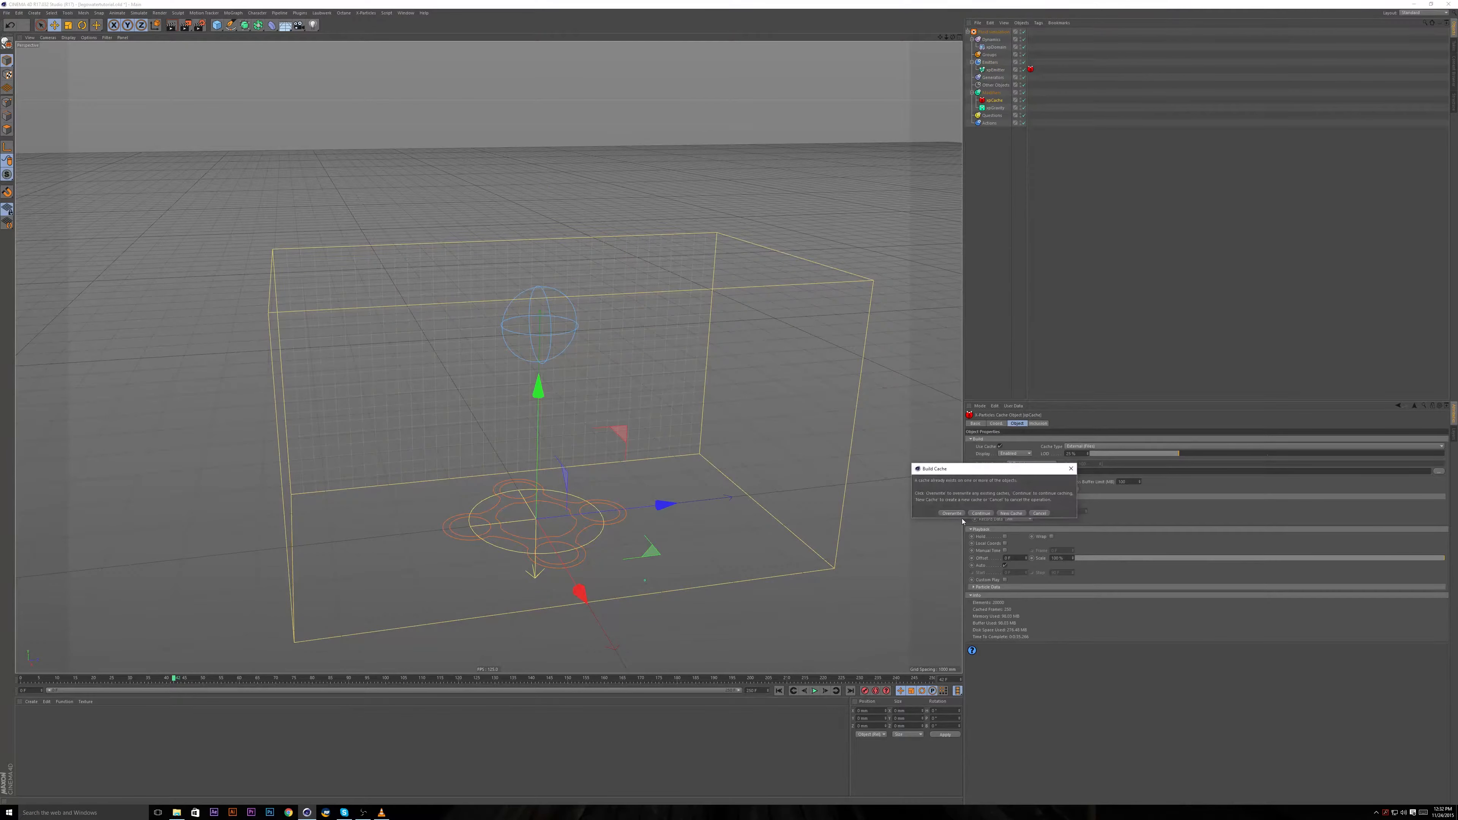
click(951, 513)
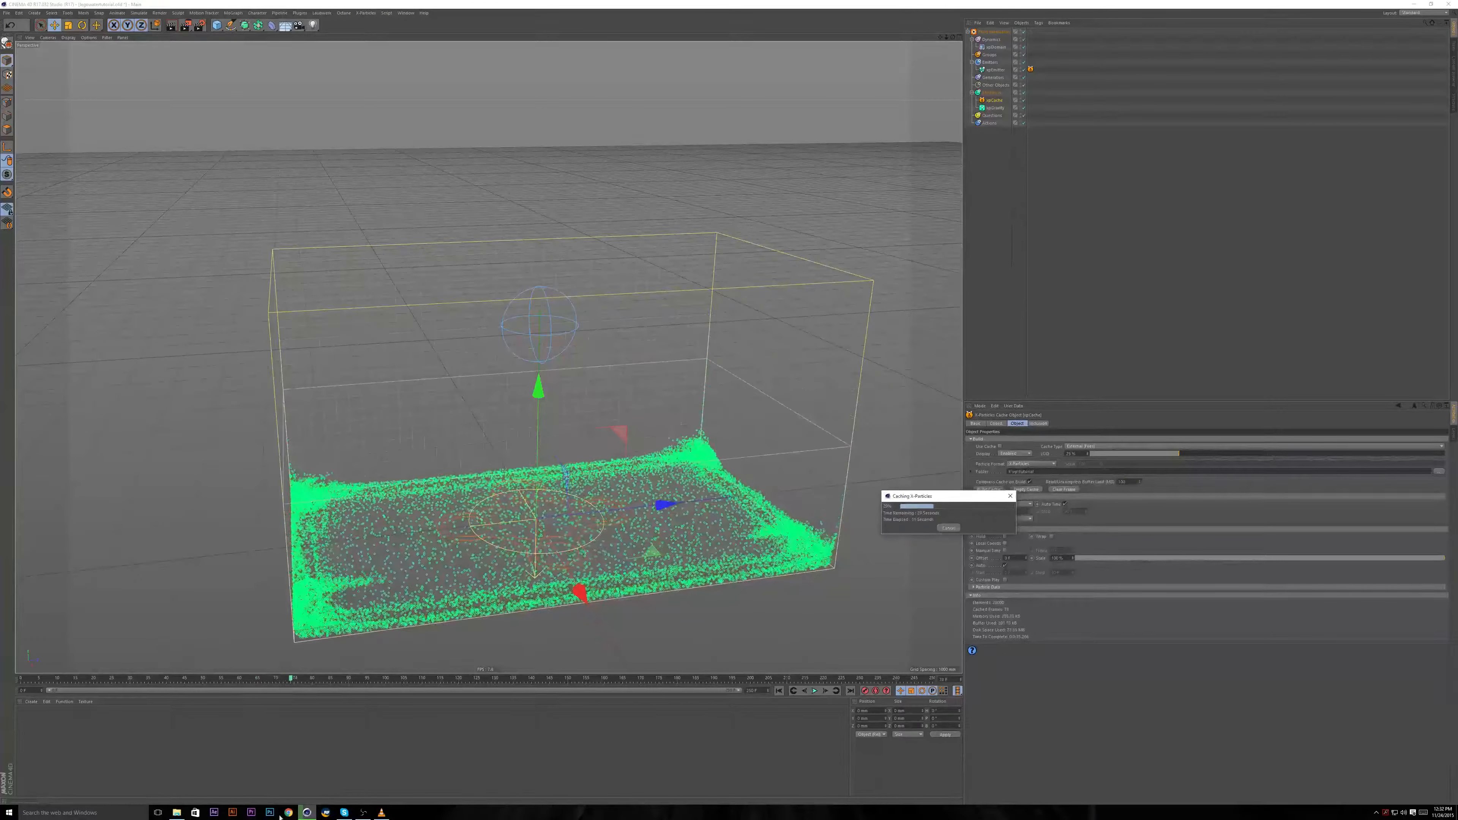
Switch to VLC media player and play lego-water.mp4 with pauses to study how the Lego water splashes, then minimize the player.
click(381, 812)
key(space)
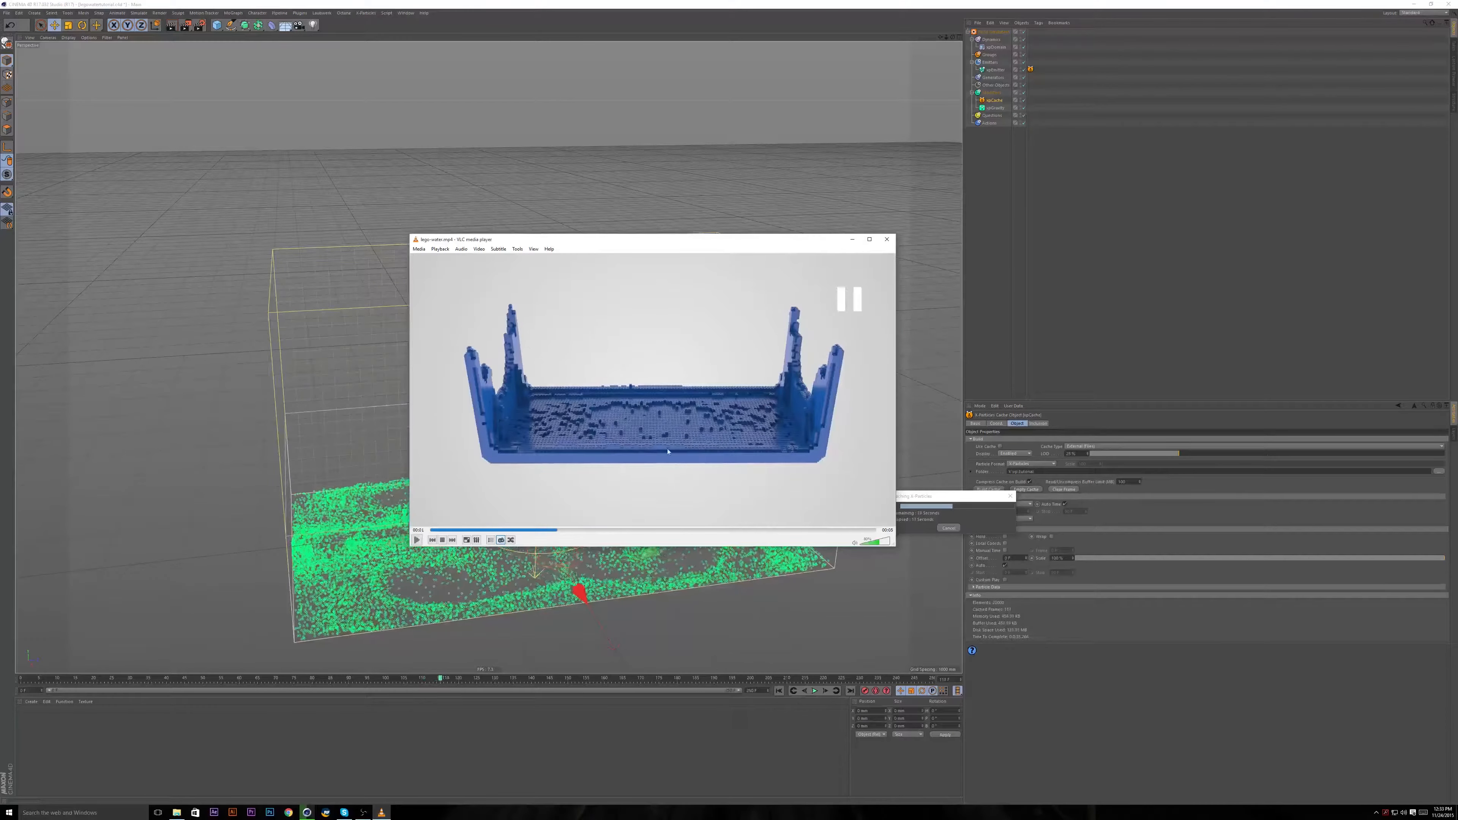
key(space)
key(space)
key(space)
key(space)
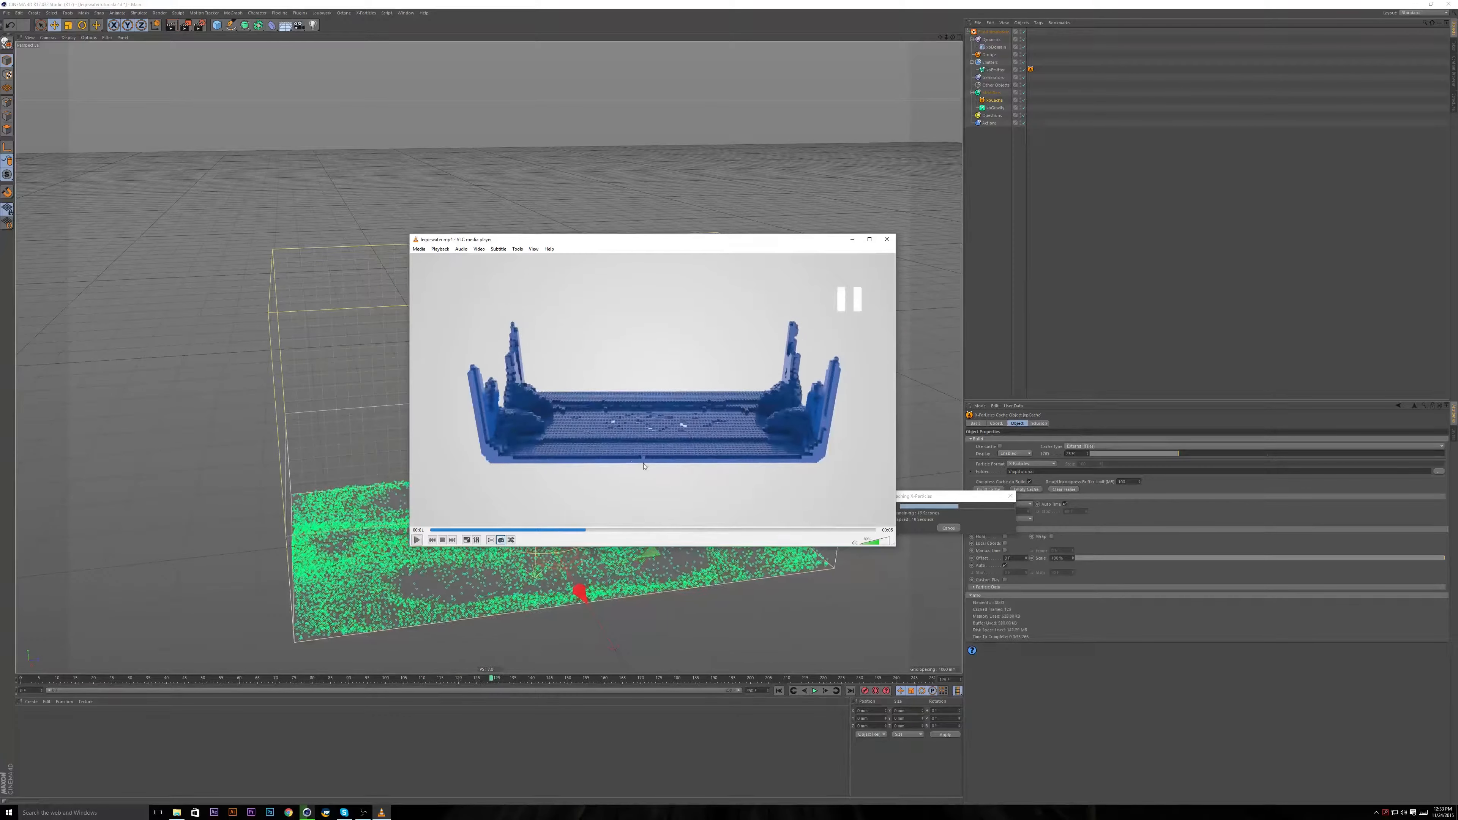
key(space)
key(space)
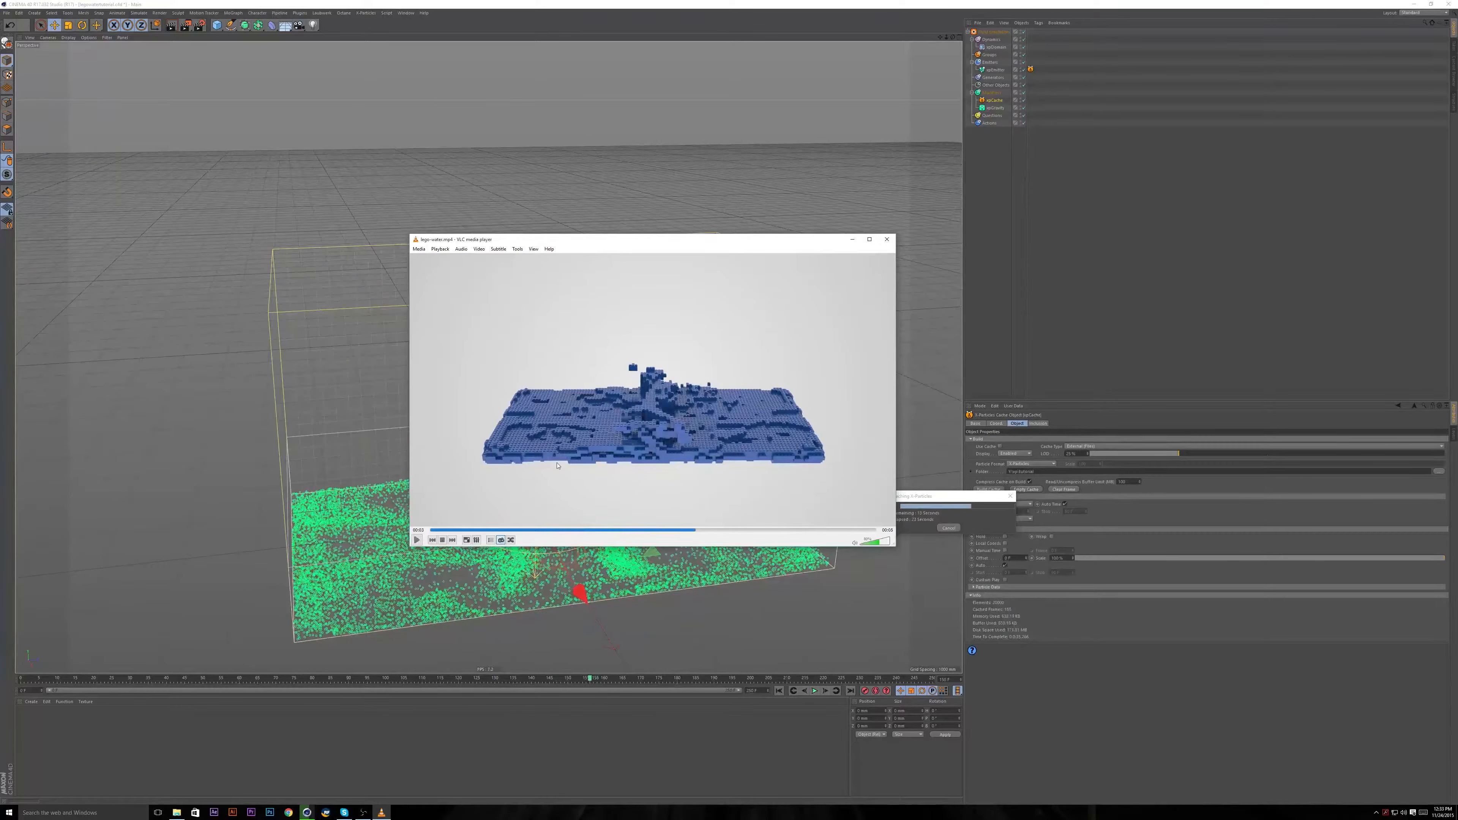
key(space)
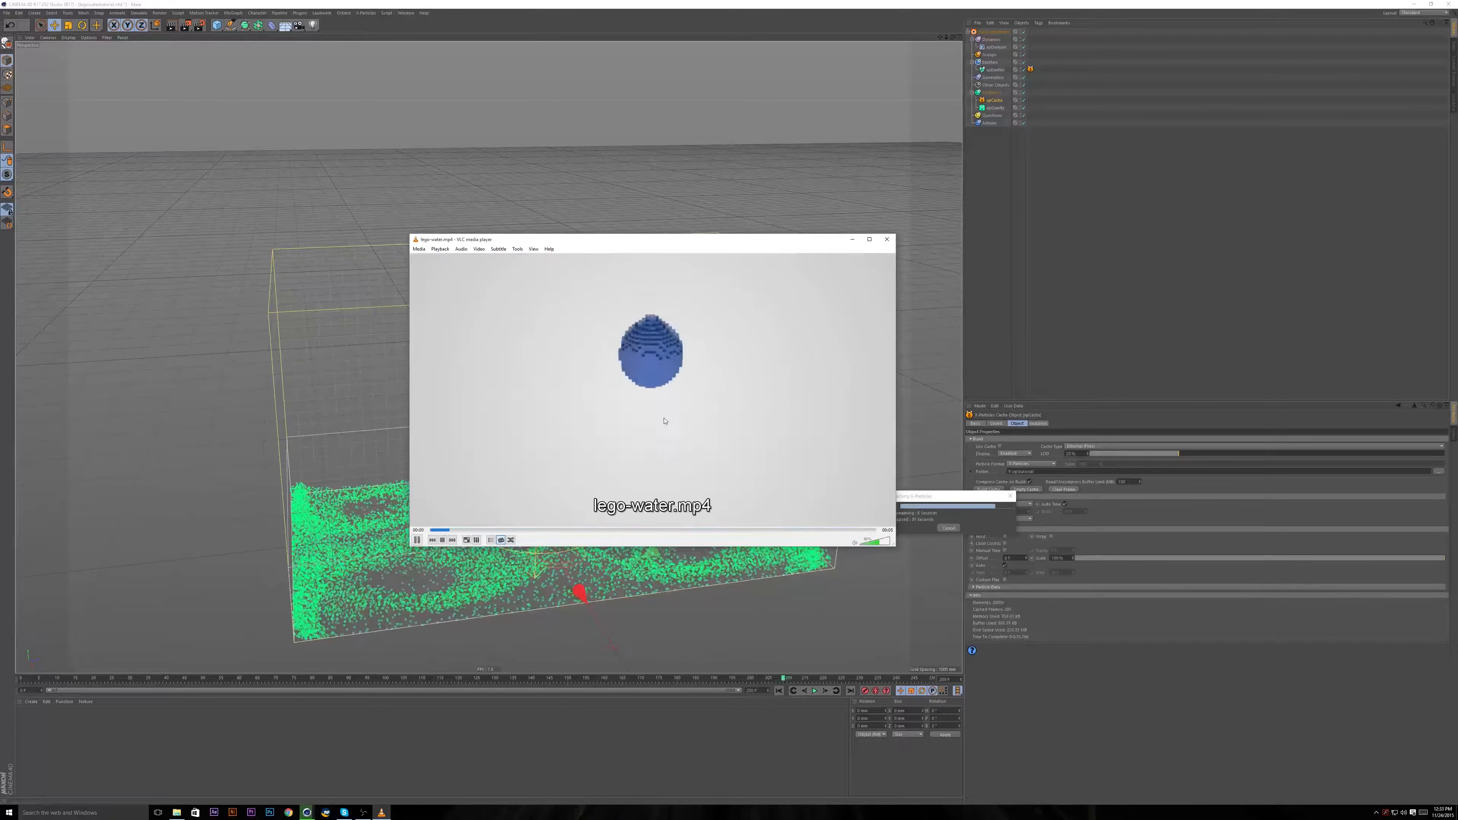
key(space)
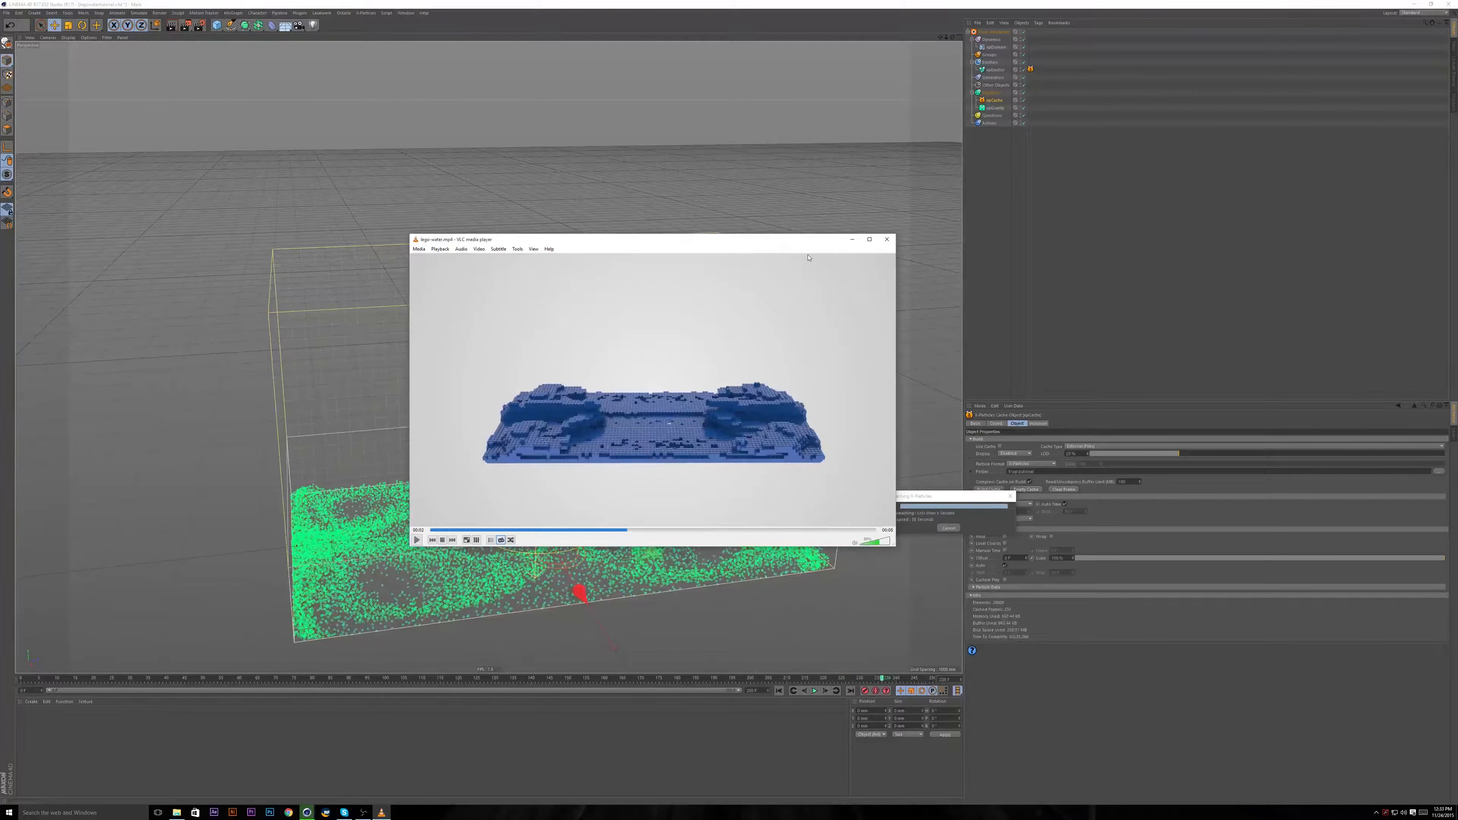
click(852, 240)
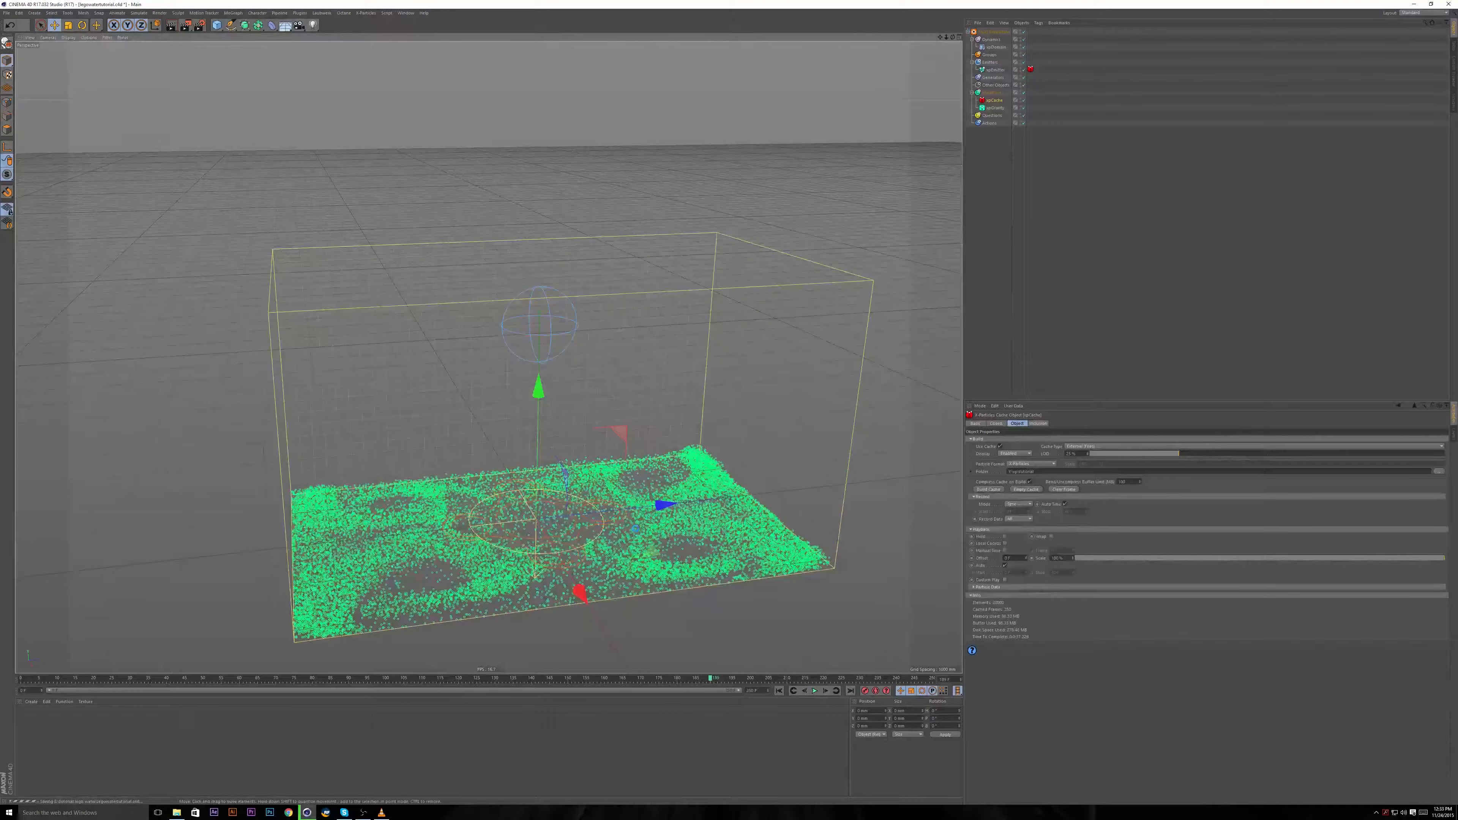
click(988, 200)
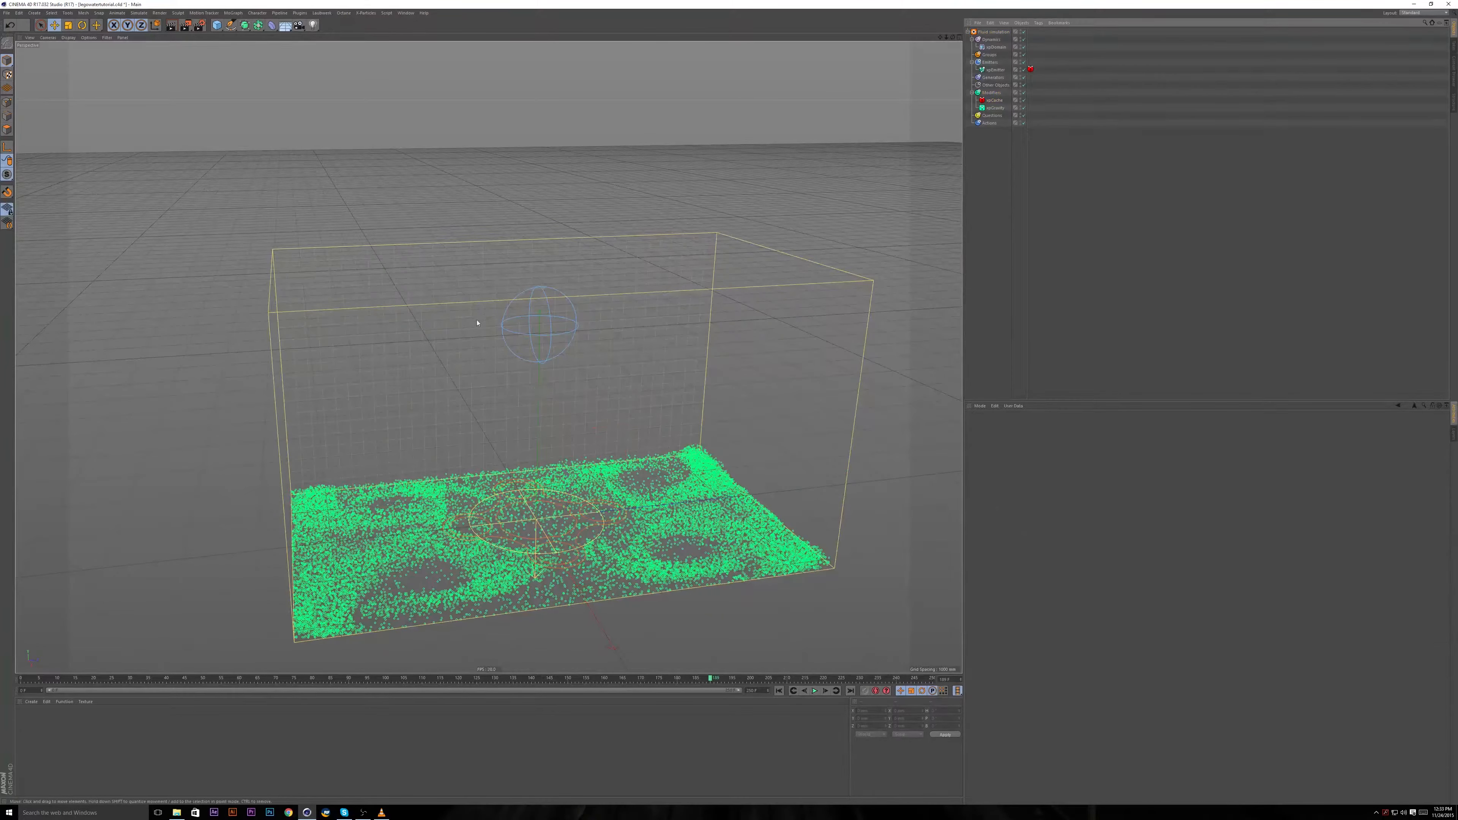
key(shift+c)
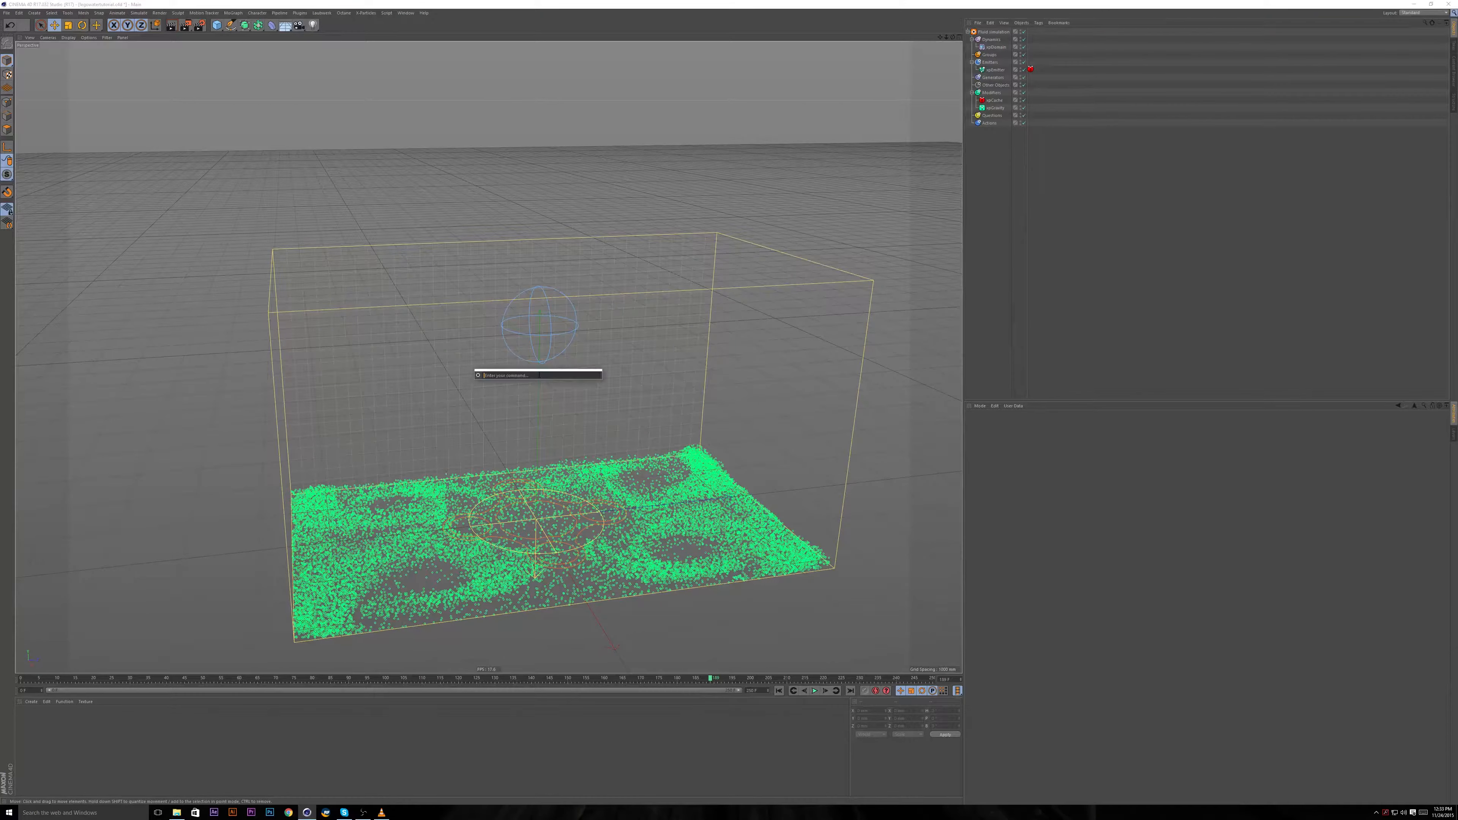
text(xp me)
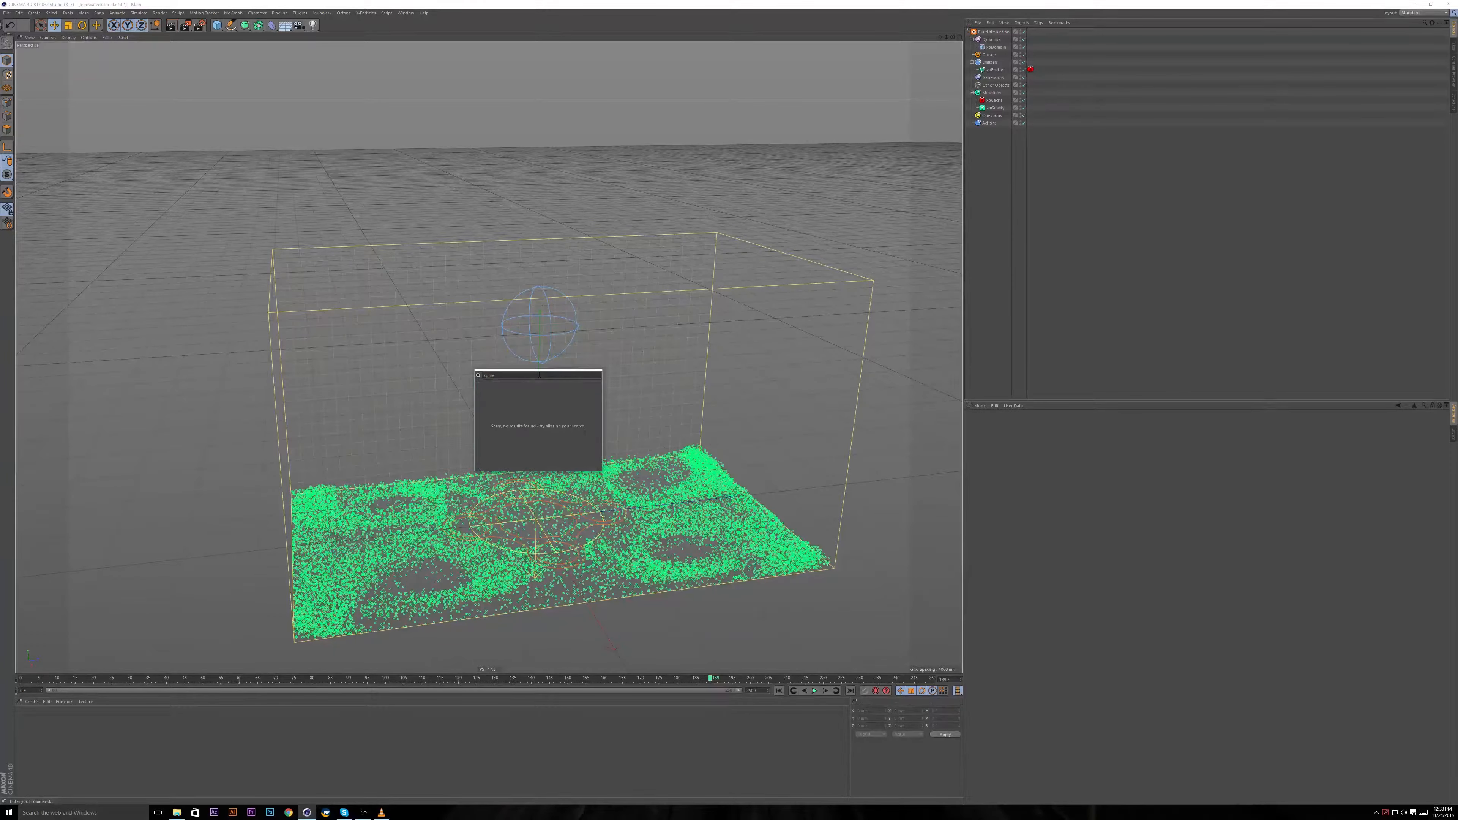
text(s)
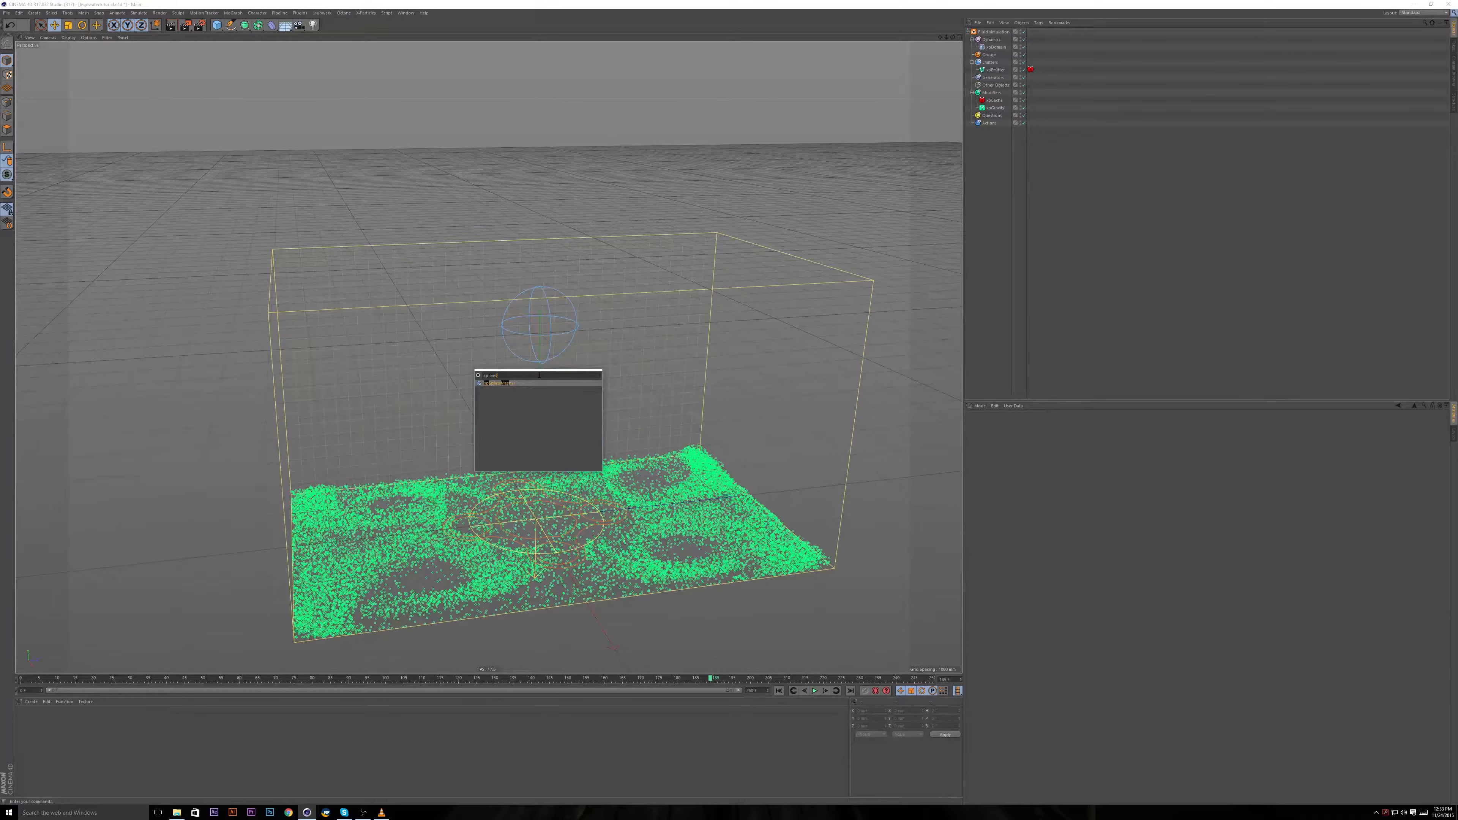
key(BackSpace)
key(BackSpace)
key(BackSpace)
key(BackSpace)
key(BackSpace)
key(BackSpace)
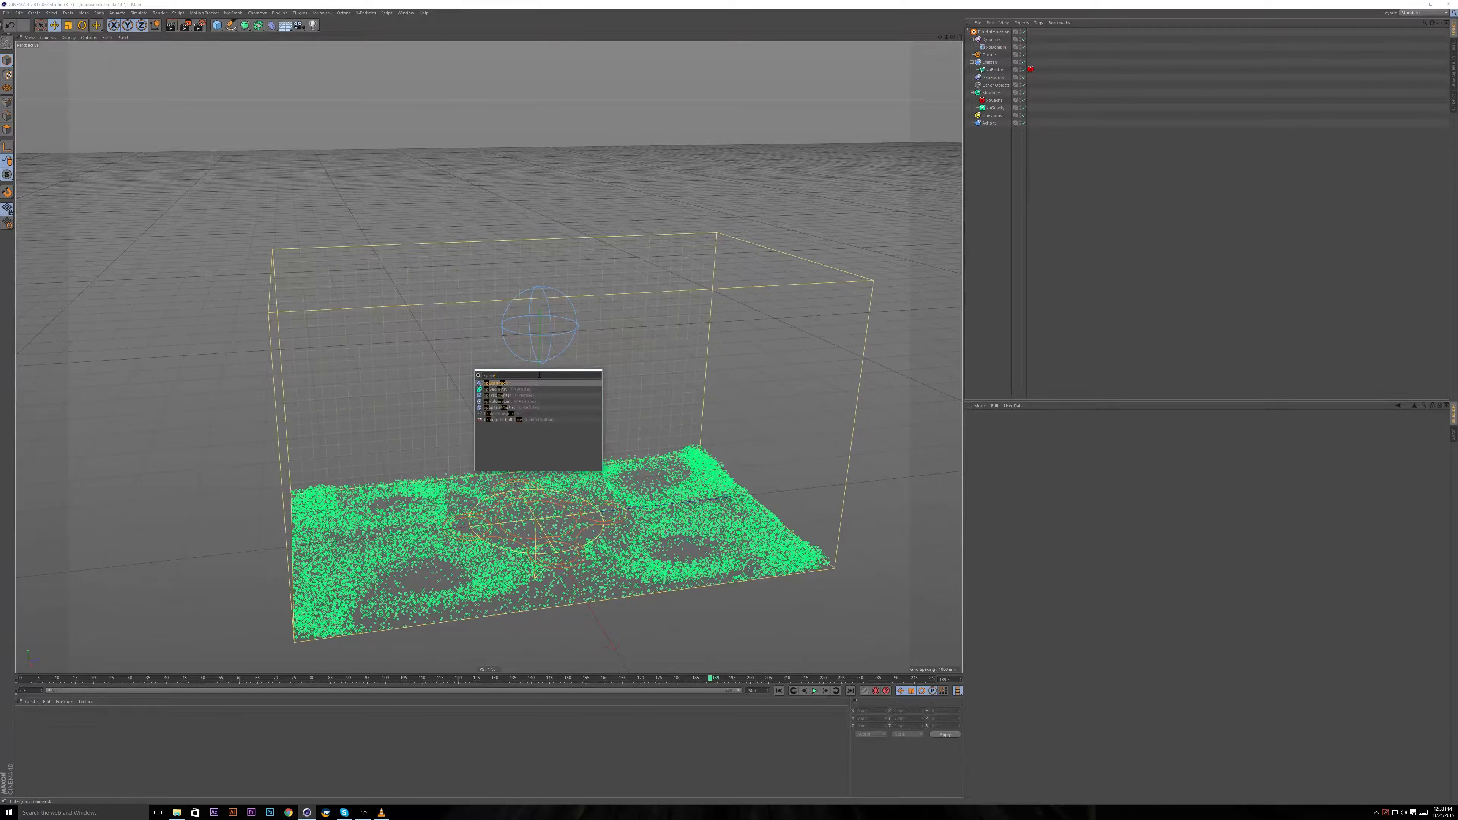
text(meshe)
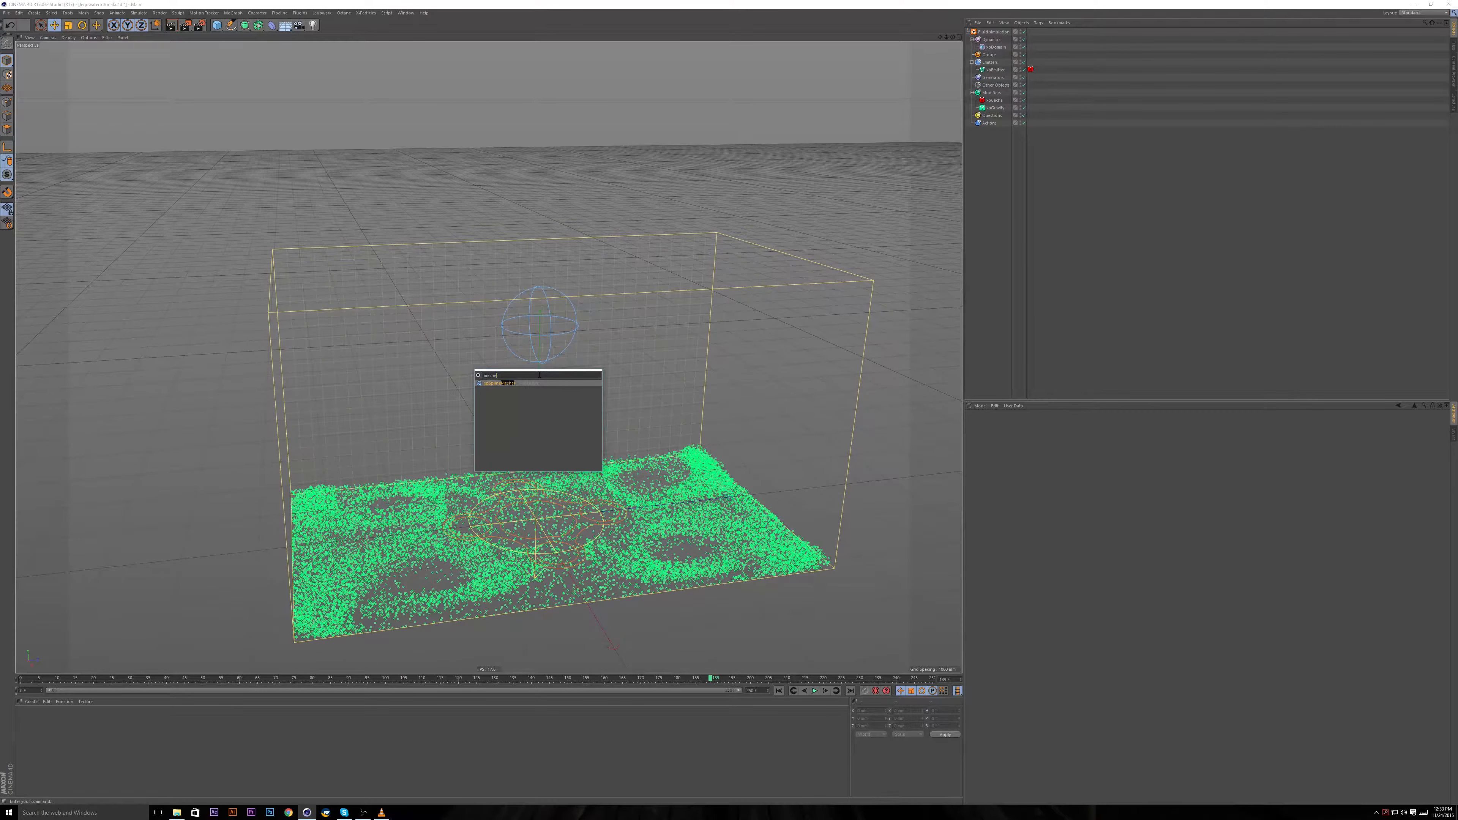
key(BackSpace)
key(BackSpace)
key(BackSpace)
key(BackSpace)
key(BackSpace)
click(1044, 193)
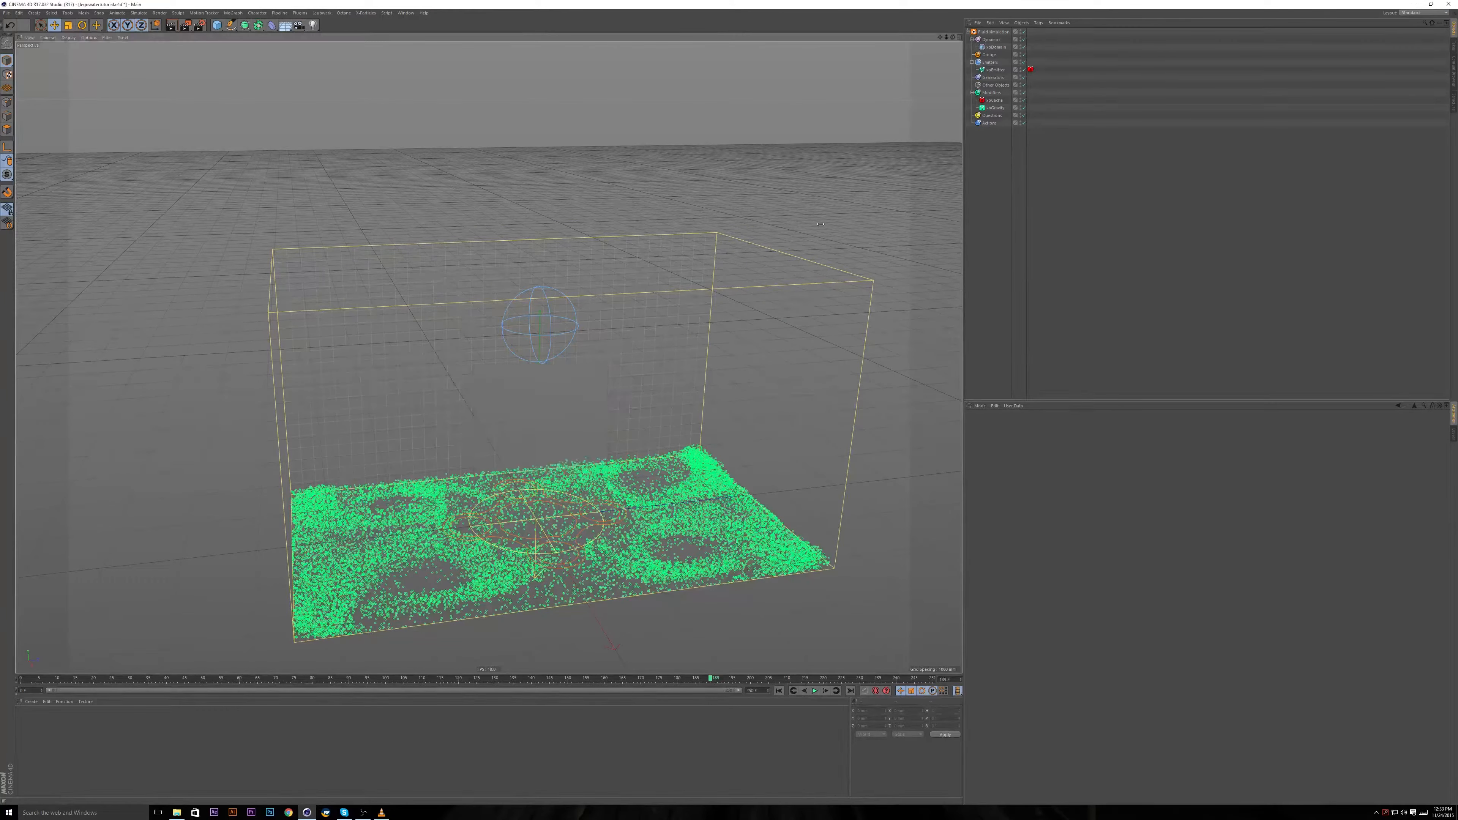
click(993, 77)
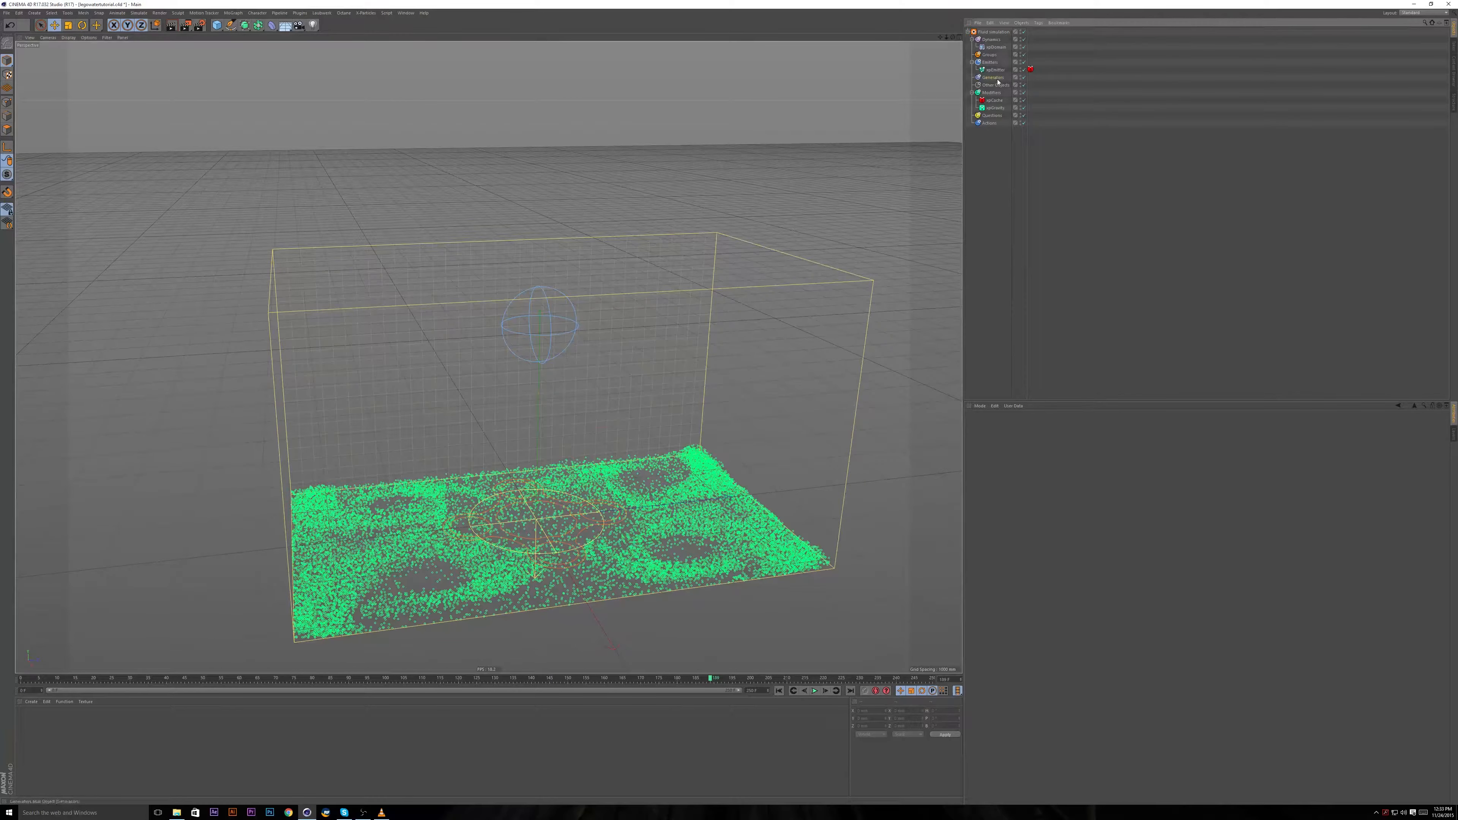
click(1016, 455)
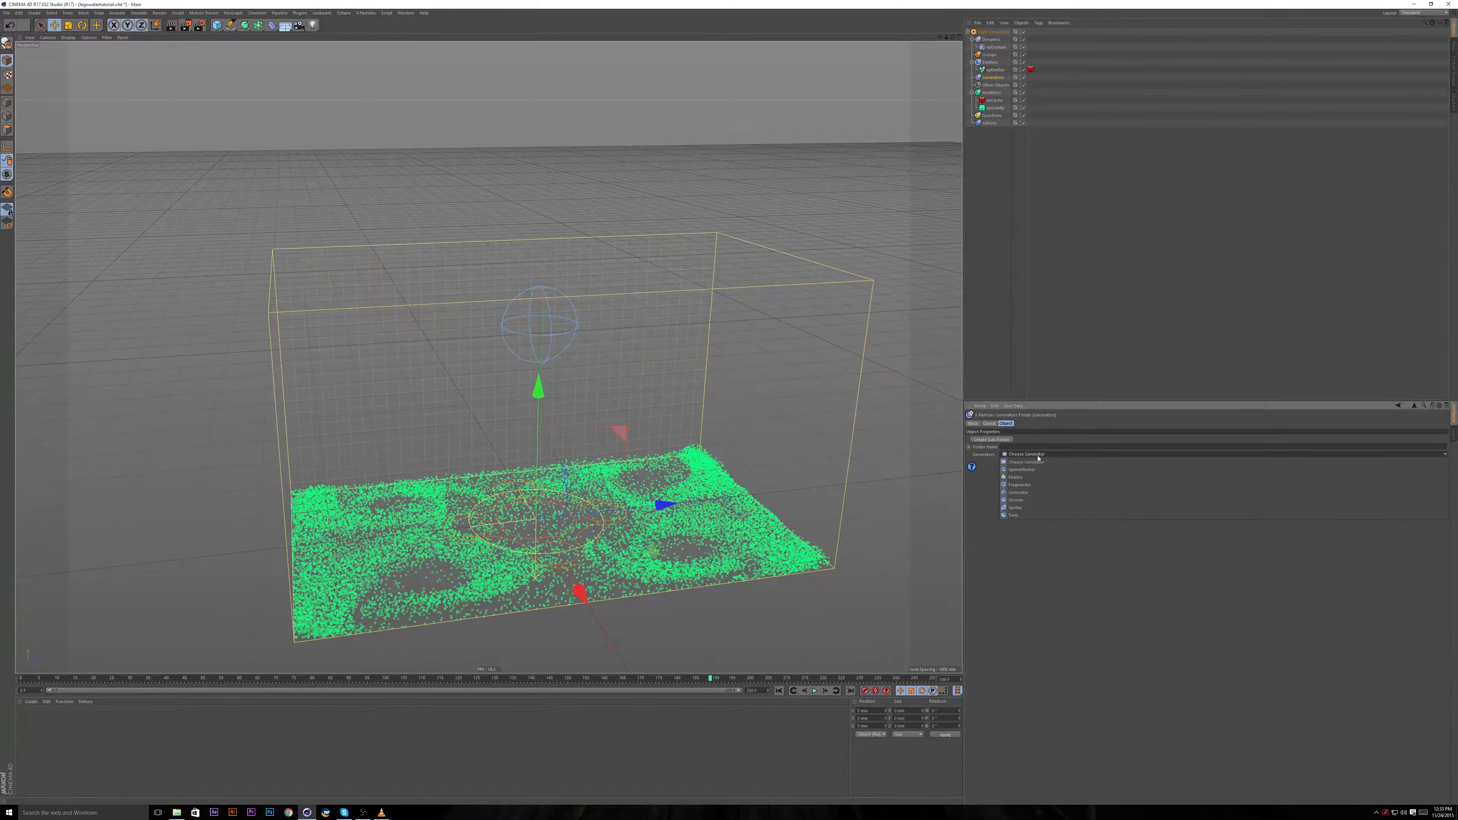
click(1016, 500)
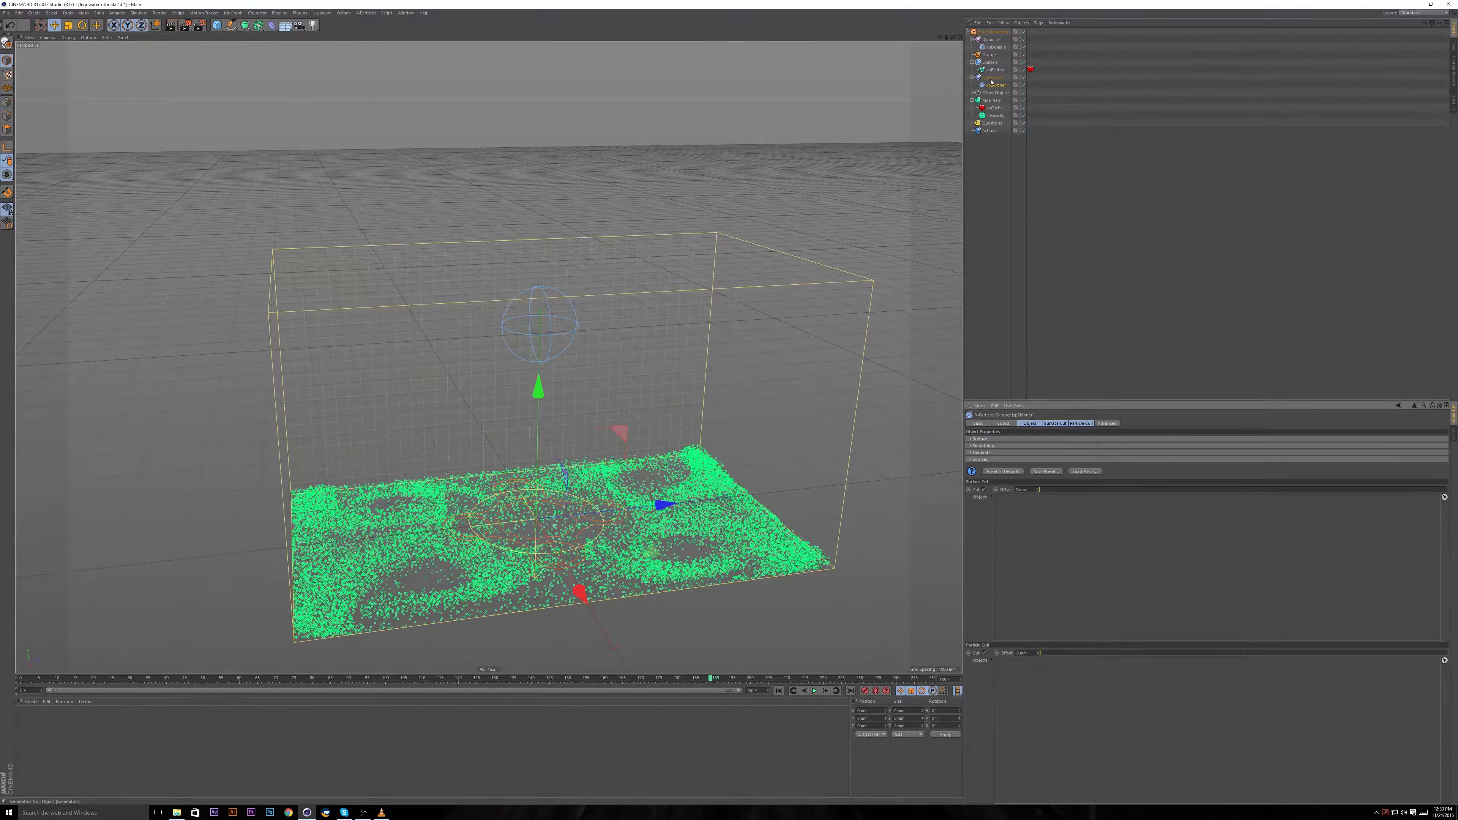
drag(995, 73, 1004, 498)
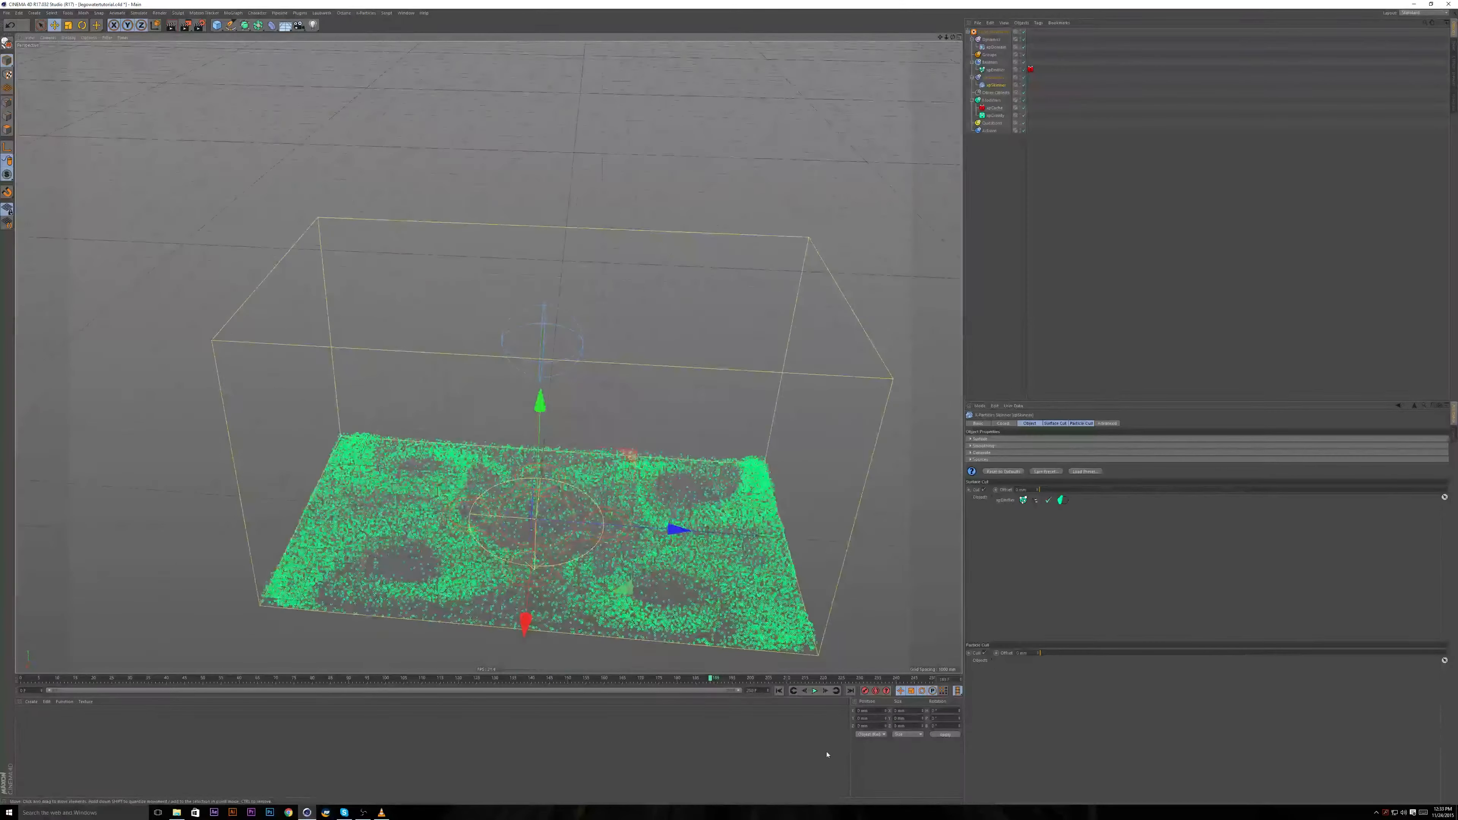
click(779, 690)
click(814, 690)
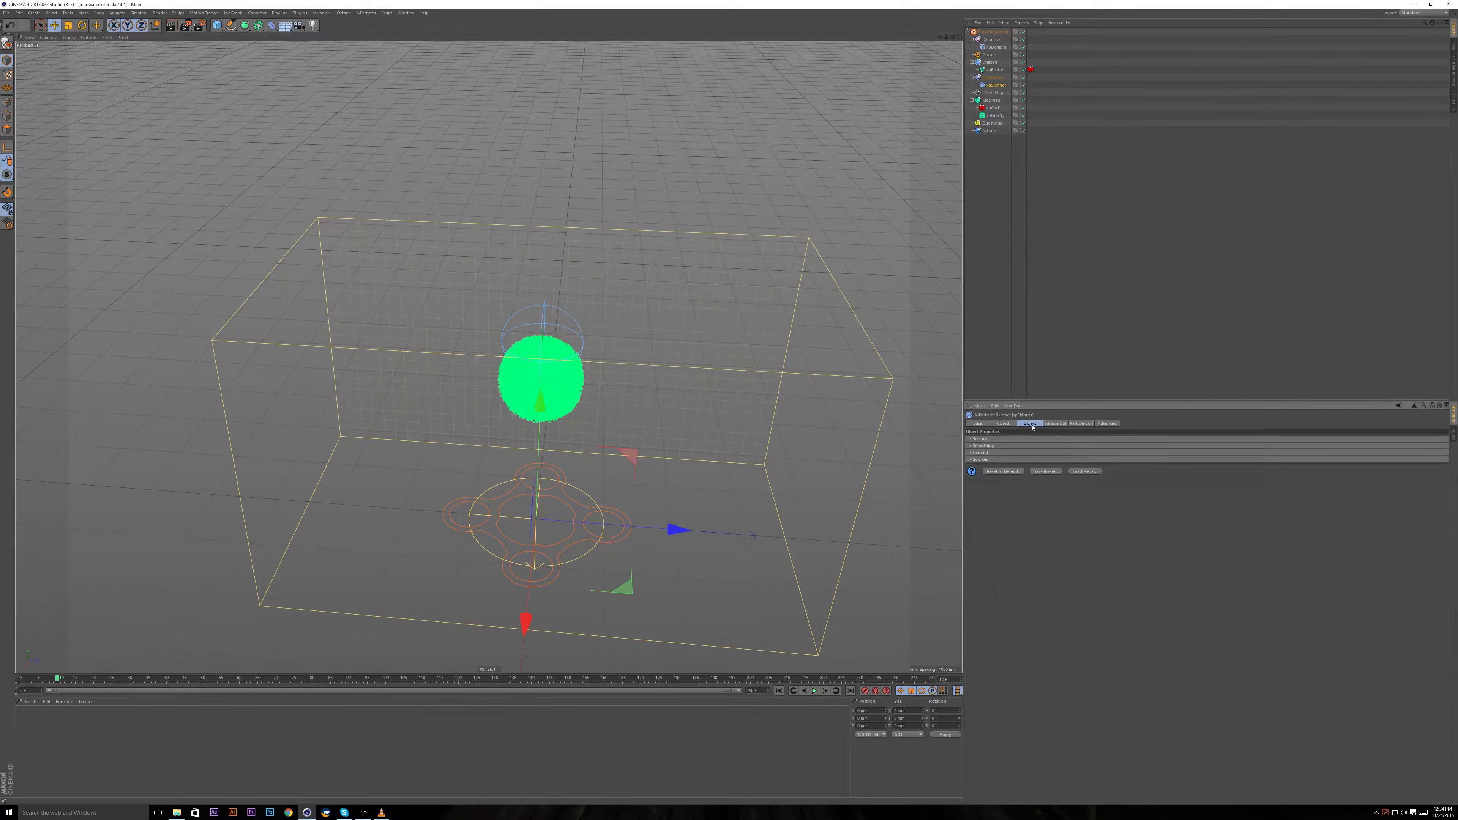
click(1044, 424)
click(1106, 423)
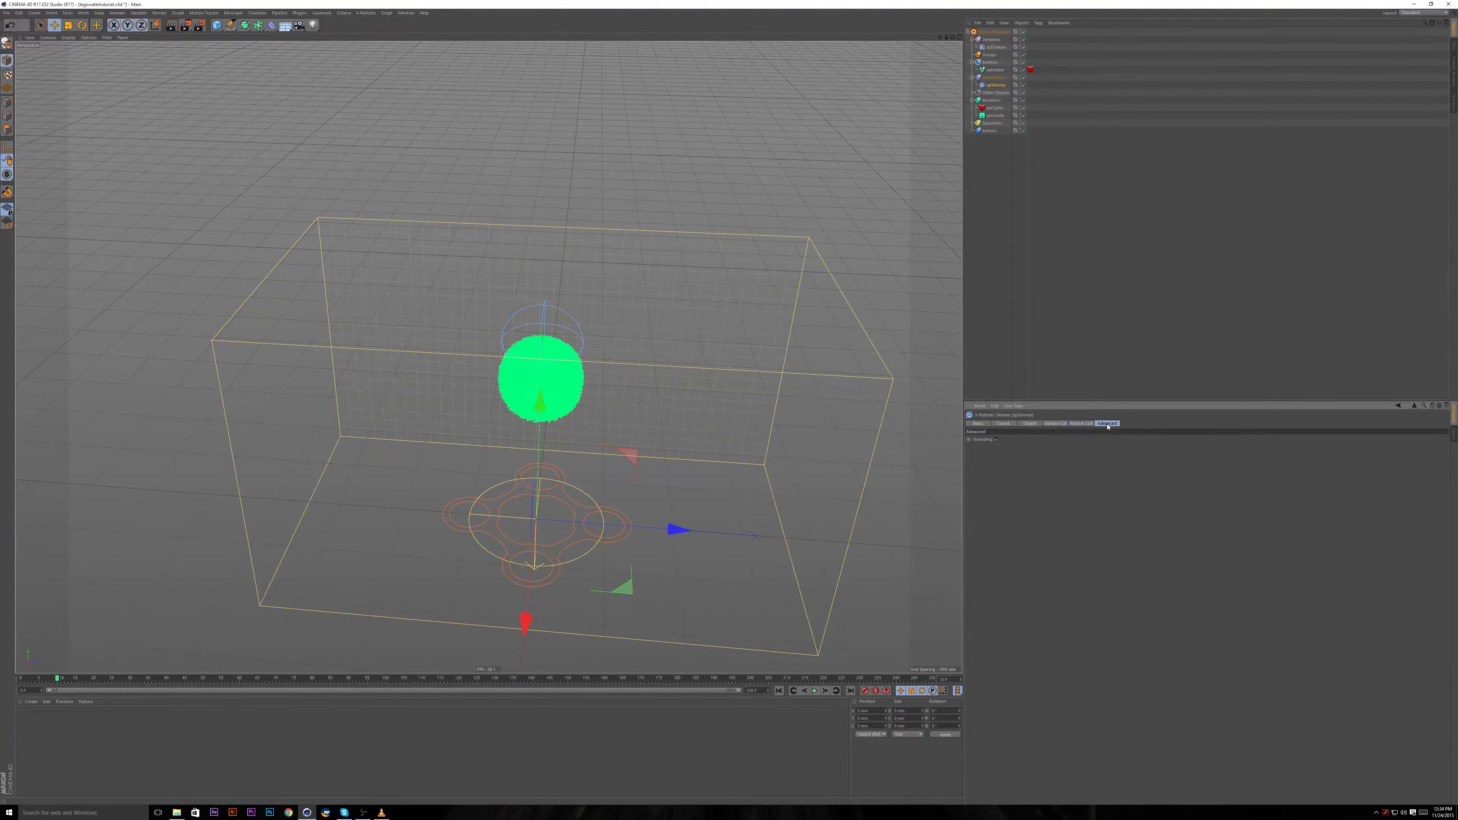
click(999, 313)
Add a Skinner generator to the X-Particles system and assign the xpEmitter as its source object.
click(993, 77)
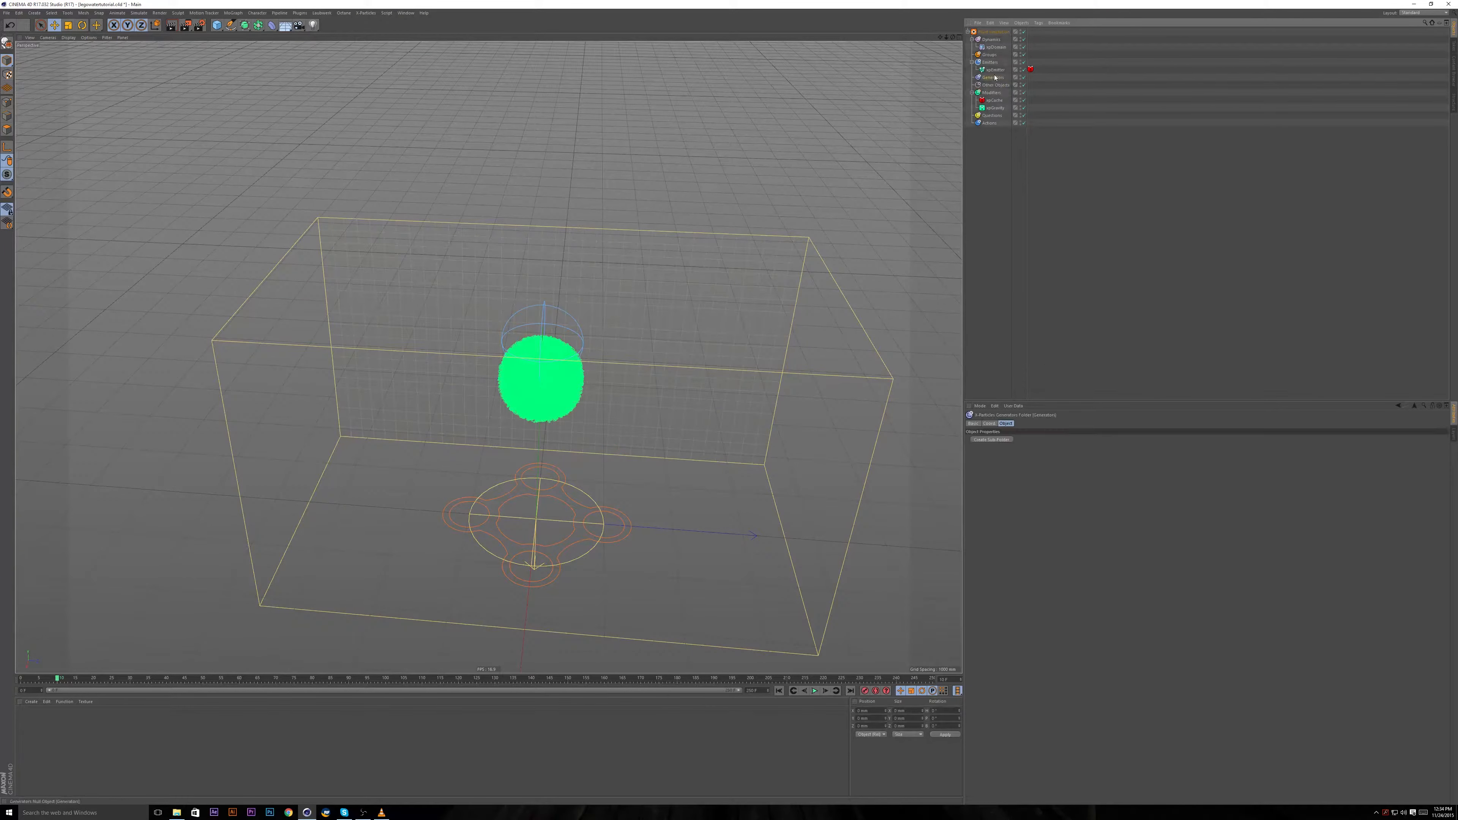
click(1022, 454)
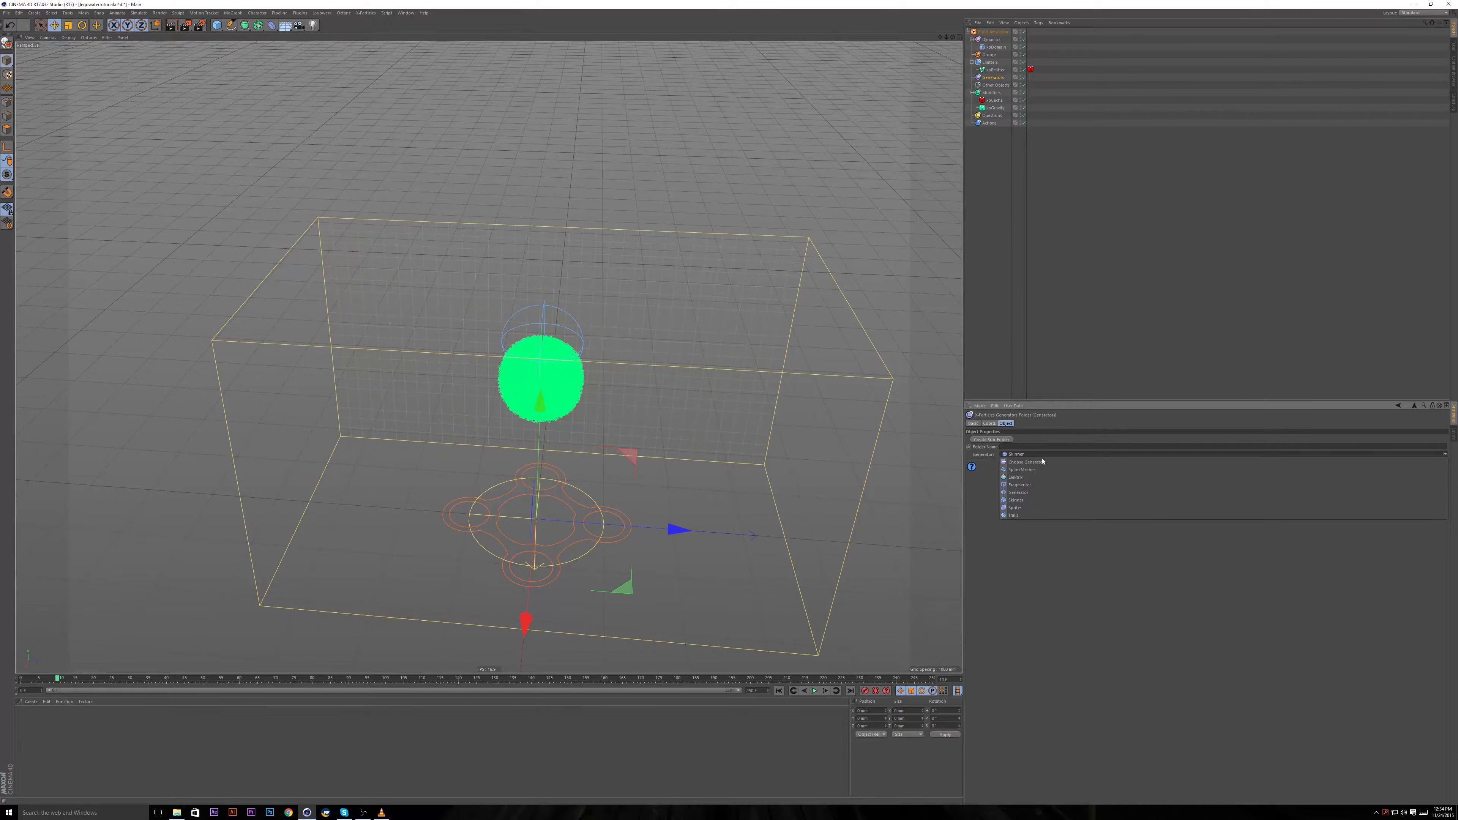
click(1022, 500)
click(1053, 423)
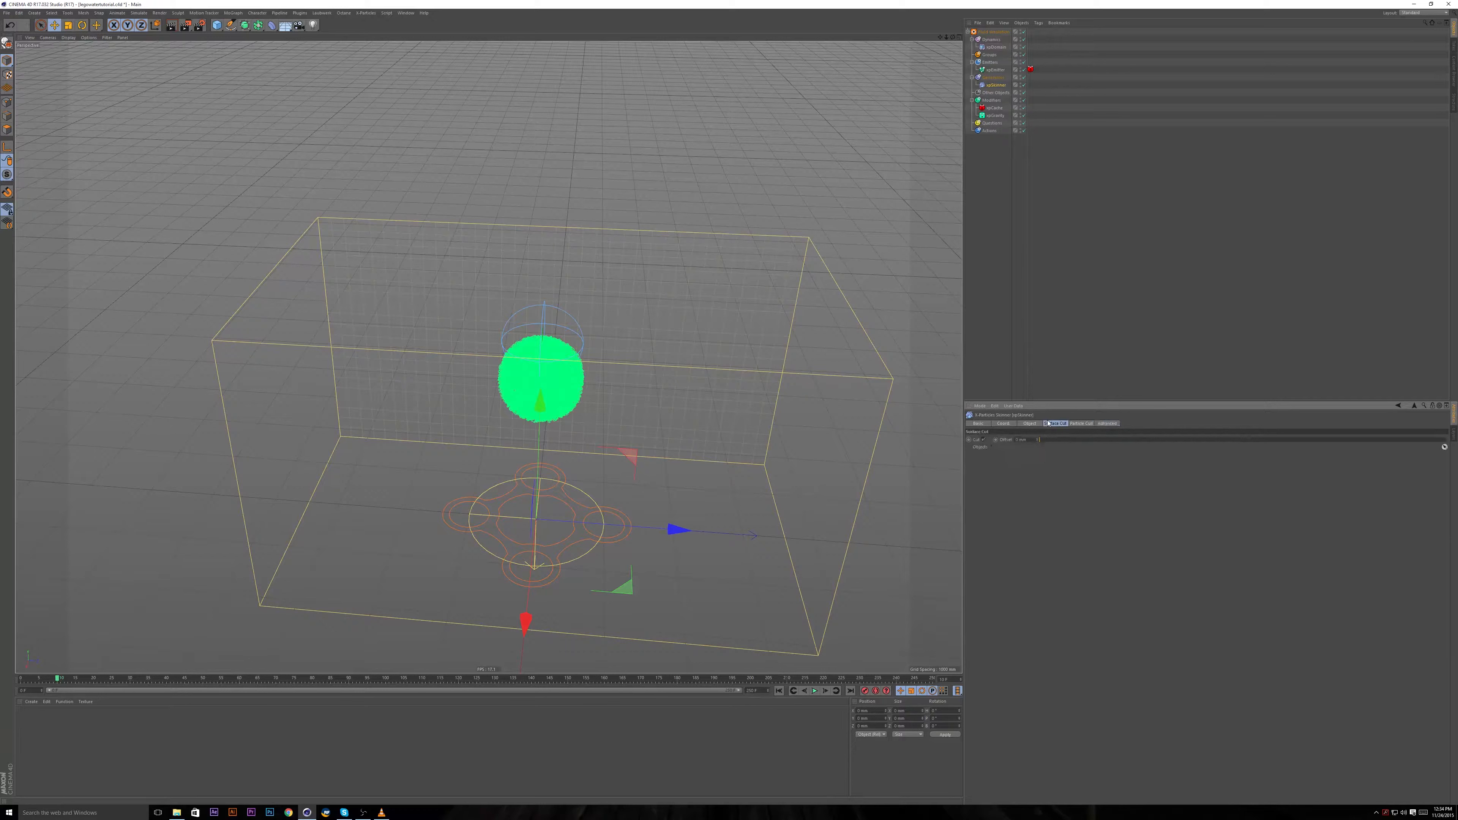
click(1029, 423)
click(993, 439)
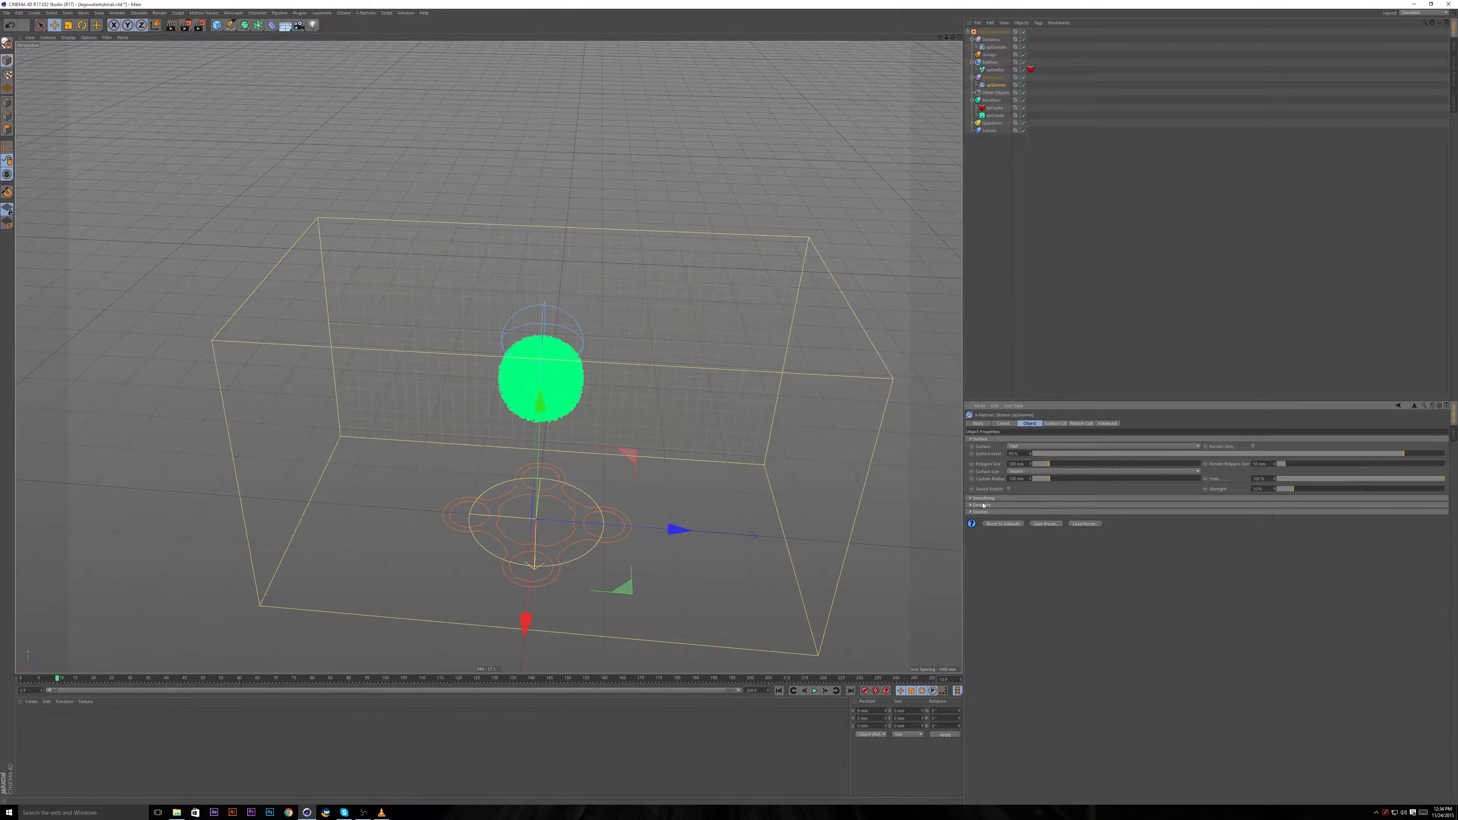
click(982, 512)
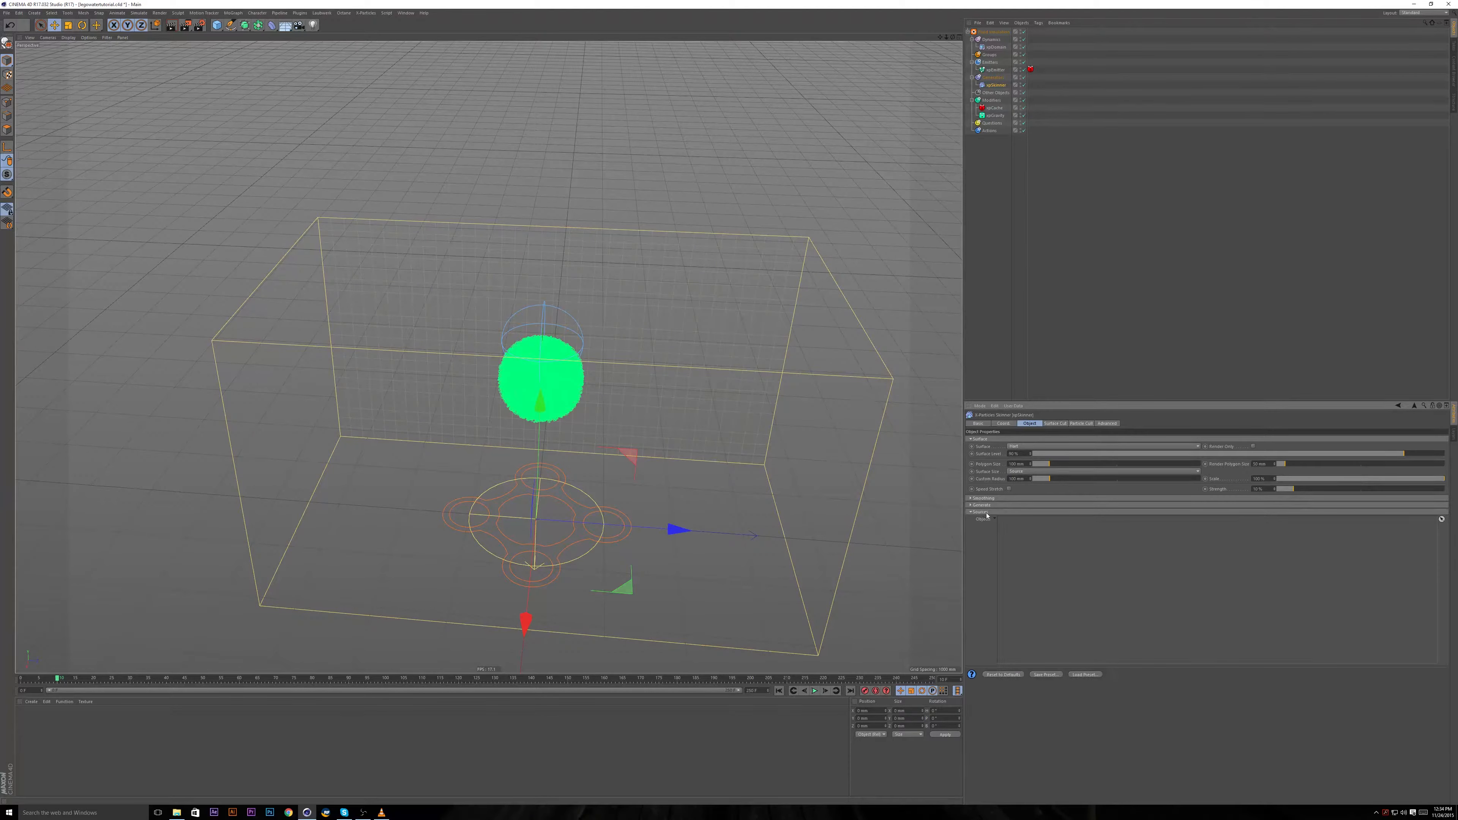
drag(995, 71, 1021, 545)
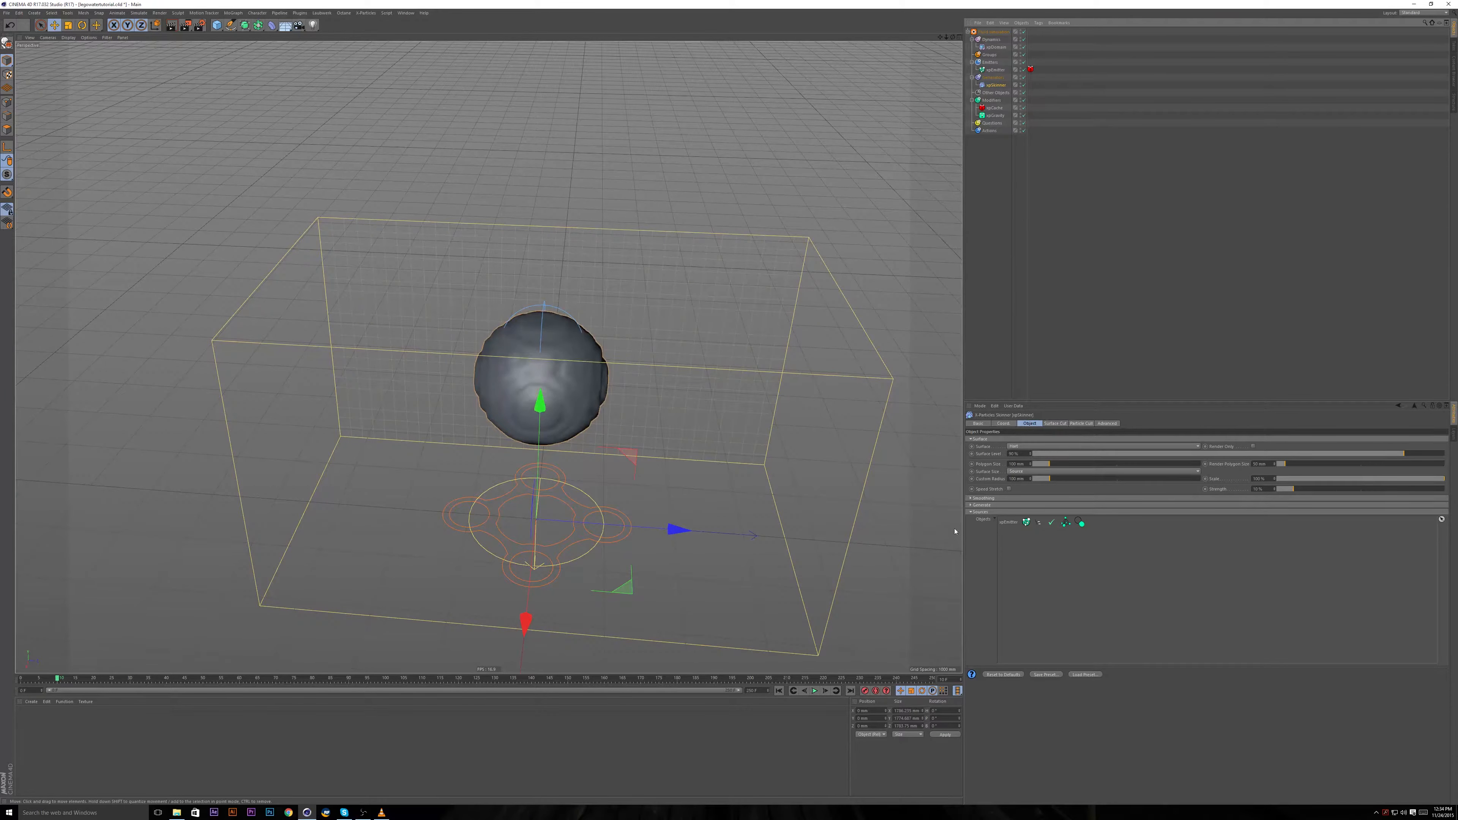
Rename the Skinner generator as water mesh.
alt+drag(585, 532, 641, 445)
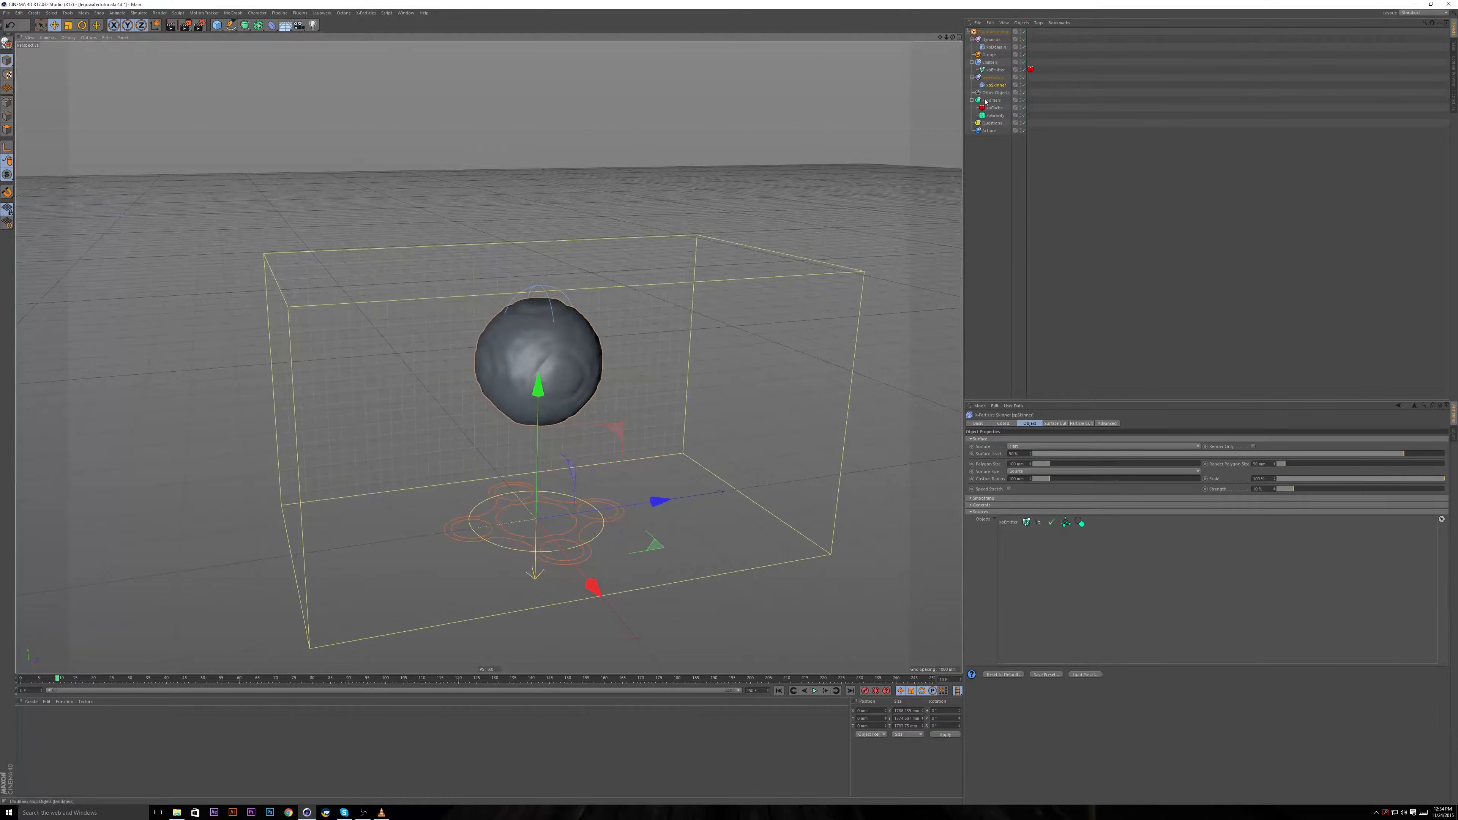
click(1002, 93)
double_click(998, 85)
text(water mesh)
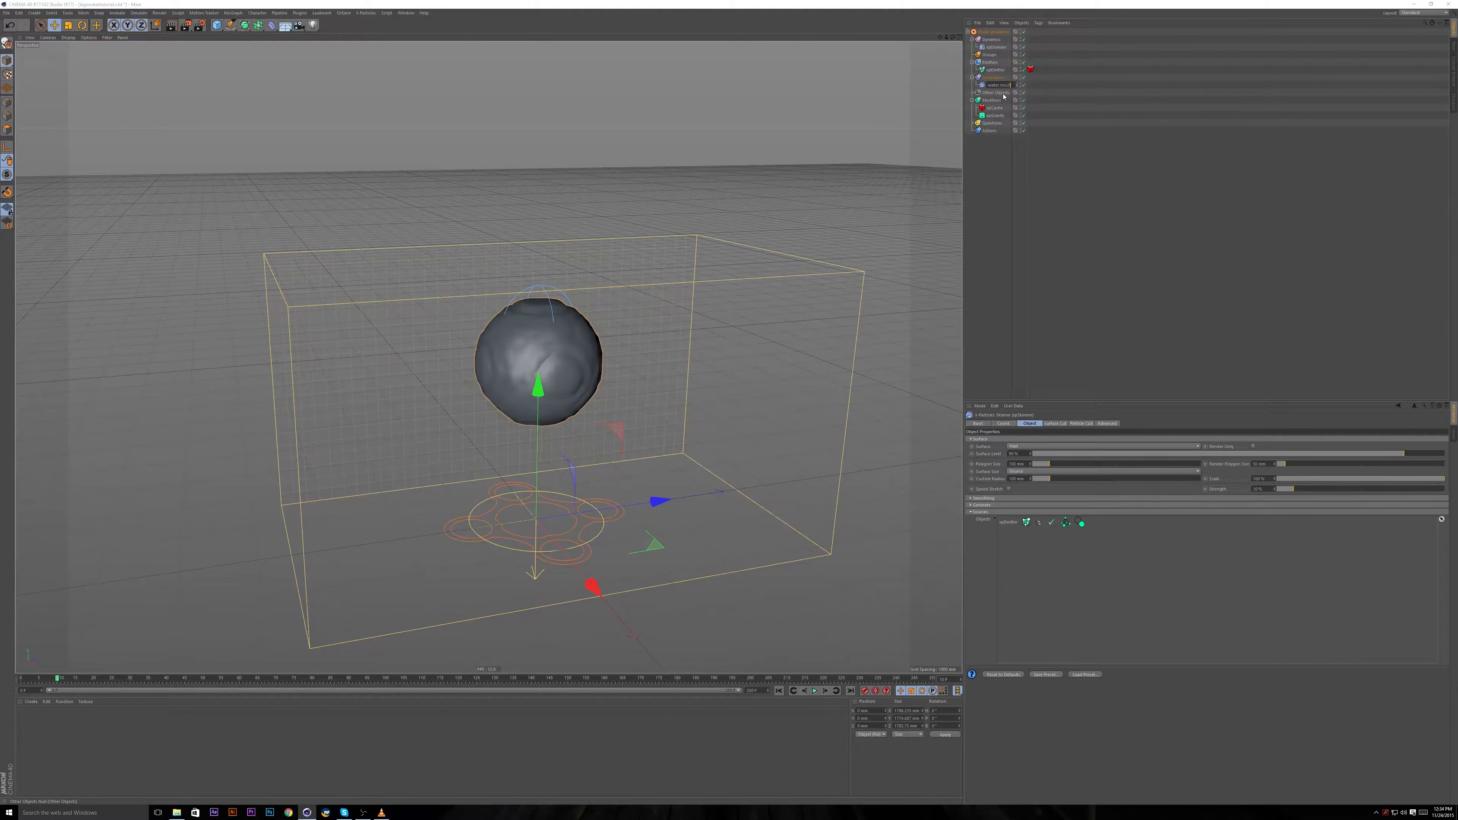
key(Return)
Advance the timeline into the splash and examine the meshed water from several angles.
alt+drag(512, 589, 499, 573)
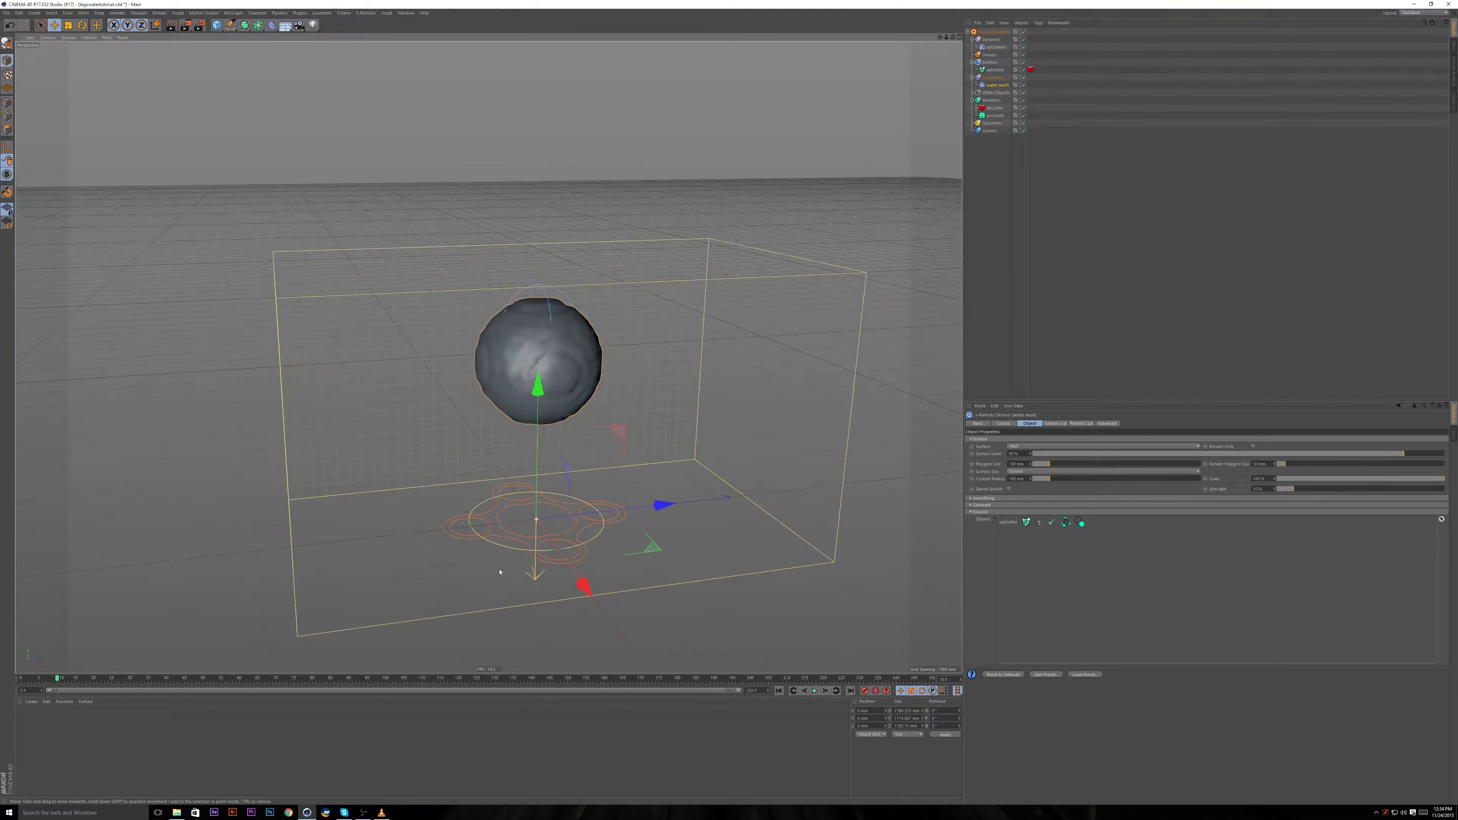
drag(477, 679, 269, 705)
alt+drag(380, 566, 276, 546)
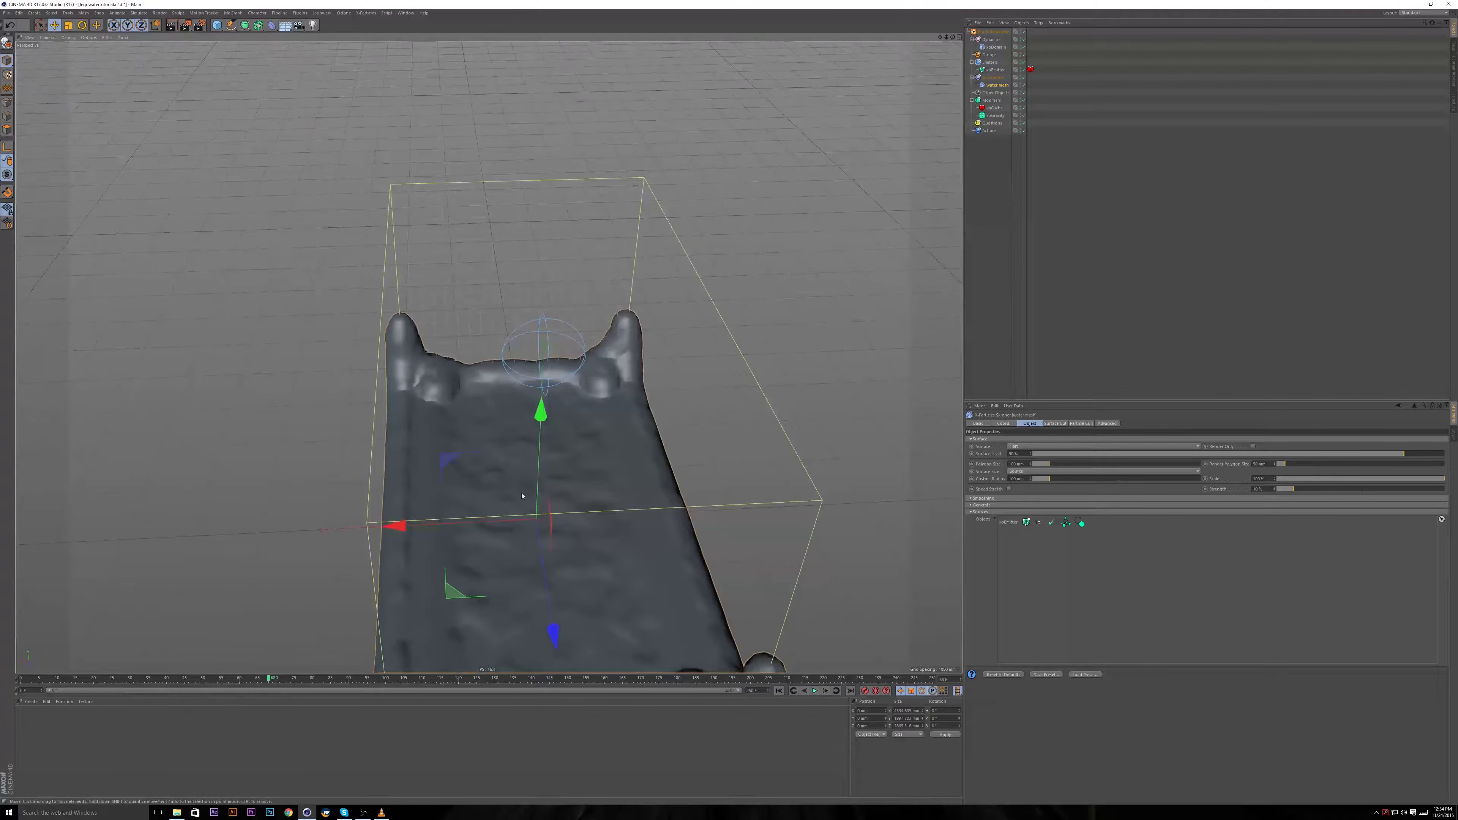
alt+drag(522, 495, 569, 551)
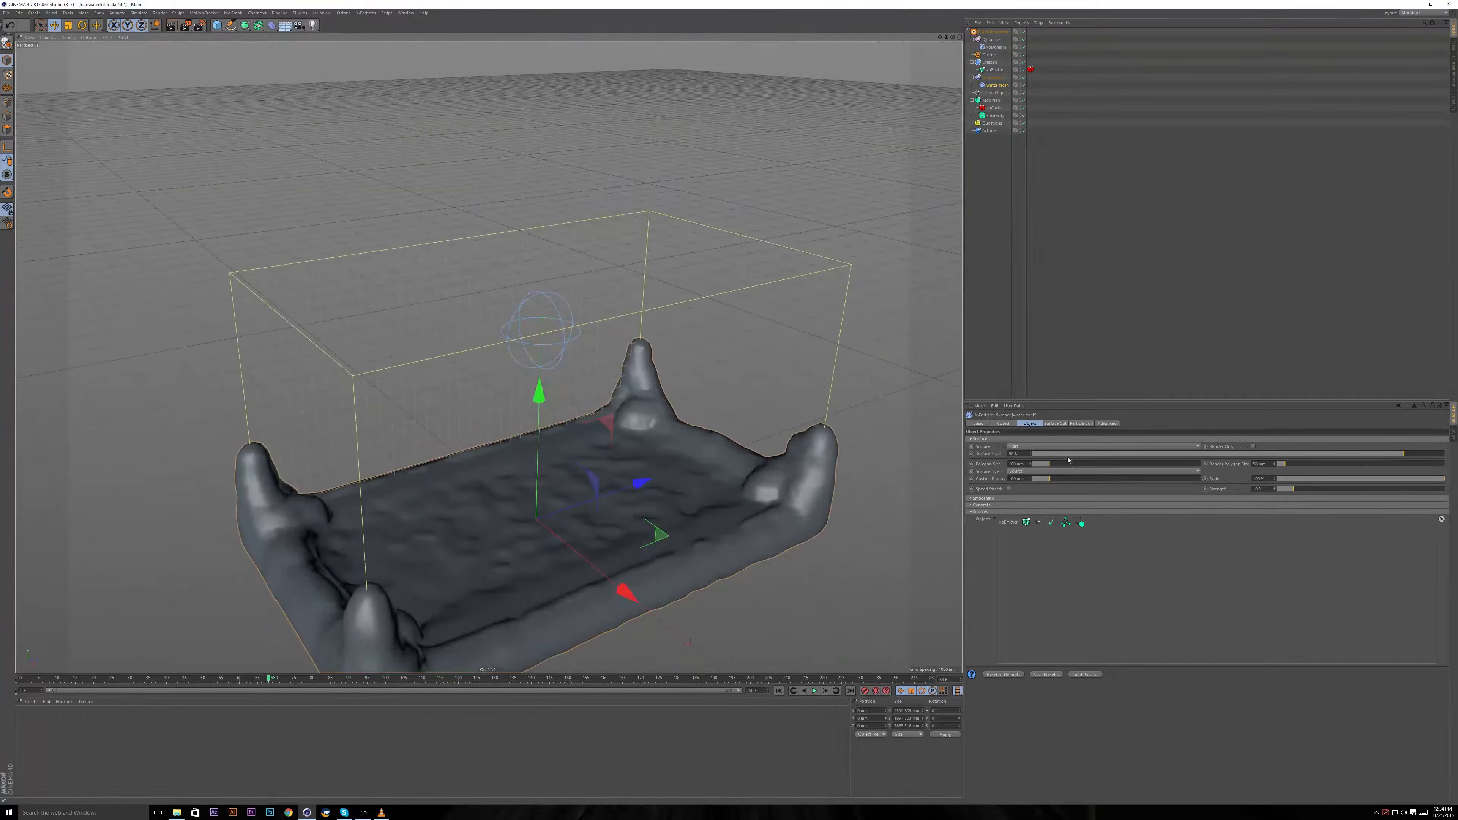
Try another surface type on the water mesh with changed surface level and polygon size, and undo these changes.
click(1022, 447)
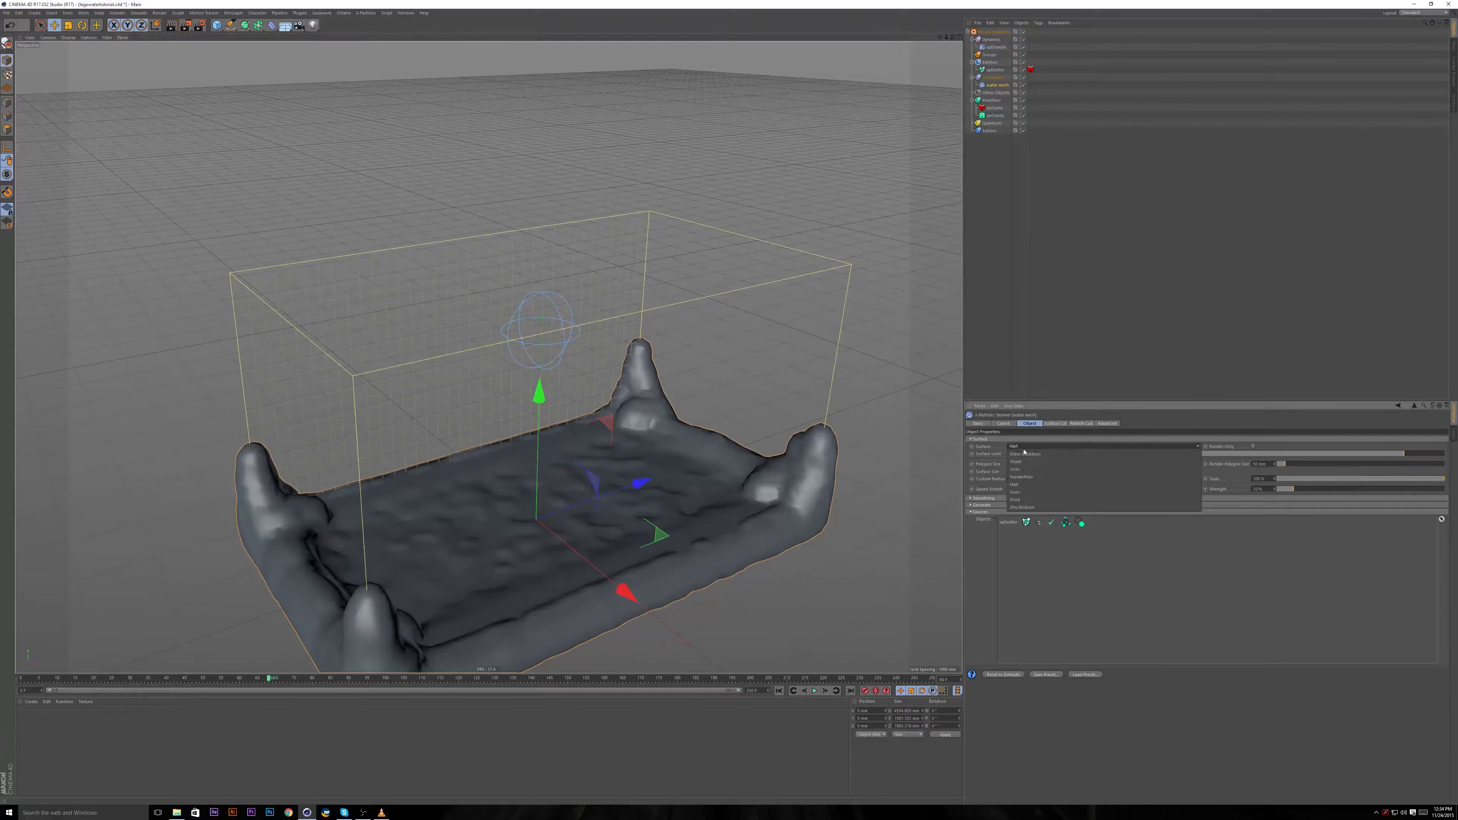
click(1015, 498)
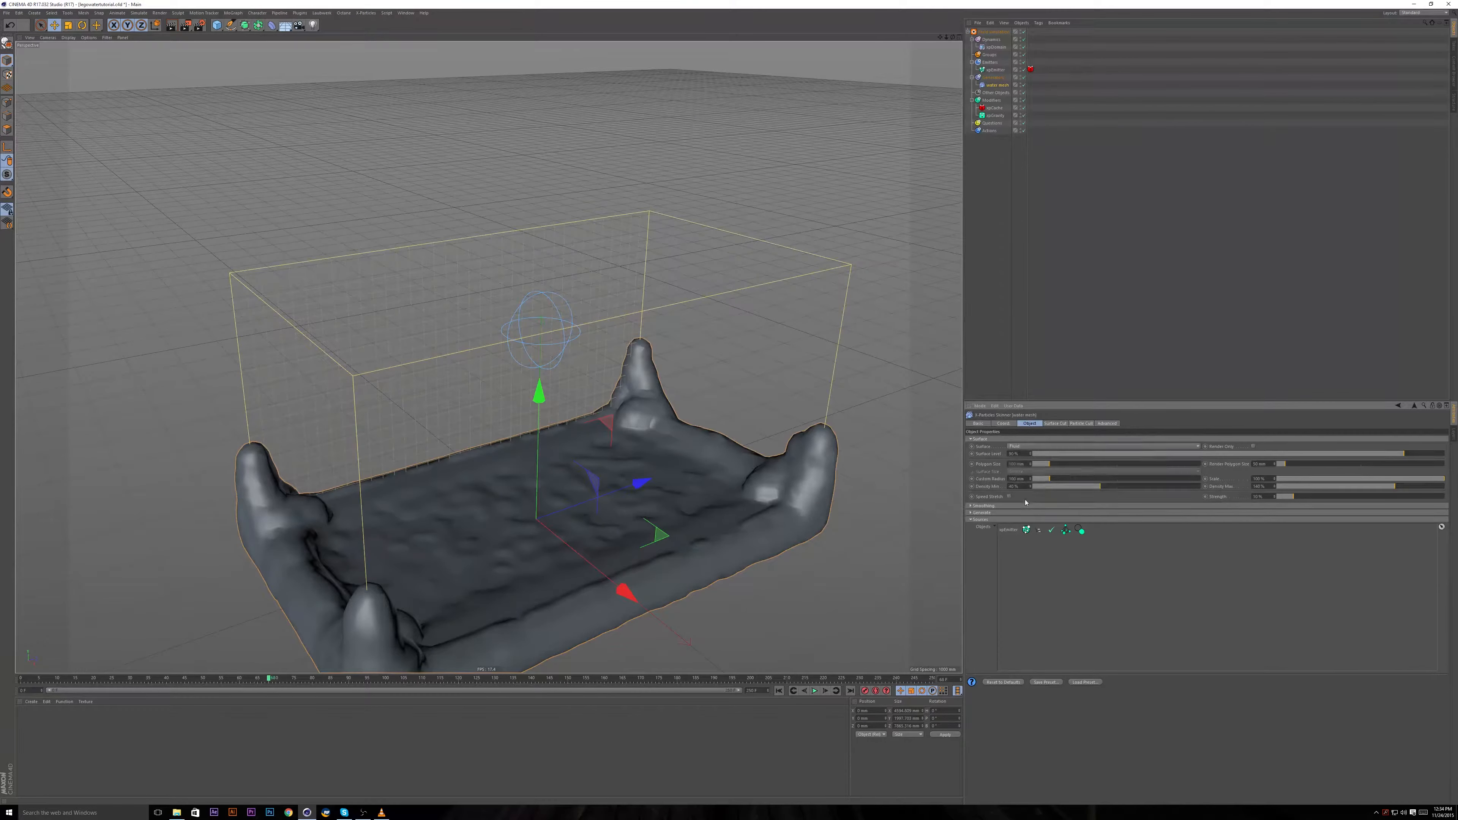
alt+drag(674, 471, 606, 554)
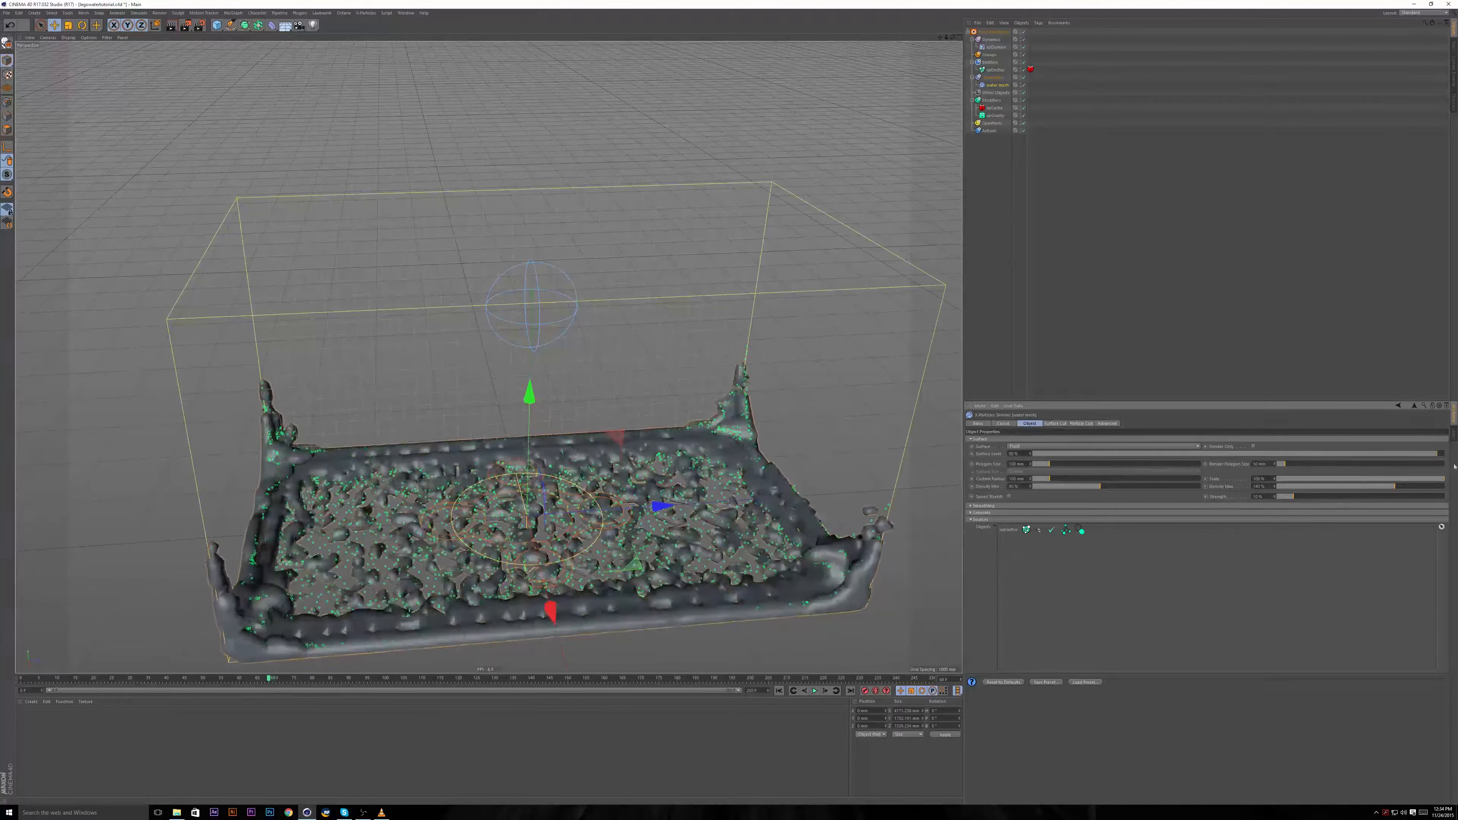
key(ctrl+z)
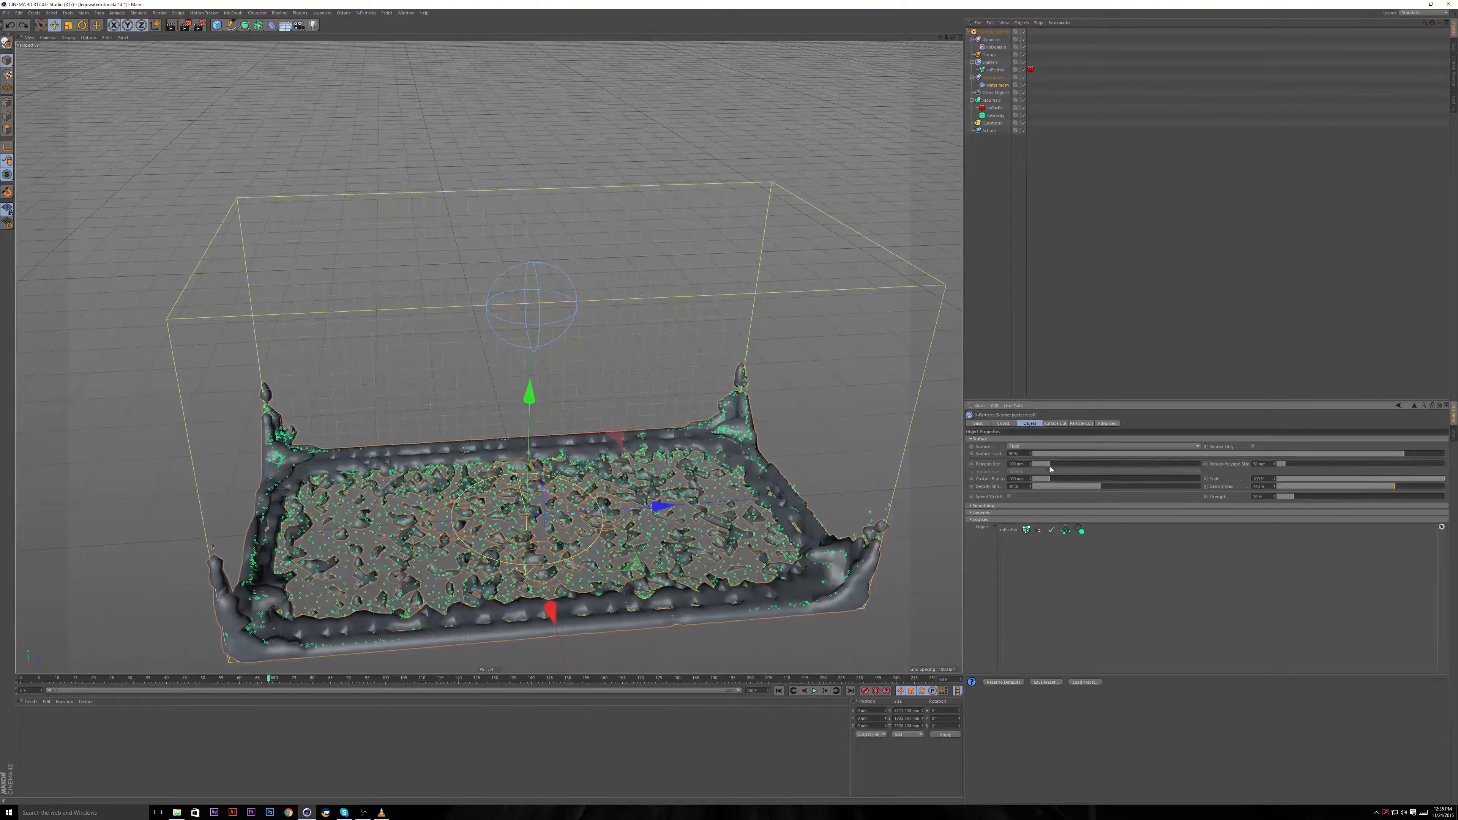
drag(1050, 464, 1041, 465)
key(ctrl+z)
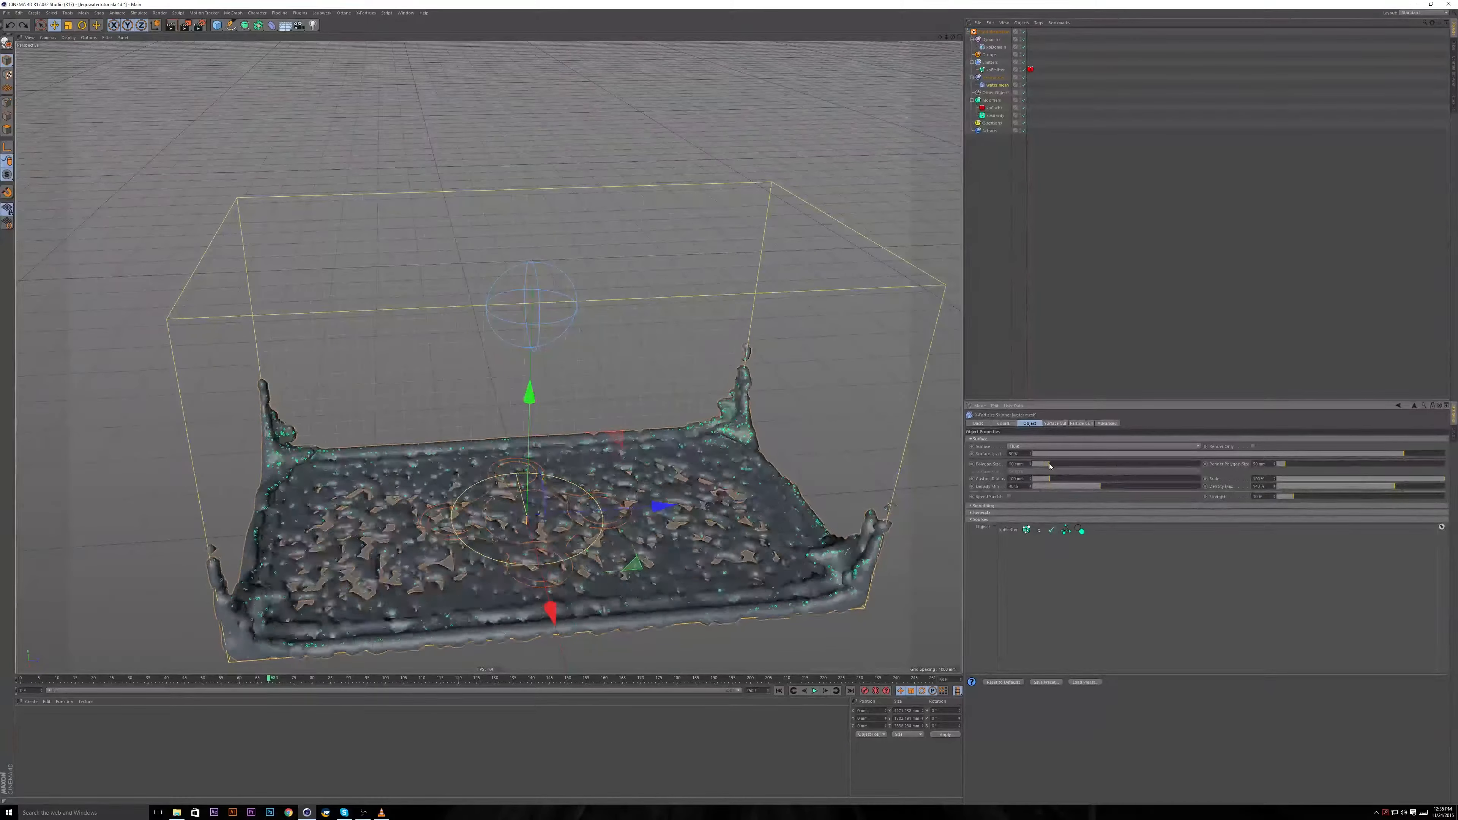
key(ctrl+z)
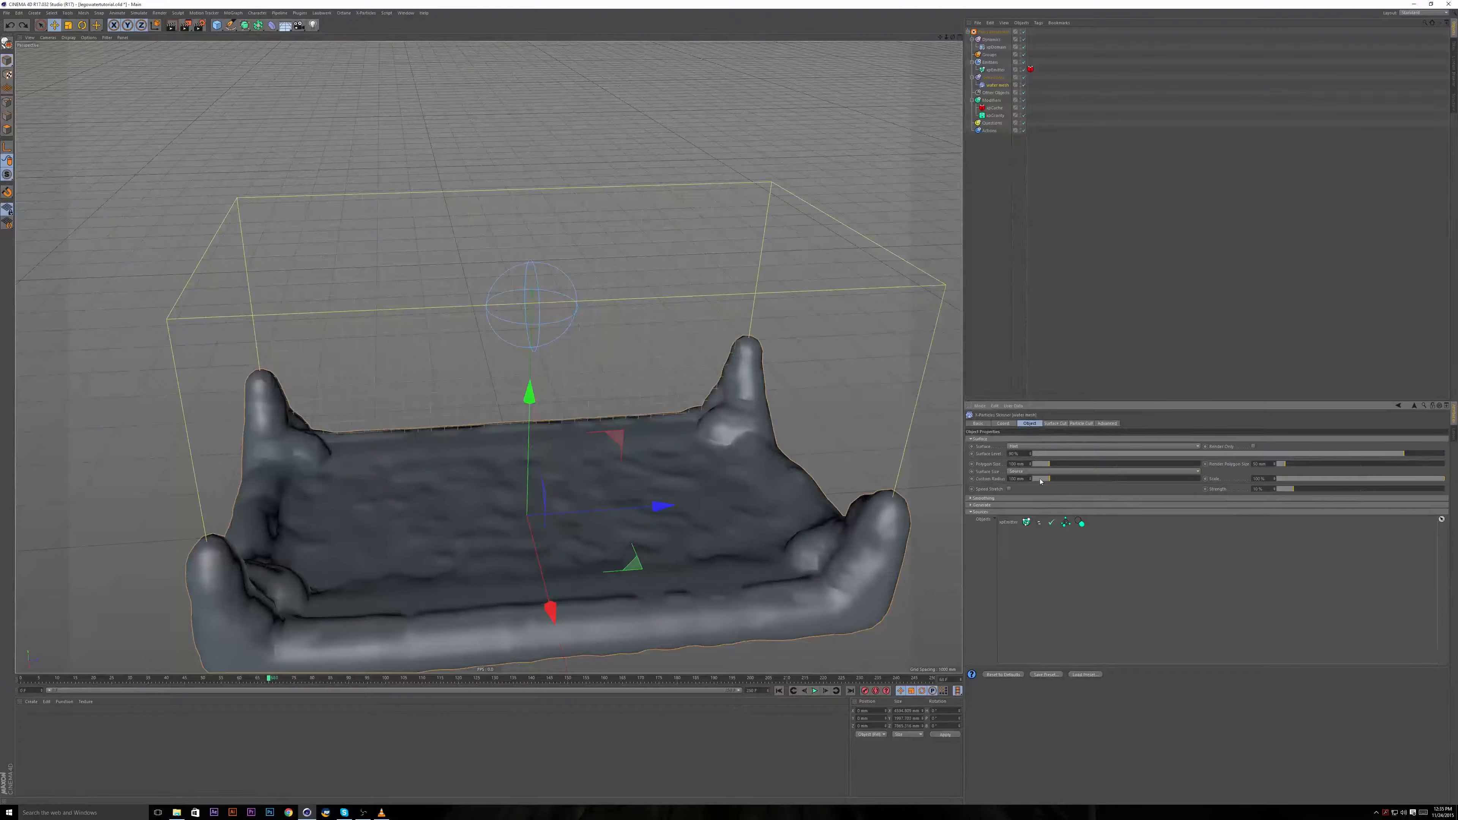
Compare other surface types on the water mesh and return it to the original type.
click(1023, 446)
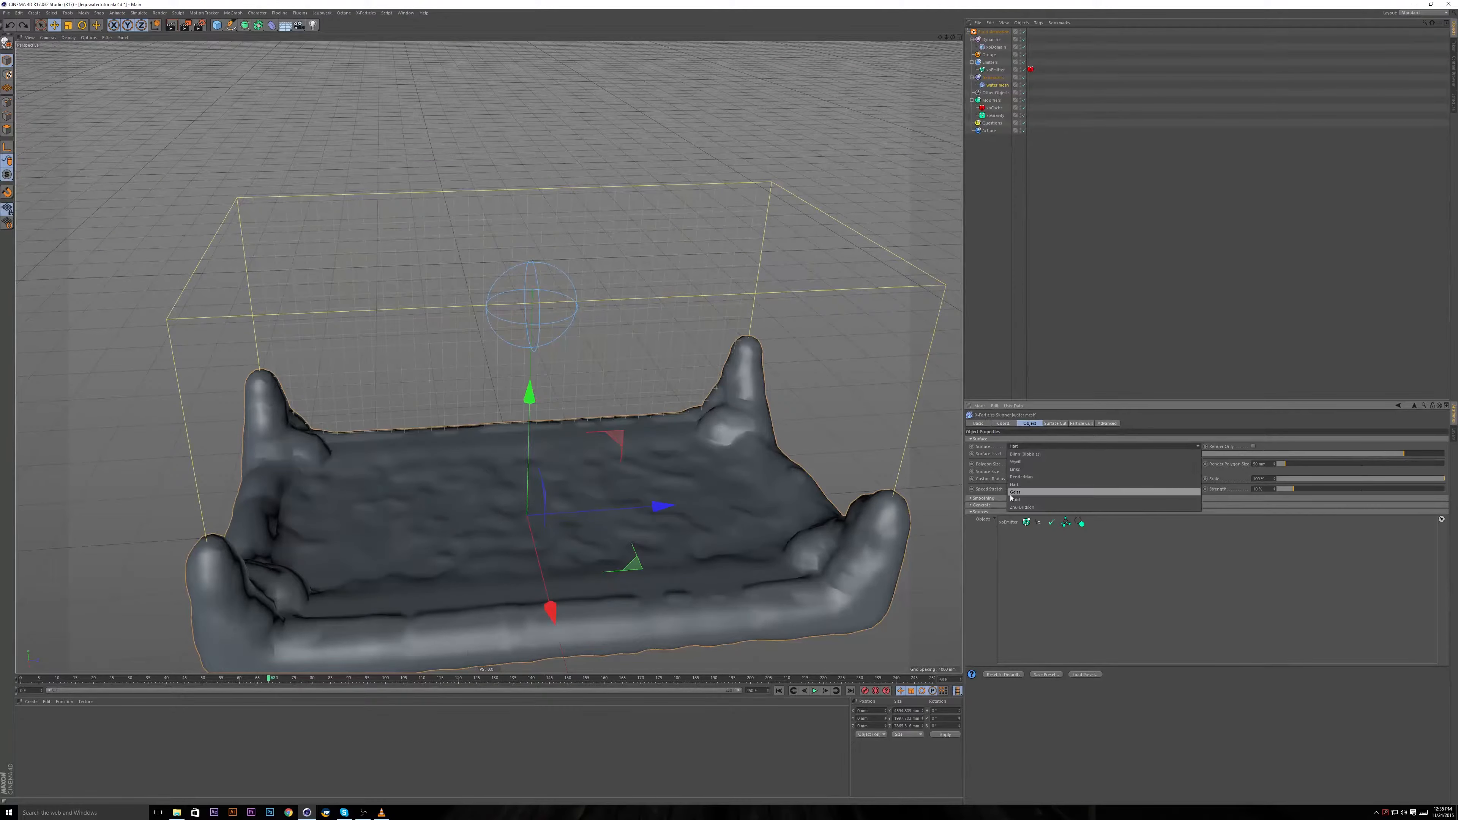
click(1016, 492)
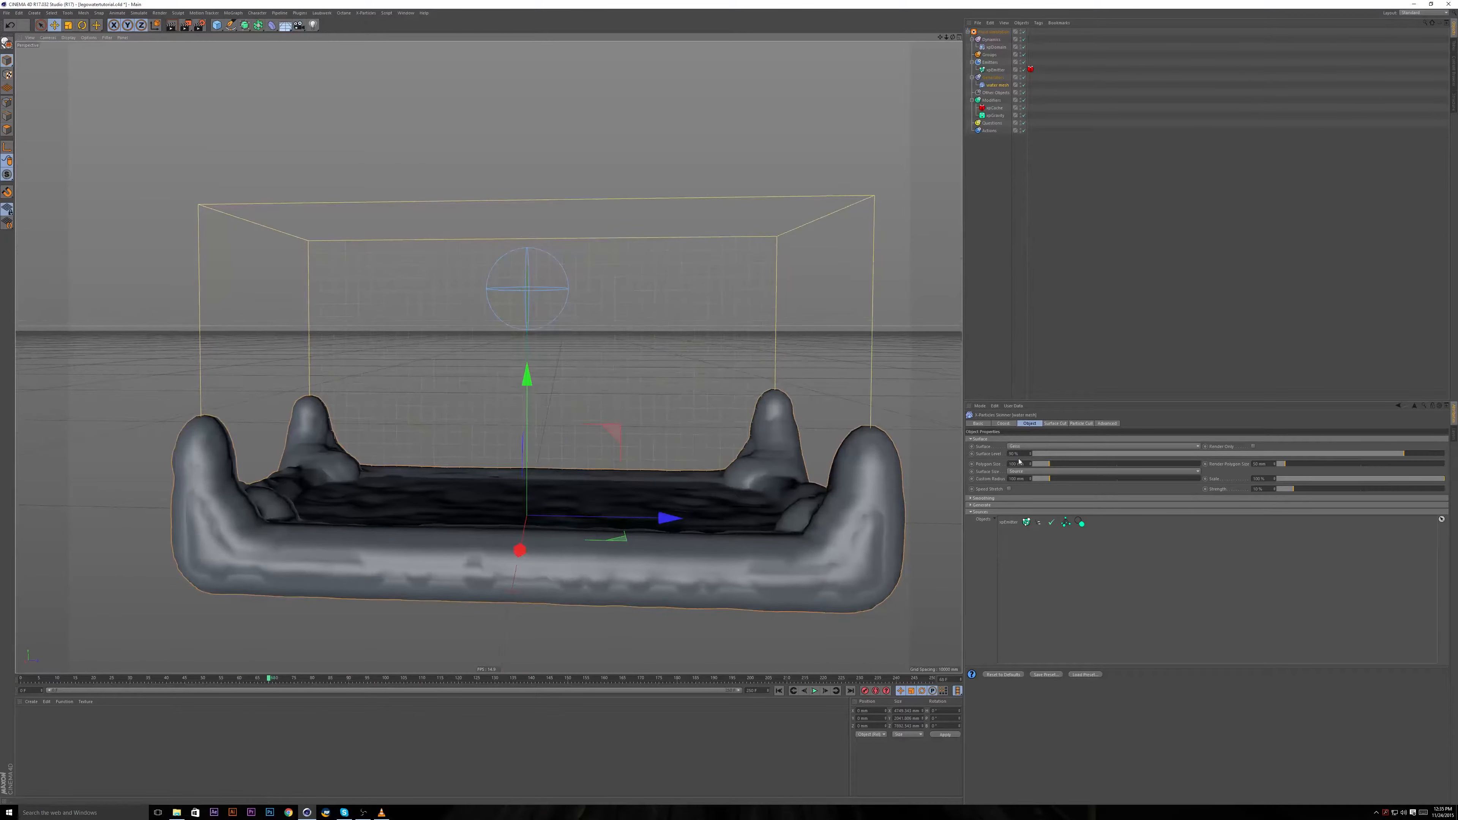
click(1018, 447)
click(1016, 461)
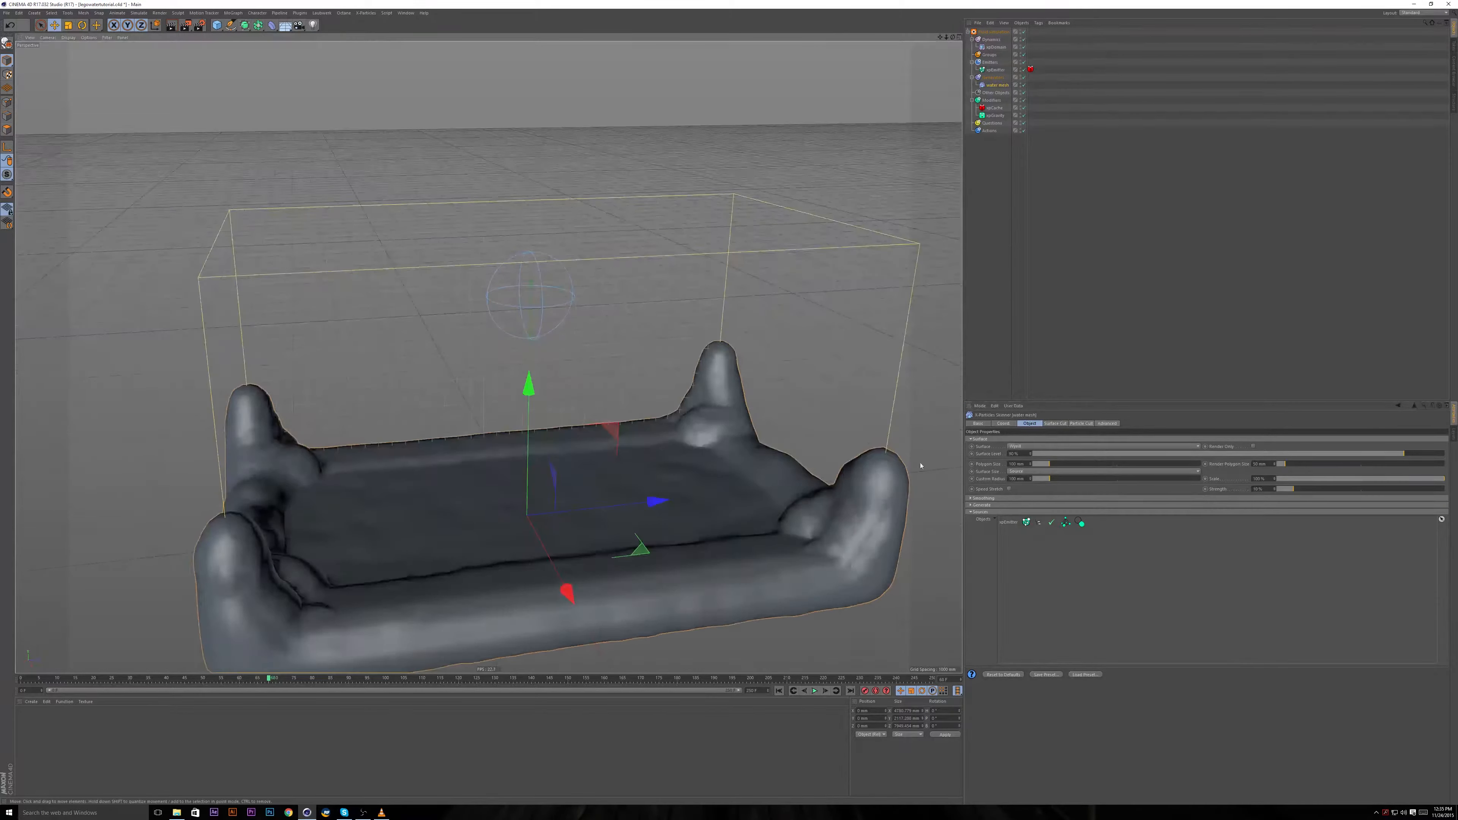
click(1023, 446)
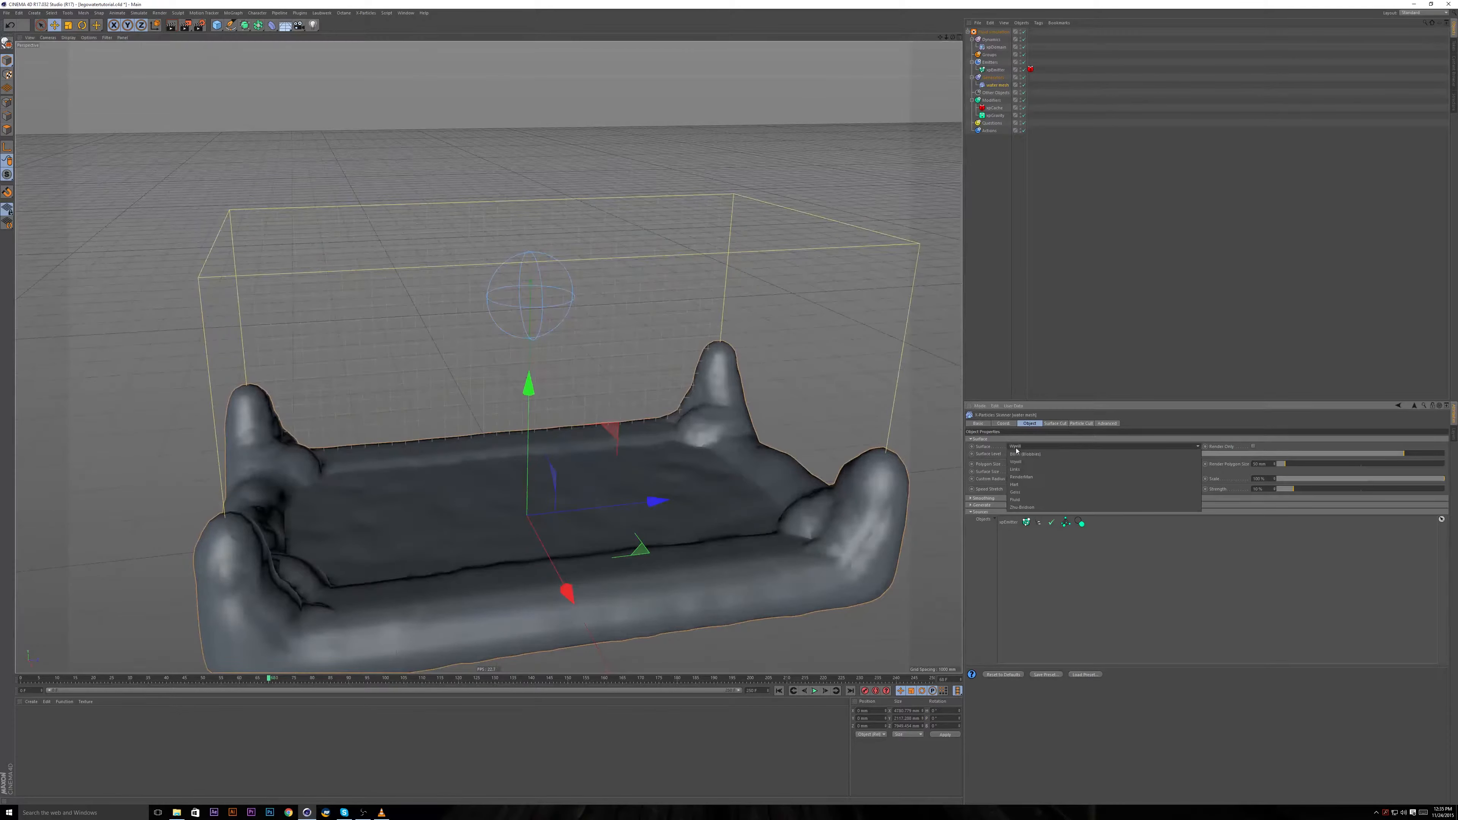
click(1015, 485)
Display the polygon lines over the shaded objects in the viewport to show the water mesh's density.
mouse_move(603, 468)
alt+mouse_down()
mouse_move(592, 488)
mouse_move(588, 476)
mouse_move(765, 394)
mouse_move(664, 485)
mouse_move(595, 468)
alt+mouse_up()
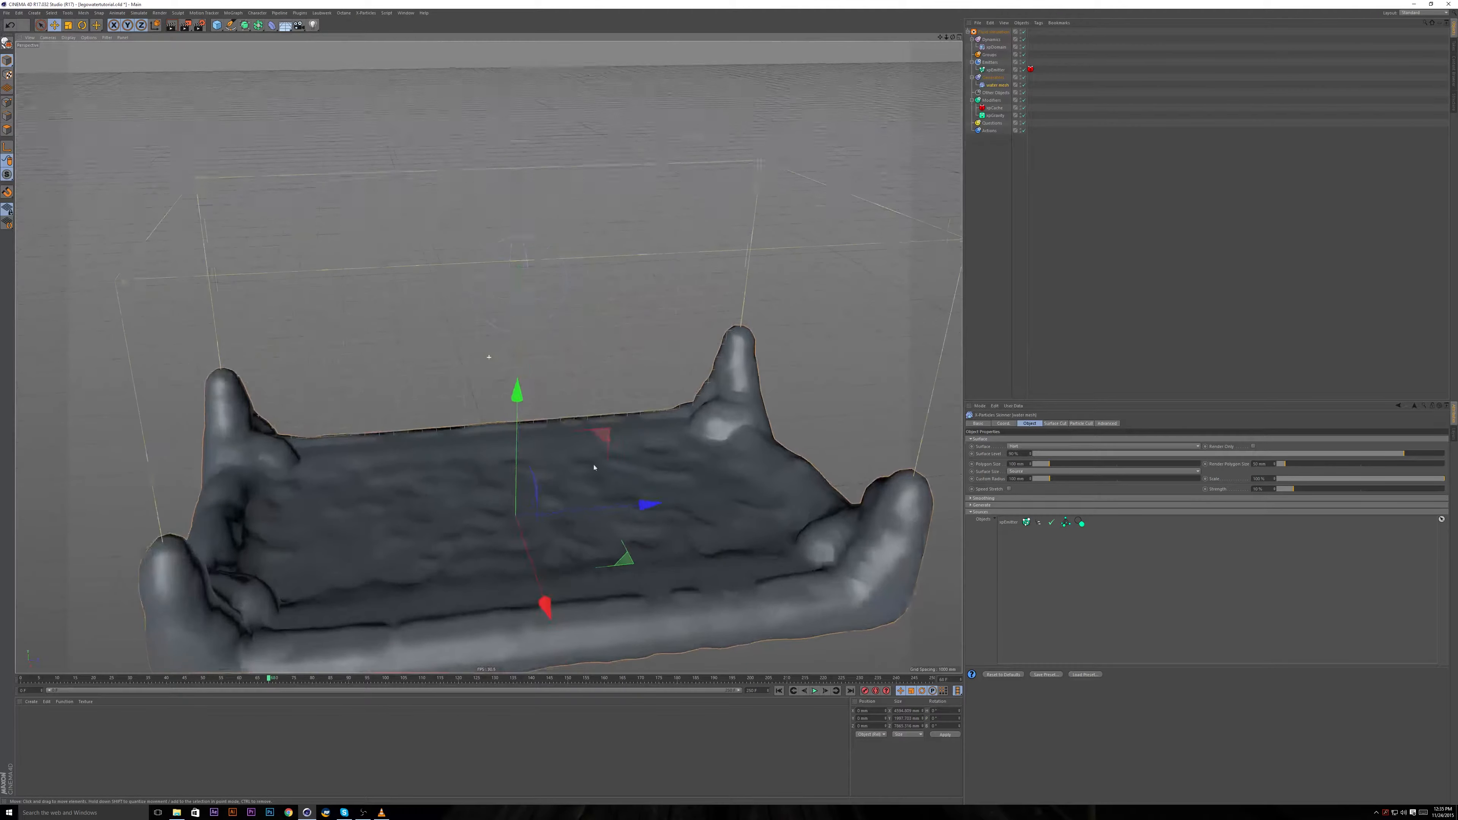
alt+middle_drag(595, 469, 597, 405)
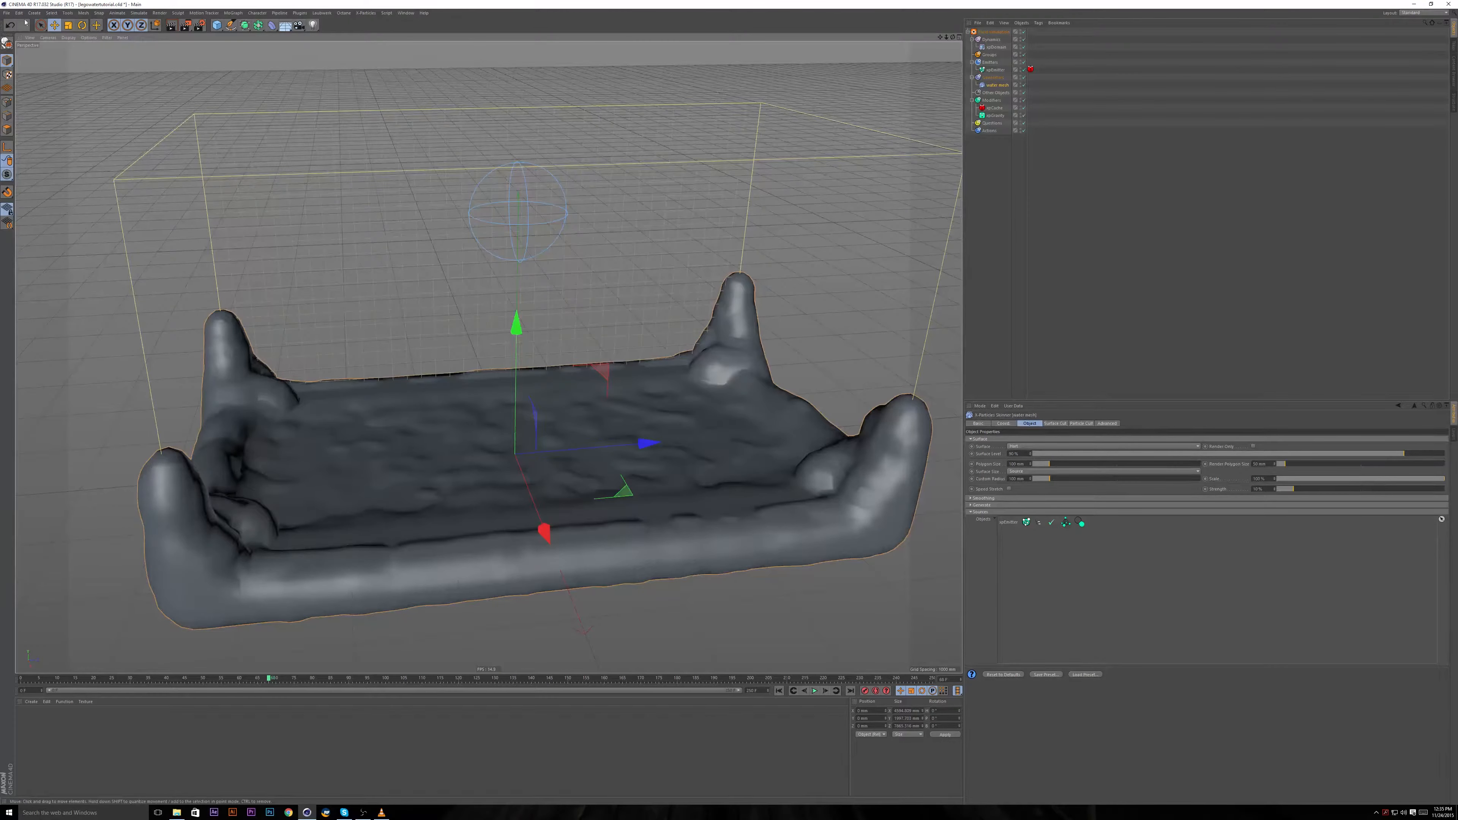
click(68, 38)
click(80, 53)
alt+drag(342, 332, 371, 357)
scroll(566, 498, up, 1)
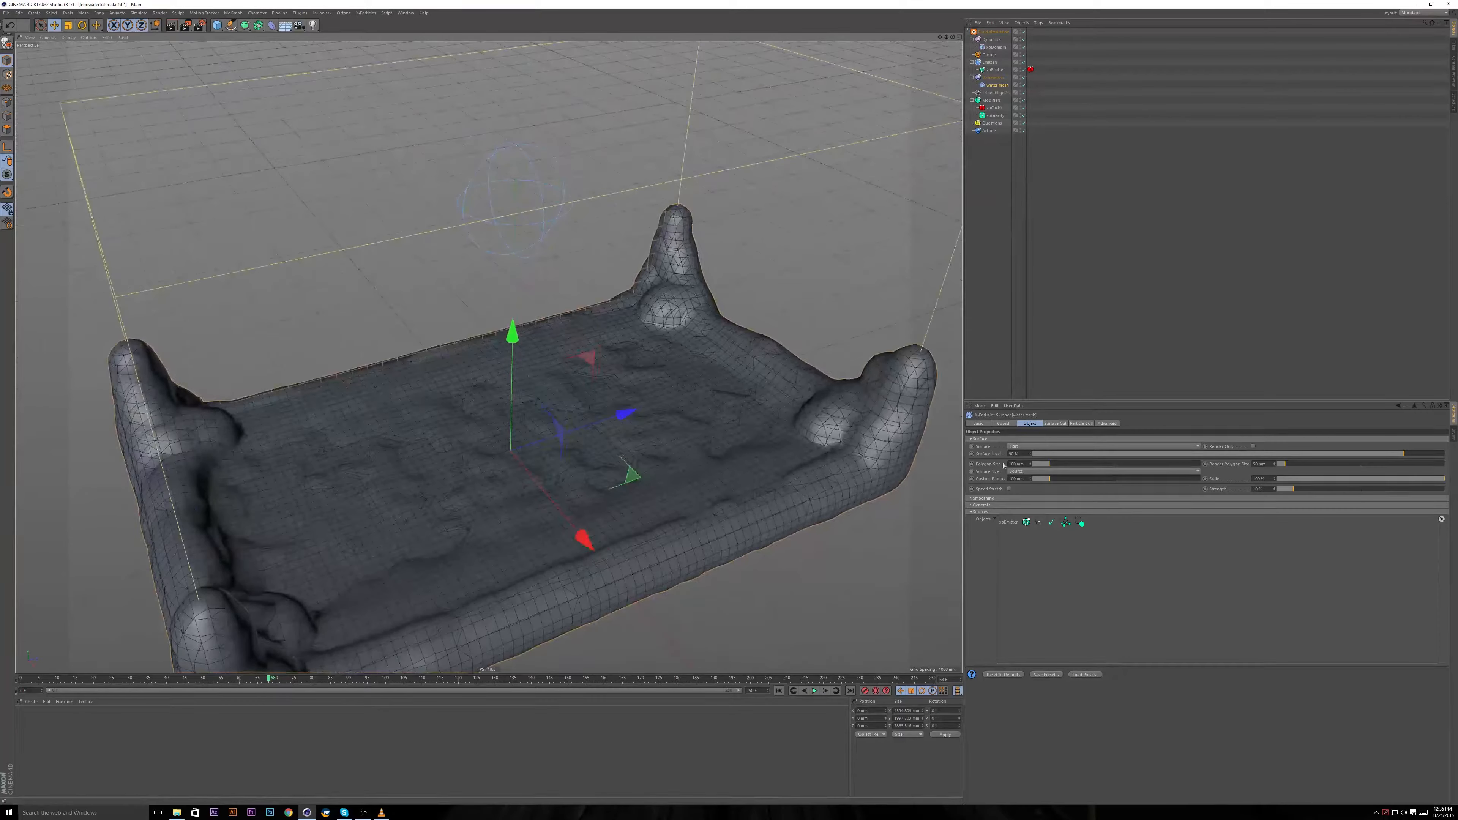
Lower the water mesh's surface level to about 61% and reduce its polygon size for a thinner, finer surface.
drag(1048, 464, 1044, 470)
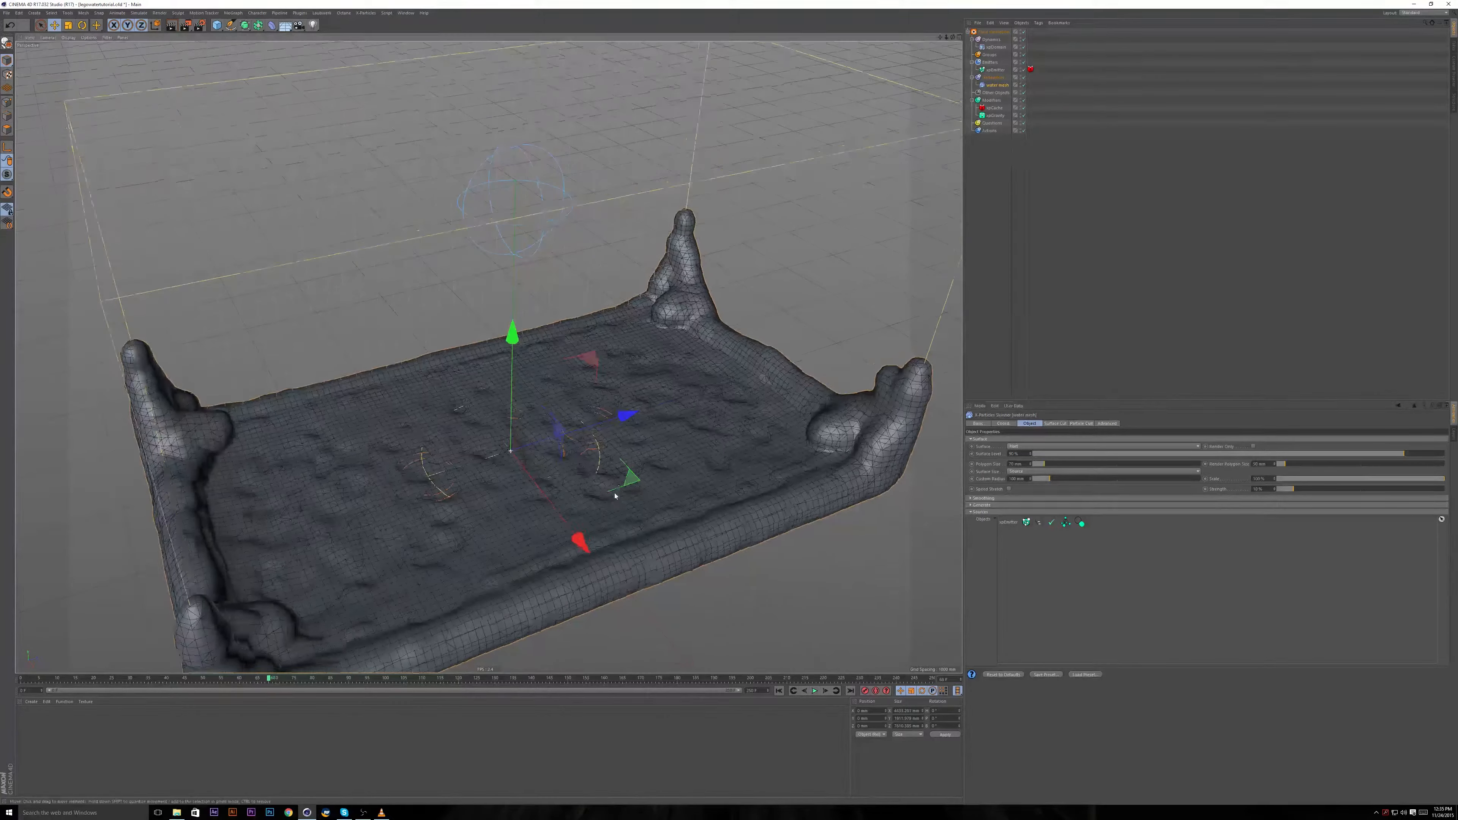
alt+drag(616, 495, 642, 449)
scroll(624, 521, up, 1)
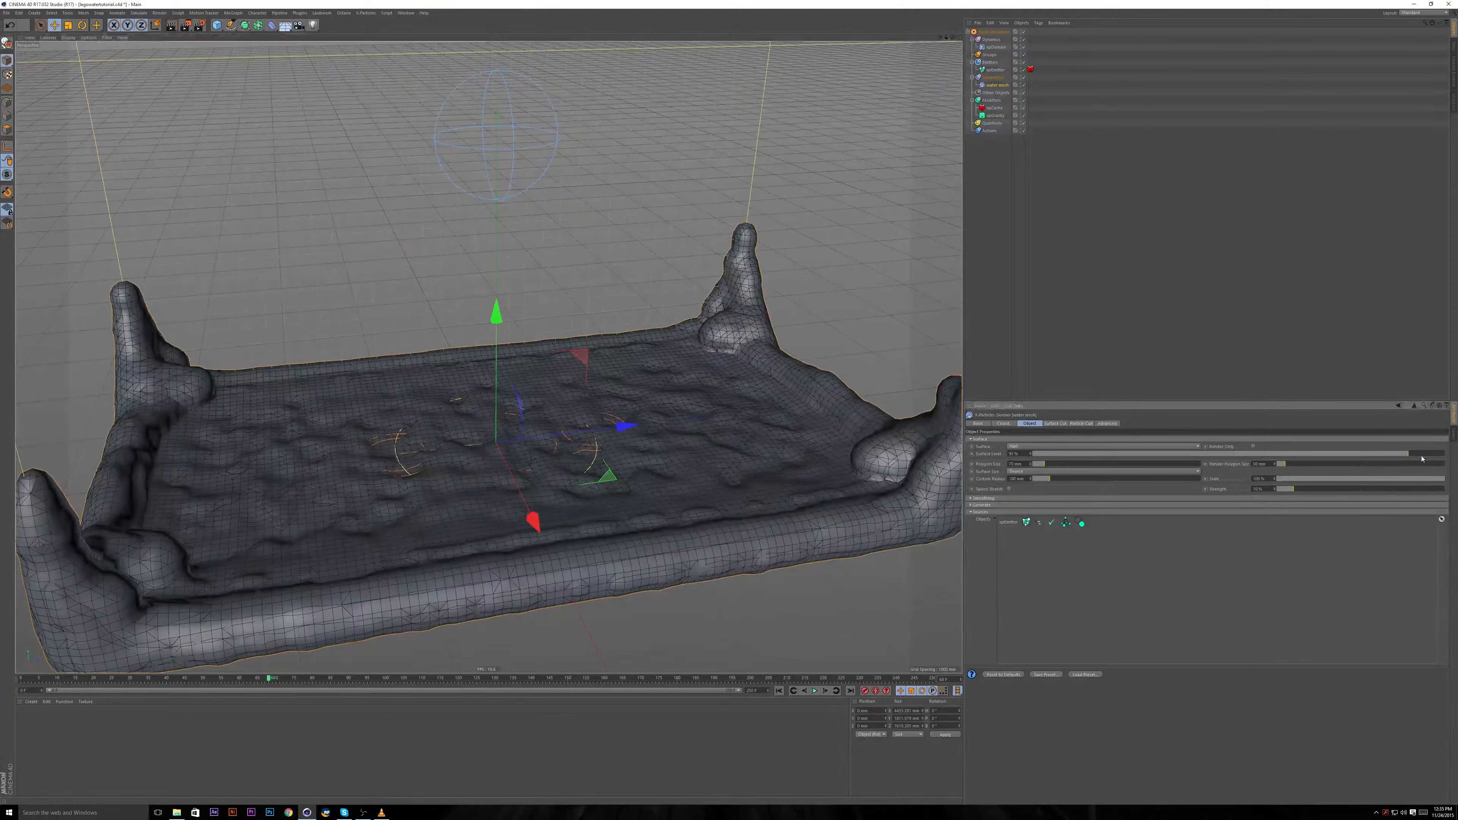
drag(1422, 458, 1284, 460)
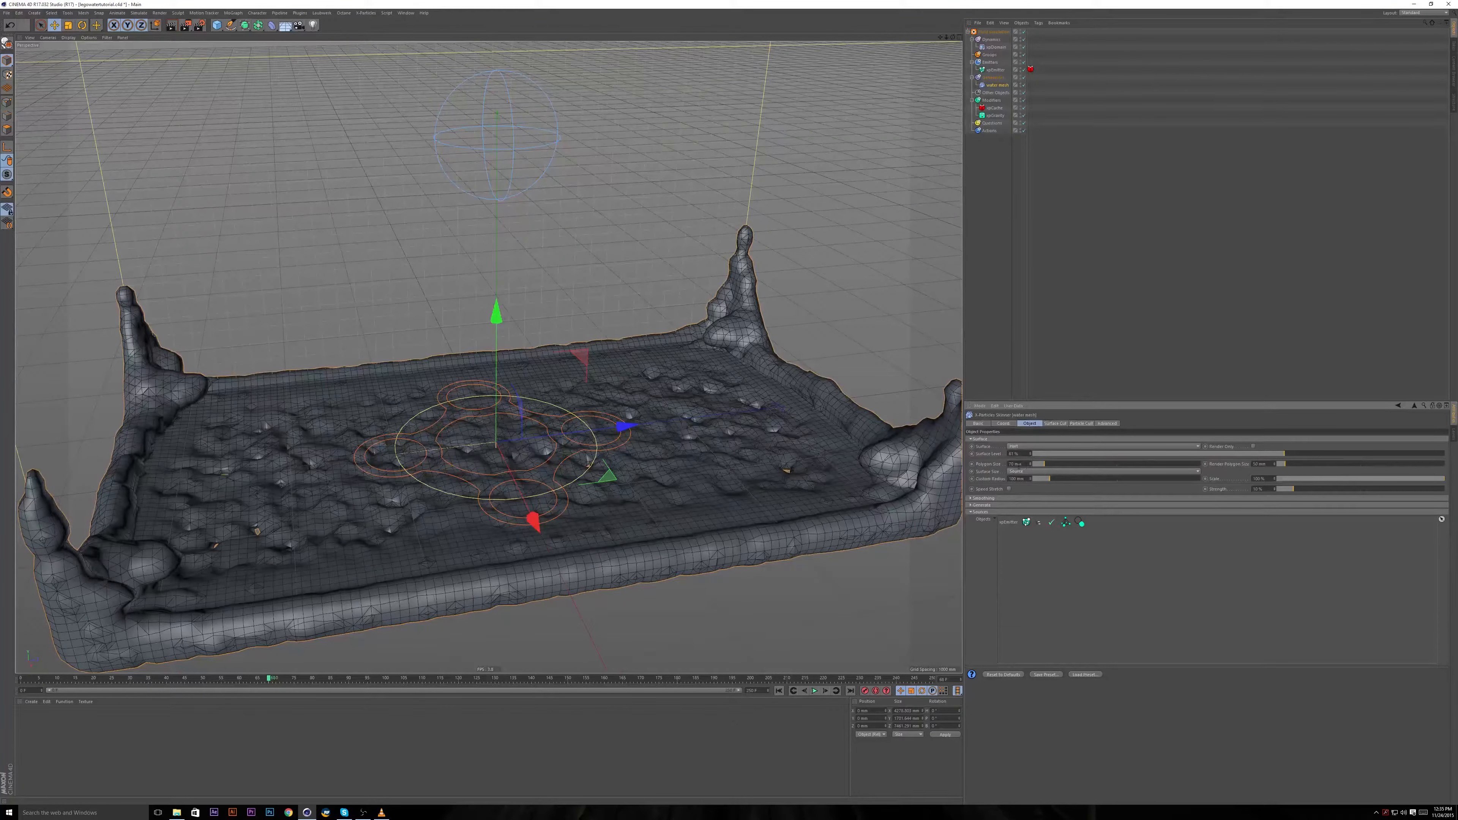
drag(1025, 464, 996, 458)
key(Return)
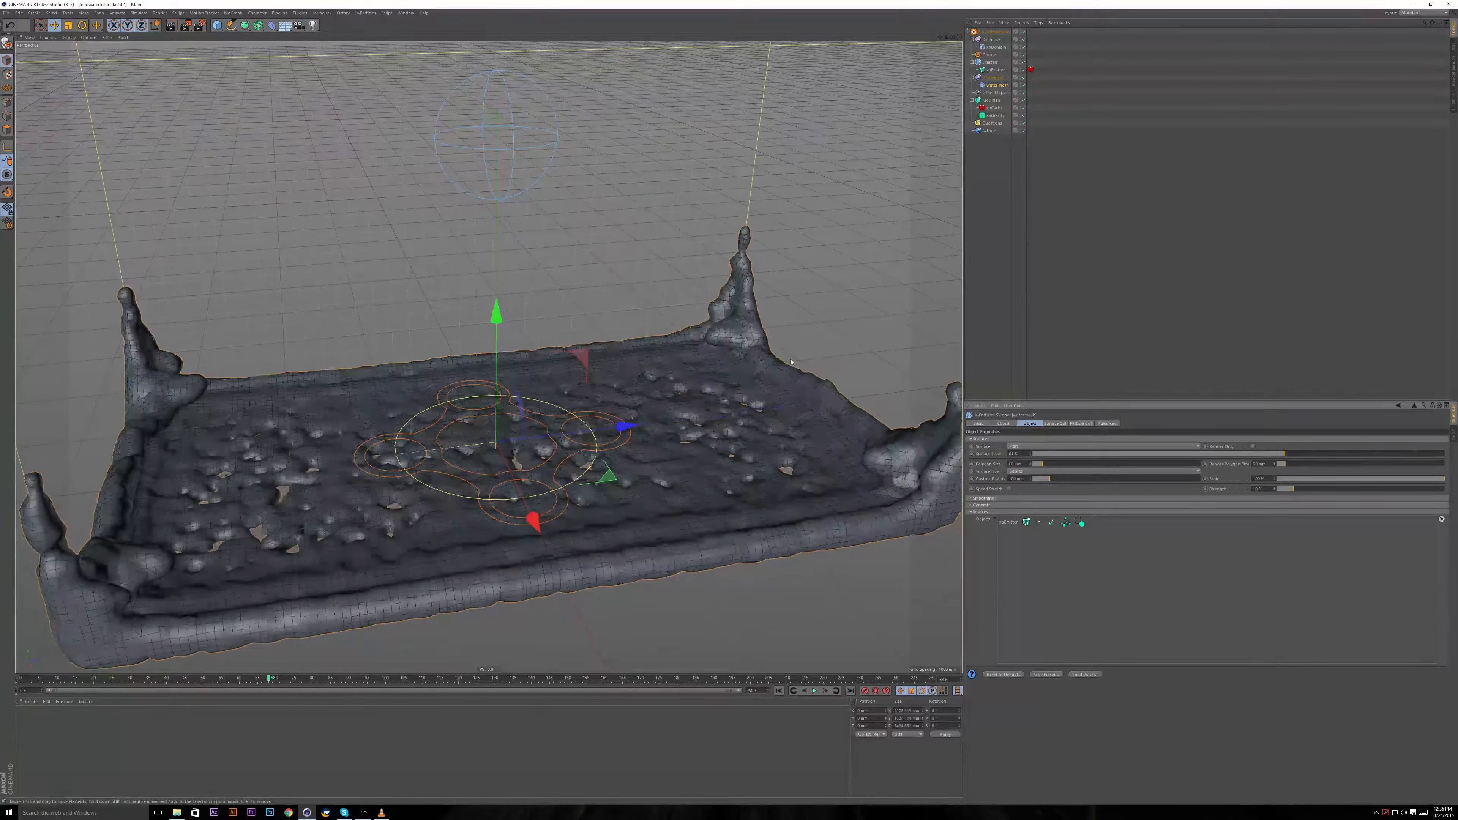
alt+drag(880, 409, 820, 432)
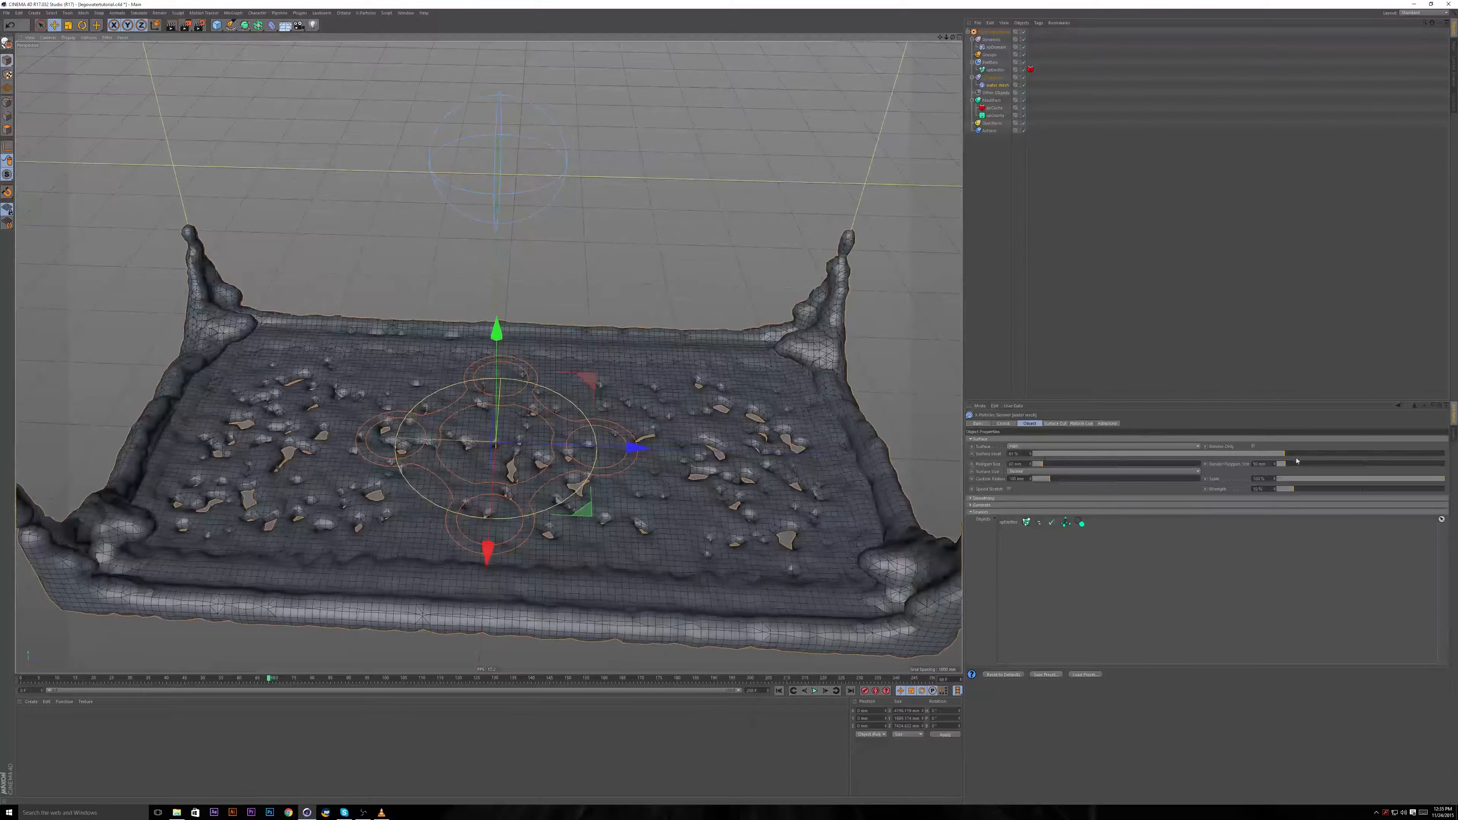
Raise the water mesh's surface level to about 77% to close the holes in the sheet, and inspect the surface.
drag(1285, 454, 1302, 457)
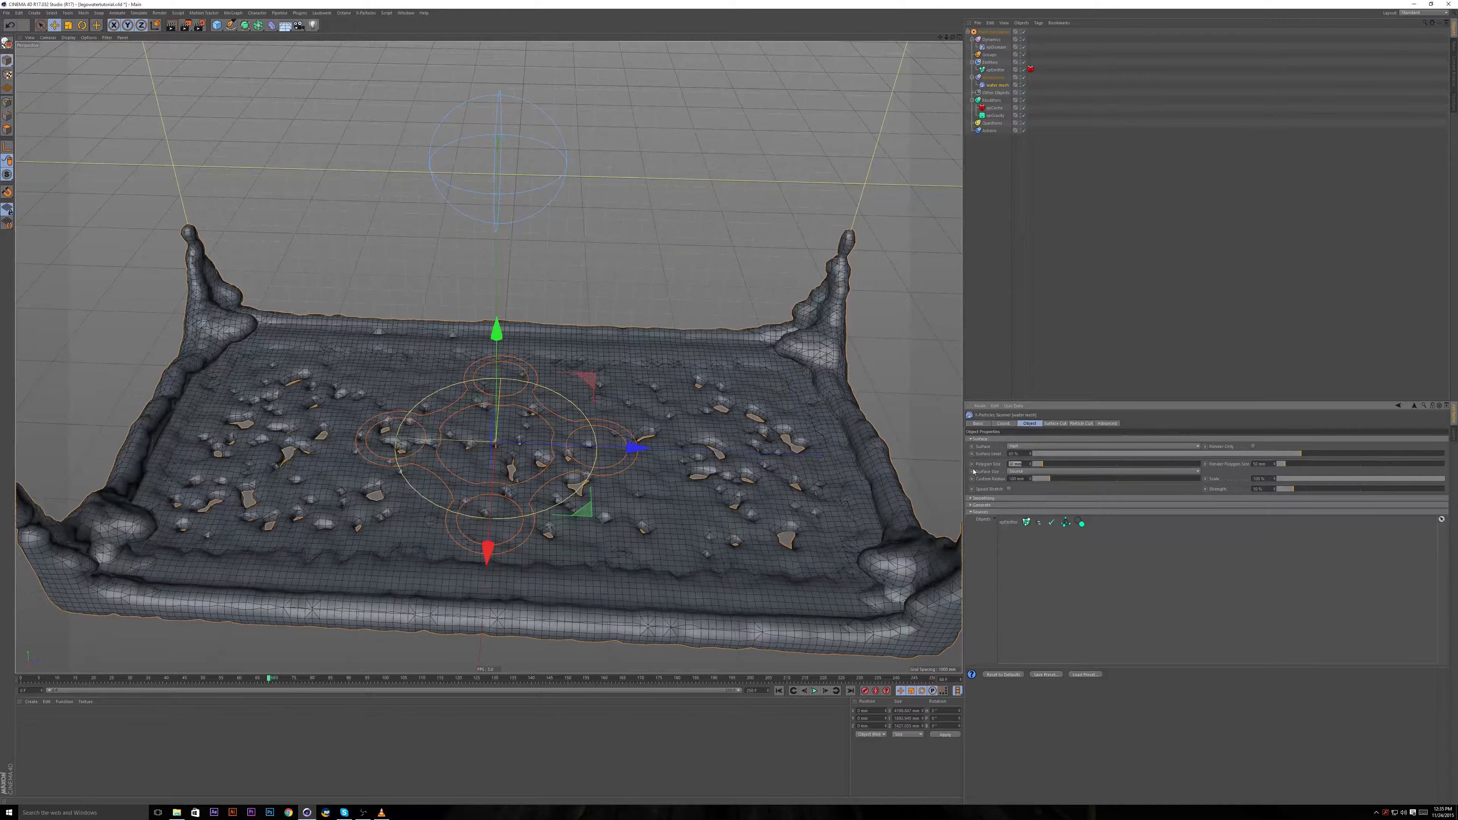
key(Return)
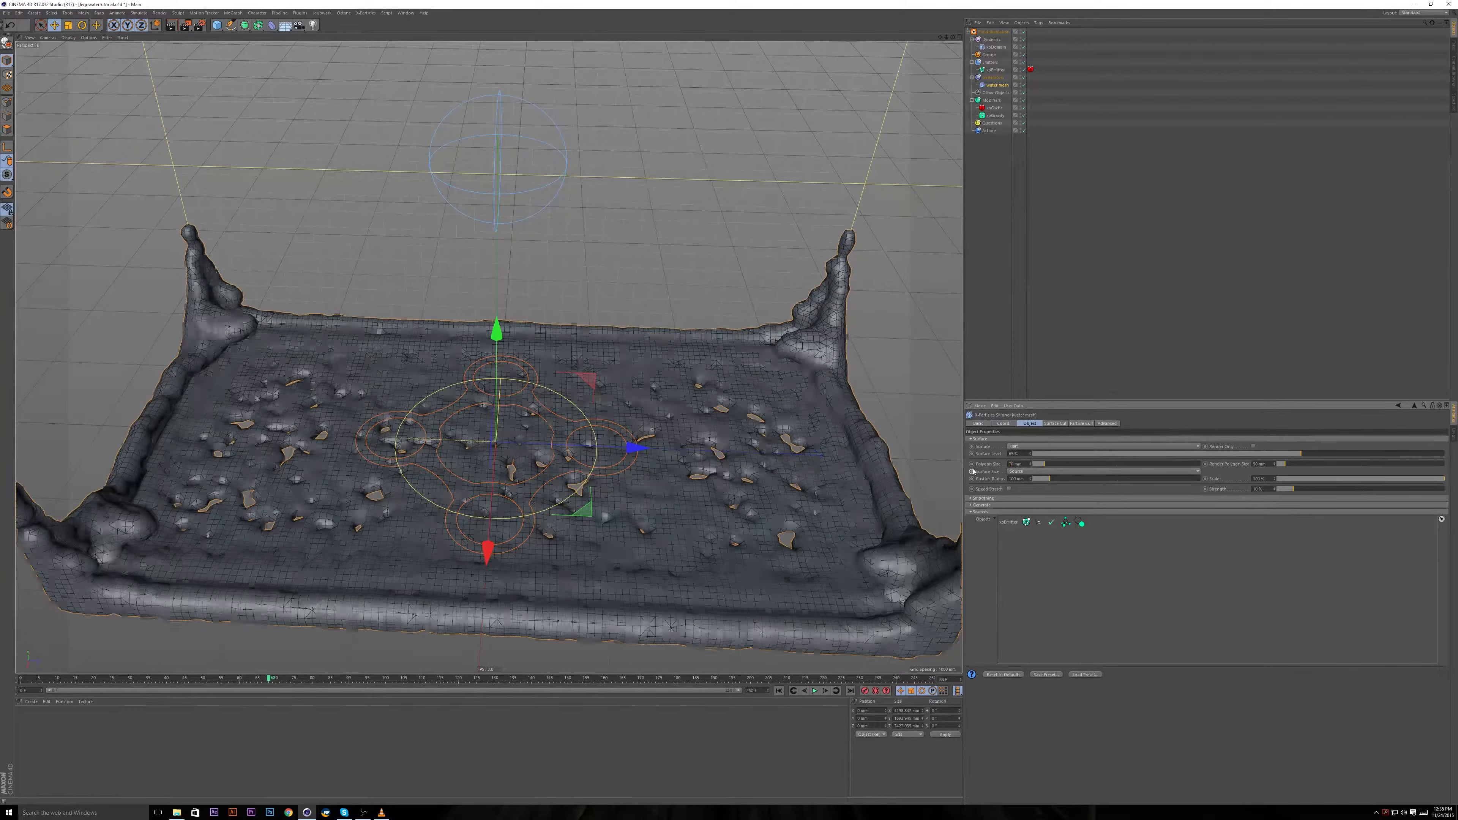
alt+drag(884, 445, 999, 437)
drag(1316, 454, 1348, 455)
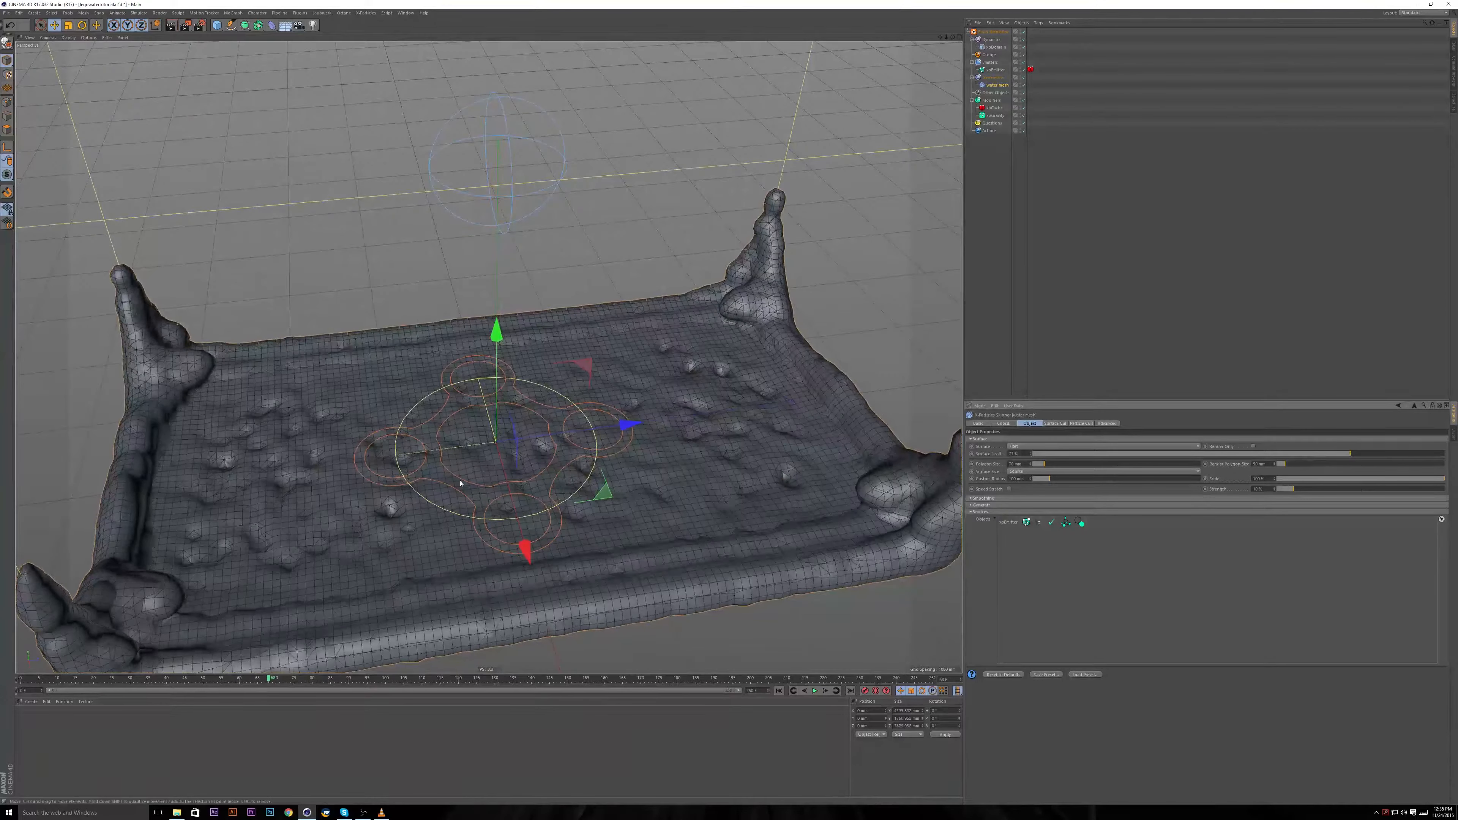
alt+drag(495, 474, 652, 431)
alt+drag(684, 422, 571, 513)
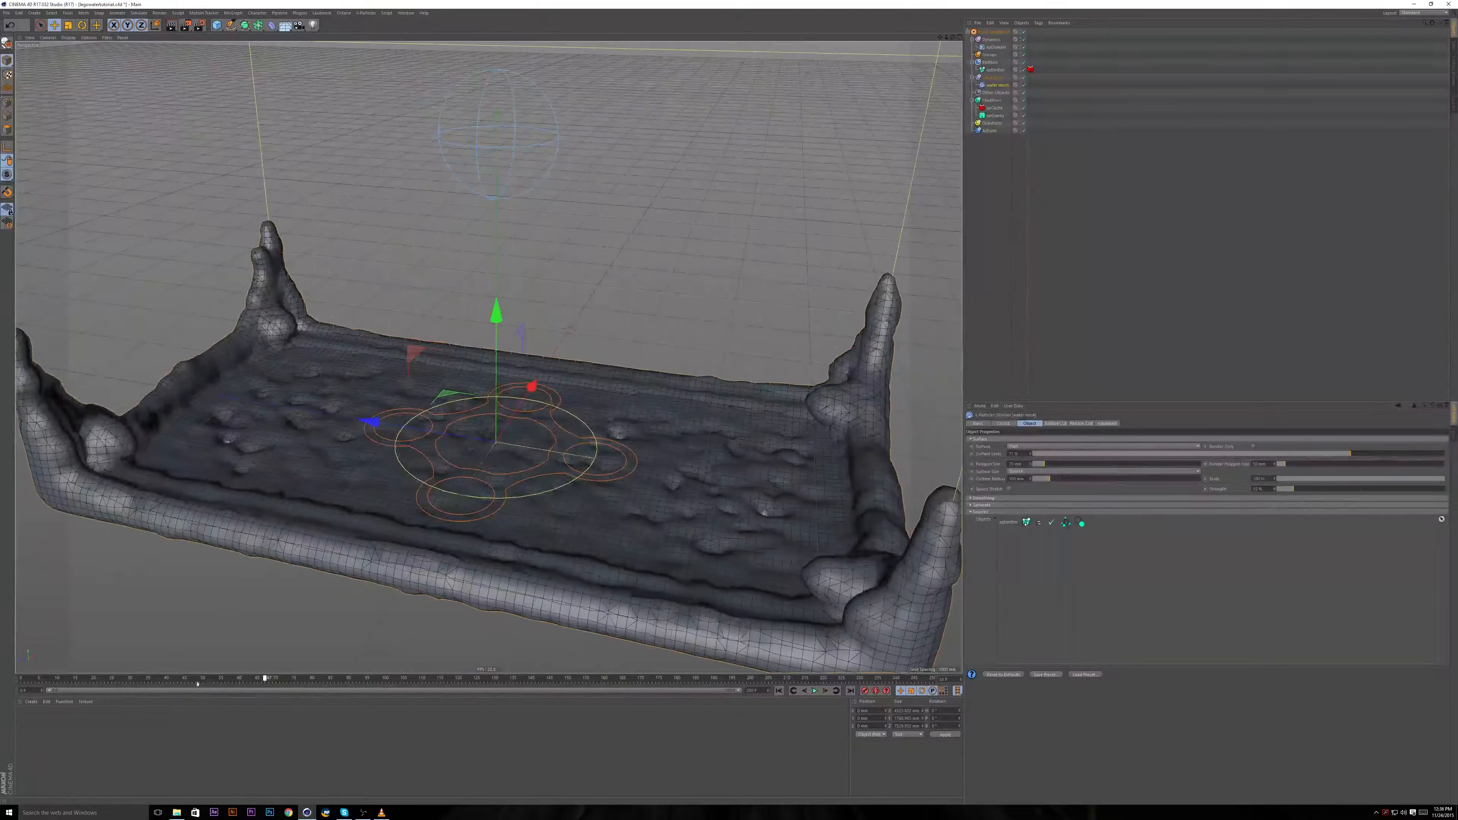
Check the water mesh at earlier and later frames of the animation, deselect everything and save the scene.
click(162, 684)
mouse_move(162, 683)
mouse_down()
mouse_move(95, 680)
mouse_move(152, 680)
mouse_up()
drag(314, 689, 452, 680)
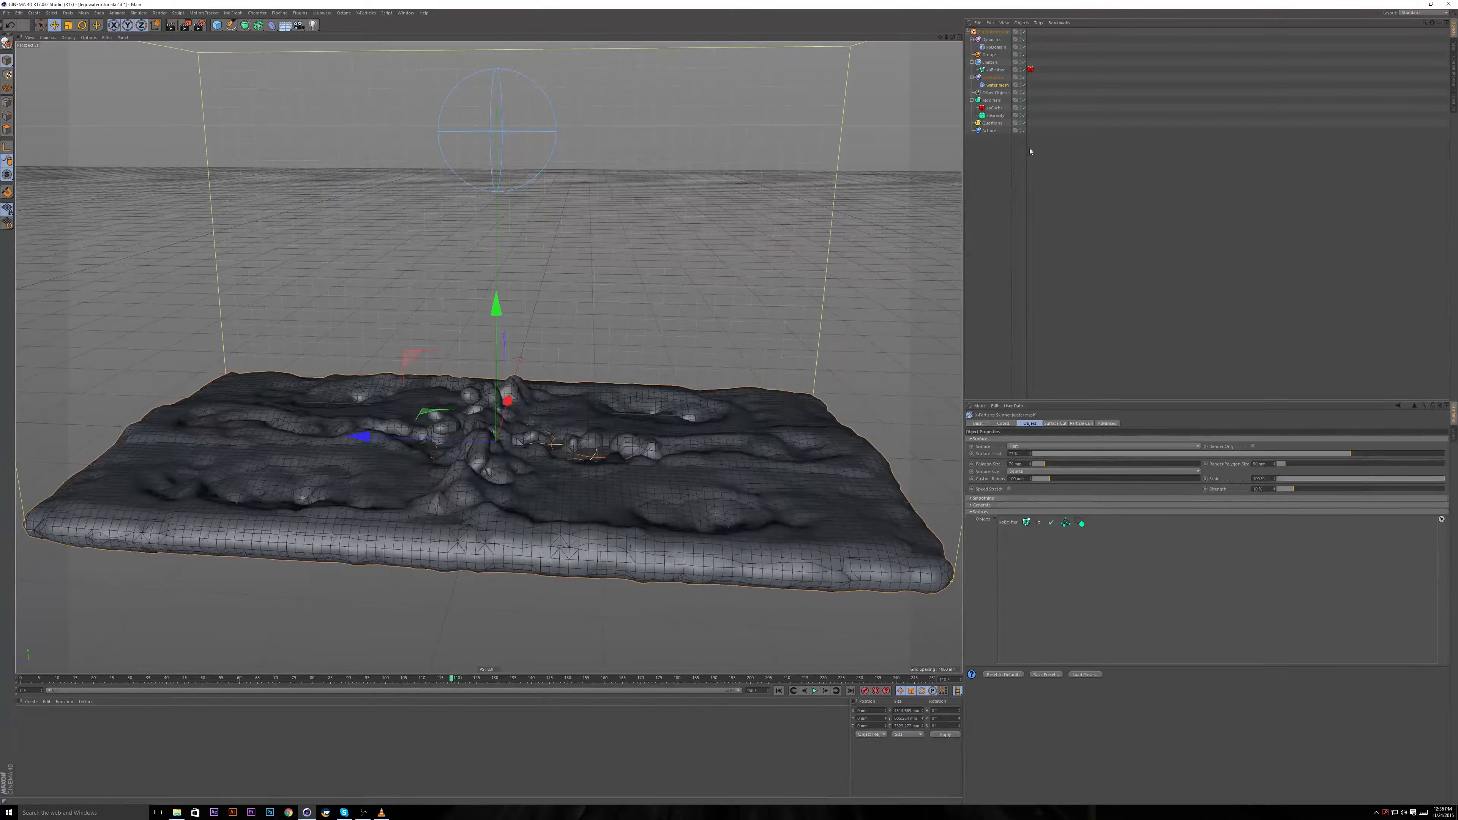
click(989, 165)
key(ctrl+s)
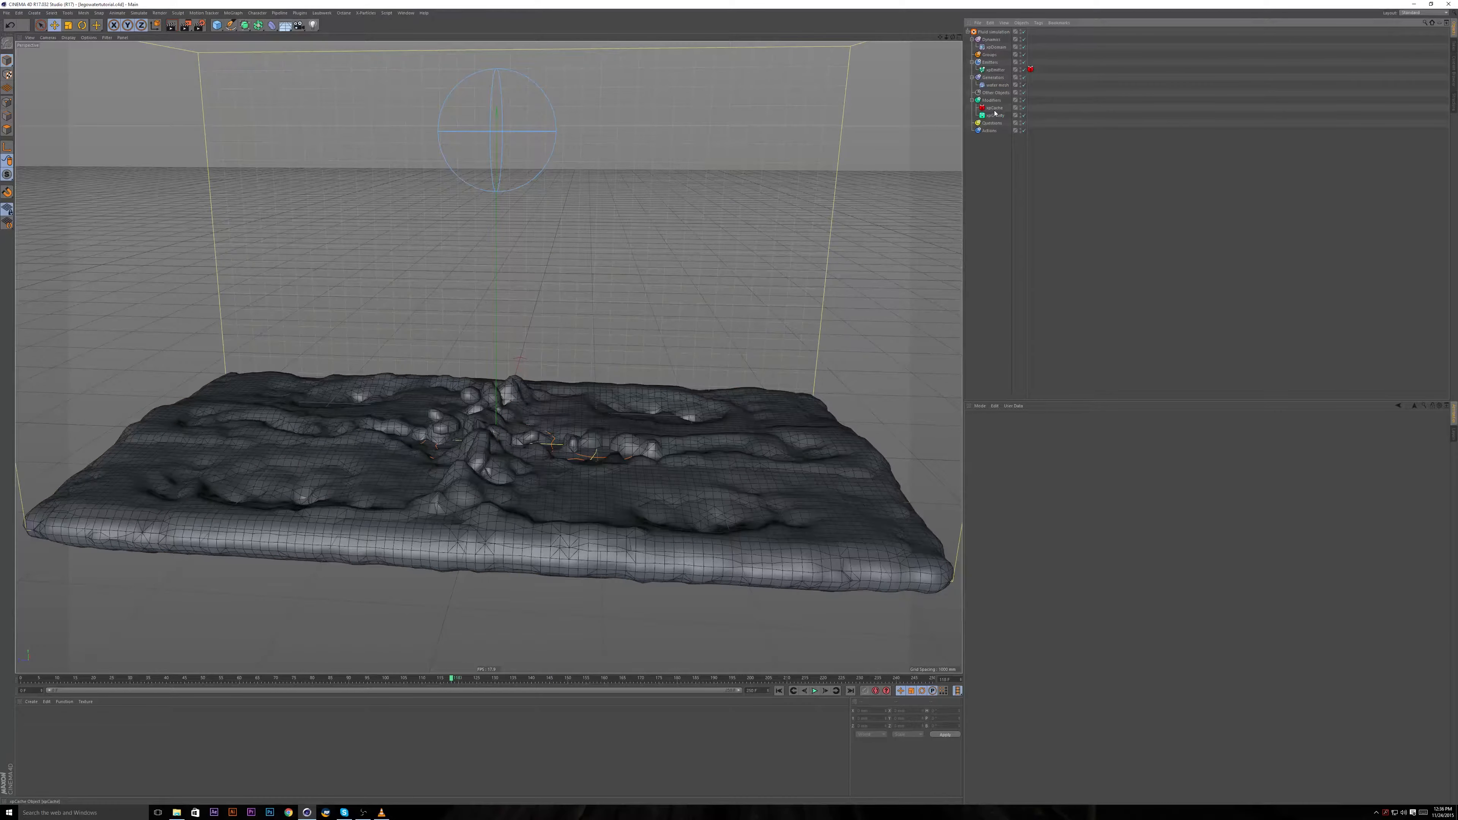
Add the water mesh to the list of objects included in the X-Particles cache.
click(994, 108)
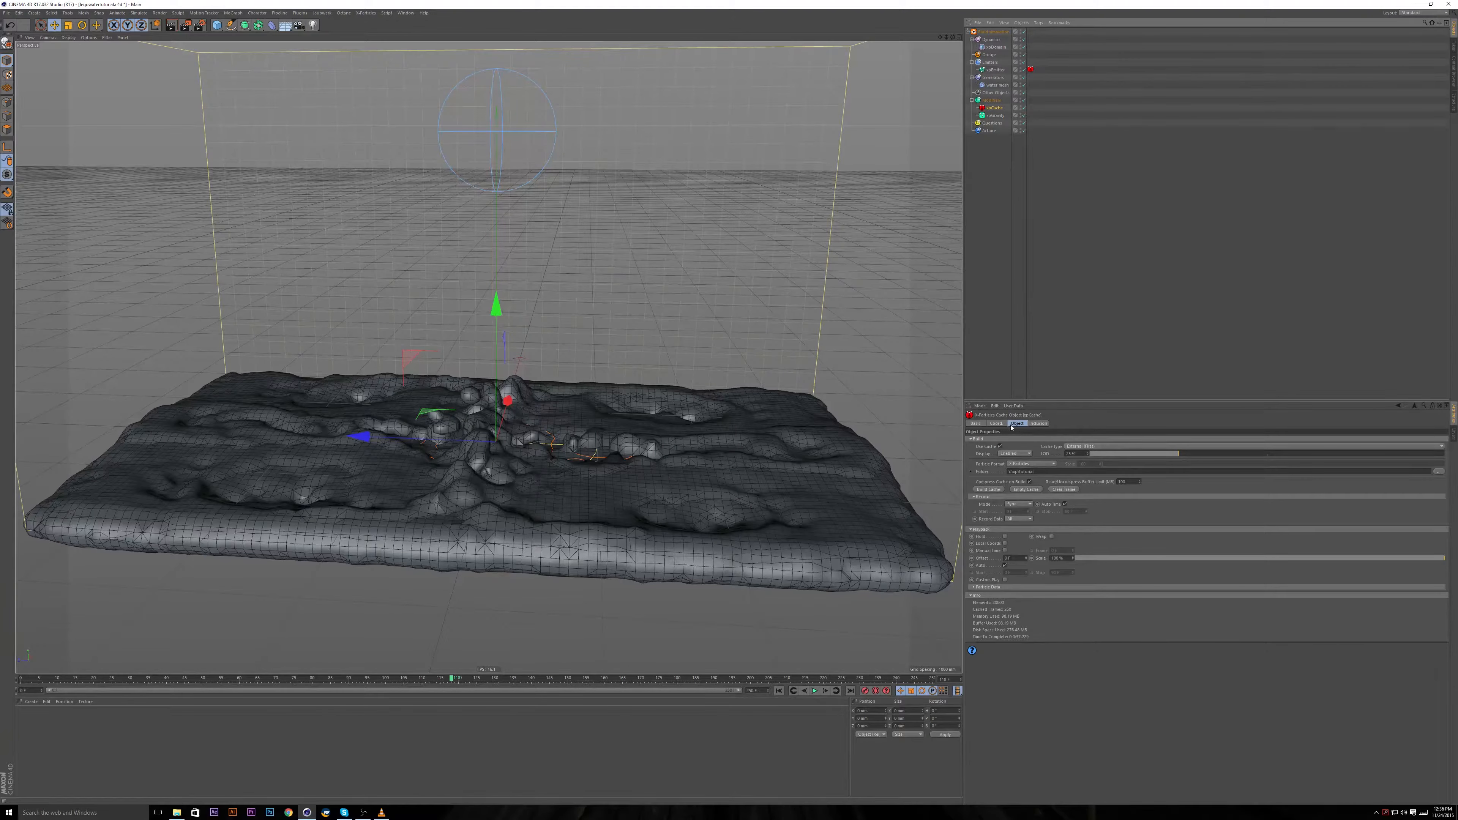
click(1037, 423)
drag(997, 84, 1041, 531)
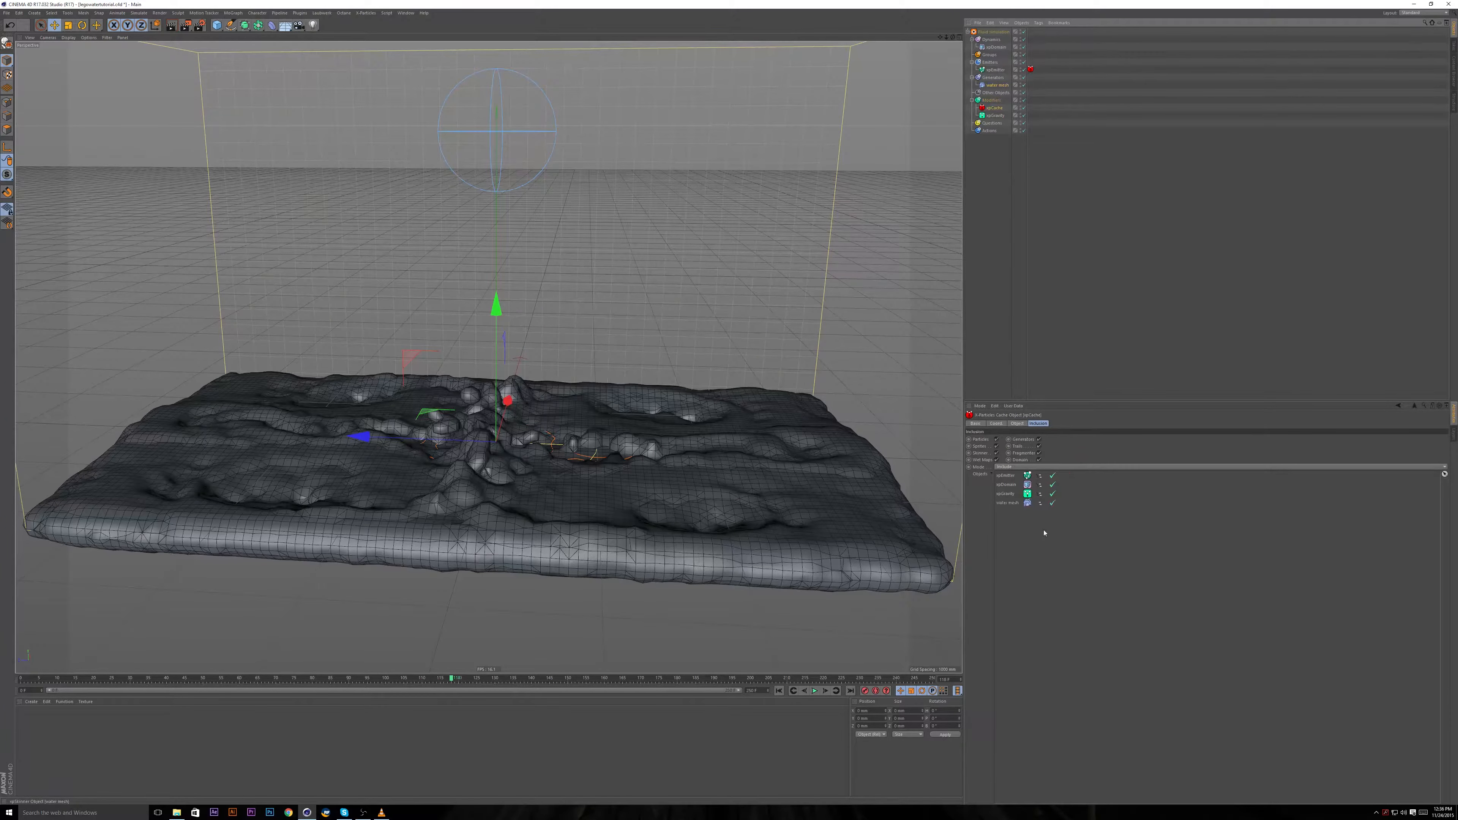
Check the emitter's cache tag and settings, and rebuild the cache with the water mesh included, overwriting the existing cache.
click(1030, 69)
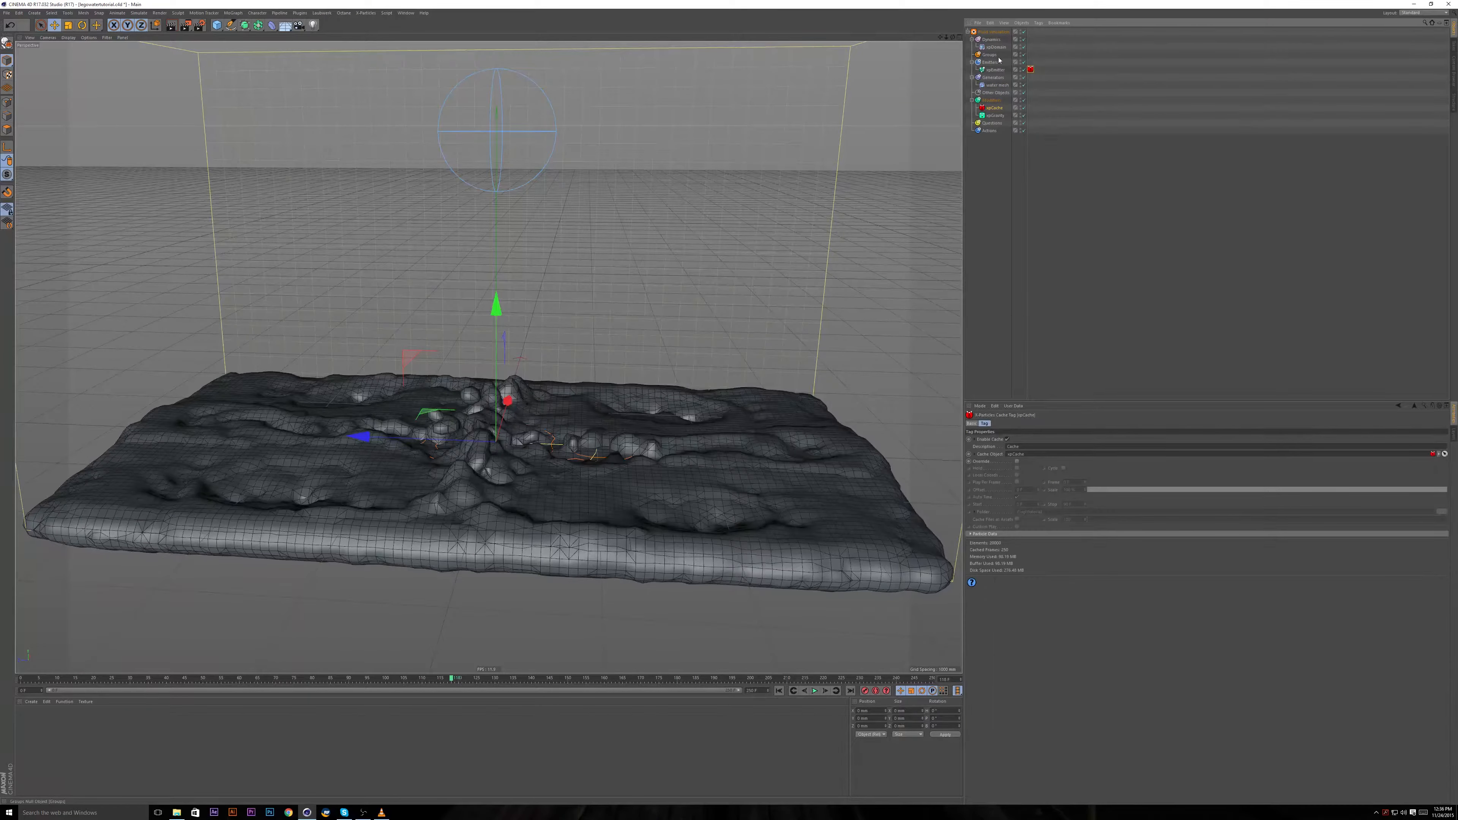
click(995, 69)
click(1044, 423)
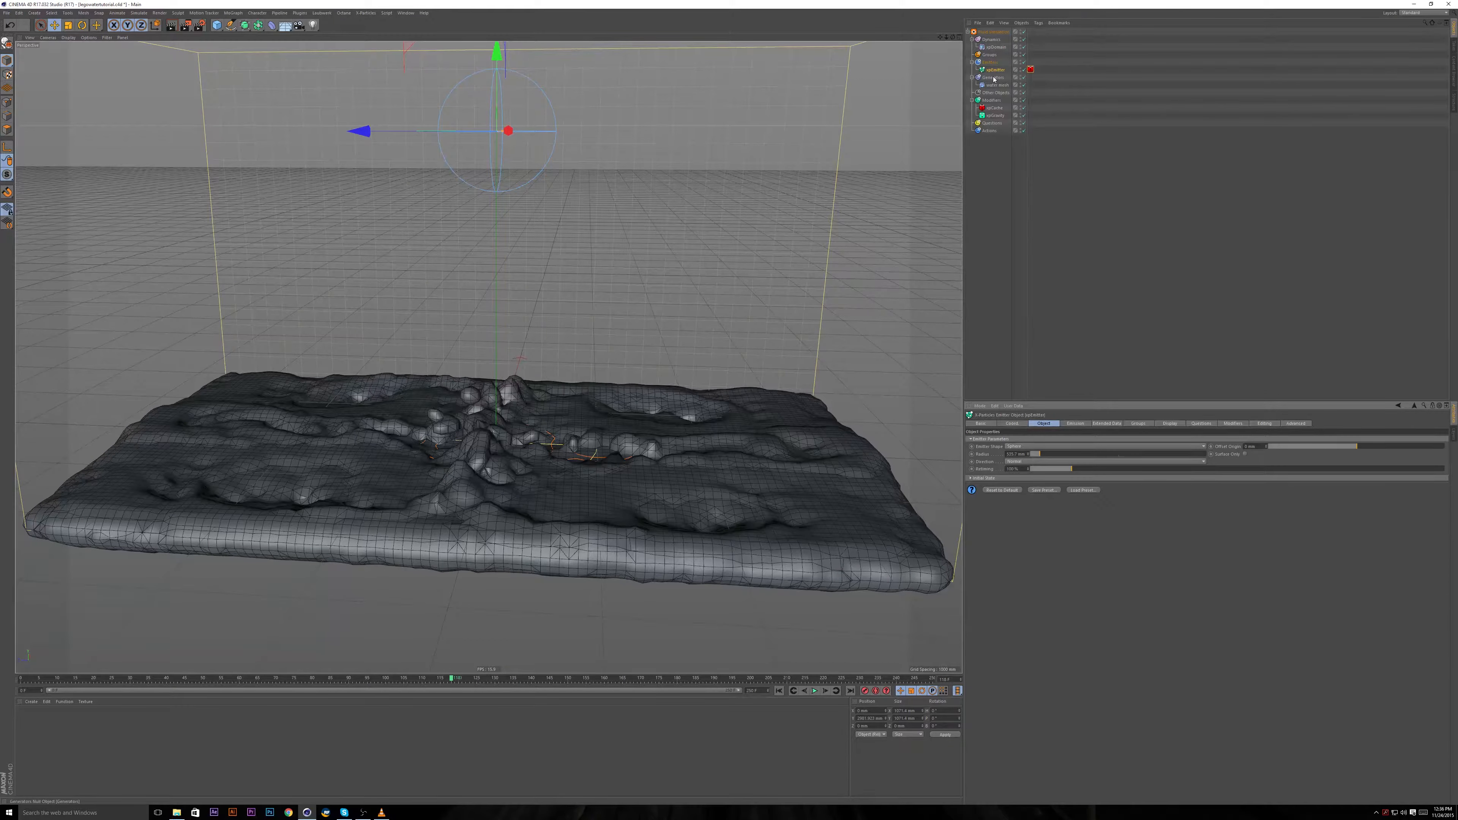
click(993, 107)
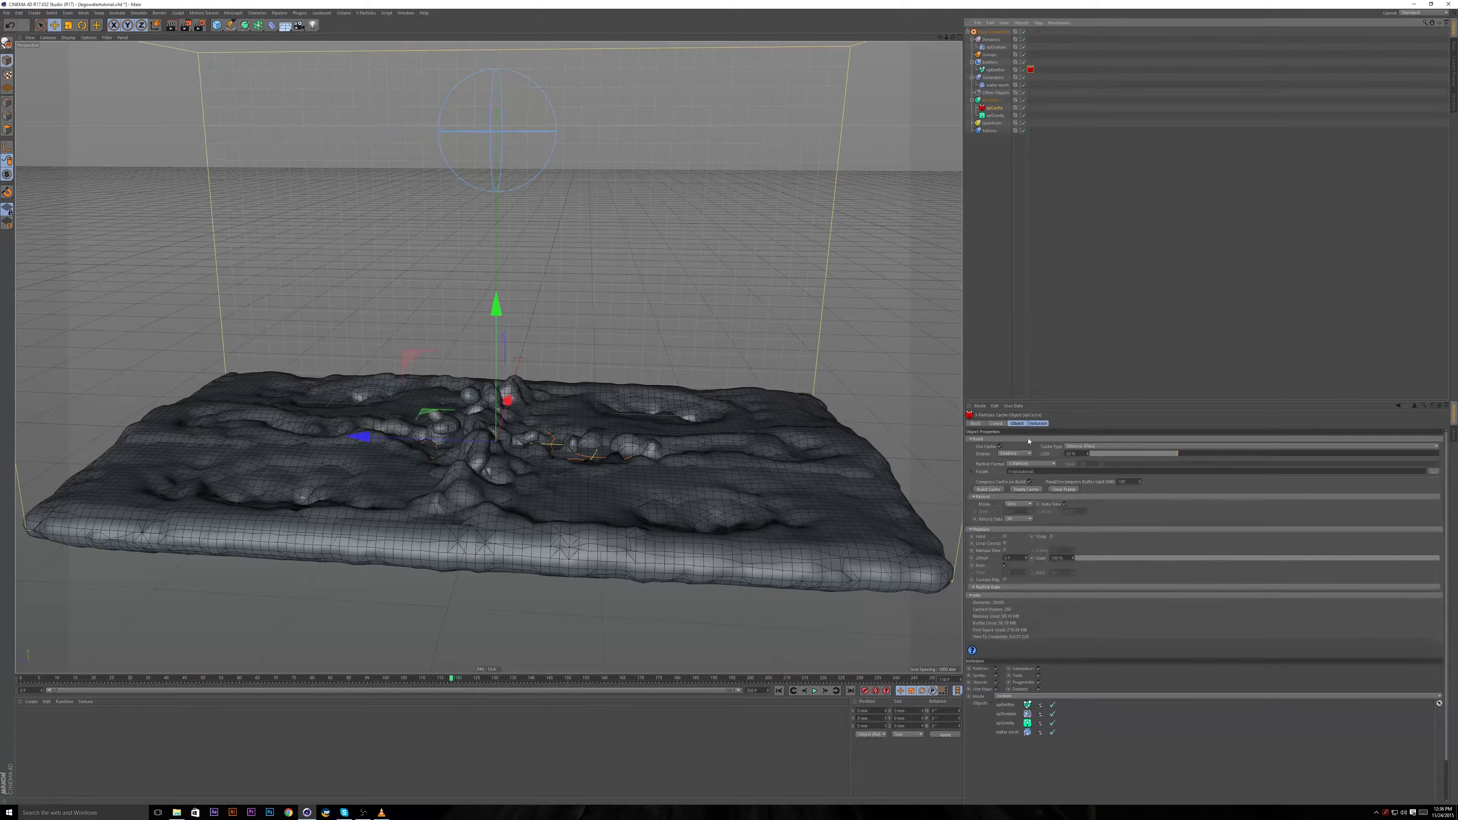
click(988, 489)
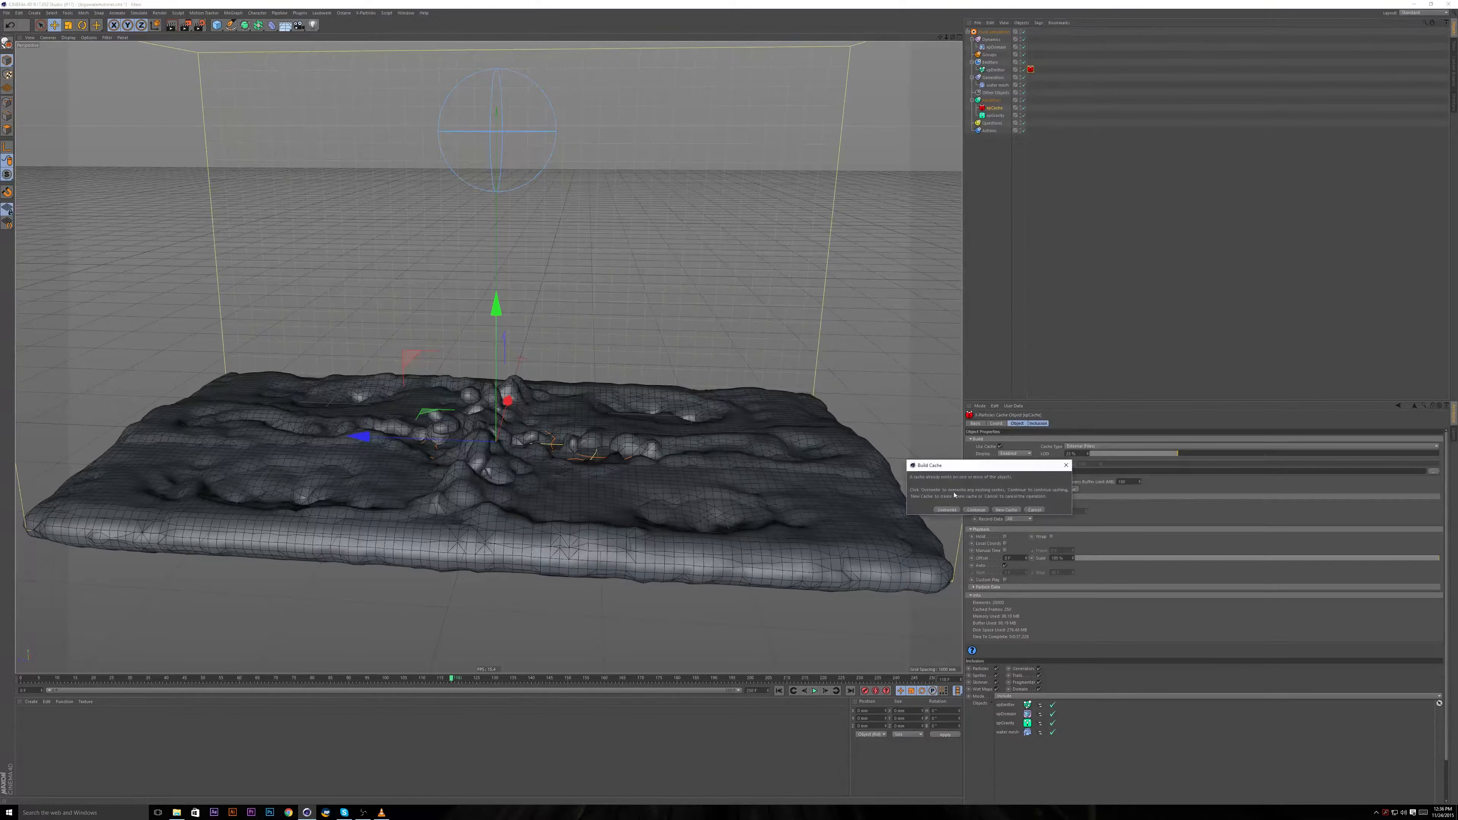
click(947, 509)
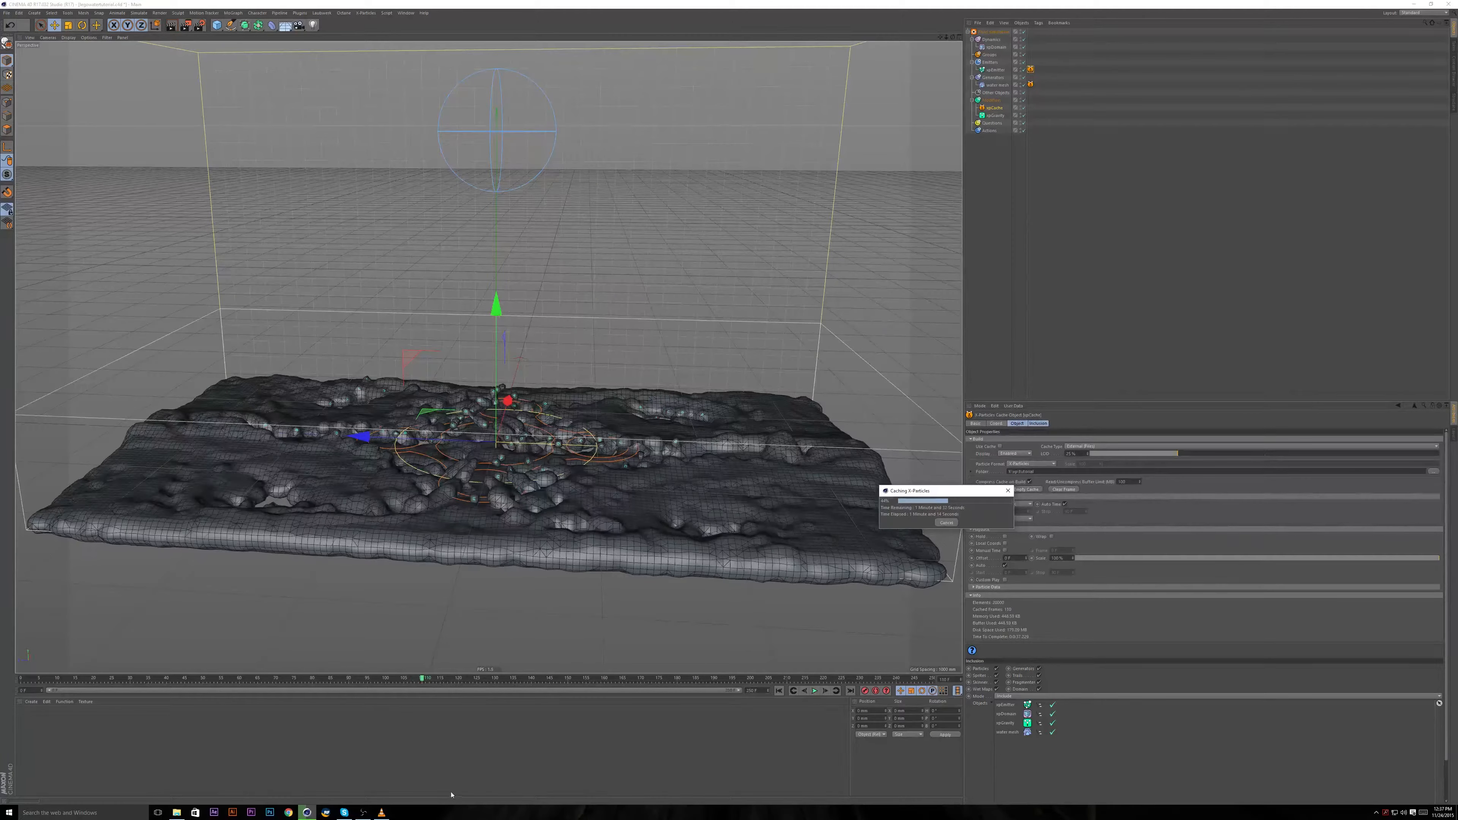
Review the splash and settling motion in the reference video lego-water.mp4 in VLC, then return to Cinema 4D.
click(381, 812)
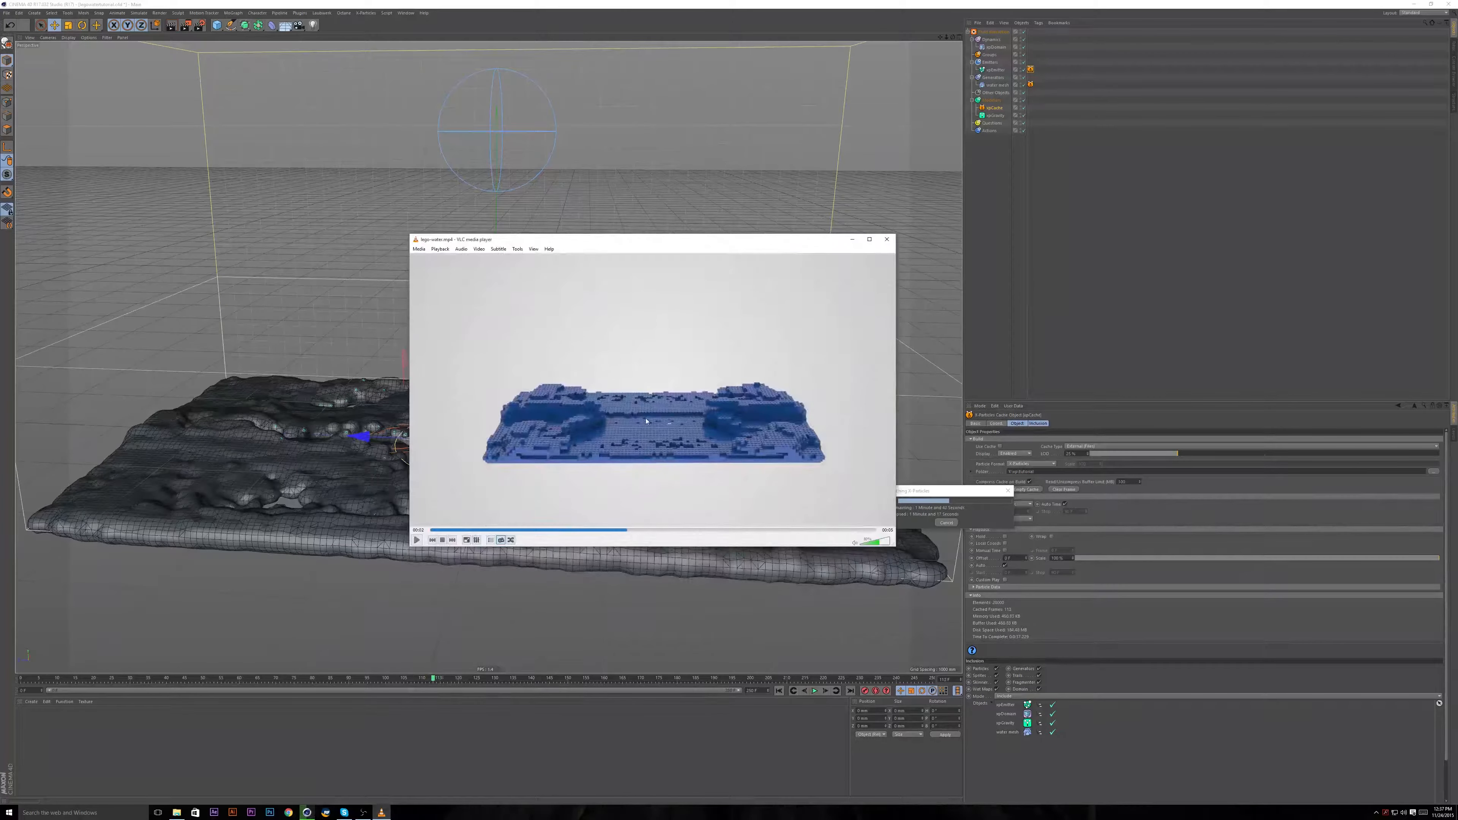
drag(550, 530, 680, 552)
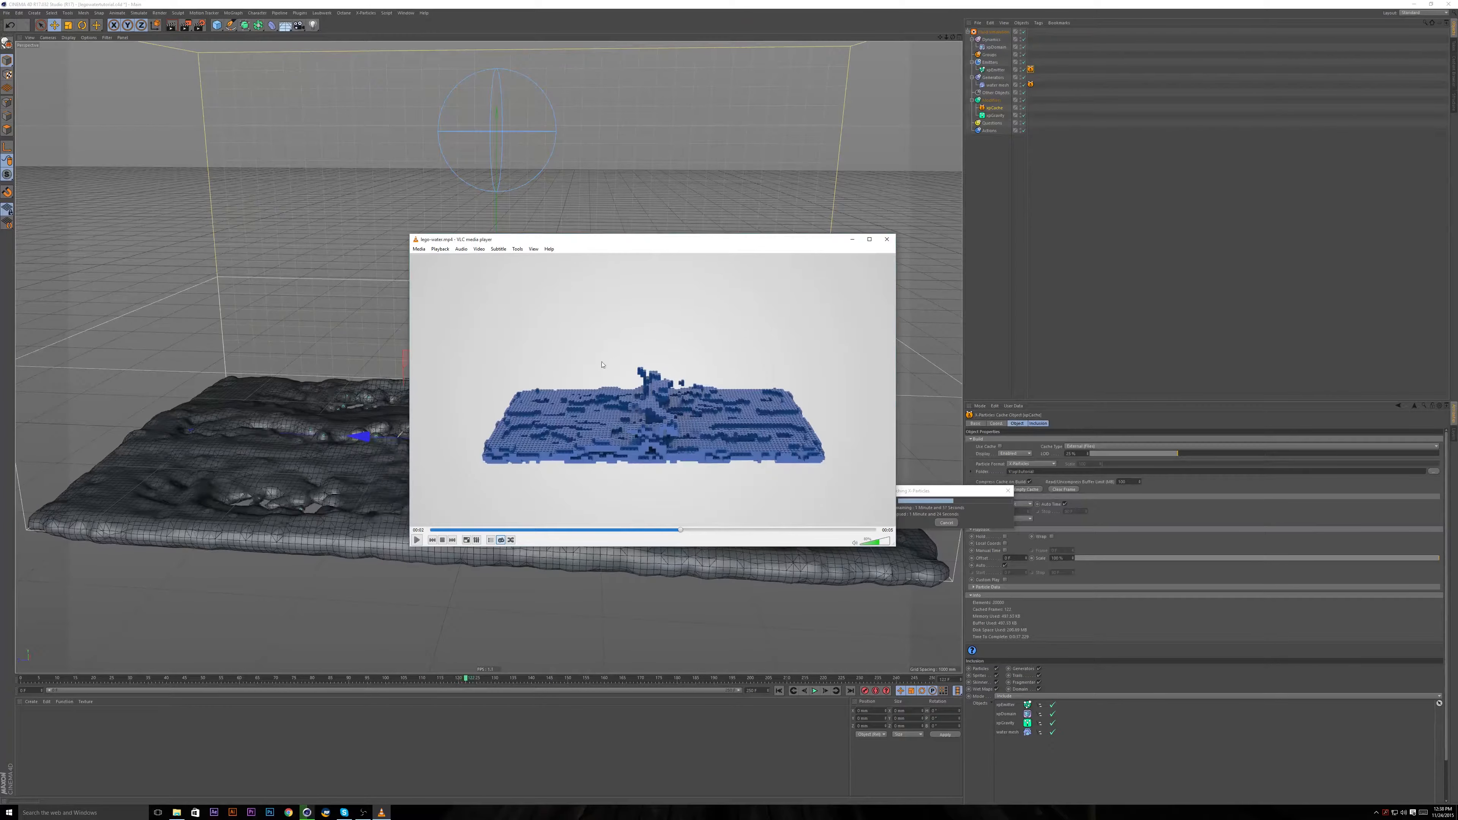
drag(680, 530, 620, 534)
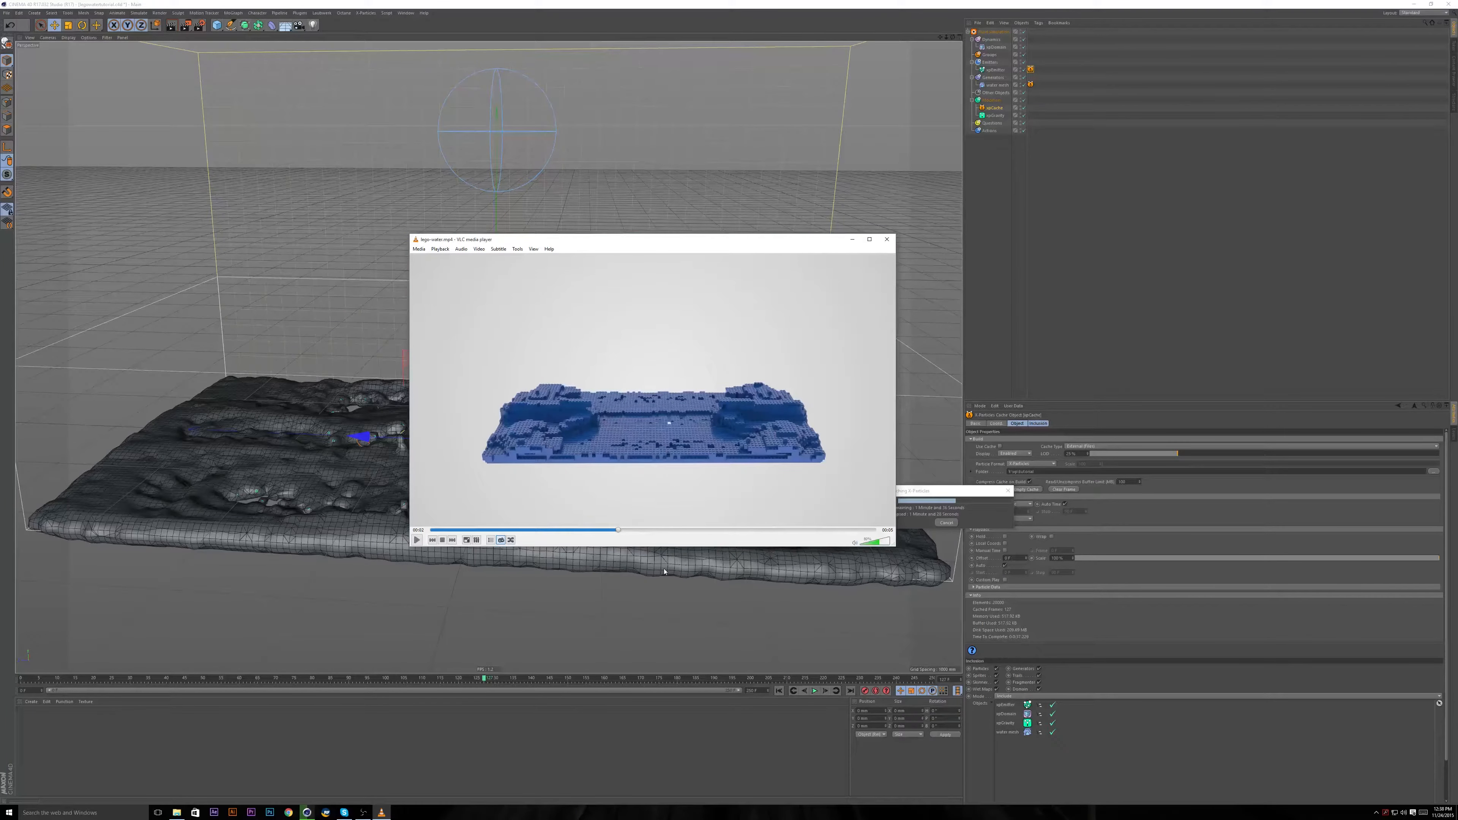
drag(618, 530, 724, 548)
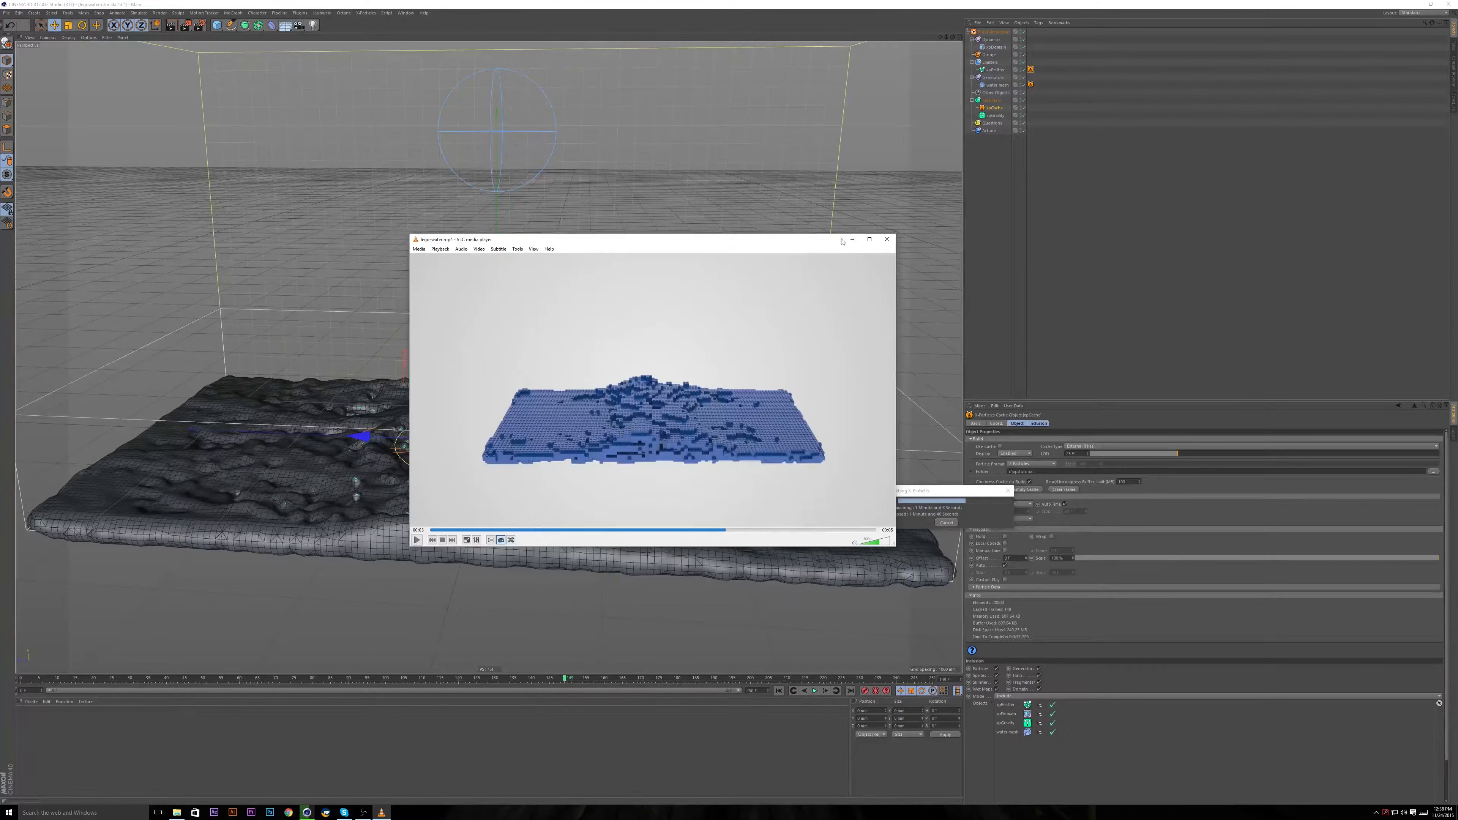
click(852, 240)
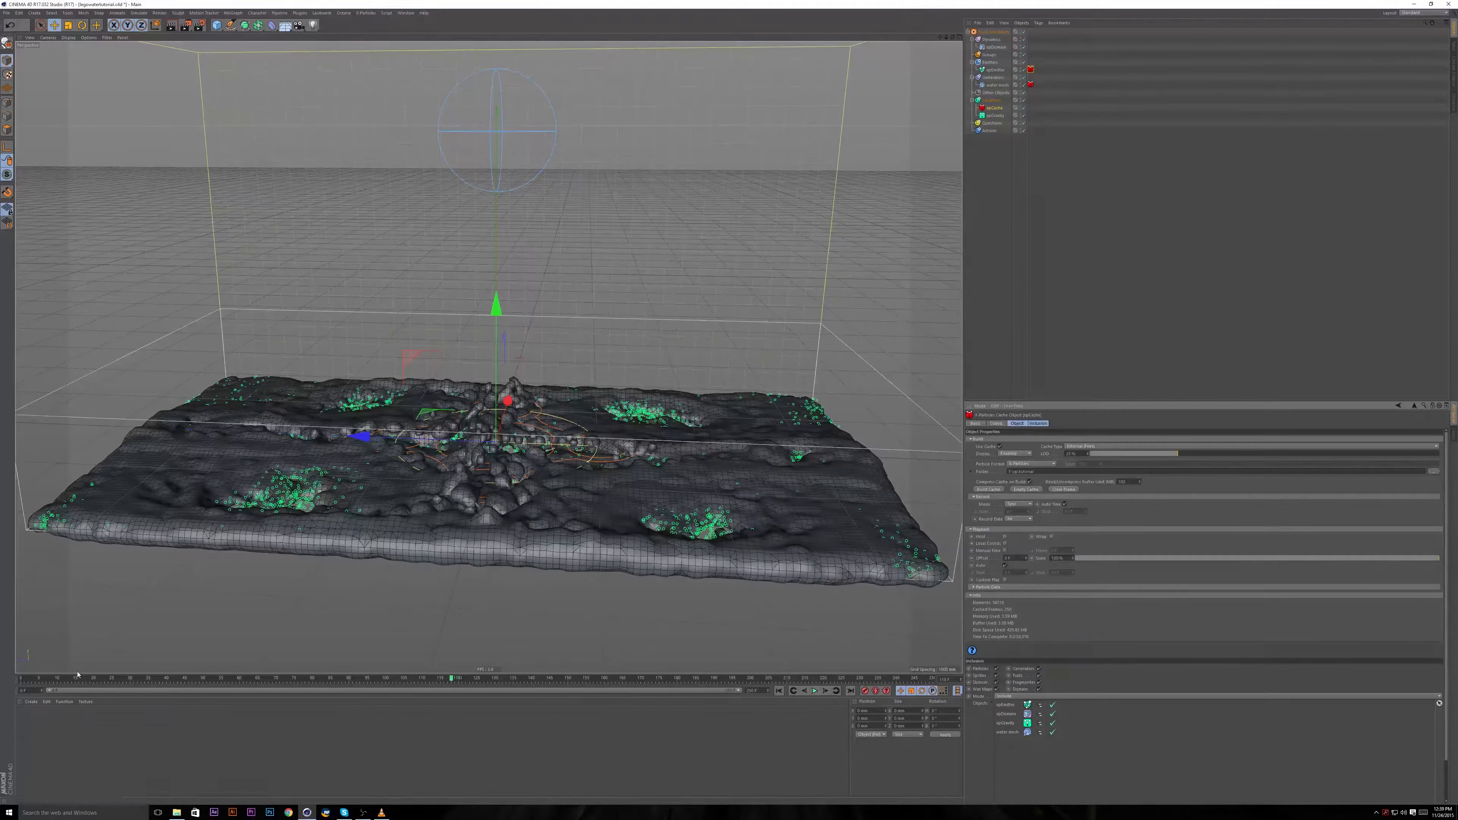
Play the cached water simulation from the first frame, frame the whole container in the view and save the scene.
drag(67, 679, 1, 674)
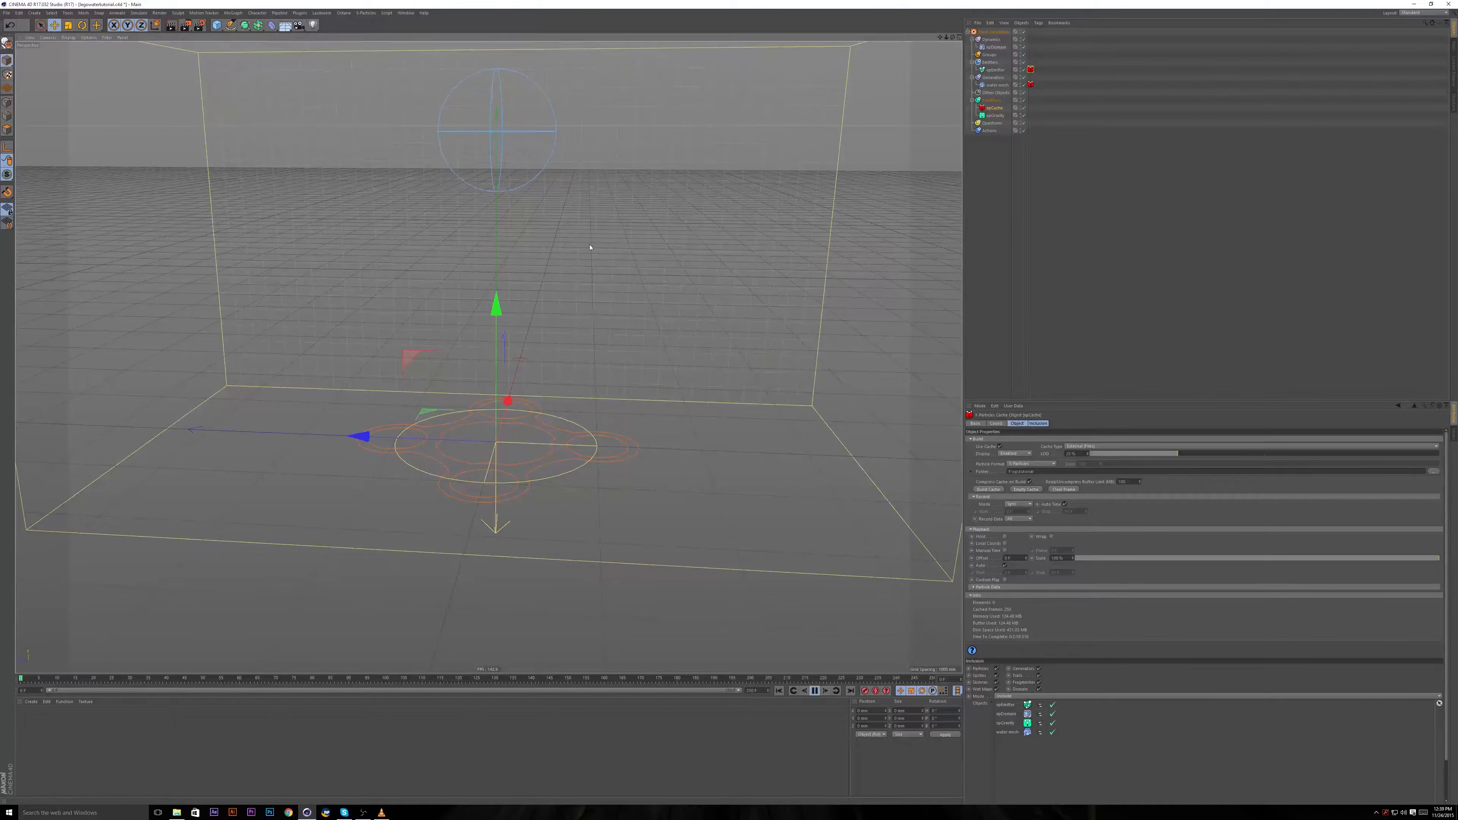
key(F8)
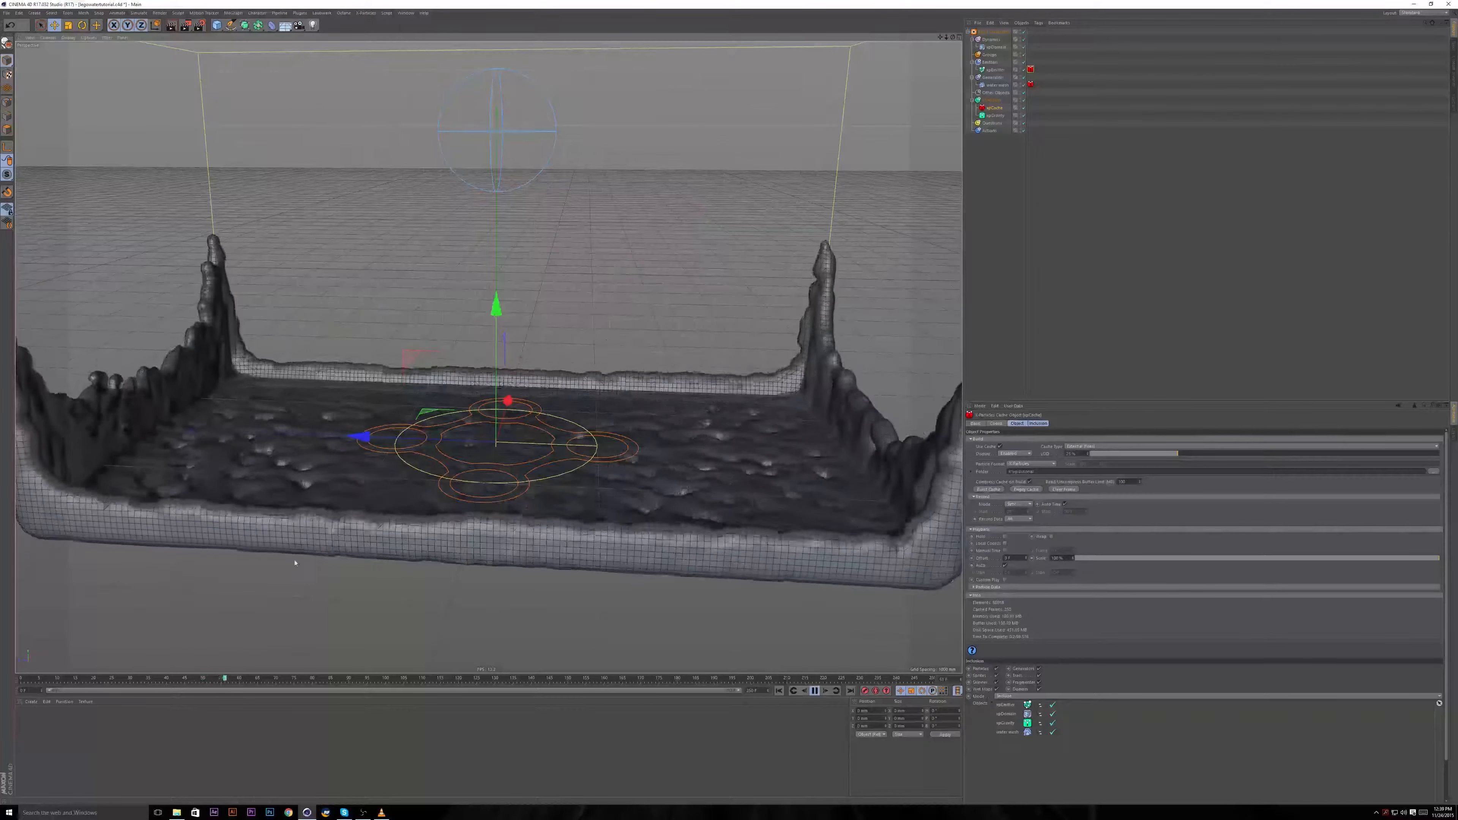
key(F8)
scroll(360, 346, down, 2)
alt+drag(374, 349, 381, 351)
alt+middle_drag(381, 351, 389, 401)
key(ctrl+s)
Generate an animation preview of all frames in a viewport-based preview mode with an adjusted image size.
click(164, 13)
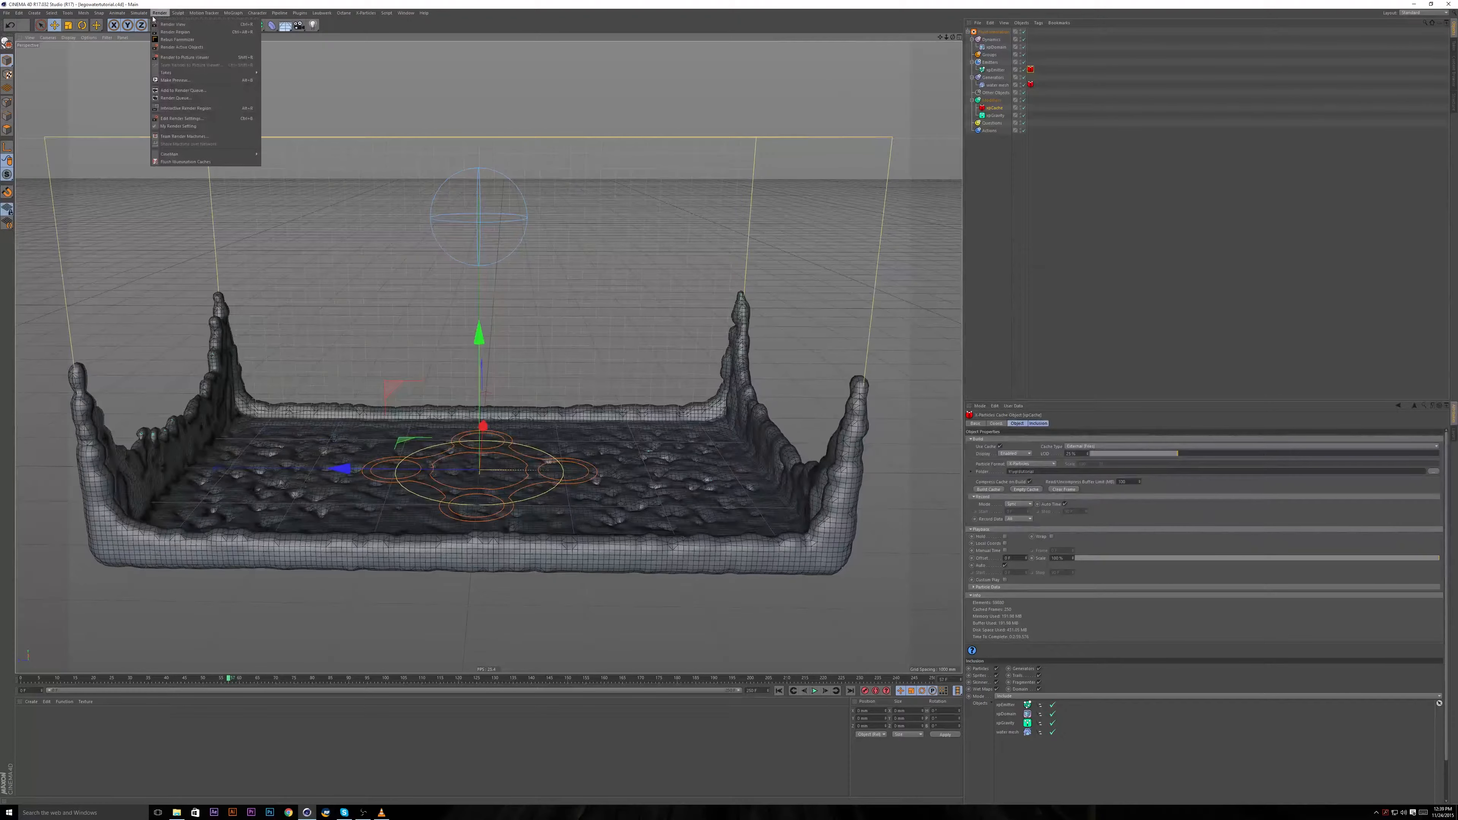
click(181, 2)
click(159, 12)
click(212, 91)
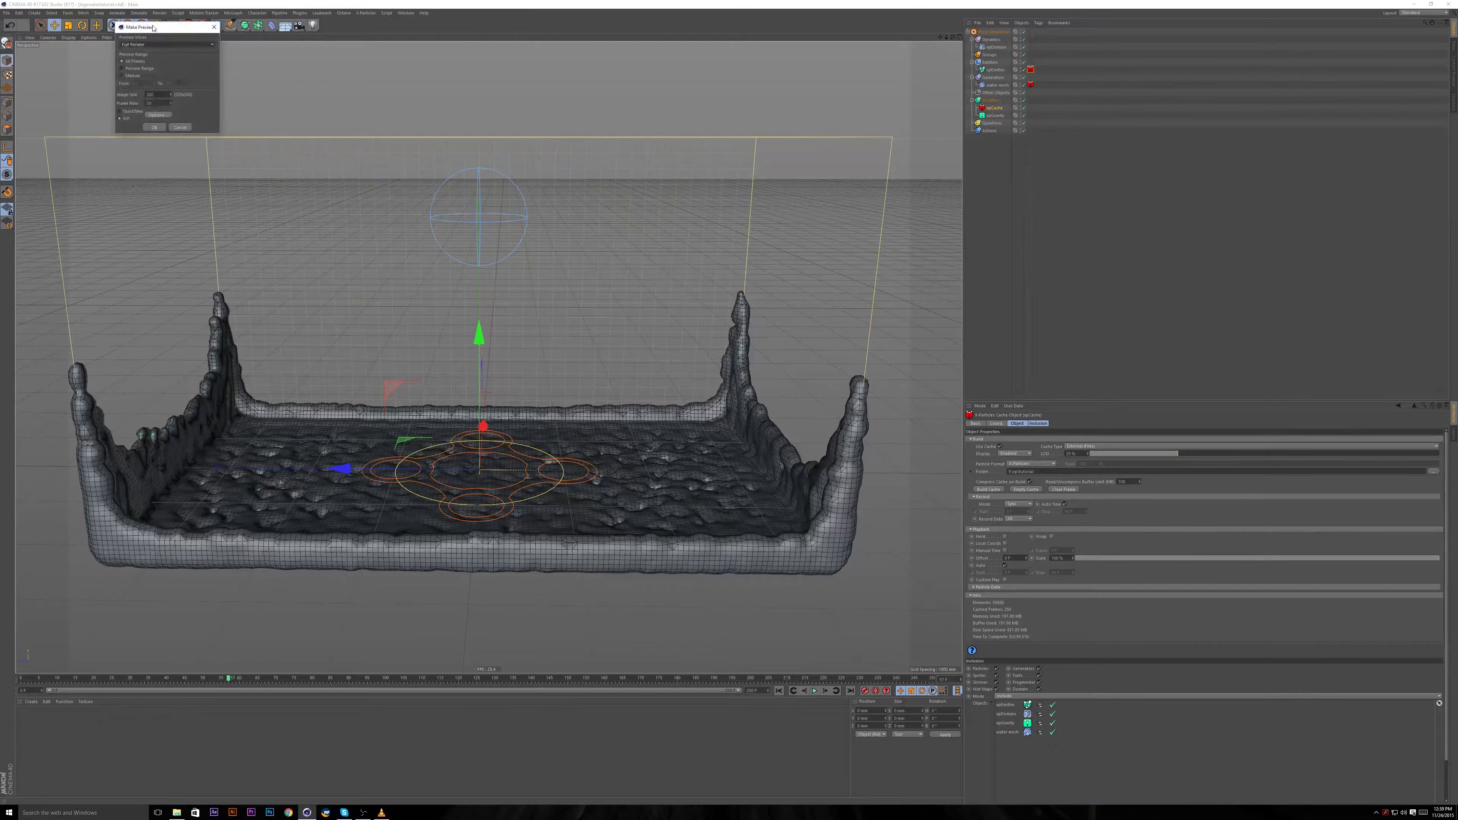
drag(153, 27, 398, 121)
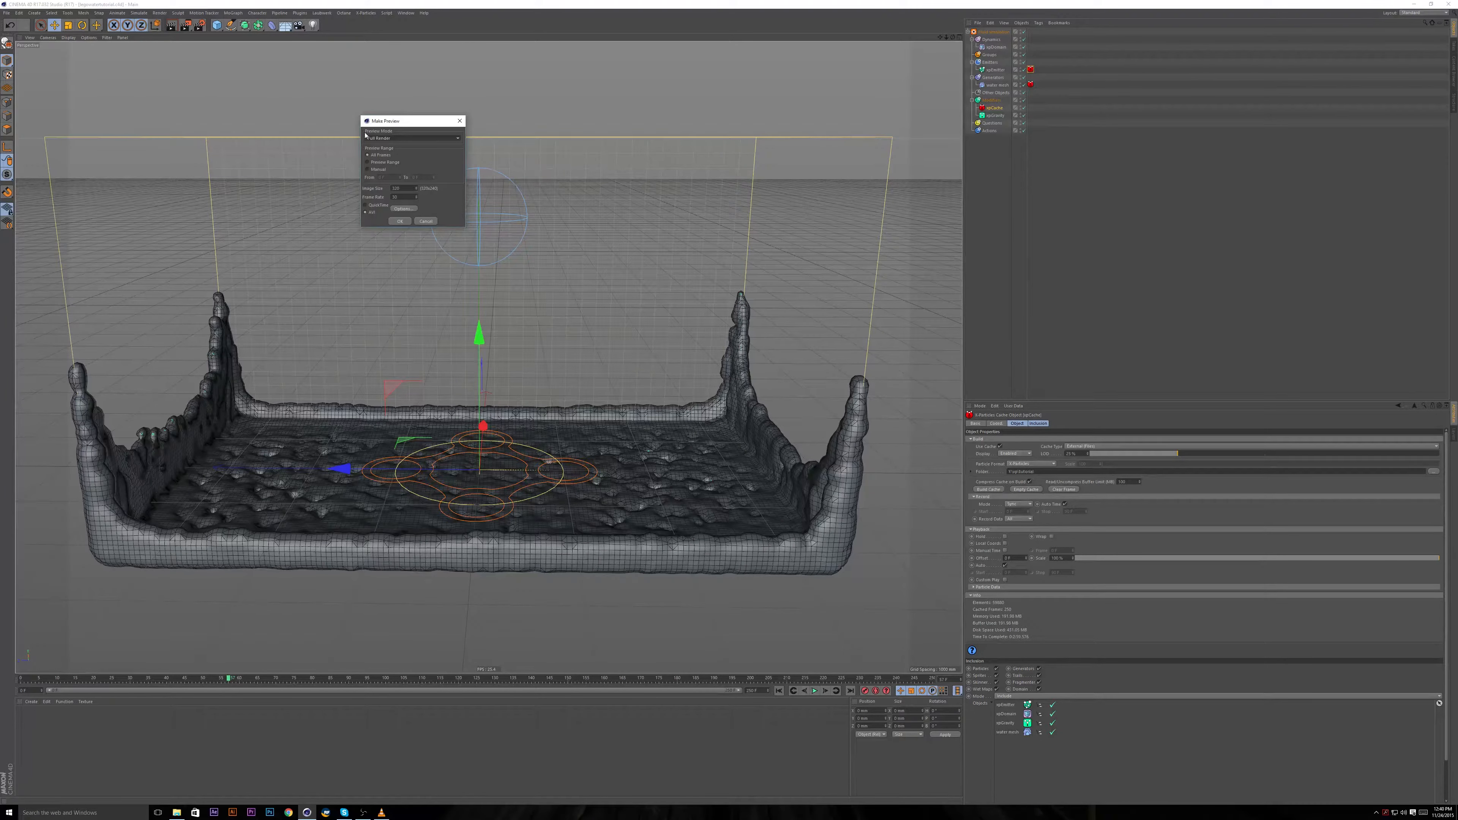
click(380, 138)
click(382, 162)
drag(403, 189, 338, 184)
click(399, 222)
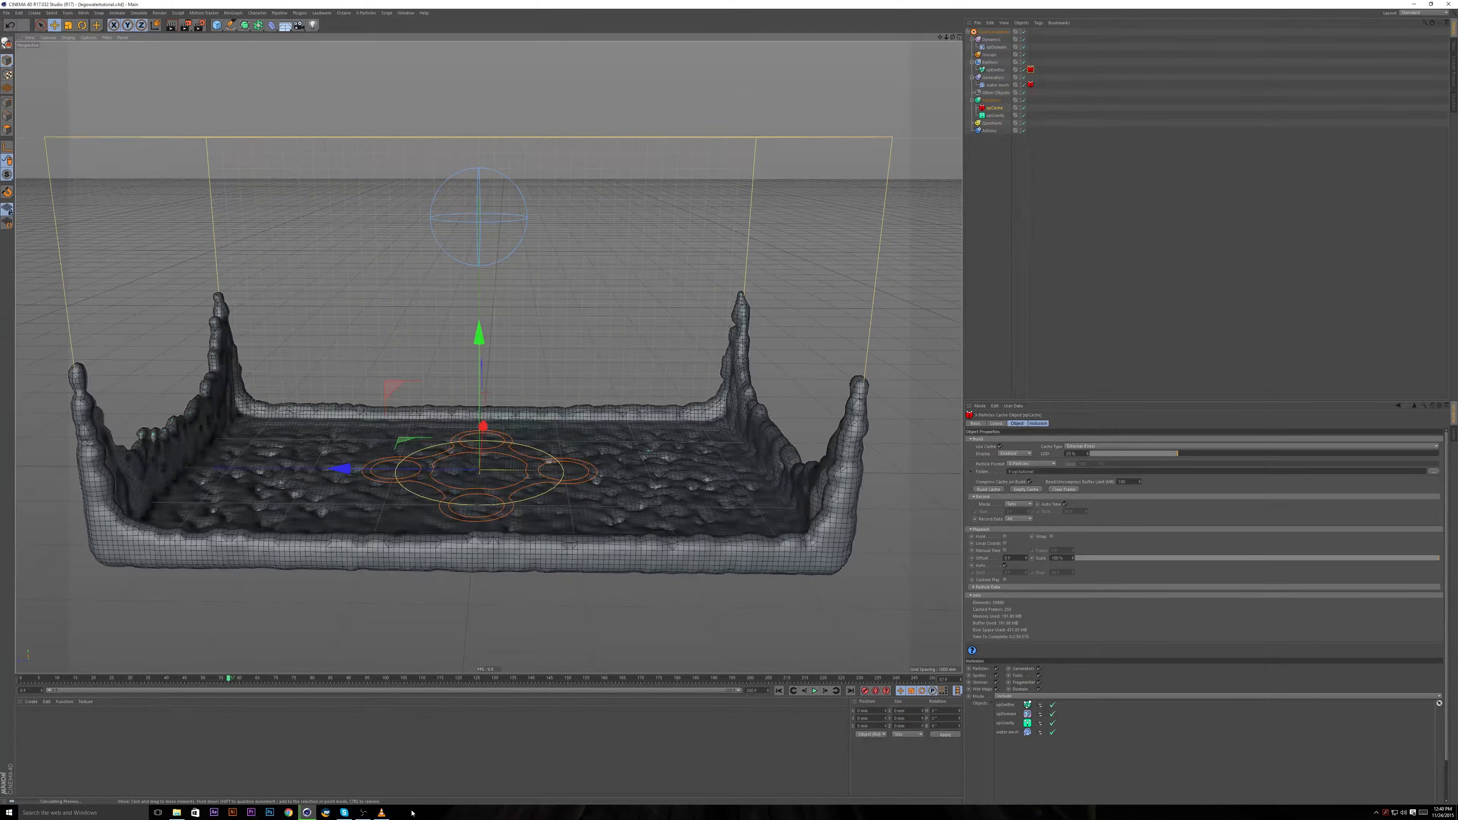
Play and pause the reference video lego-water.mp4 in VLC while the preview is calculated, then put it away.
click(380, 811)
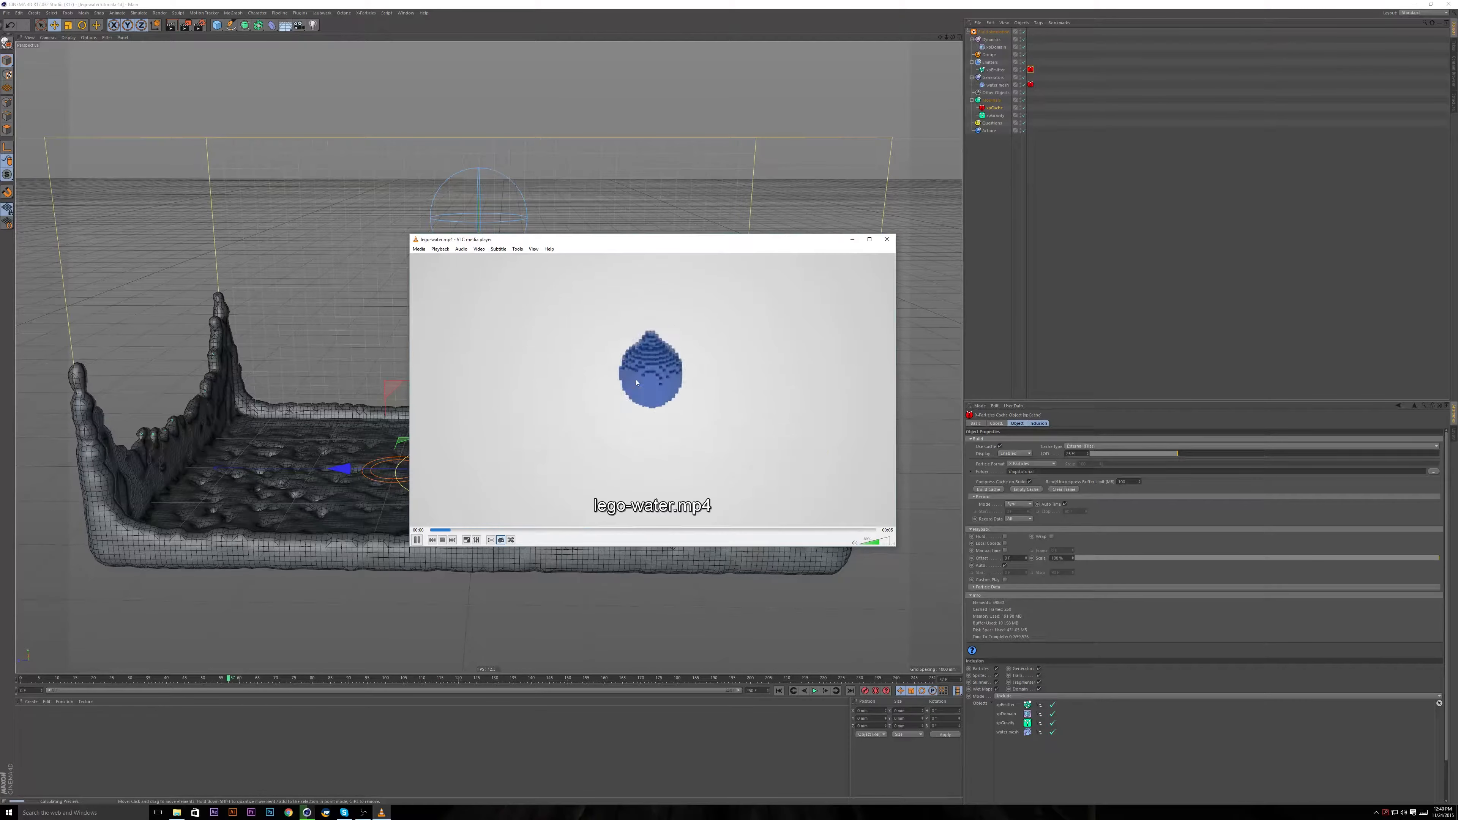
key(space)
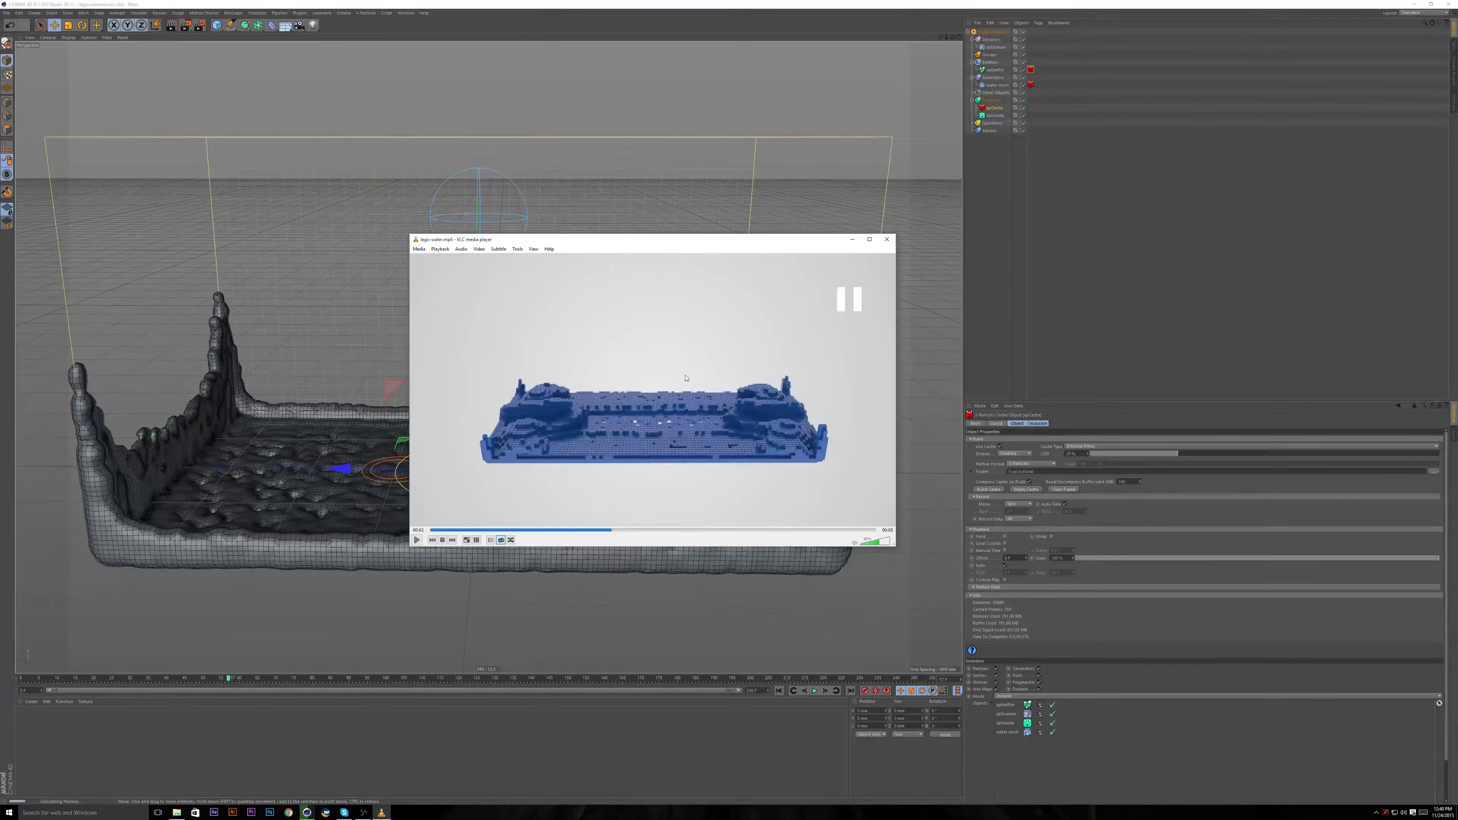
click(852, 240)
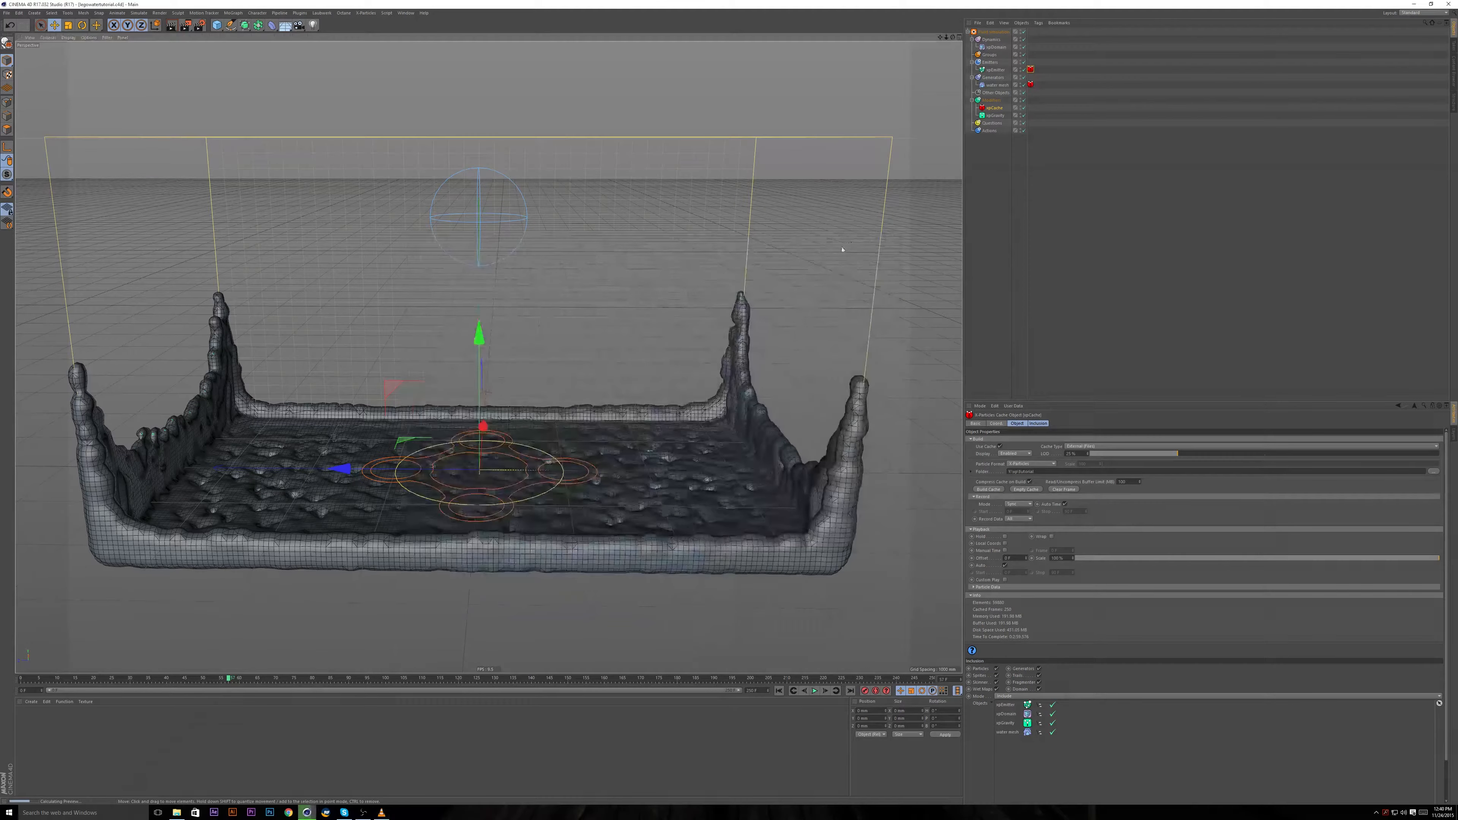
Enlarge the Picture Viewer over the viewport and zoom in on the generated preview.
click(159, 13)
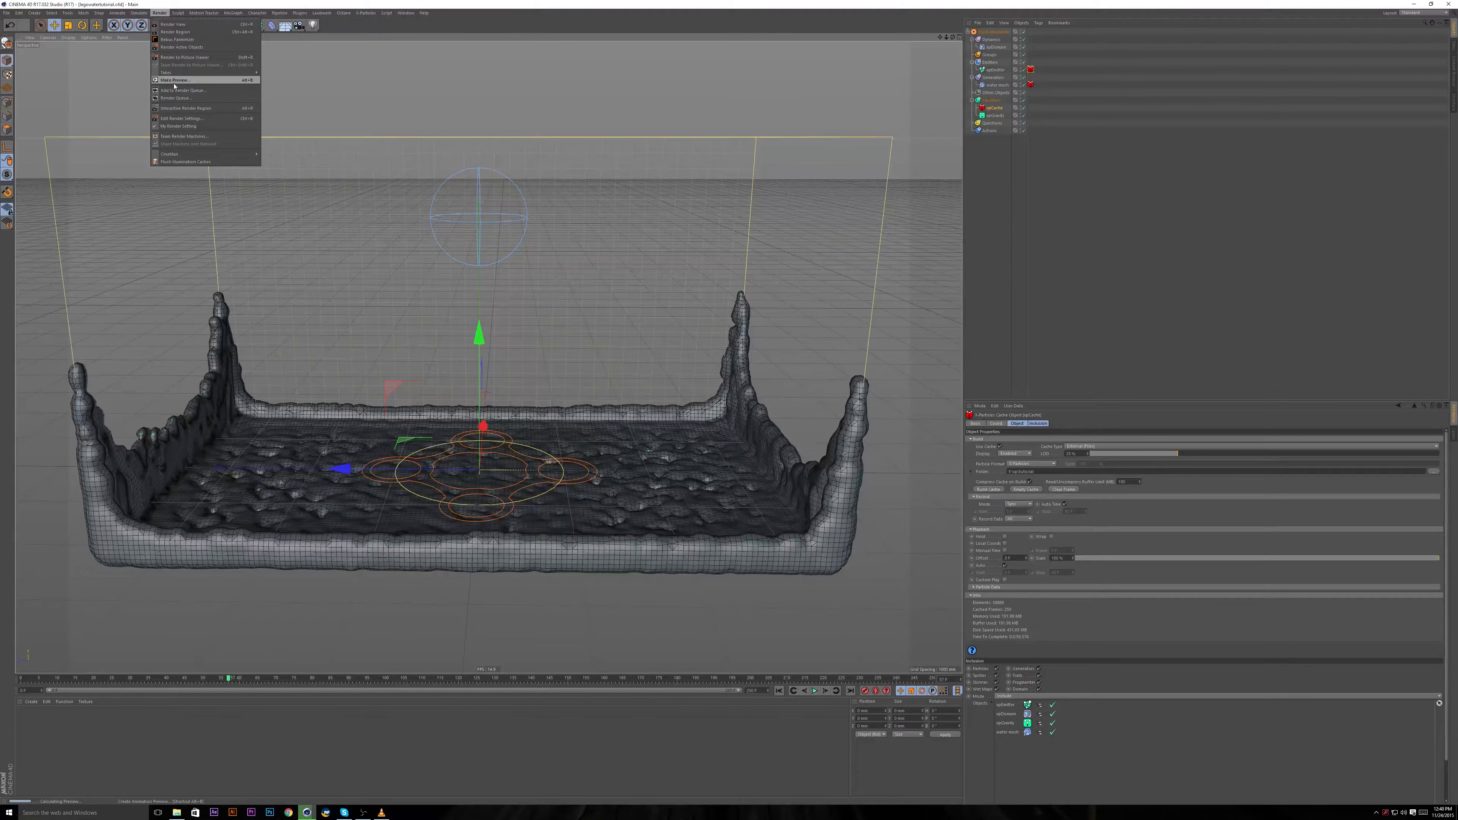
click(401, 79)
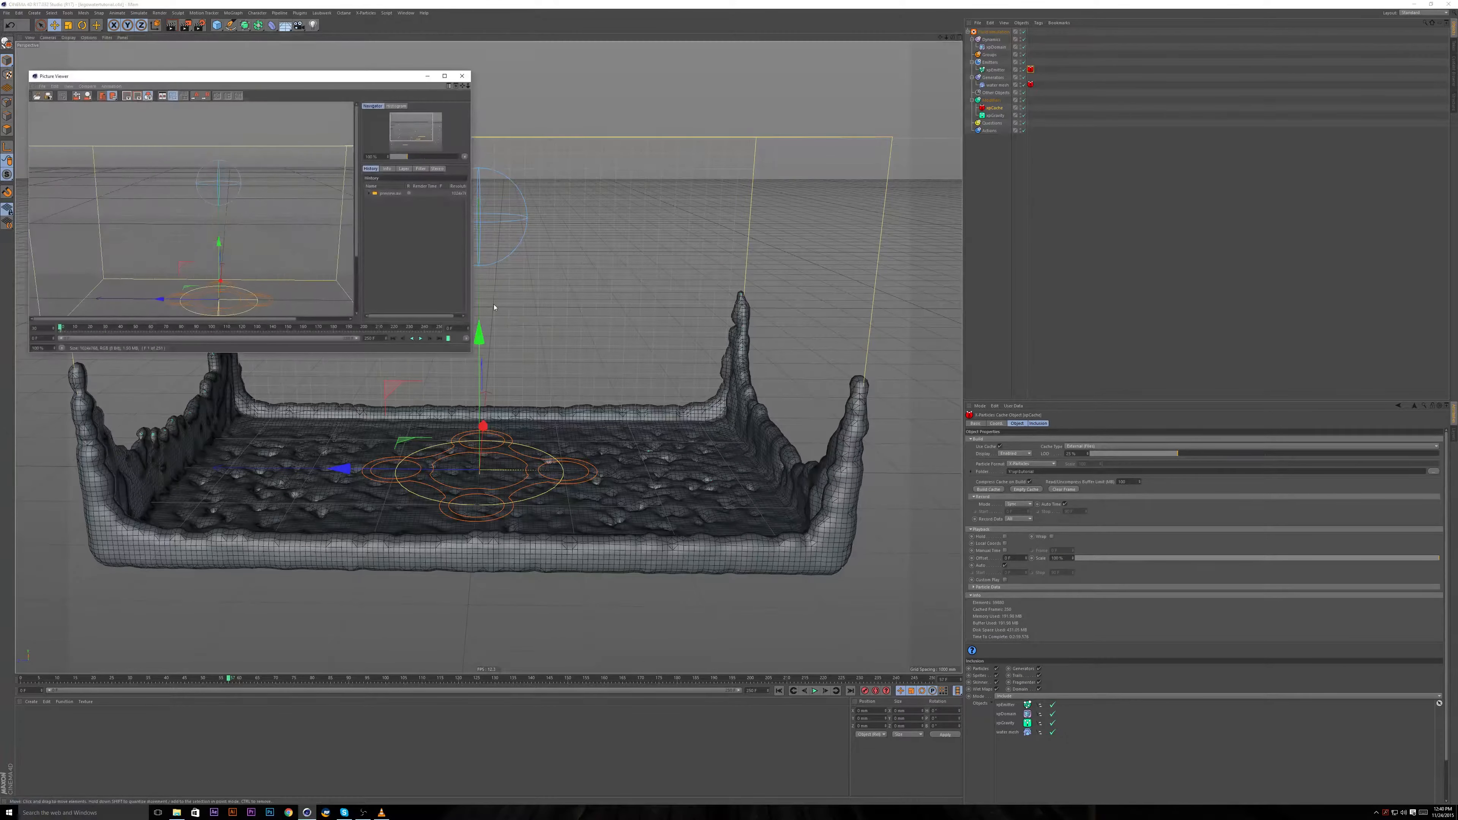
drag(284, 79, 731, 116)
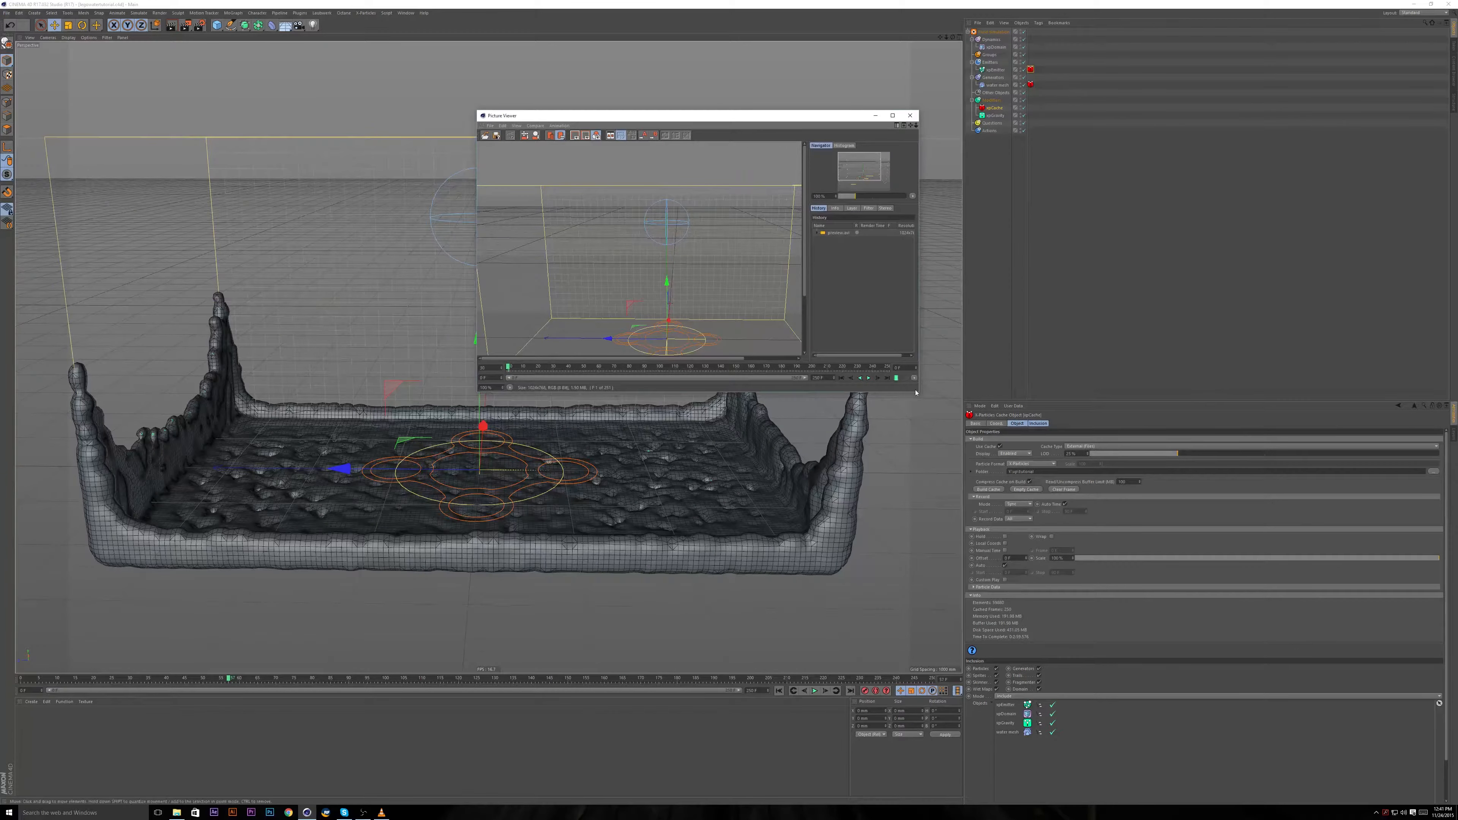
drag(921, 392, 1245, 634)
drag(789, 116, 600, 109)
scroll(653, 301, up, 1)
Play the generated preview in the Picture Viewer from its first frame, close the viewer and clear the object selection.
key(F8)
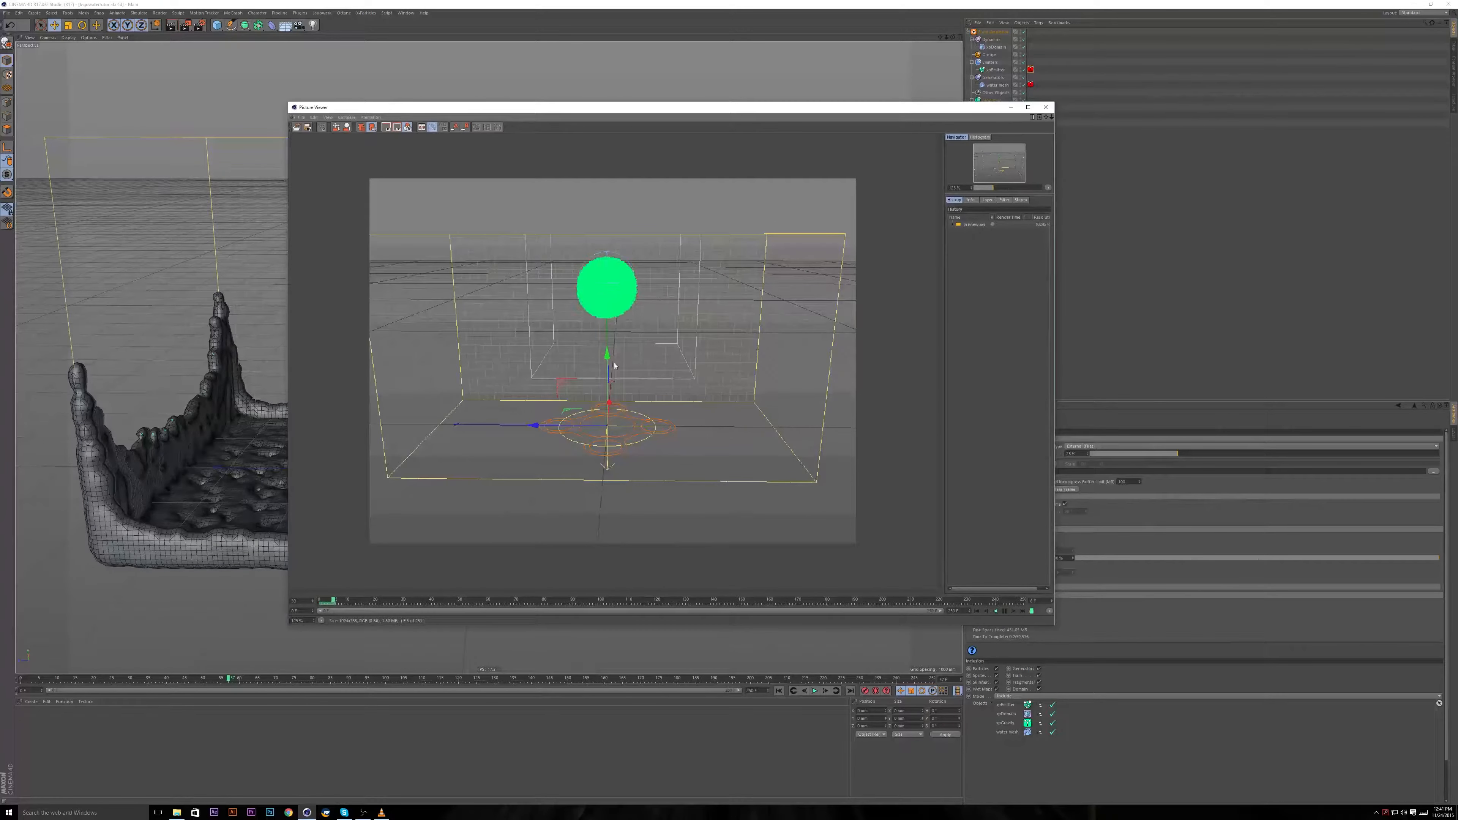
key(F8)
drag(439, 602, 120, 592)
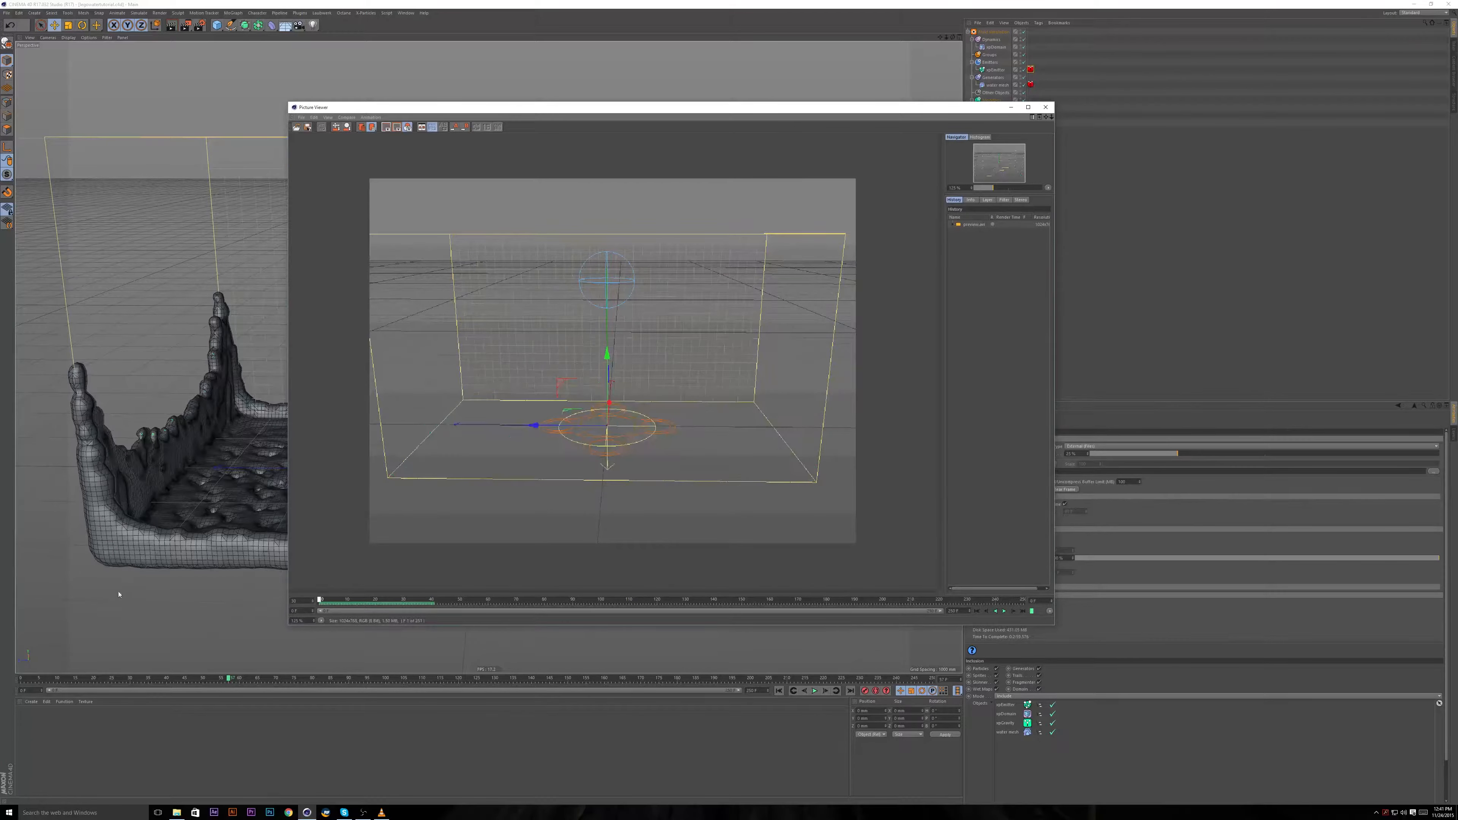
key(F8)
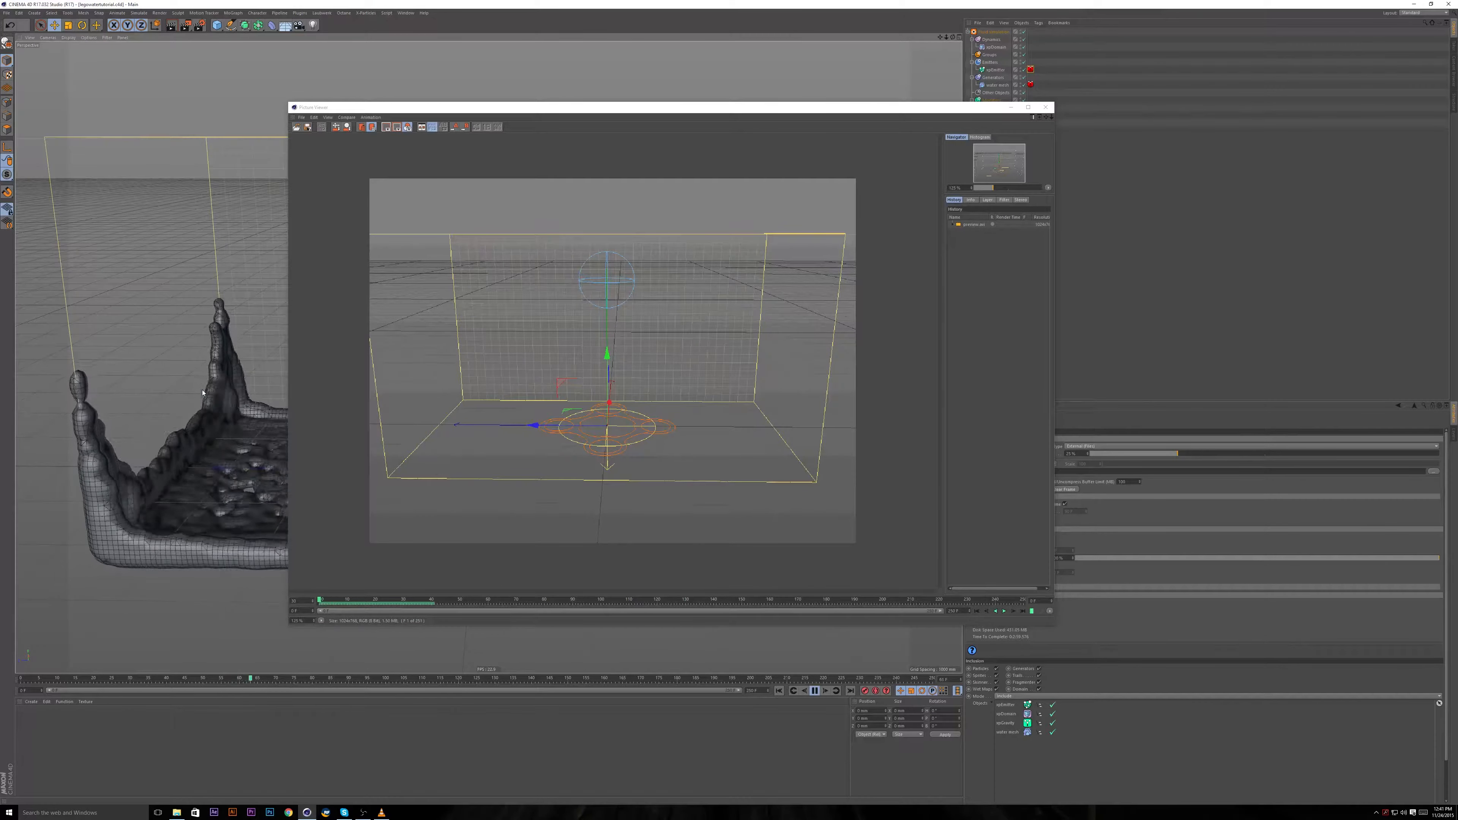
key(F8)
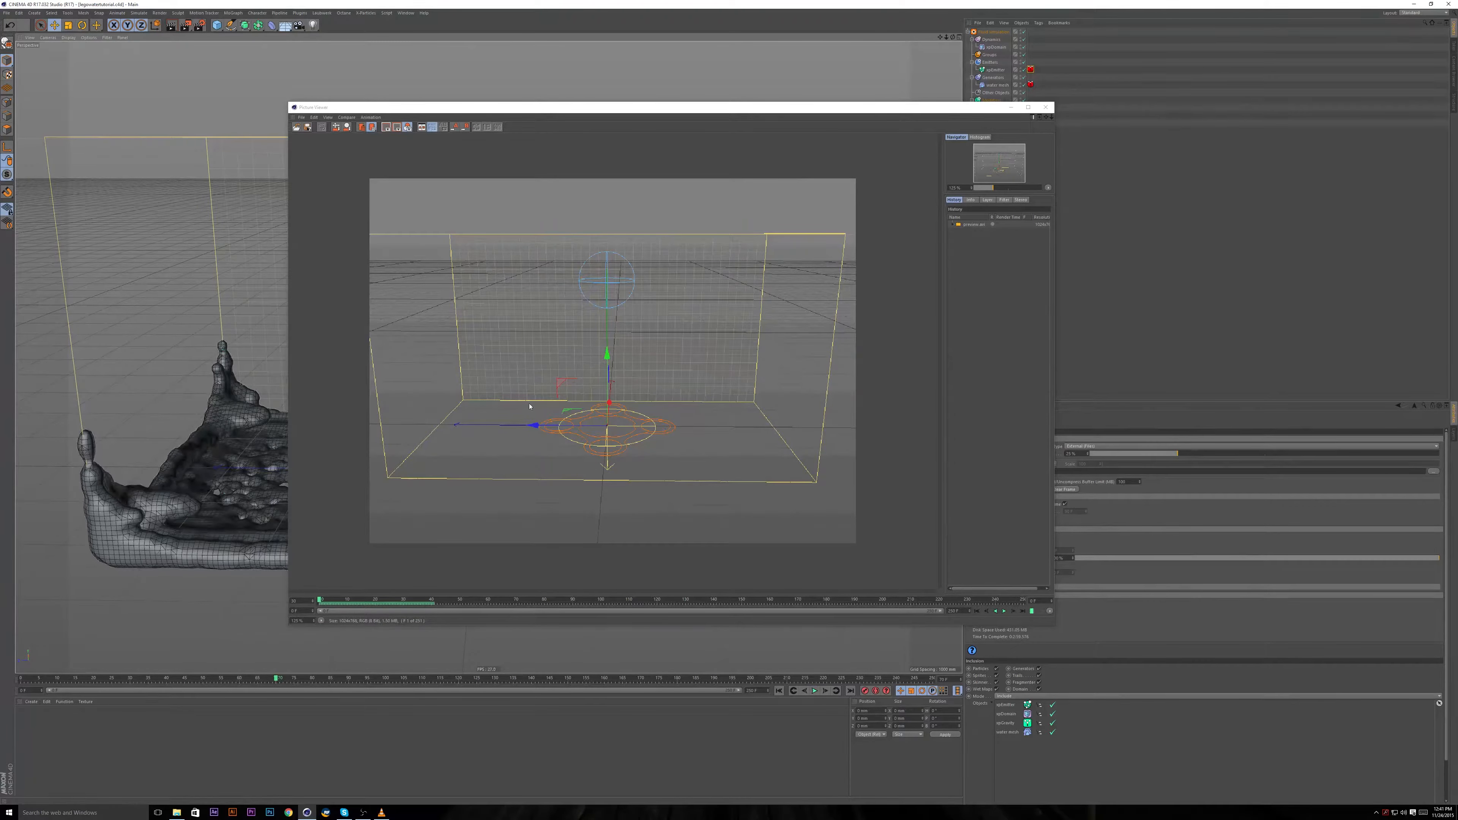
click(336, 622)
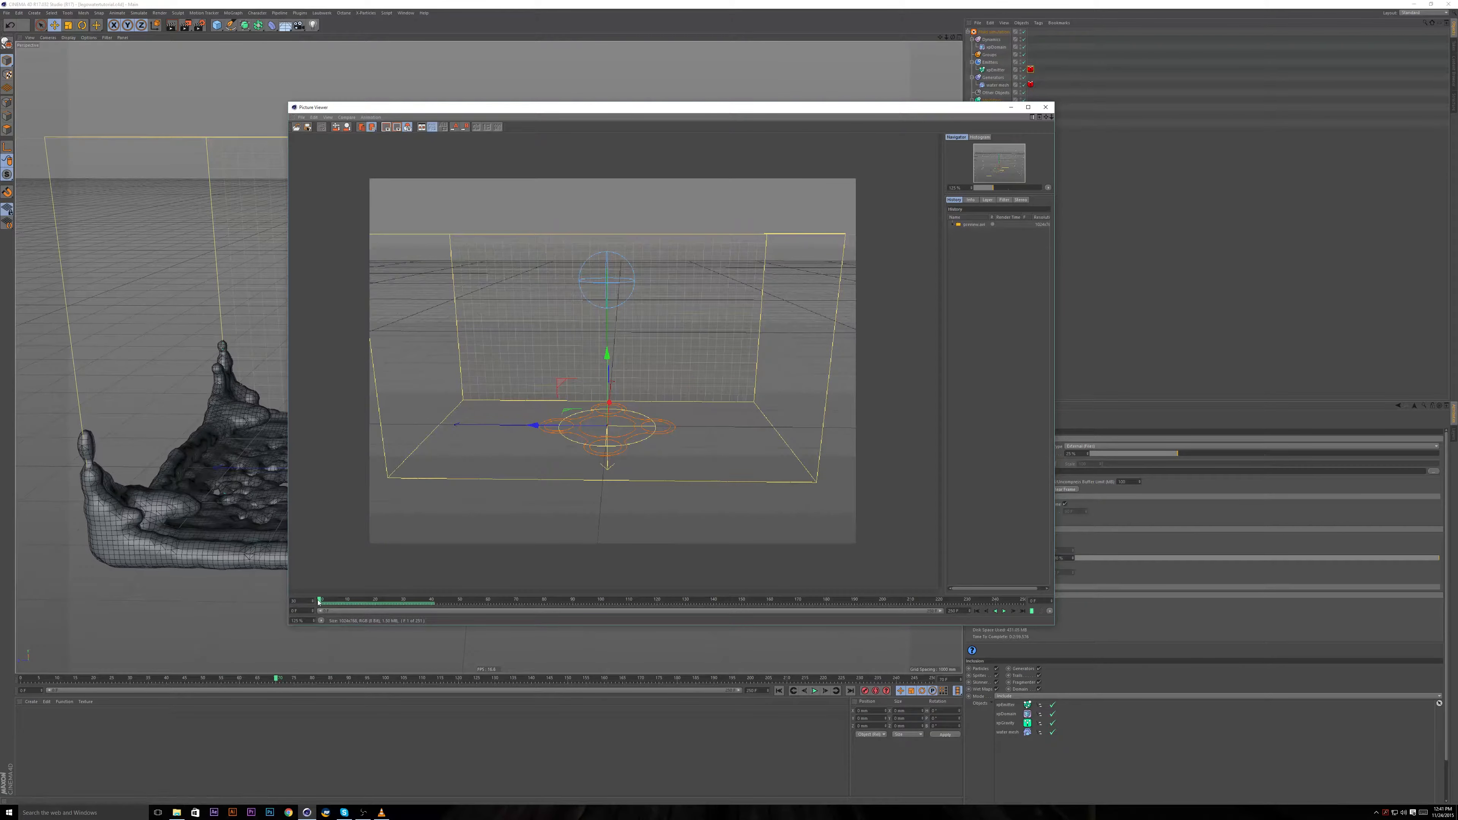
key(F8)
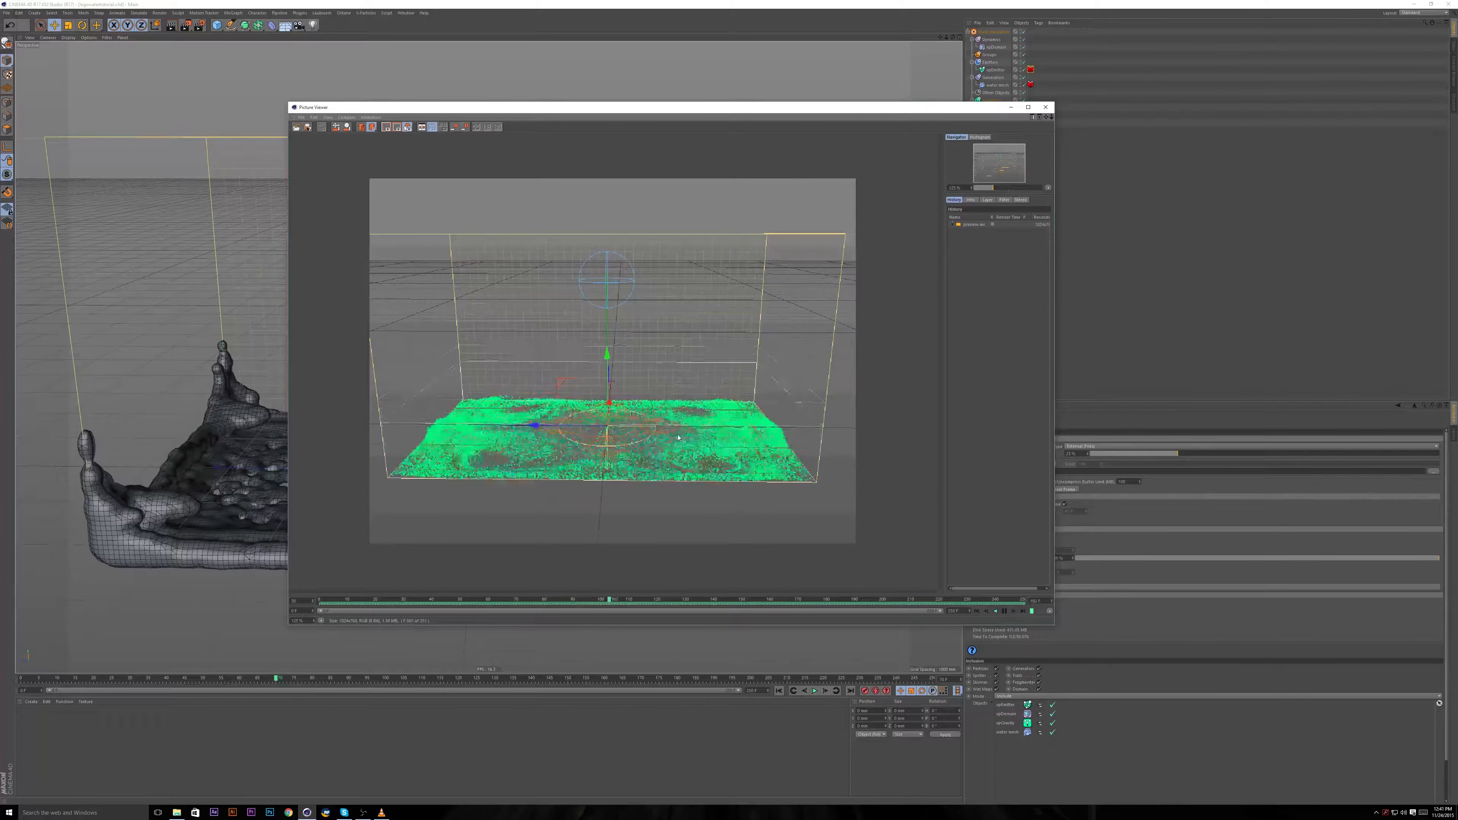
click(1048, 111)
click(993, 221)
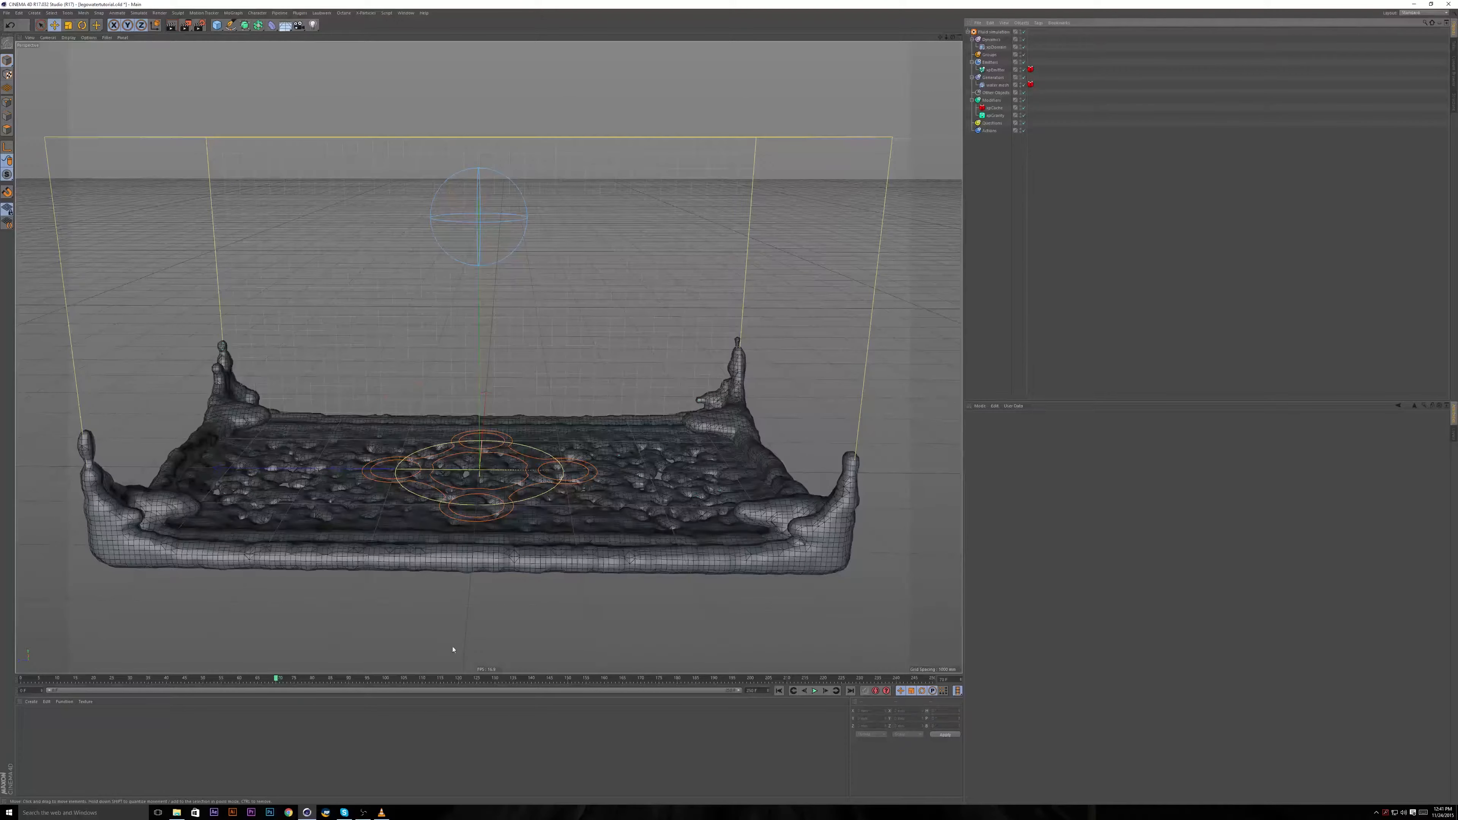
Replay the meshed water simulation from the first frame in the viewport and view the resulting mesh from above.
drag(442, 680, 20, 642)
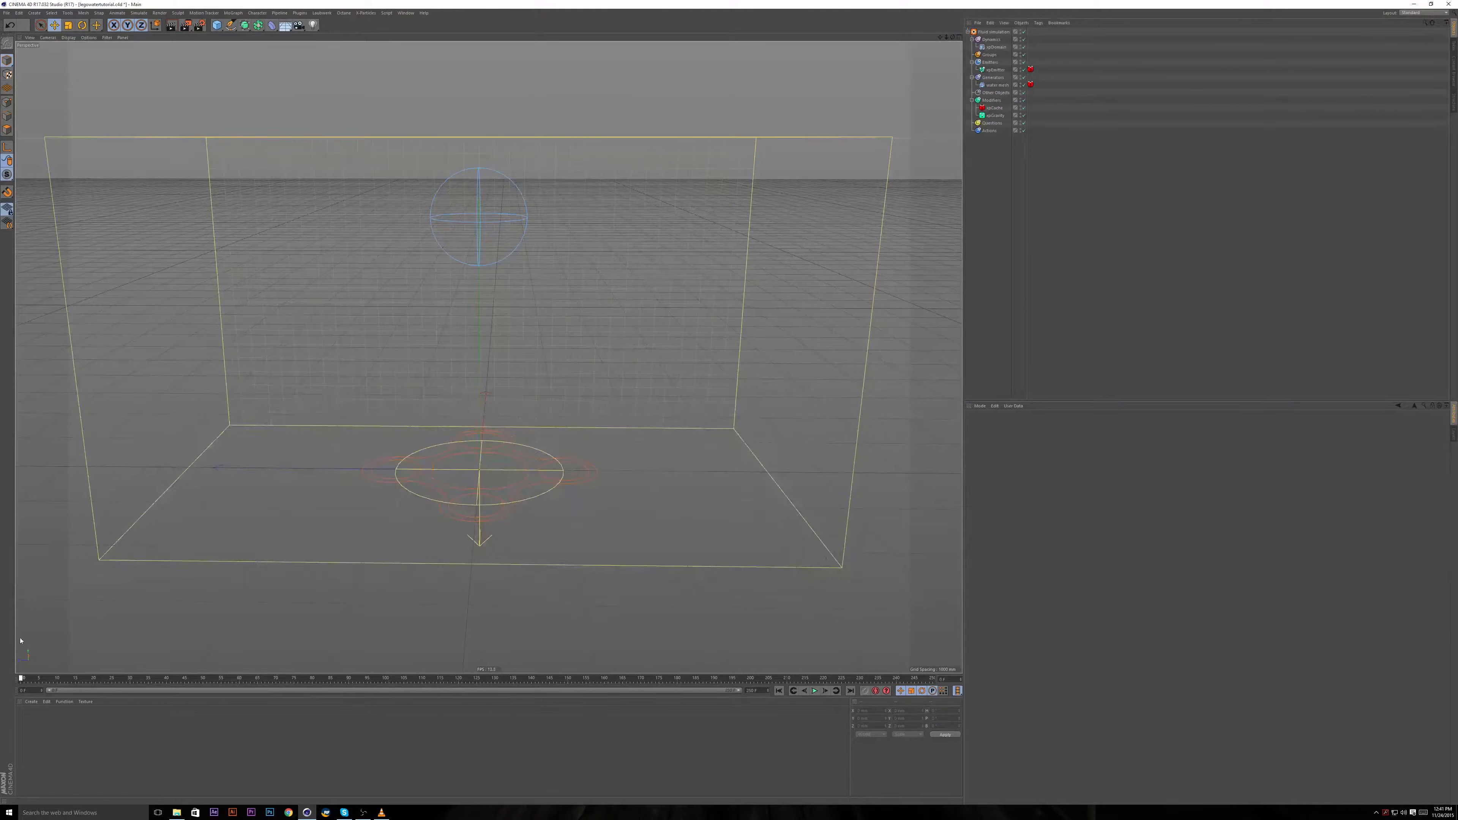
key(F8)
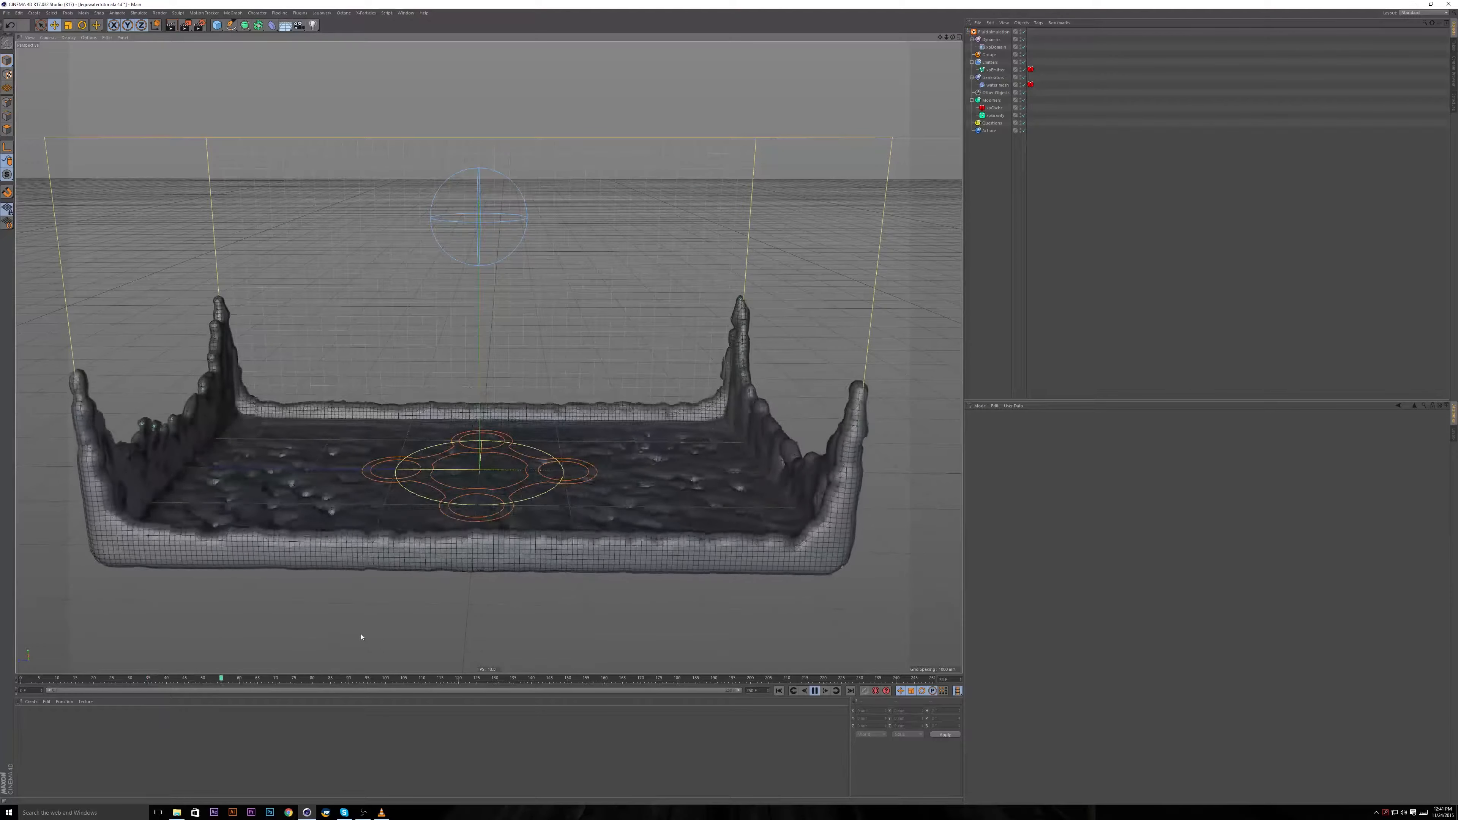
key(F8)
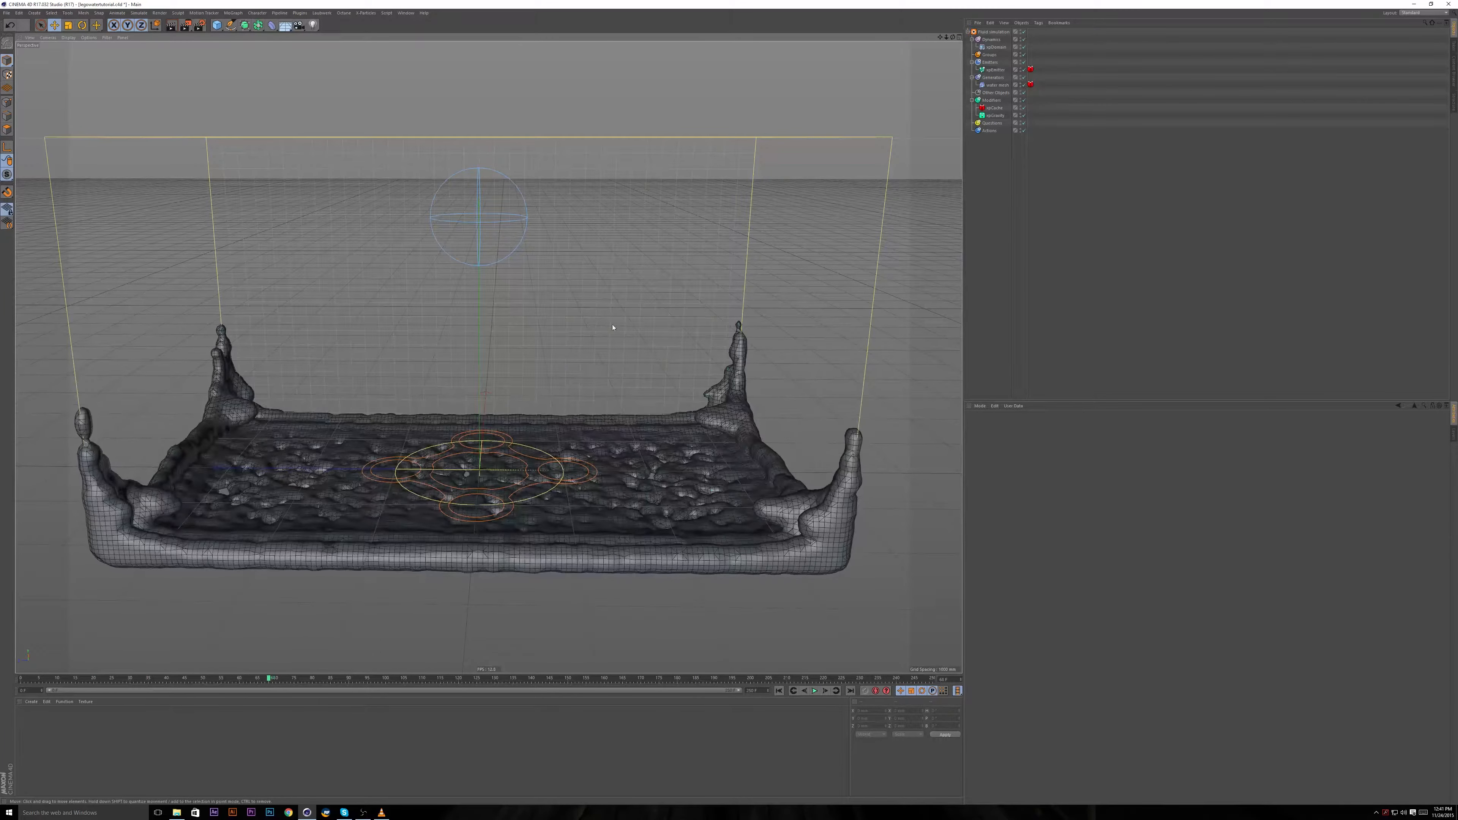
alt+drag(612, 327, 503, 425)
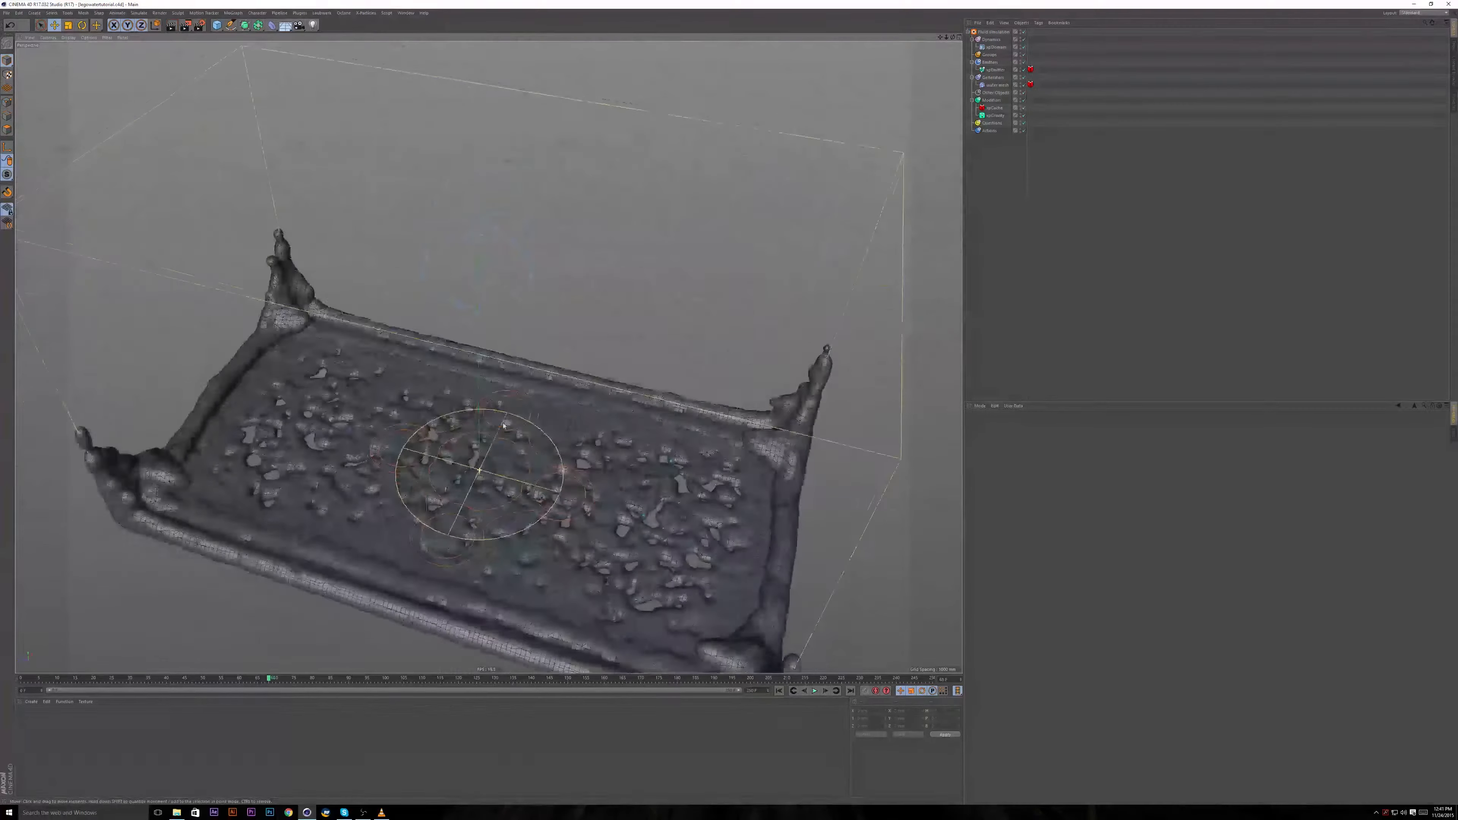
Collapse the Fluid simulation system, add a second X-Particles system and name it Lego grid.
click(968, 32)
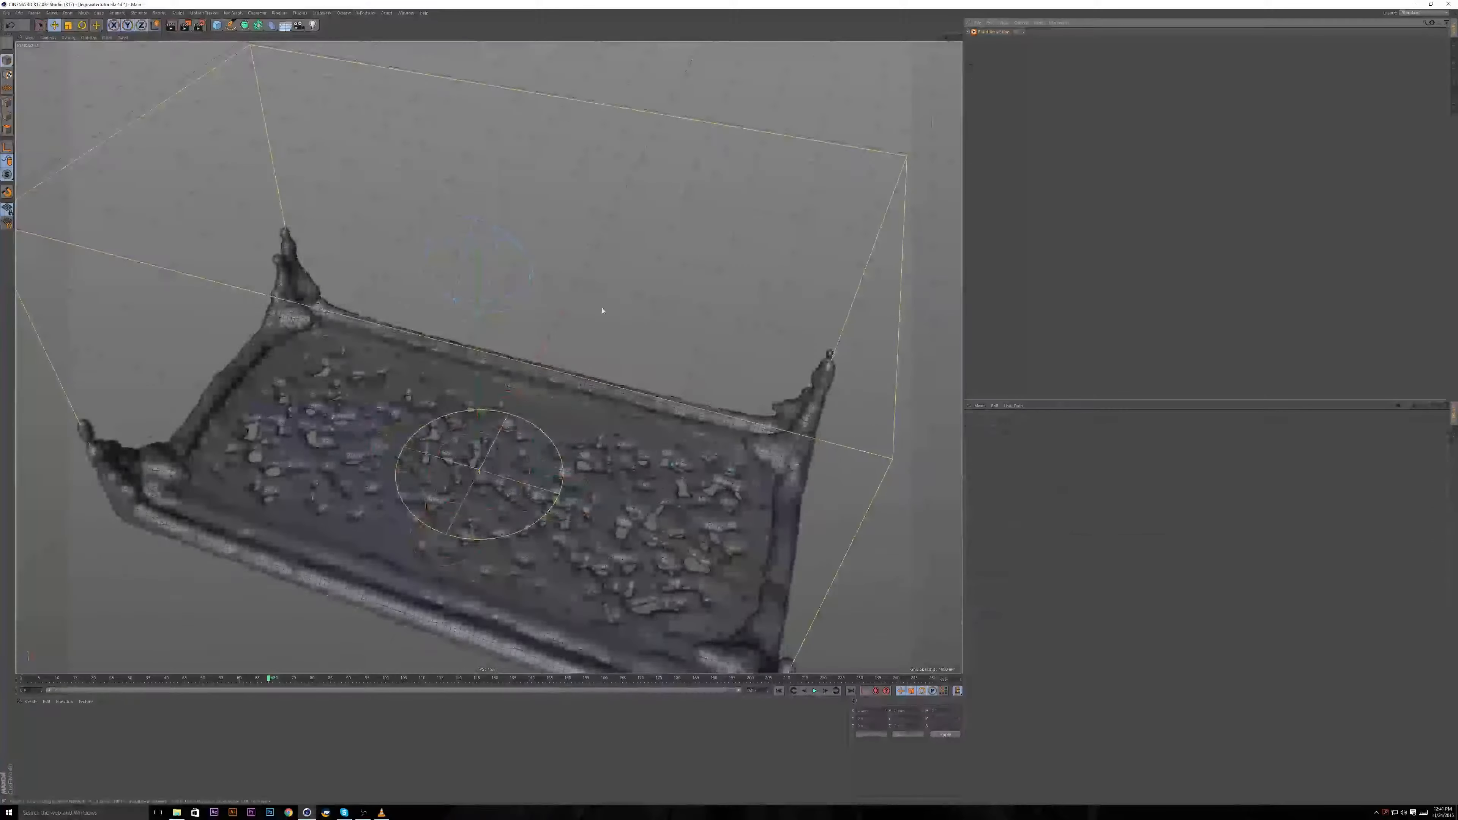
alt+drag(603, 311, 478, 325)
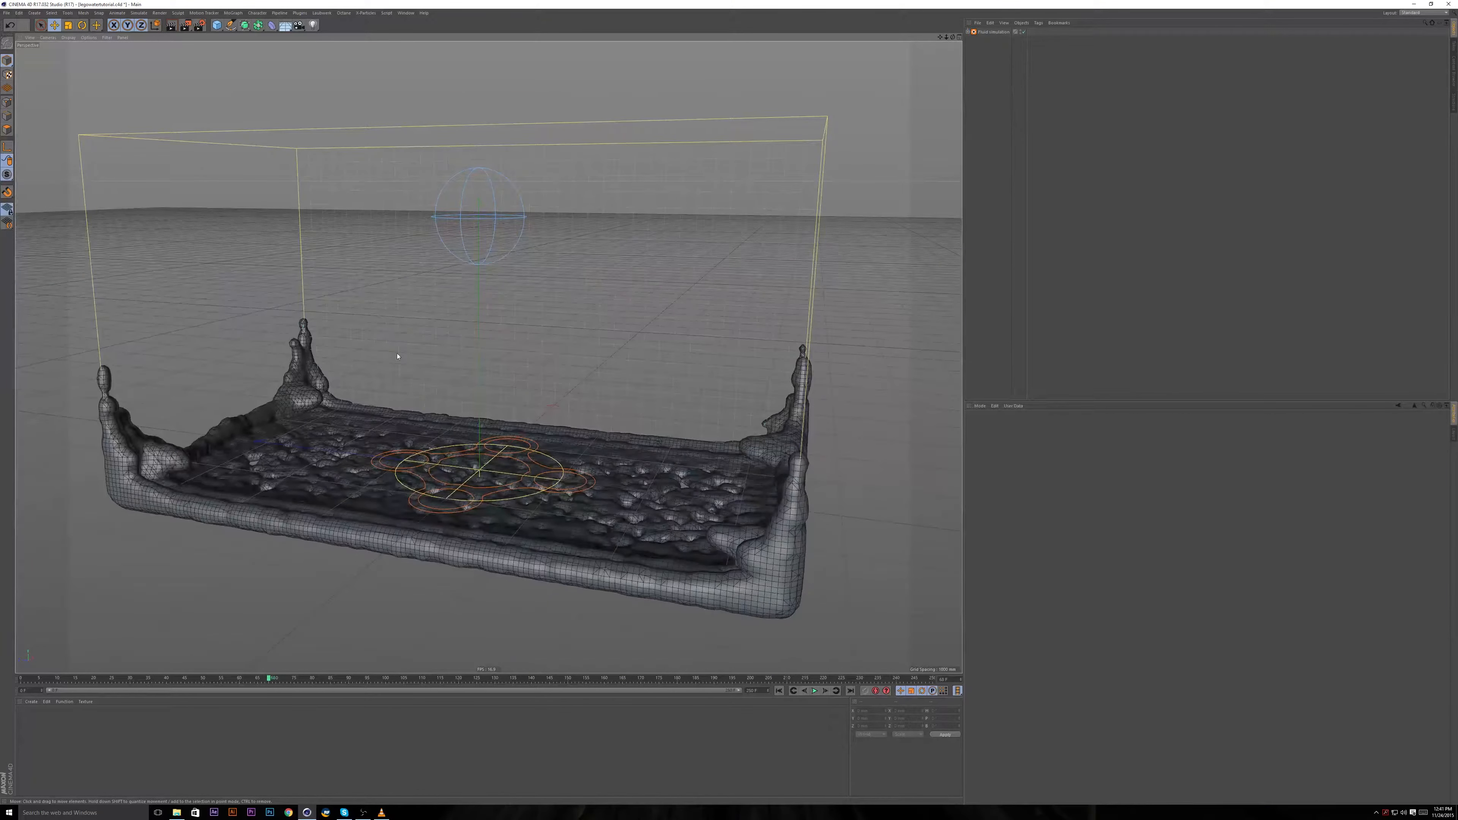
click(364, 14)
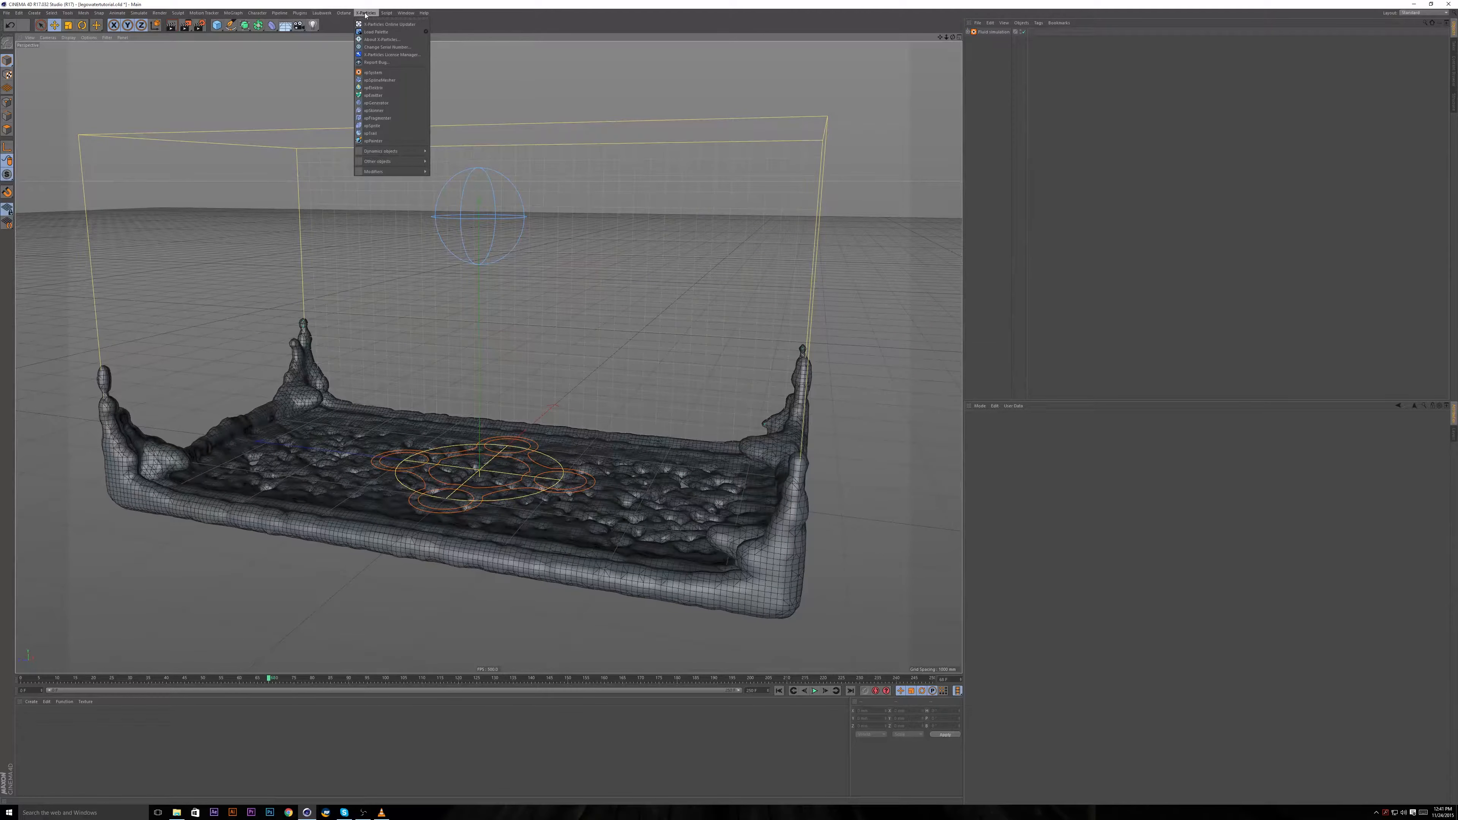
click(371, 73)
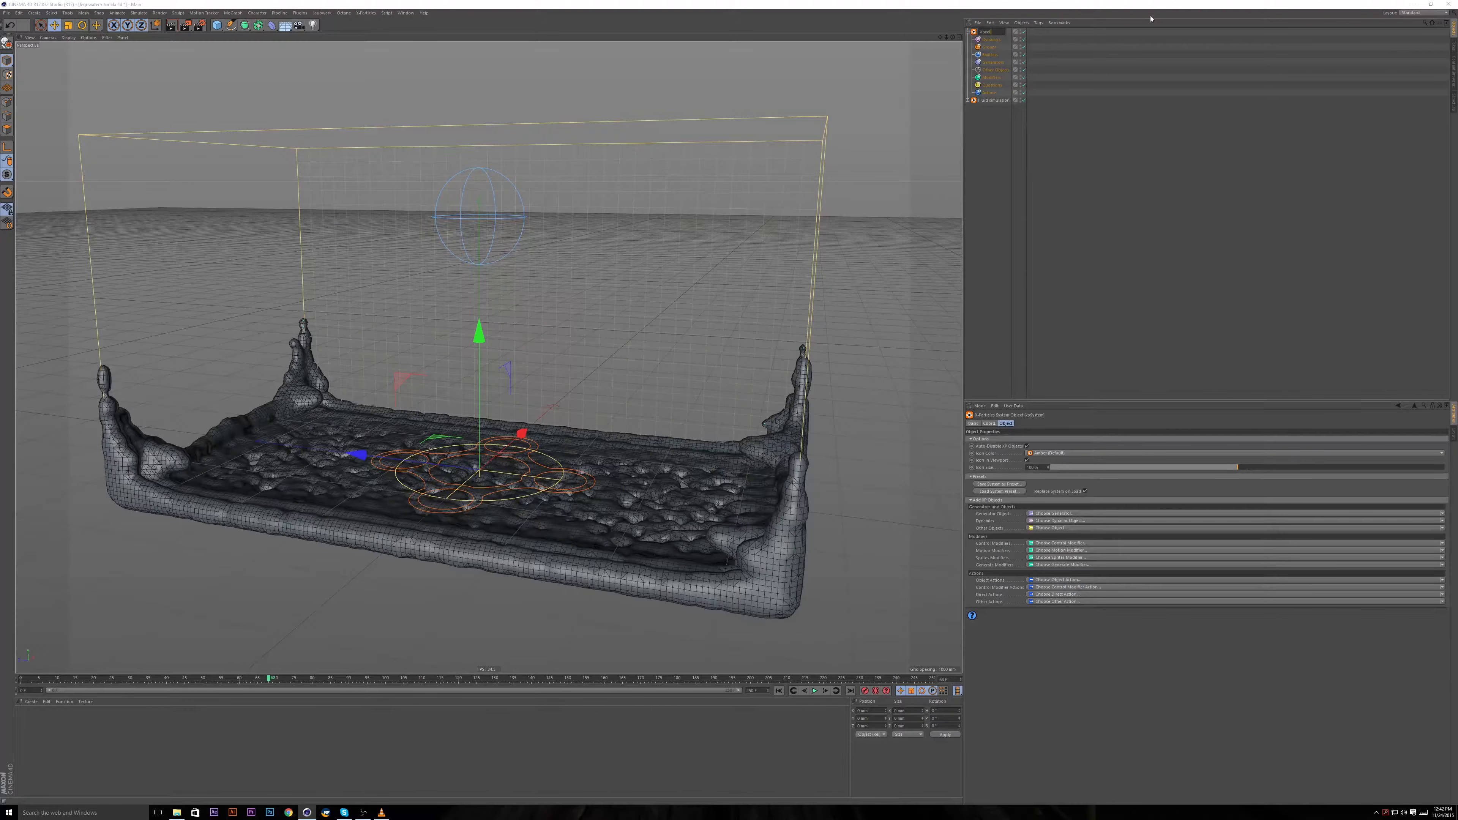
key(Return)
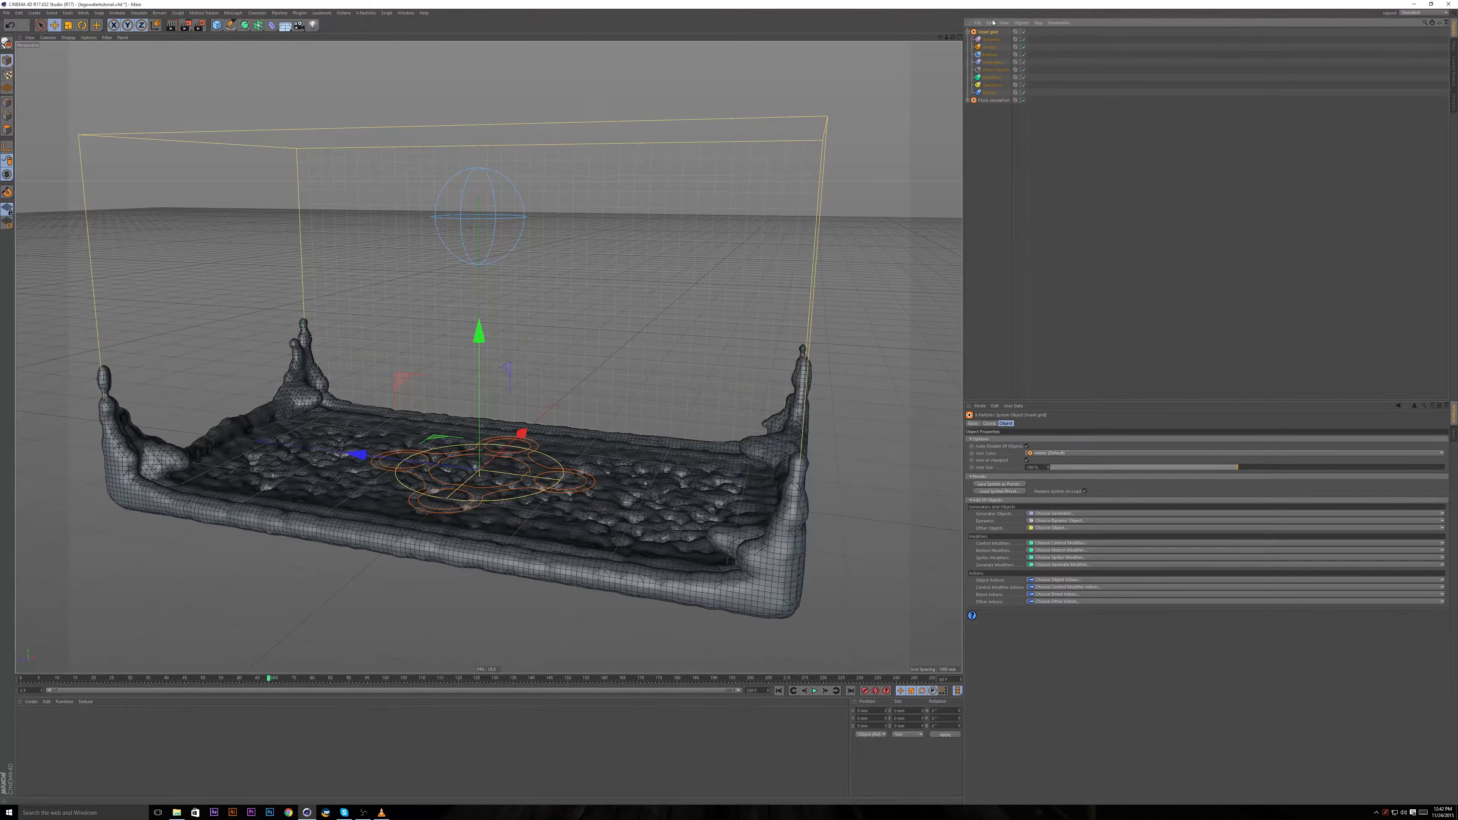
click(968, 33)
click(979, 118)
Inspect the polygon grid of the water mesh from above and up close, and save the scene.
alt+drag(495, 396, 496, 434)
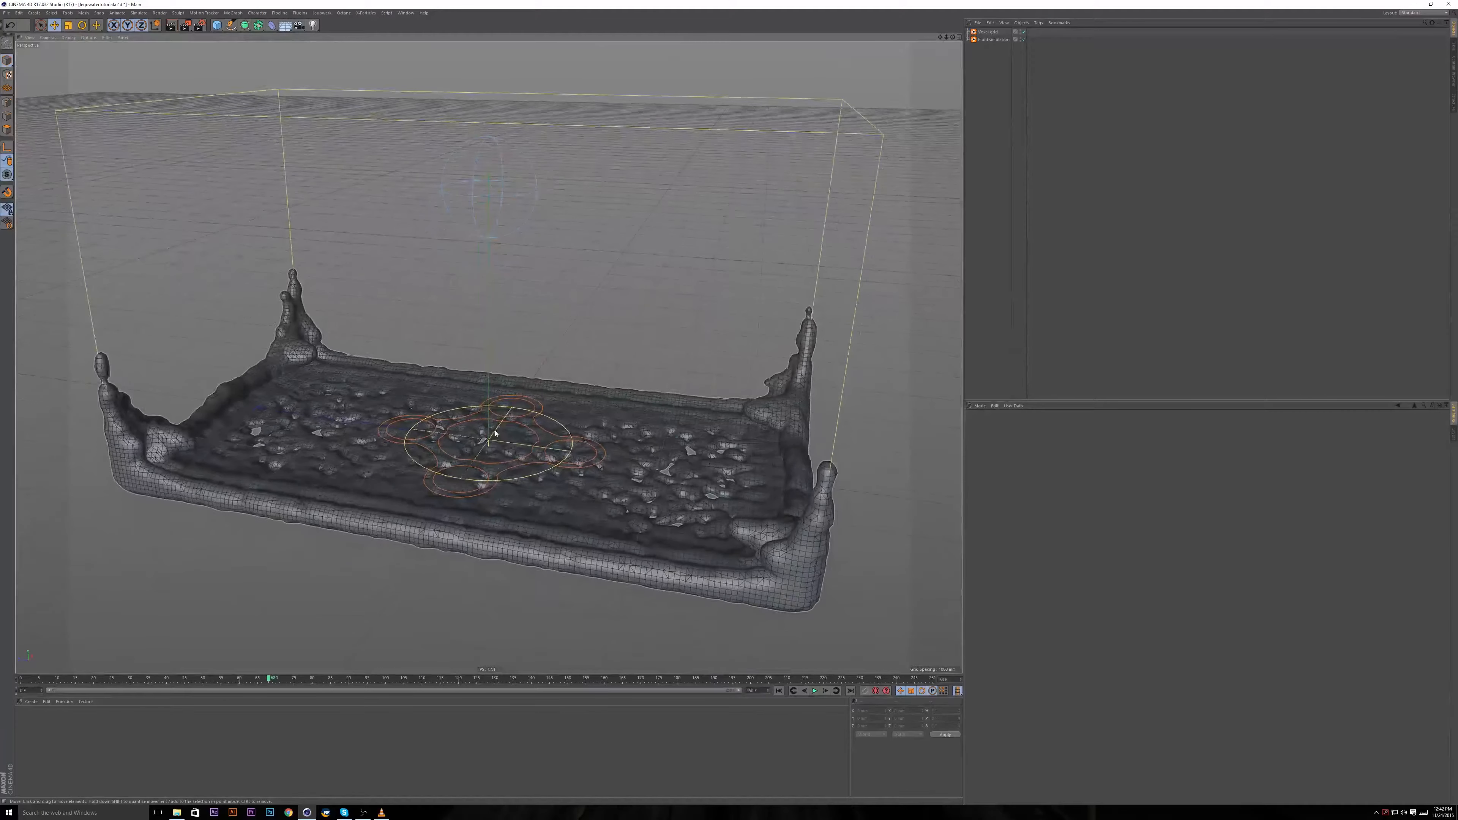
alt+drag(481, 502, 526, 459)
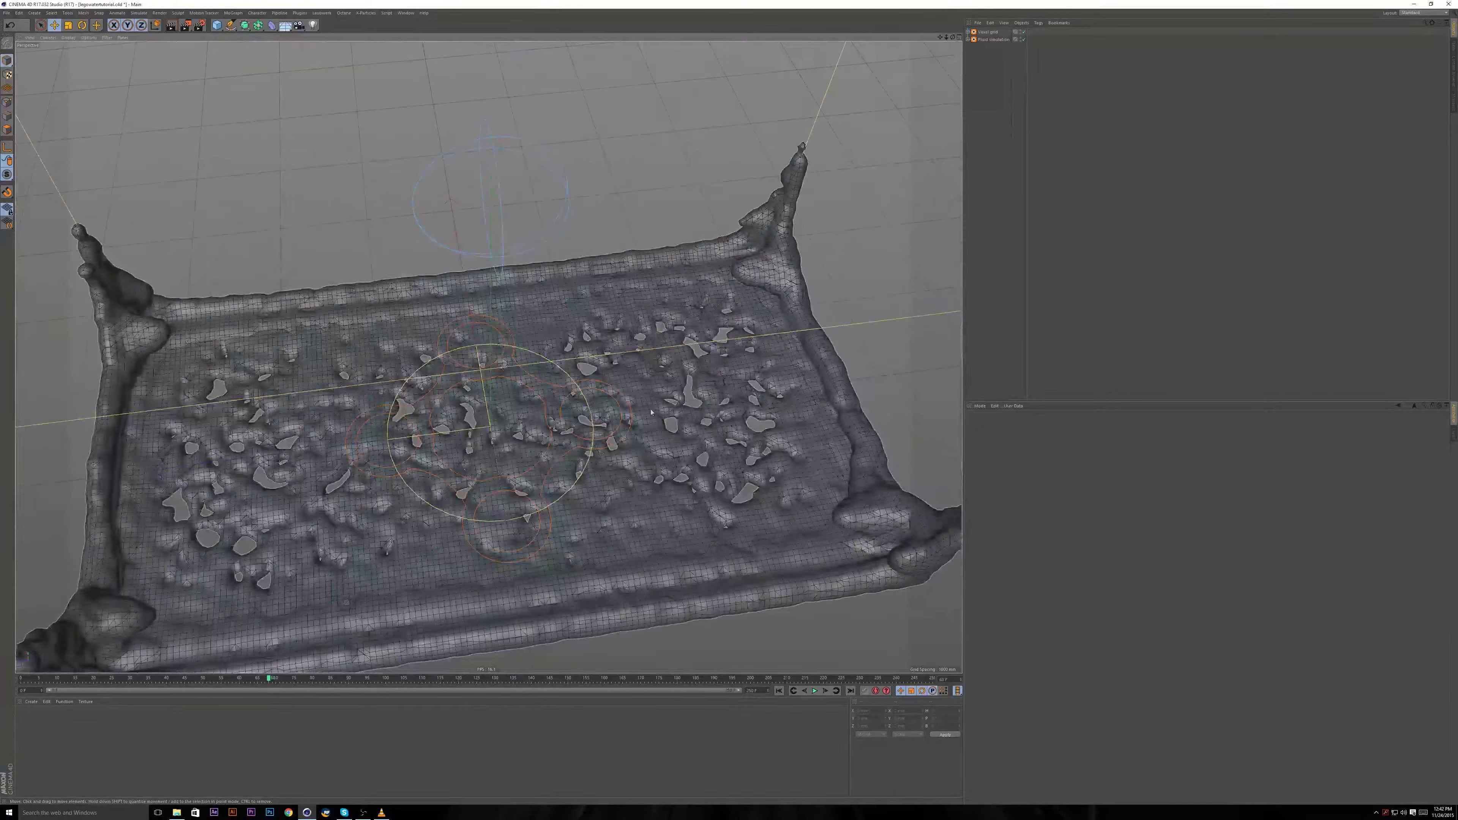
alt+drag(652, 412, 328, 301)
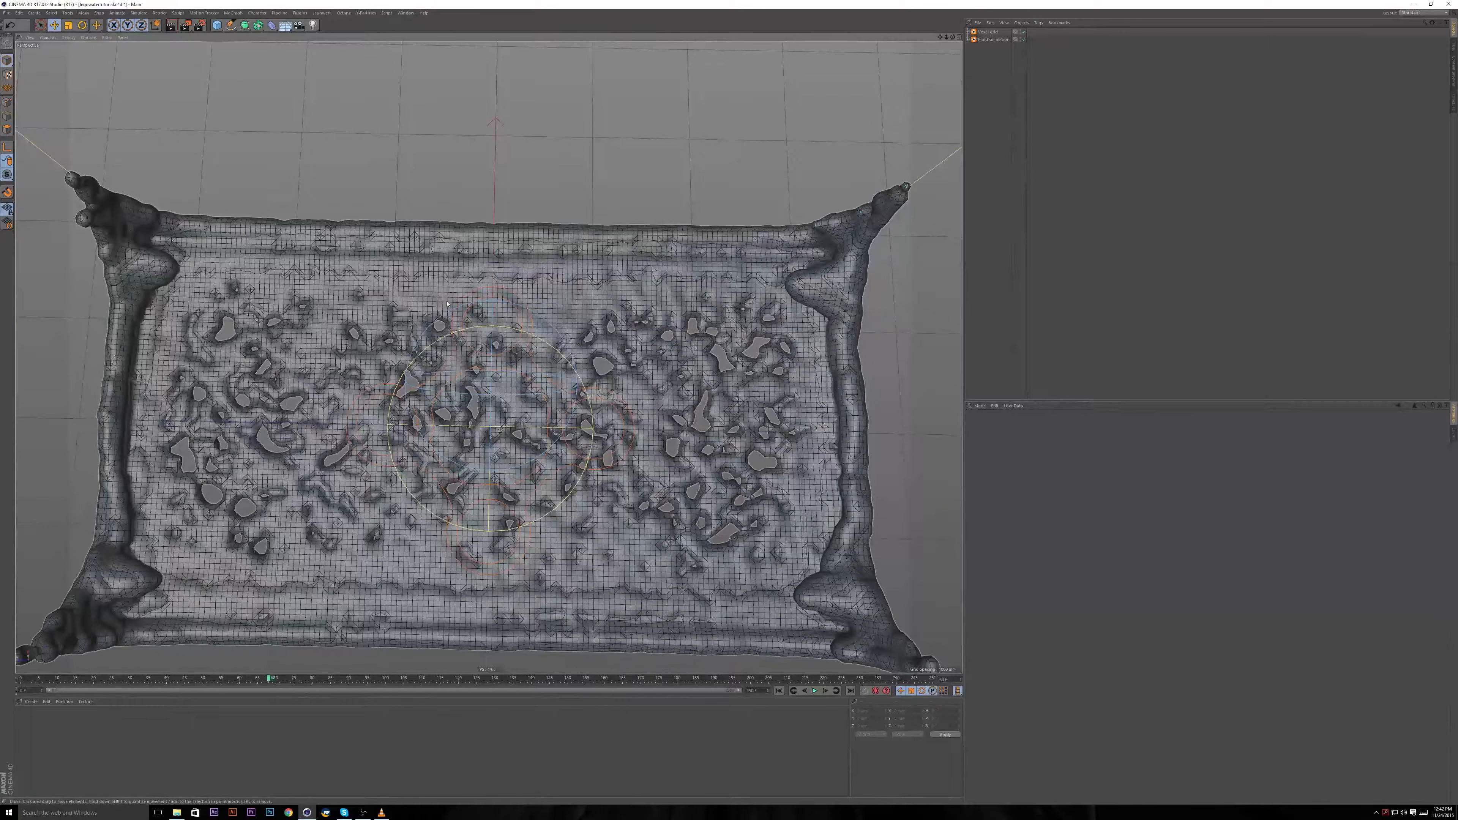
scroll(447, 304, up, 4)
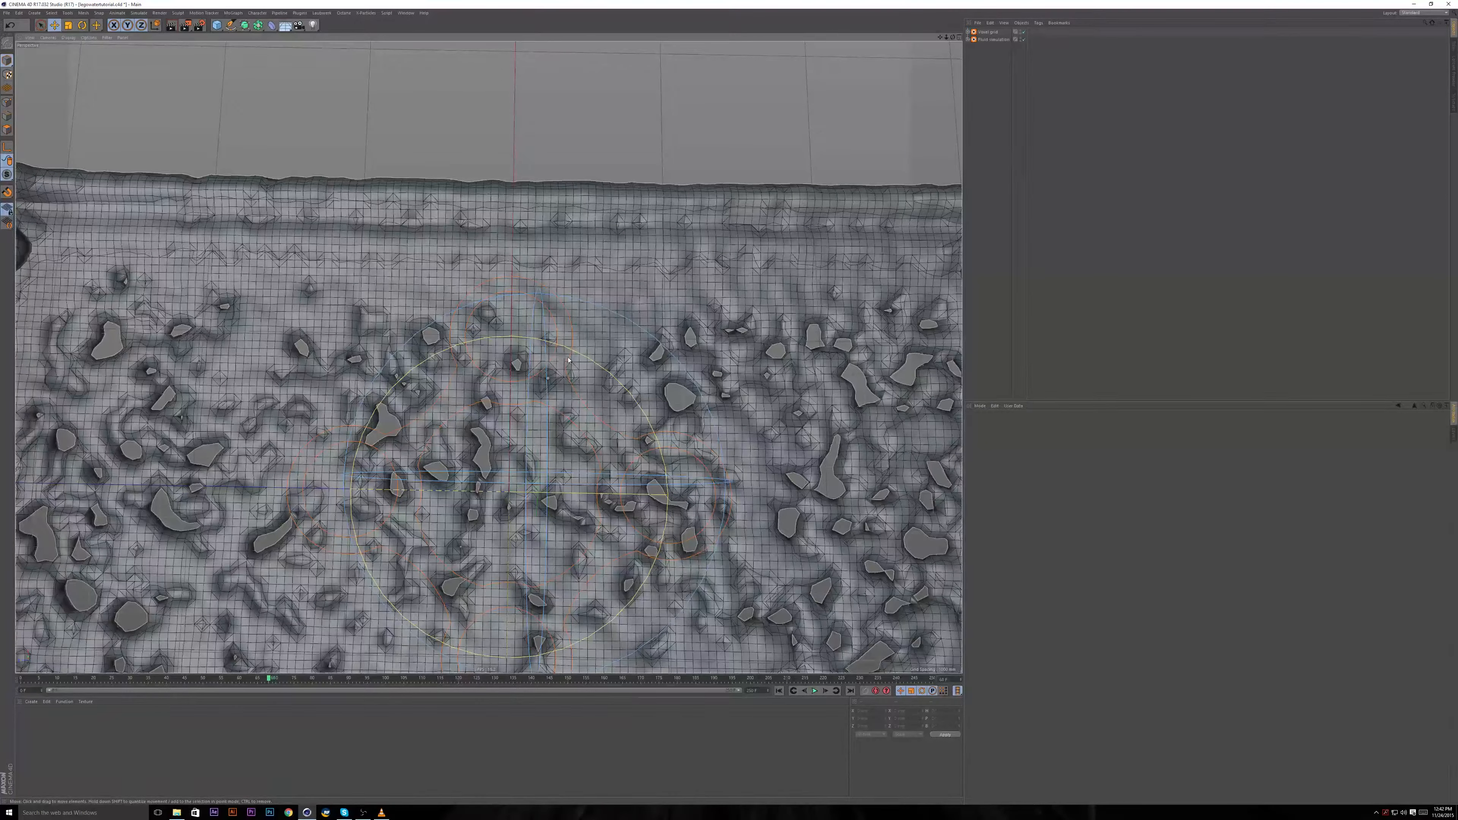
scroll(487, 356, down, 5)
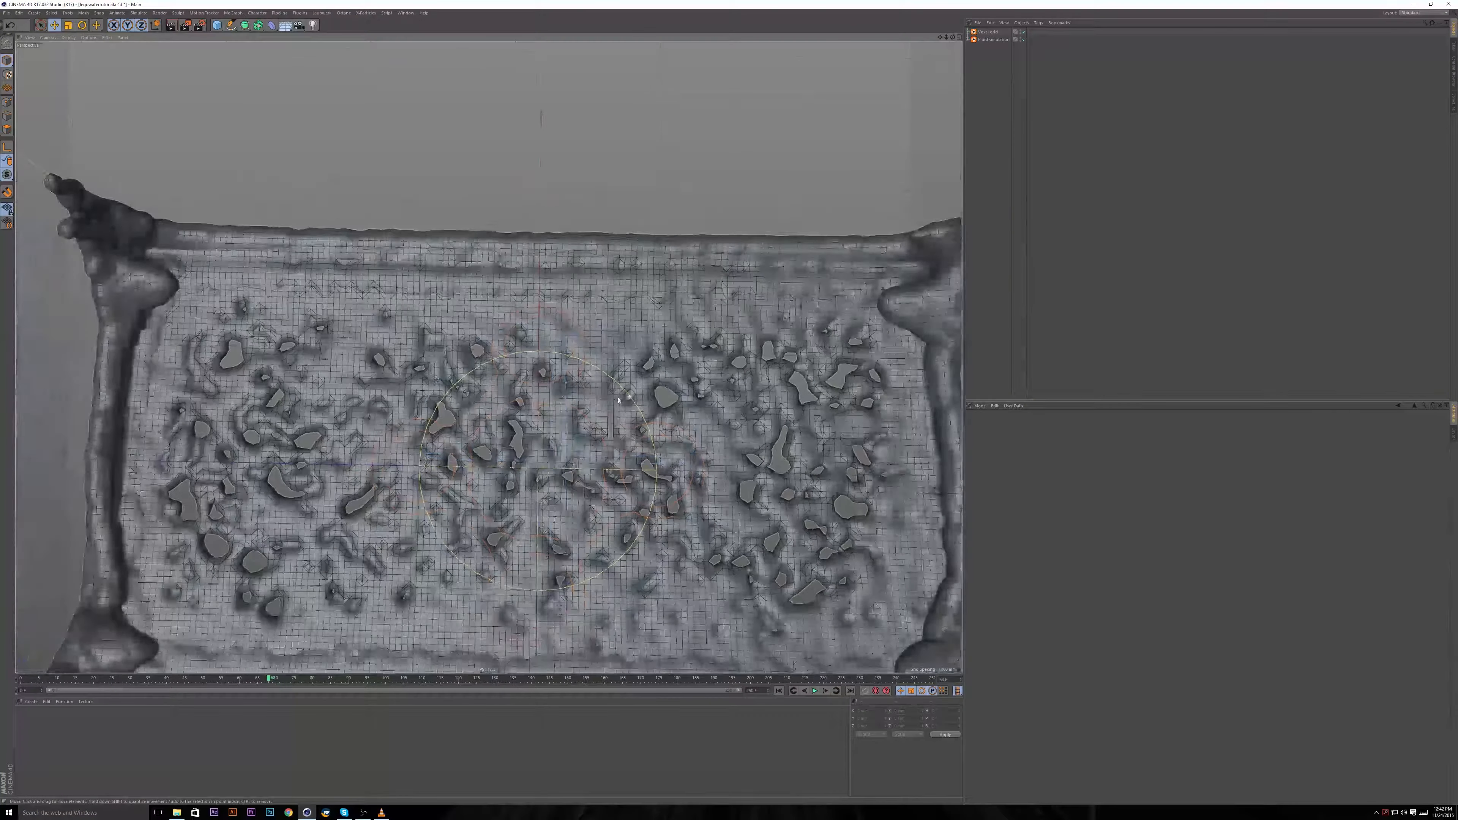
alt+drag(585, 409, 540, 389)
key(ctrl+s)
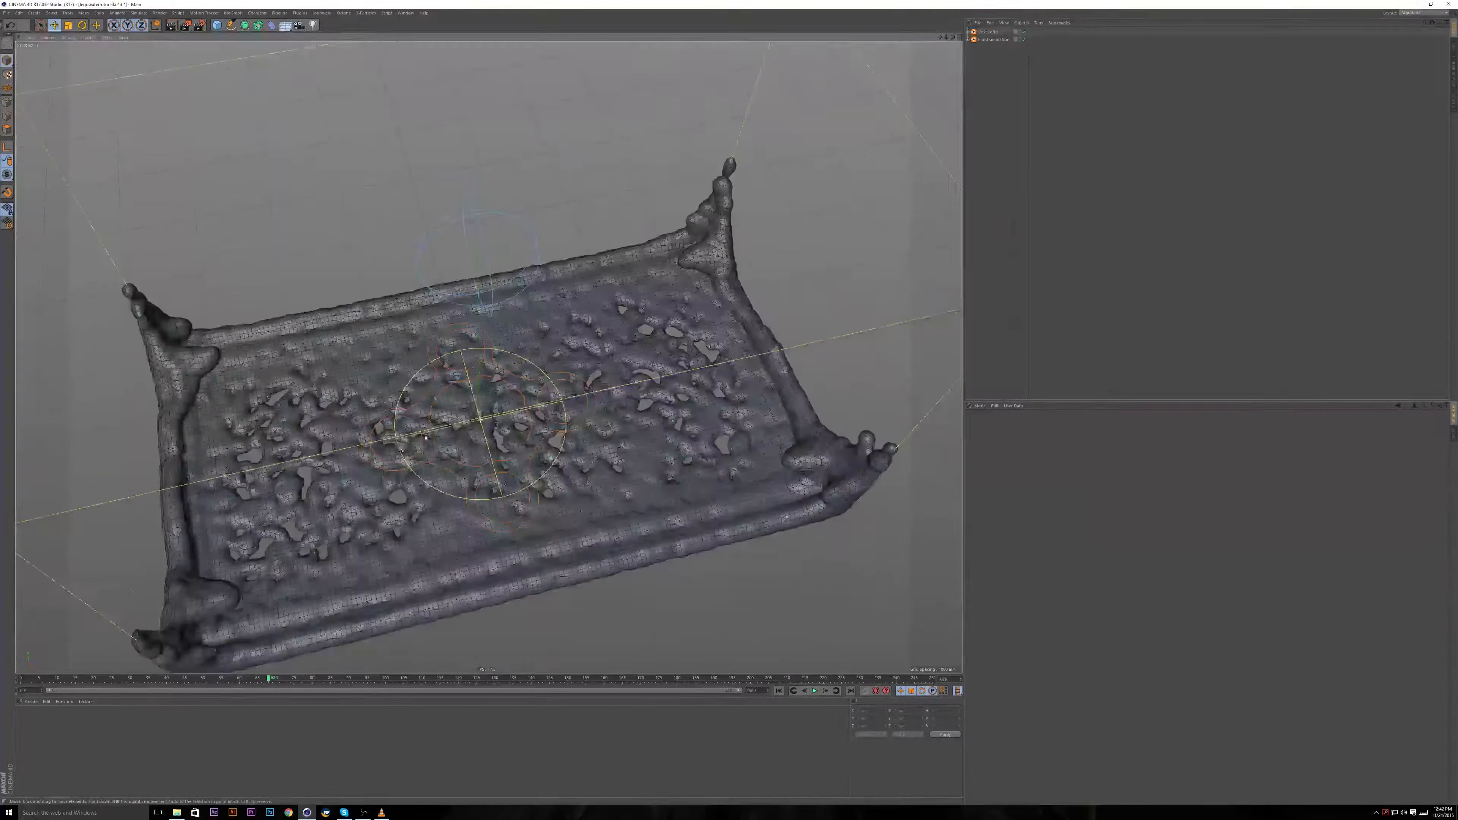
Examine the water mesh and its container from low, distant and raised angles.
alt+drag(425, 437, 541, 361)
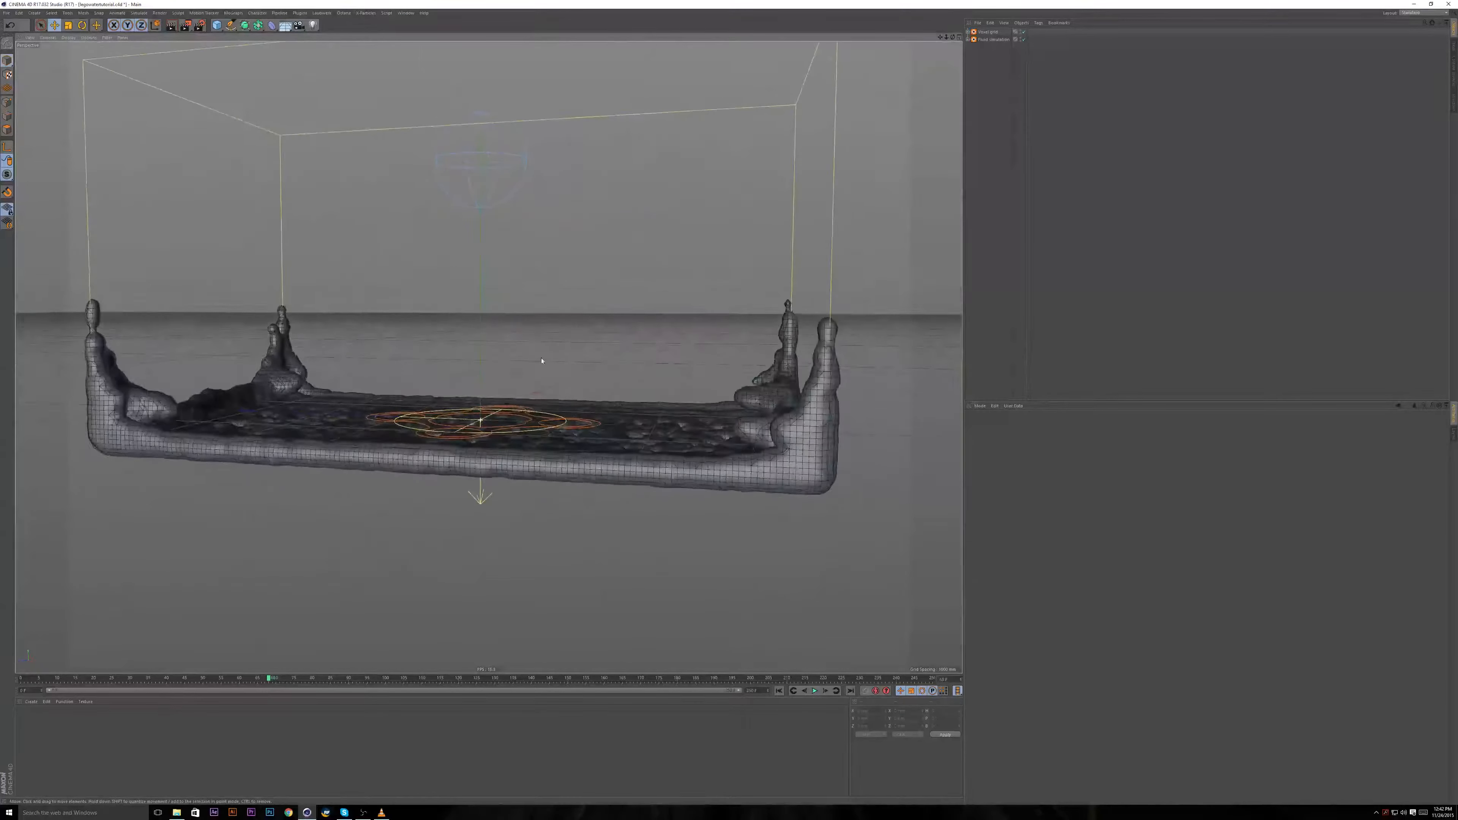
alt+middle_drag(540, 361, 598, 423)
alt+right_drag(577, 407, 561, 410)
alt+drag(560, 410, 501, 408)
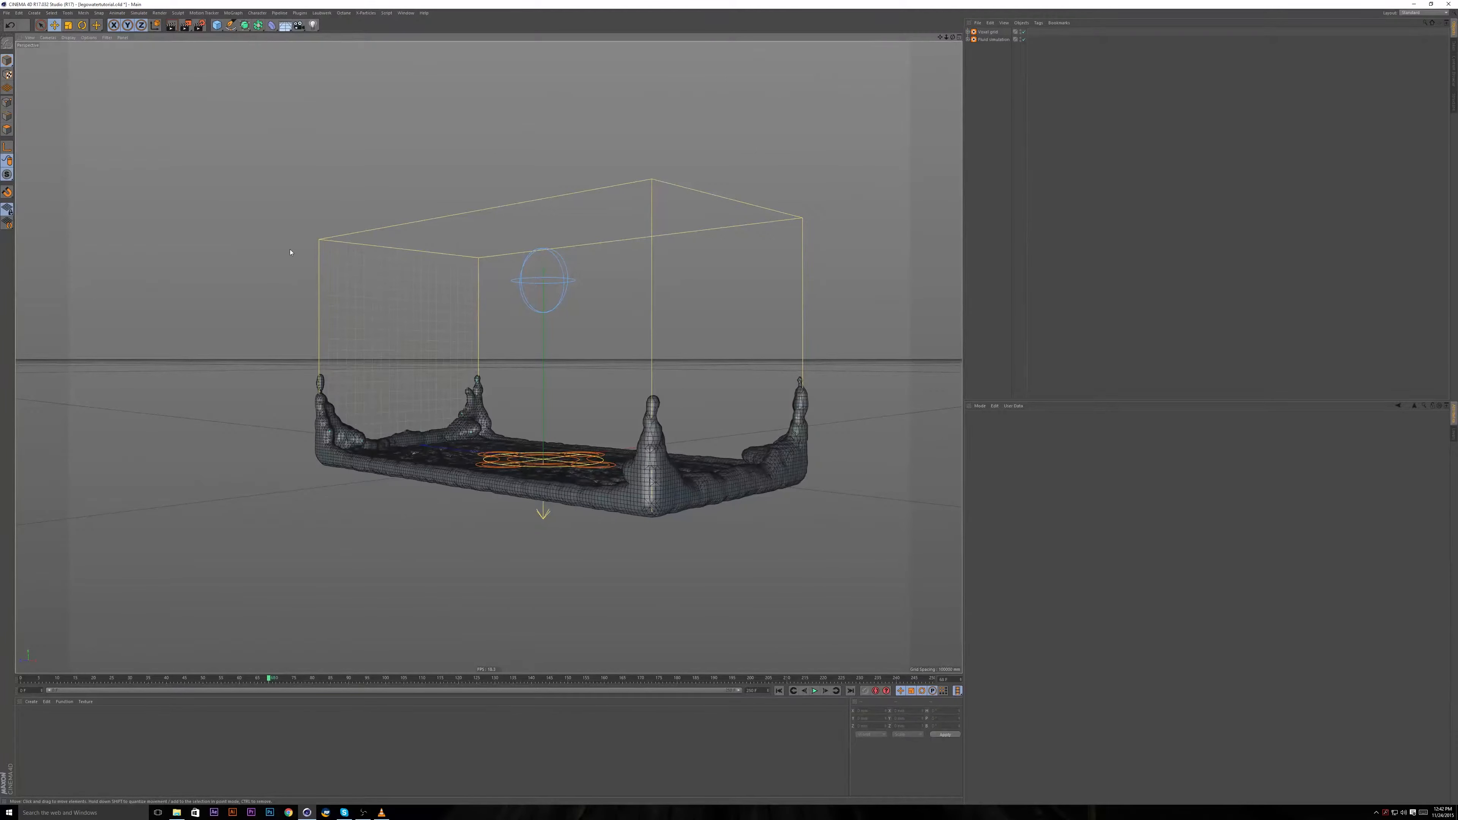
alt+drag(516, 367, 597, 417)
alt+right_drag(596, 416, 649, 411)
alt+middle_drag(648, 411, 558, 342)
alt+drag(557, 343, 699, 275)
Rename the emitter inside the Lego grid system as Lego brick generator.
click(968, 32)
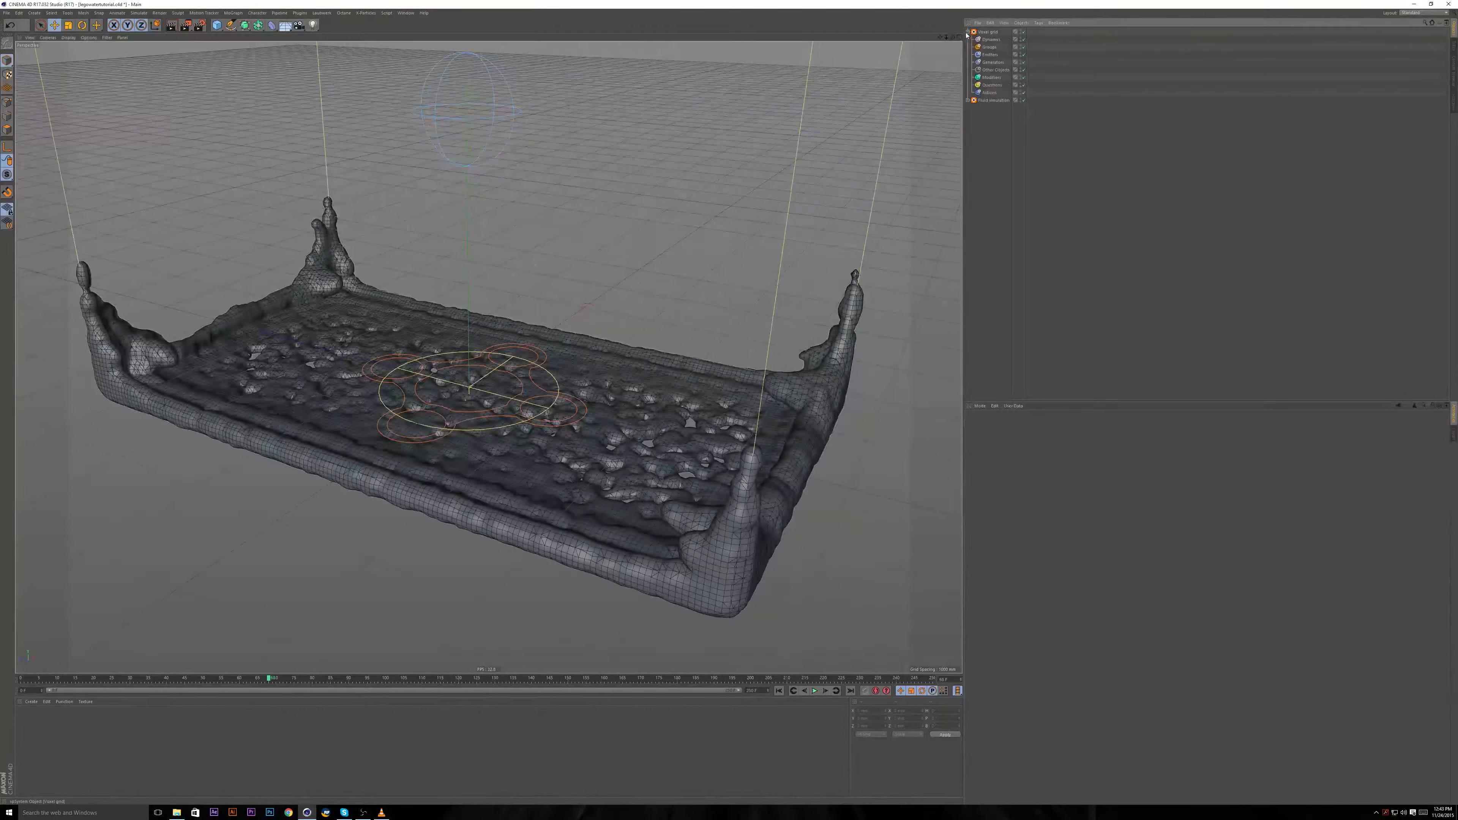
click(971, 54)
click(990, 62)
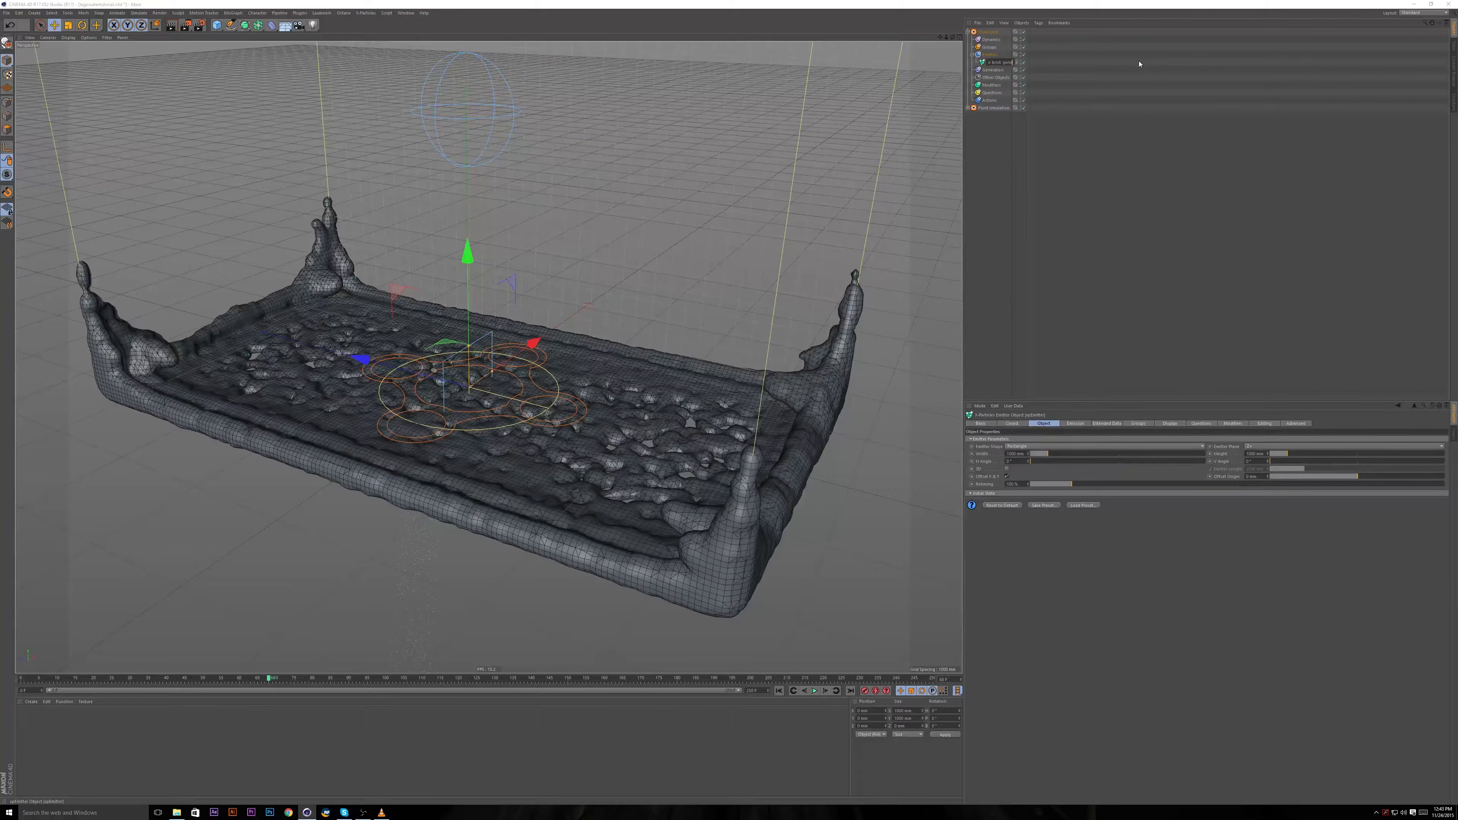
key(Return)
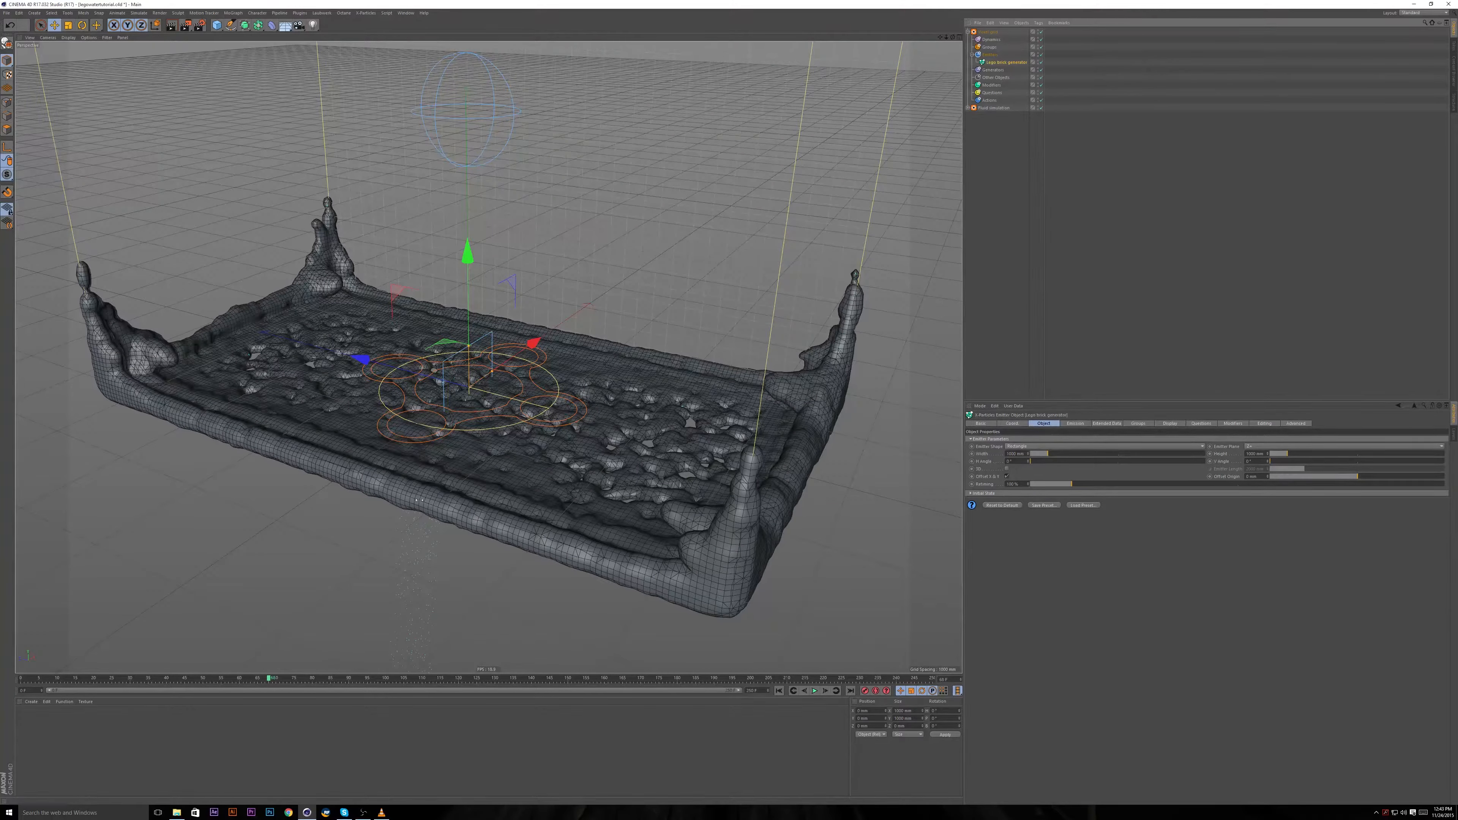
Return to the first frame, raise the Lego brick generator emitter vertically into the container and save the scene.
alt+drag(286, 528, 366, 450)
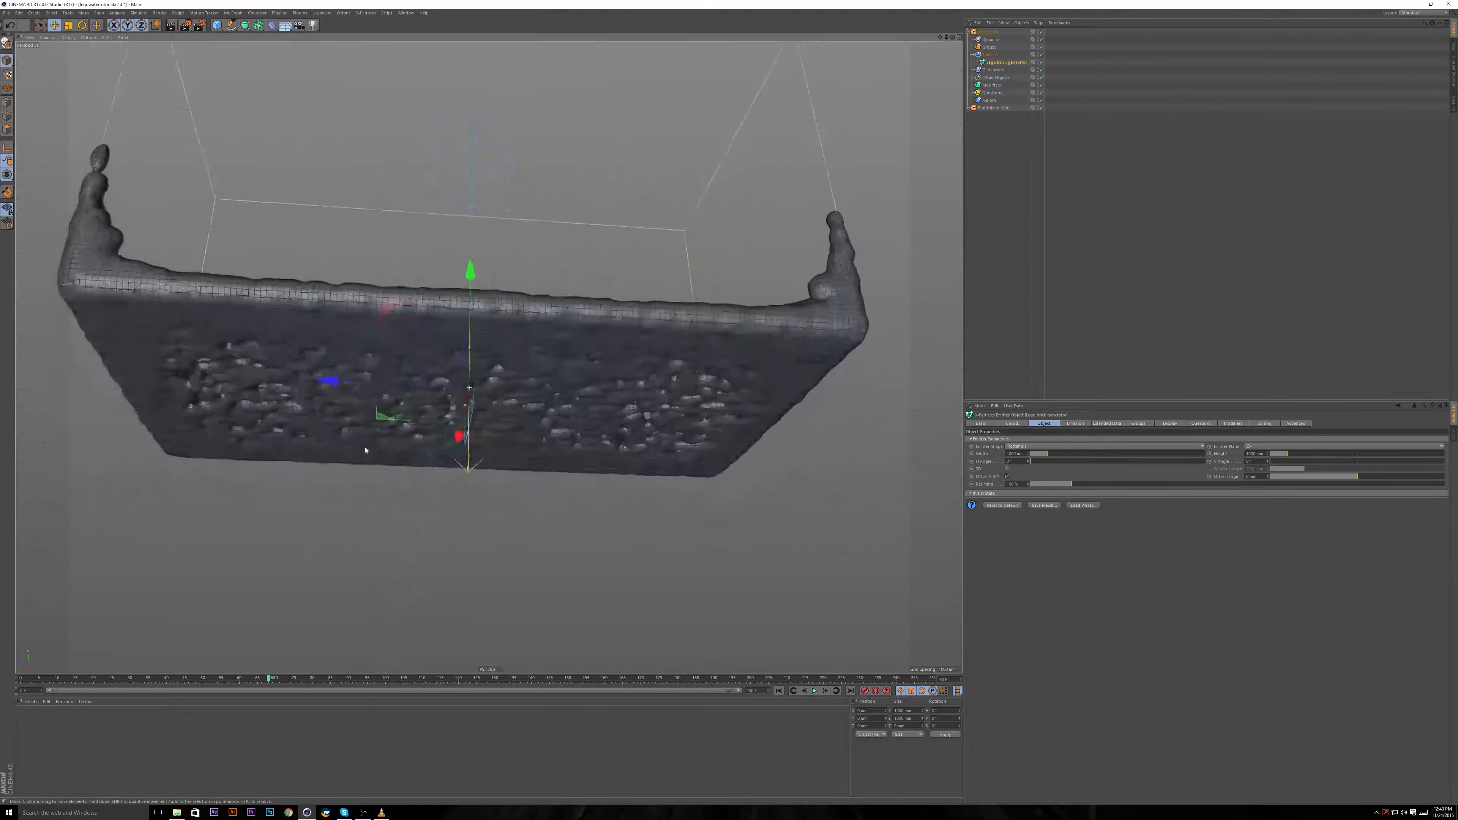
drag(268, 678, 20, 678)
alt+drag(249, 551, 637, 402)
drag(491, 277, 492, 124)
key(ctrl+s)
Set the emitter's shape to Object and assign the water mesh from the Fluid simulation system as its source object.
click(1033, 446)
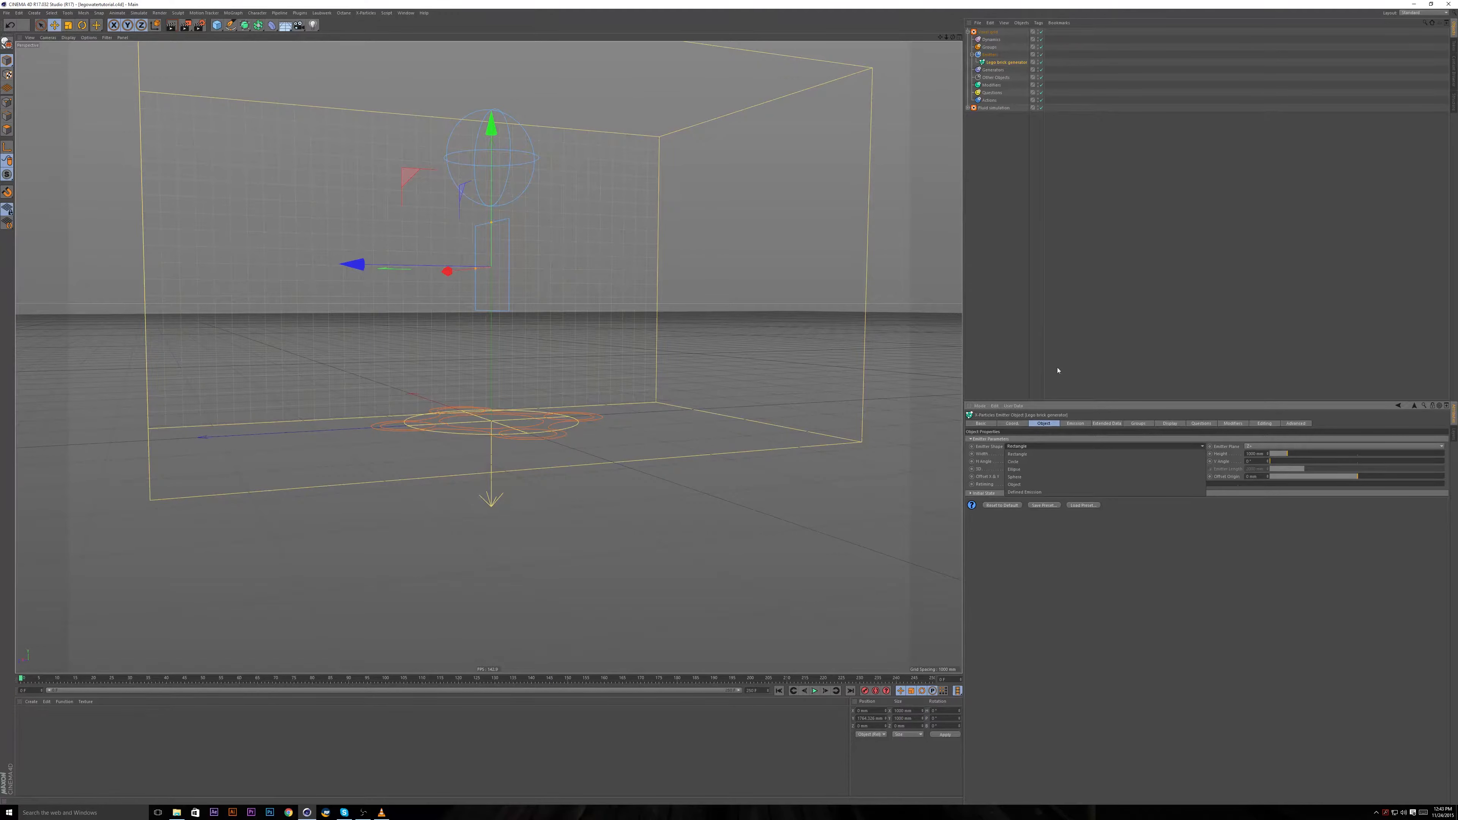
click(1015, 484)
alt+drag(804, 459, 742, 459)
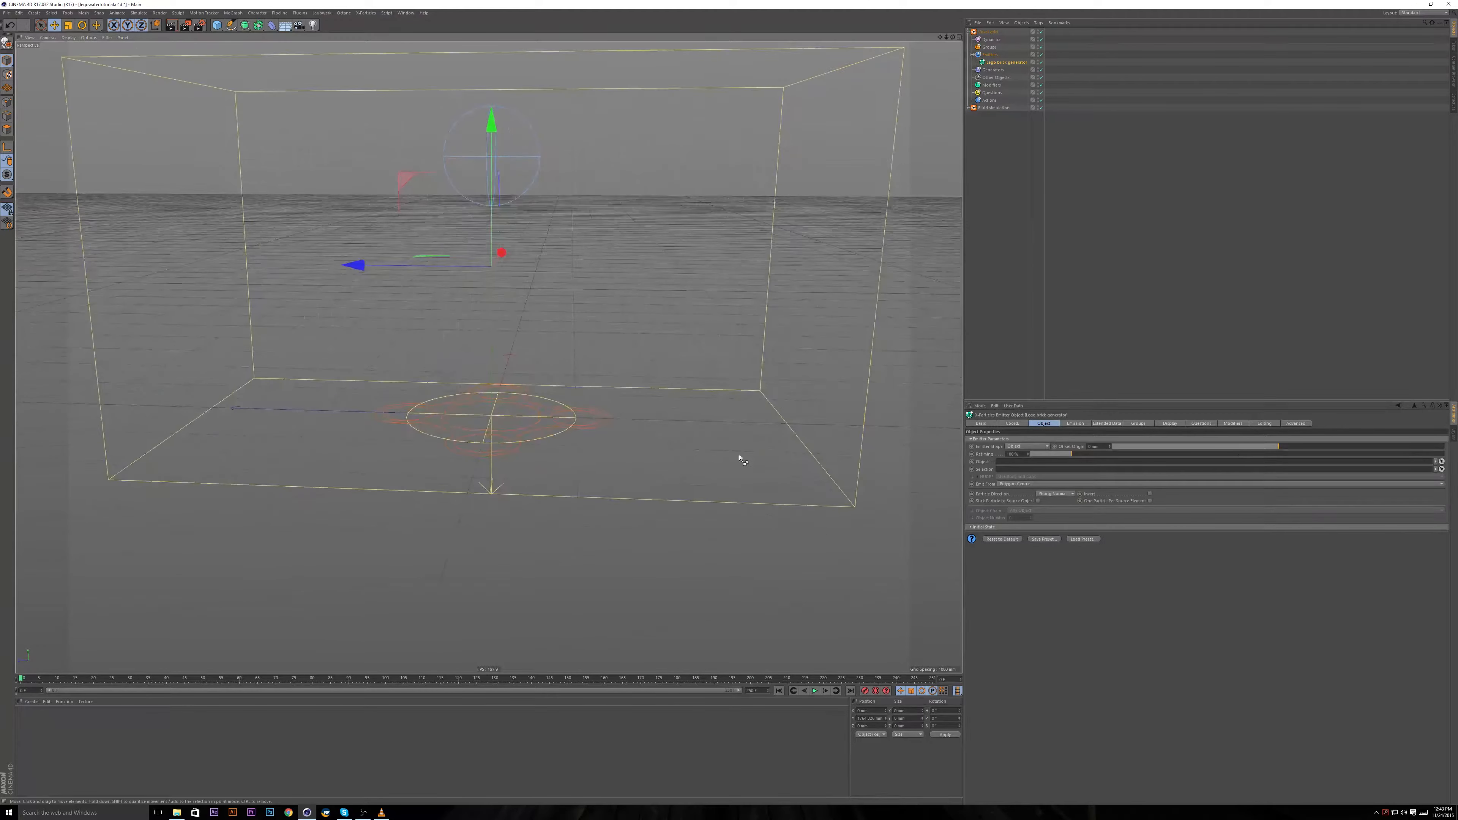
click(968, 108)
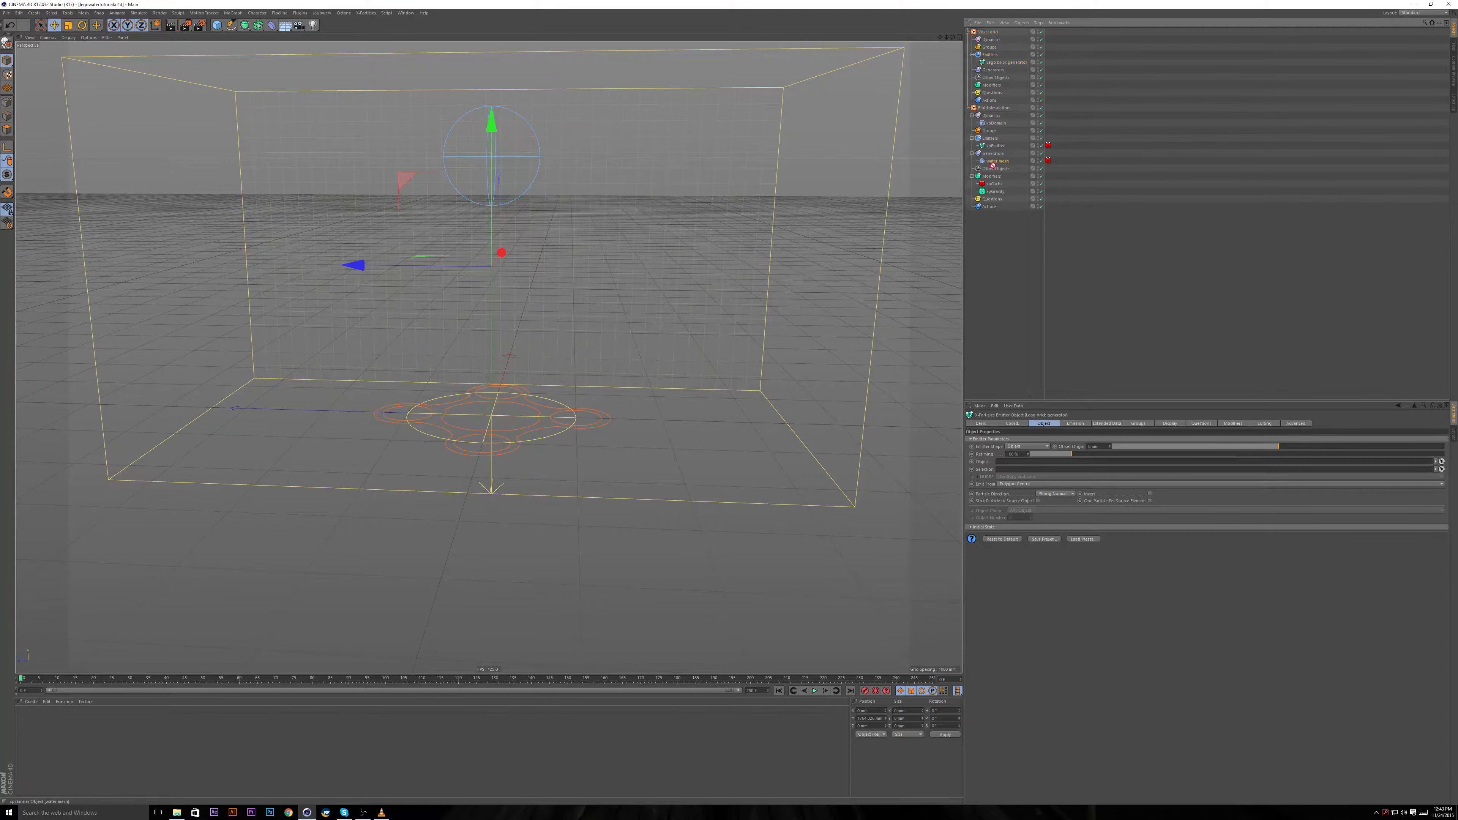
drag(992, 165, 1011, 463)
Play the simulation from the first frame to check the emission from the water mesh, and collapse the Fluid simulation system.
alt+drag(503, 363, 547, 367)
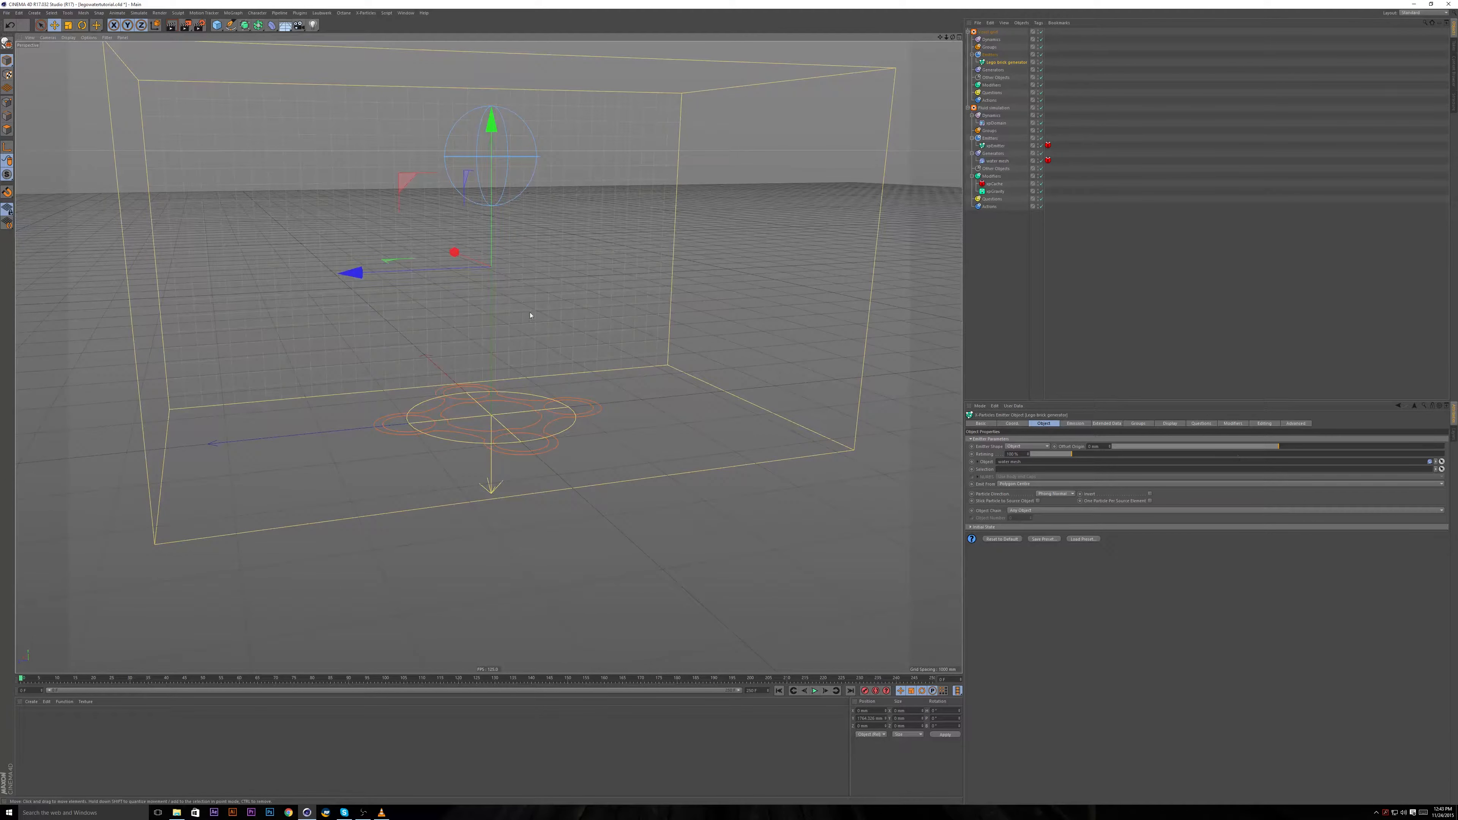
alt+drag(693, 195, 545, 226)
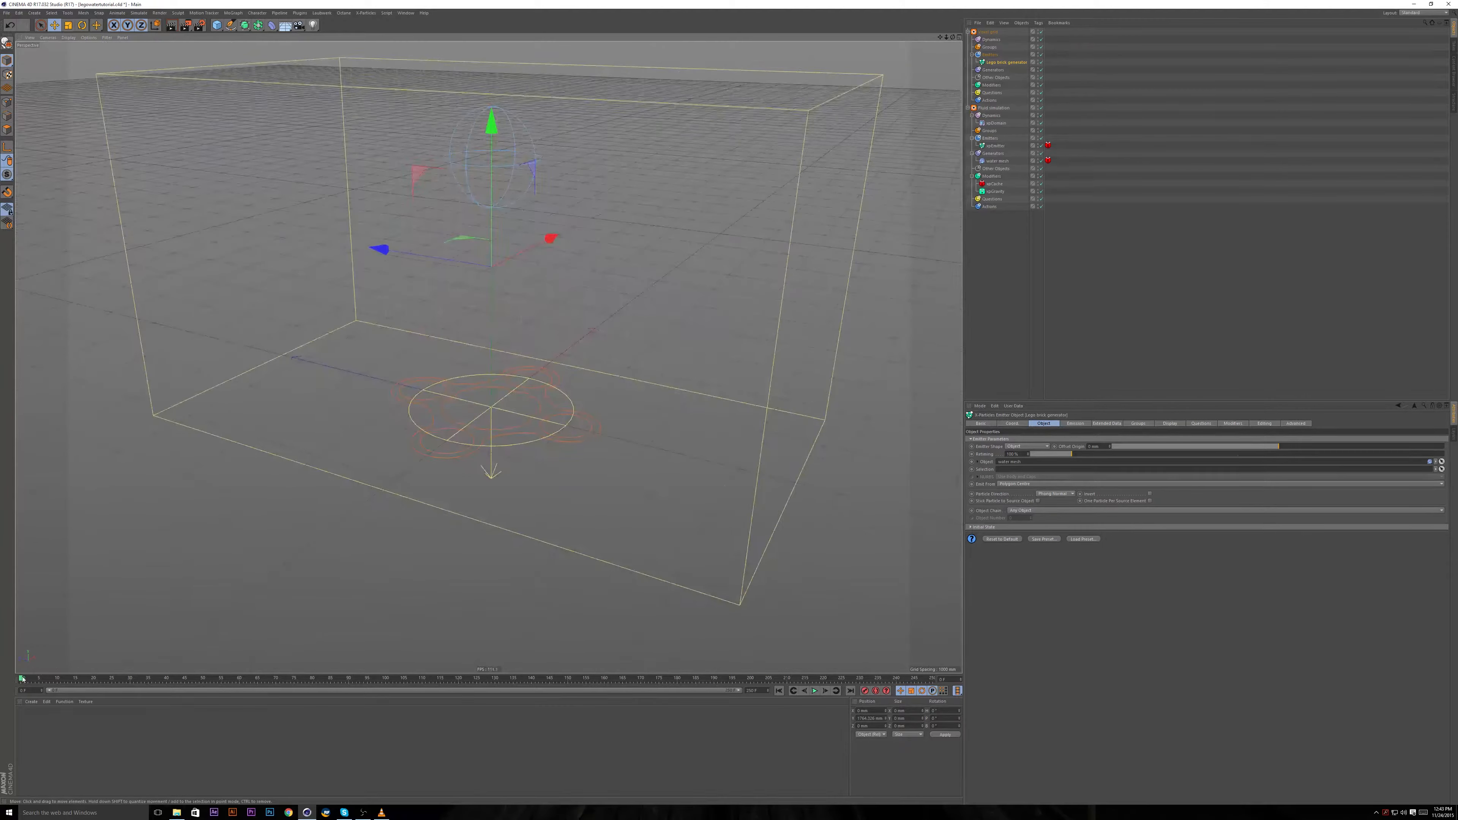
key(F8)
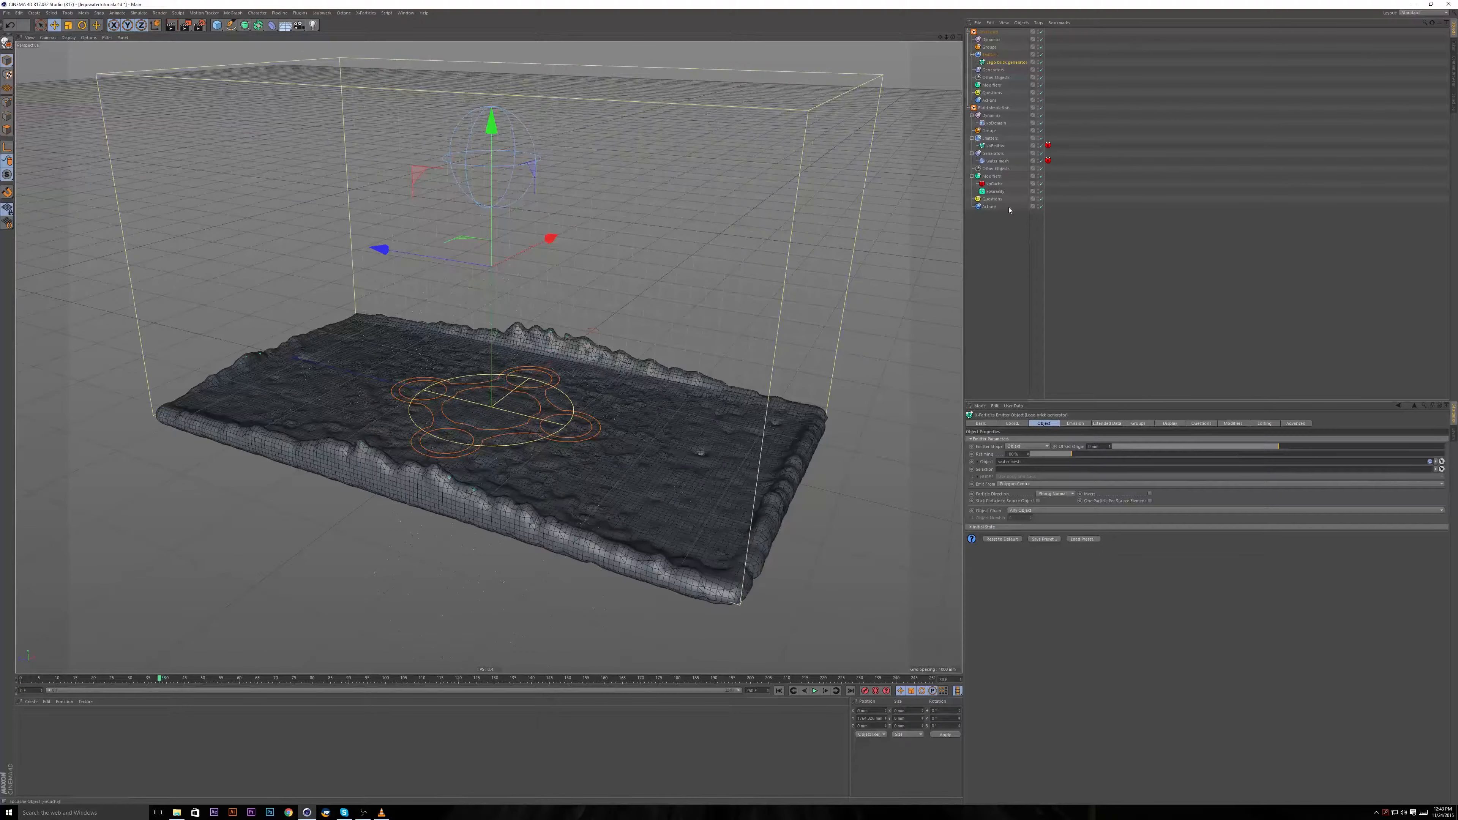
click(967, 107)
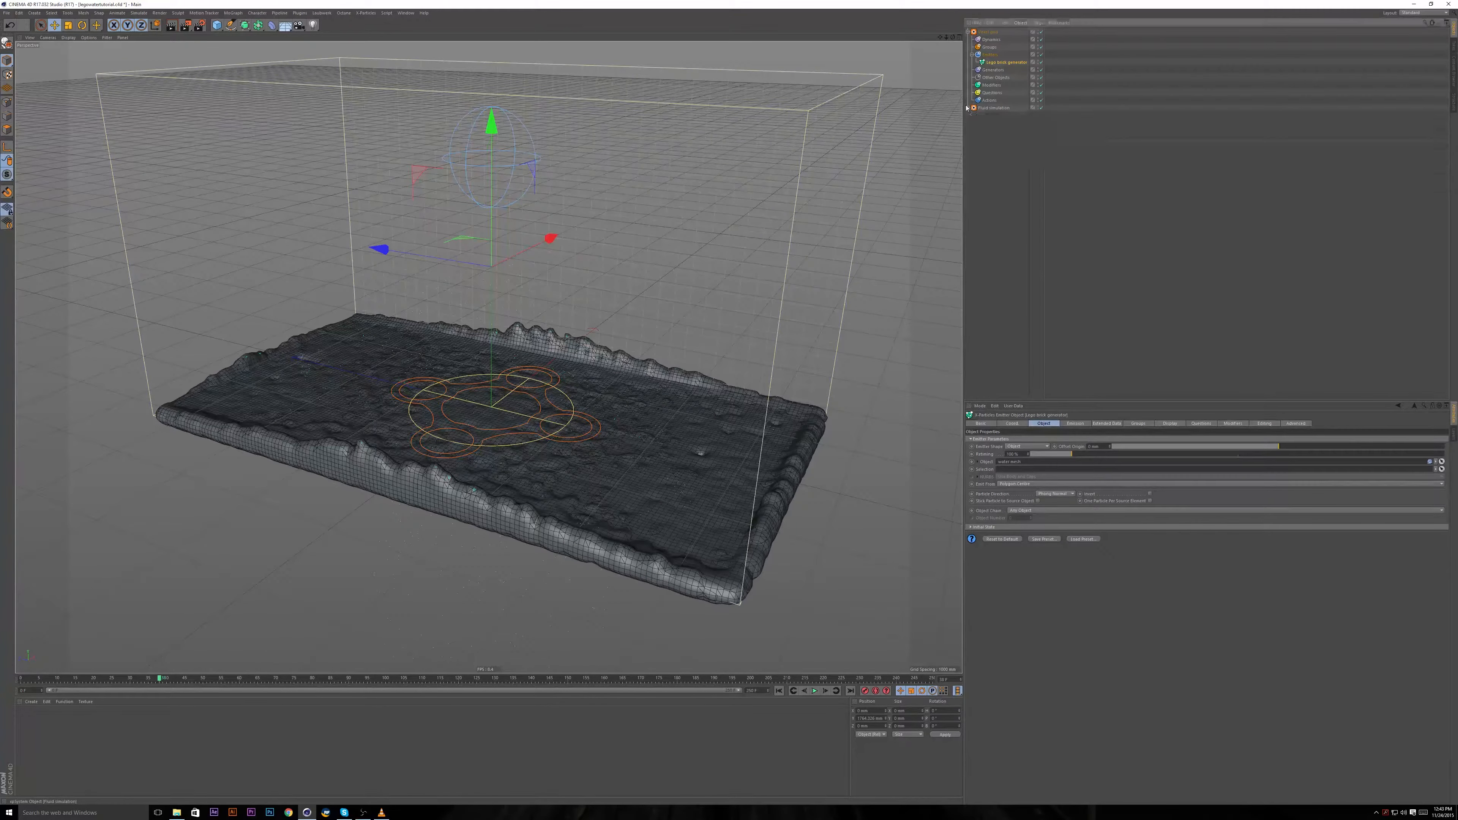
Hide the fluid simulation system in the viewport and rename the particle emitter as Lego_emitter.
alt+click(1037, 108)
alt+click(1038, 108)
click(989, 54)
click(998, 63)
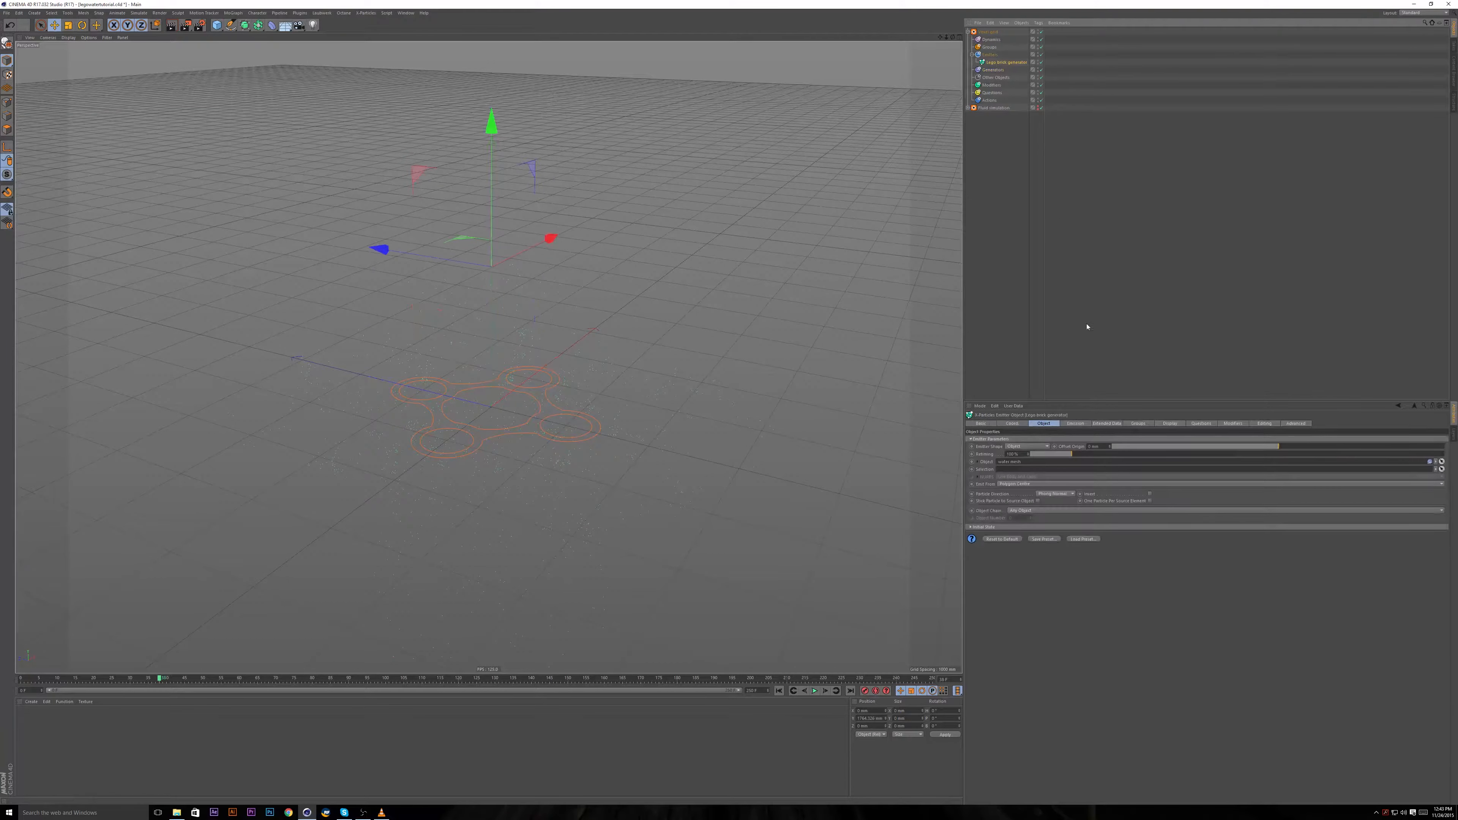
double_click(1005, 62)
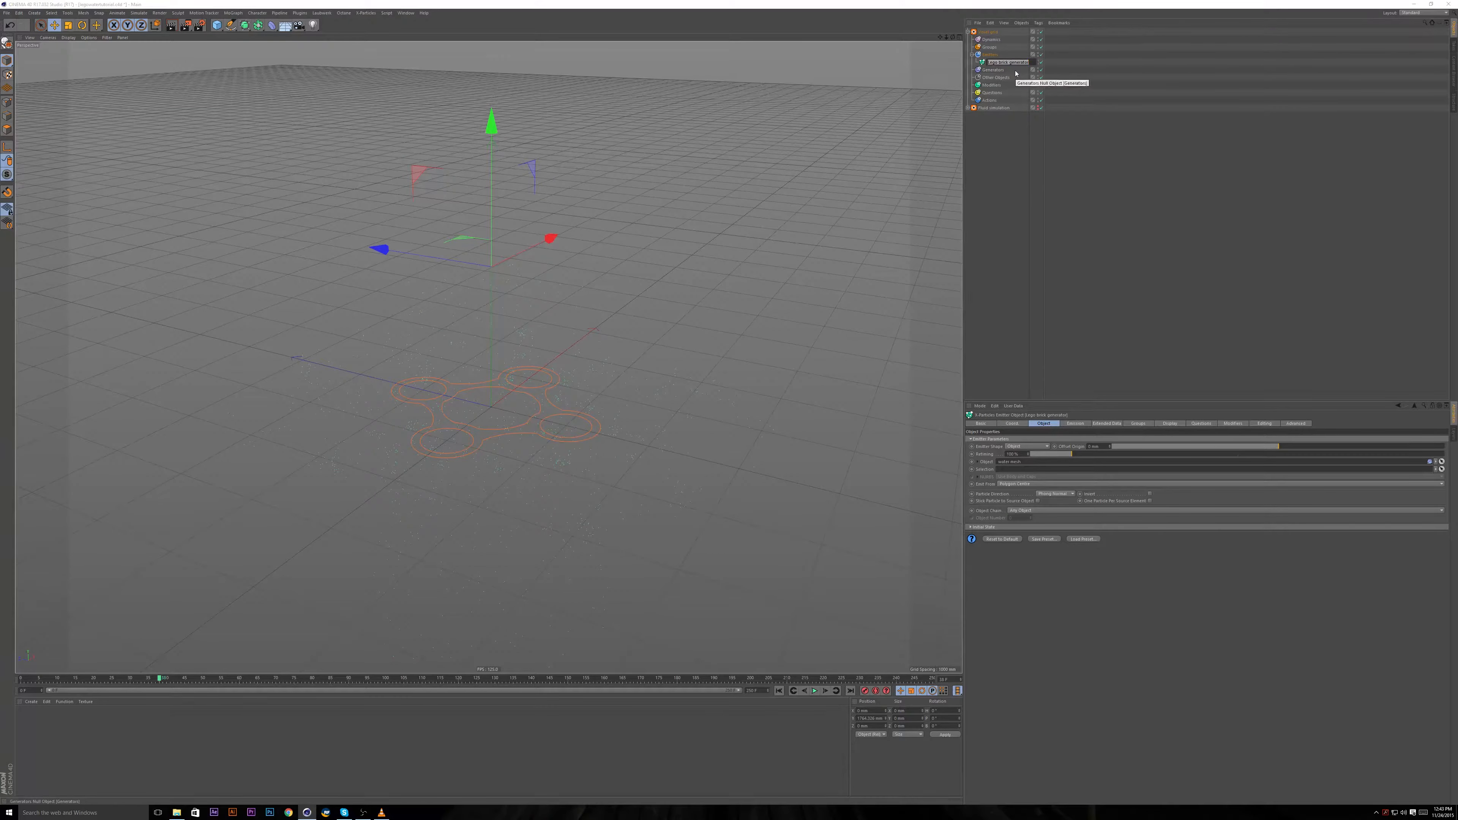
text(Lego_emitter)
key(Return)
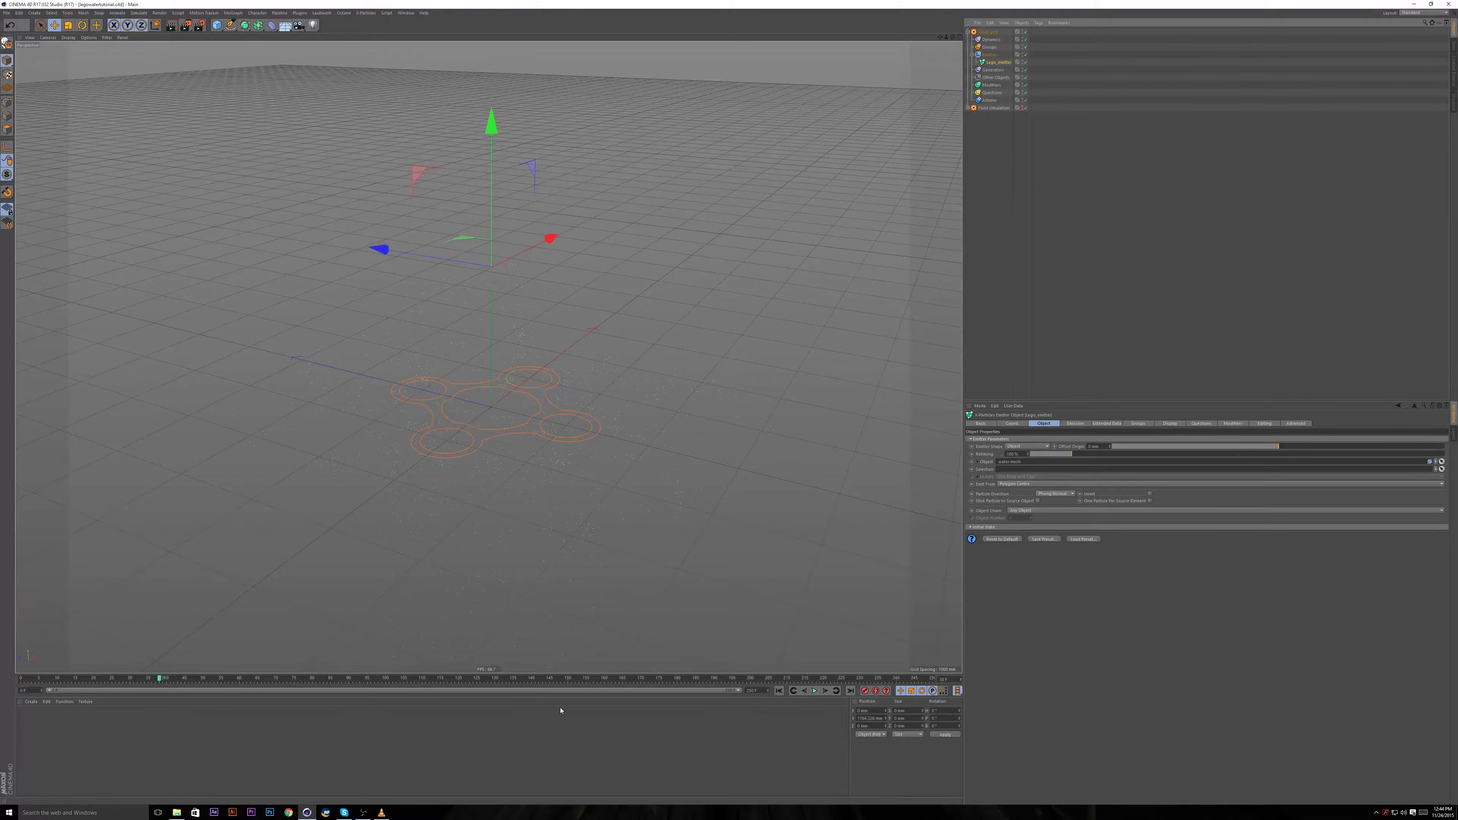
Play the simulation from the start to check the emitter's particles, and return to the first frame.
click(779, 690)
click(814, 691)
alt+drag(439, 282, 477, 256)
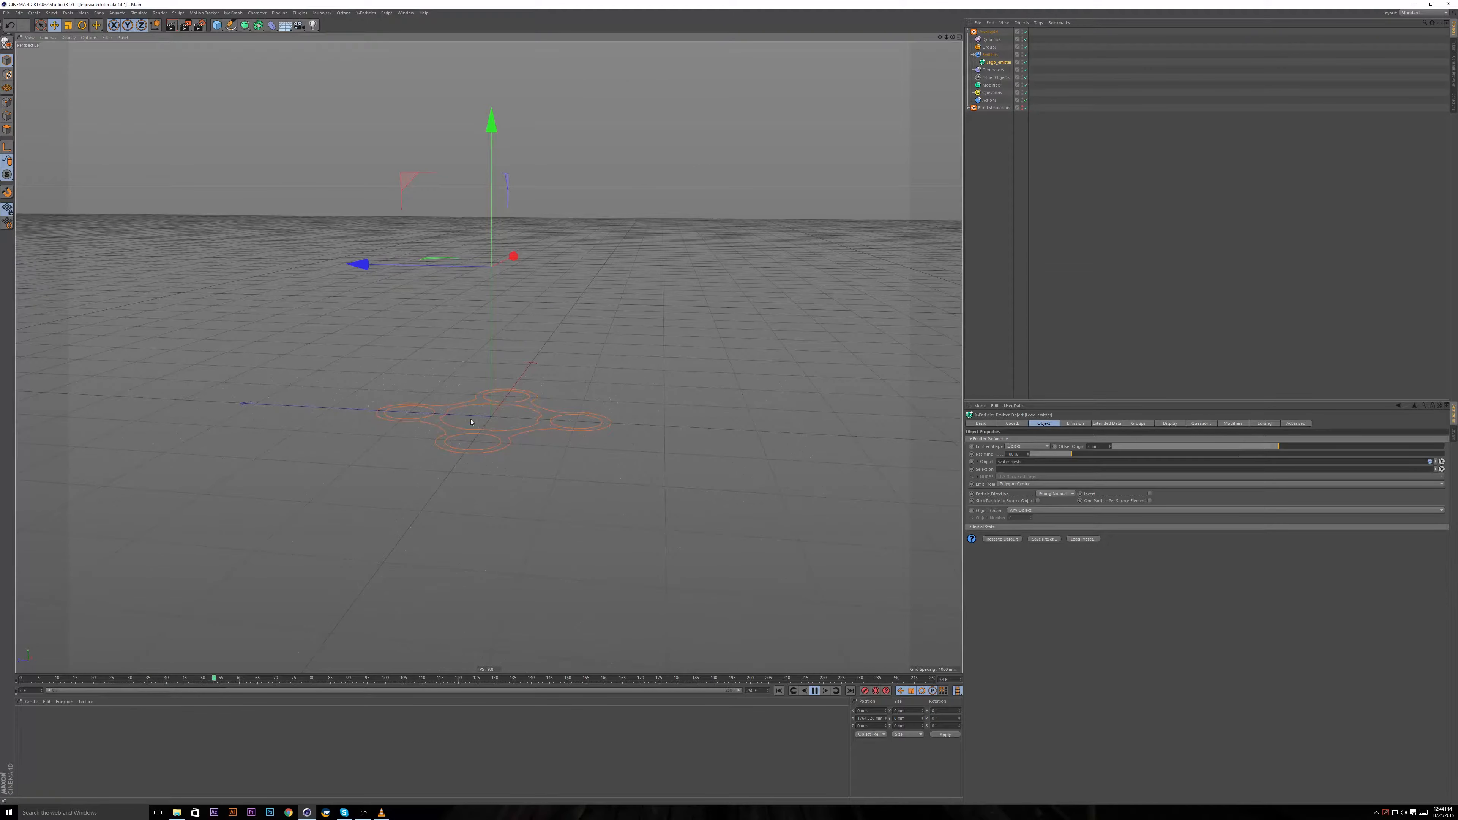
click(814, 691)
alt+drag(563, 472, 579, 424)
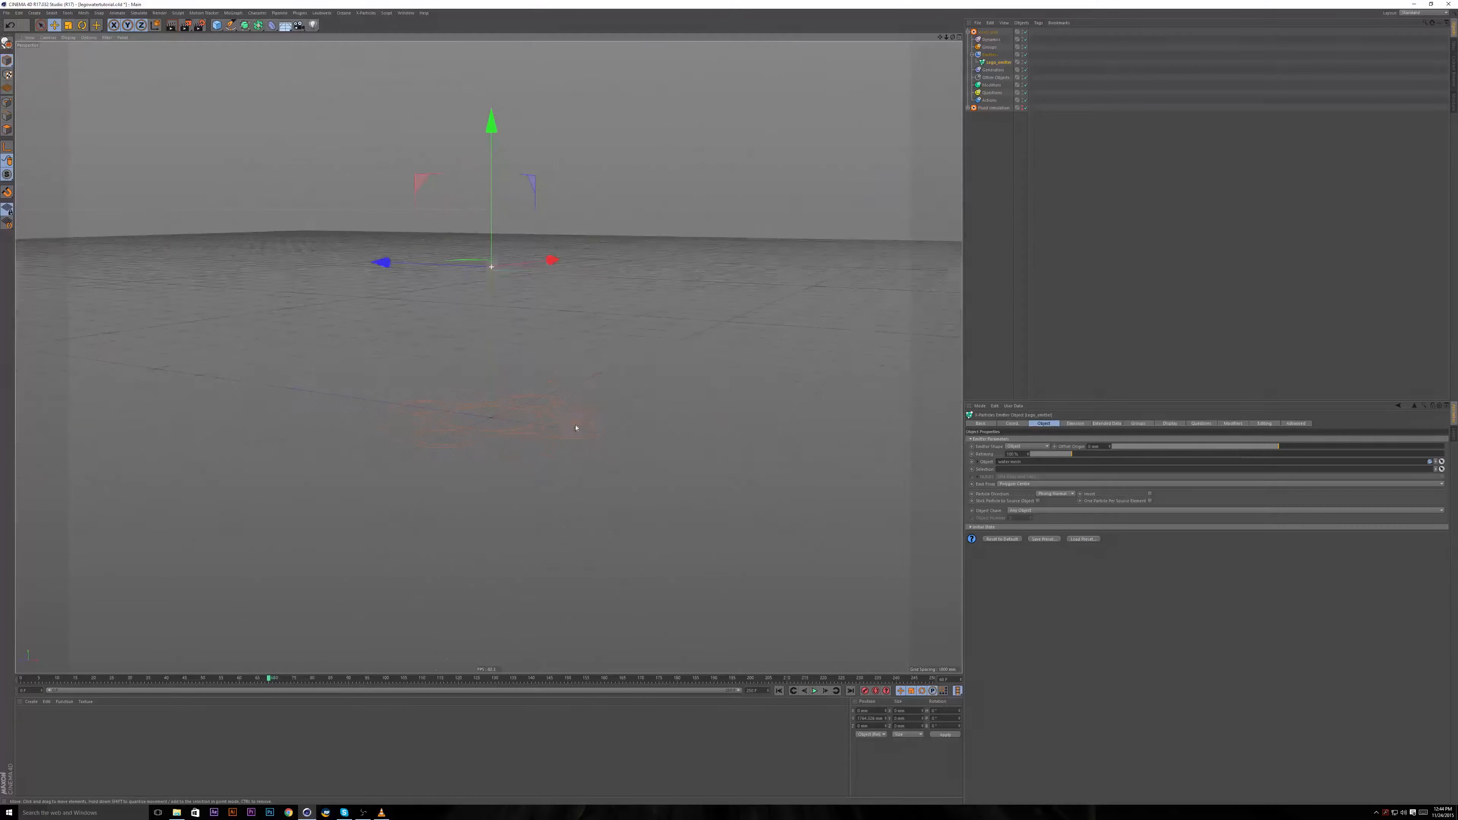
click(779, 691)
Turn off full lifespan in the emitter's emission settings and set the particle lifespan to 1.
click(1075, 424)
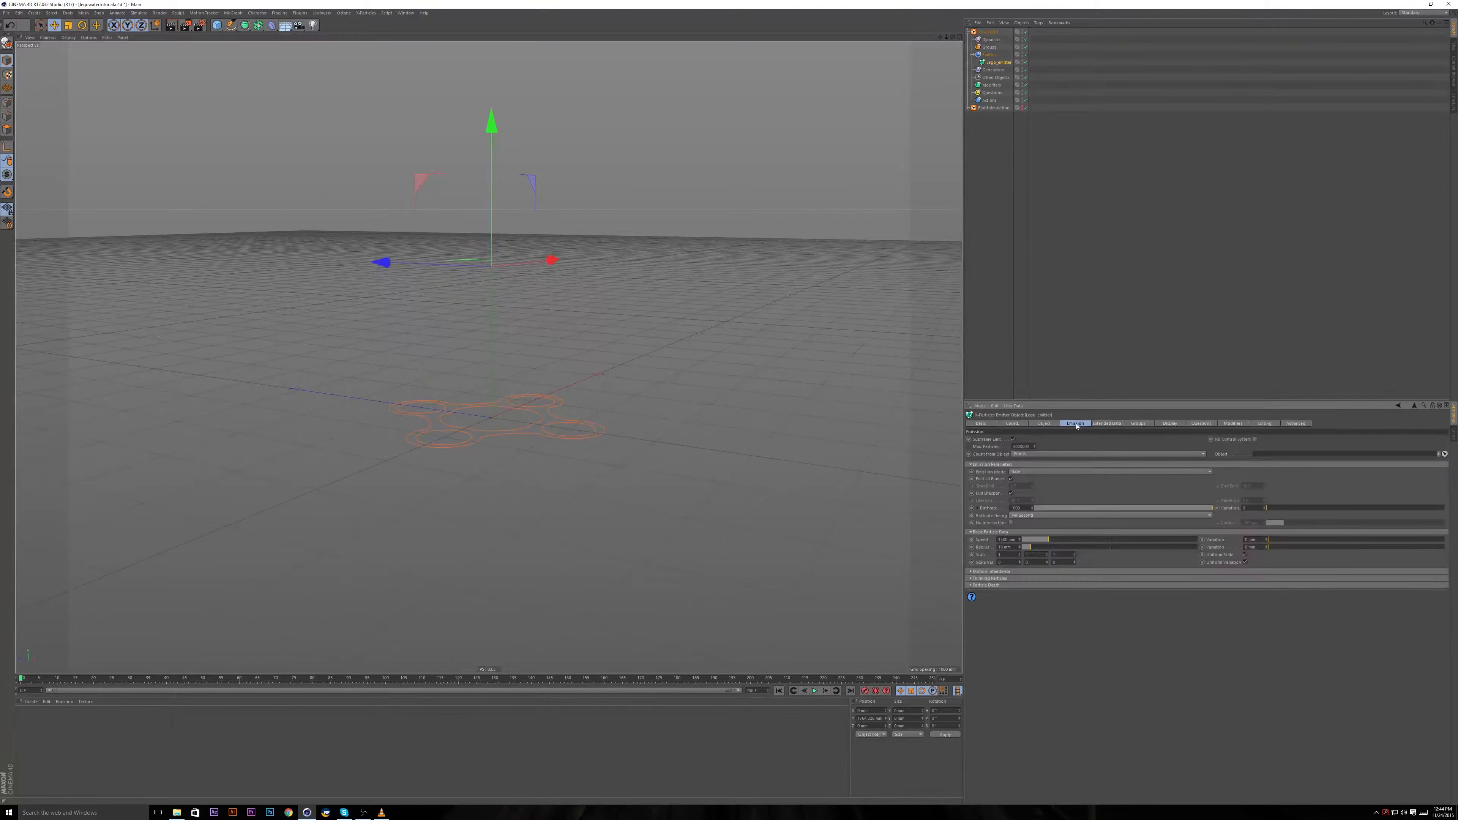
click(1030, 473)
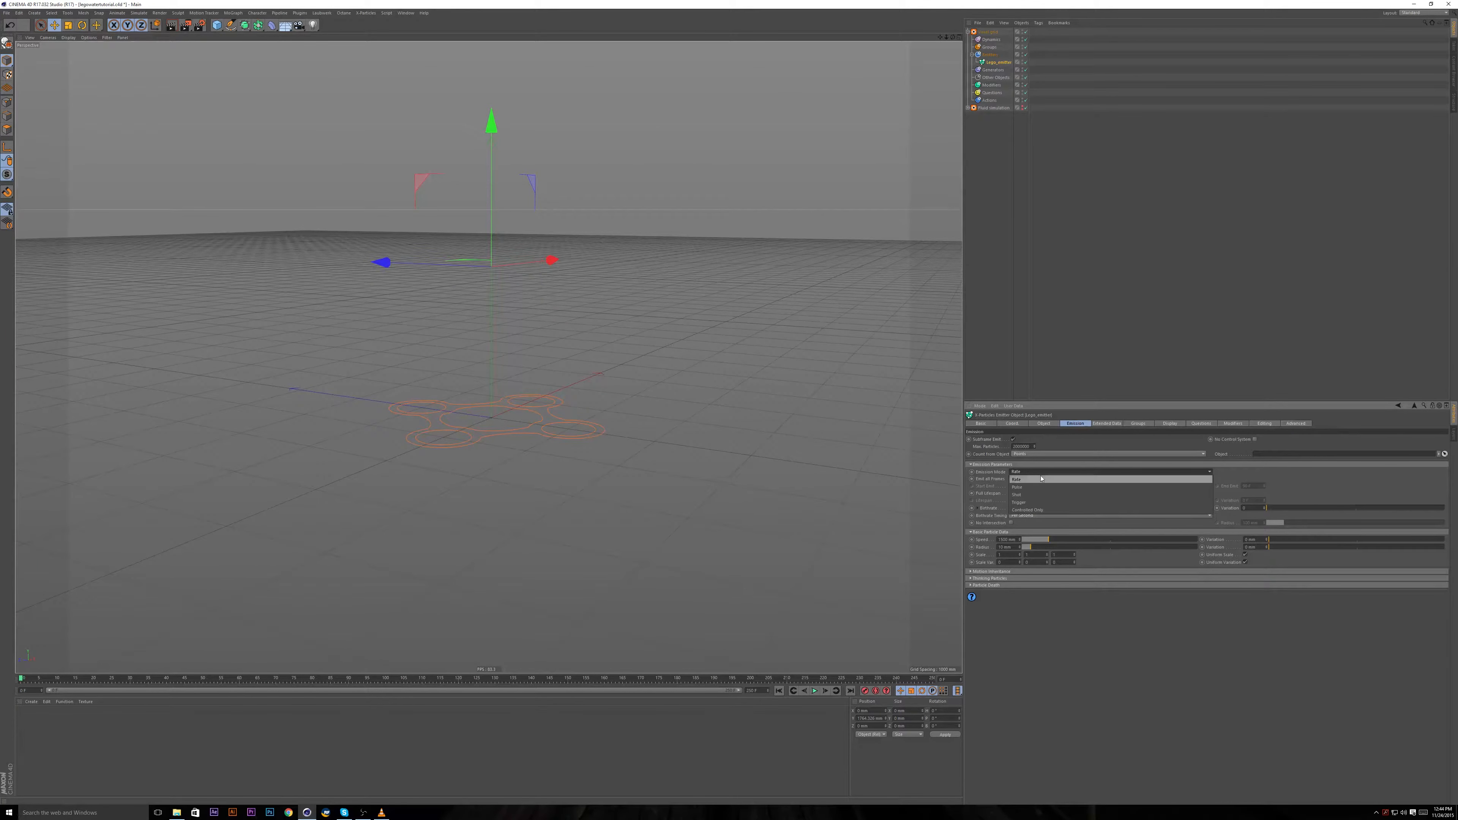
click(1146, 336)
click(1010, 493)
double_click(1014, 500)
text(1)
Preview the short-lived particles in playback and set the emitter's particle speed to 0.
click(815, 691)
click(815, 691)
alt+drag(448, 428, 543, 413)
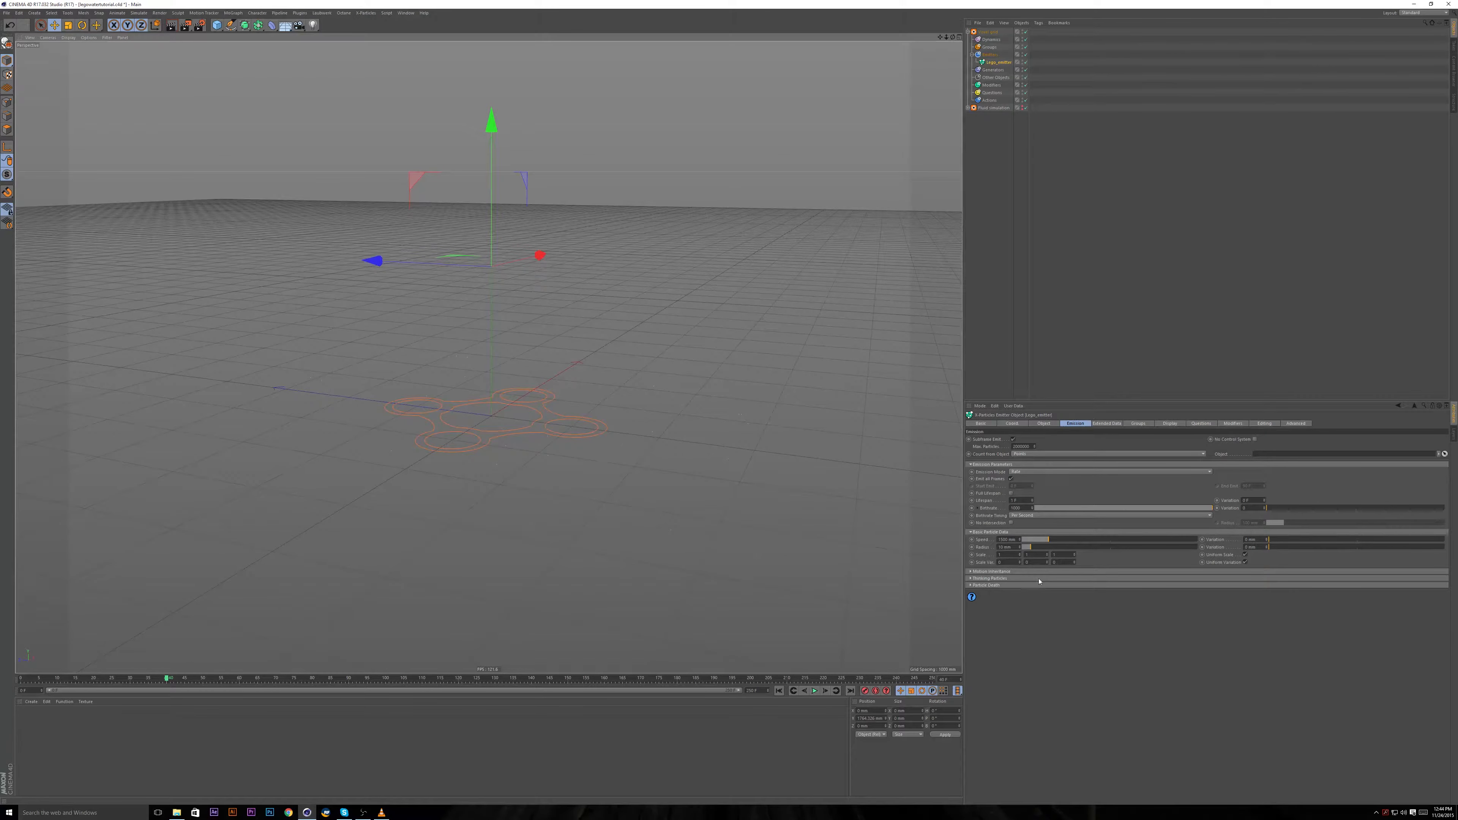
double_click(1007, 540)
text(0)
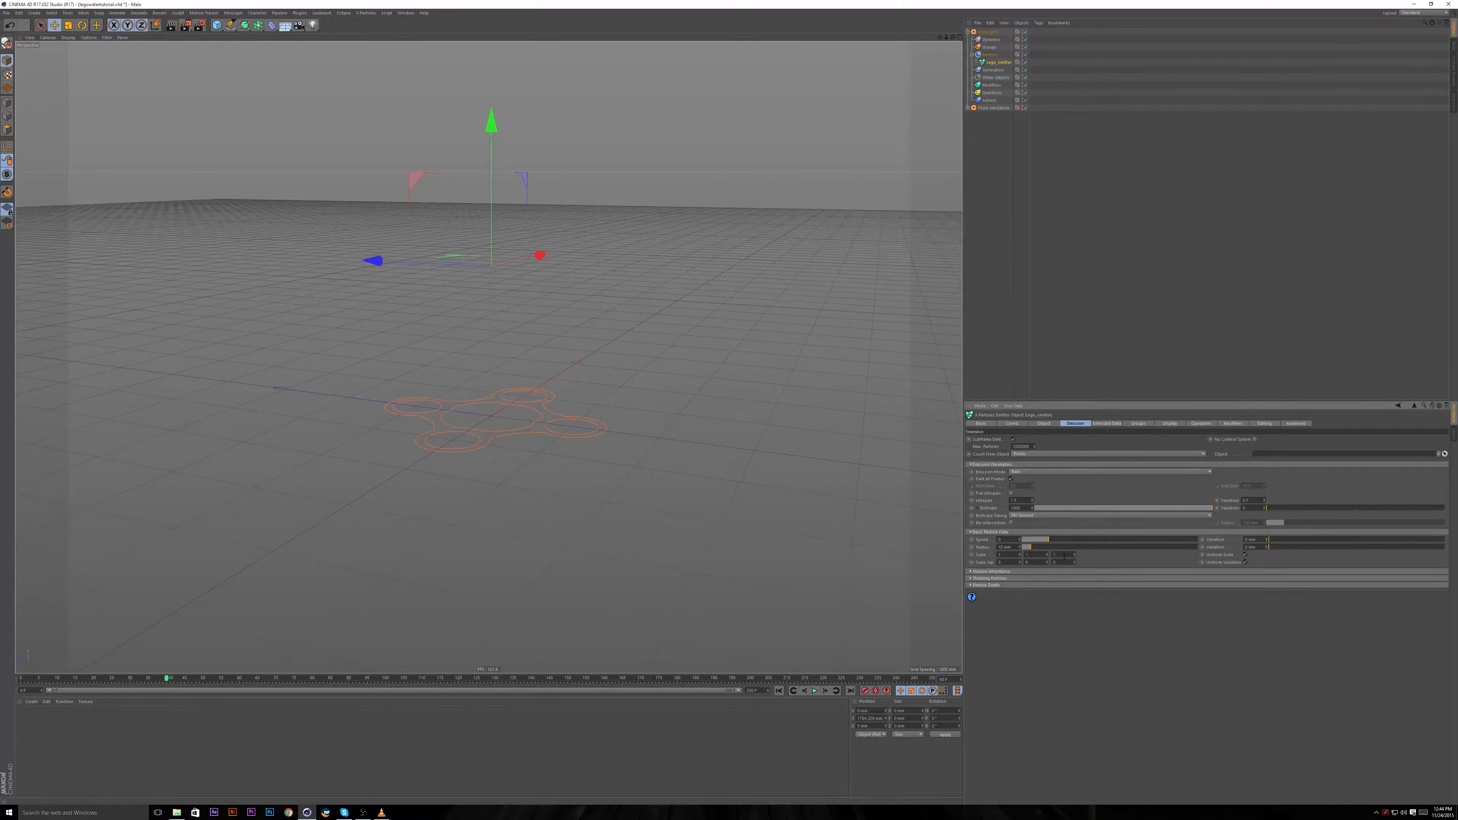
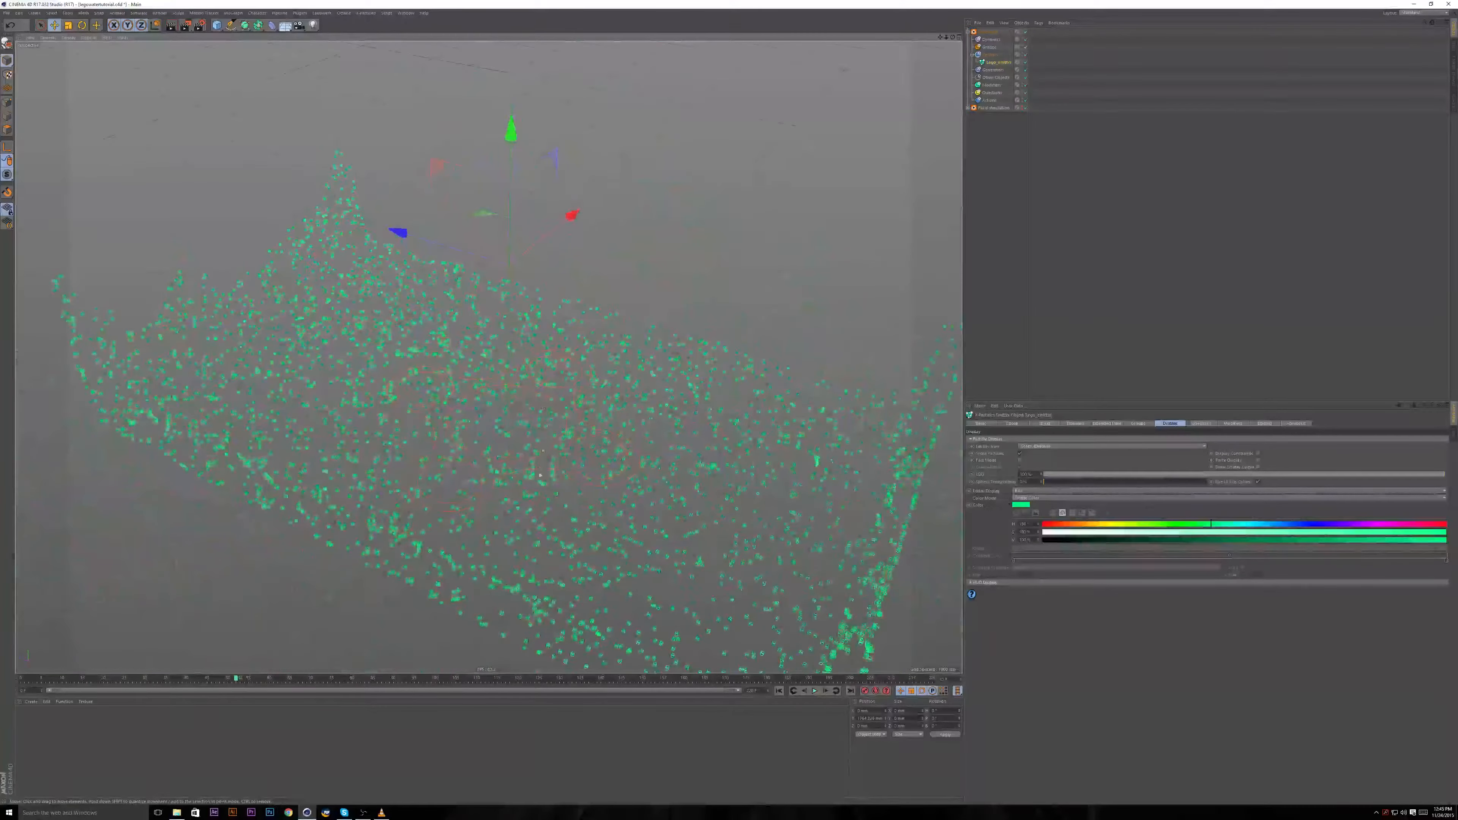
Review the emission mode choices and the emit-from choices available for the emitter's source object.
alt+drag(573, 518, 507, 437)
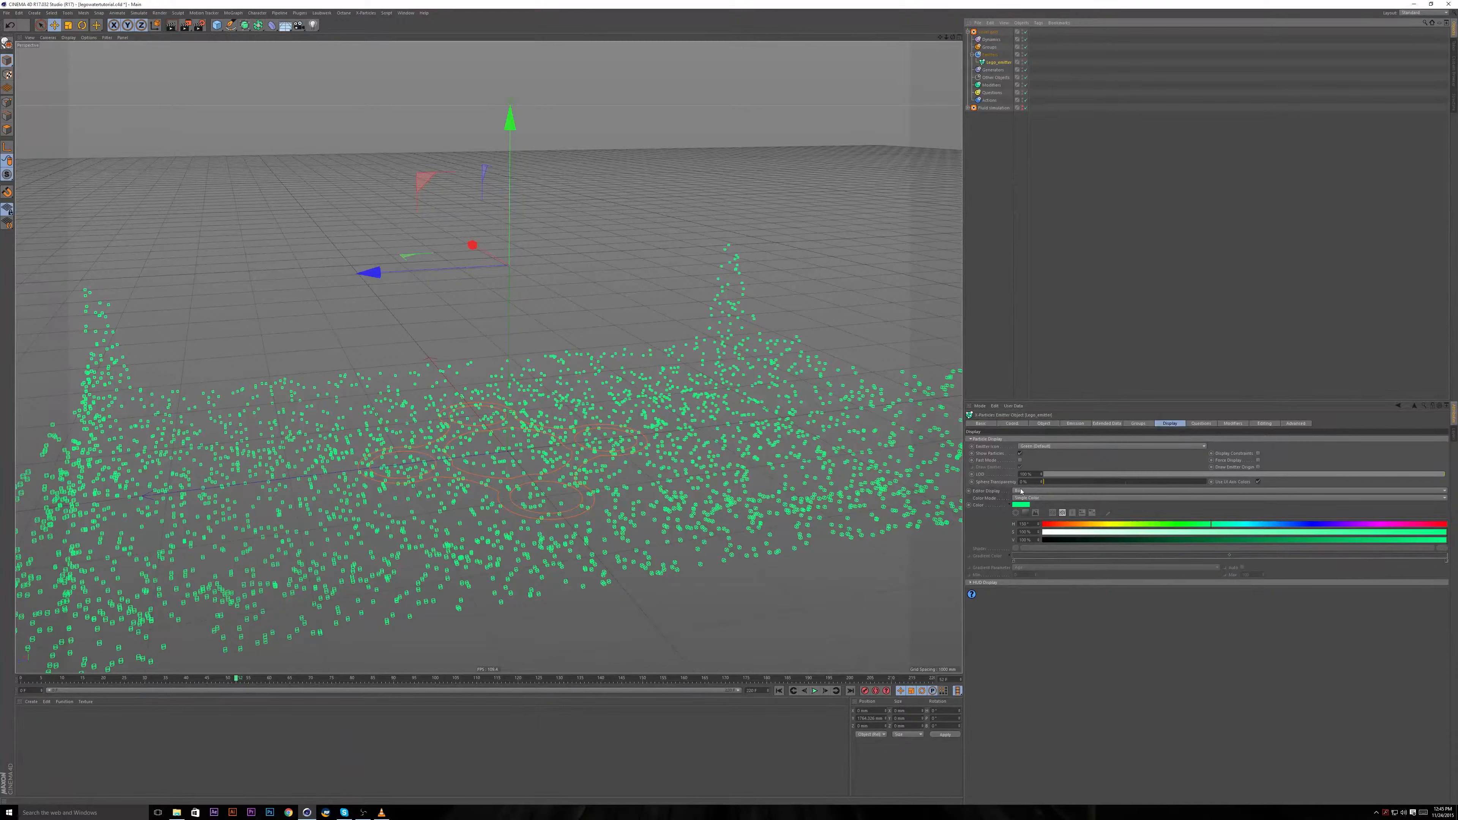
click(1076, 424)
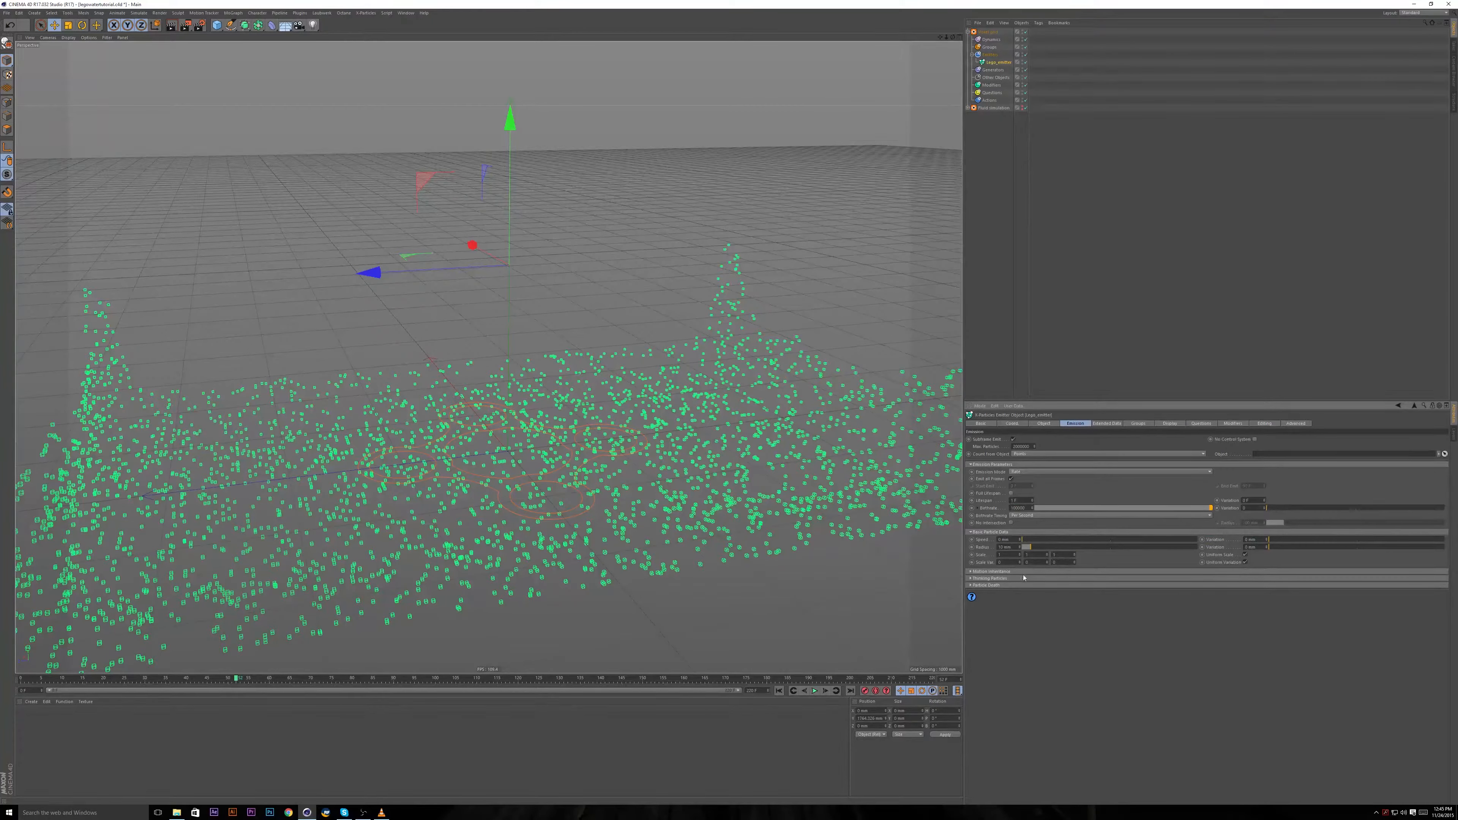
click(1086, 472)
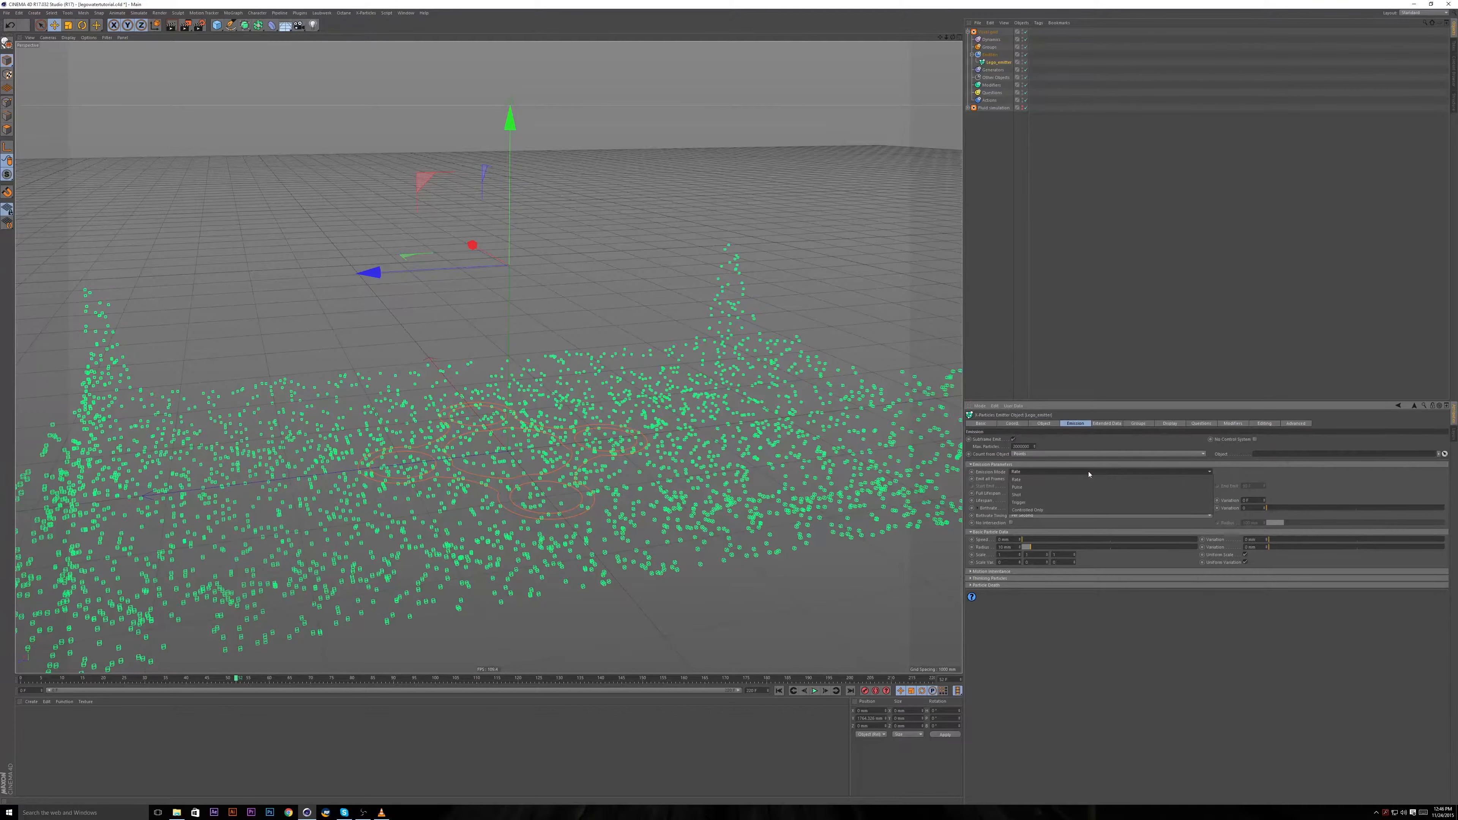
click(1081, 495)
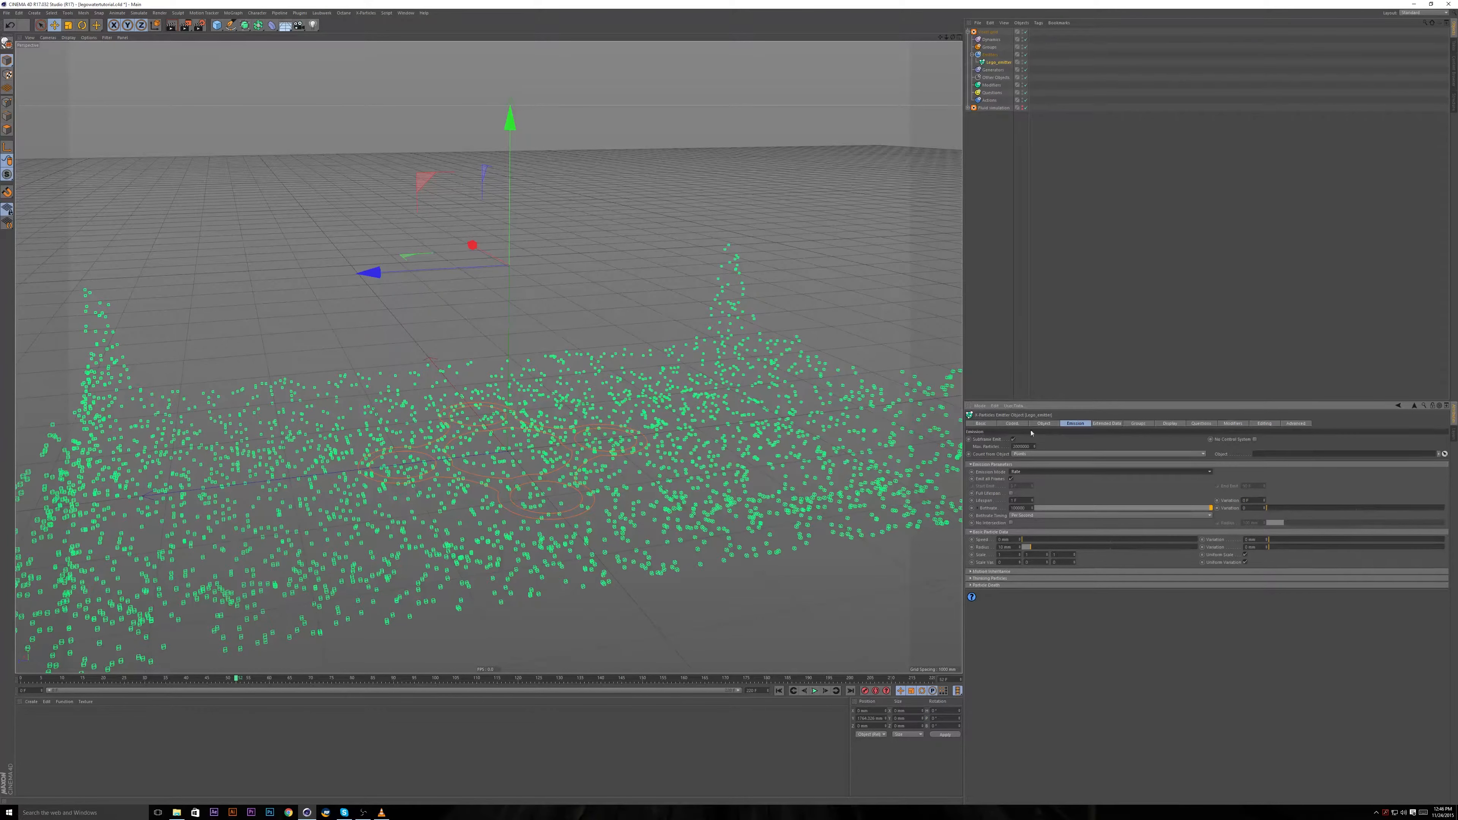
click(1043, 423)
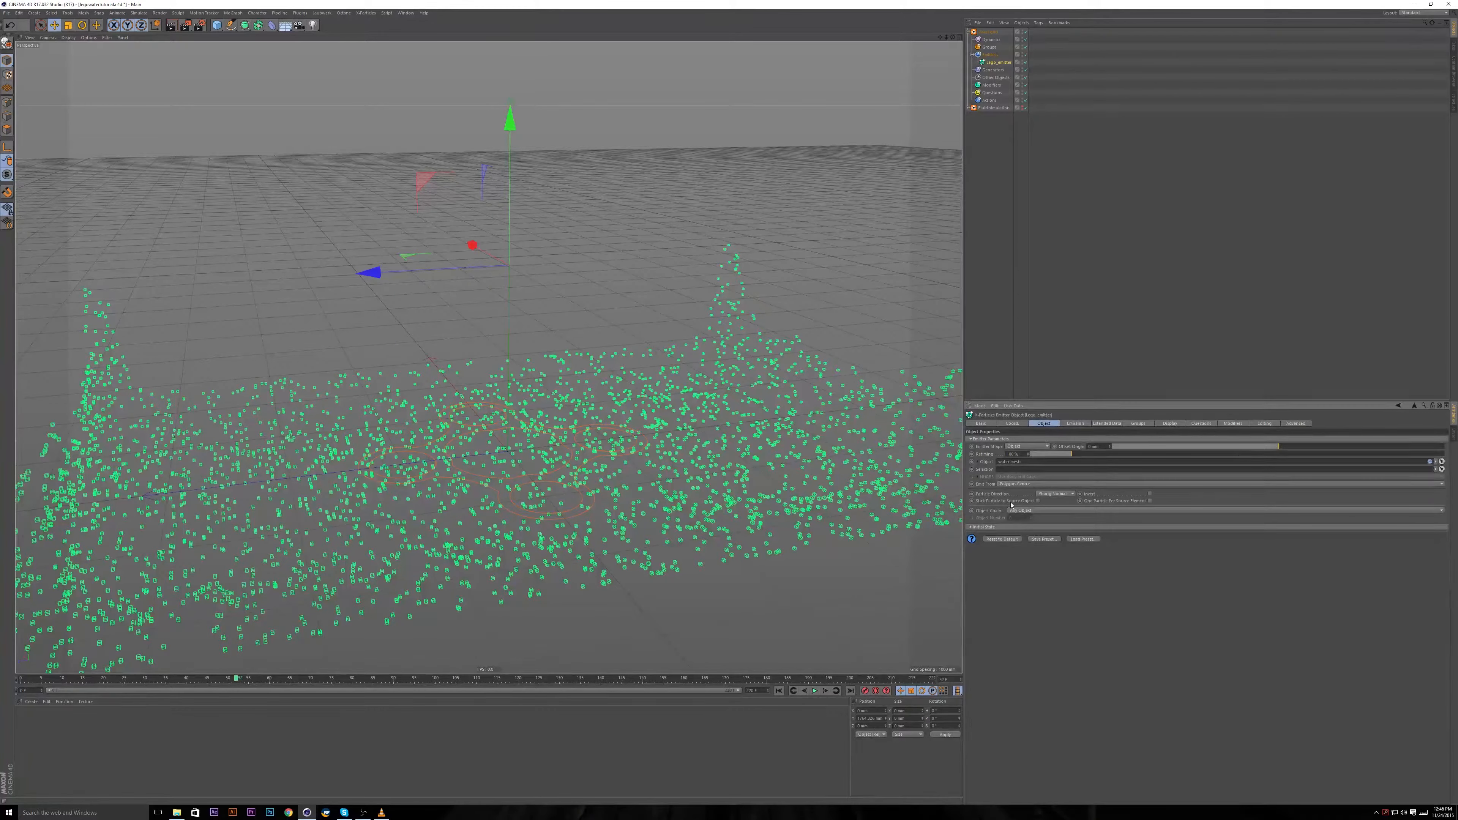
click(1015, 485)
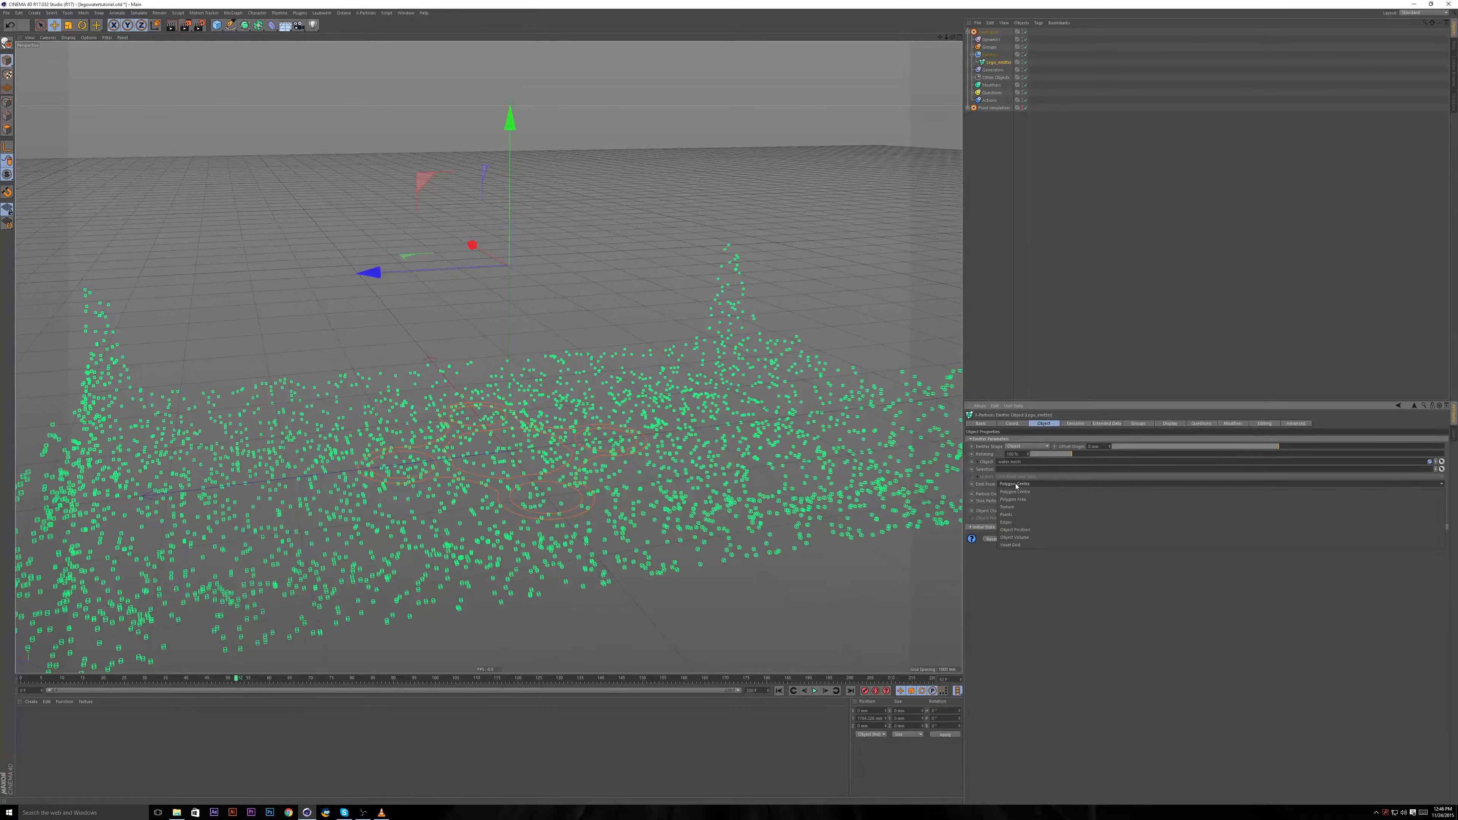
click(1044, 412)
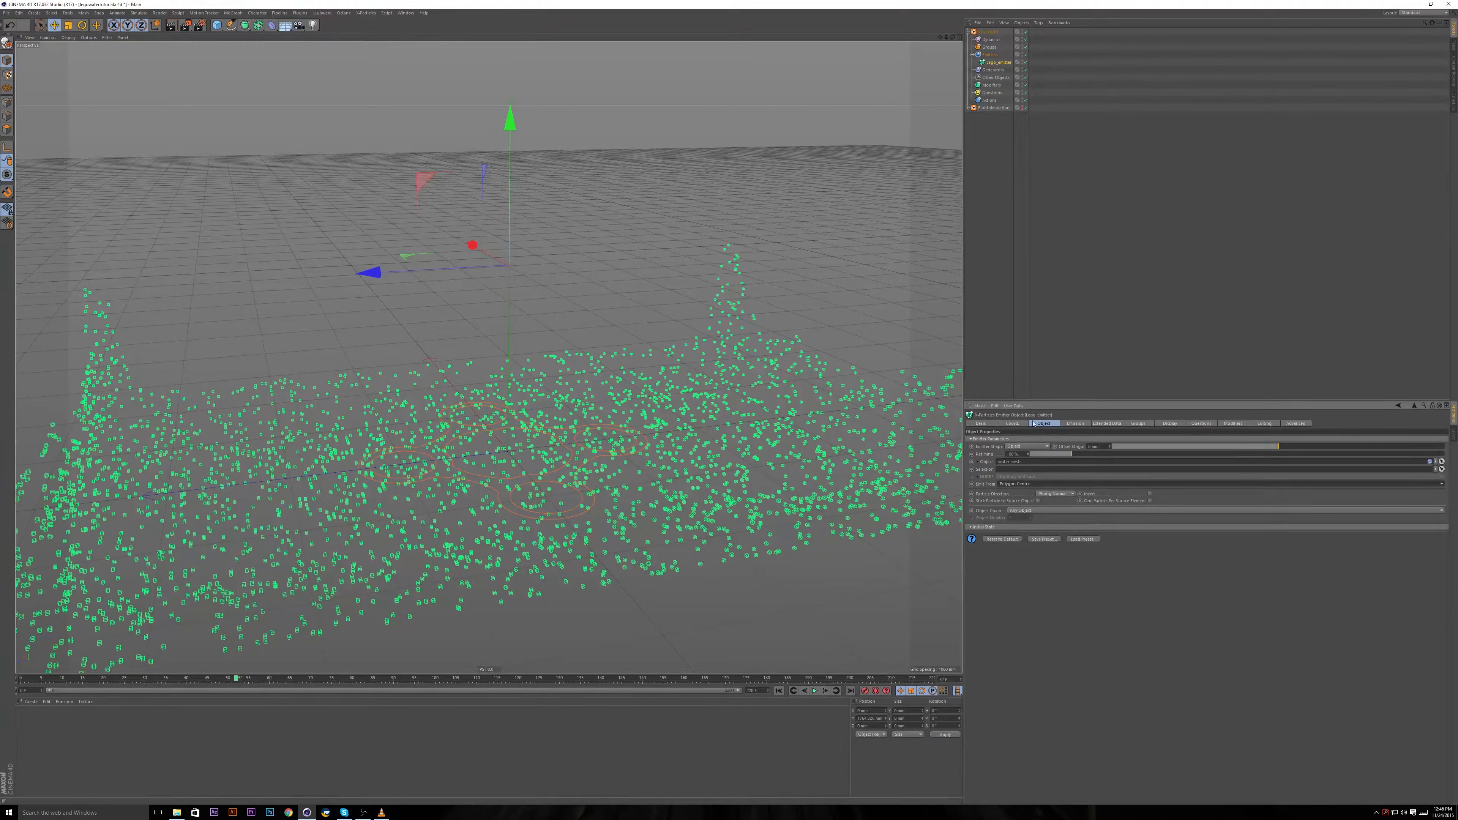
Show the fluid mesh temporarily to compare its surface with the emitted particles, and hide it again.
click(967, 108)
click(1022, 107)
alt+drag(620, 396, 626, 437)
alt+right_drag(684, 433, 659, 483)
alt+drag(659, 483, 628, 531)
alt+right_drag(595, 438, 576, 410)
mouse_move(625, 443)
alt+mouse_down()
mouse_move(600, 377)
mouse_move(650, 451)
alt+mouse_up()
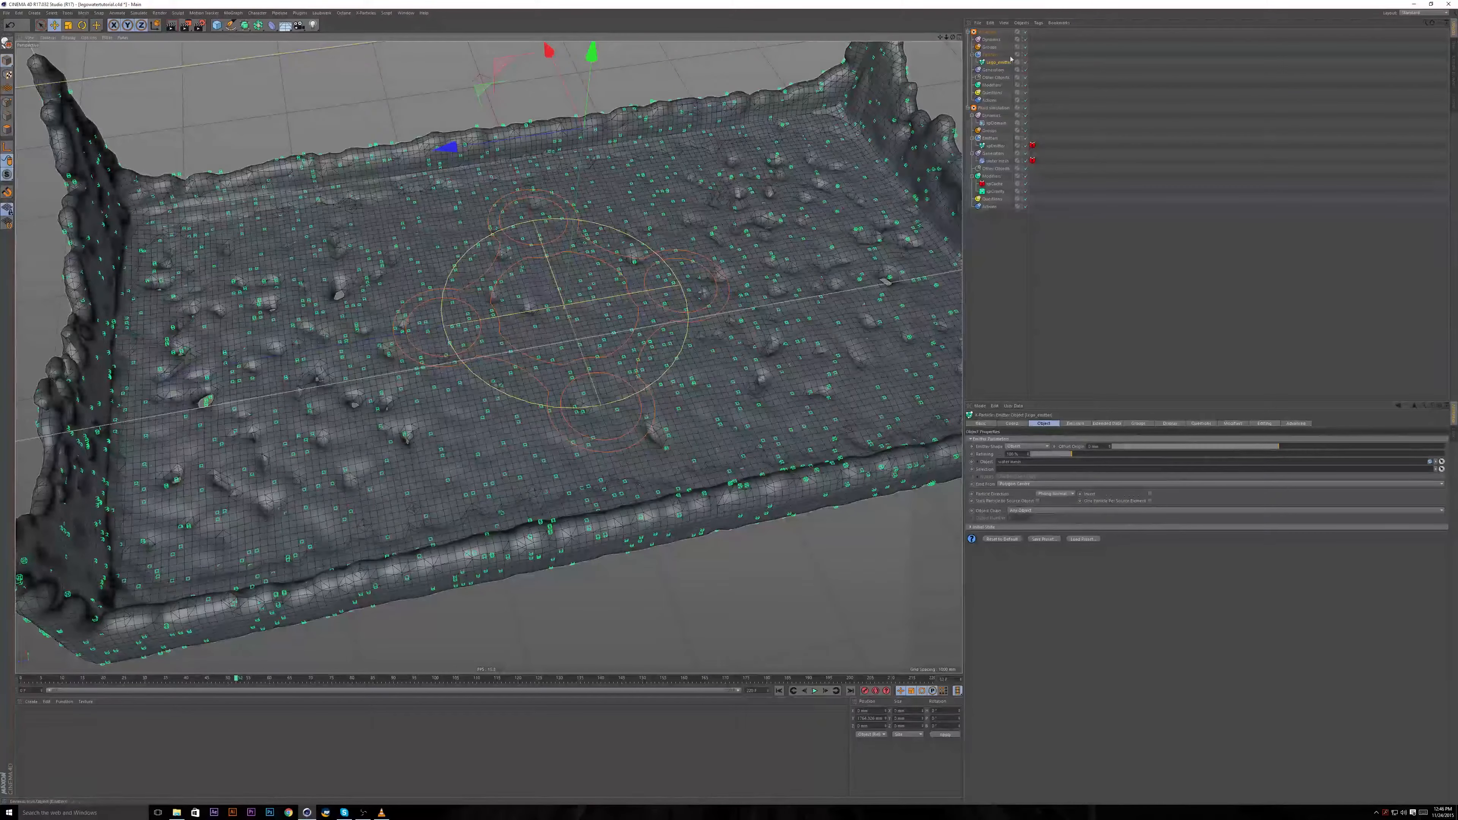
click(1025, 108)
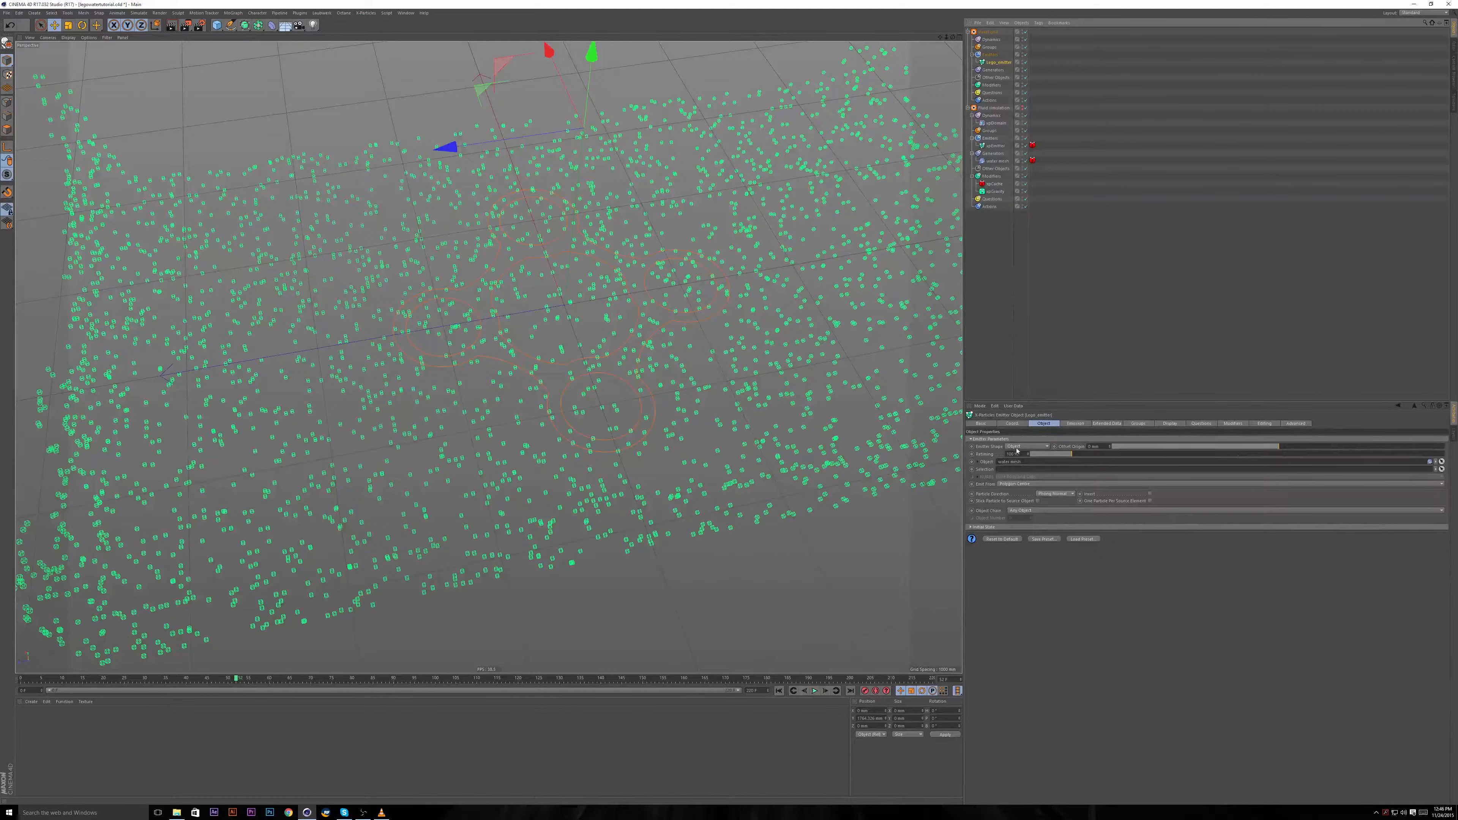
Set the emitter to emit from a Voxel Grid and play the simulation from the start.
click(1017, 484)
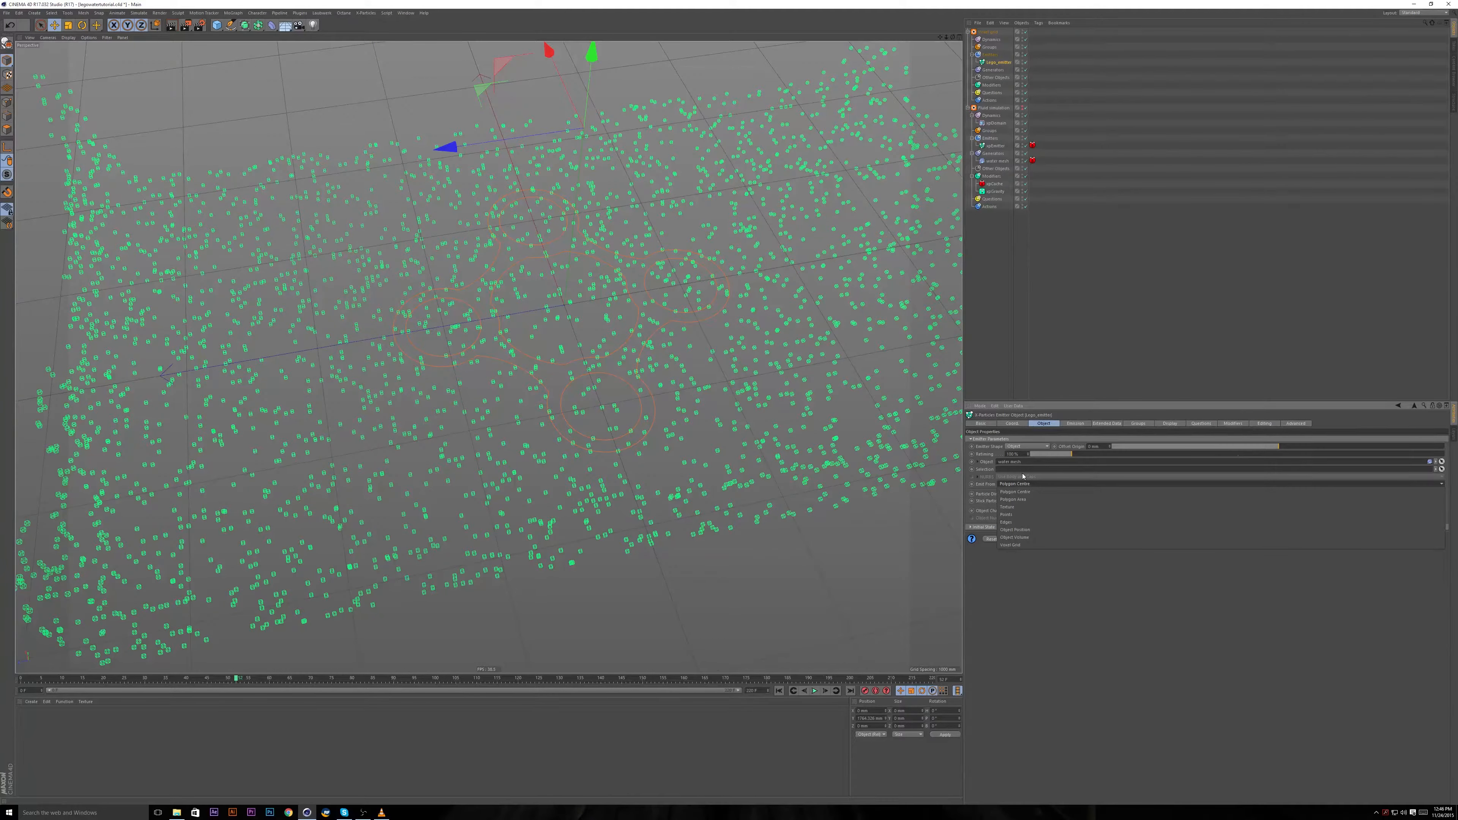
click(1009, 546)
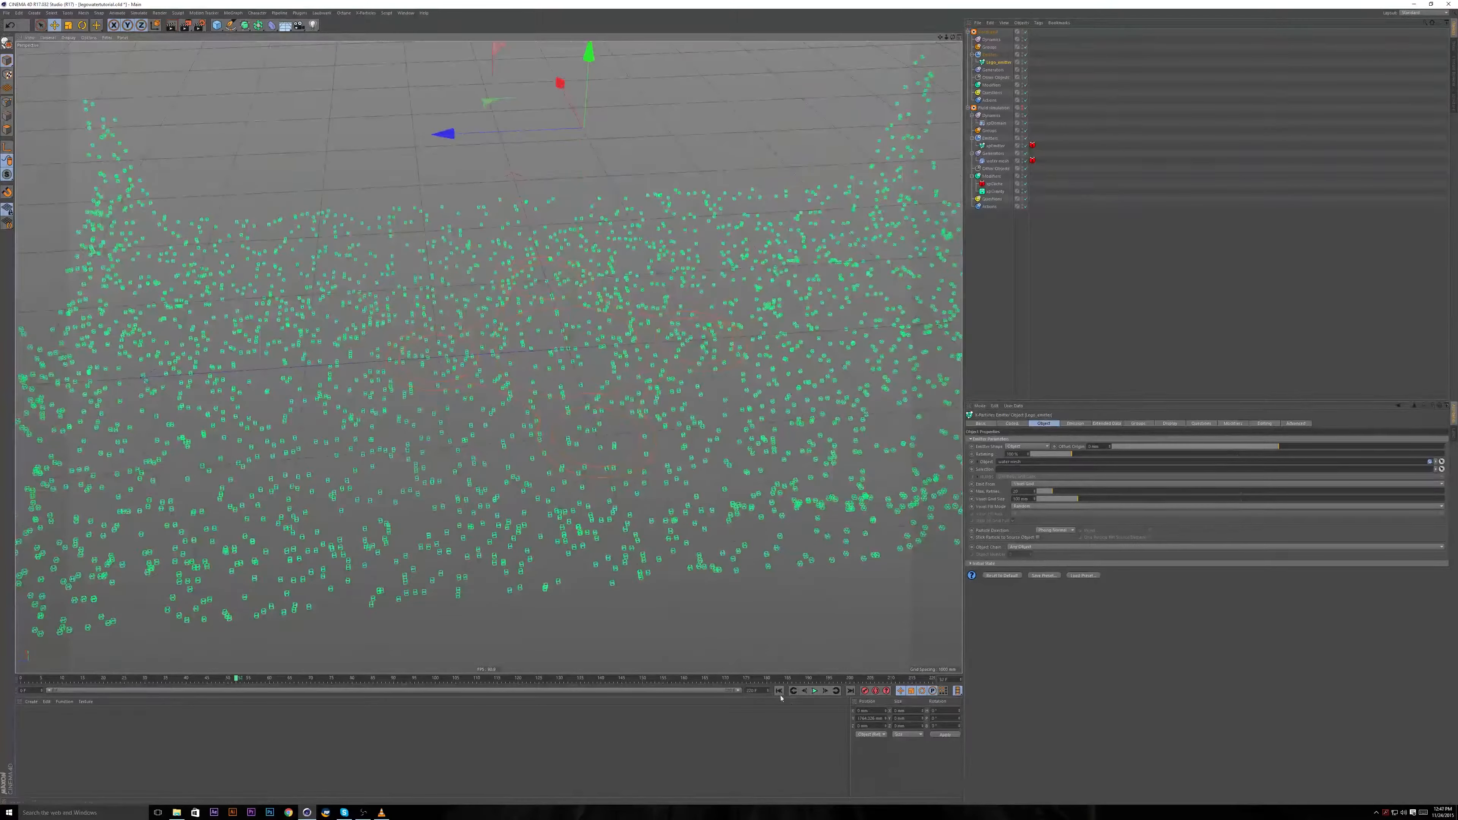
click(778, 690)
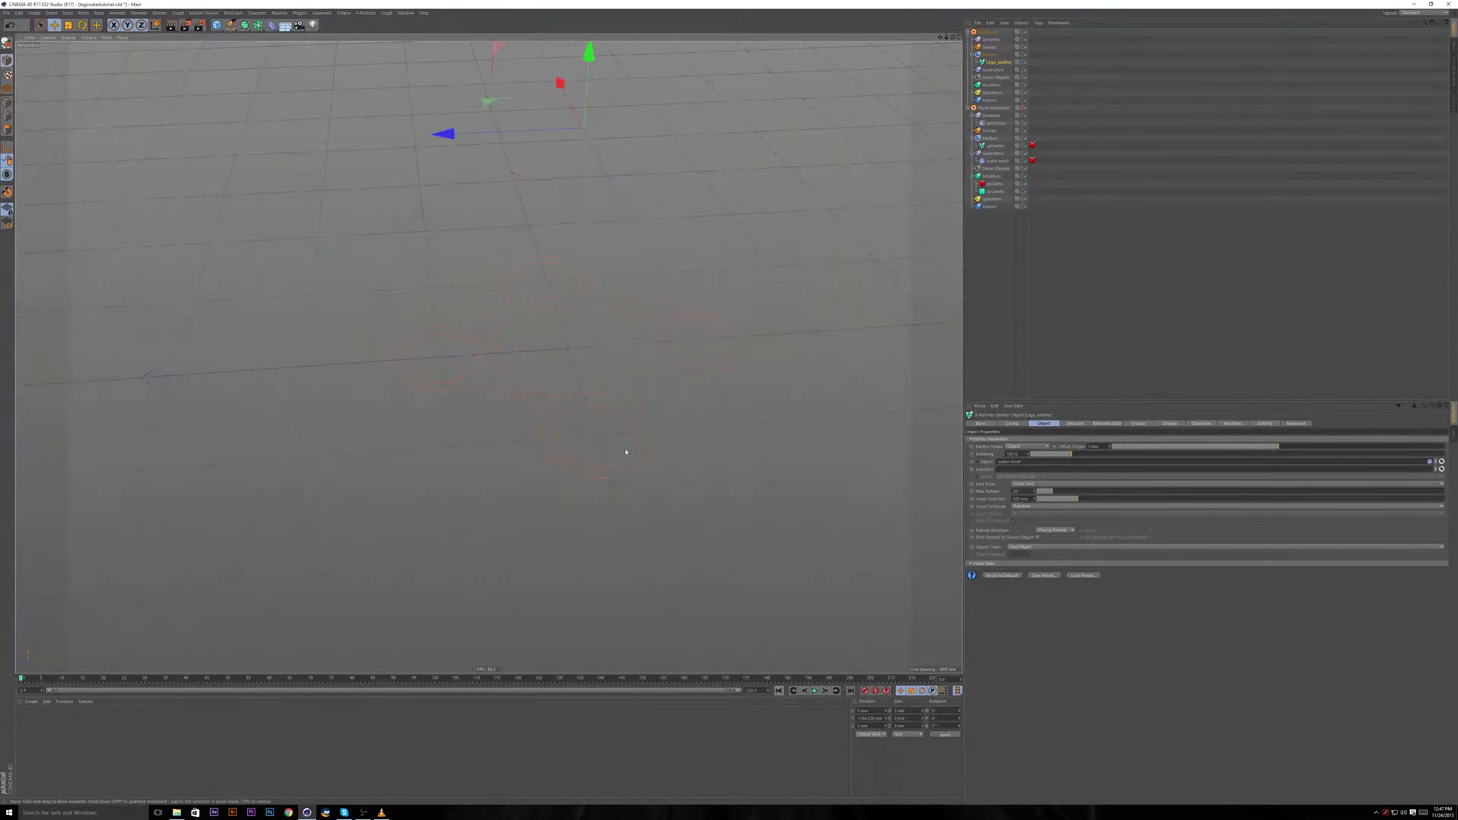
click(814, 690)
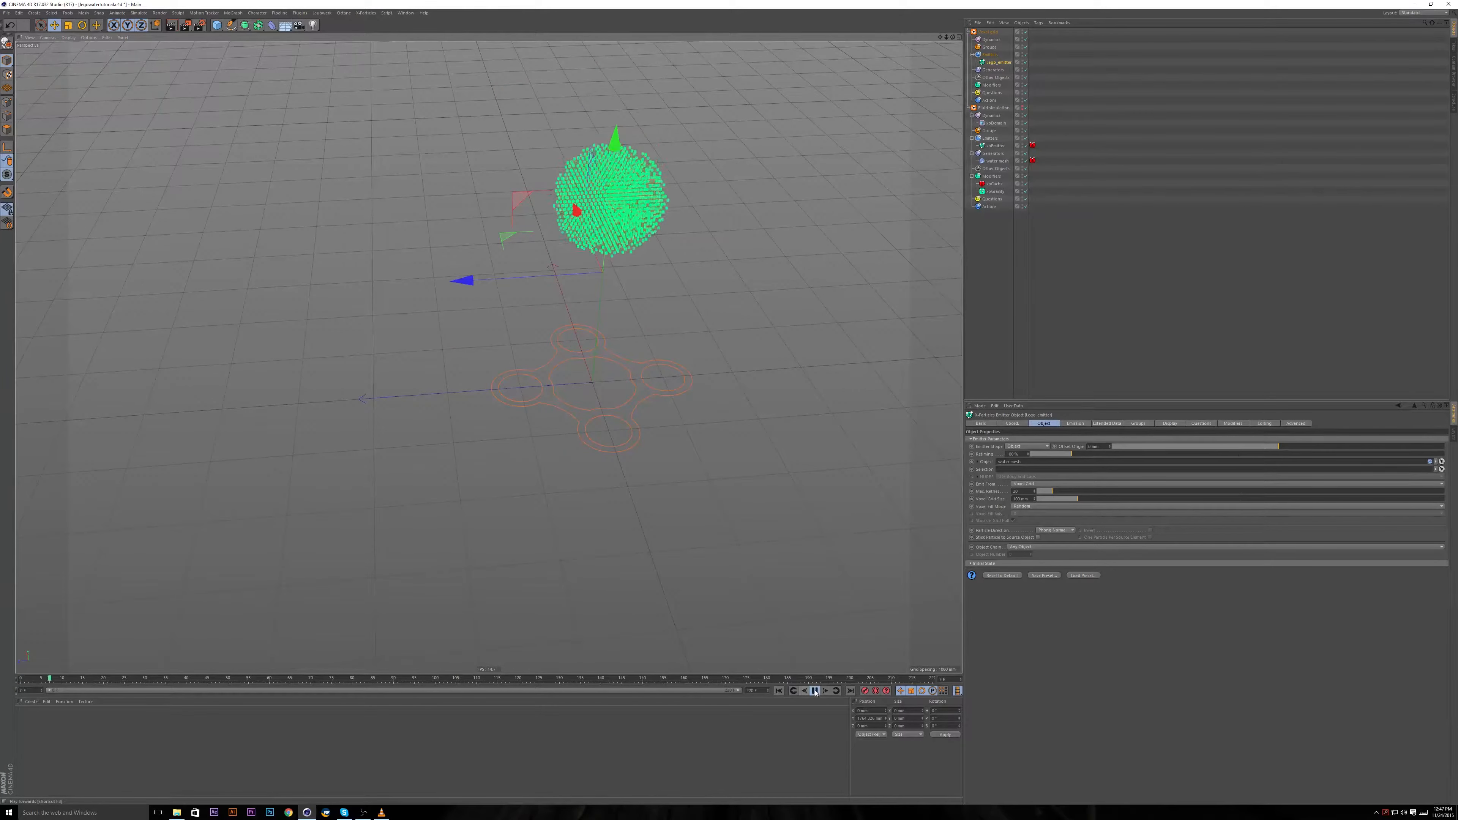
alt+drag(626, 390, 663, 329)
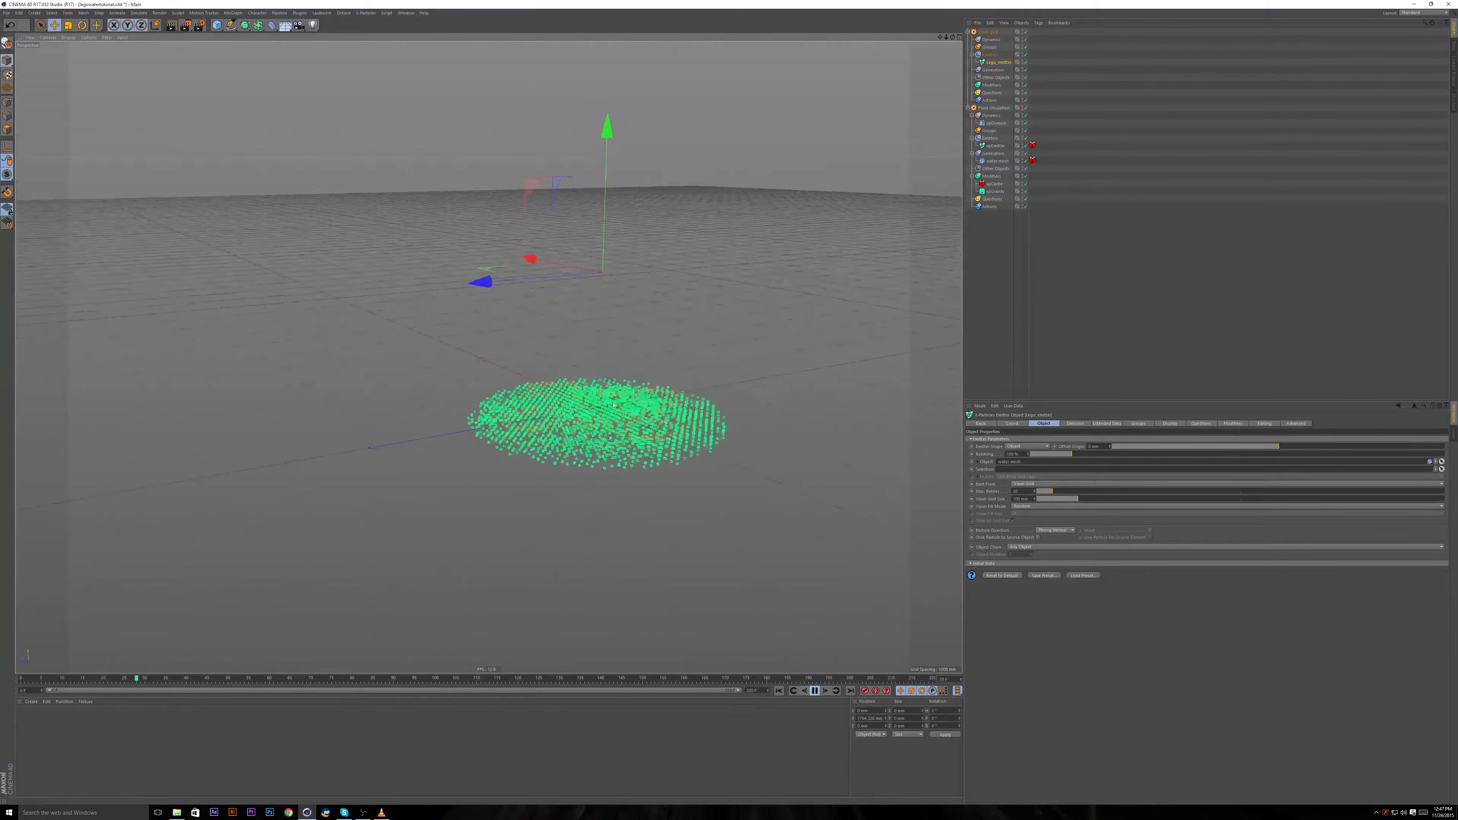
click(815, 691)
Inspect the grid-aligned particles from several angles, play further through the simulation, and save the project.
alt+drag(561, 471, 528, 481)
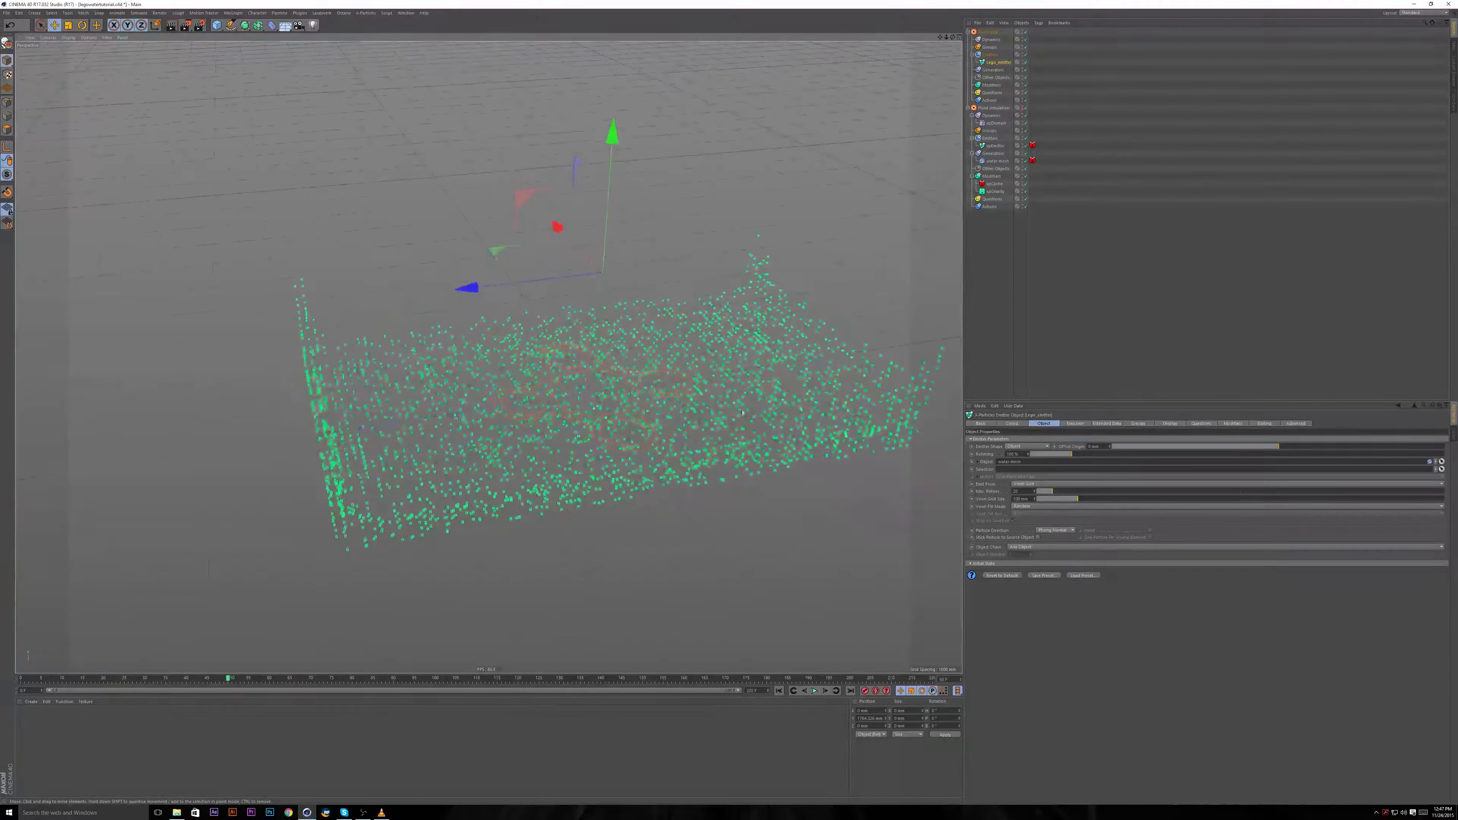
scroll(644, 413, up, 5)
alt+drag(644, 414, 694, 431)
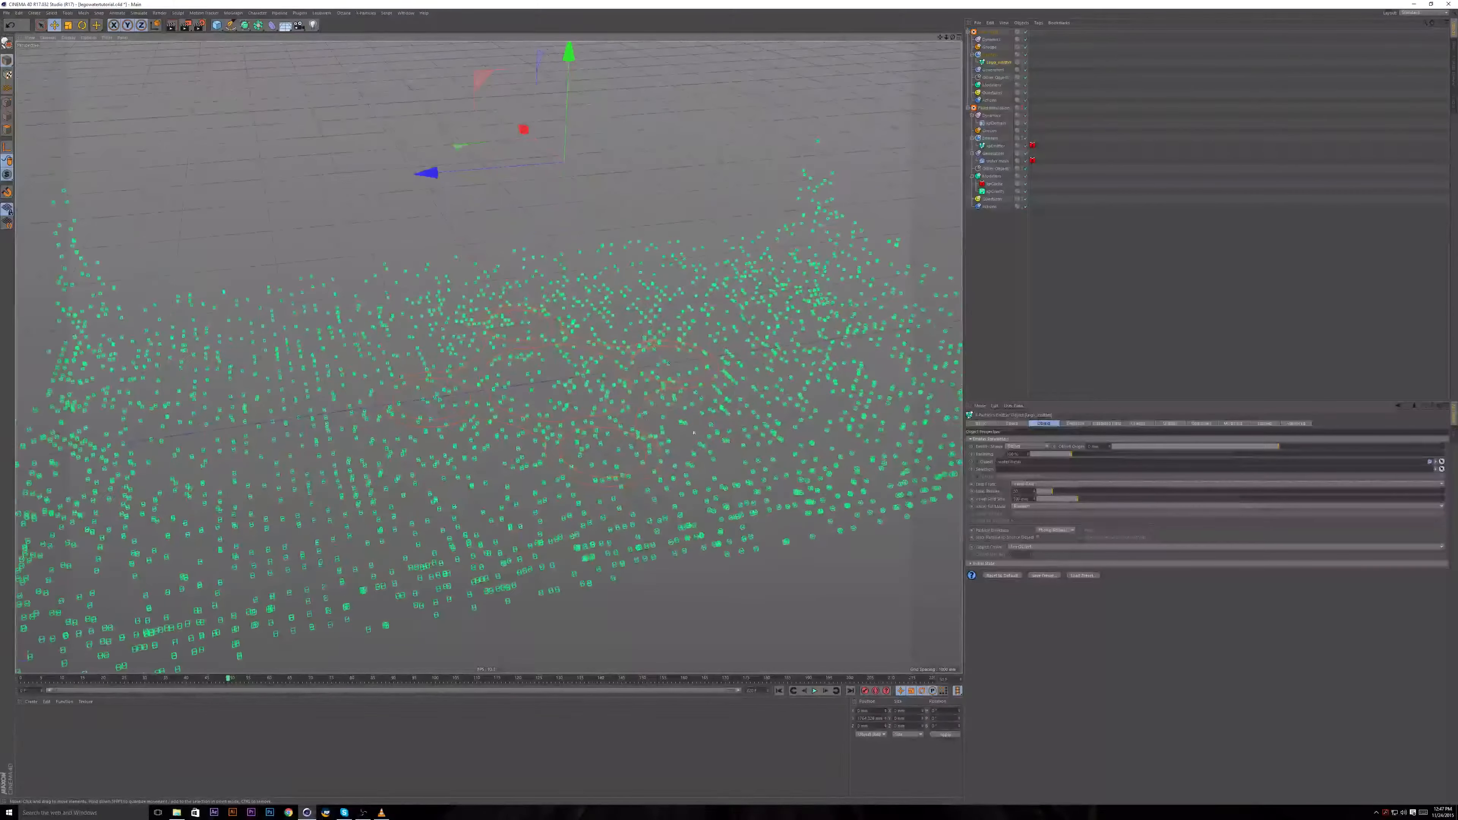
alt+drag(597, 421, 620, 379)
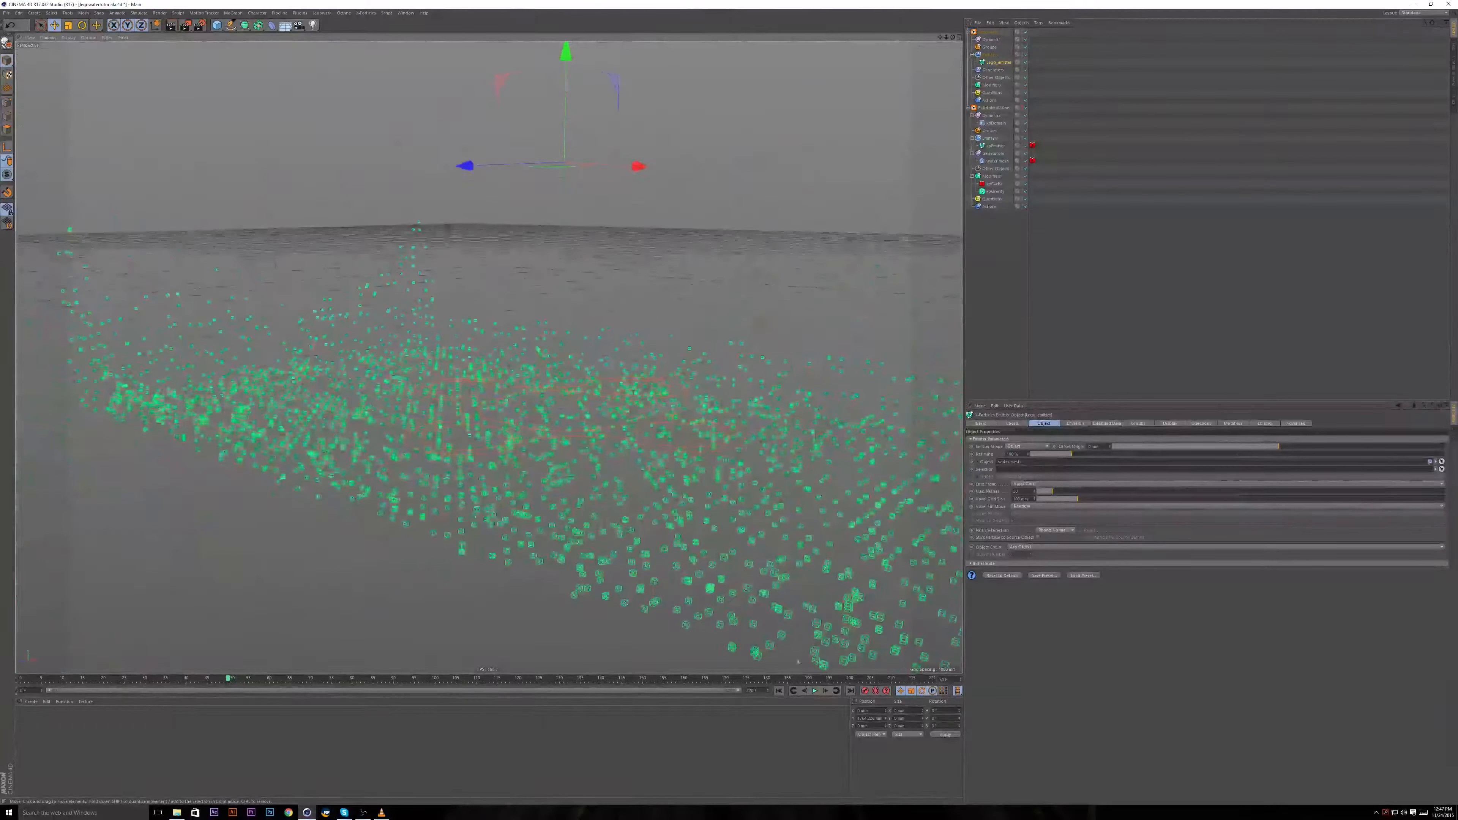
click(814, 691)
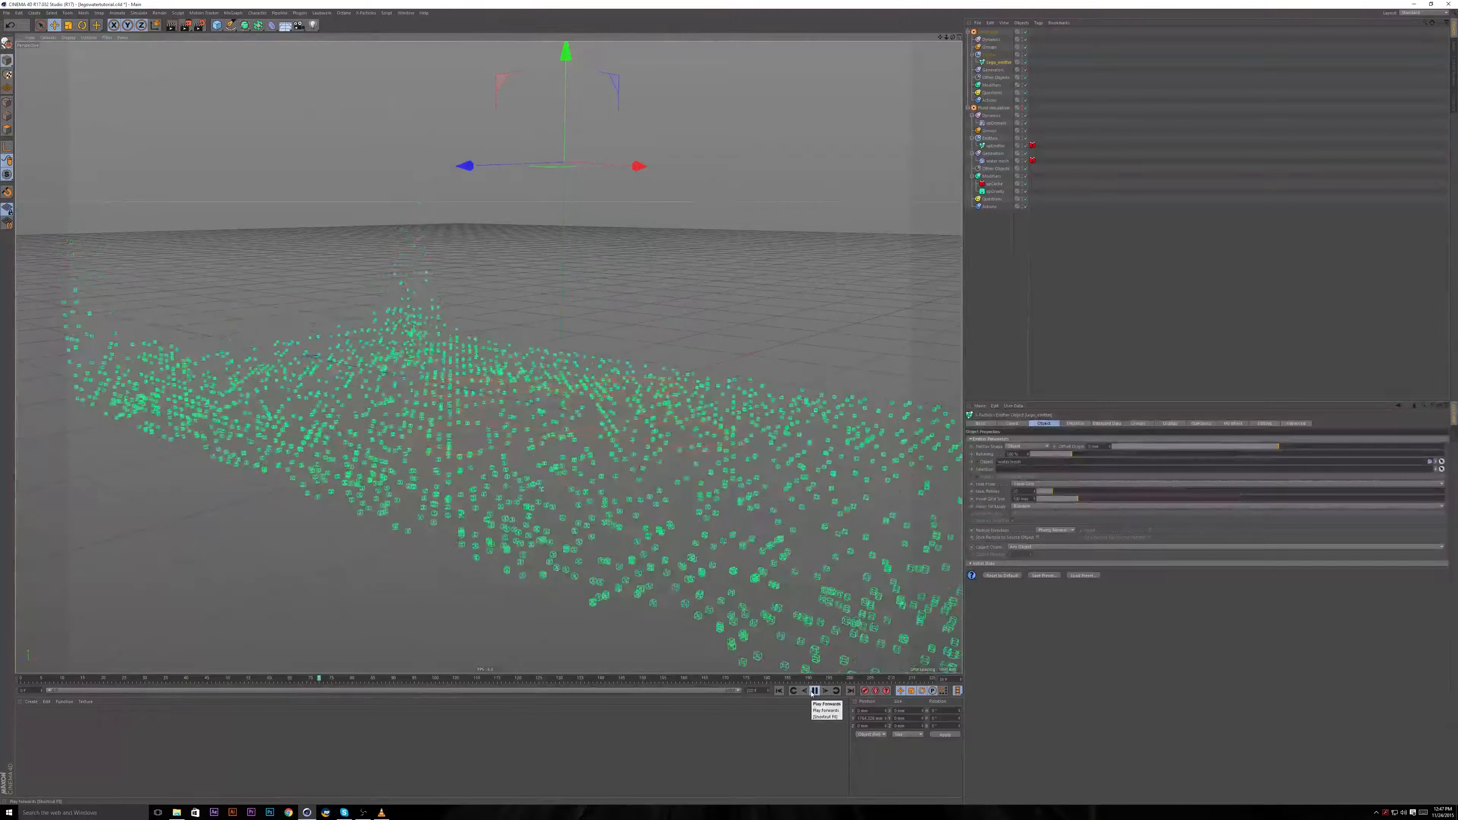
click(814, 691)
key(ctrl+s)
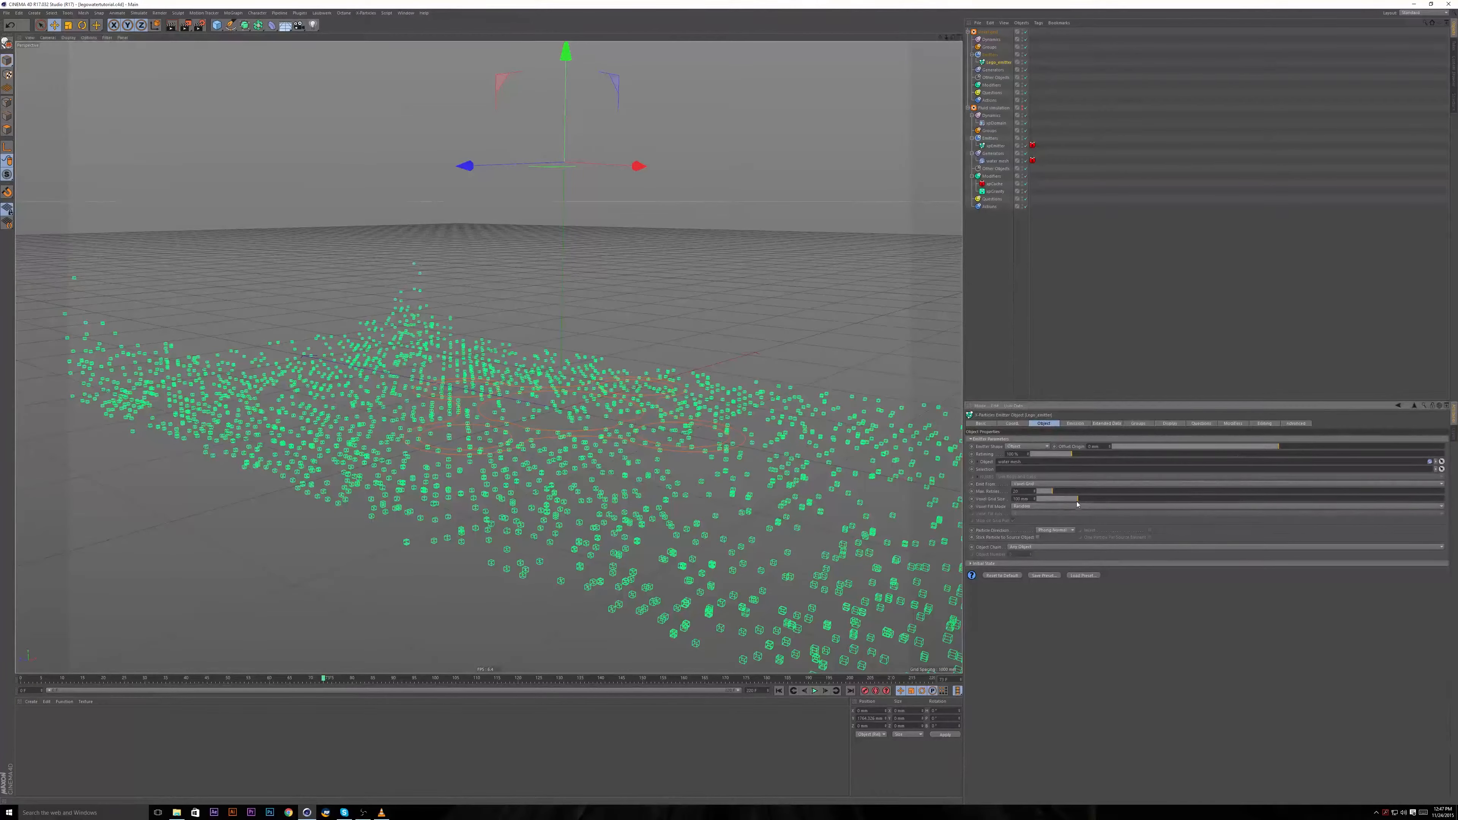
Try a smaller and a much larger voxel grid size, replaying the simulation from the start each time.
drag(1078, 503, 1058, 502)
click(780, 691)
click(814, 691)
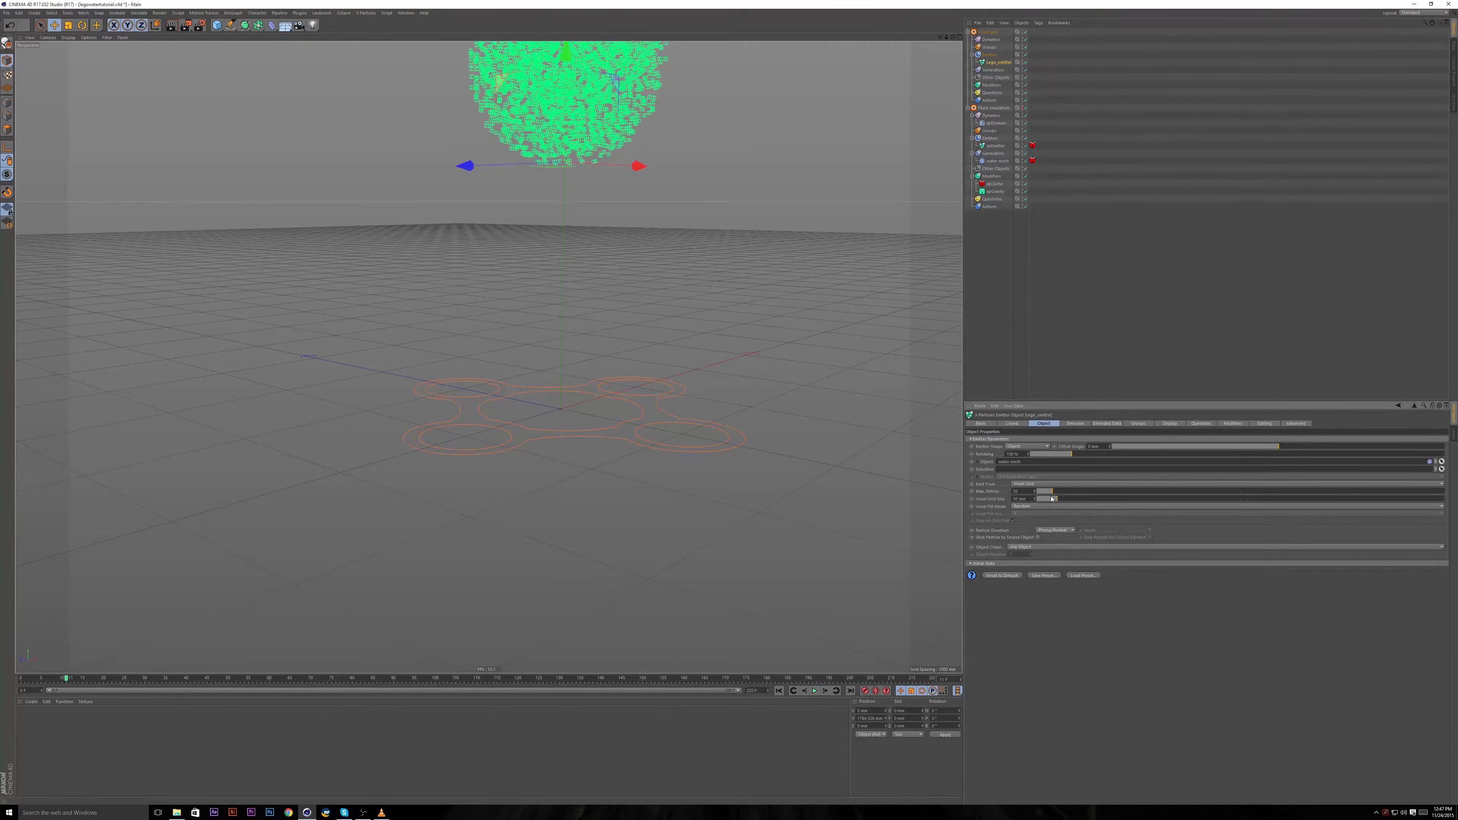
drag(1051, 499, 1155, 499)
click(779, 691)
click(815, 691)
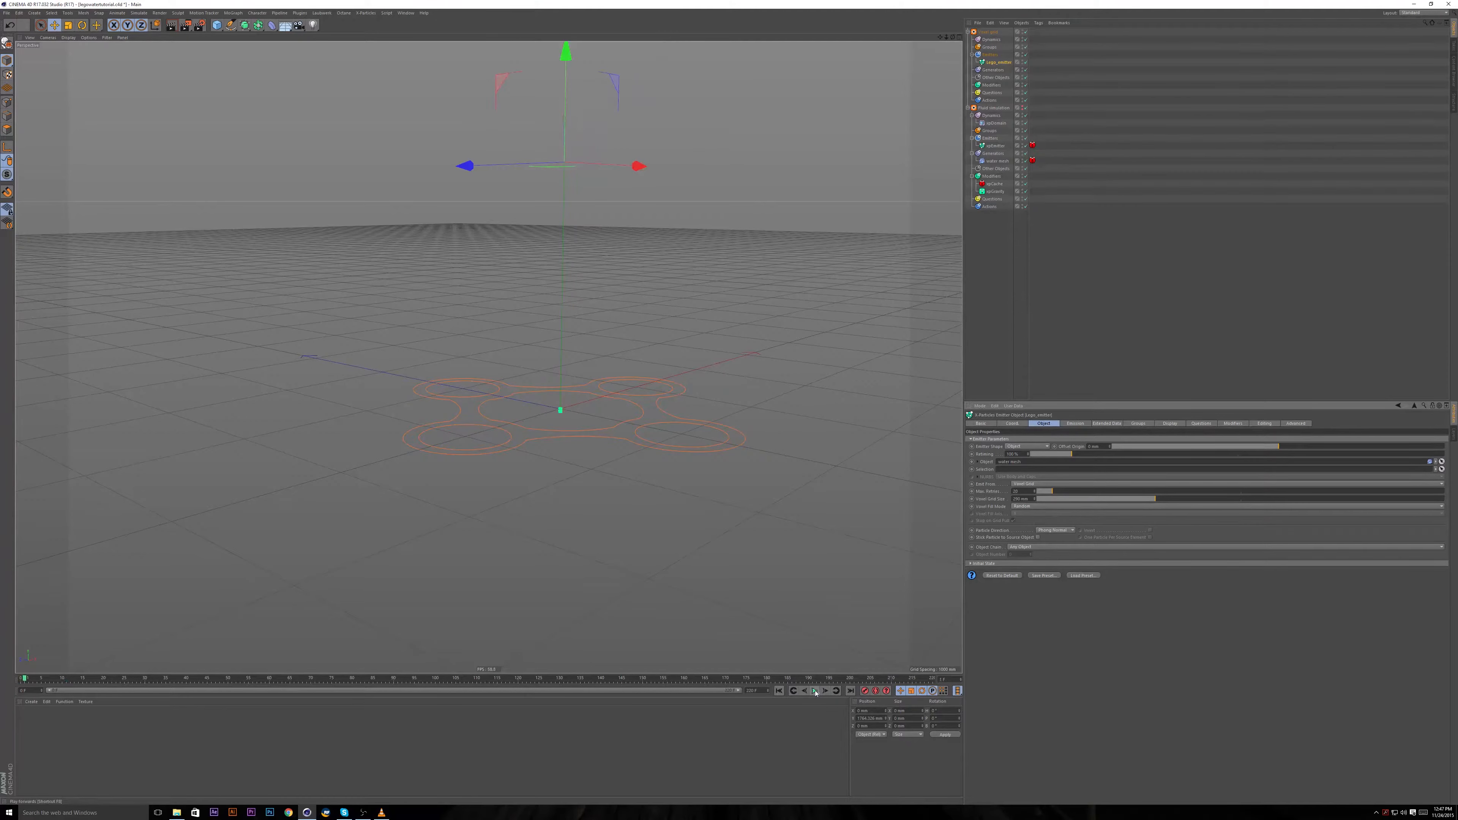
Reduce the voxel grid size to a very small value and replay the simulation from the start.
drag(1155, 498, 1041, 499)
click(779, 691)
click(815, 691)
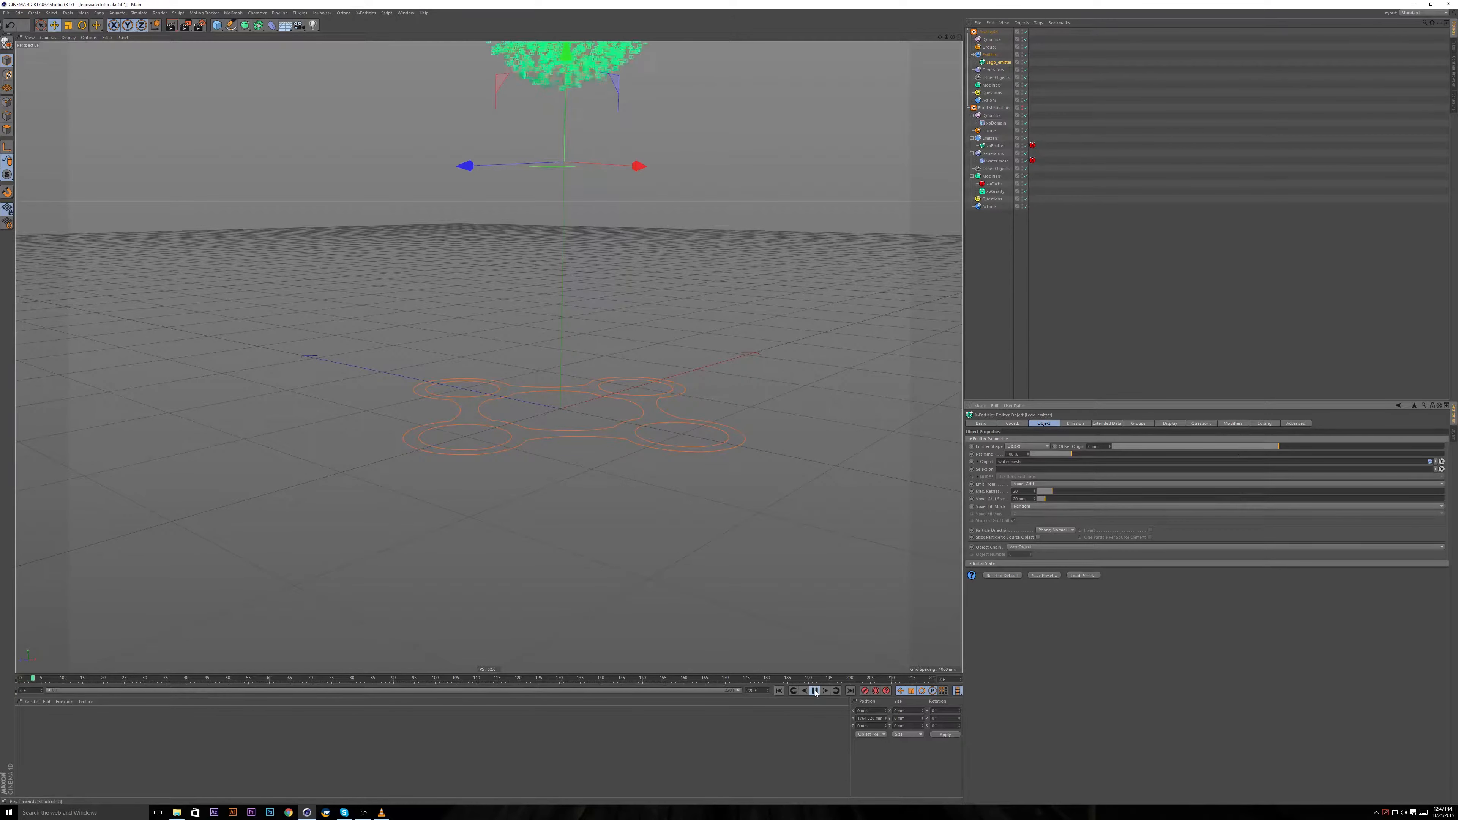
click(815, 691)
Raise the emitter's maximum retries for the voxel grid and replay the simulation from the start.
drag(1043, 492, 1100, 492)
click(779, 691)
click(815, 691)
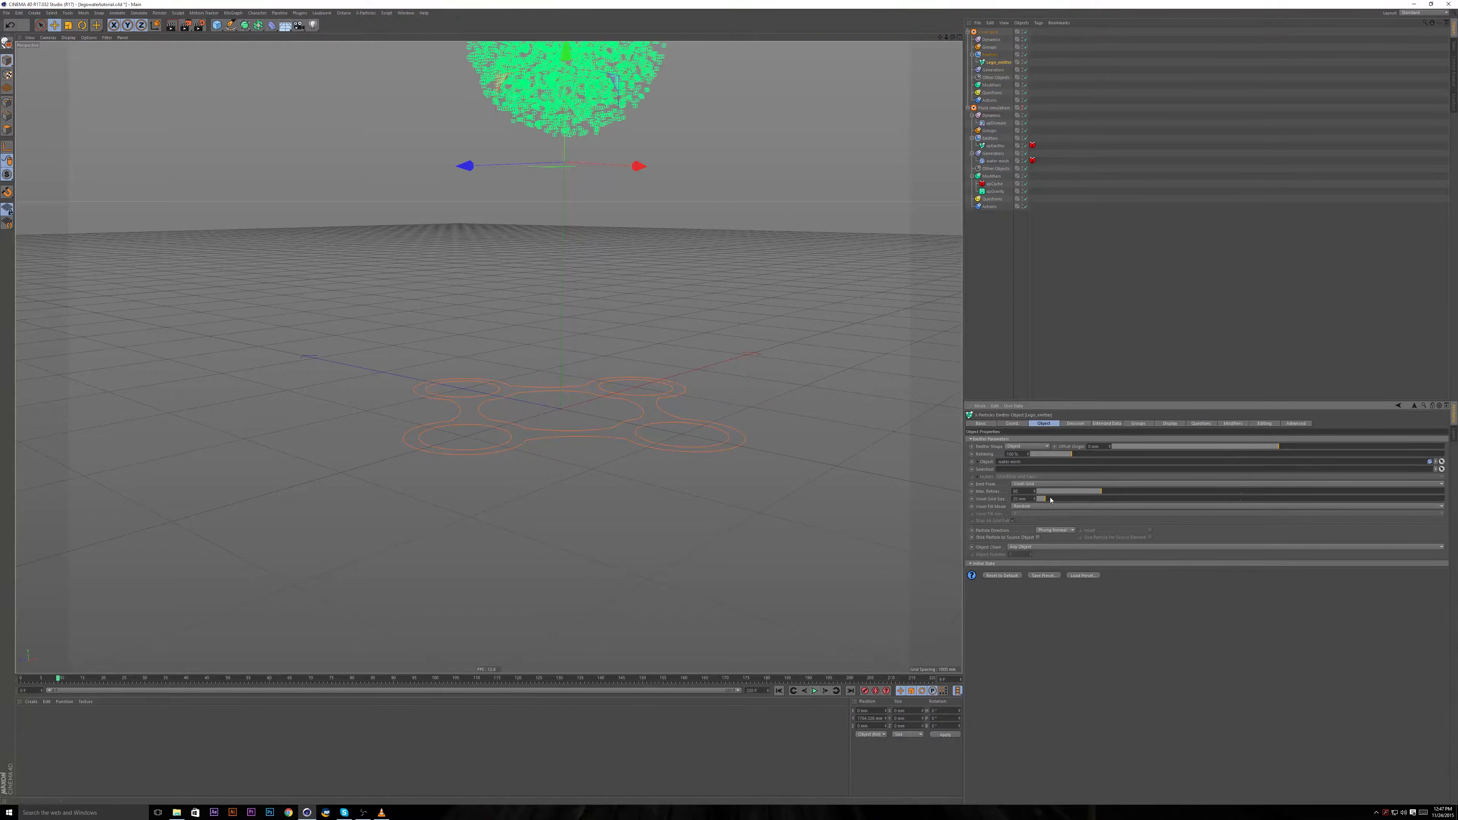
Try lowering the voxel grid size to its minimum of 0 mm and replay the simulation.
drag(1046, 499, 1185, 500)
click(1046, 499)
drag(1046, 500, 1036, 499)
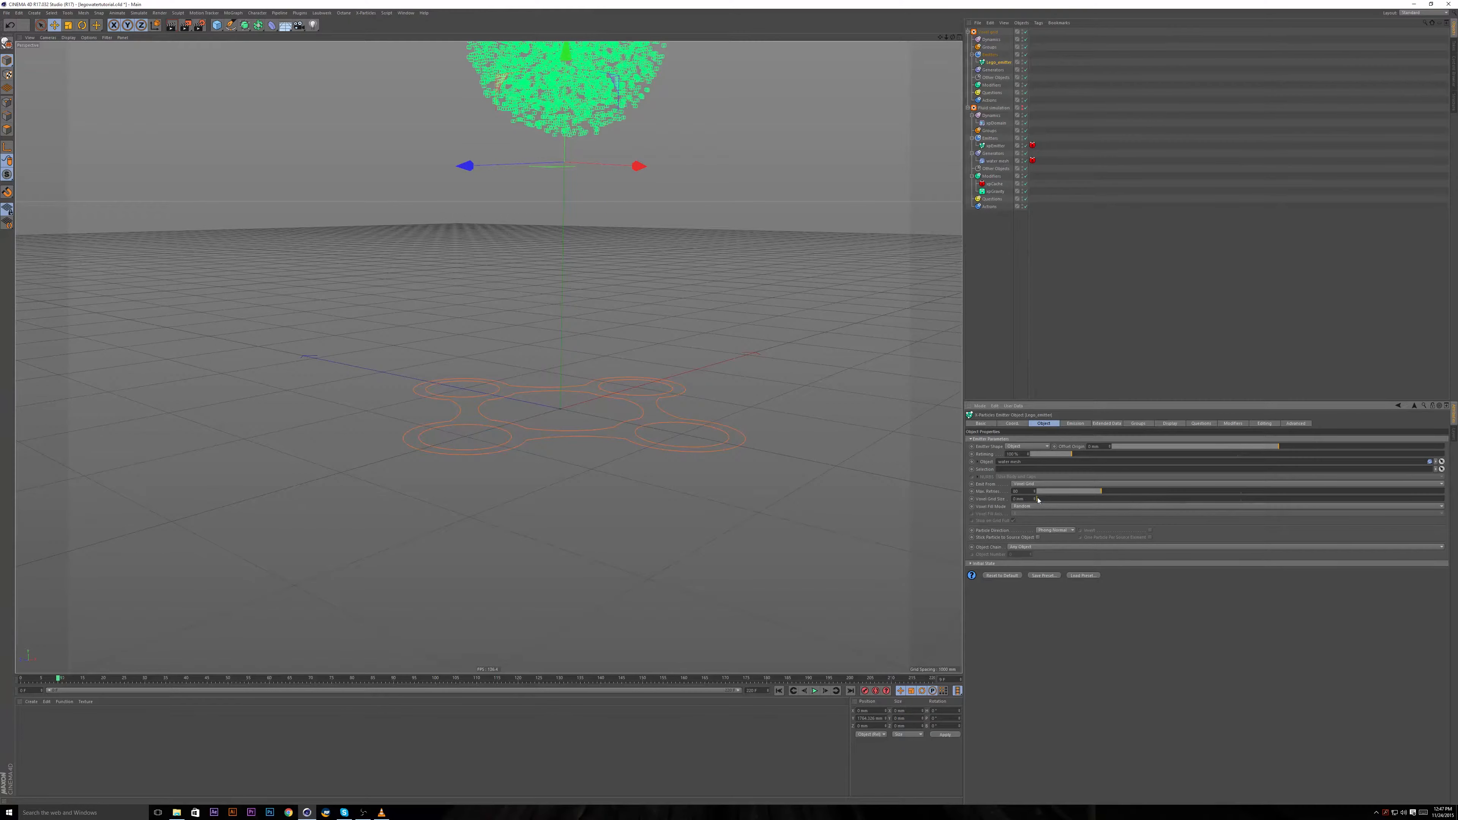
click(779, 691)
click(815, 691)
Set the emitter's voxel grid size to 1.
alt+middle_drag(582, 242, 572, 286)
drag(1025, 498, 987, 497)
text(1)
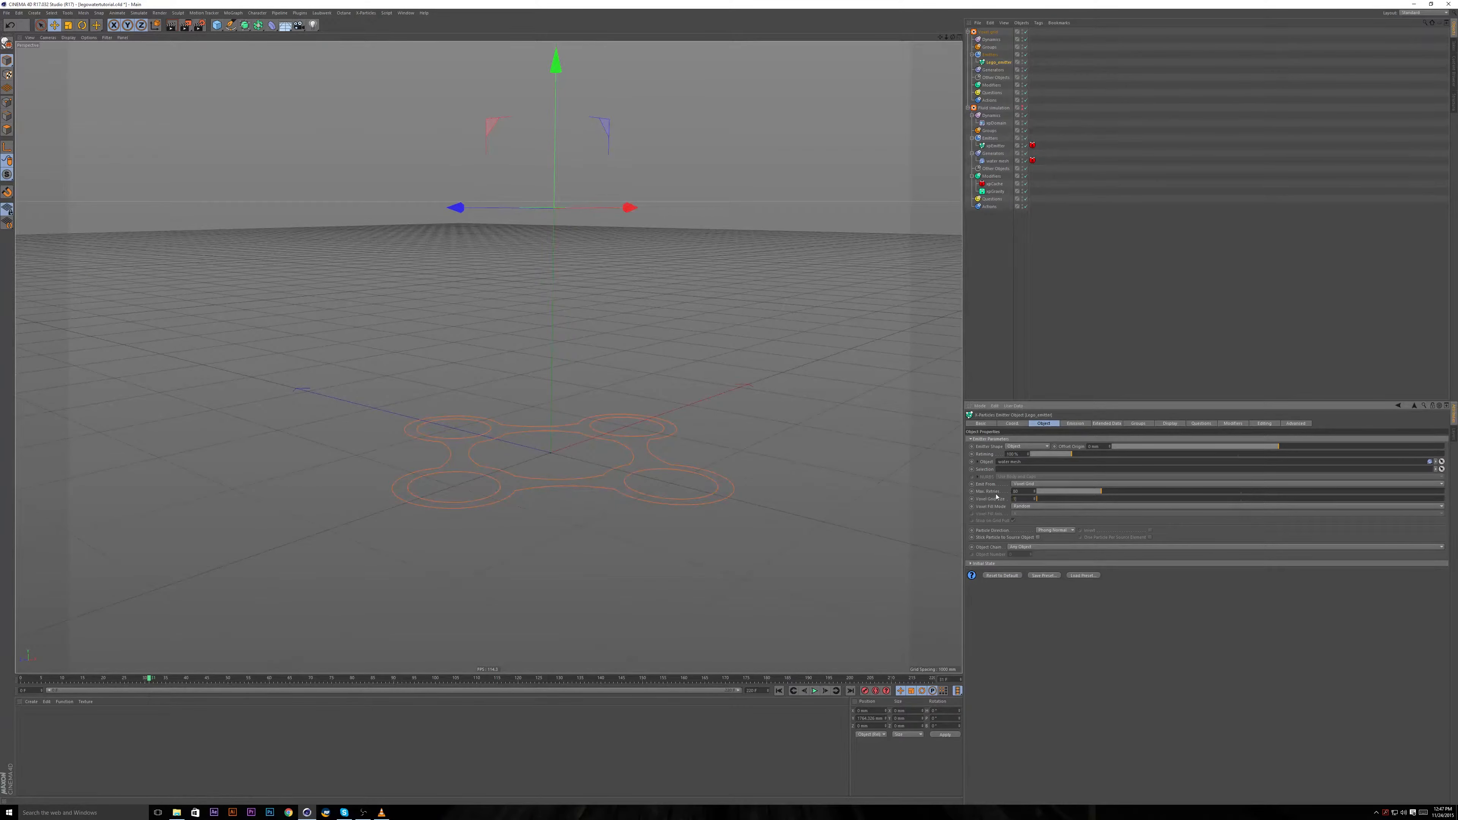
click(1035, 508)
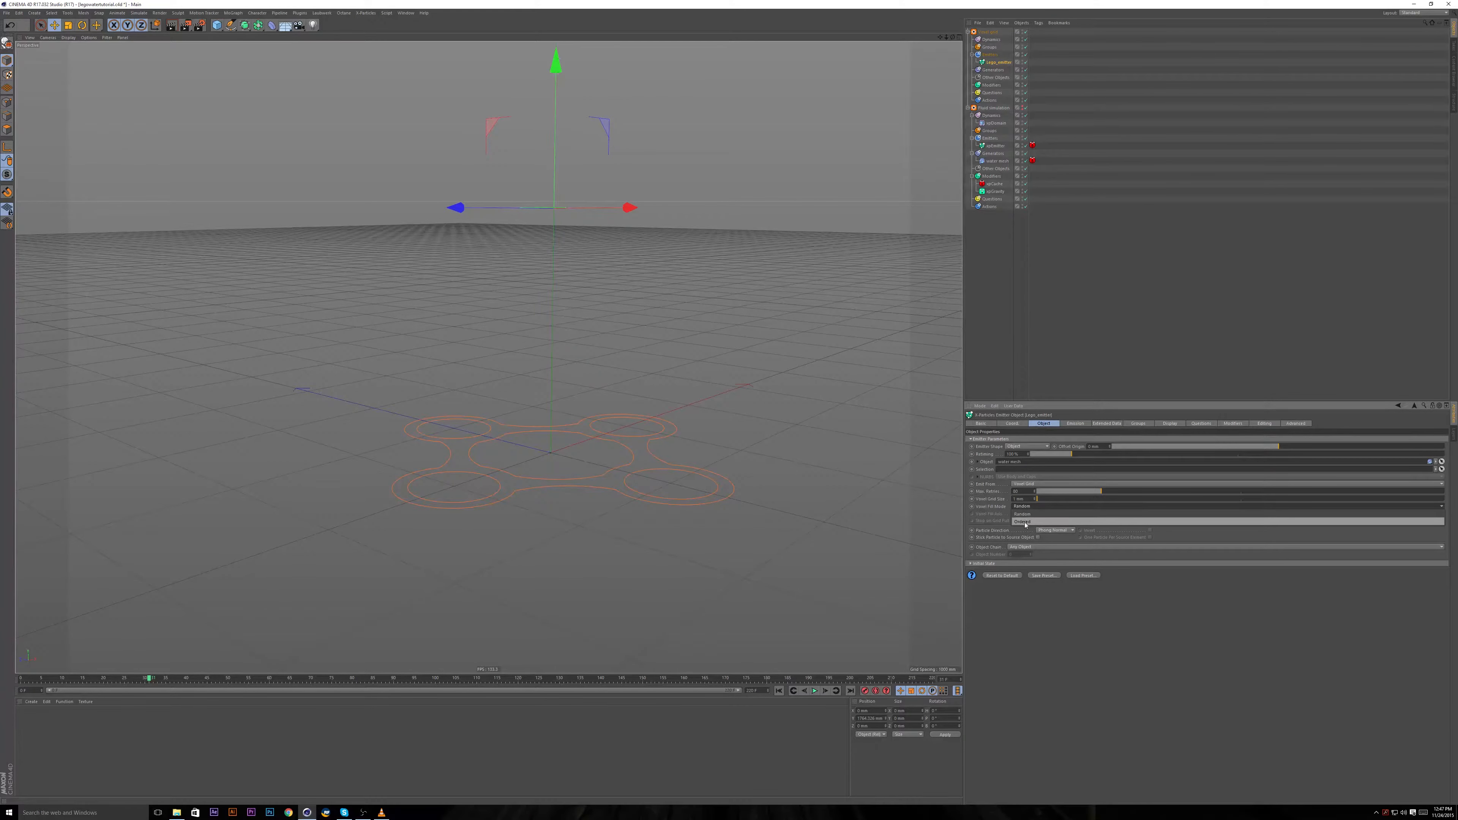
click(1103, 396)
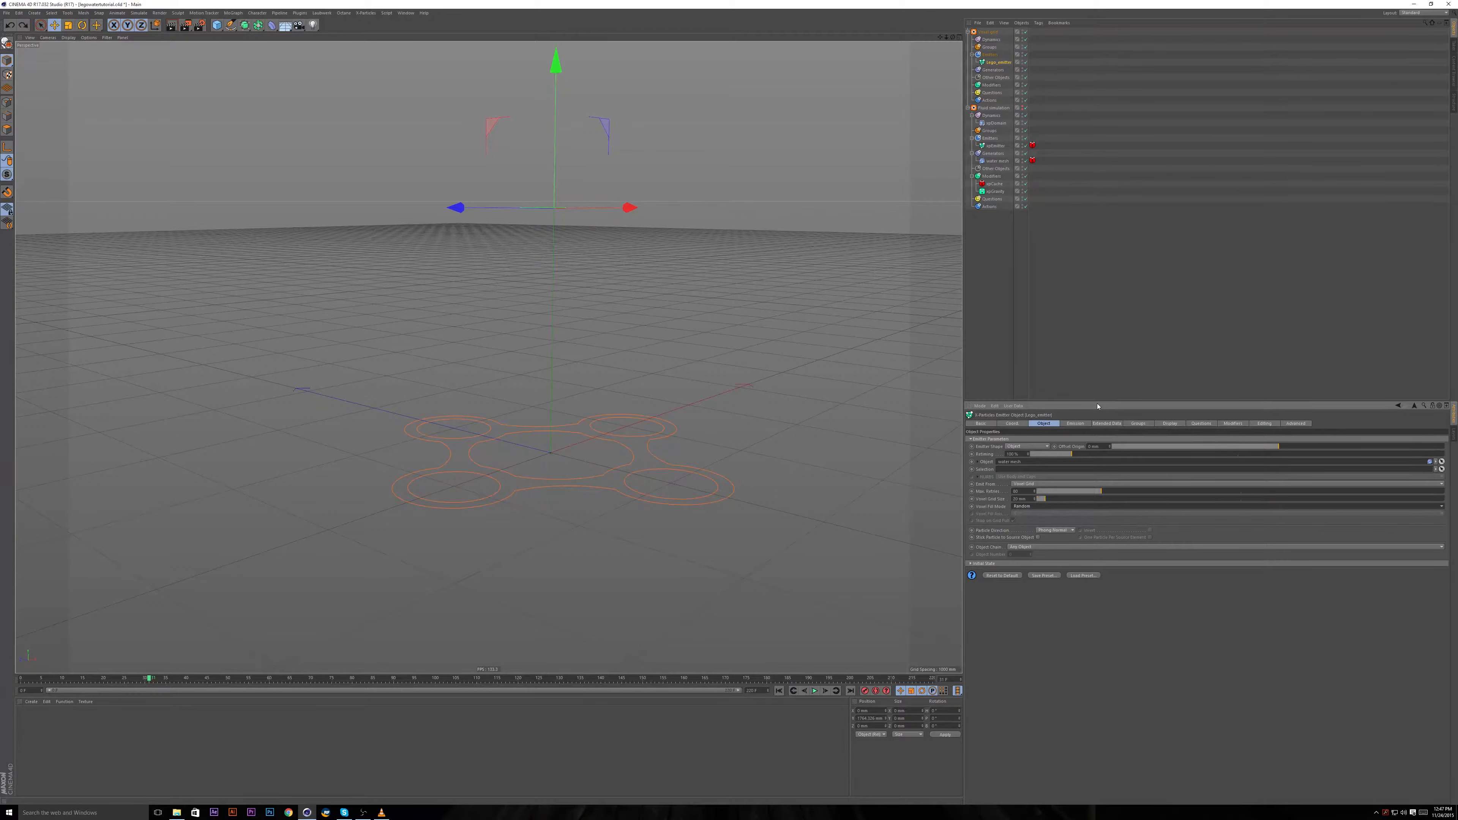
click(1119, 367)
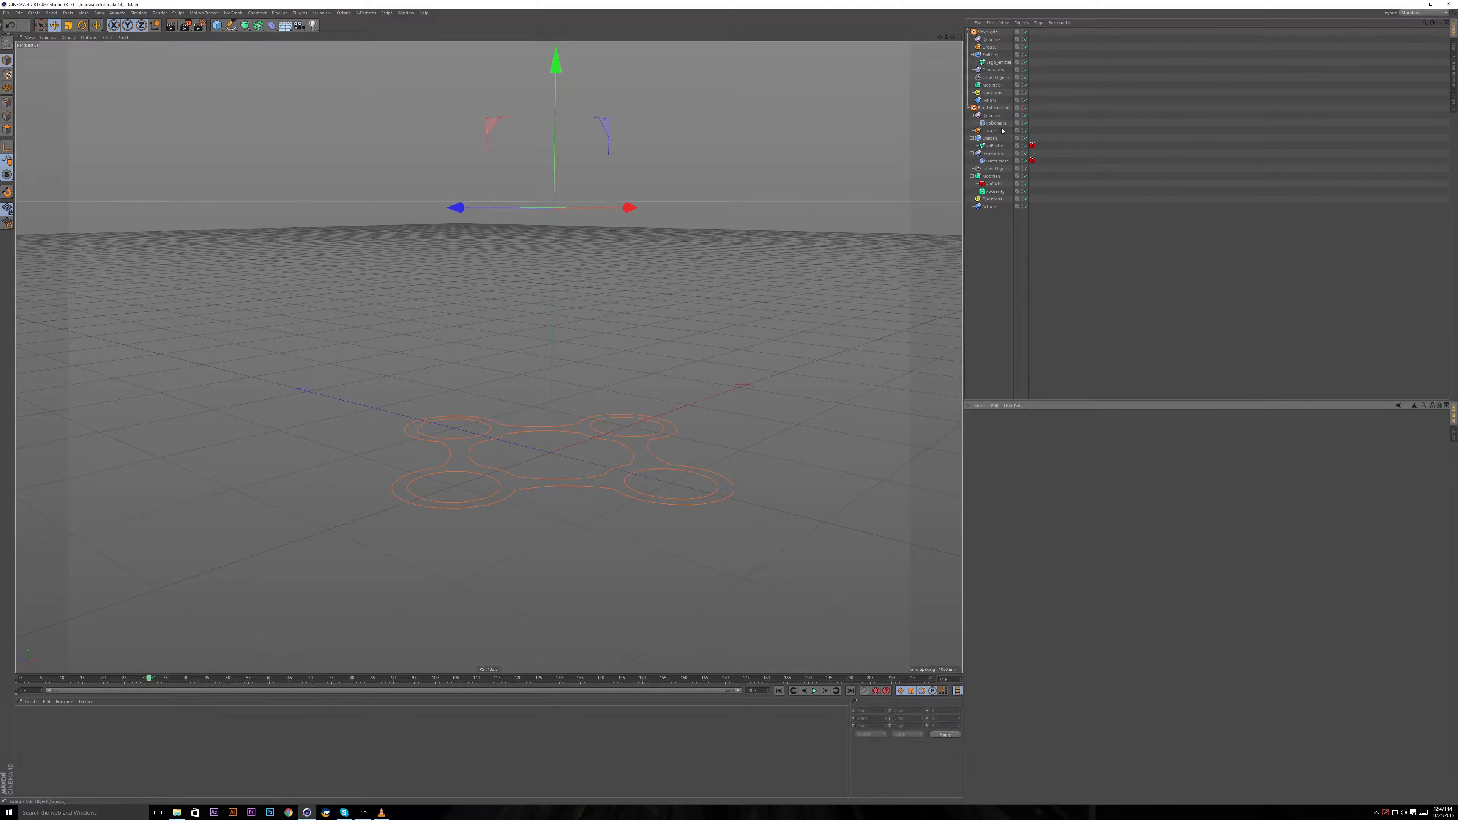
Select the Lego emitter and replay the simulation from the start to examine its voxel-grid particles.
alt+drag(834, 297, 941, 396)
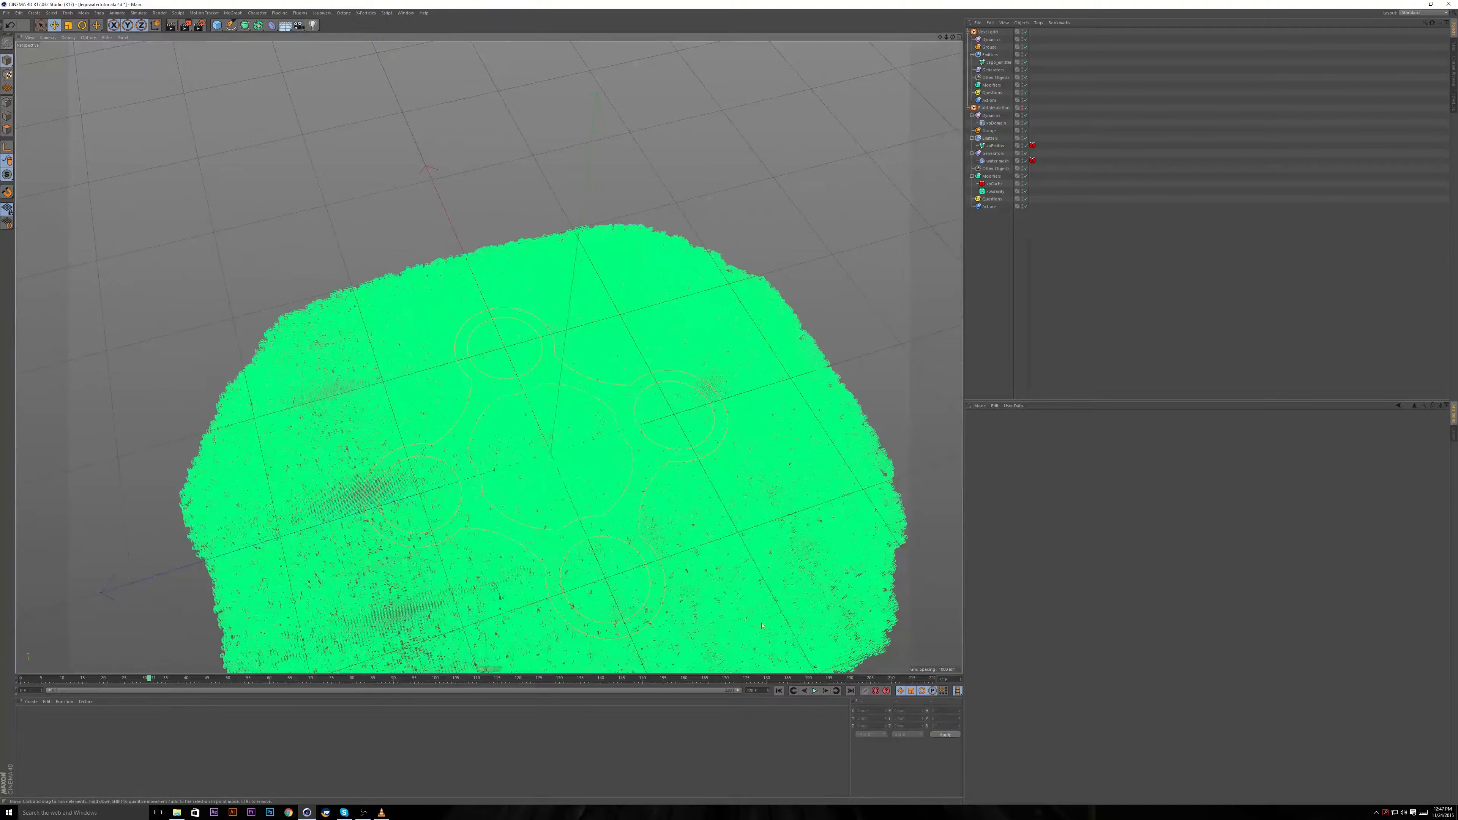
click(999, 61)
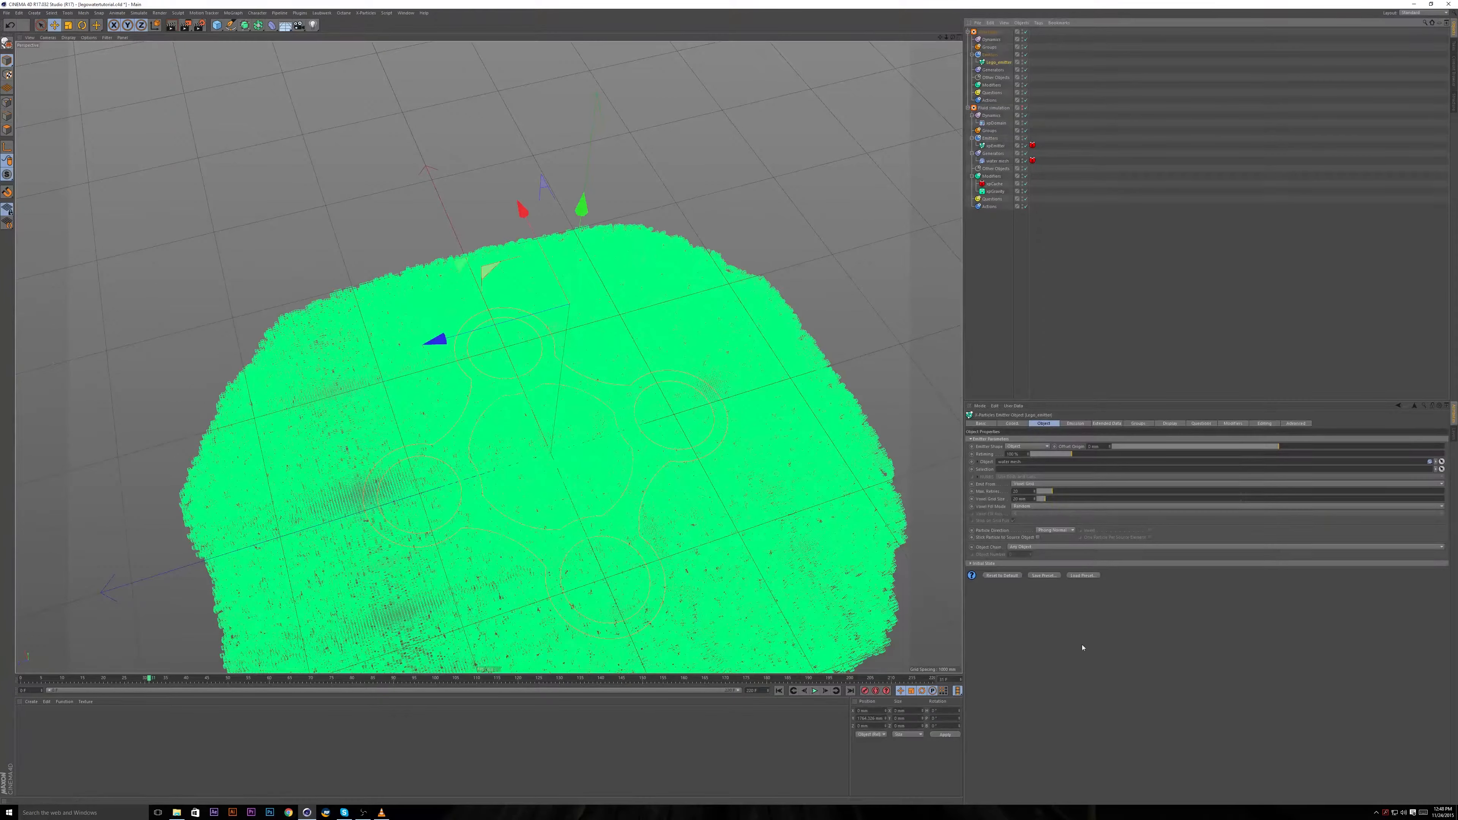
click(779, 690)
click(813, 691)
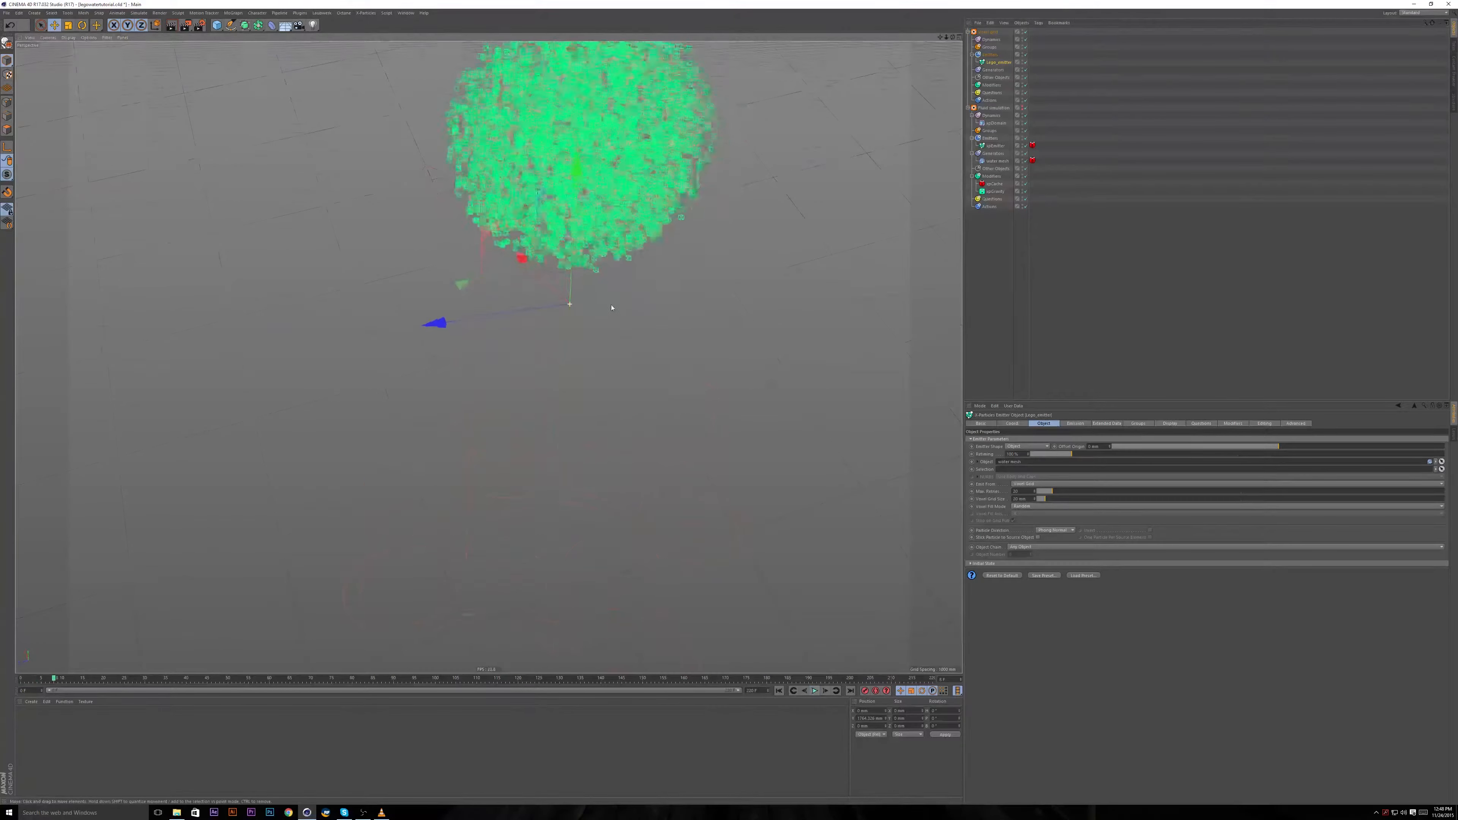
Switch the emitter's voxel fill mode from Random to the axis-based option and replay the simulation from the start.
click(1024, 506)
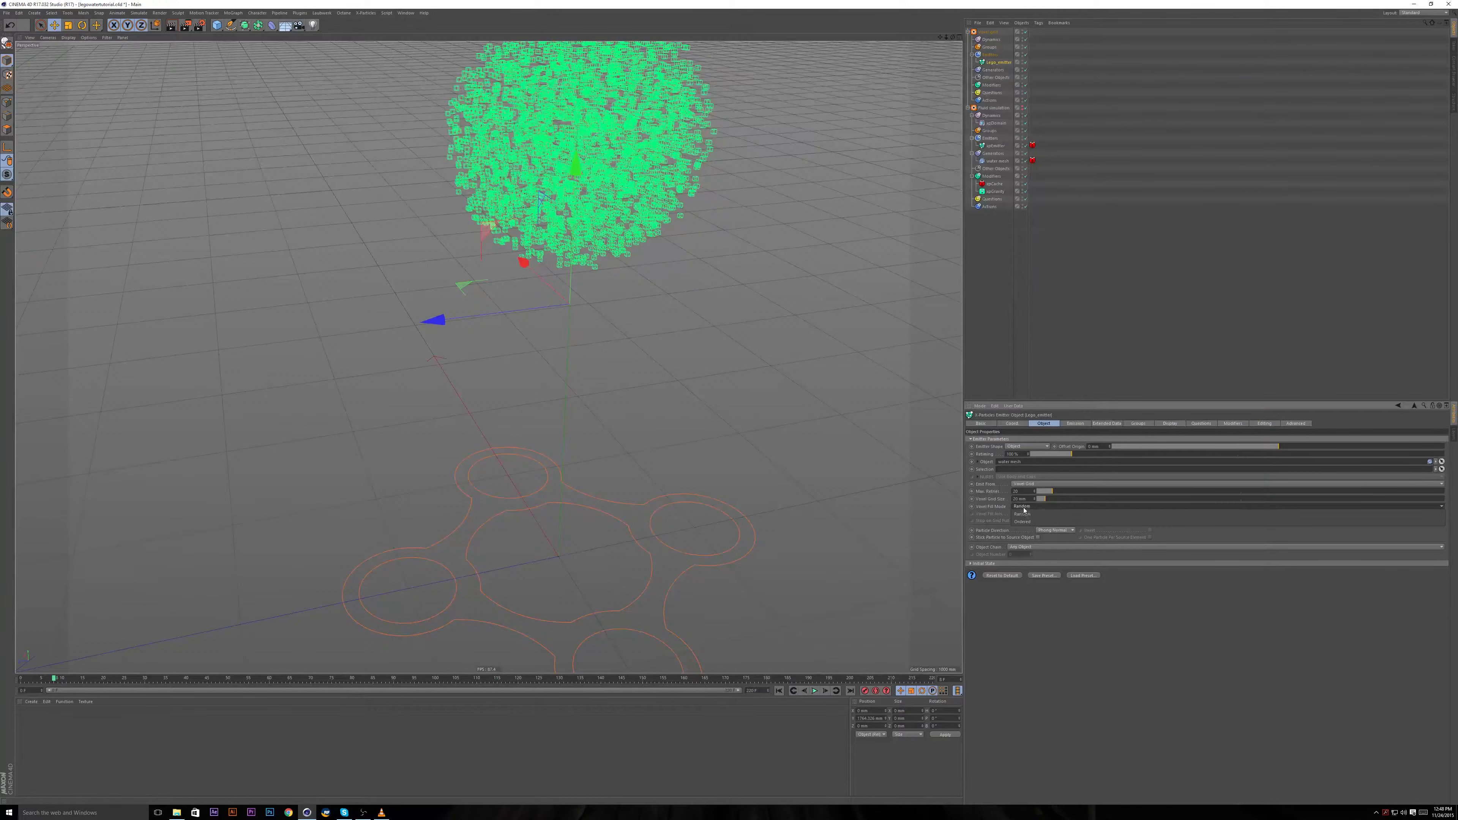
click(1024, 513)
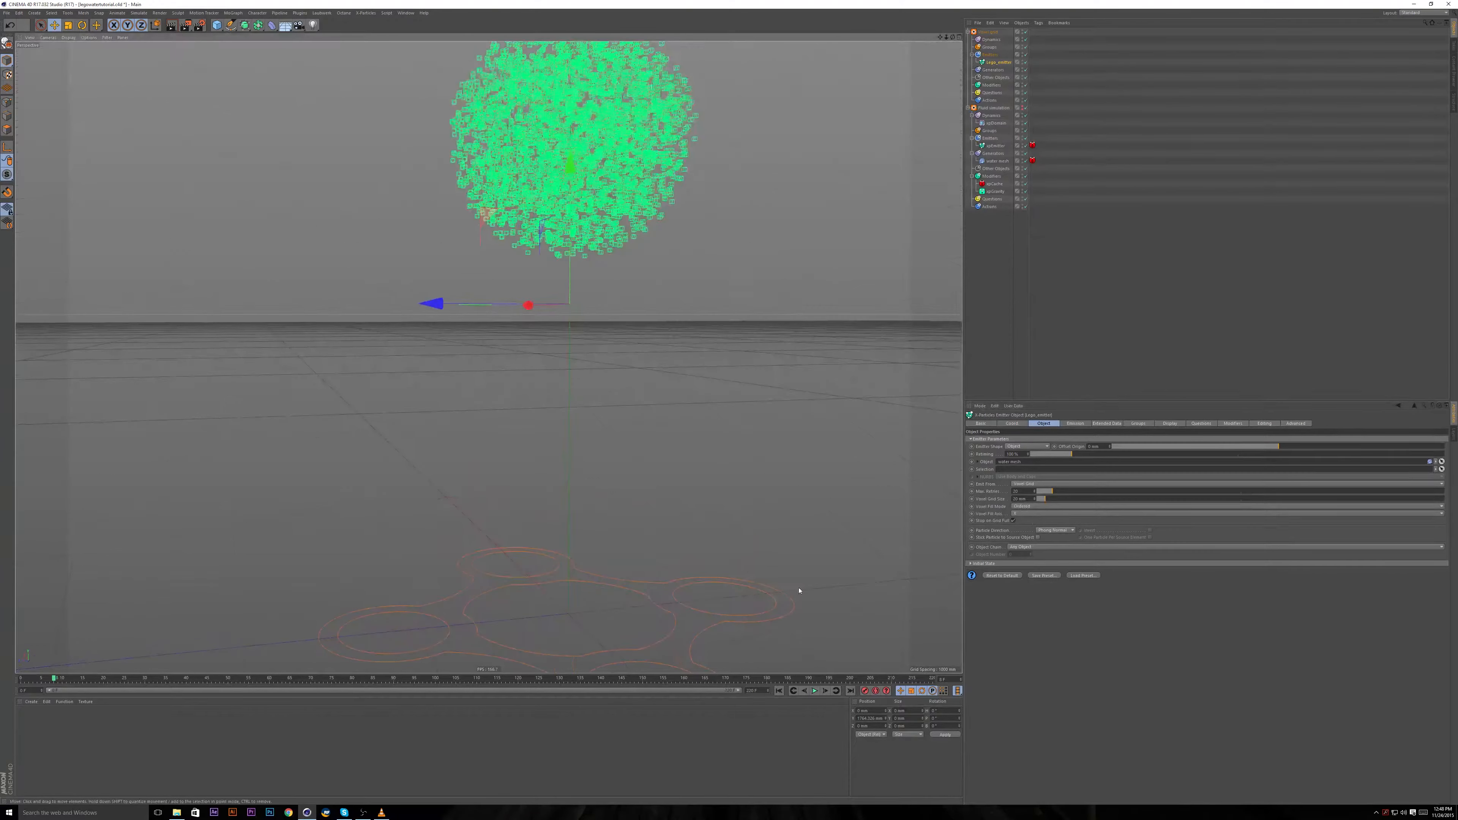
click(778, 691)
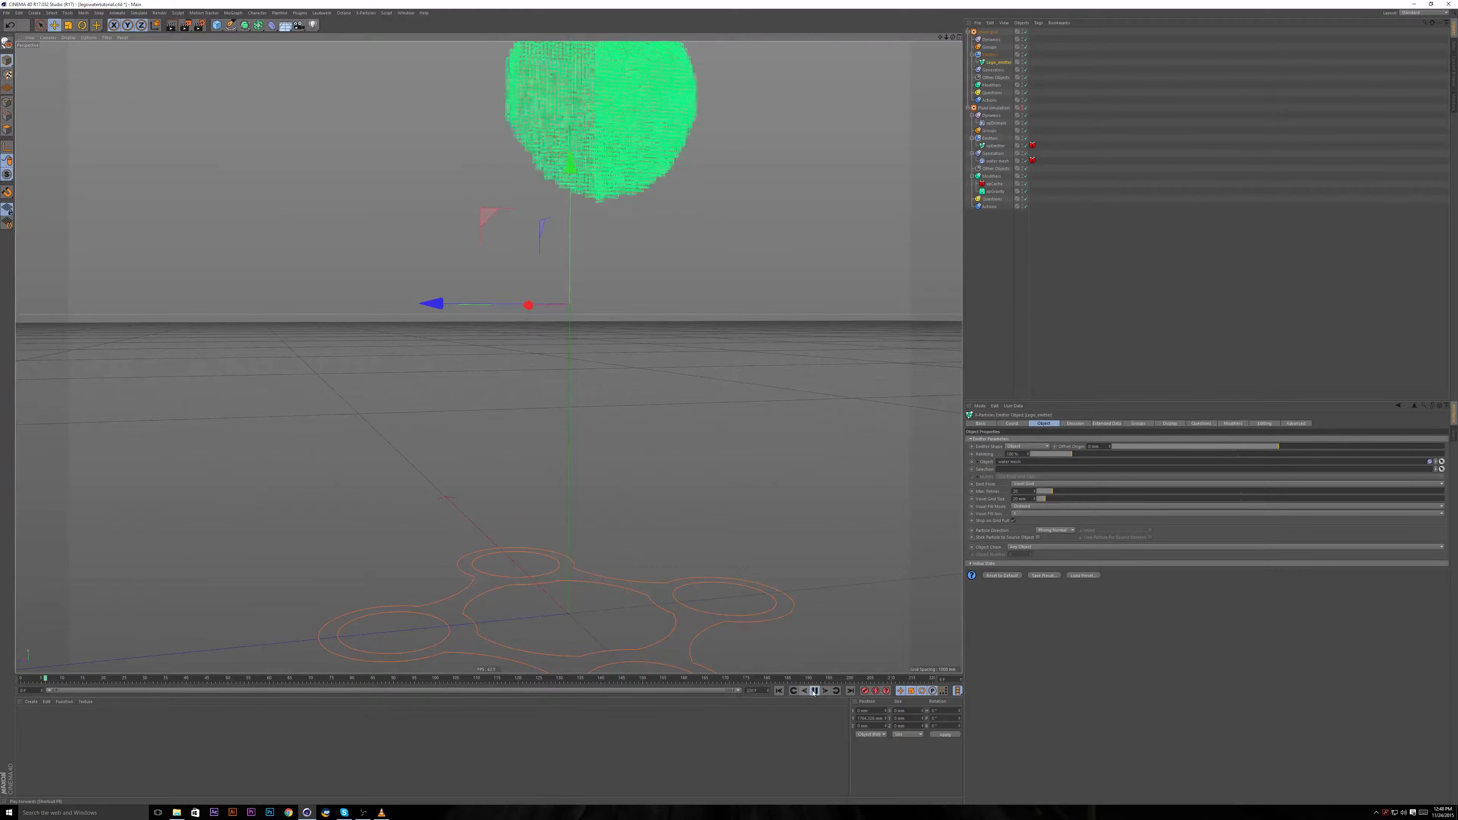
click(813, 691)
alt+drag(586, 370, 658, 255)
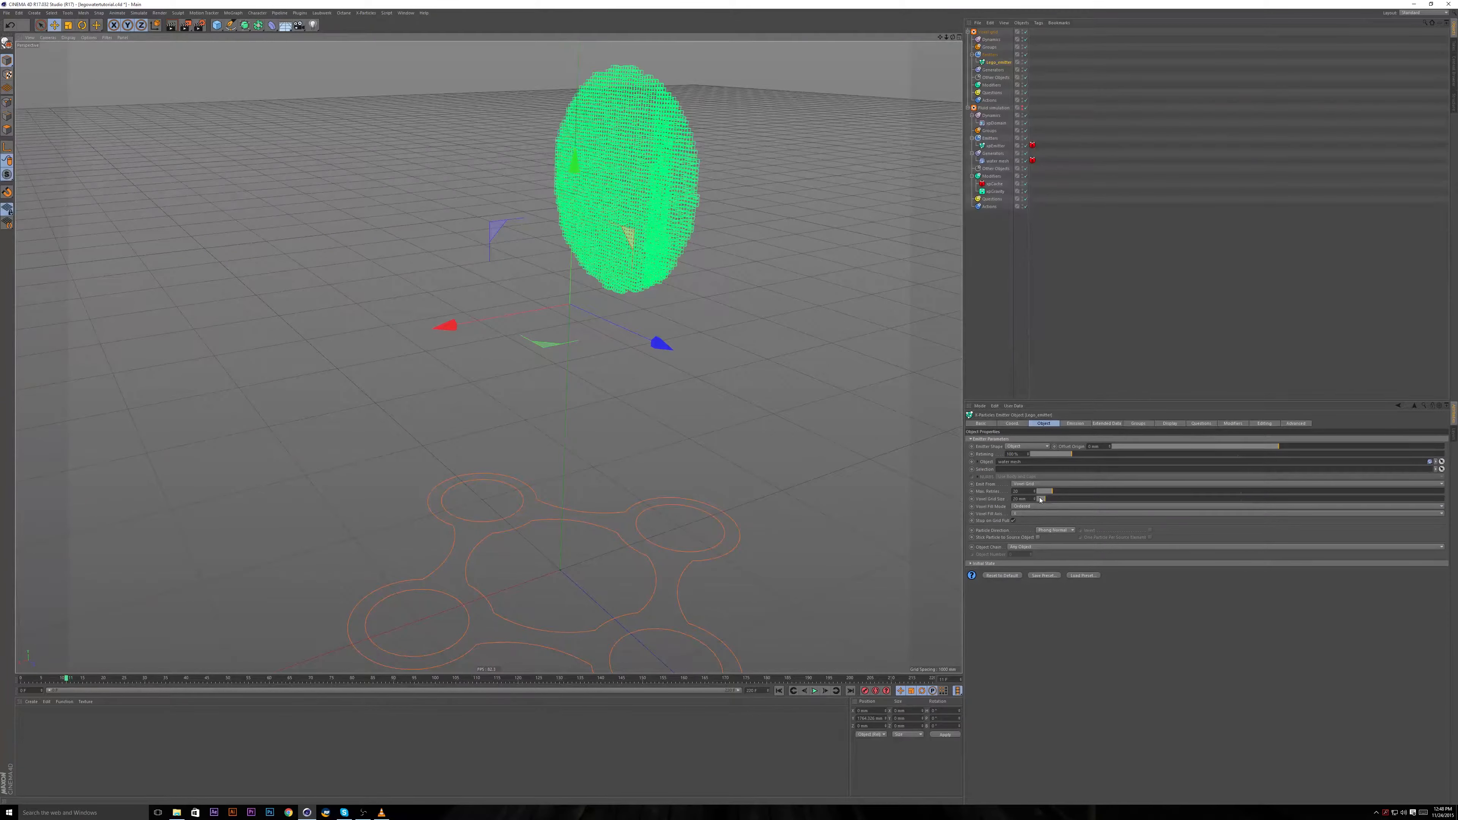
Try a larger voxel grid size on the emitter and replay the simulation from the start.
drag(1039, 499, 1056, 498)
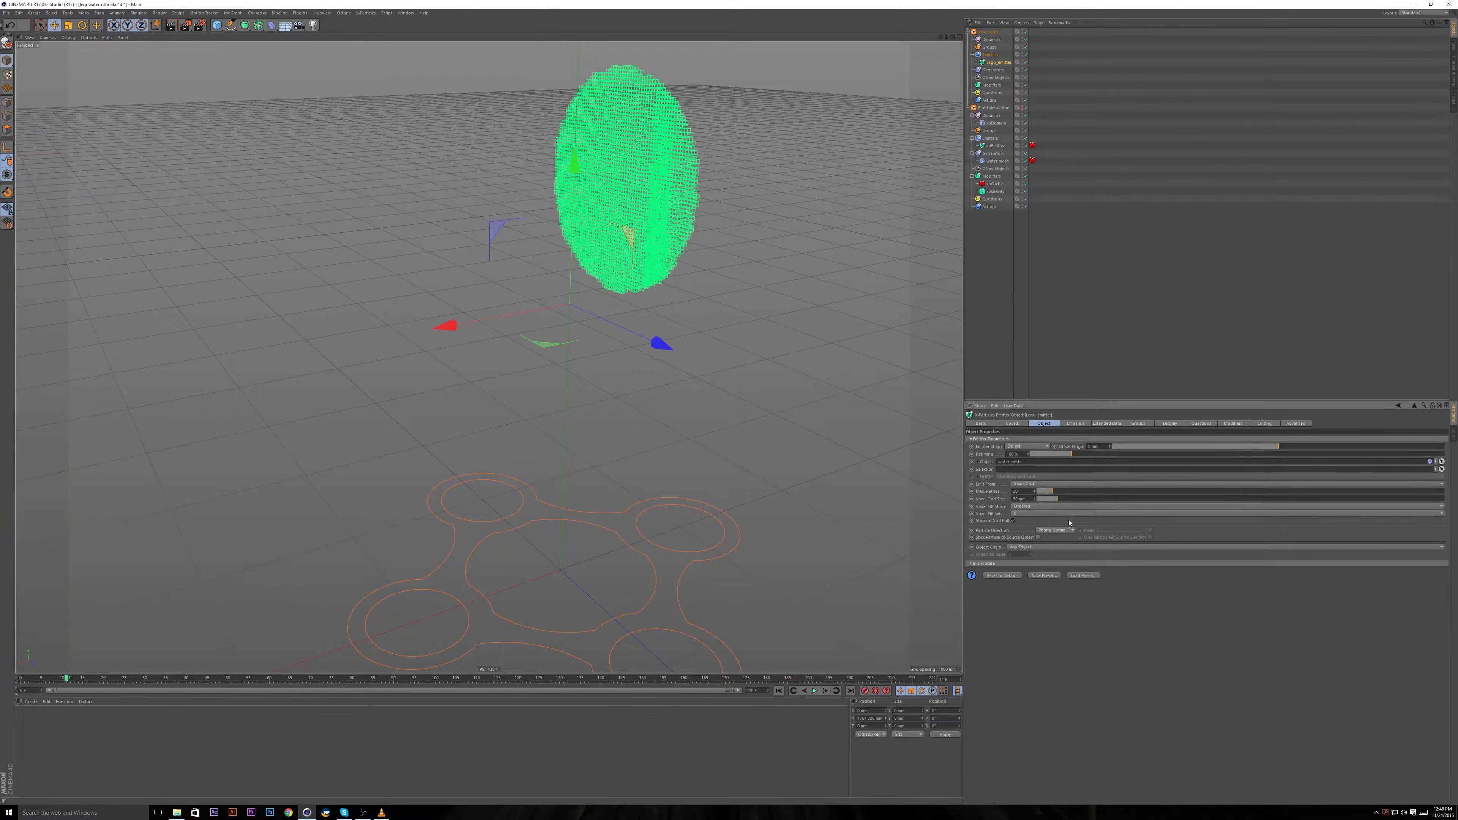
click(779, 691)
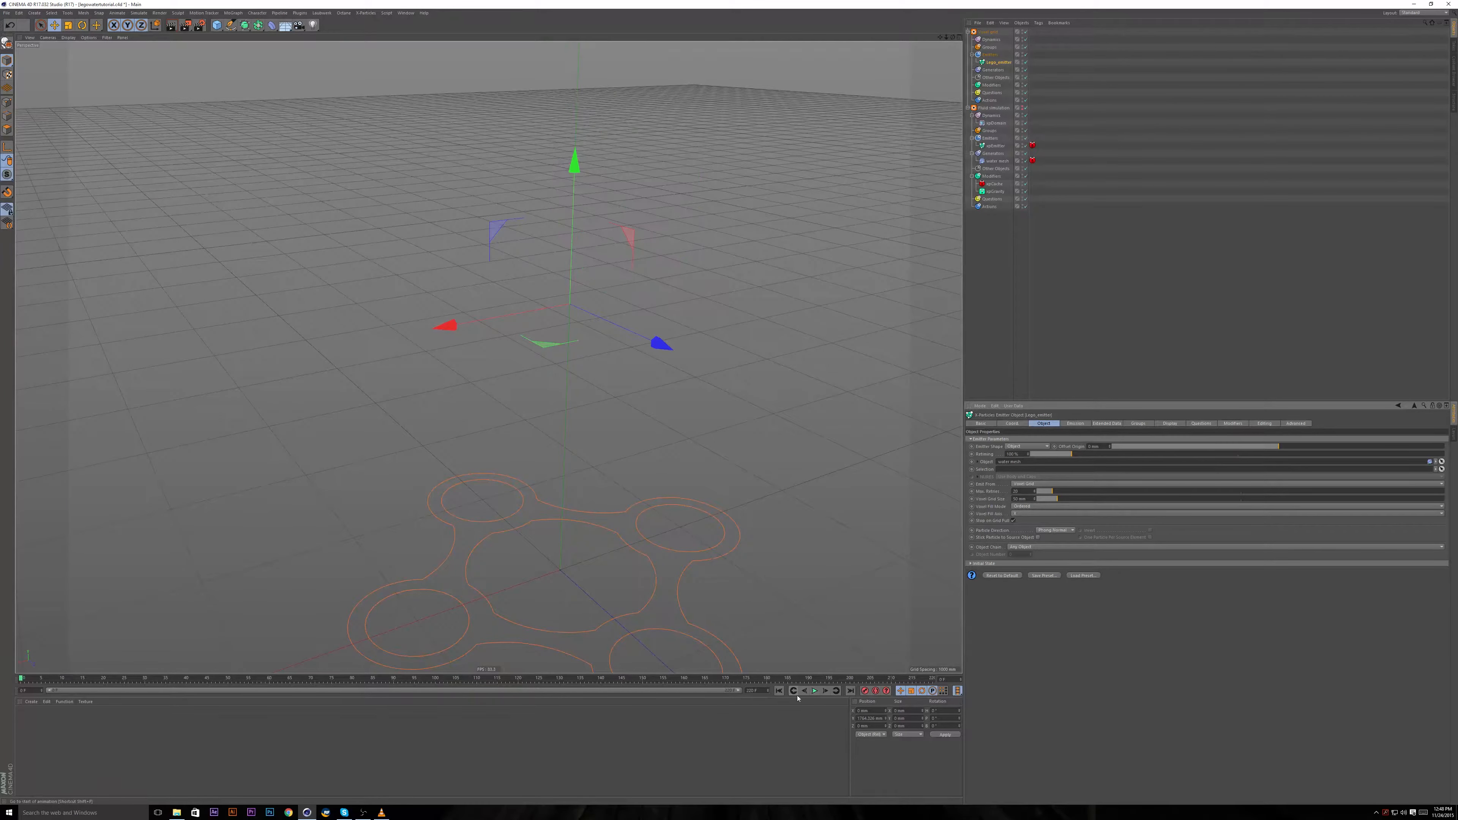
click(814, 691)
click(814, 691)
scroll(768, 449, down, 4)
Try lowering the emitter's voxel grid size to near zero and replay the simulation.
drag(1056, 499, 1034, 498)
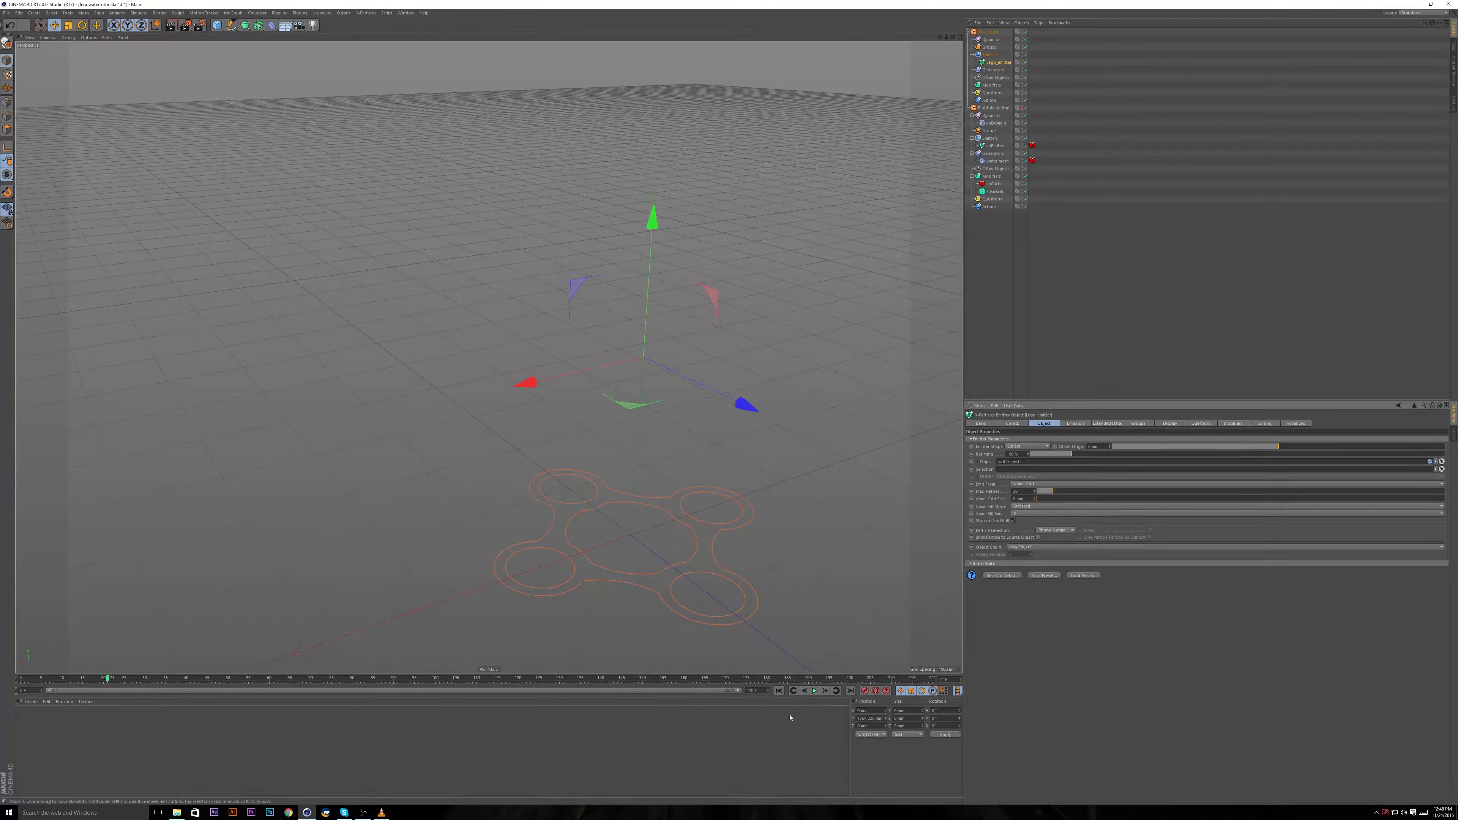
click(779, 690)
click(814, 690)
click(814, 690)
Try a slightly larger voxel grid size with a much higher max retries value and replay the simulation from the start.
drag(1036, 499, 1278, 492)
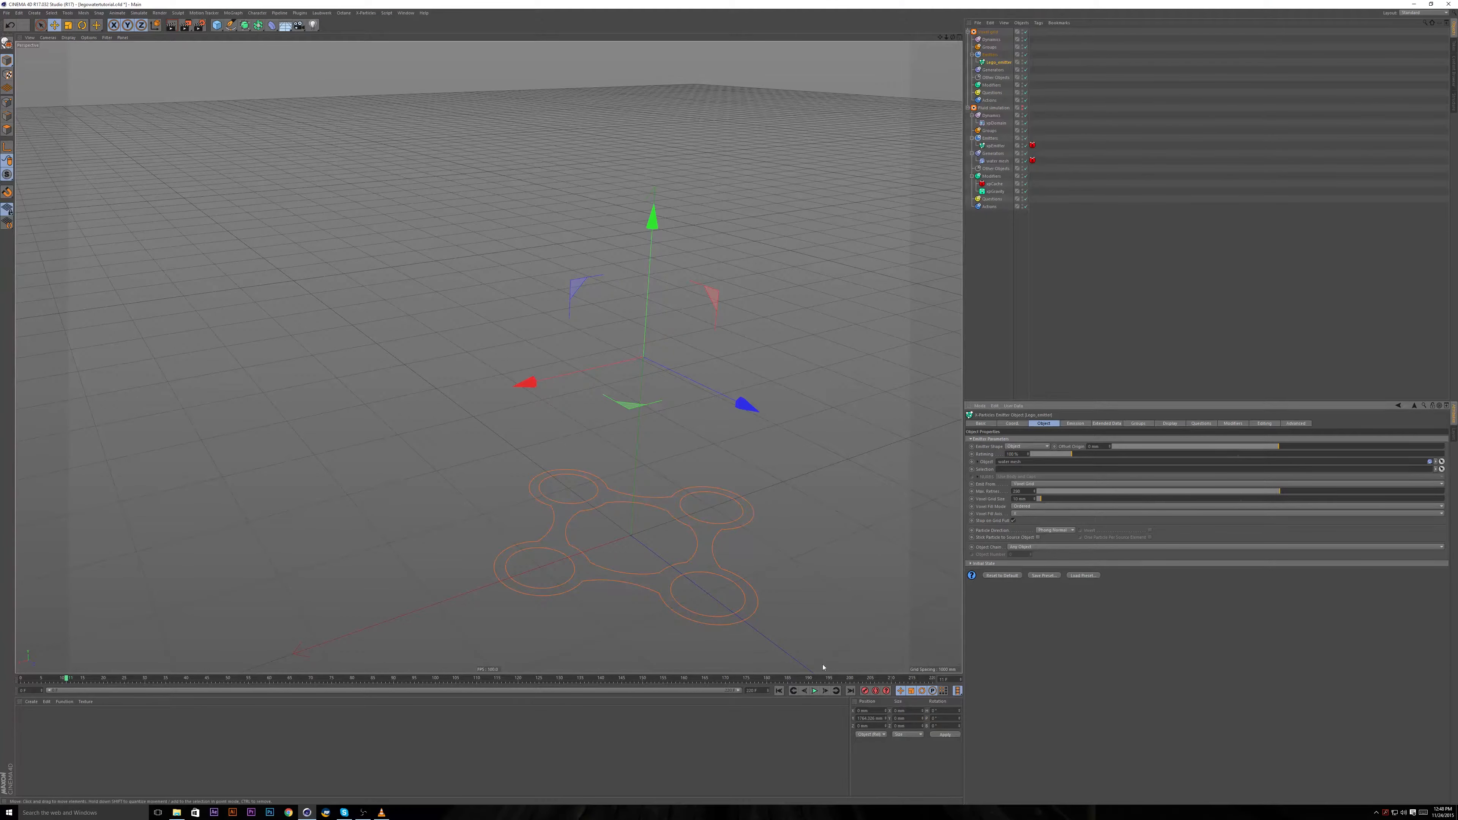
click(814, 691)
click(814, 691)
click(779, 690)
click(814, 691)
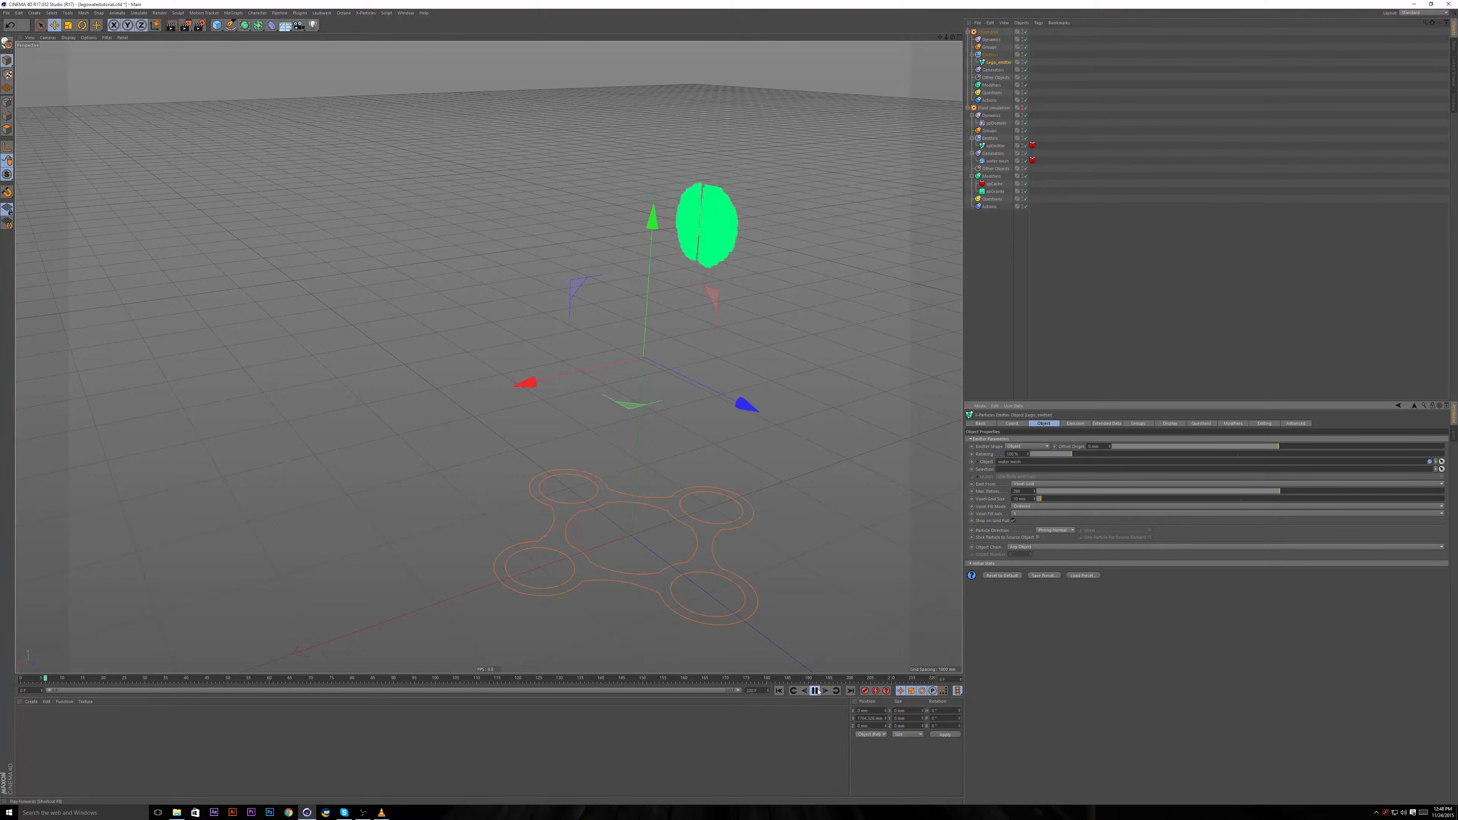
Try a different voxel fill axis on the emitter and replay the simulation from the start.
alt+drag(836, 601, 679, 409)
click(1022, 514)
click(1017, 535)
click(779, 691)
click(814, 691)
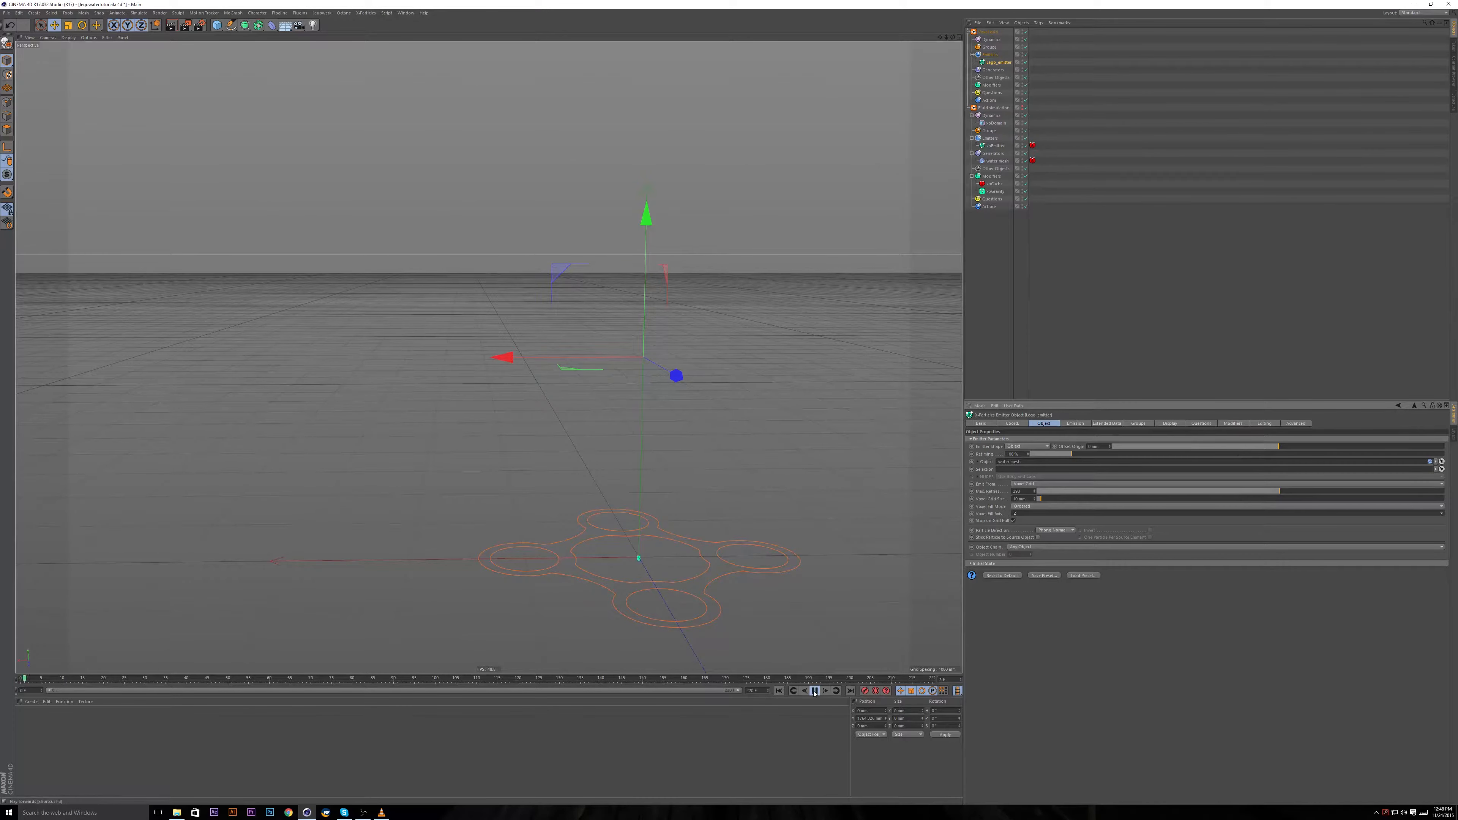
click(814, 691)
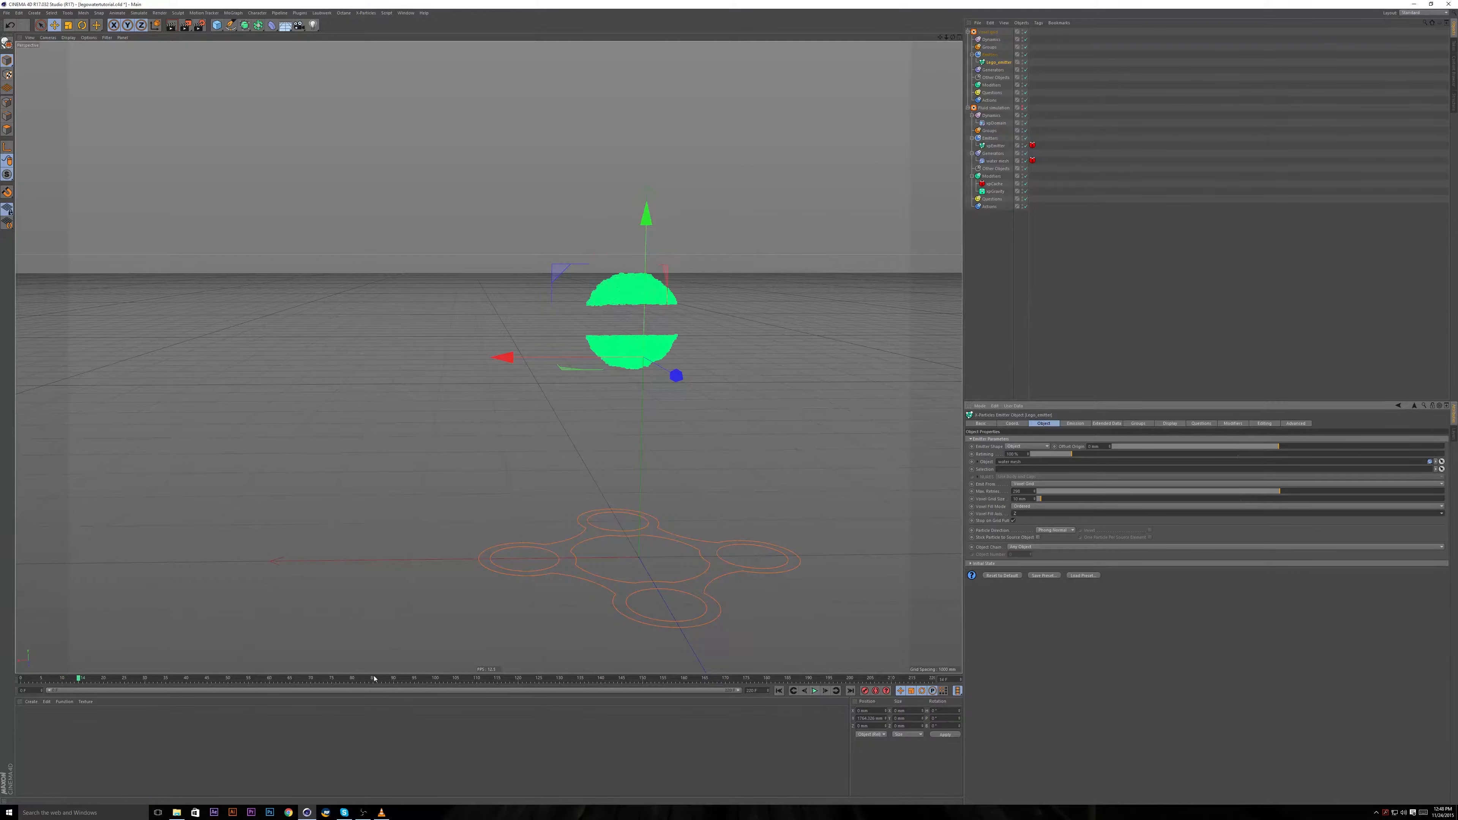
Change the voxel fill axis once more and replay the simulation to check the fill direction.
mouse_move(351, 498)
alt+mouse_down()
mouse_move(365, 491)
mouse_move(254, 501)
mouse_move(338, 490)
alt+mouse_up()
click(1028, 512)
click(1028, 524)
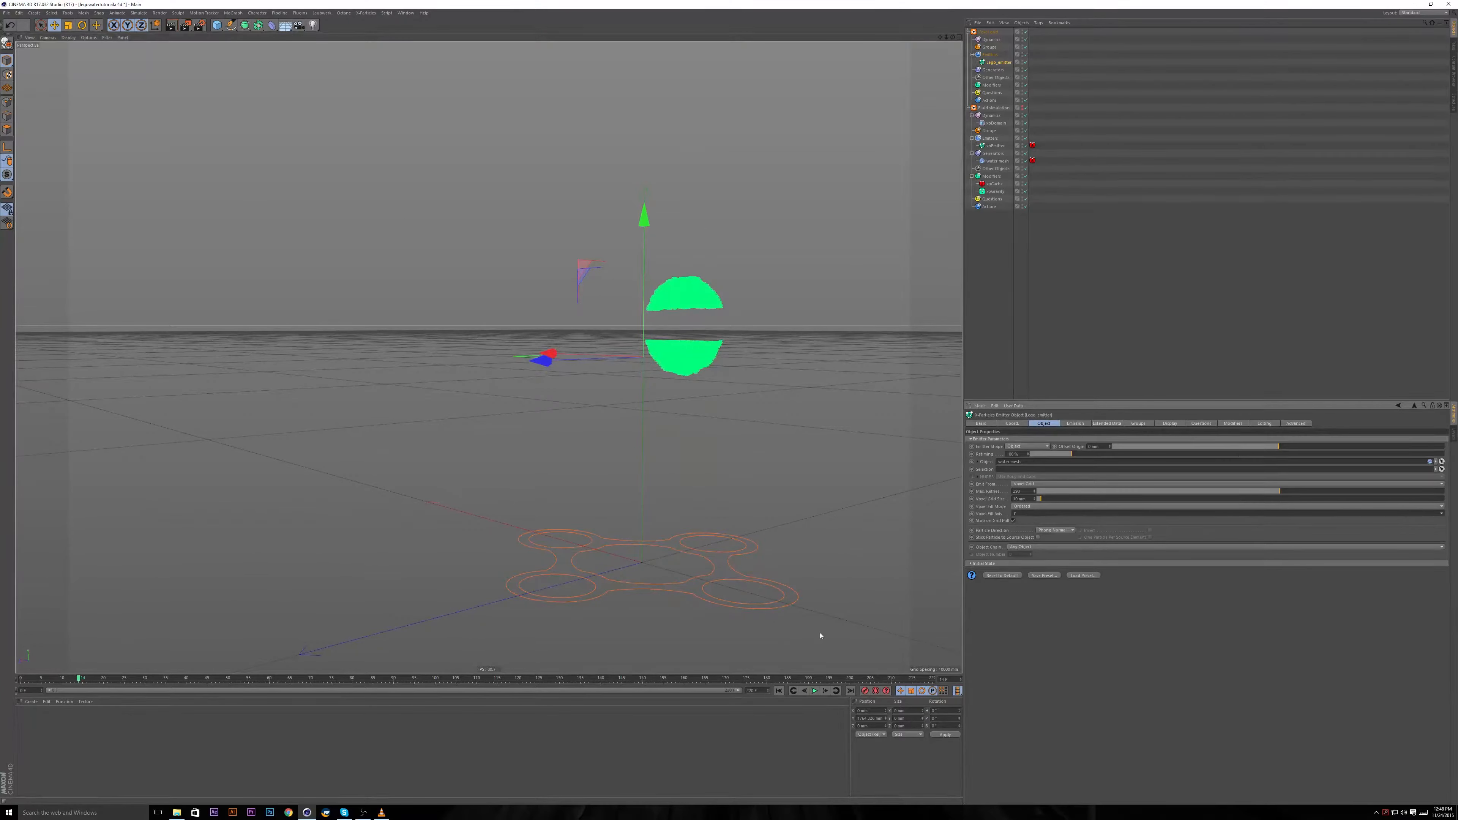
click(792, 691)
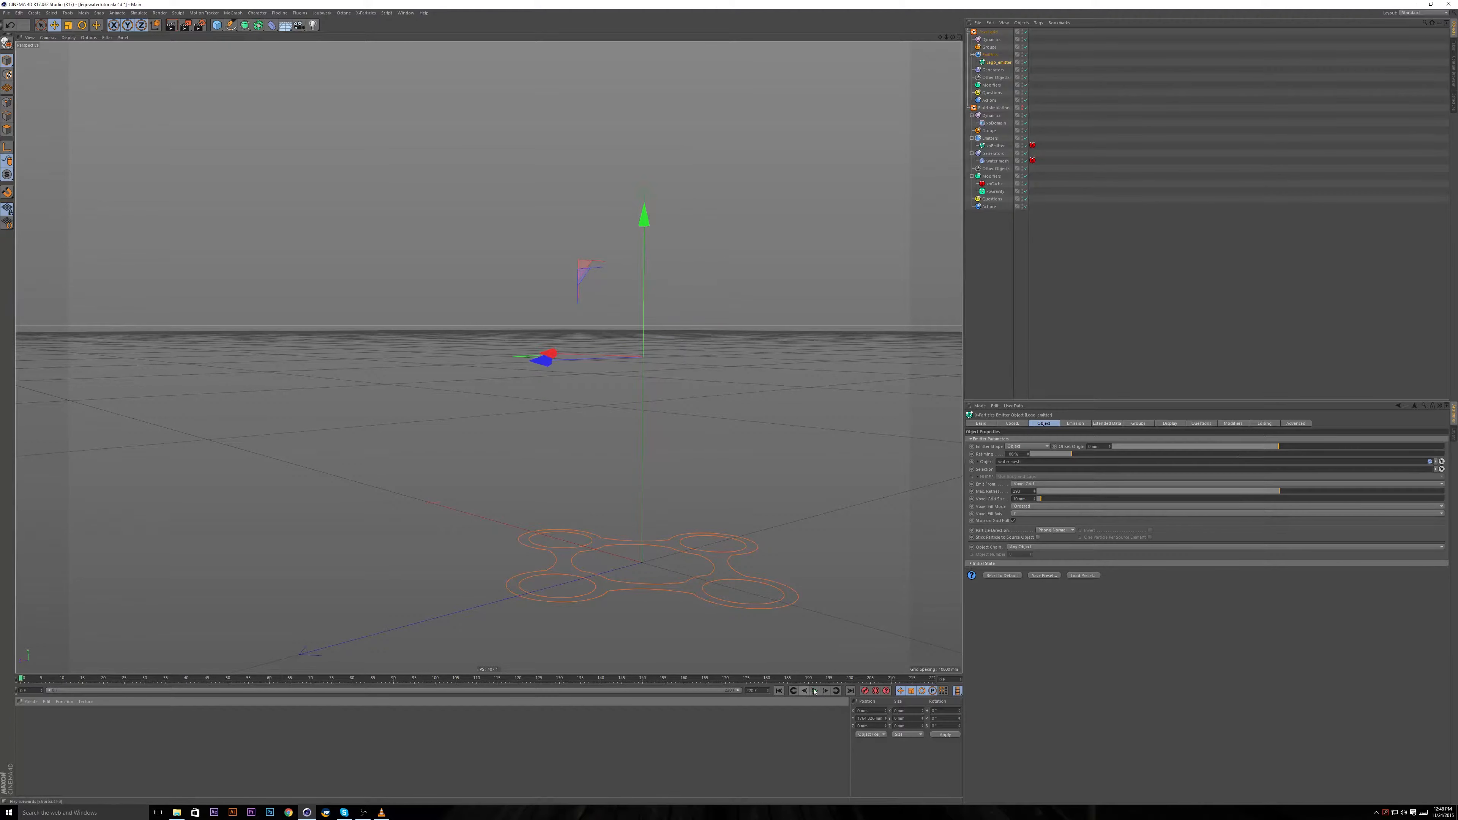
click(814, 691)
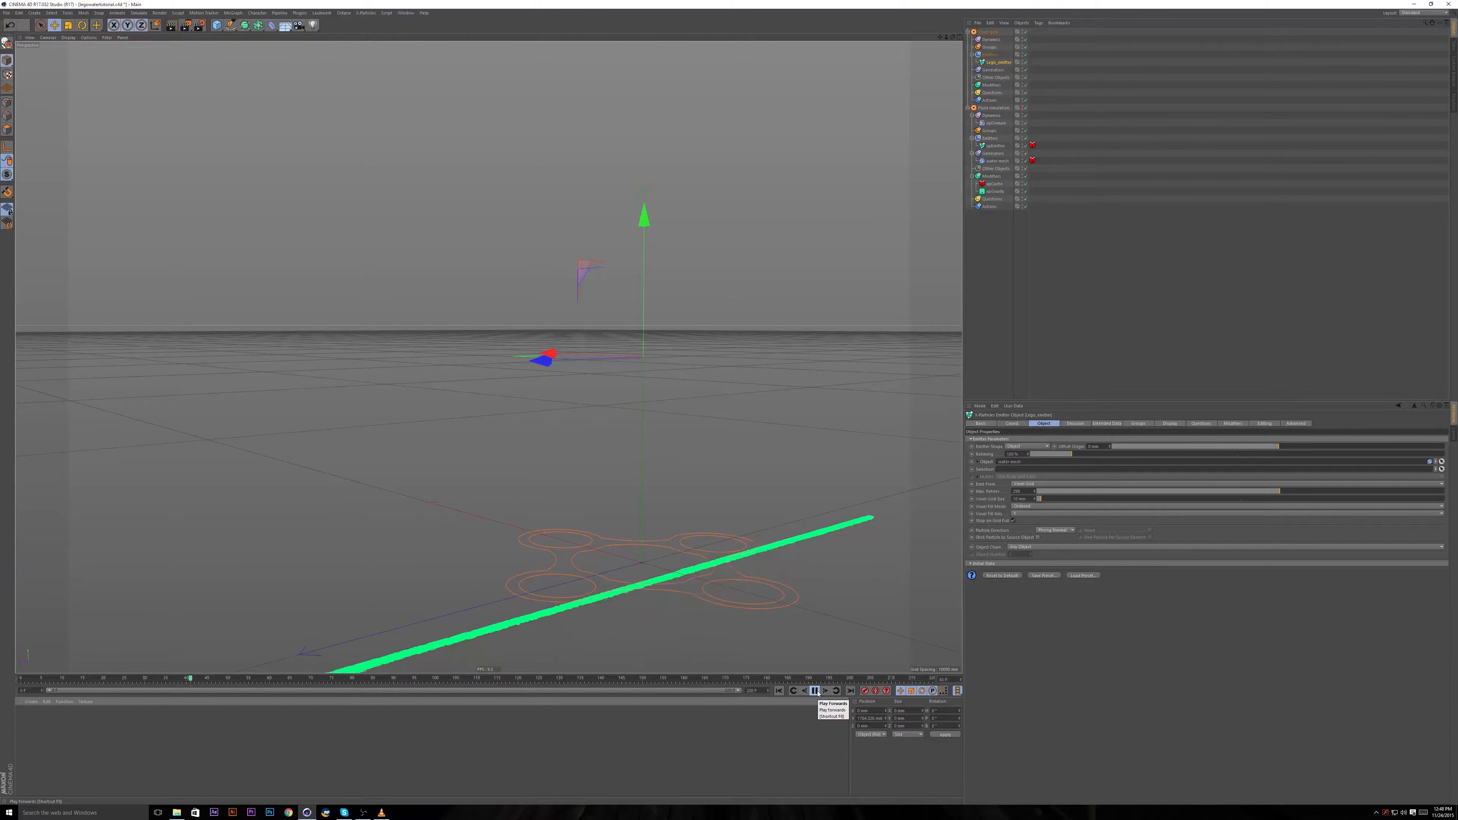
click(814, 691)
click(1024, 546)
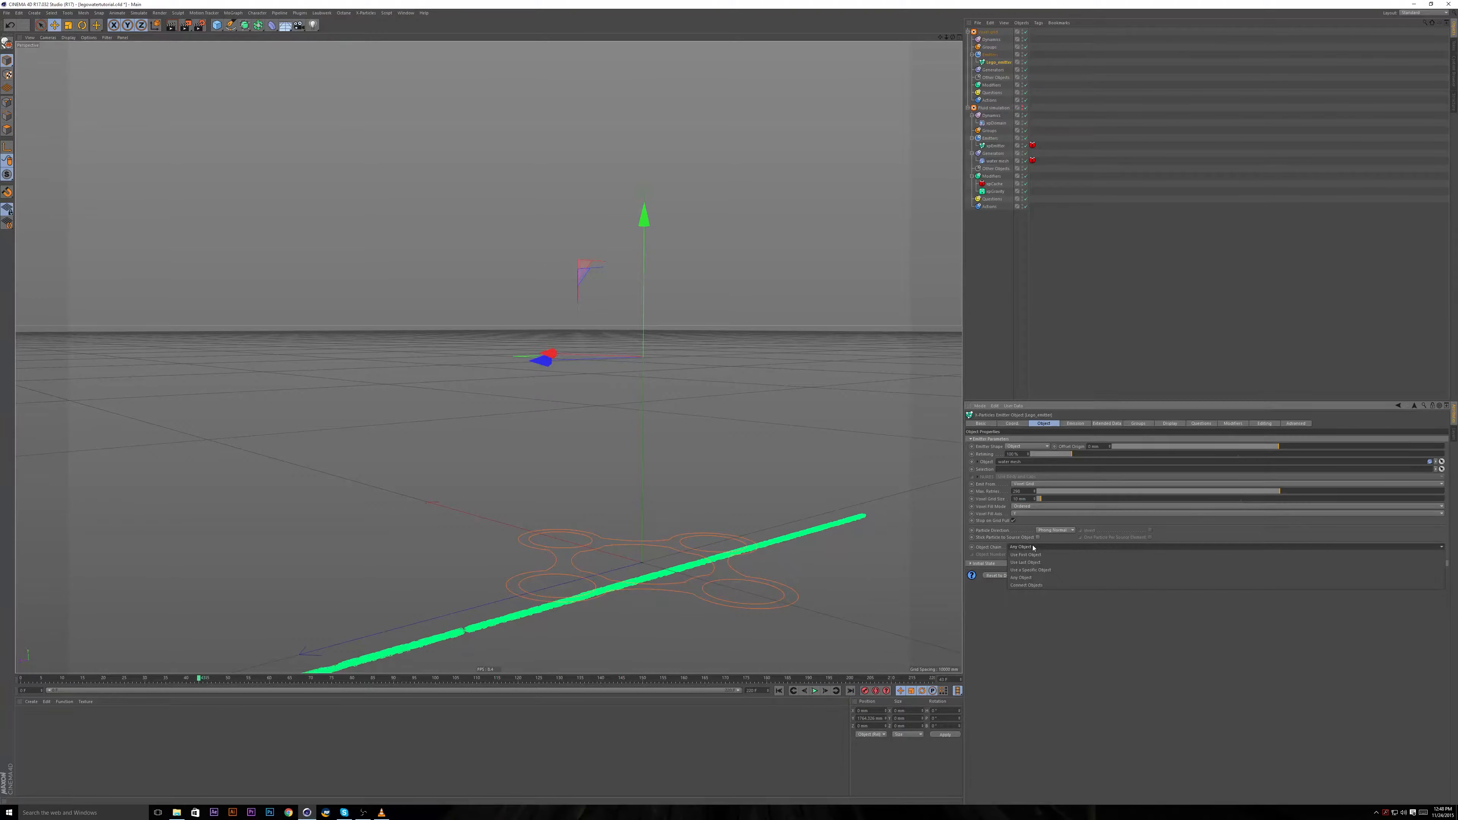
click(1040, 506)
click(1040, 507)
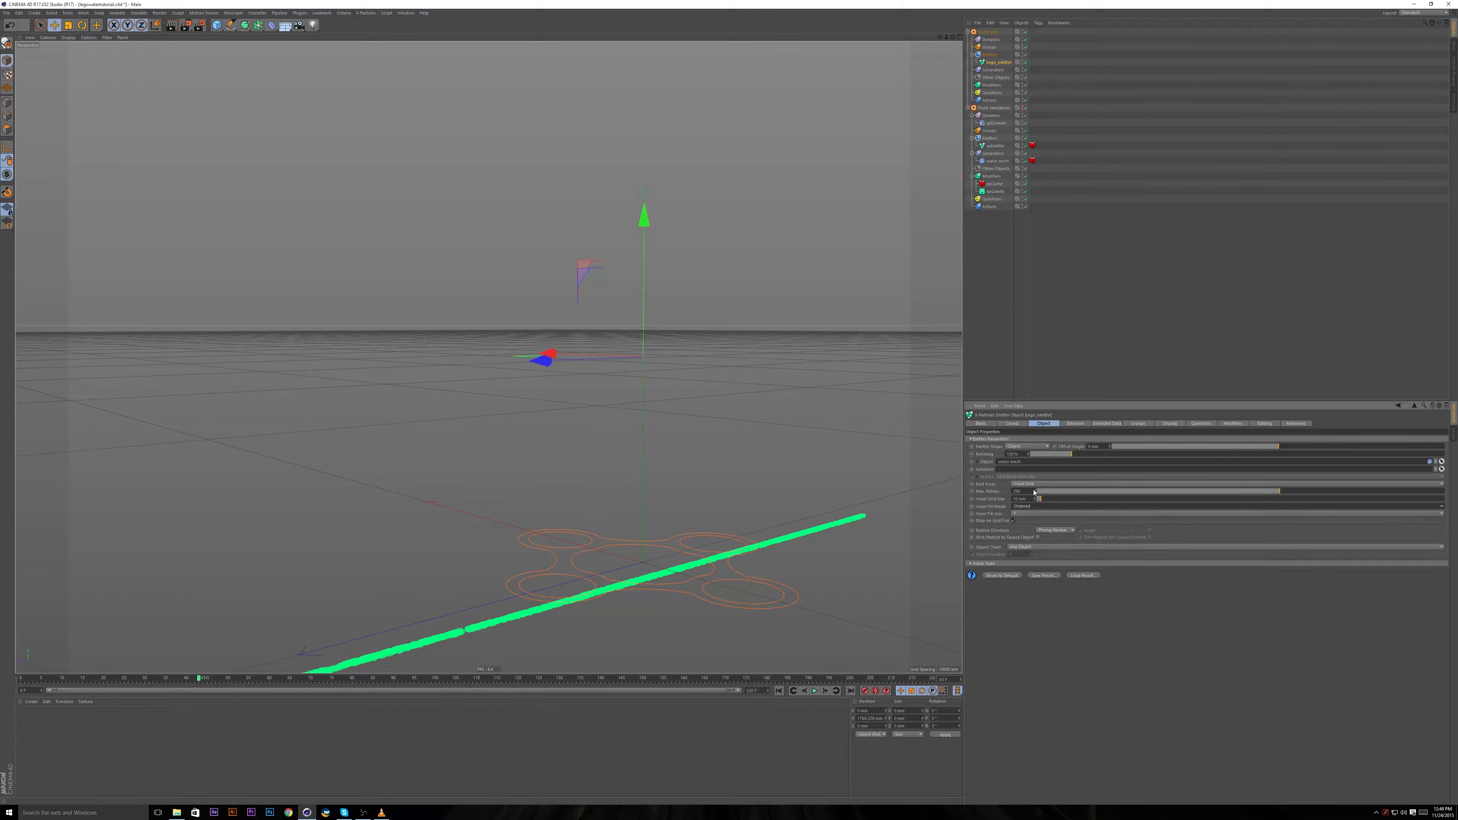
Try a lower max retries value on the emitter and replay the simulation from the start.
click(1102, 491)
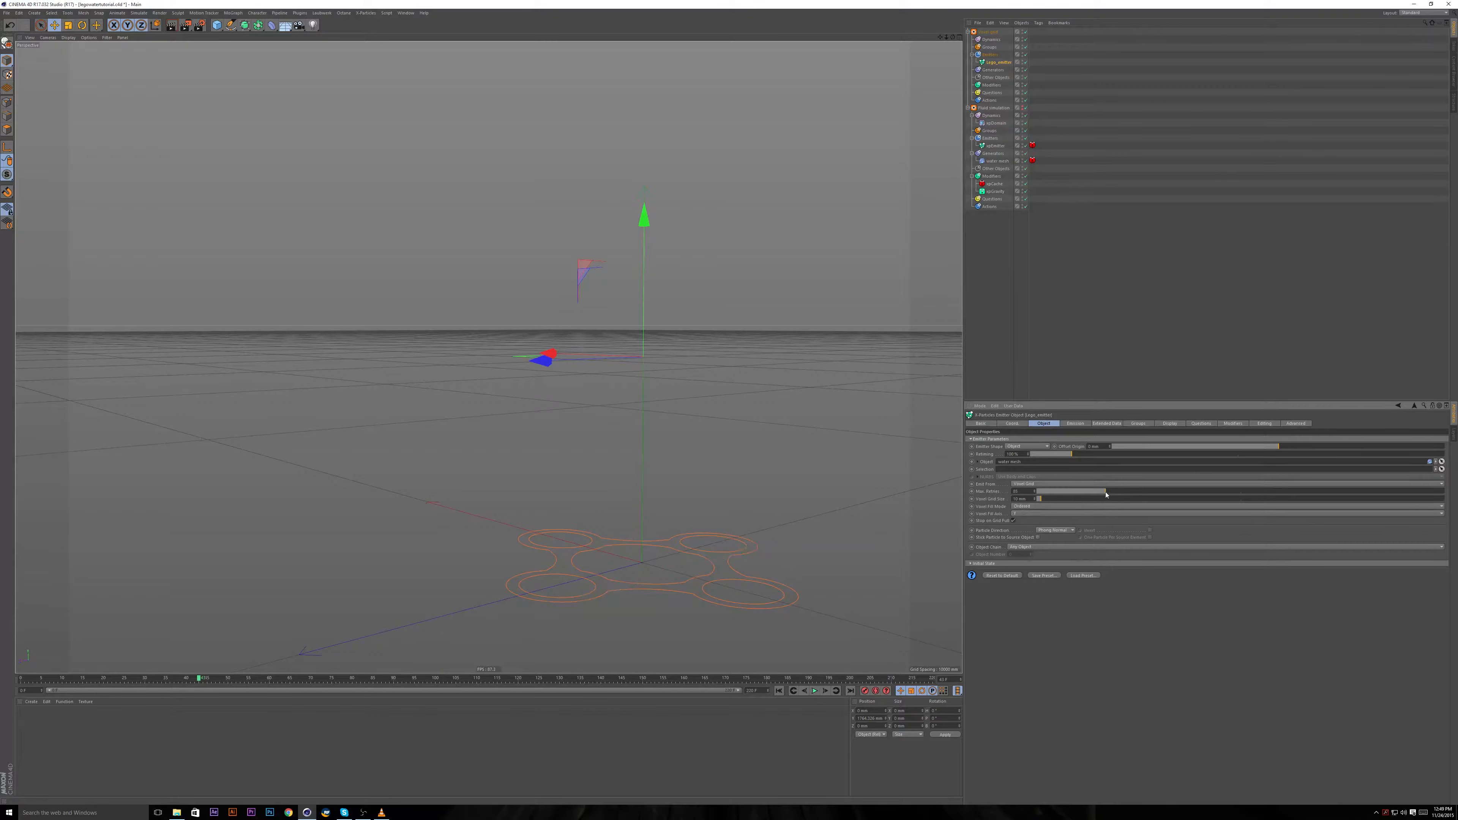
click(785, 694)
click(816, 692)
Try emitting from Object Volume, replay the simulation and set the emission source back to Voxel Grid.
click(1041, 486)
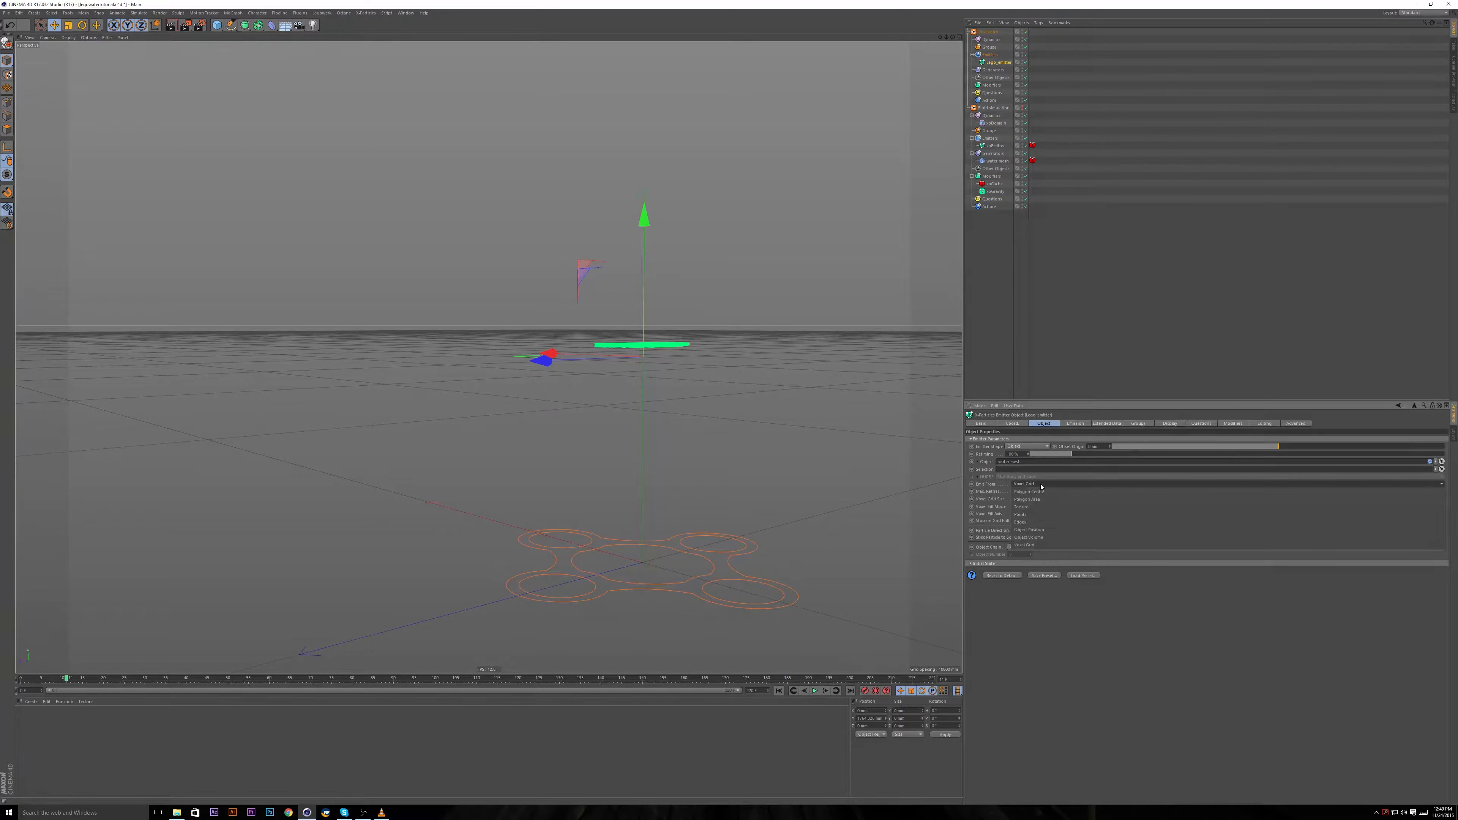
click(1032, 536)
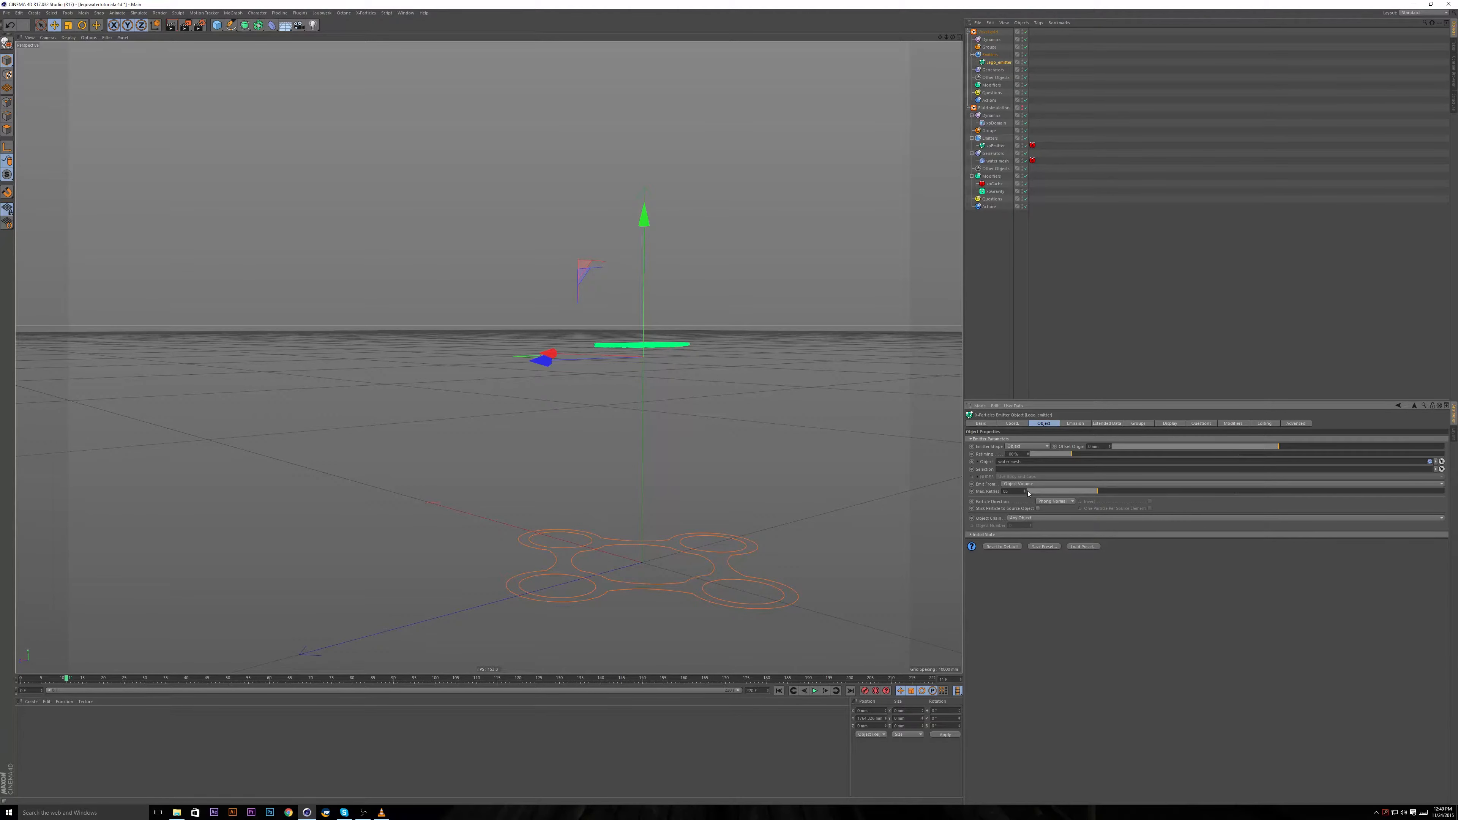
click(779, 690)
click(814, 690)
click(815, 692)
click(1033, 484)
click(1019, 544)
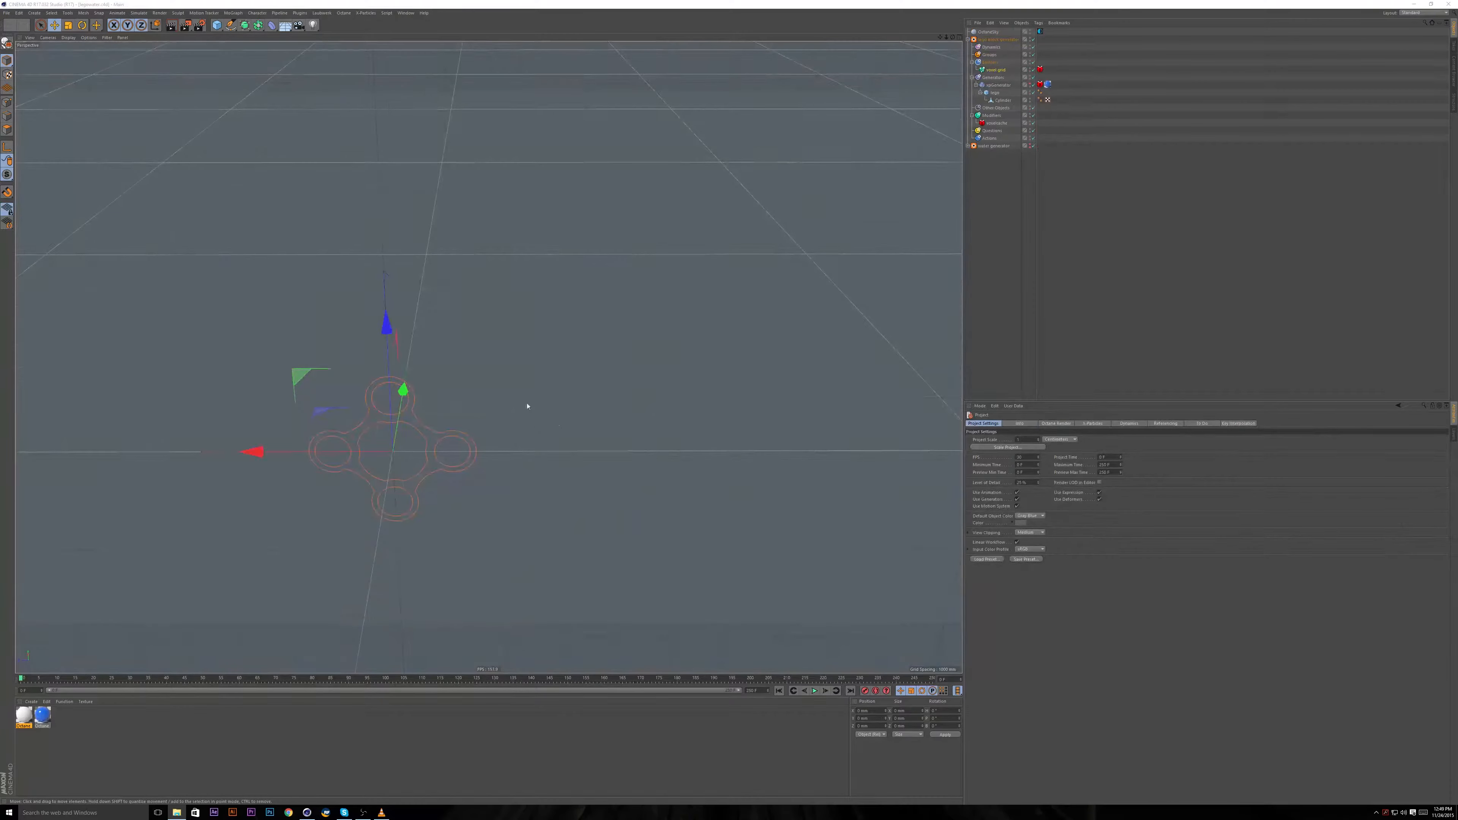
Examine the voxel-grid emitter's object settings in the finished Lego water scene and return to the tutorial scene.
alt+drag(526, 406, 48, 673)
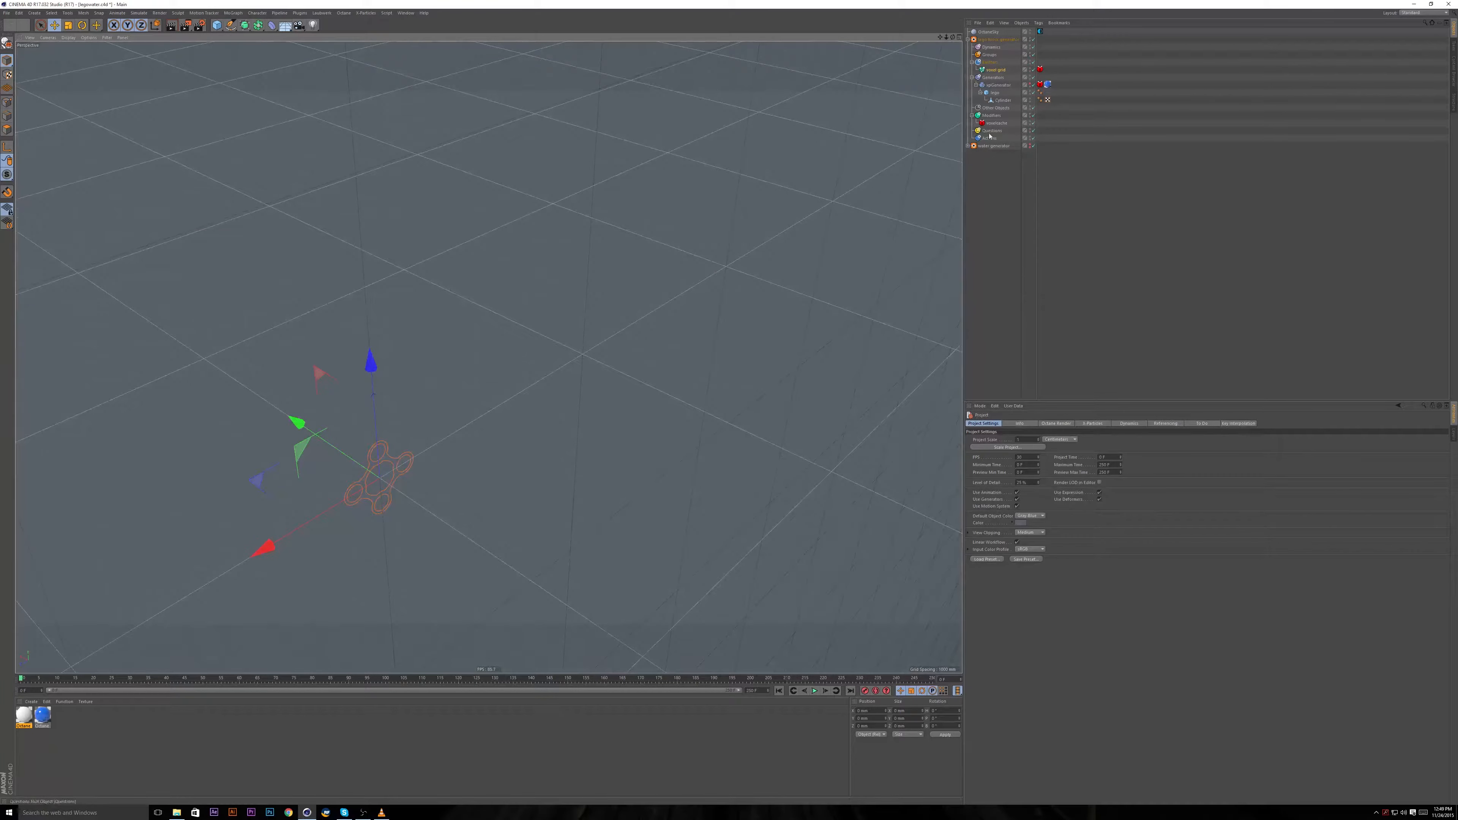
click(995, 69)
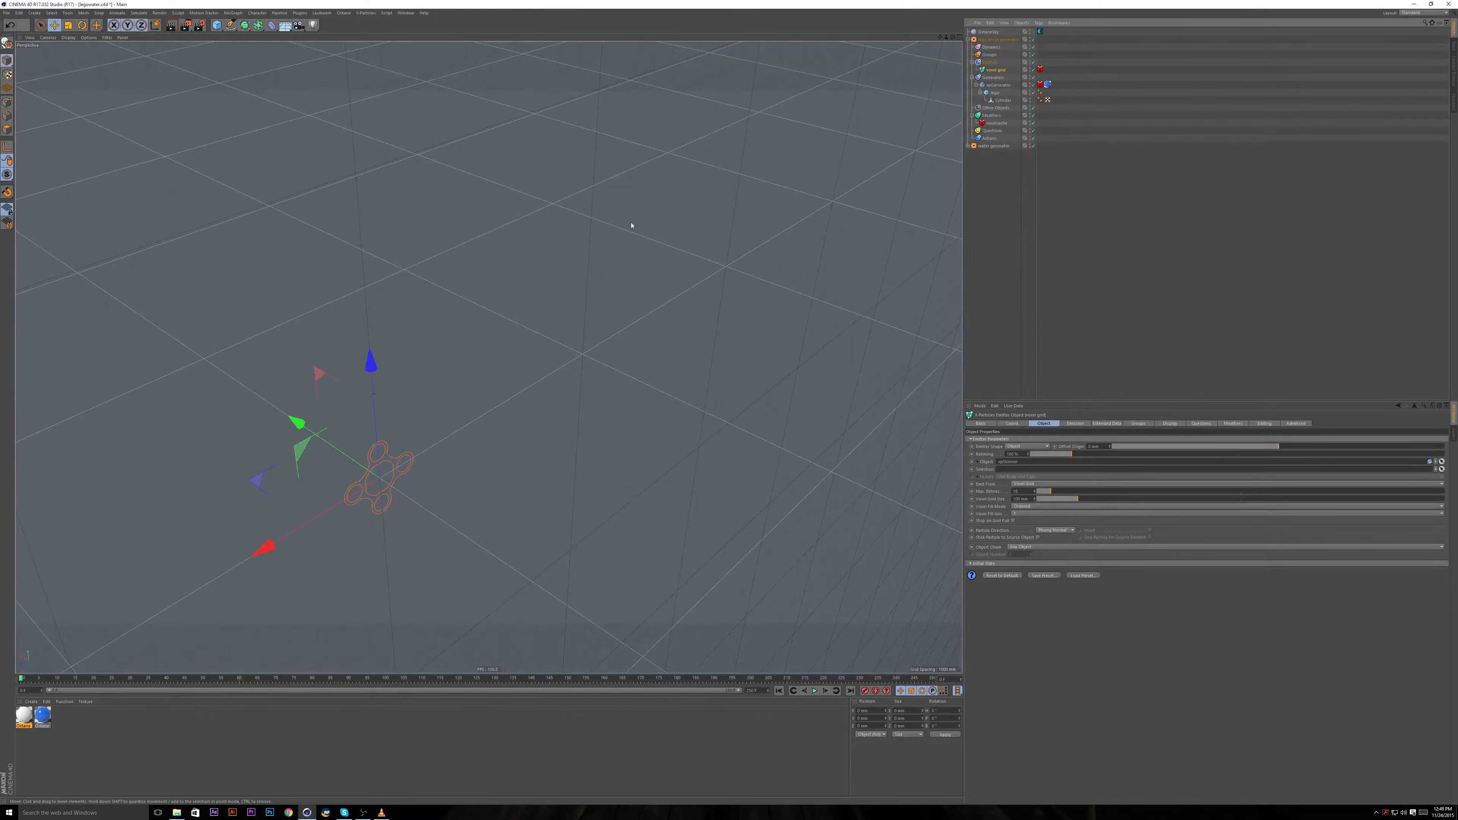
click(405, 12)
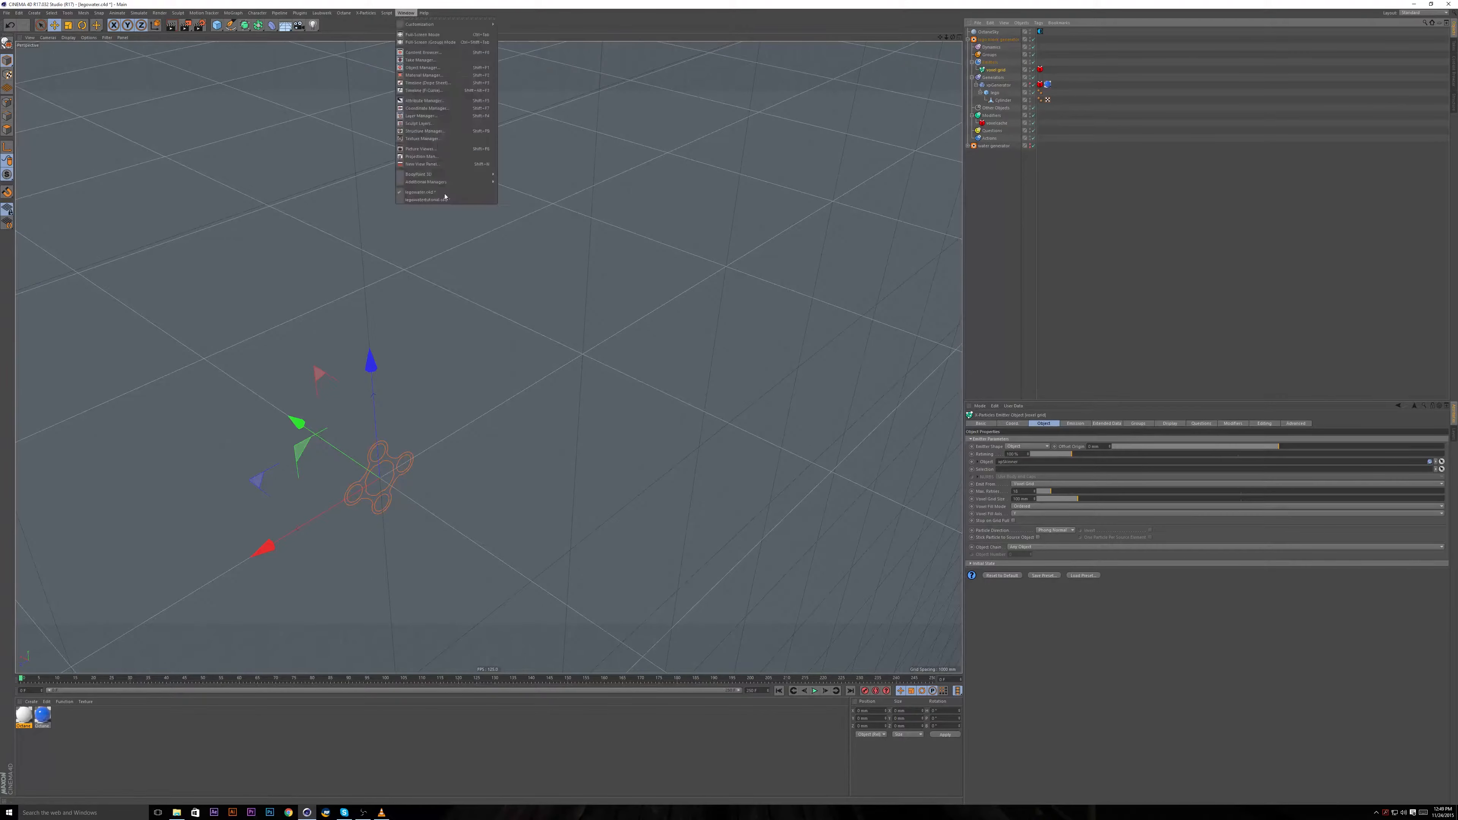
click(427, 205)
click(407, 14)
click(418, 199)
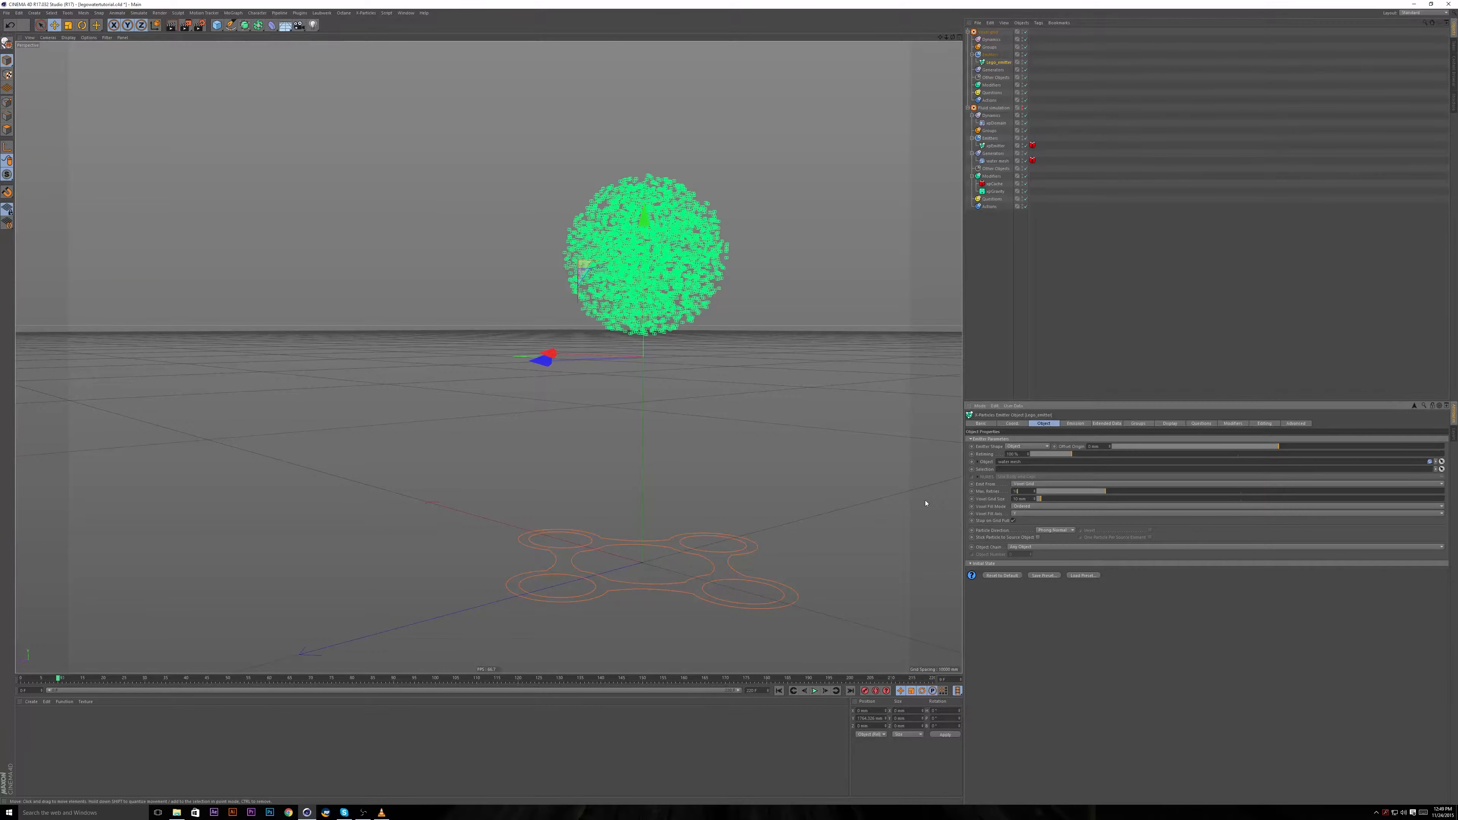
Match the emitter's max retries to the finished scene, set the voxel grid size to 100 mm and replay the simulation.
text(8)
key(Return)
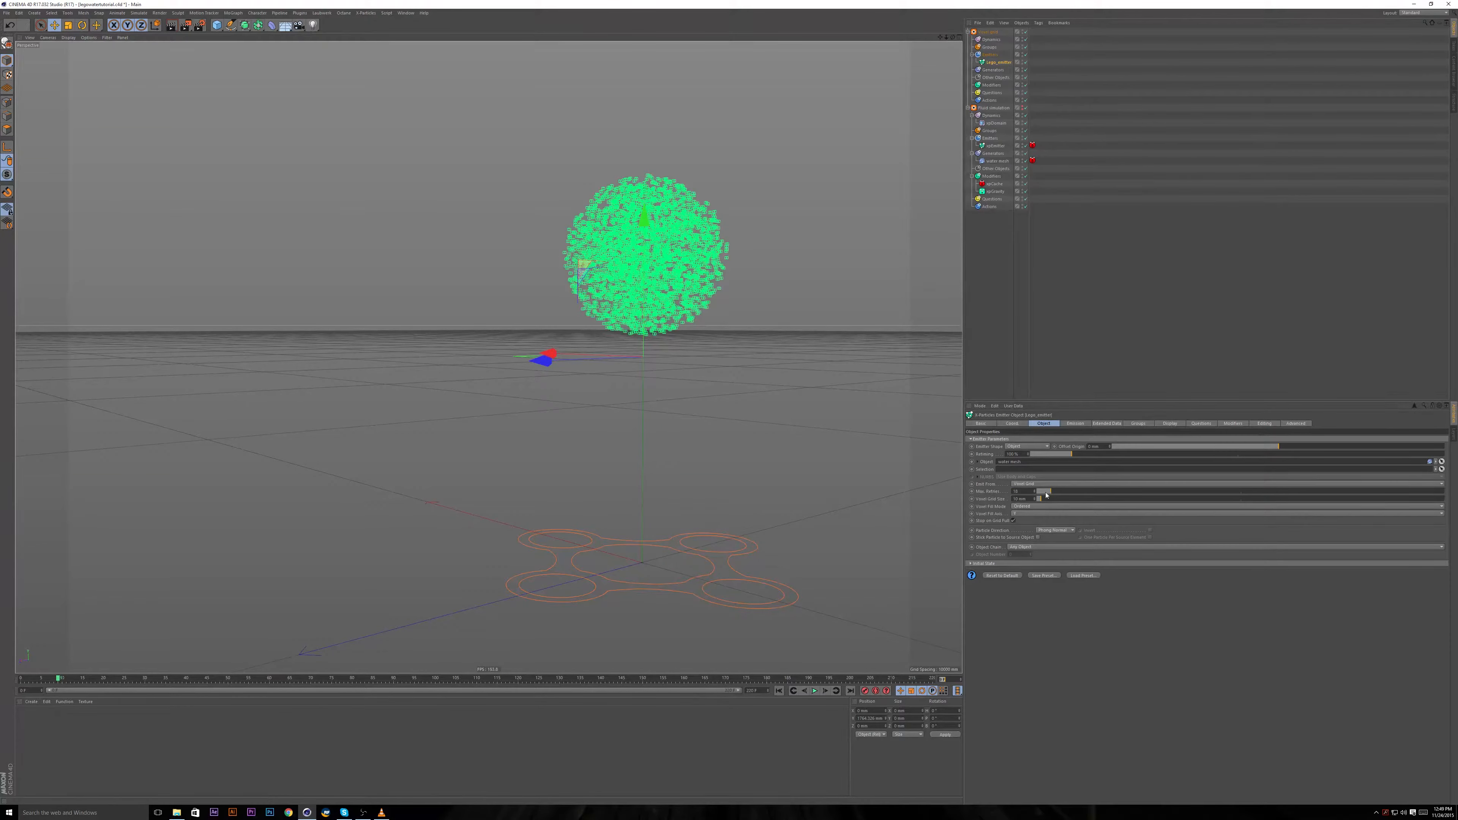
drag(1031, 499, 956, 500)
text(100)
key(Return)
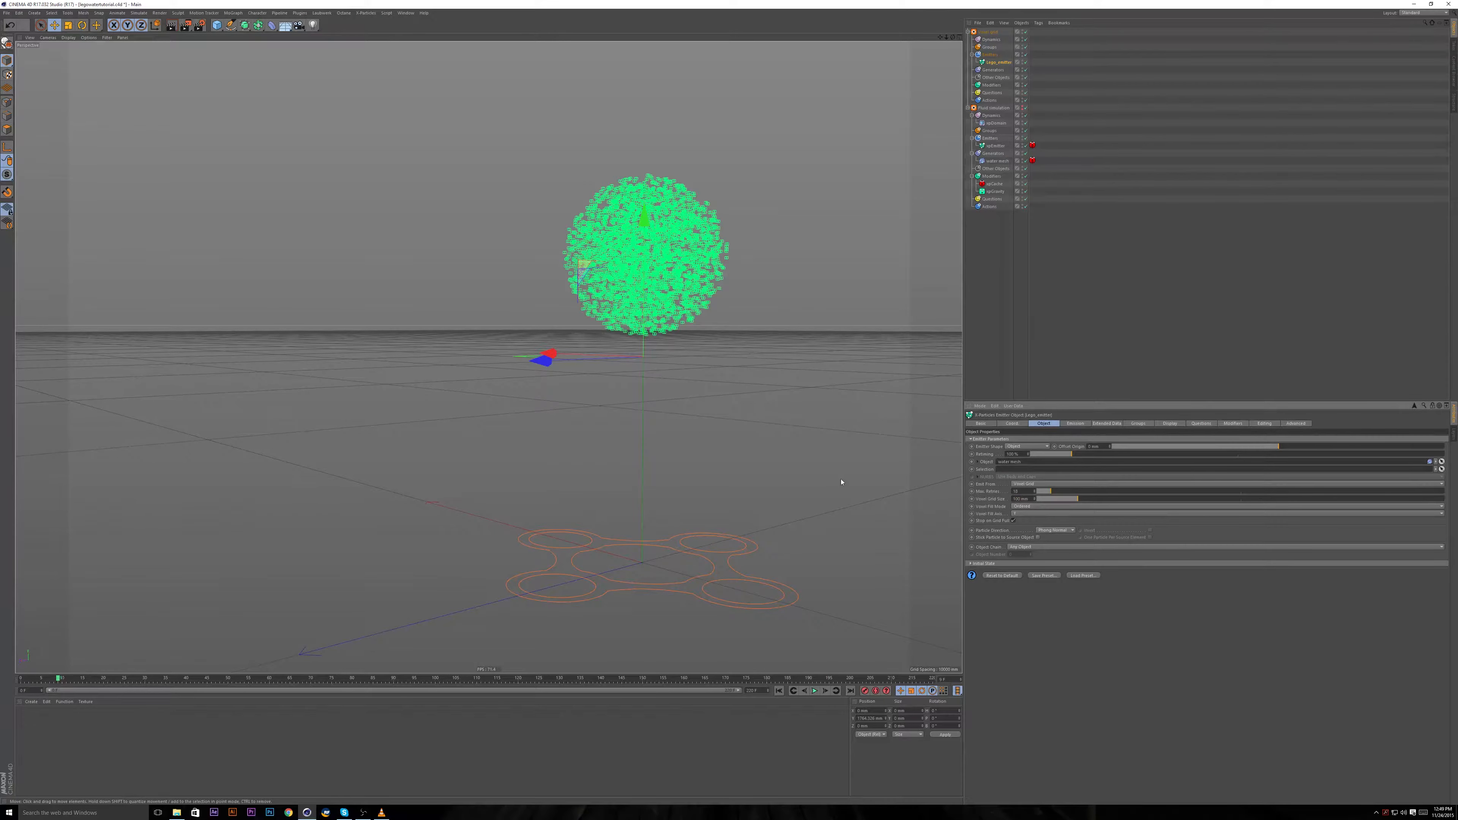
click(779, 690)
click(814, 691)
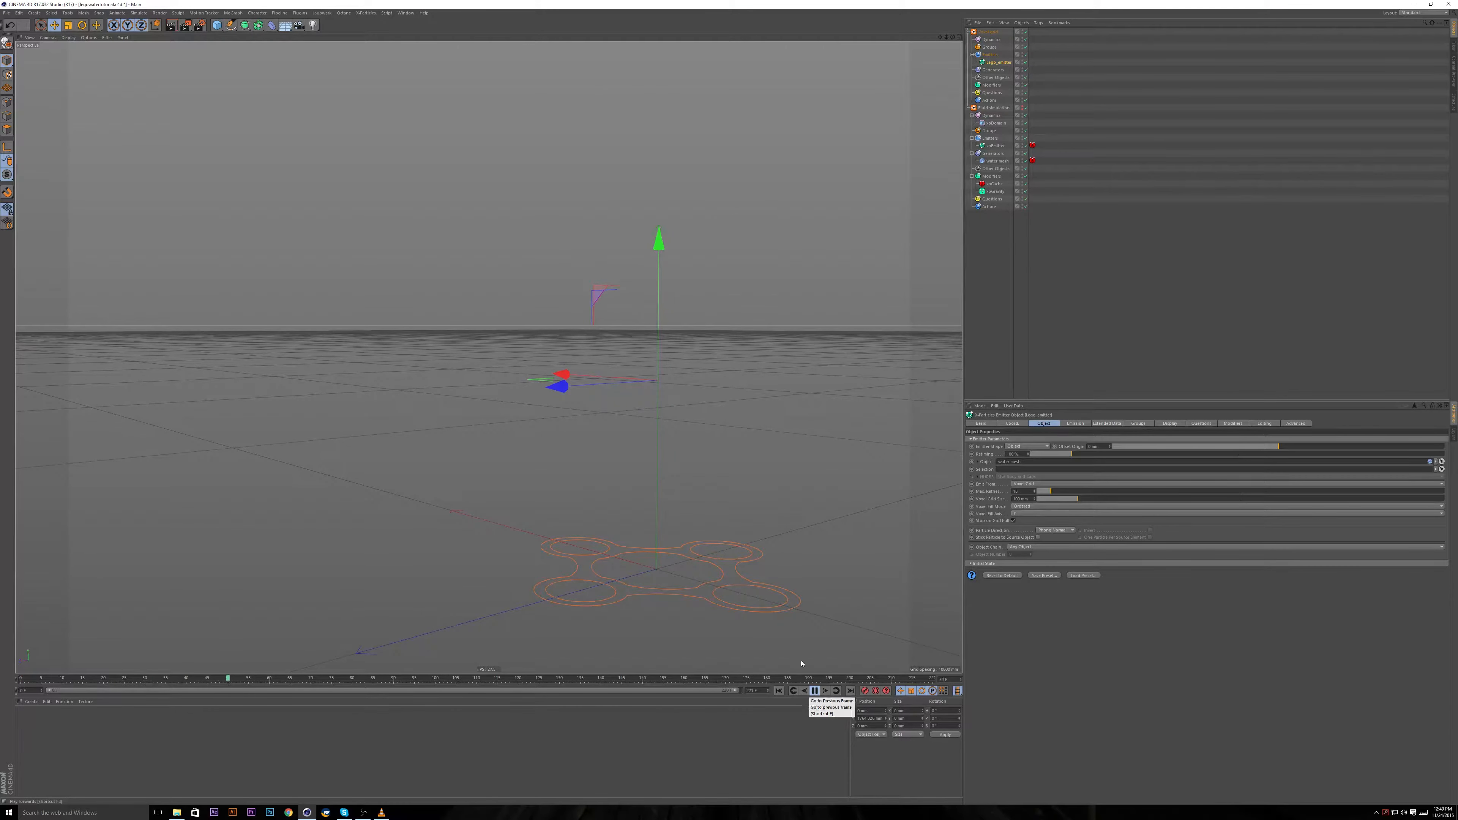
alt+drag(760, 495, 819, 523)
click(815, 691)
Replay the simulation from the start once more and enable Stop on Grid Full for the emitter.
click(779, 691)
click(815, 692)
click(815, 692)
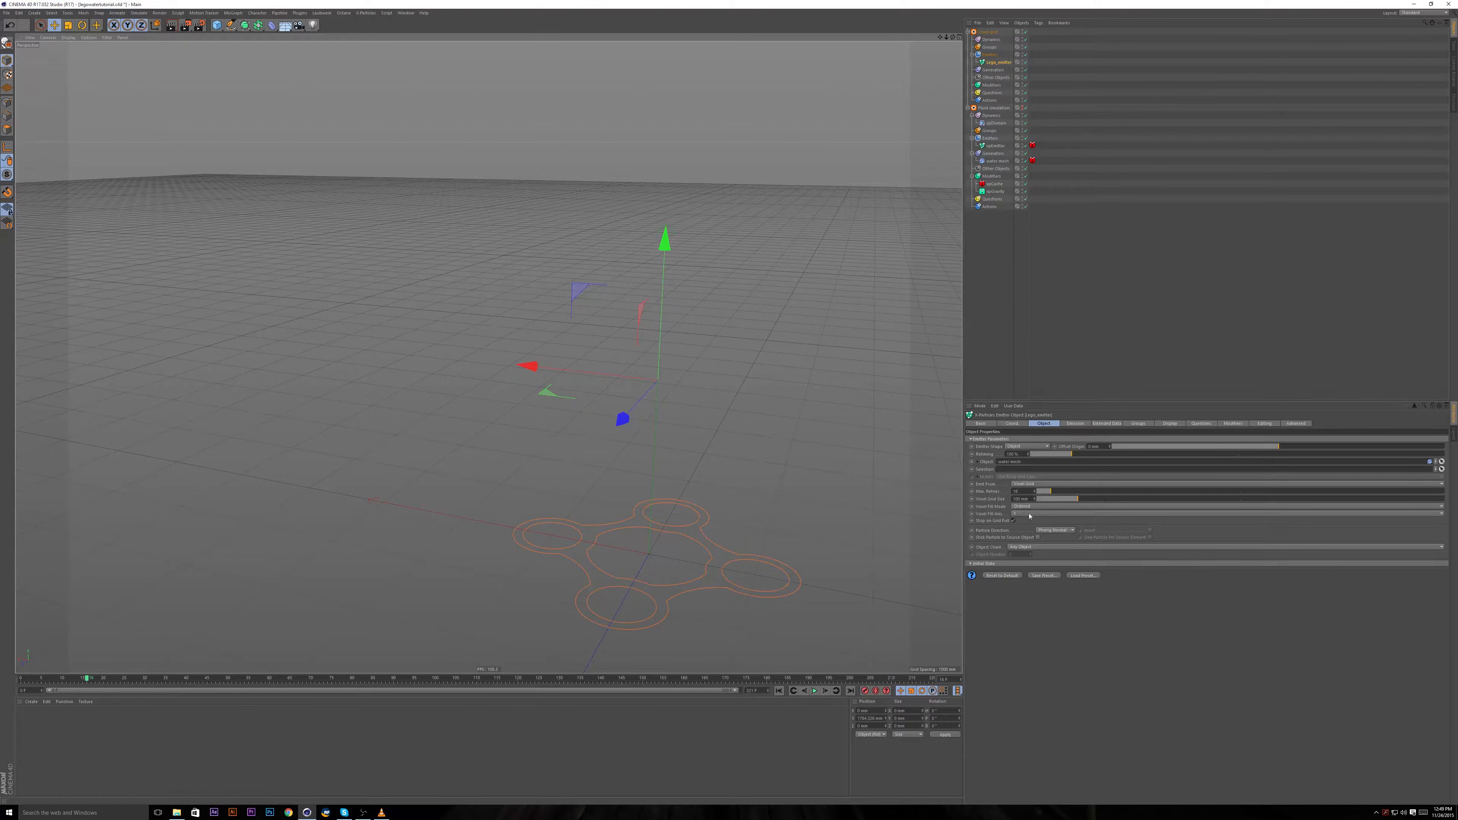
click(1012, 520)
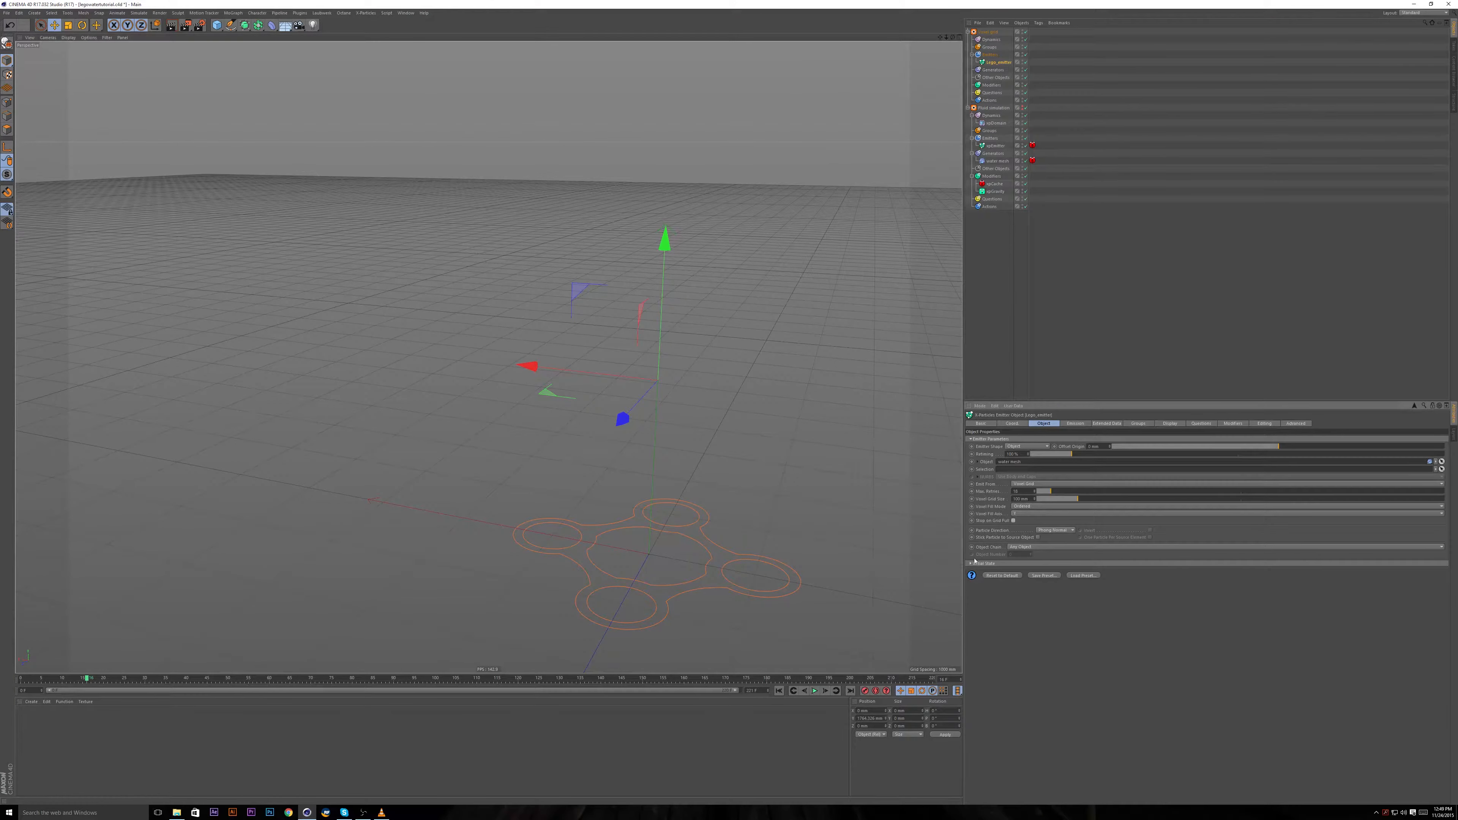
Replay the simulation from the start and inspect the voxel-grid particles from several angles with Stop on Grid Full enabled.
click(779, 691)
click(813, 691)
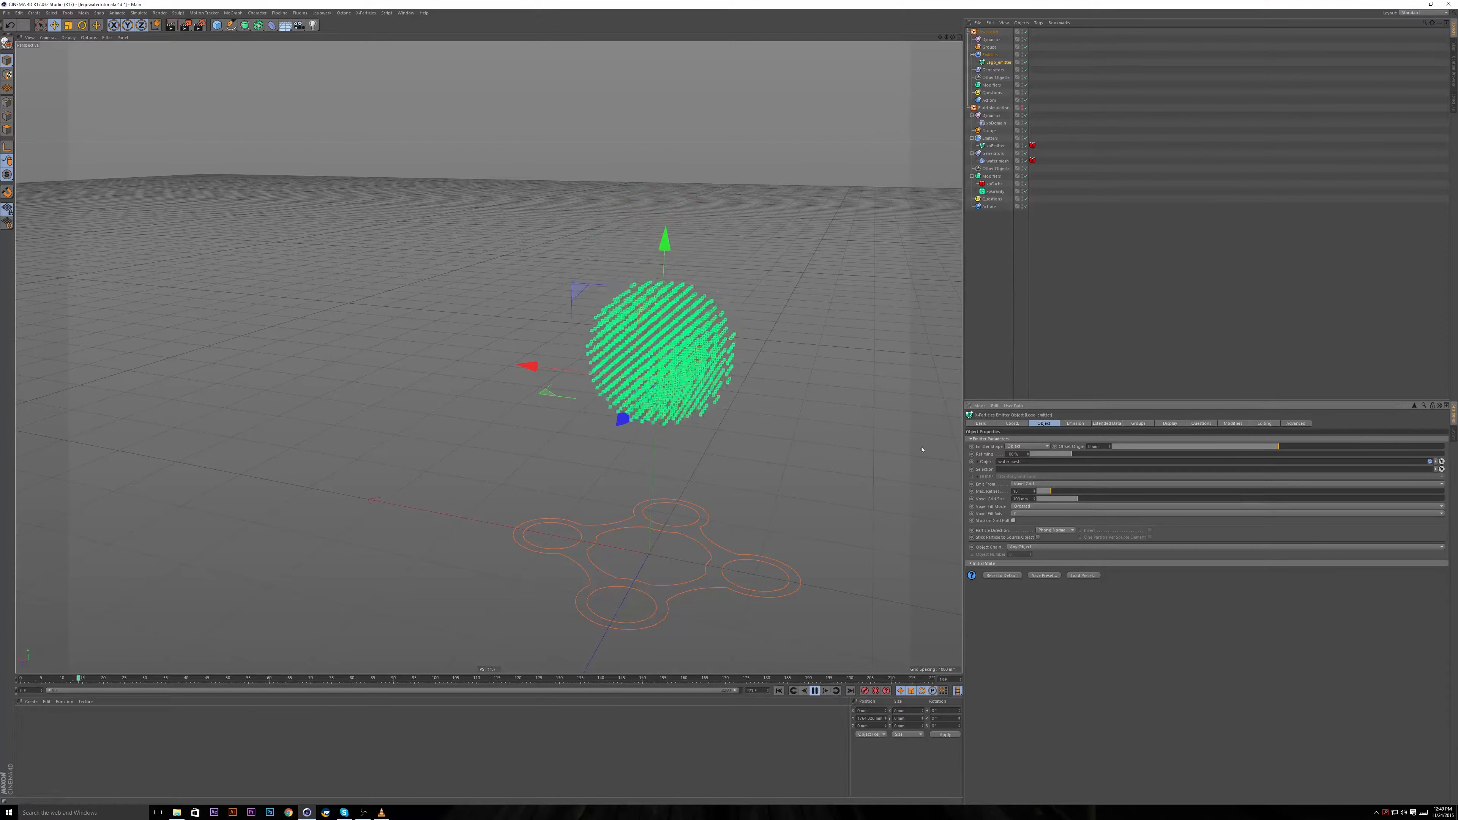
scroll(843, 380, down, 1)
alt+drag(844, 379, 706, 473)
alt+middle_drag(706, 473, 696, 438)
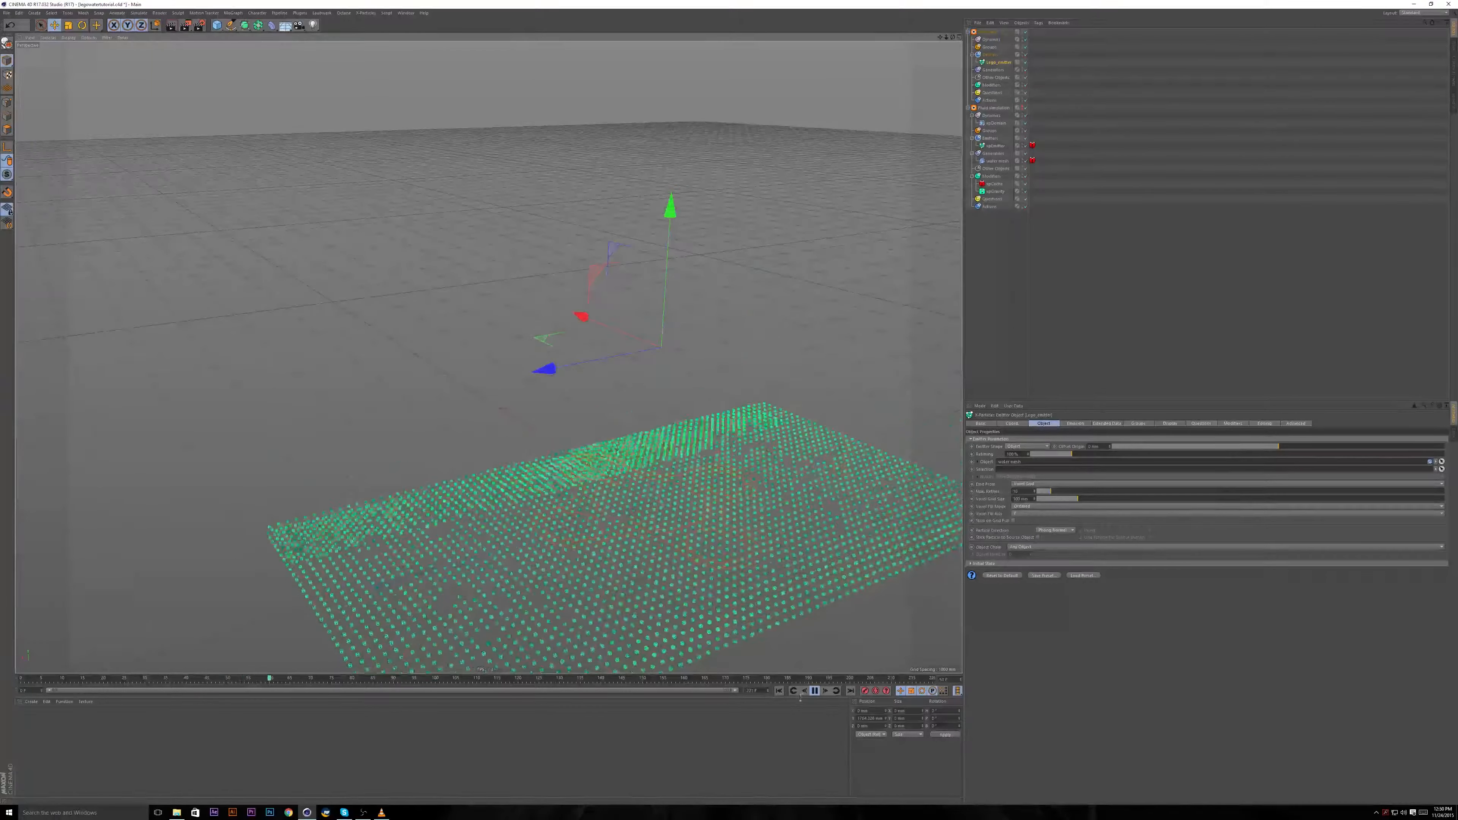
click(818, 691)
alt+drag(812, 542, 621, 514)
Check the emitter's emission settings and replay the opening frames to inspect the particle sphere.
click(1074, 423)
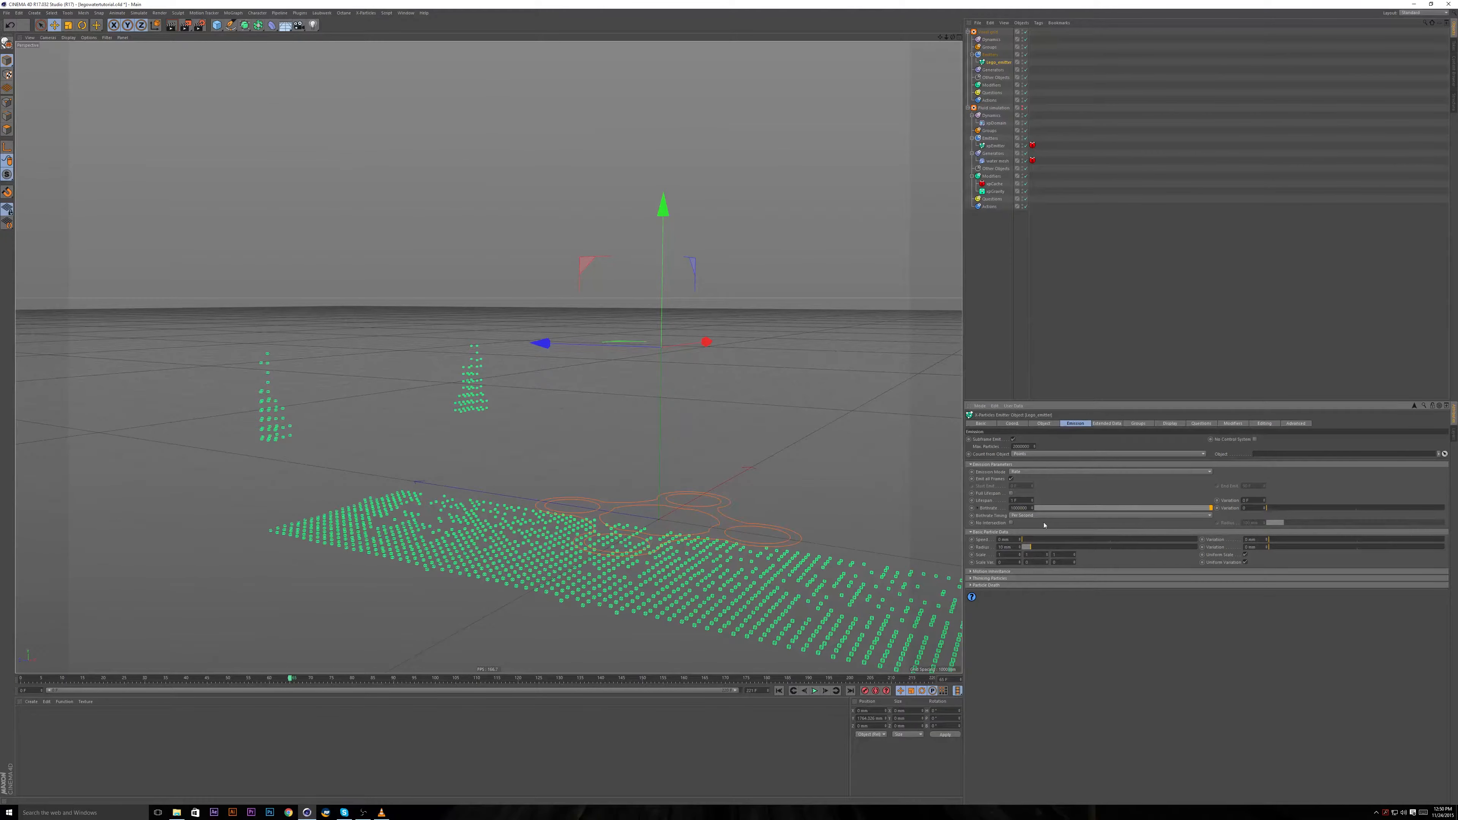
click(779, 690)
click(814, 691)
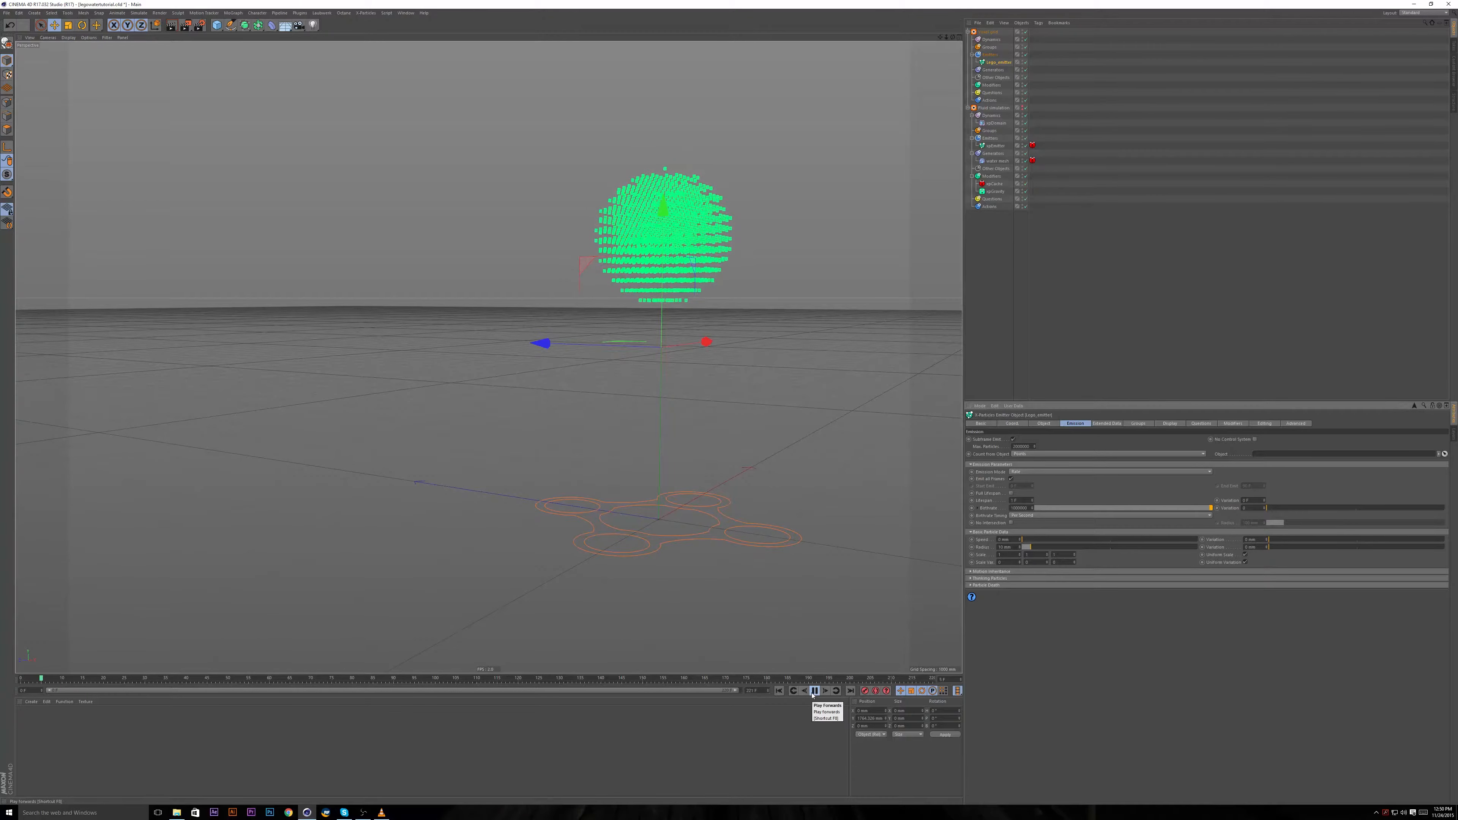
click(814, 691)
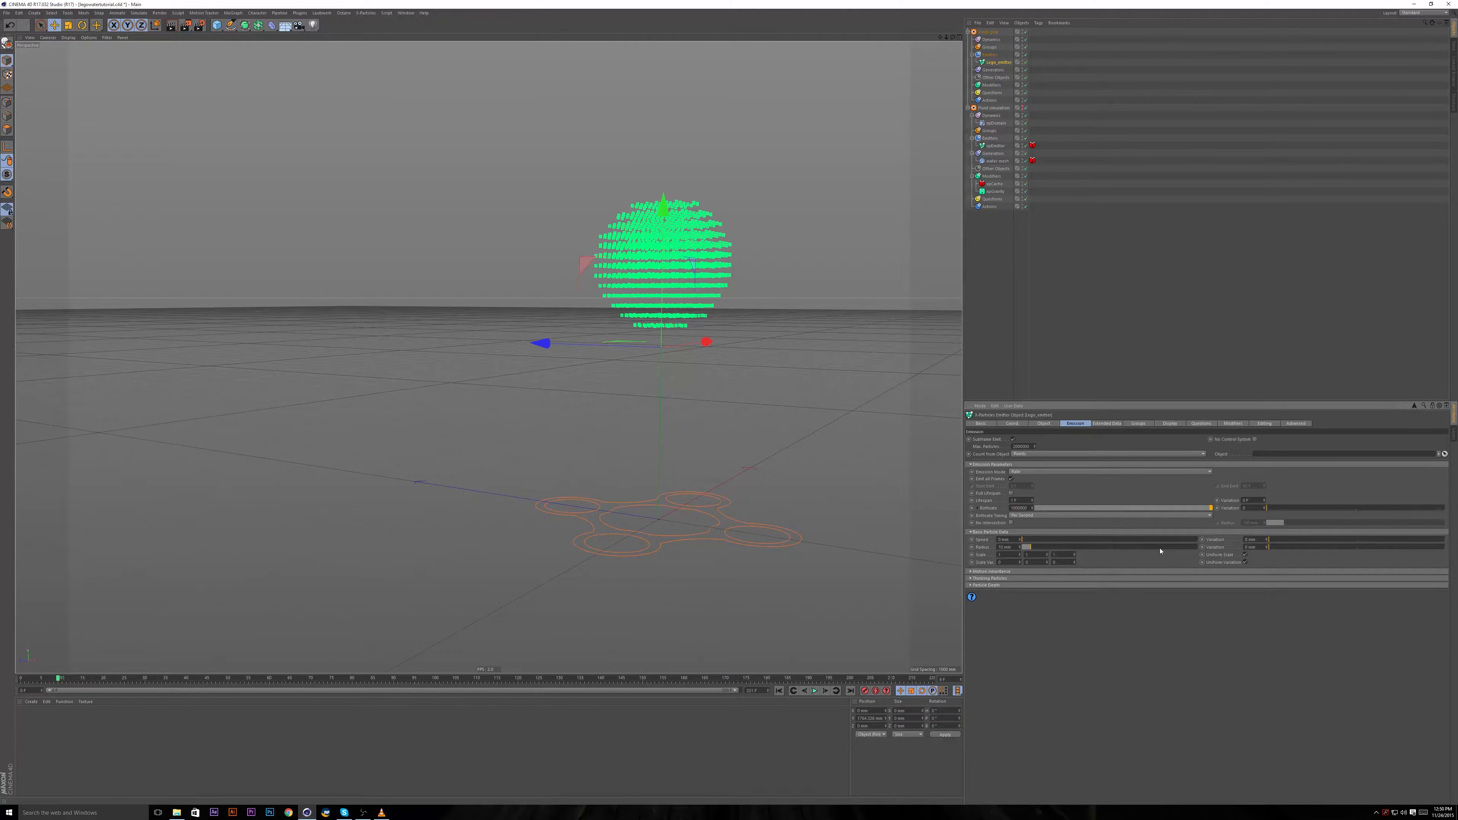
alt+drag(739, 374, 746, 477)
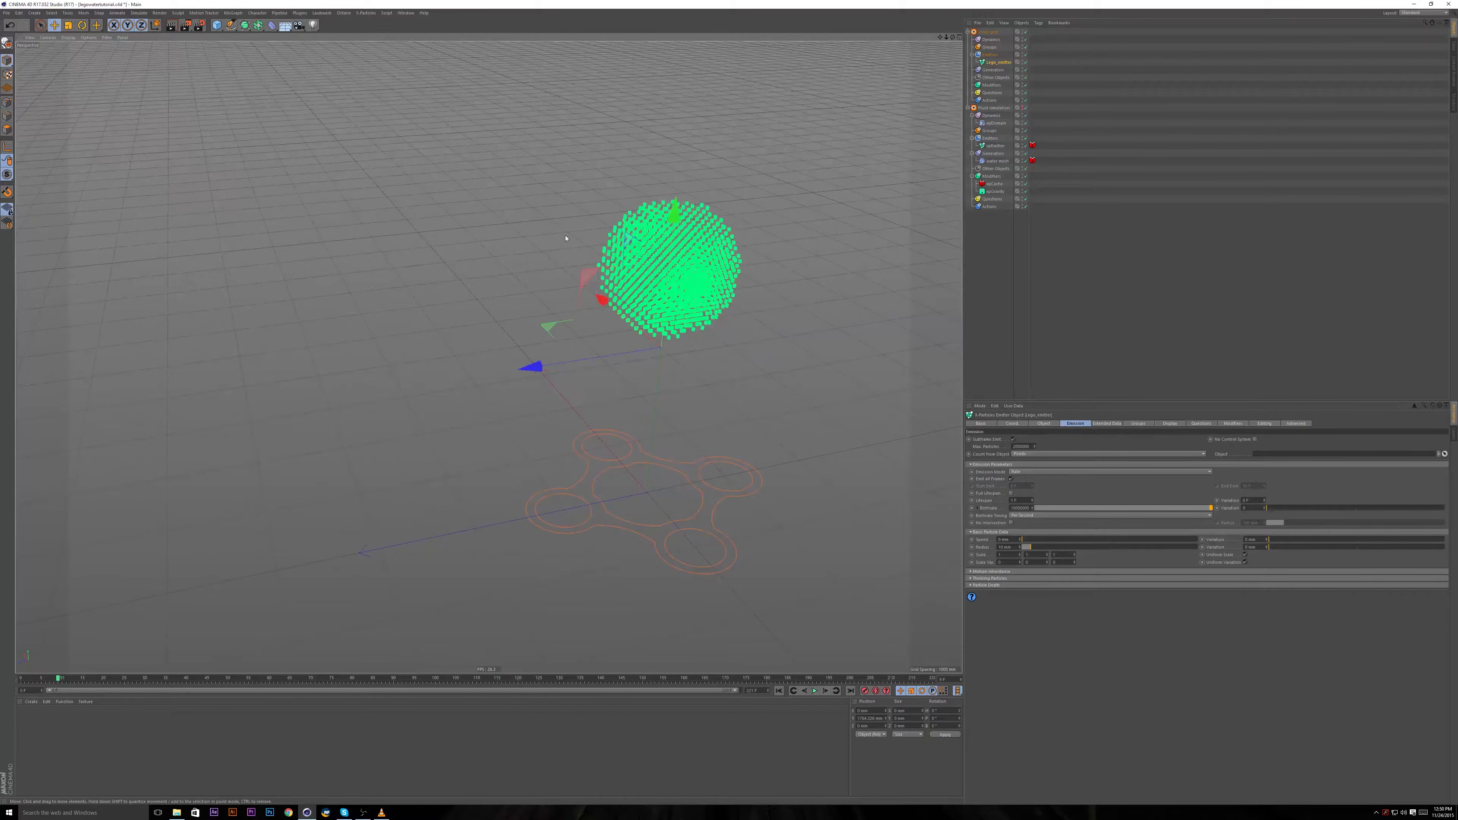
Add an X-Particles Cache object and place it in the Lego system's Emitters group, above the Lego emitter.
key(shift+c)
text(psr)
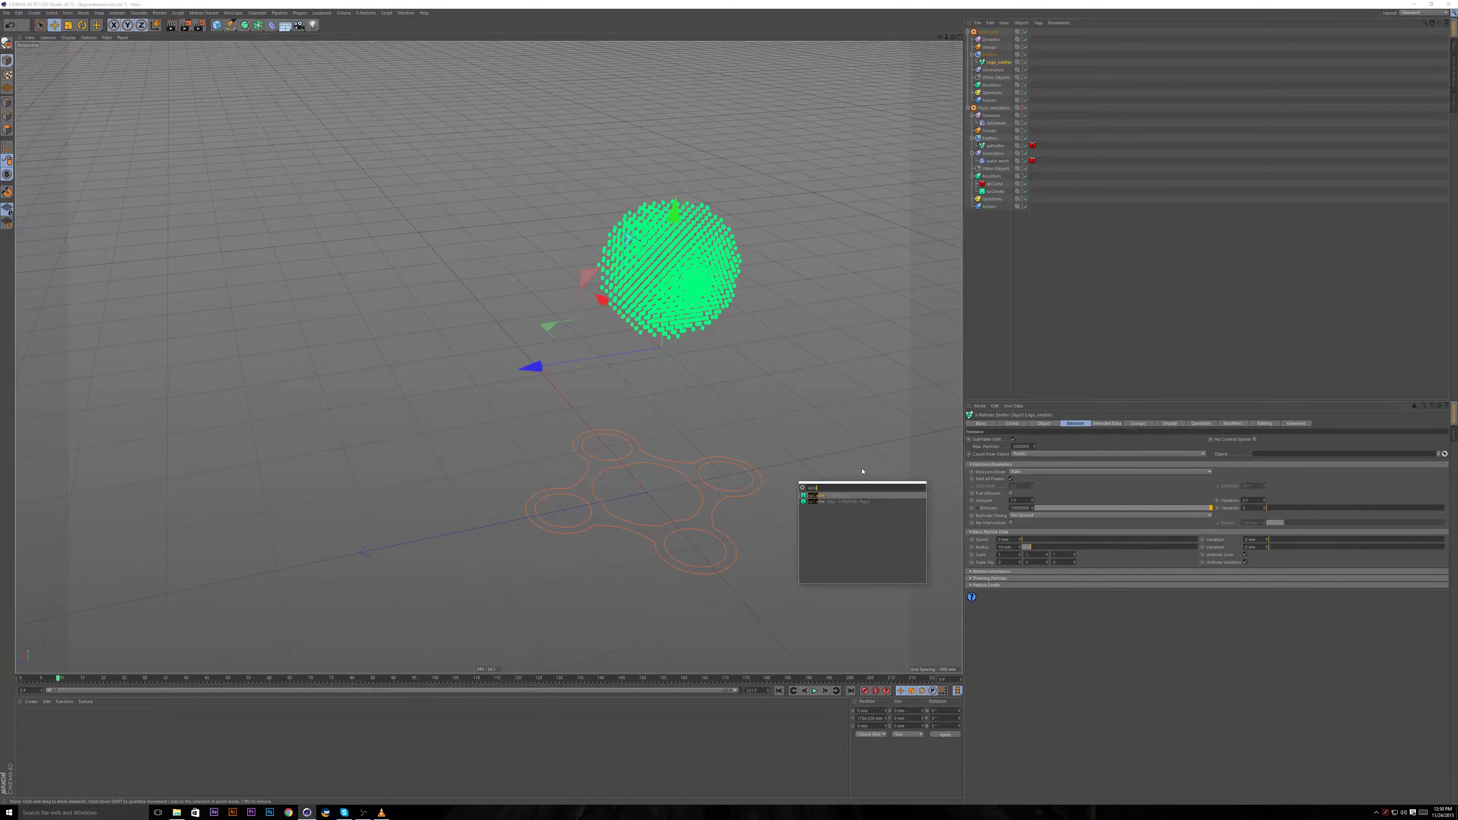
key(Return)
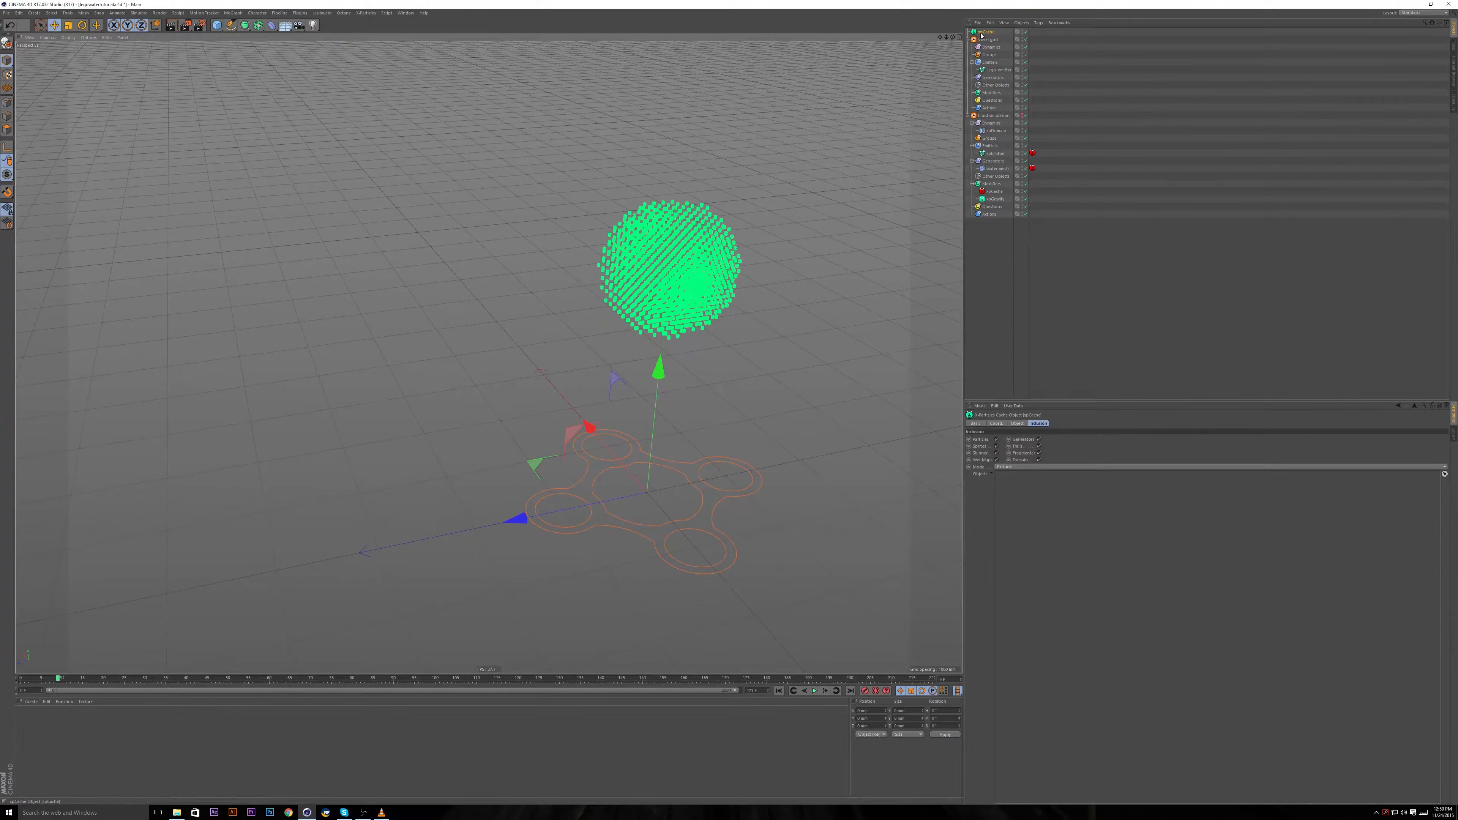
drag(985, 33, 998, 65)
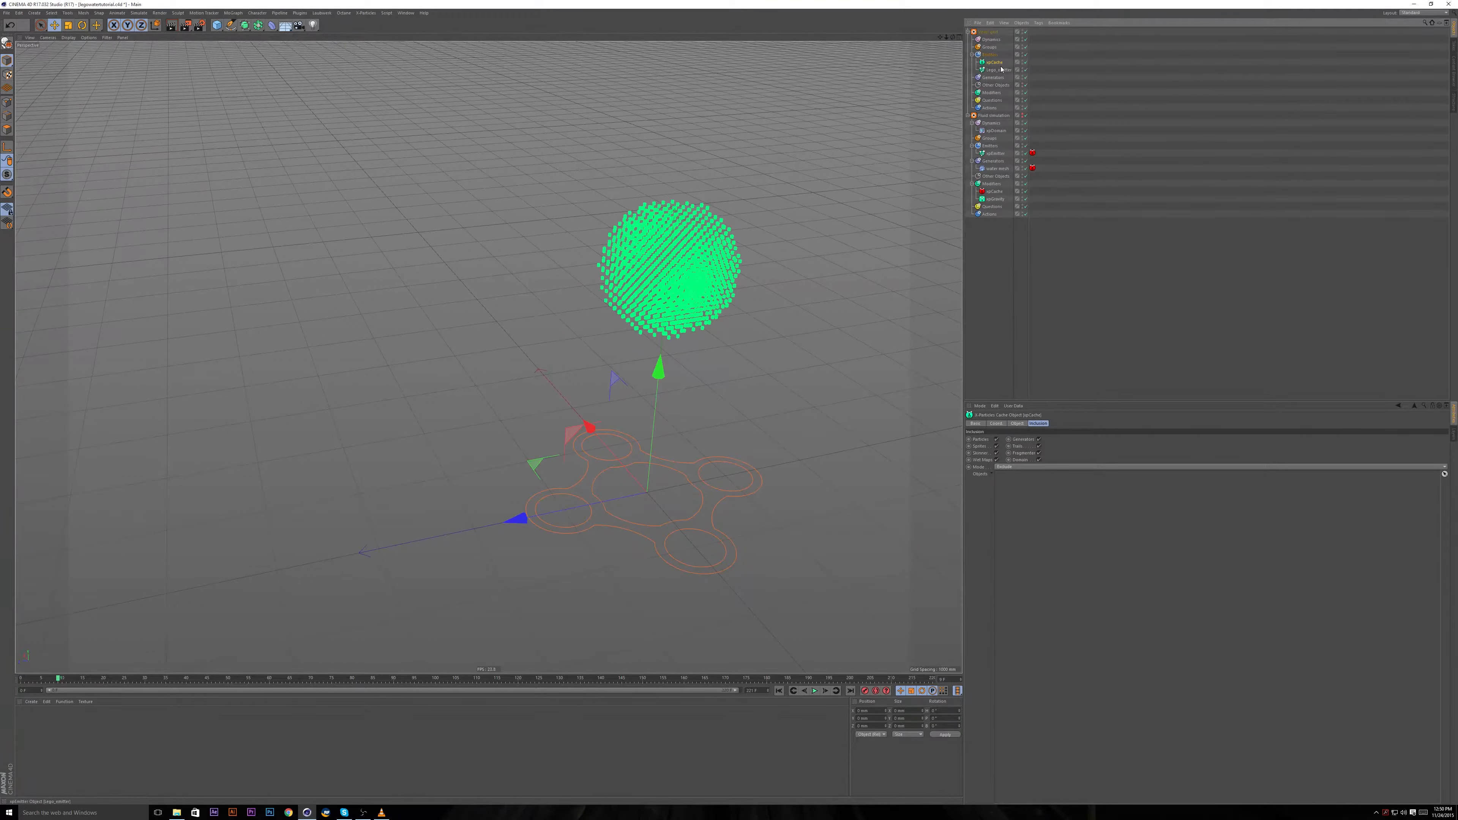
Set the new cache's mode to Include and add the Lego emitter to its object list.
click(1012, 466)
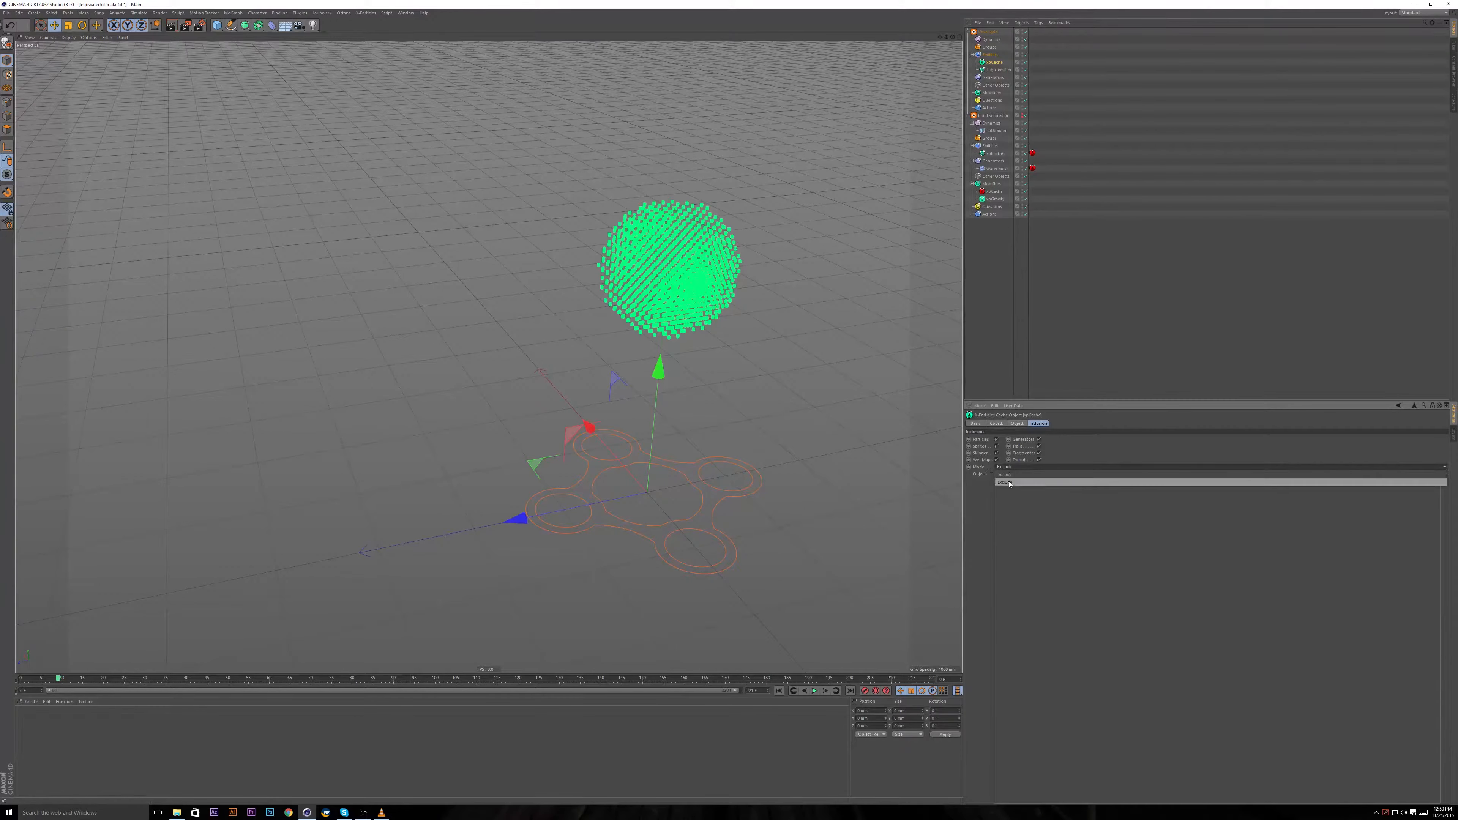
click(1013, 470)
drag(999, 70, 1019, 479)
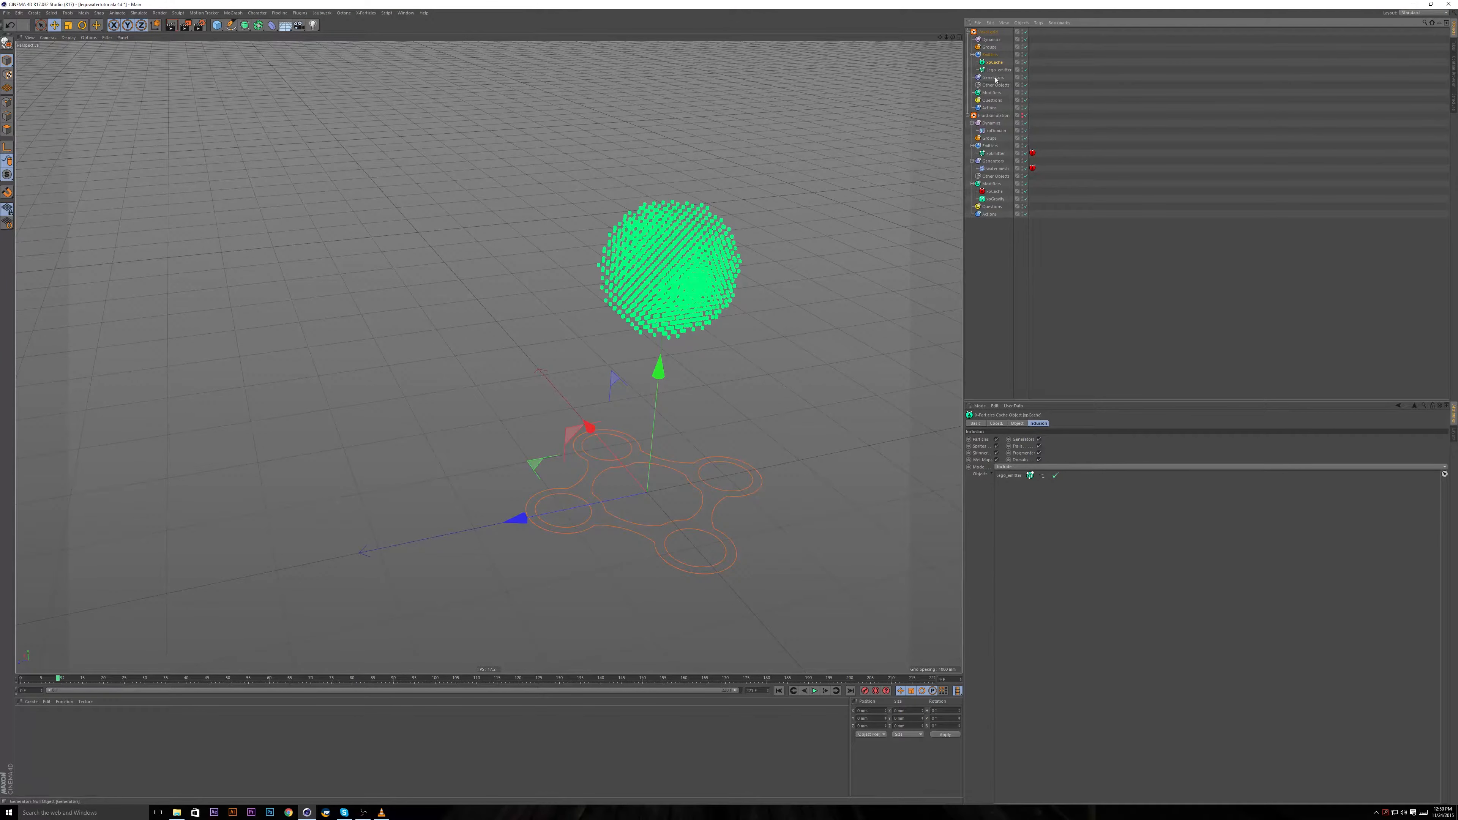
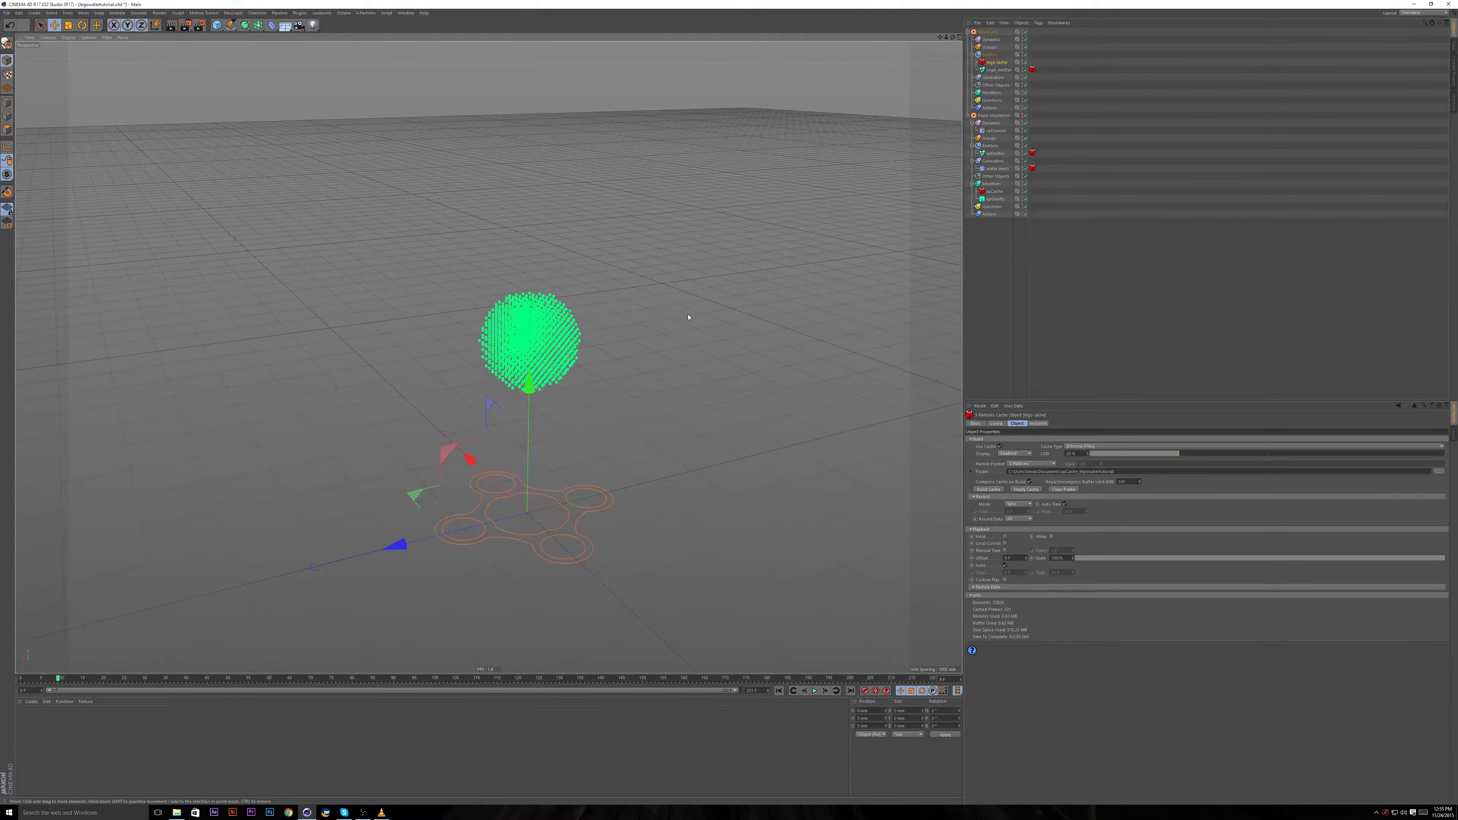
Scrub the cached particles back to the opening frames and save the scene.
drag(59, 678, 24, 603)
alt+drag(599, 370, 529, 307)
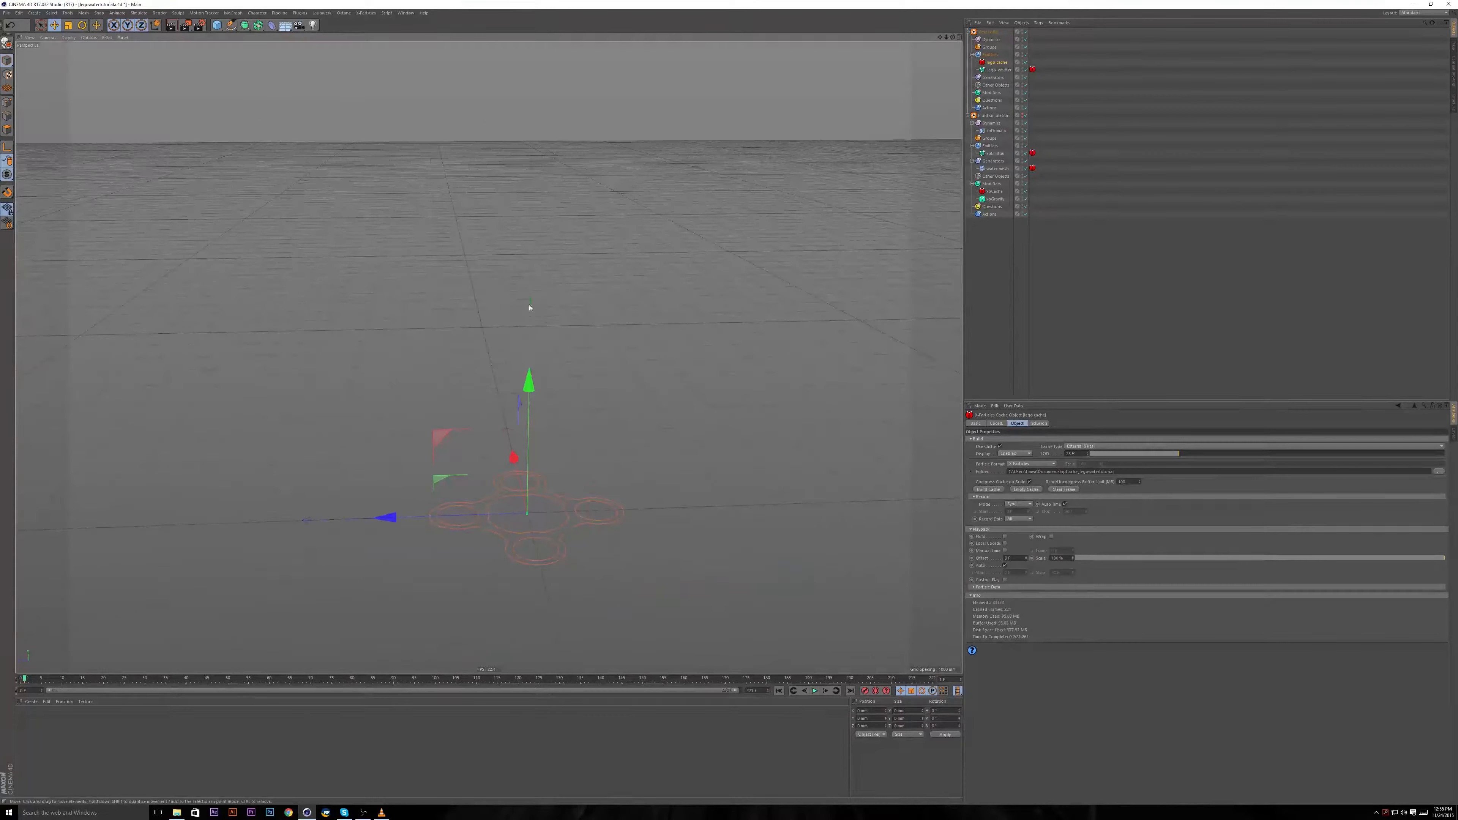
key(ctrl+s)
mouse_move(25, 677)
mouse_down()
mouse_move(44, 678)
mouse_move(23, 678)
mouse_up()
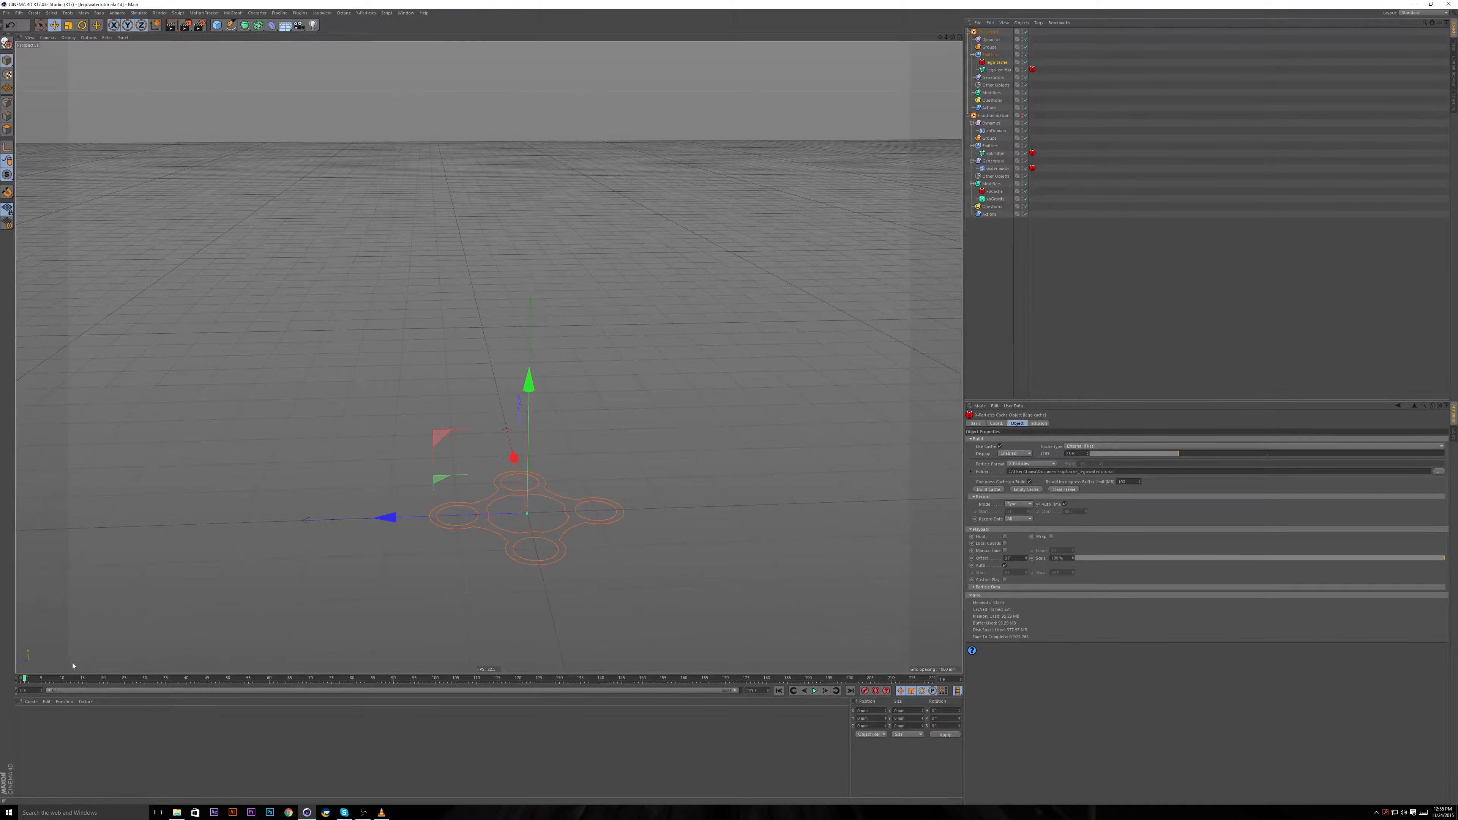
Check the start of the finished Lego water video in VLC media player and return to the Cinema 4D scene.
mouse_move(522, 516)
alt+right_down()
mouse_move(537, 516)
mouse_move(522, 491)
alt+right_up()
alt+drag(522, 491, 537, 479)
click(381, 812)
click(430, 530)
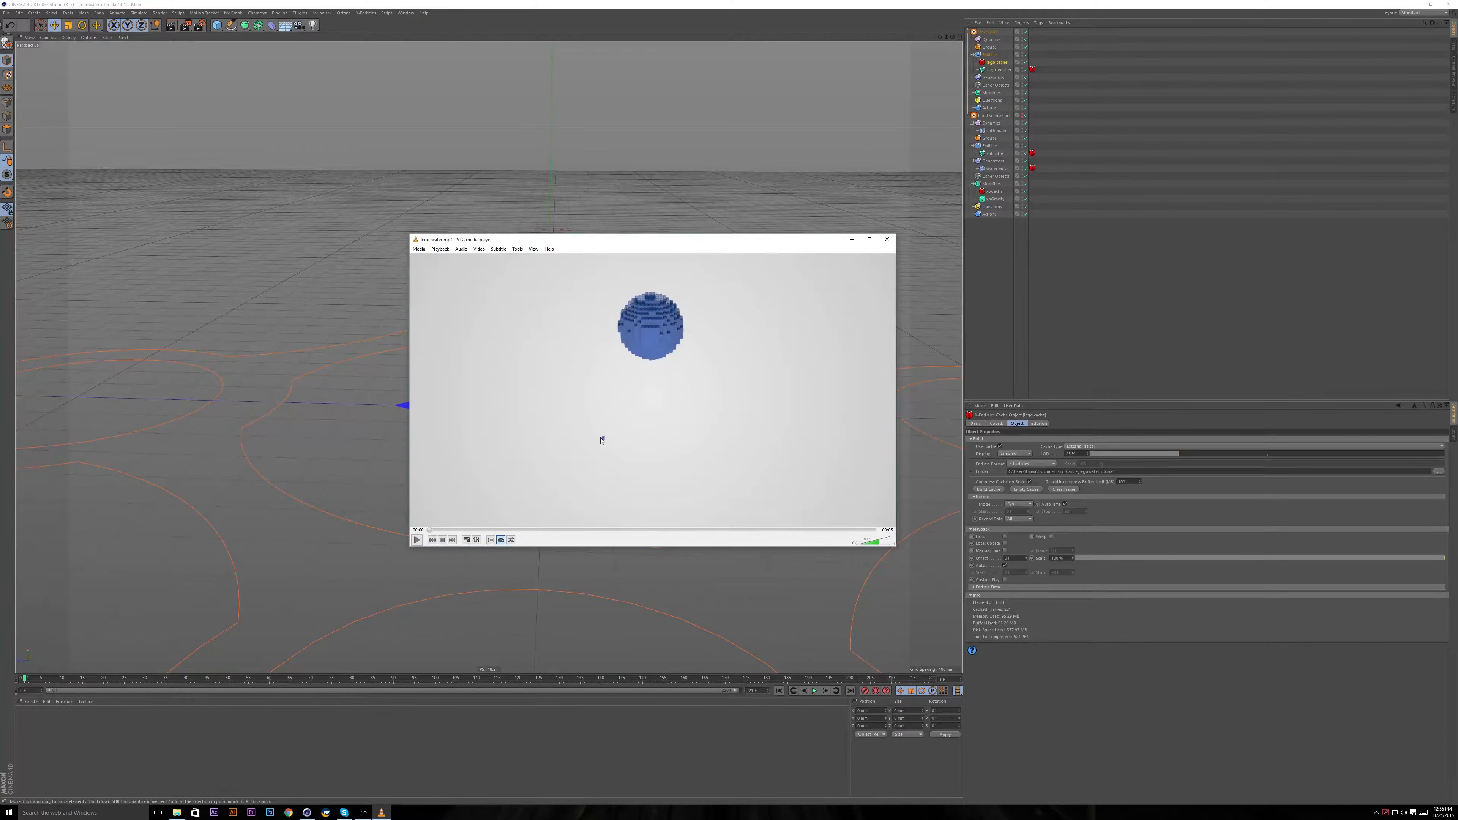
click(550, 181)
Examine the stray particles at the scene origin on the opening frame from several angles.
scroll(539, 262, down, 5)
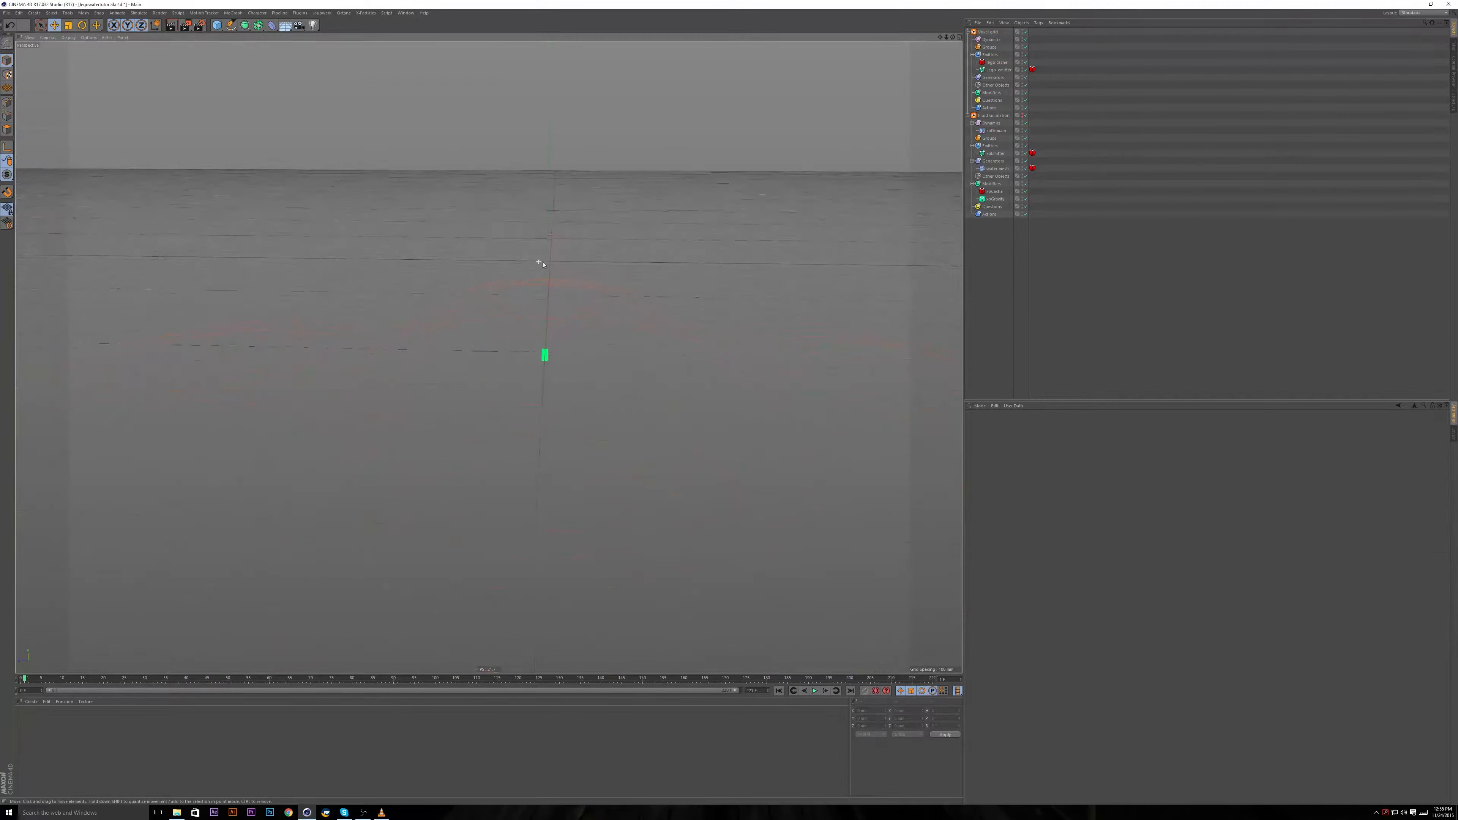
alt+drag(631, 343, 634, 361)
alt+drag(519, 336, 517, 338)
alt+middle_drag(517, 338, 481, 386)
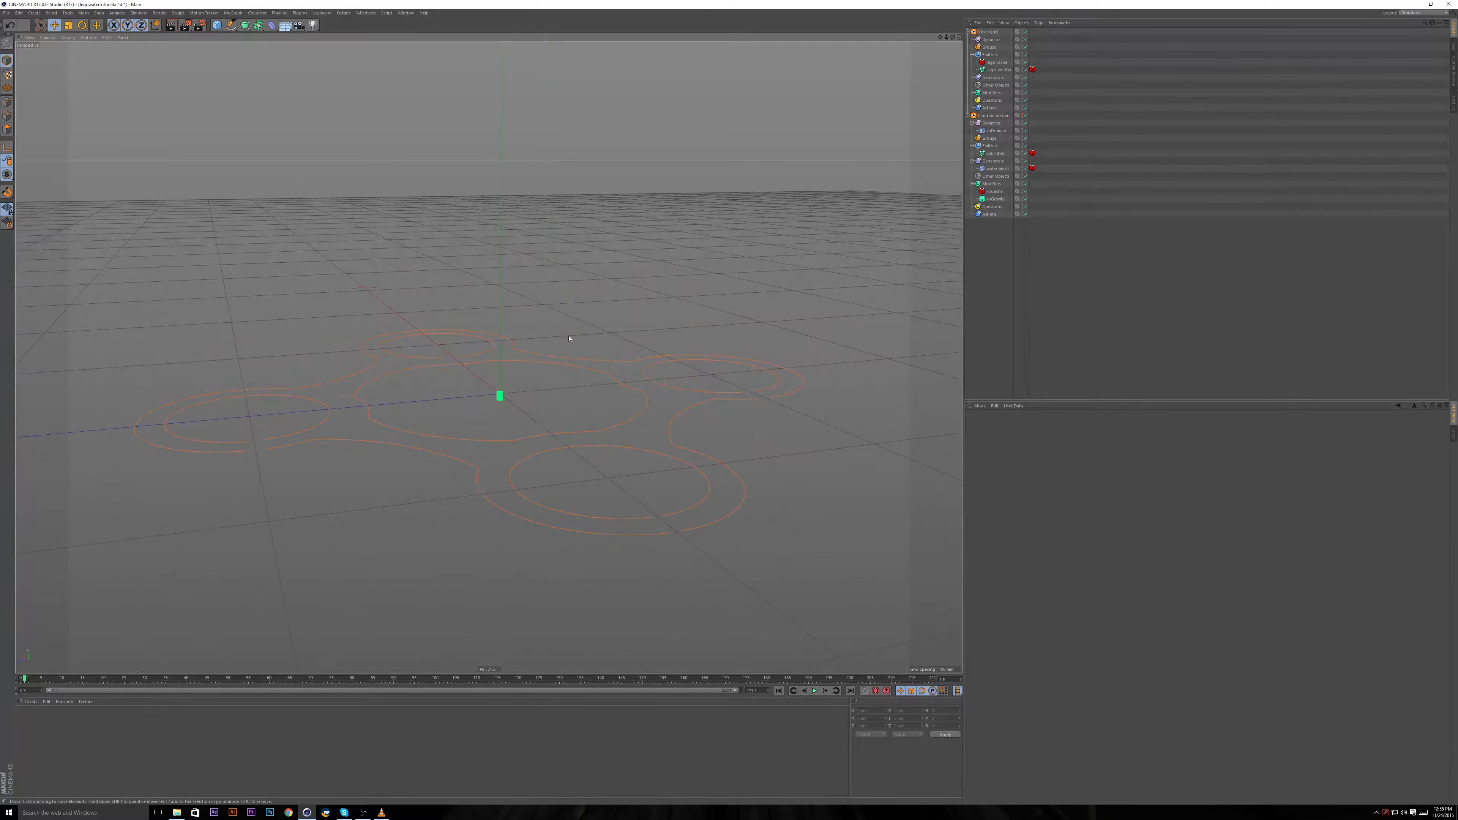
alt+middle_drag(570, 339, 550, 398)
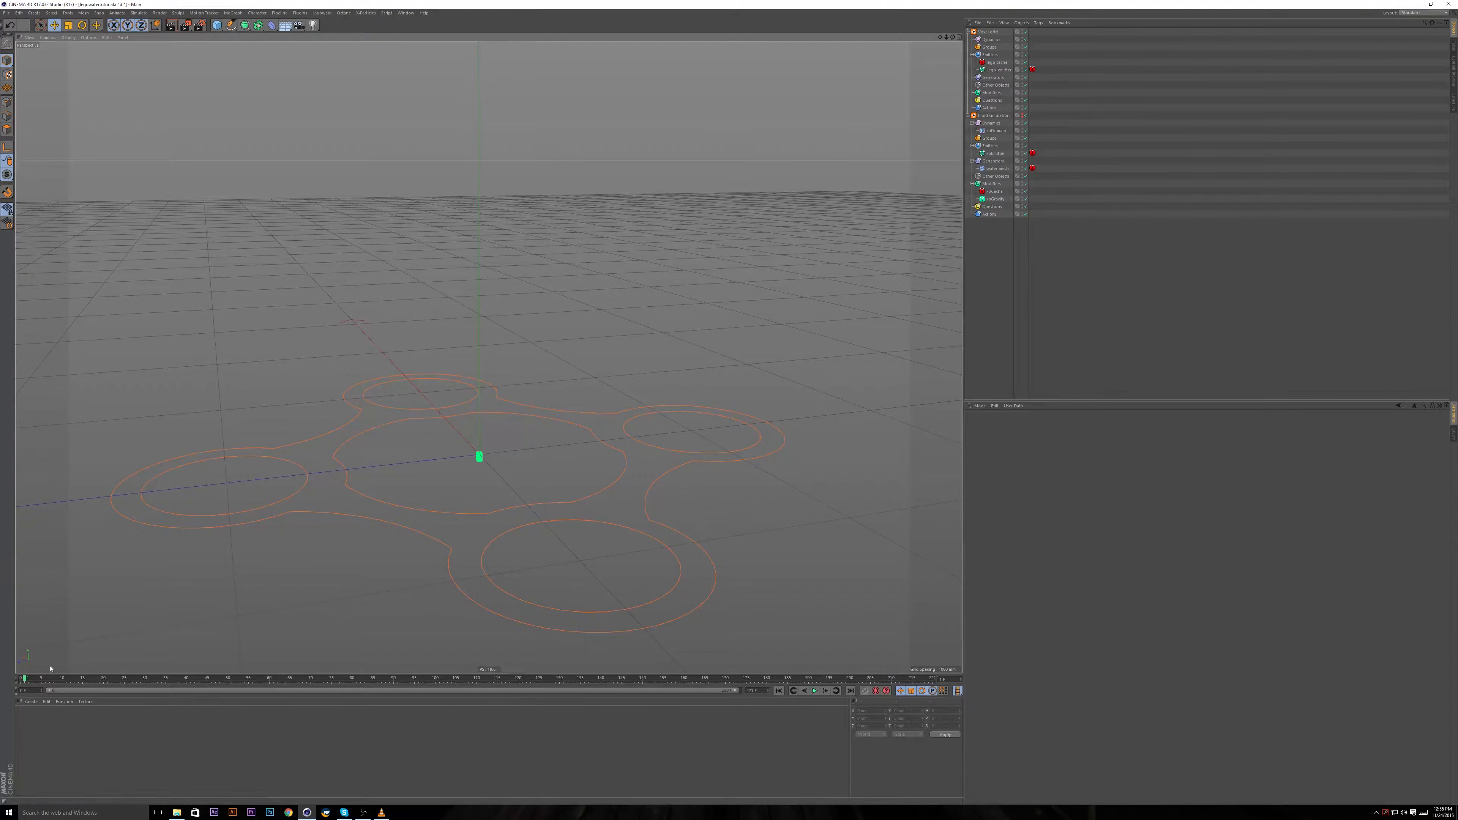
alt+drag(306, 431, 490, 445)
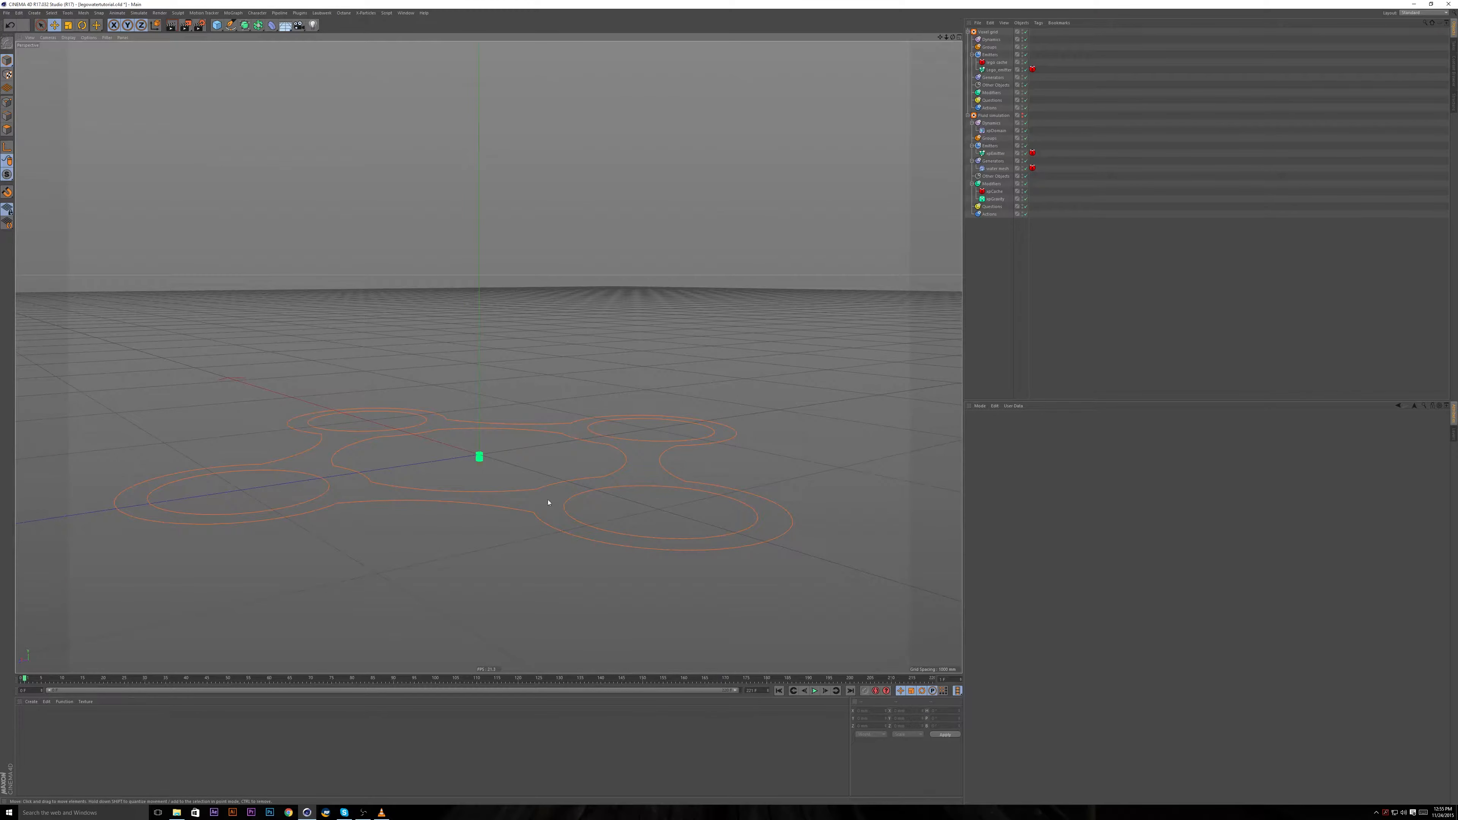
alt+drag(549, 503, 462, 537)
alt+middle_drag(459, 525, 443, 570)
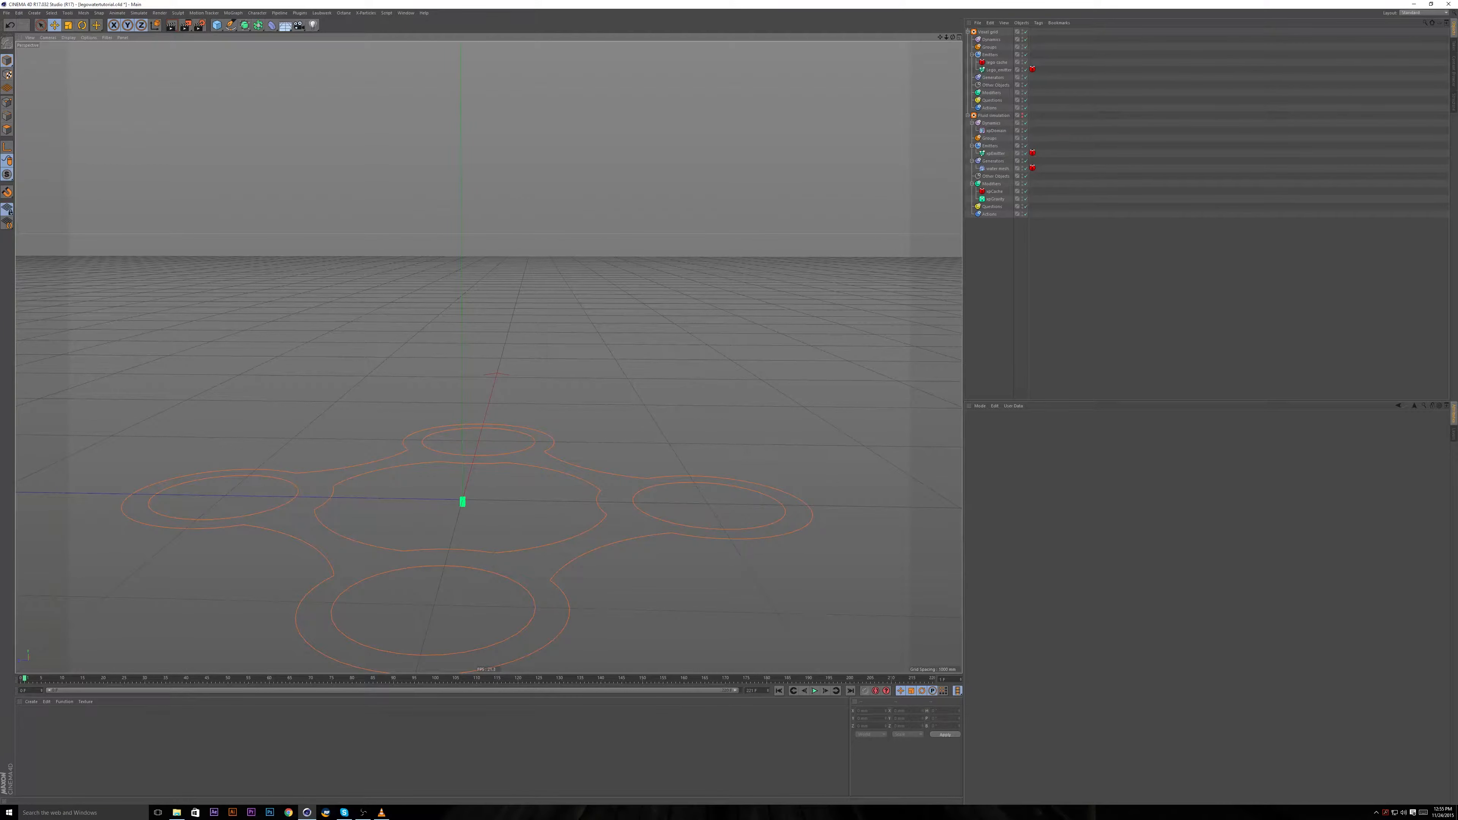
Set the start frame of the timeline to 1.
double_click(26, 690)
text(1)
key(Return)
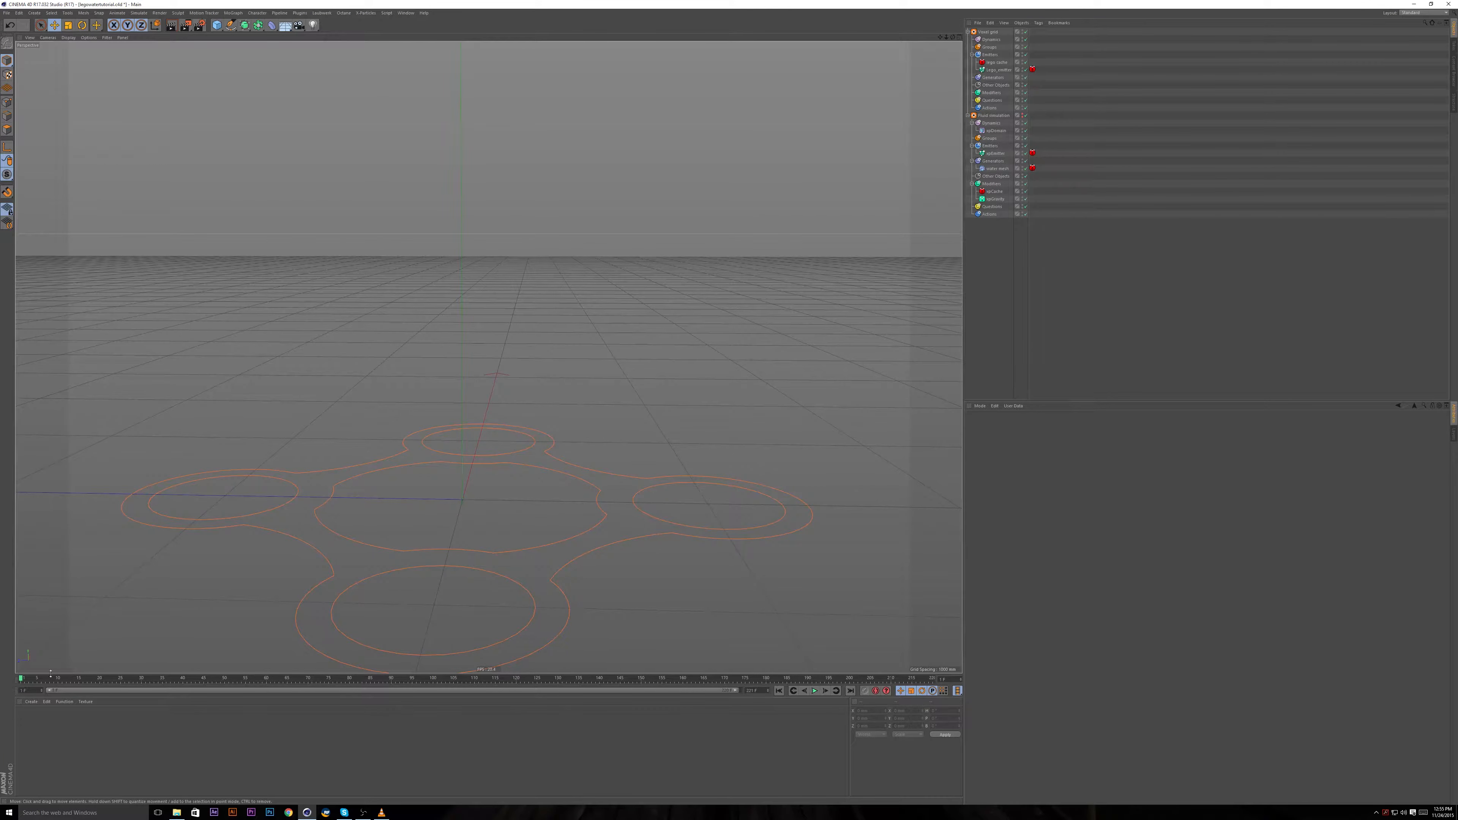
drag(22, 687, 28, 686)
key(Return)
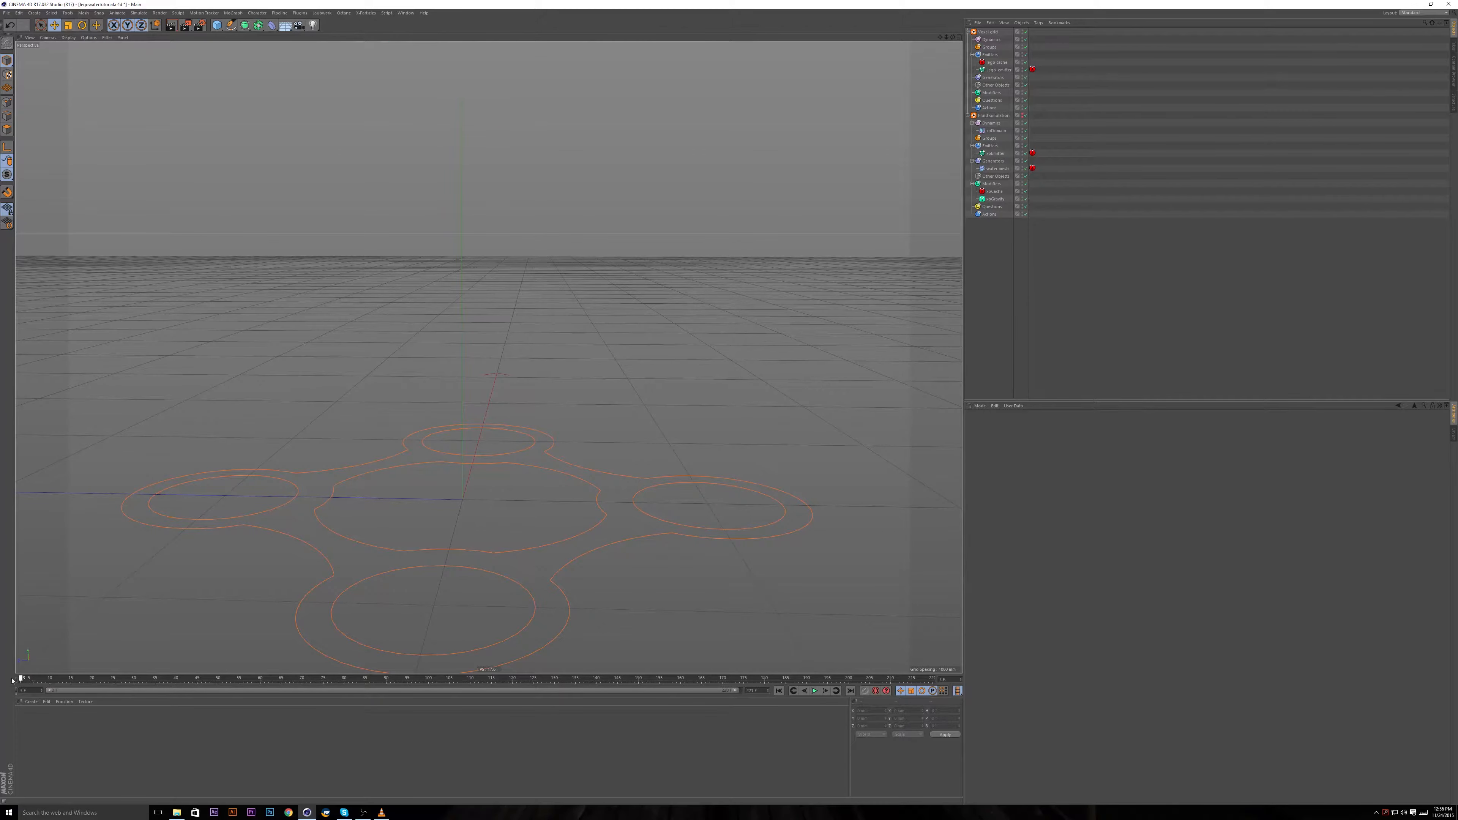
Try a later start for the preview range and extend it back to the beginning of the timeline.
mouse_move(22, 683)
mouse_down()
mouse_move(101, 679)
mouse_move(35, 686)
mouse_up()
scroll(423, 433, down, 5)
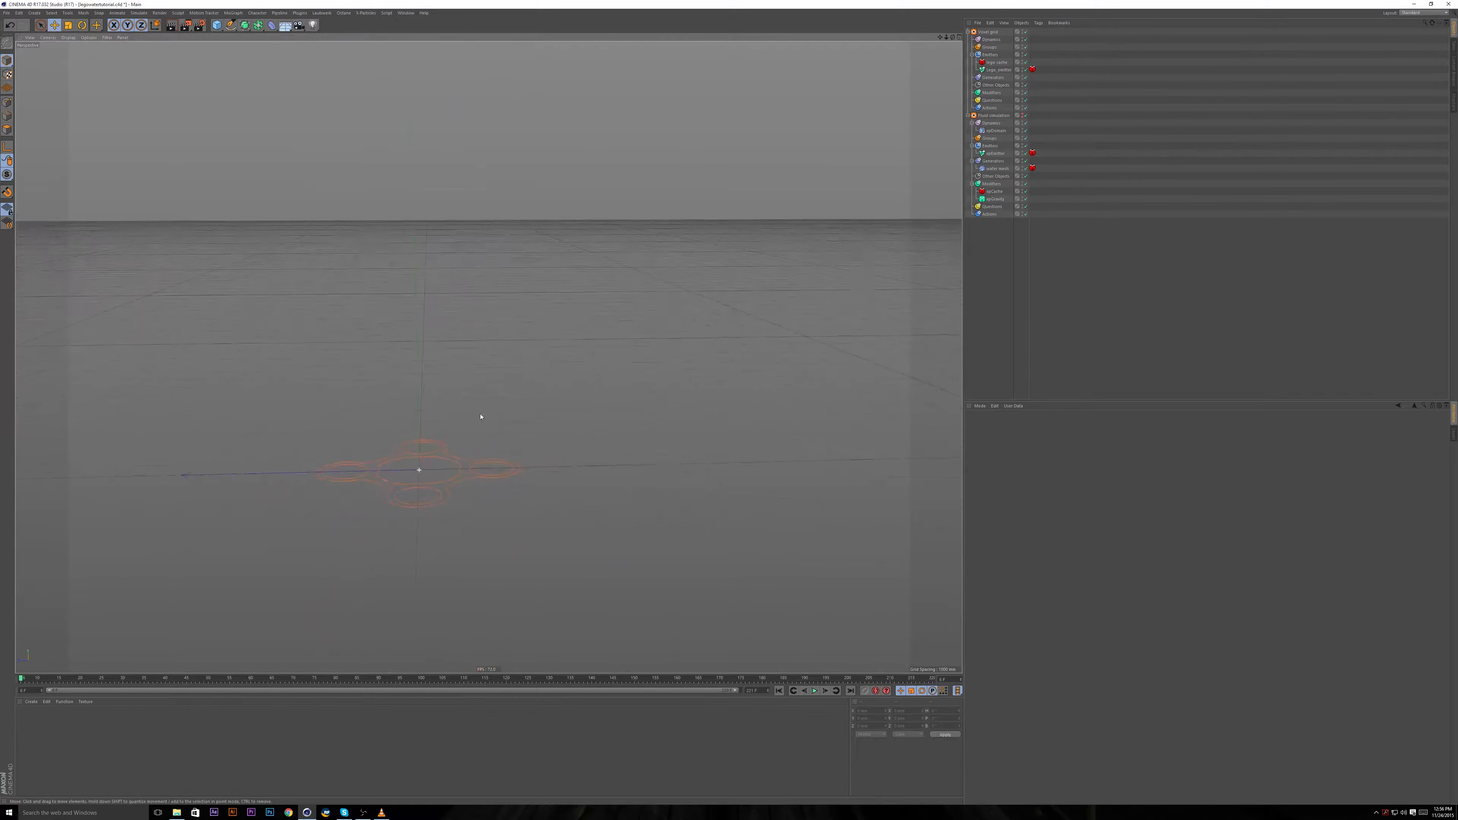
mouse_move(22, 678)
mouse_down()
mouse_move(127, 679)
mouse_move(22, 685)
mouse_up()
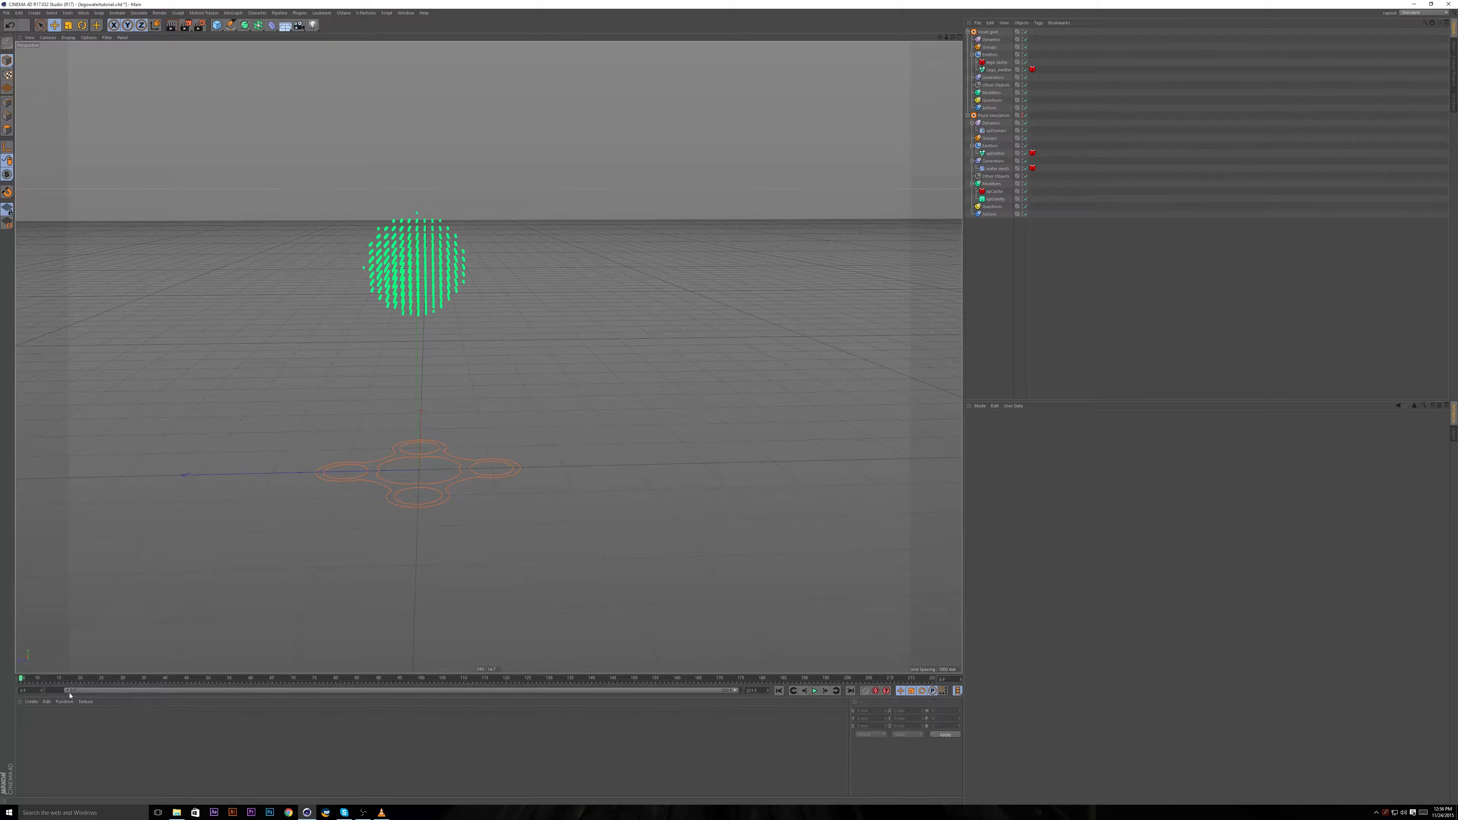
mouse_move(74, 696)
mouse_down()
mouse_move(210, 695)
mouse_move(50, 693)
mouse_up()
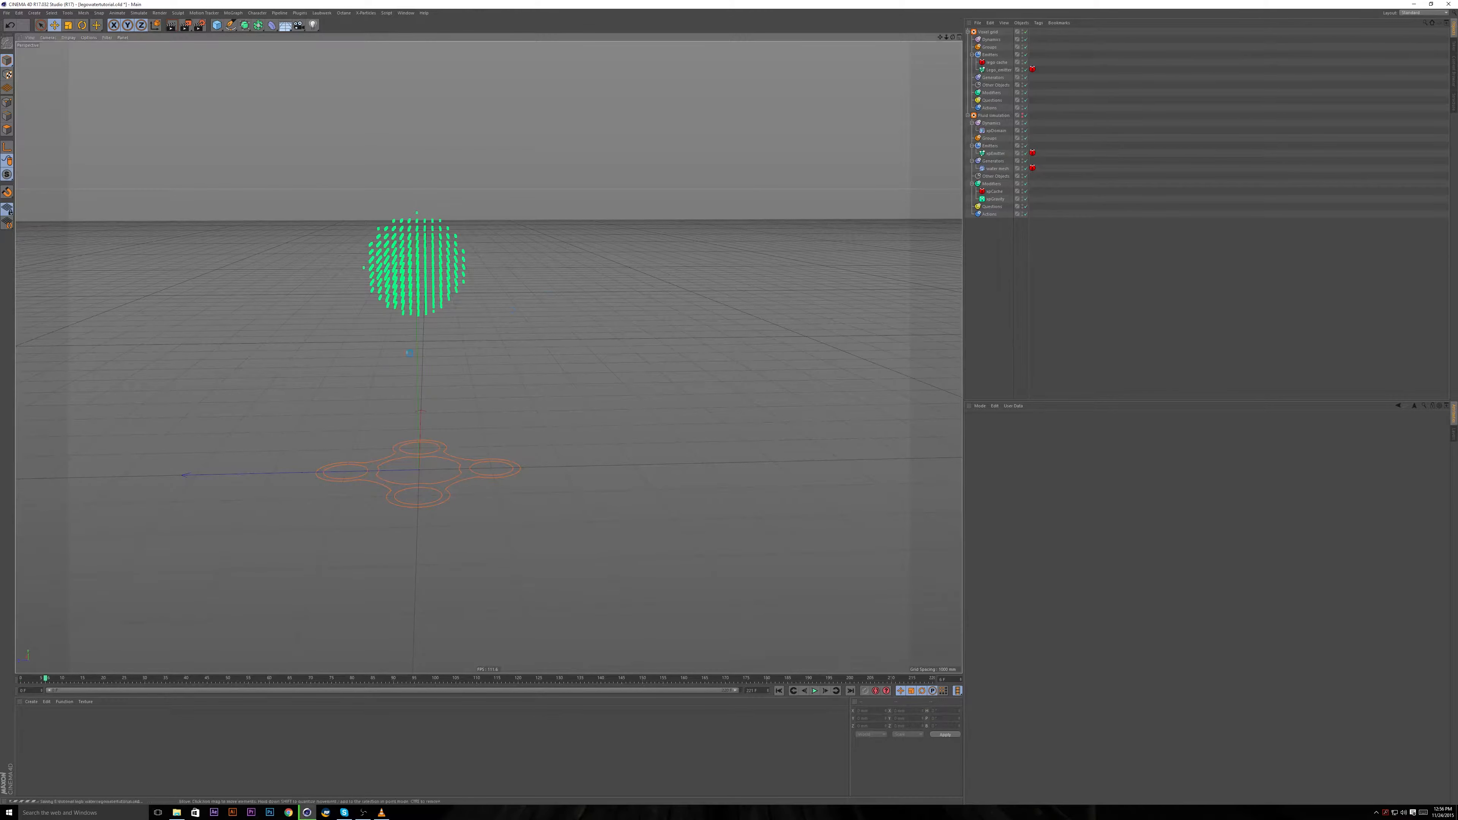
Frame the particle sphere and the ground outline in the perspective view and make a preview animation of the scene.
alt+drag(380, 359, 401, 365)
alt+middle_drag(400, 344, 410, 369)
mouse_move(295, 197)
alt+mouse_down()
mouse_move(280, 189)
mouse_move(292, 201)
alt+mouse_up()
click(159, 13)
click(171, 76)
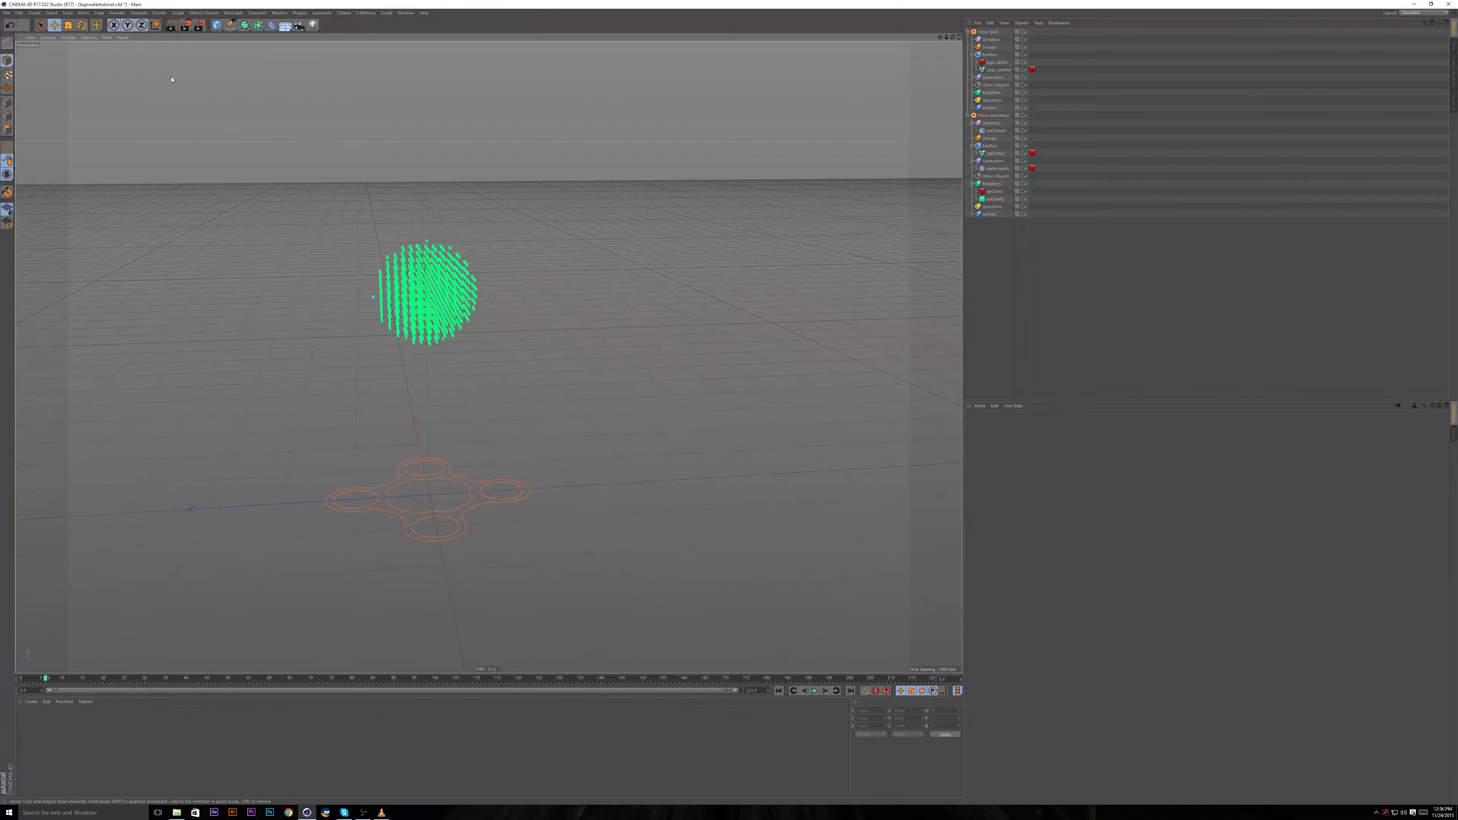
click(158, 13)
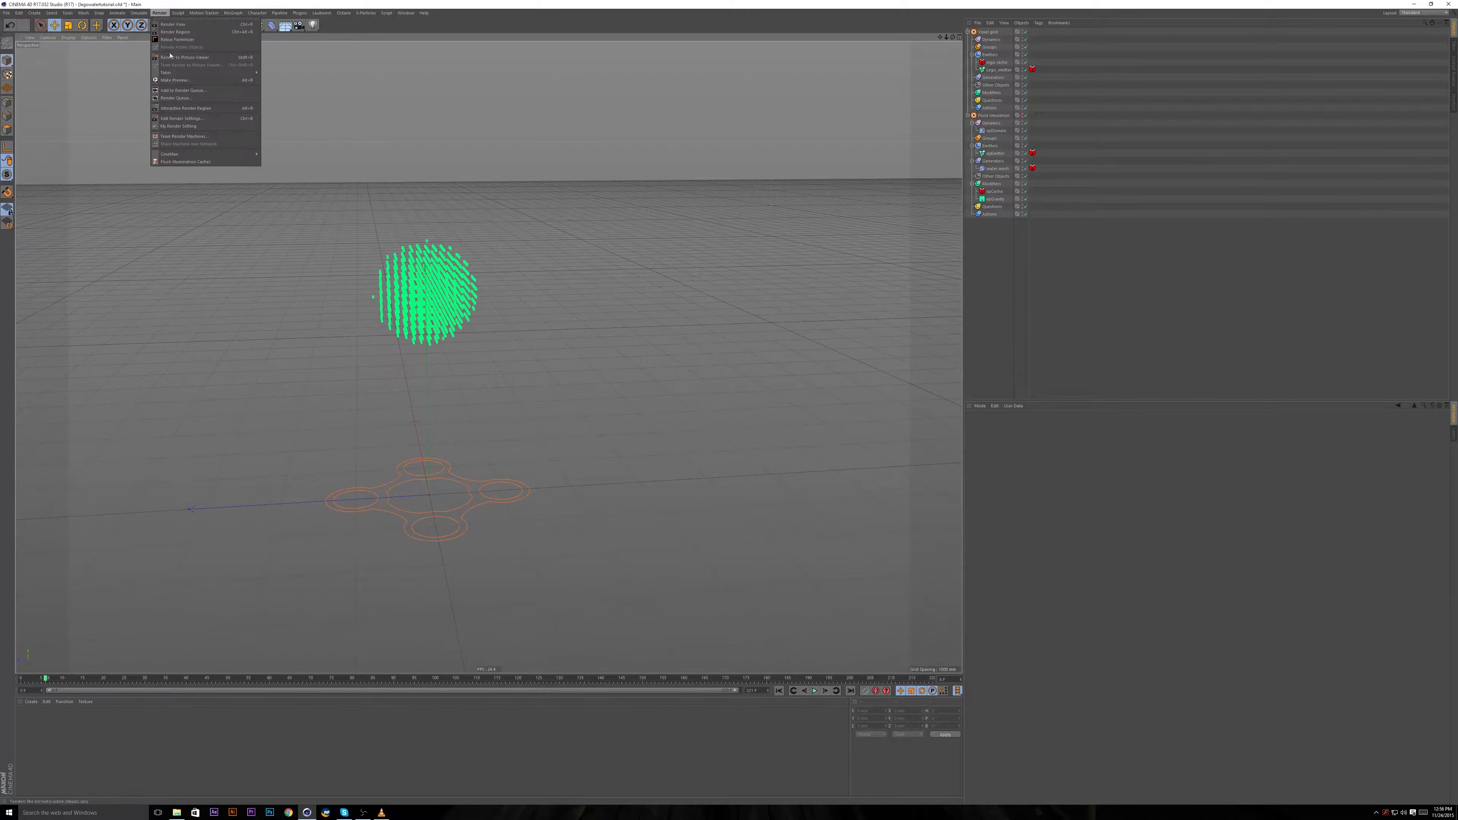
click(167, 81)
click(153, 130)
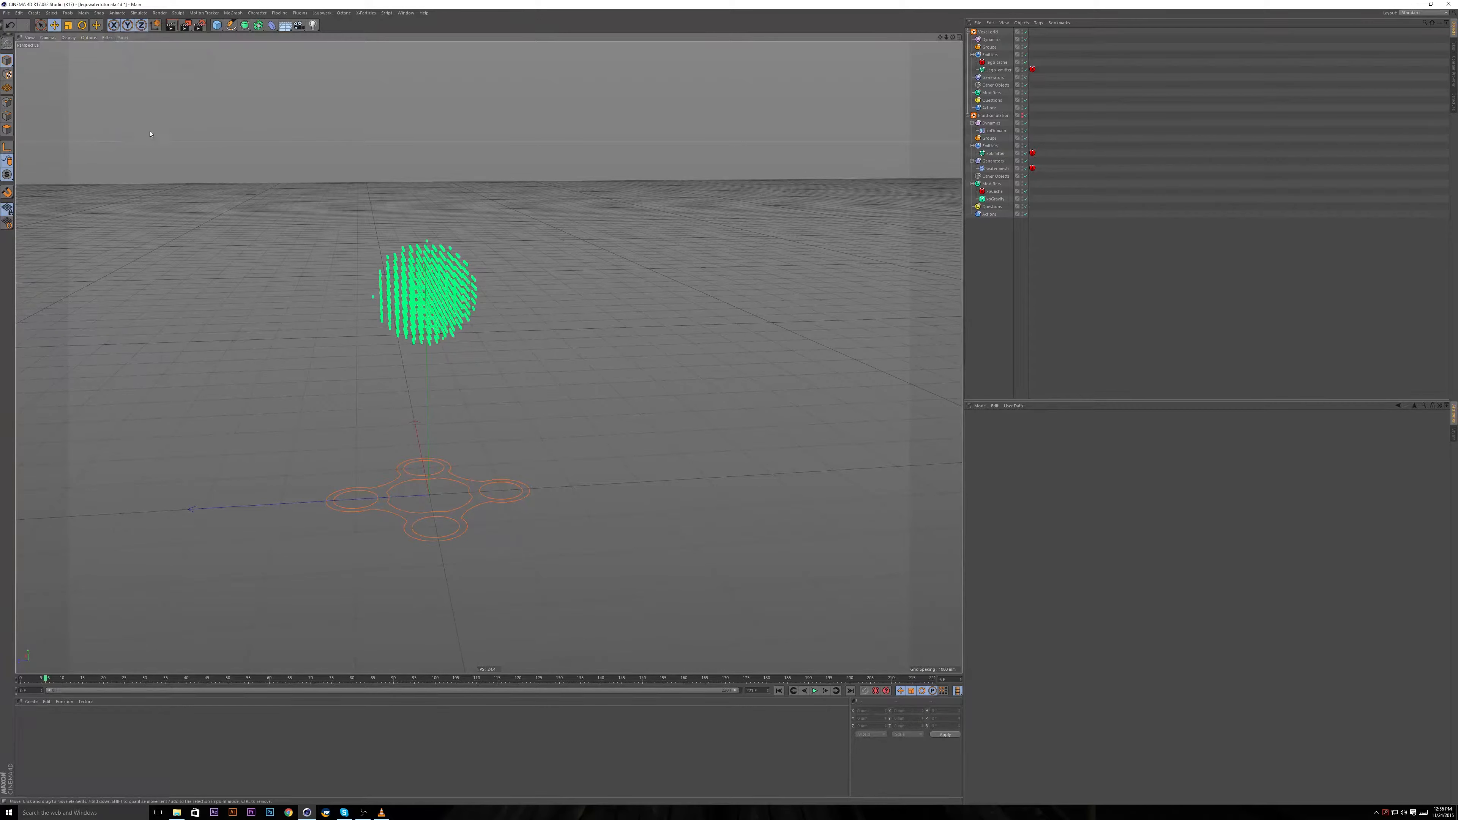
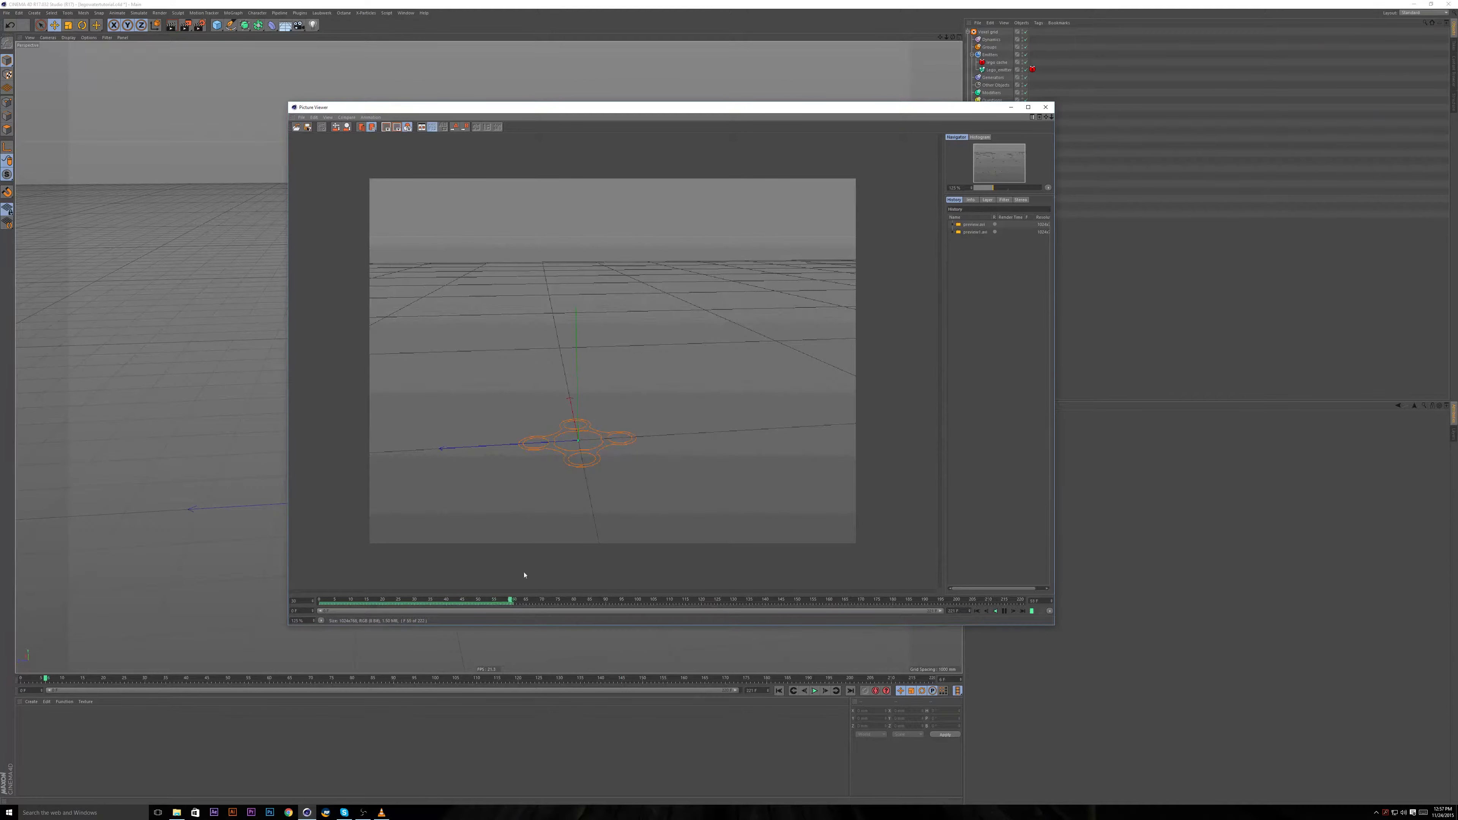
Scrub through the preview animation in the Picture Viewer, inspect it at different zoom levels and close the viewer.
drag(555, 604, 540, 603)
click(343, 117)
click(424, 108)
drag(424, 107, 358, 103)
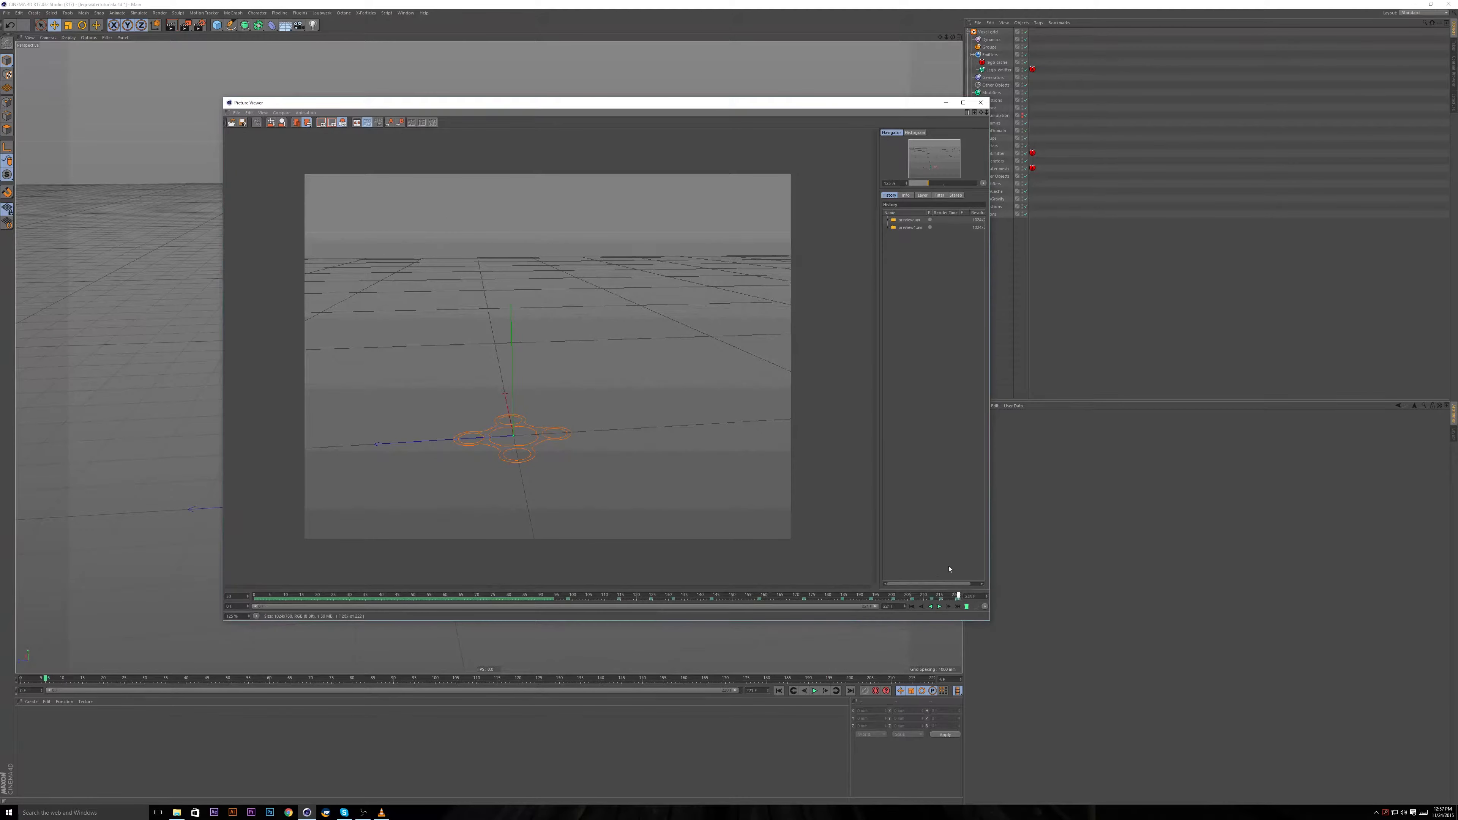
drag(368, 609, 423, 605)
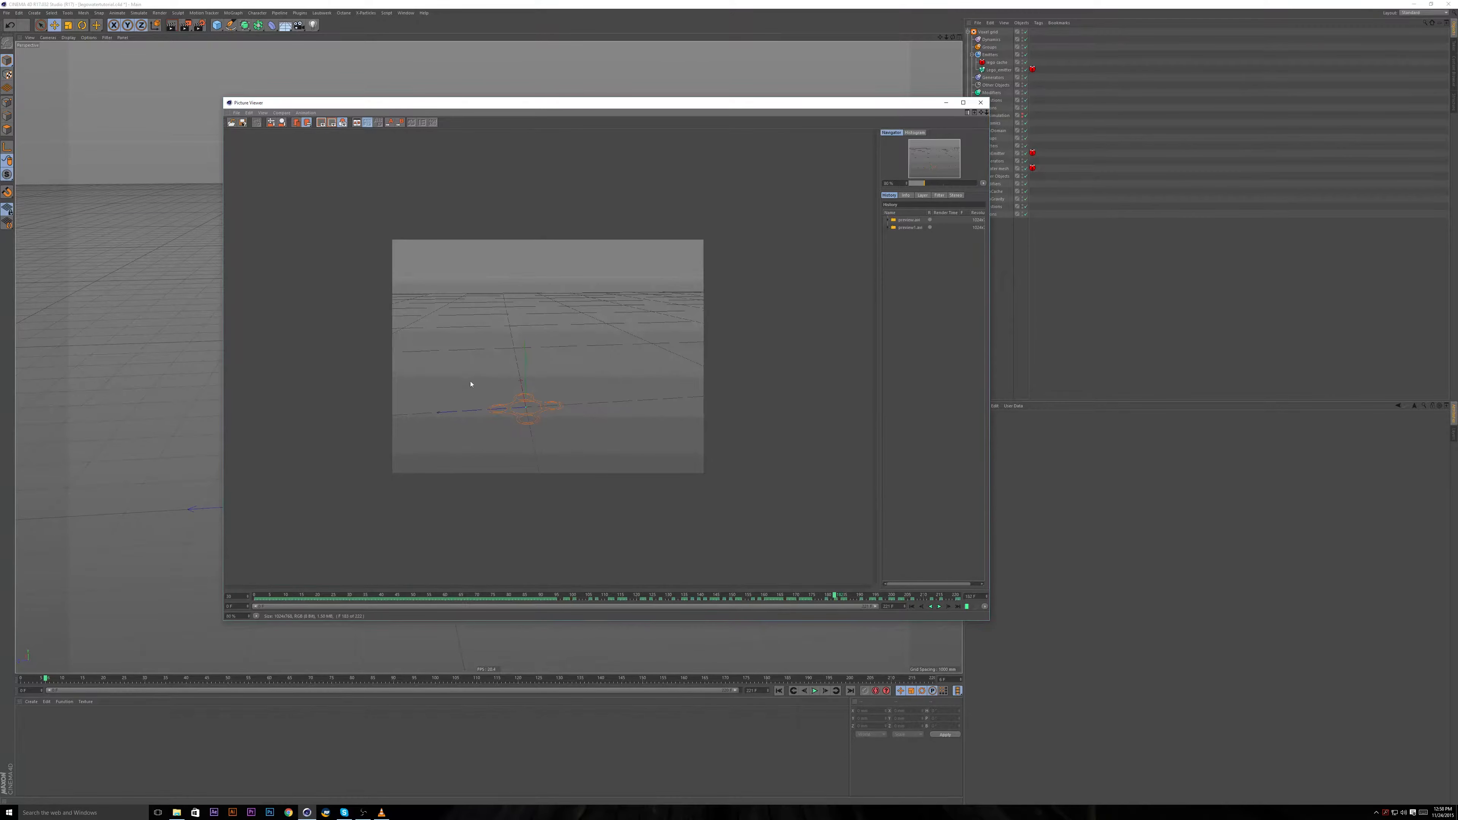
scroll(540, 345, up, 3)
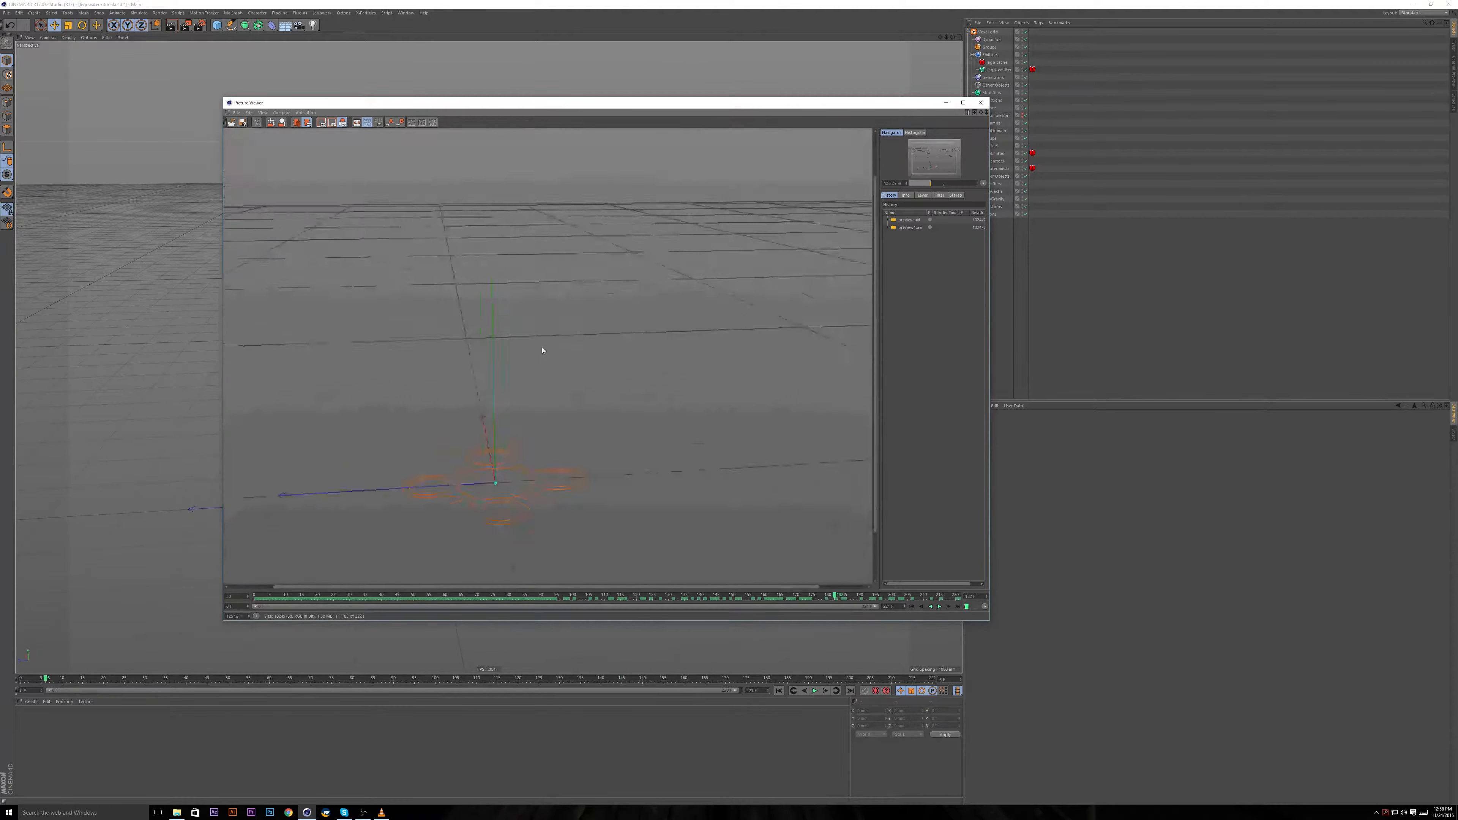
scroll(534, 354, down, 5)
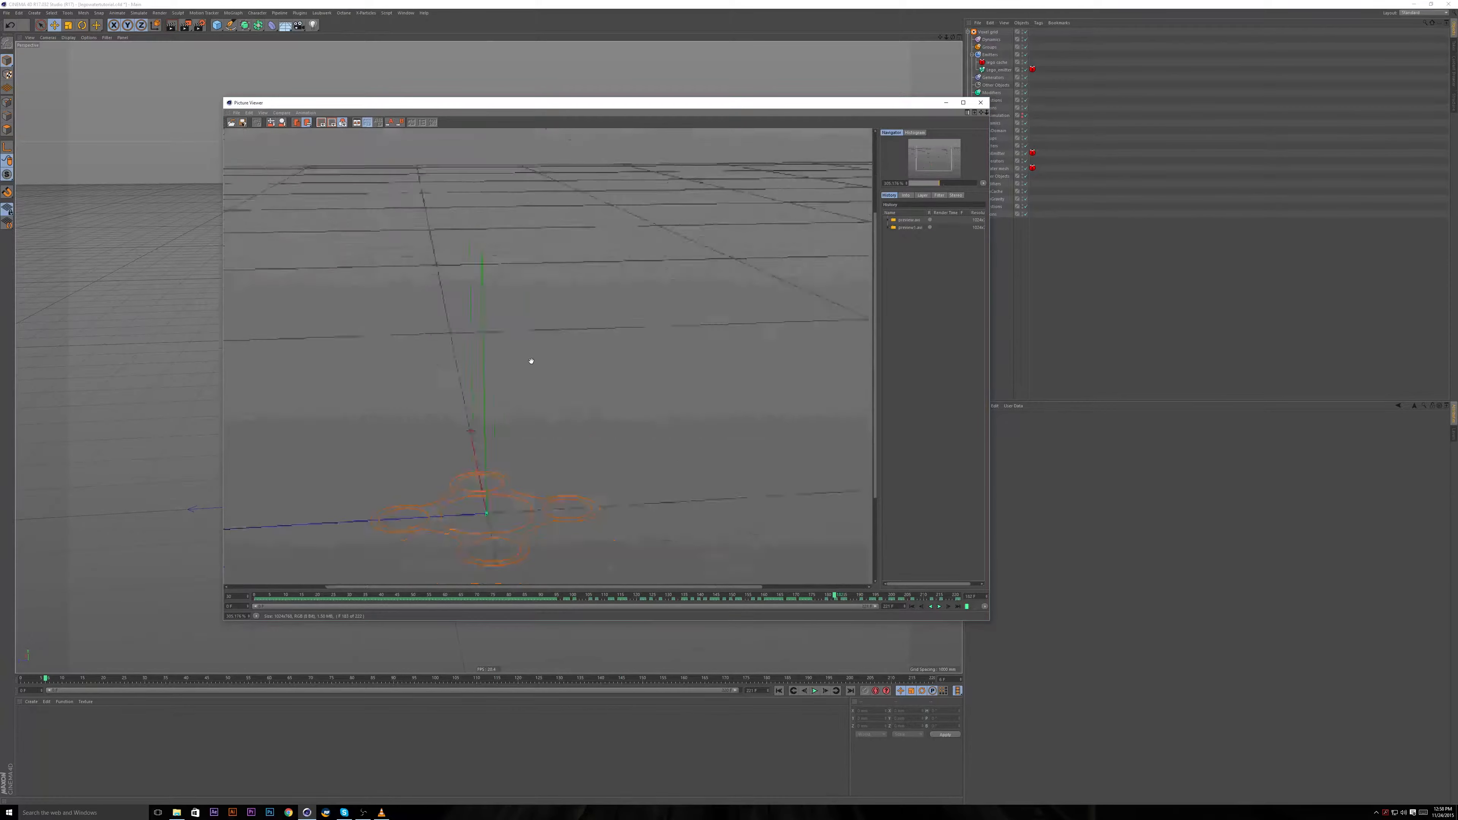
scroll(506, 369, up, 2)
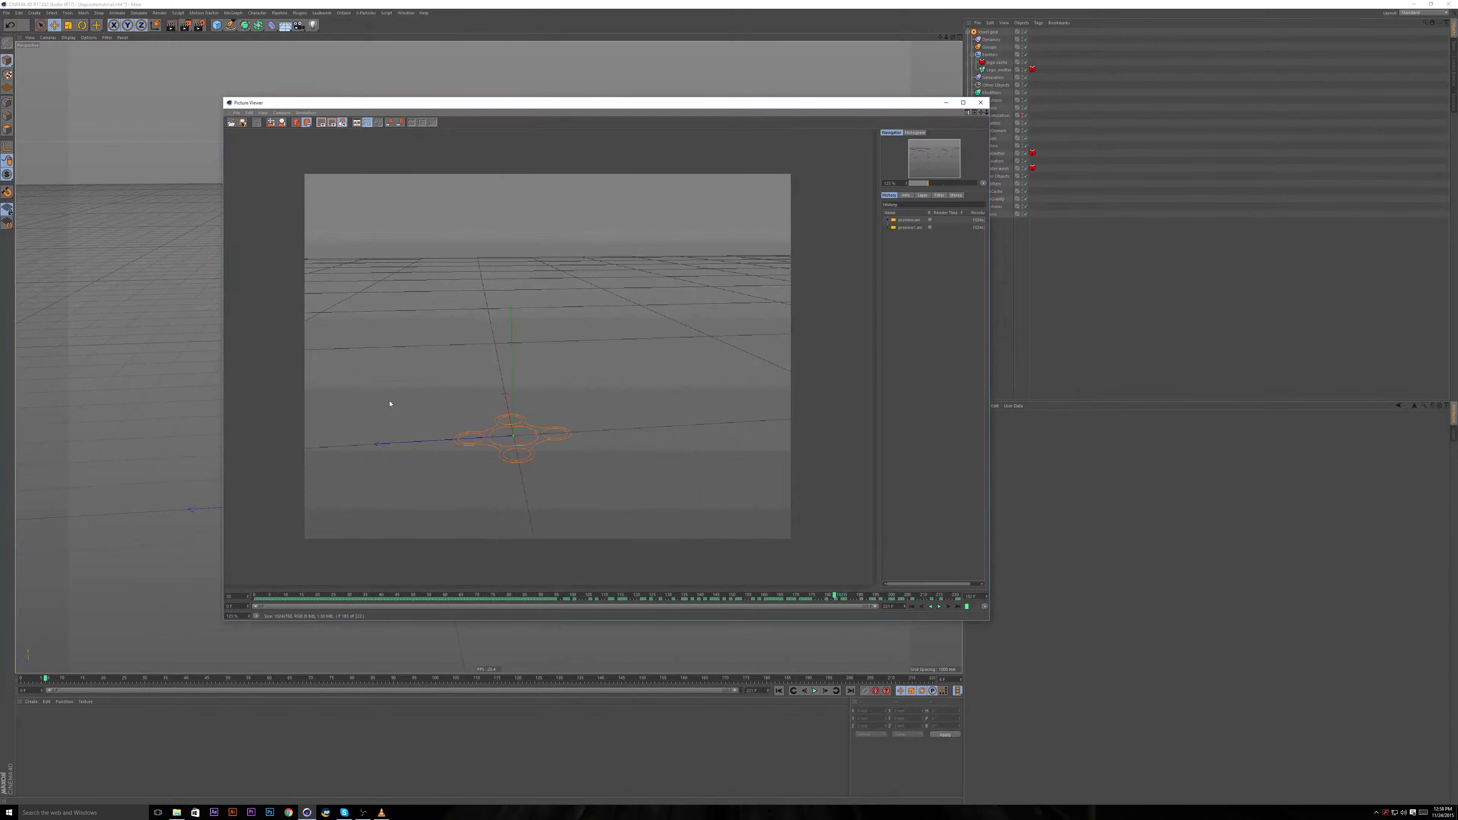
click(980, 102)
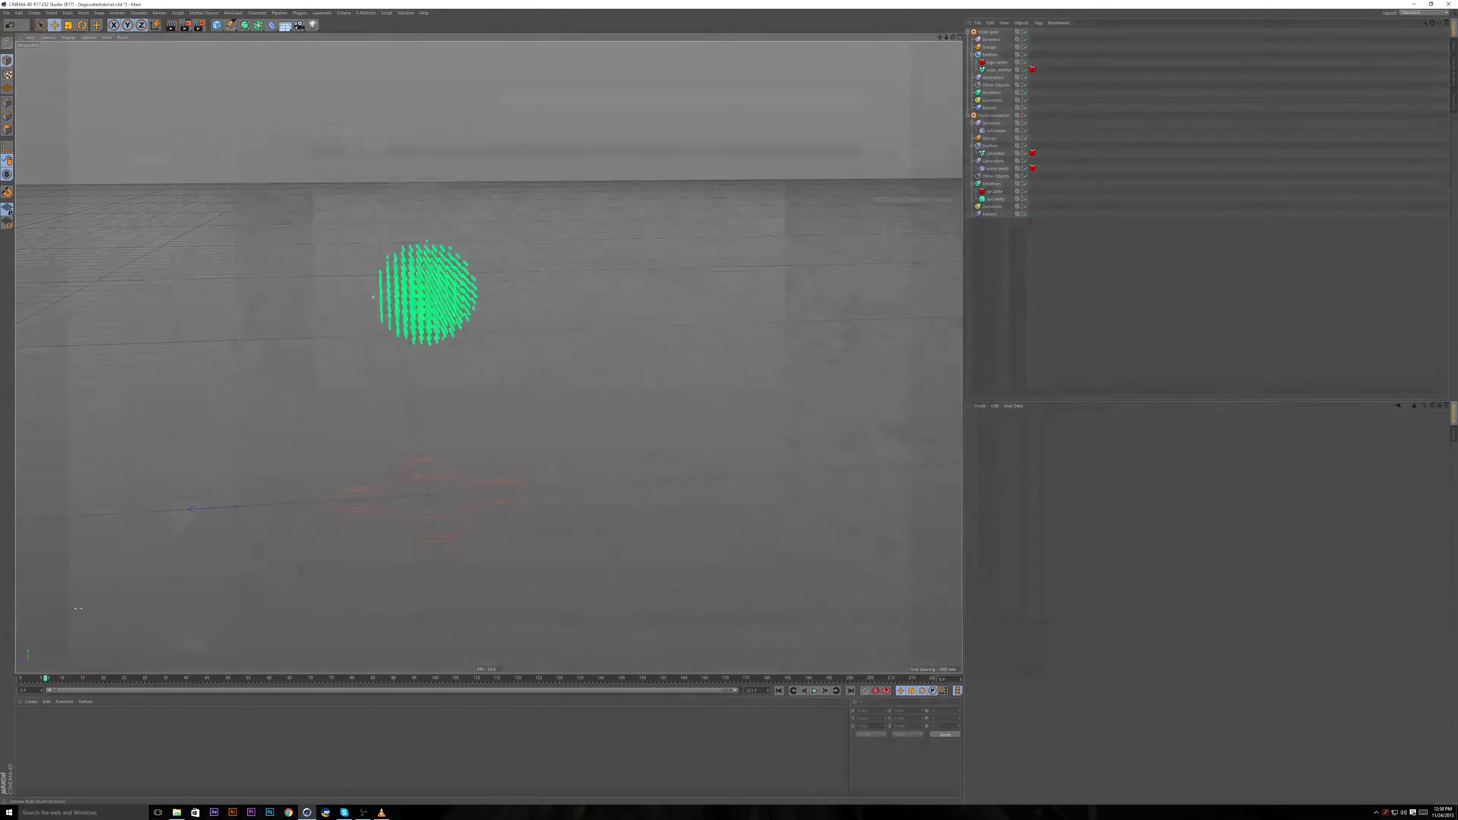
Play the cached particle animation from the start, inspect the voxel grid up close and save the scene.
drag(37, 681, 12, 680)
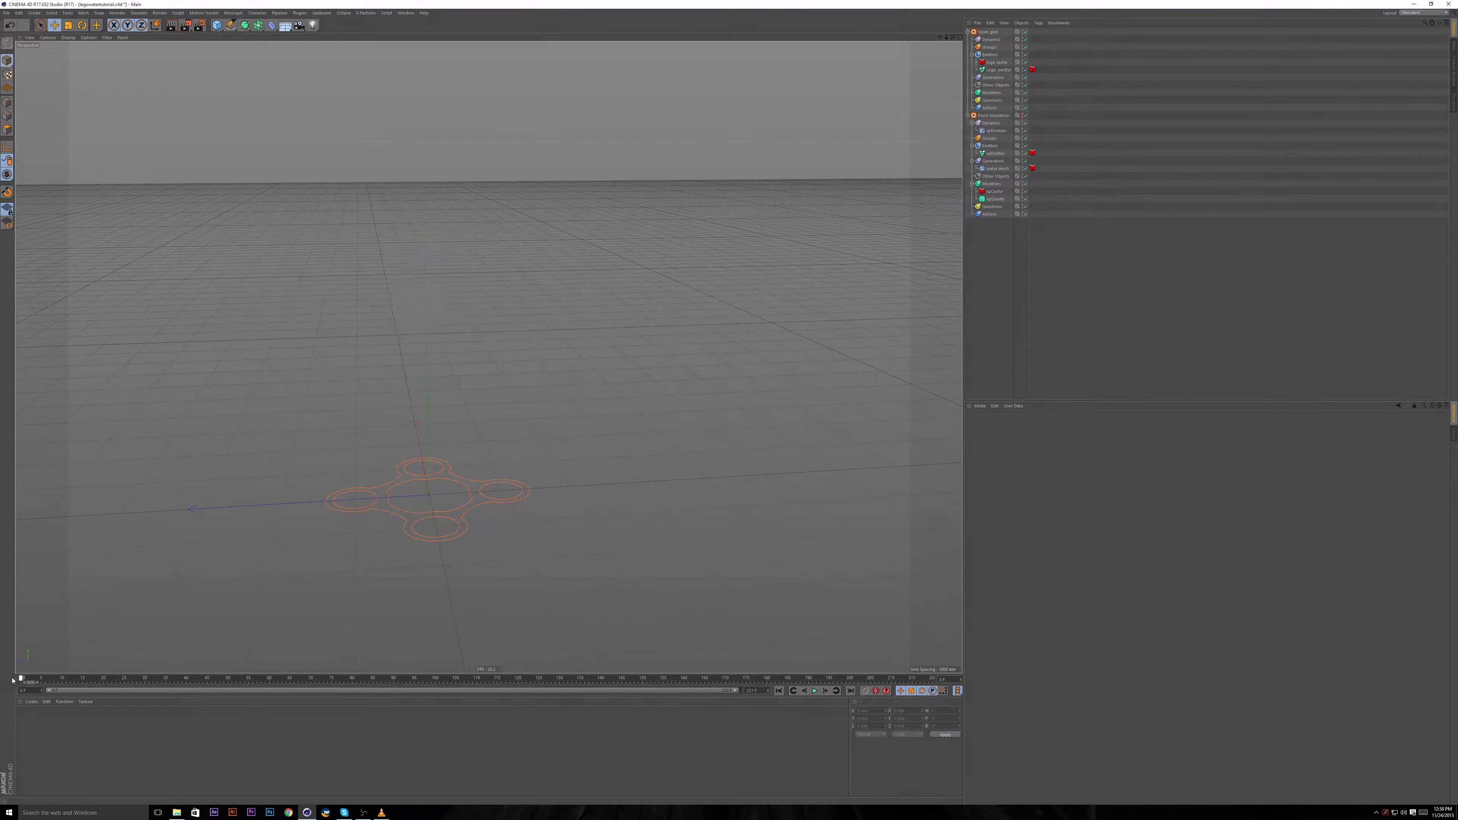
key(F8)
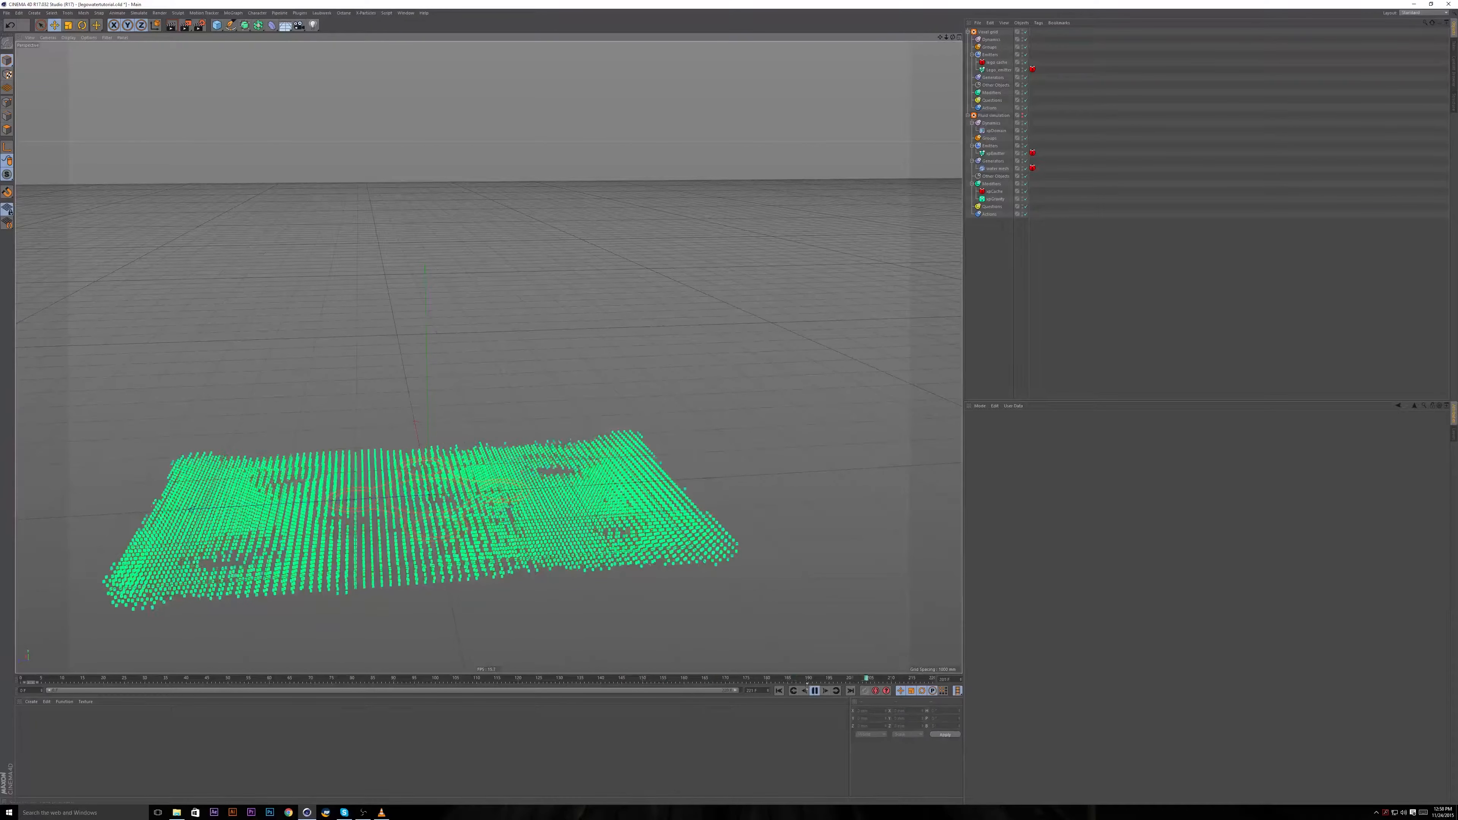
key(F8)
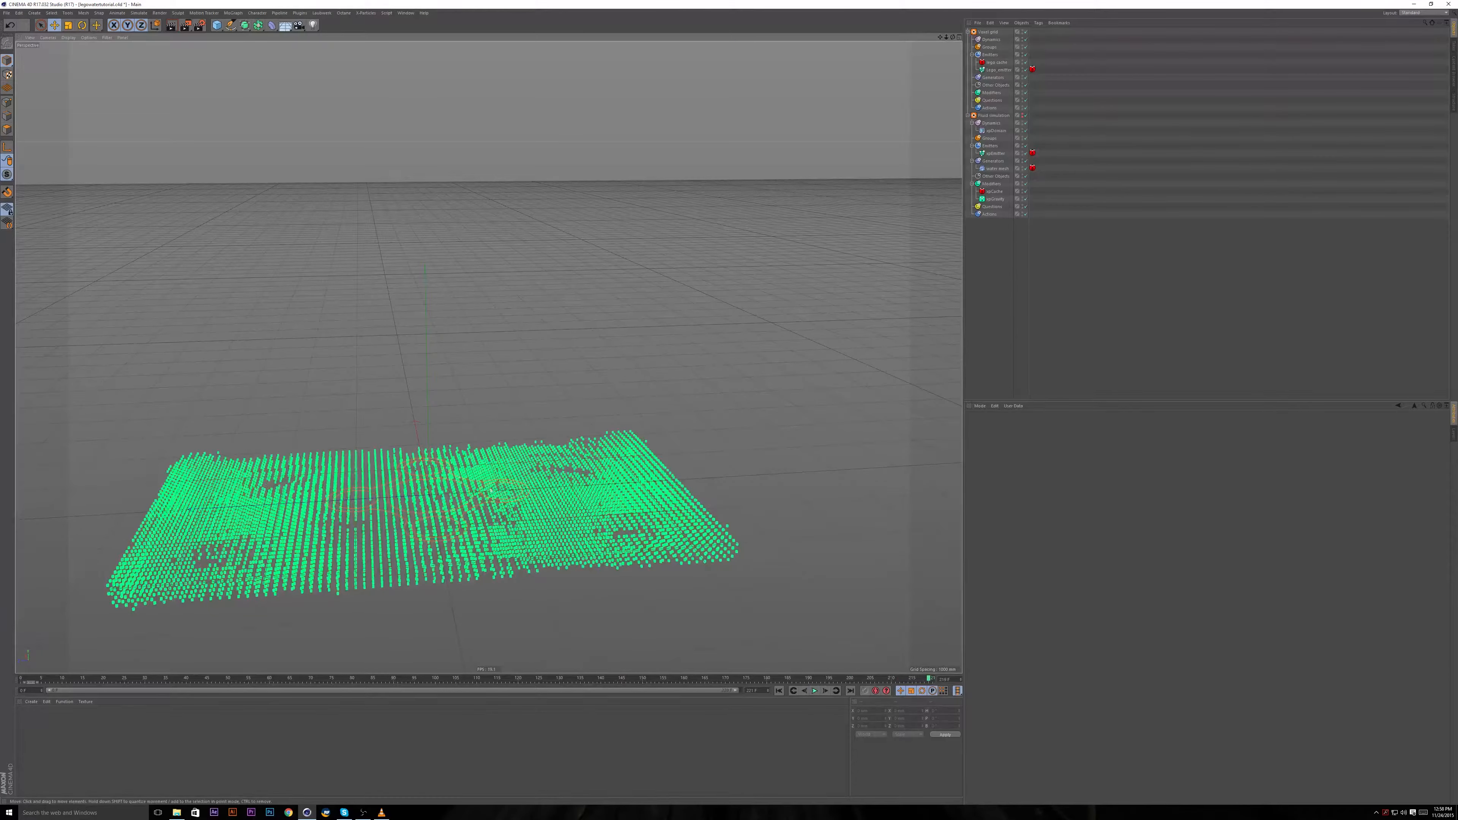
alt+drag(587, 510, 482, 459)
key(ctrl+s)
alt+drag(430, 407, 437, 449)
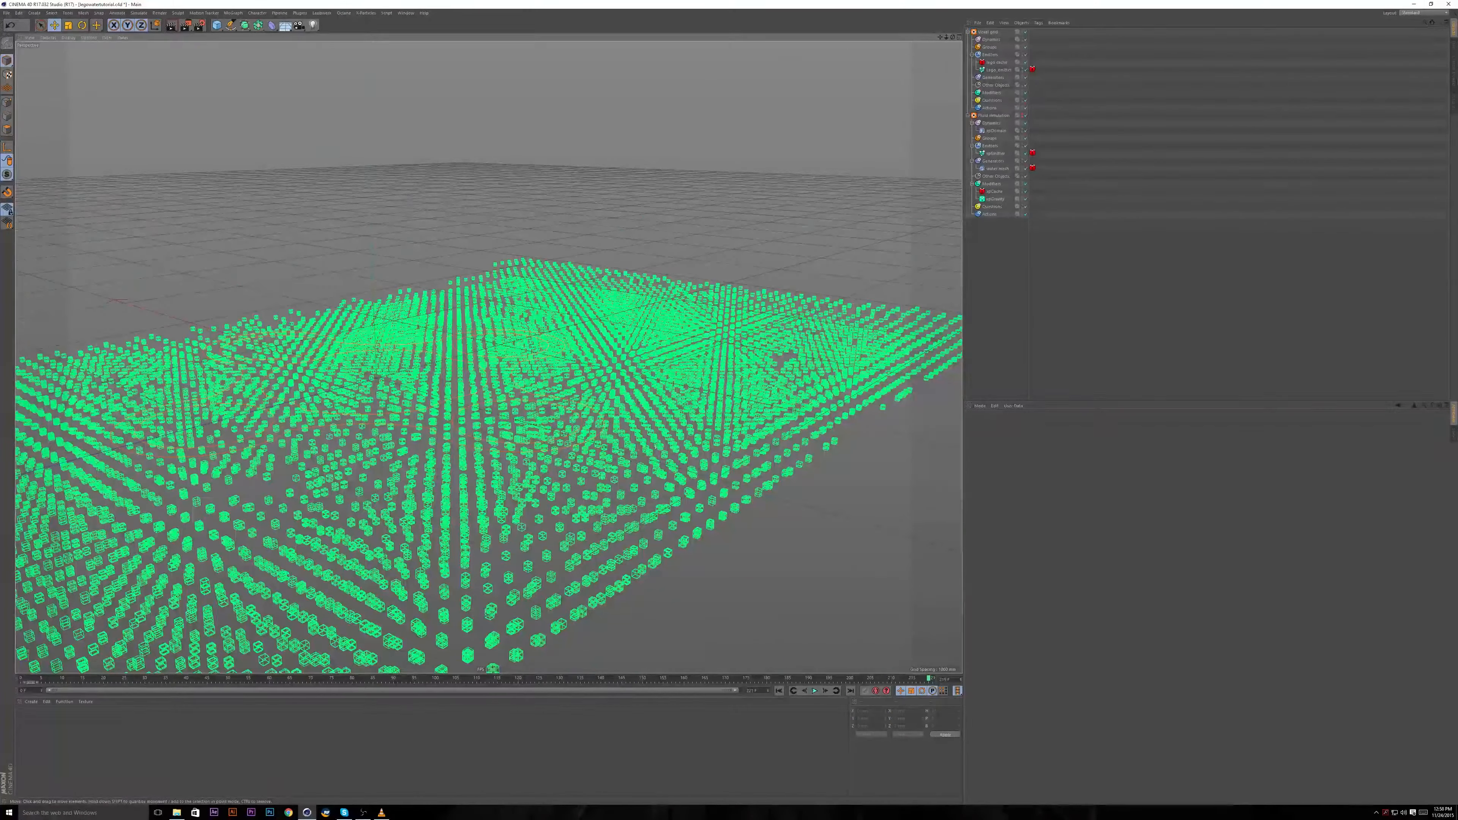
alt+drag(656, 446, 593, 418)
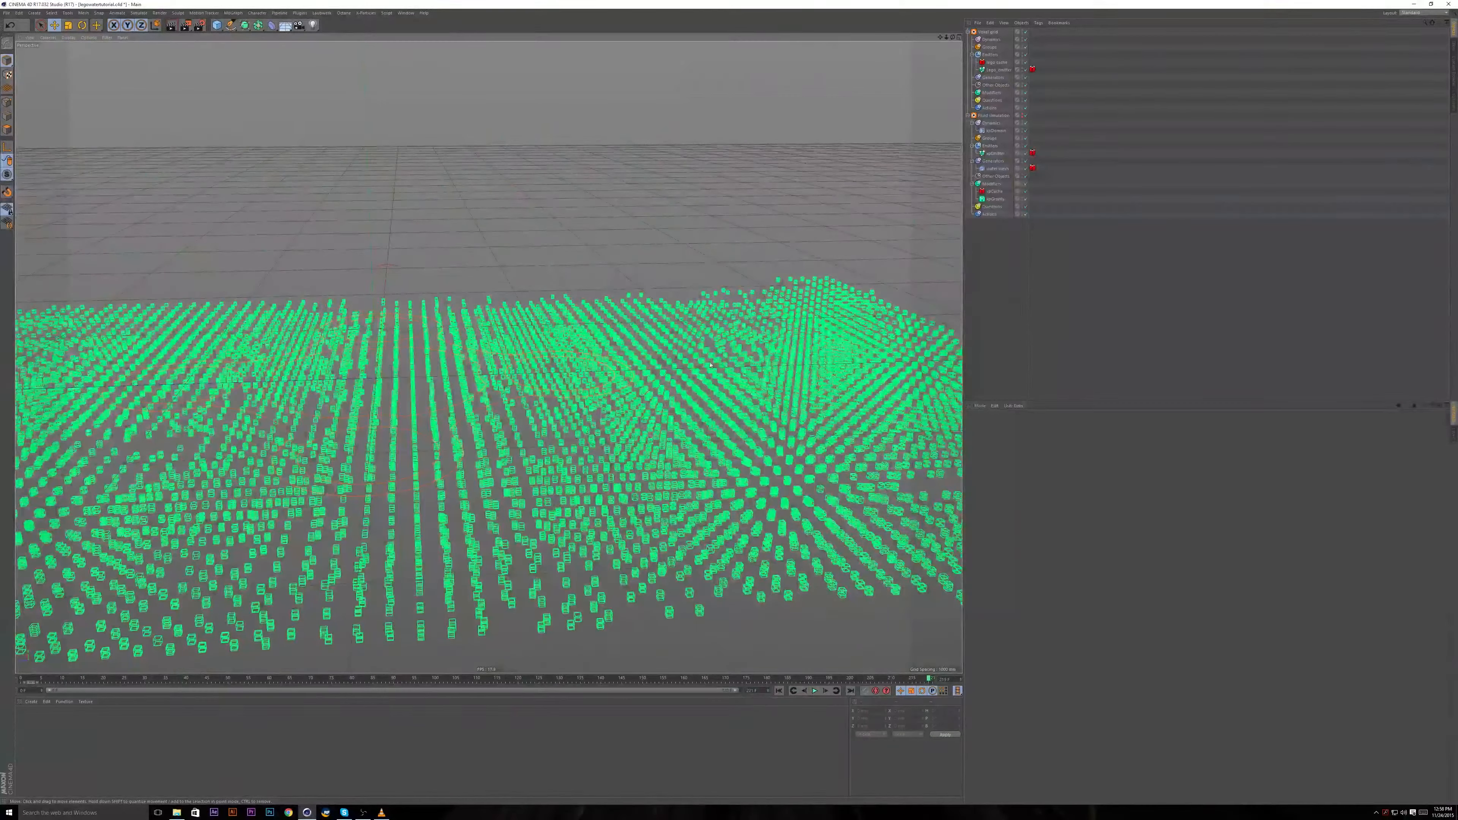
Create a new scene with a cube and a cylinder, and shape the cylinder into a wide, low stud on top of the cube.
key(ctrl+n)
drag(217, 25, 367, 34)
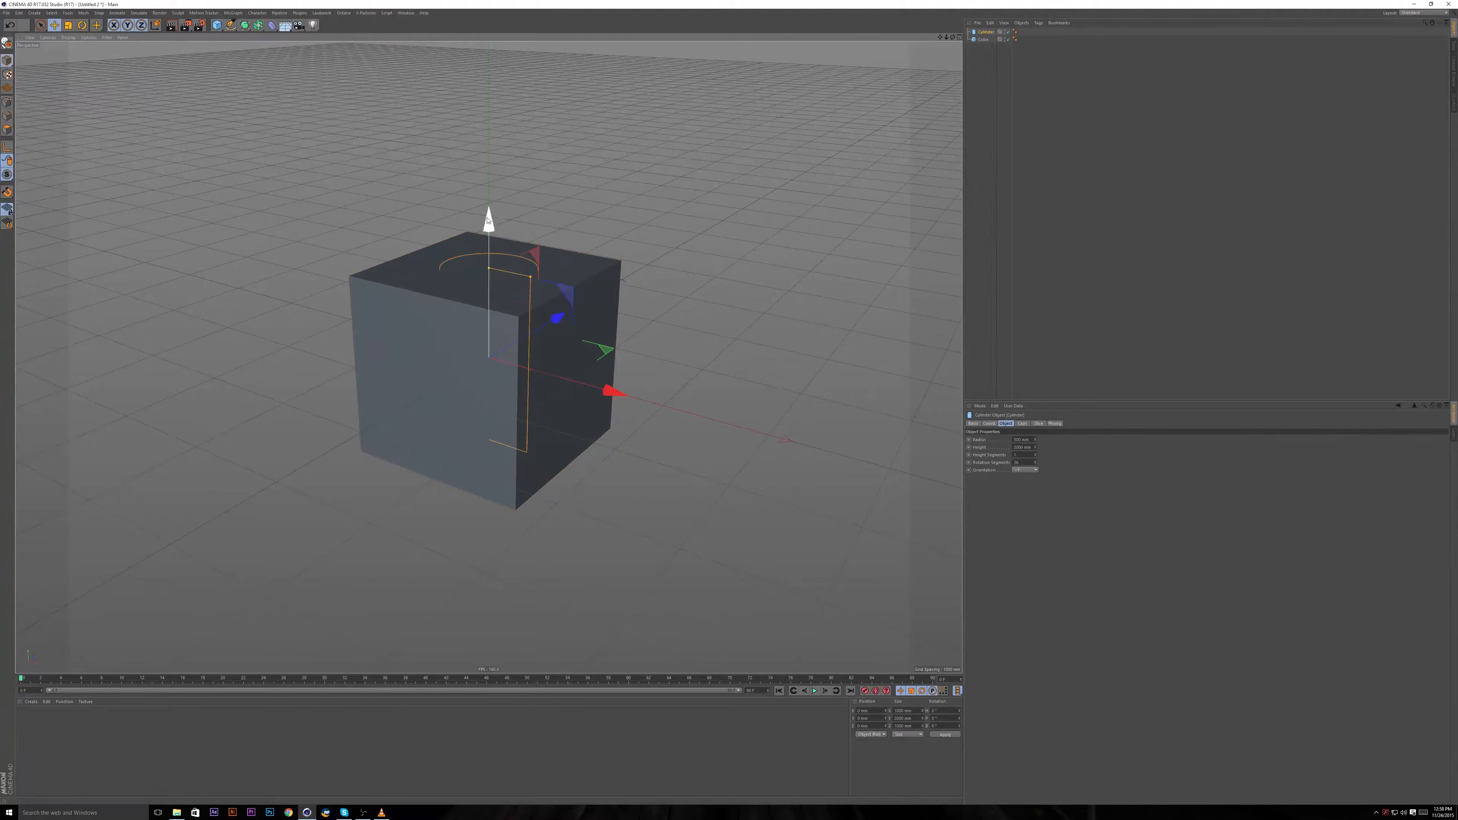
drag(488, 221, 488, 155)
drag(533, 206, 556, 243)
Set the cylinder's rotation segments to 8.
drag(1025, 463, 978, 457)
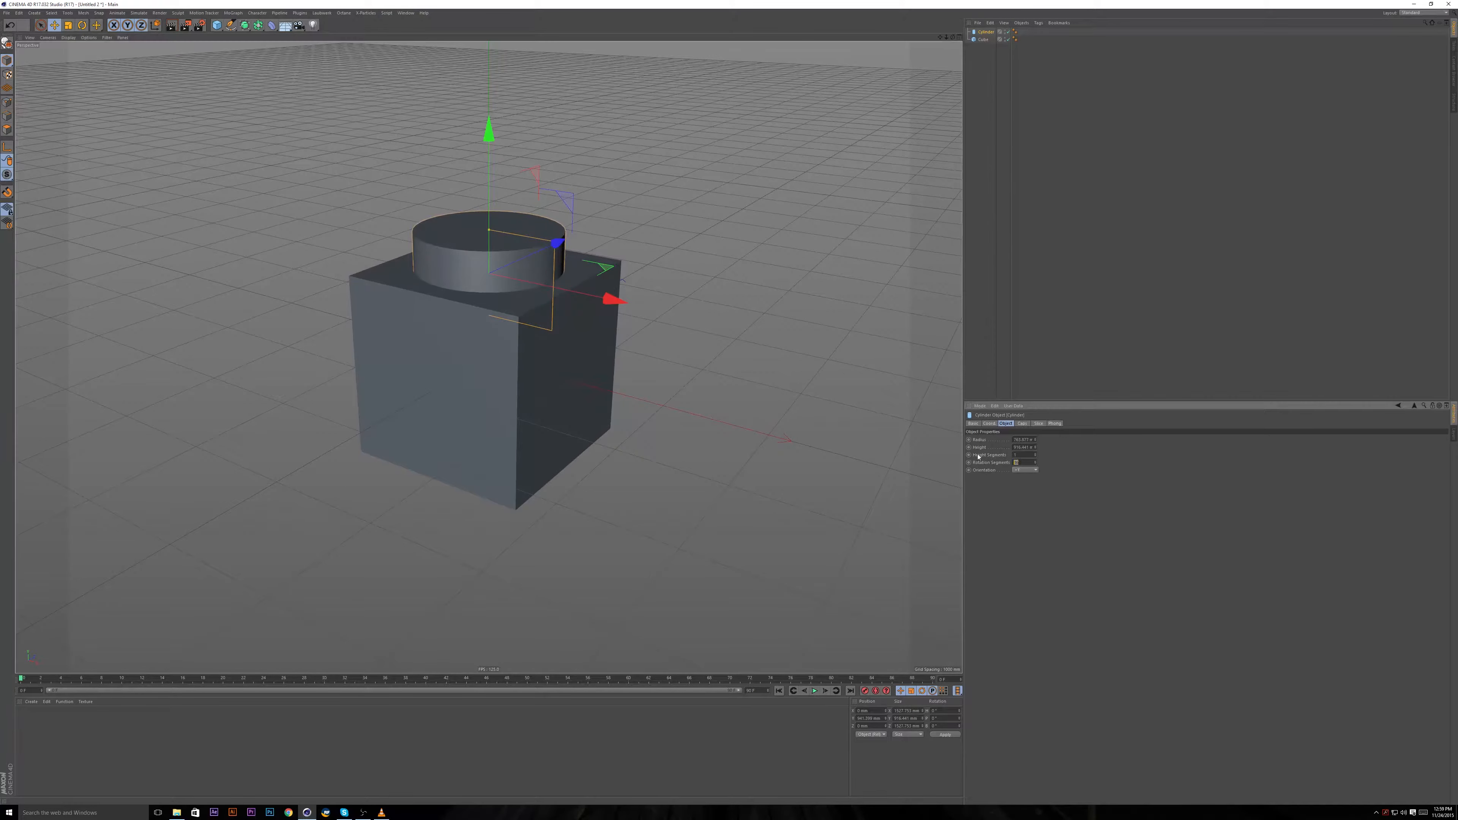
text(8)
key(Return)
scroll(464, 201, up, 5)
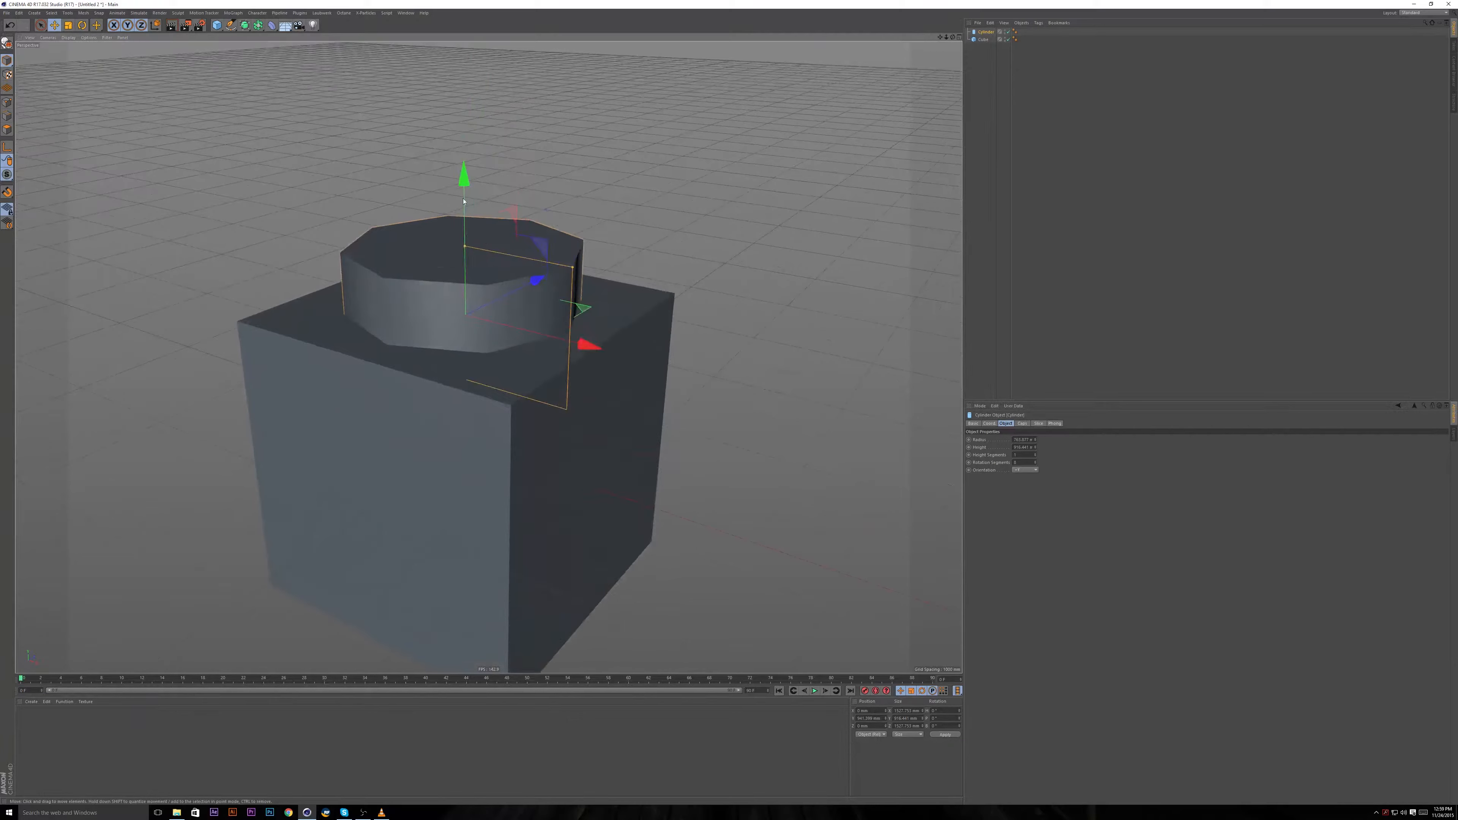
Raise the cylinder clear of the cube and convert it to an editable polygon object.
drag(463, 201, 462, 44)
alt+drag(461, 144, 457, 51)
key(c)
alt+middle_drag(424, 127, 442, 264)
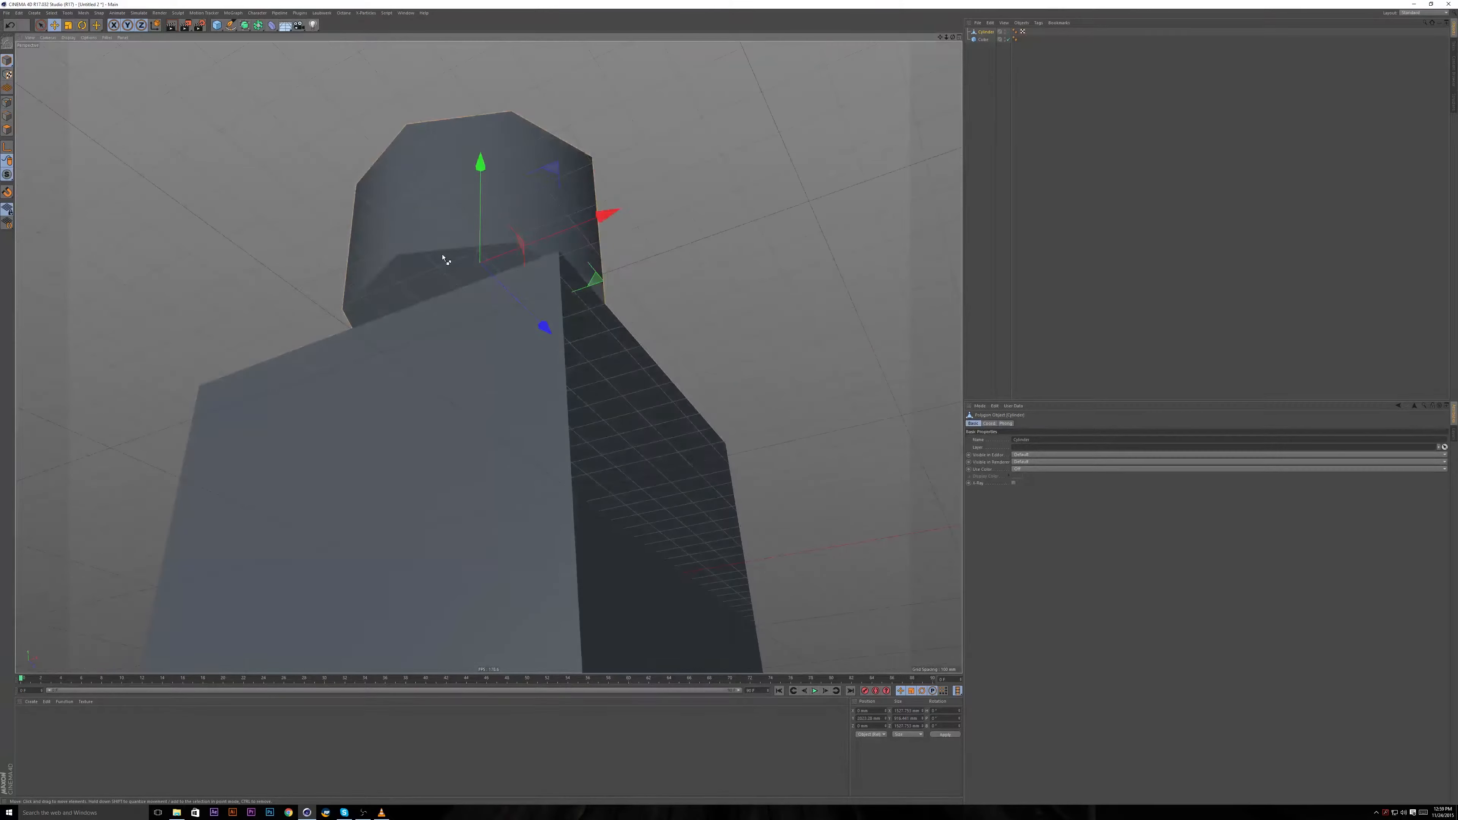
Isolate the cylinder, select its bottom cap polygons with Live Selection and delete them.
key(alt+s)
click(8, 130)
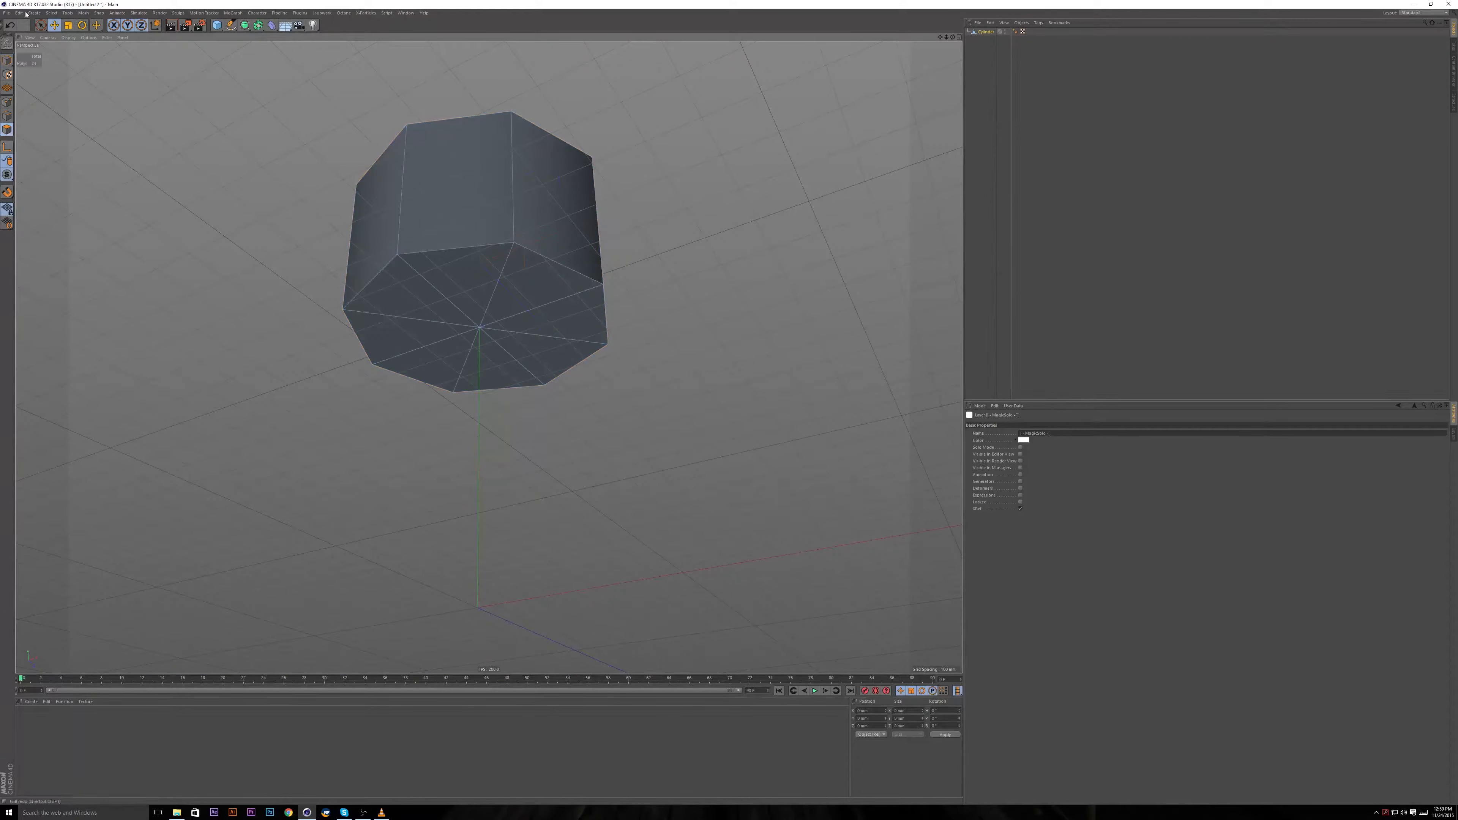
drag(41, 25, 51, 37)
mouse_move(422, 294)
mouse_down()
mouse_move(400, 305)
mouse_move(504, 356)
mouse_up()
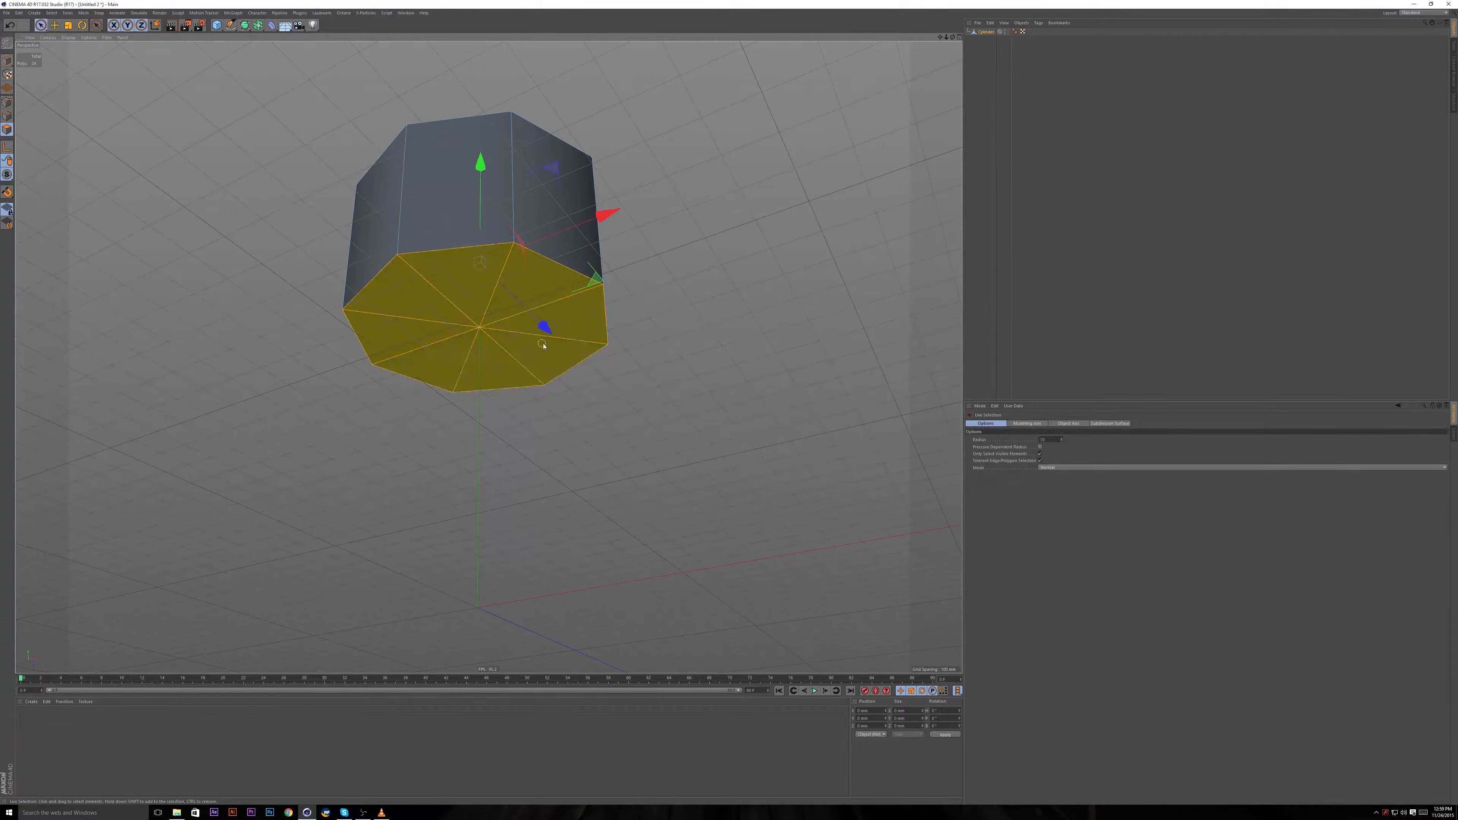
key(Delete)
click(8, 61)
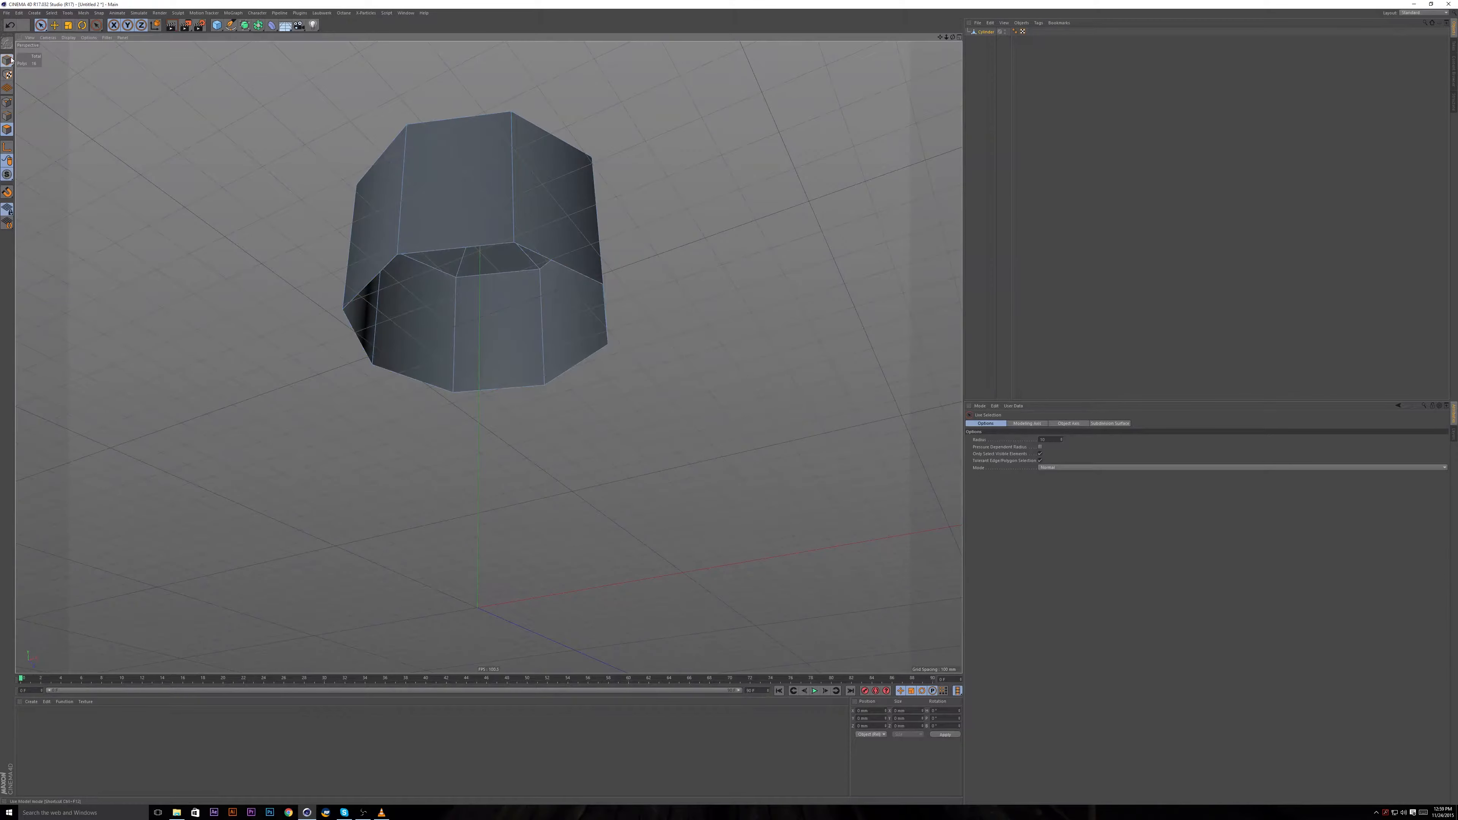
Run Optimize on the open cylinder and lower it back onto the top of the cube.
key(shift+c)
text(opti)
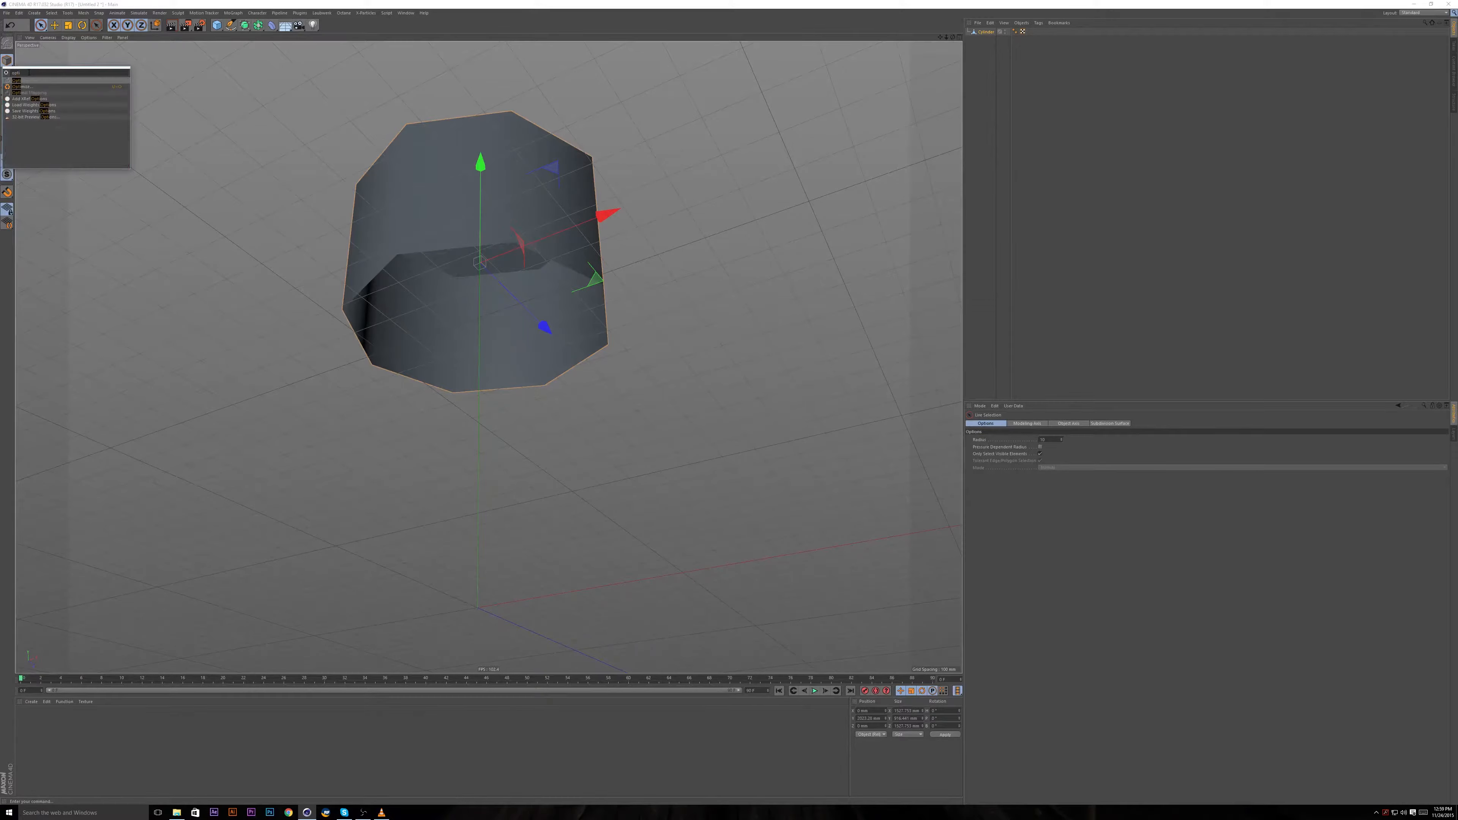
key(Down)
key(Return)
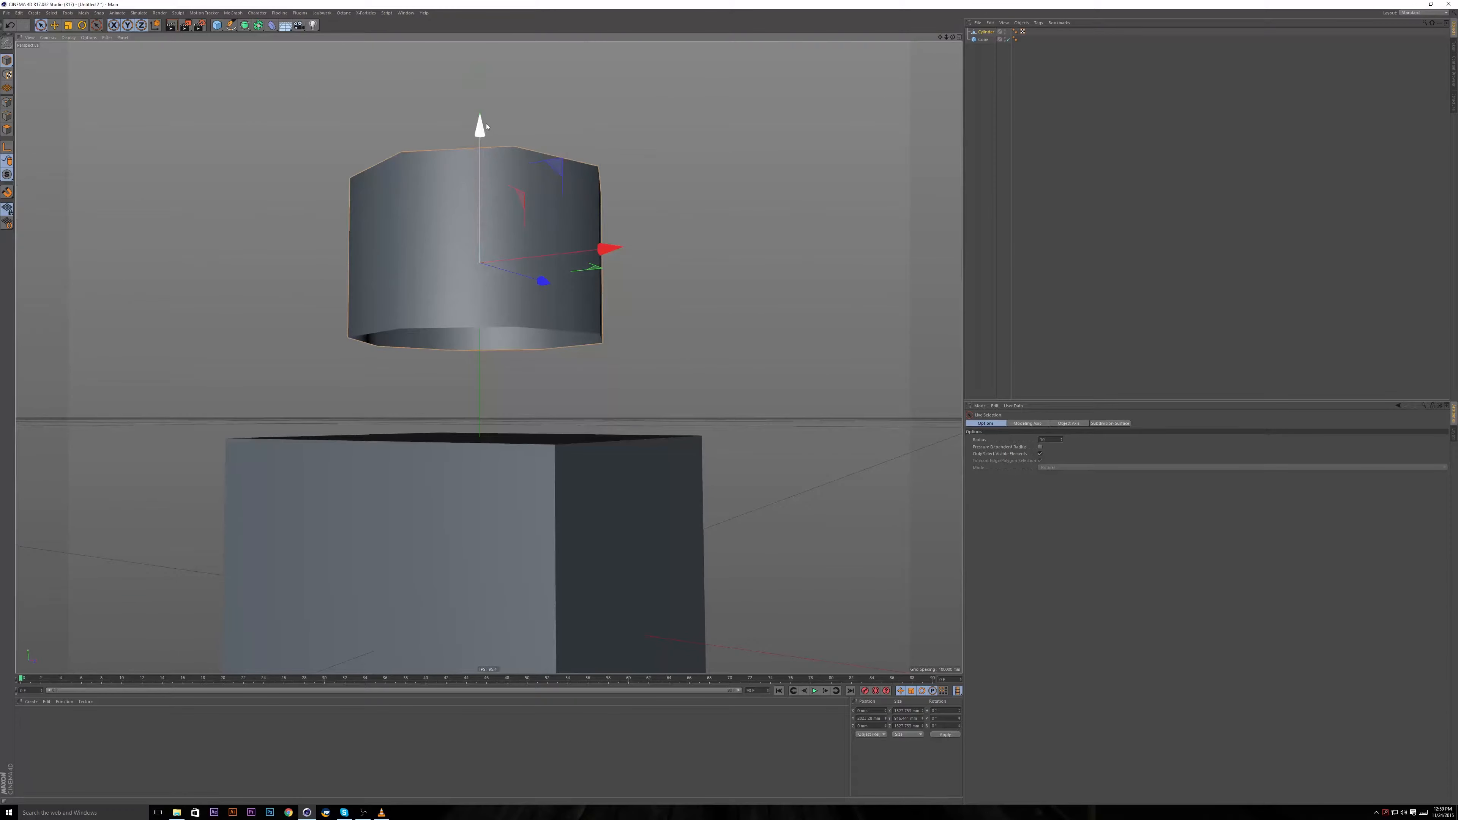
drag(481, 125, 482, 299)
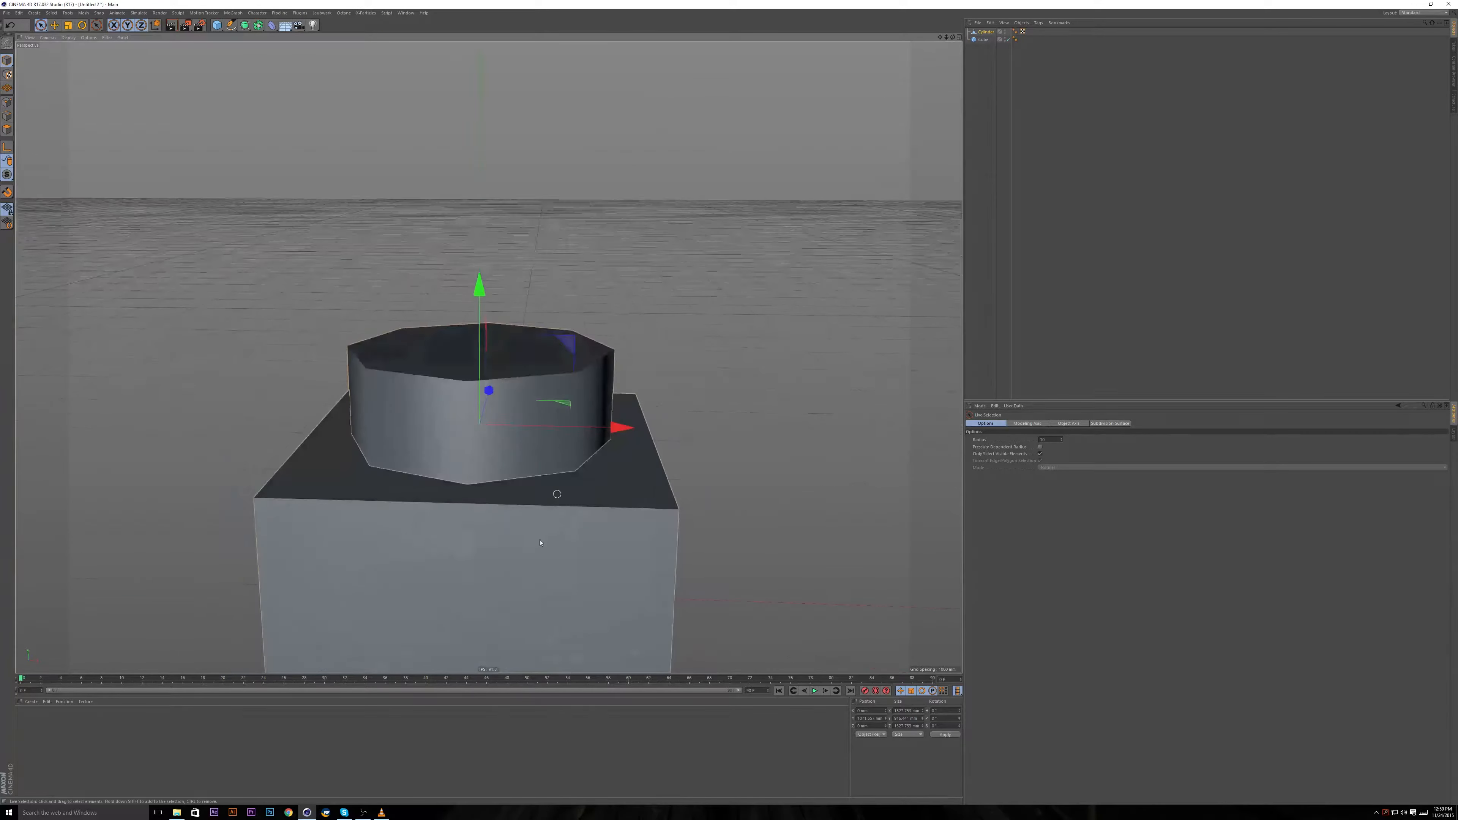
Make the cube editable, merge it with the cylinder into a single object and rename the result lego.
shift+click(617, 552)
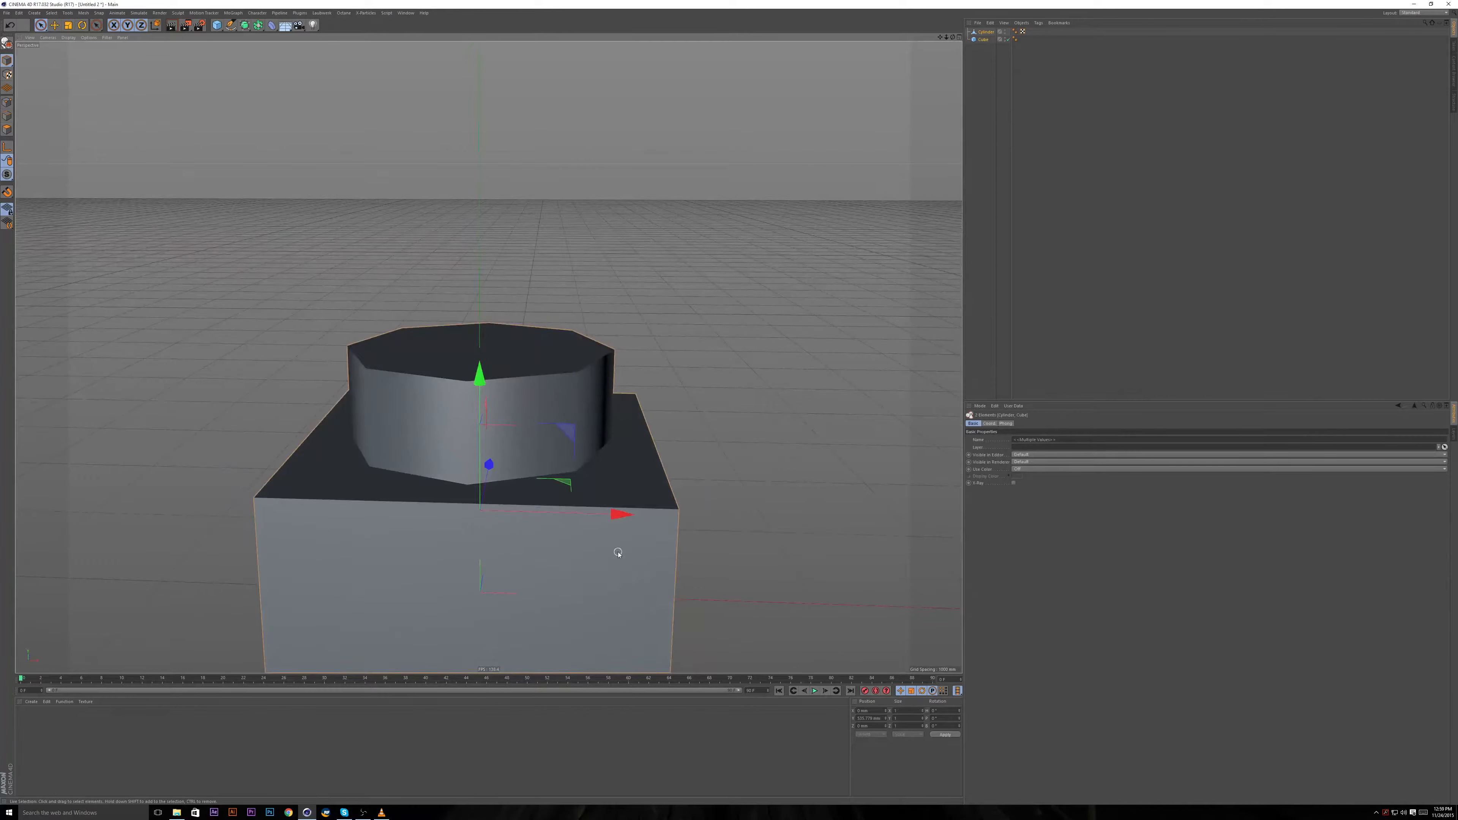
key(c)
key(alt+c)
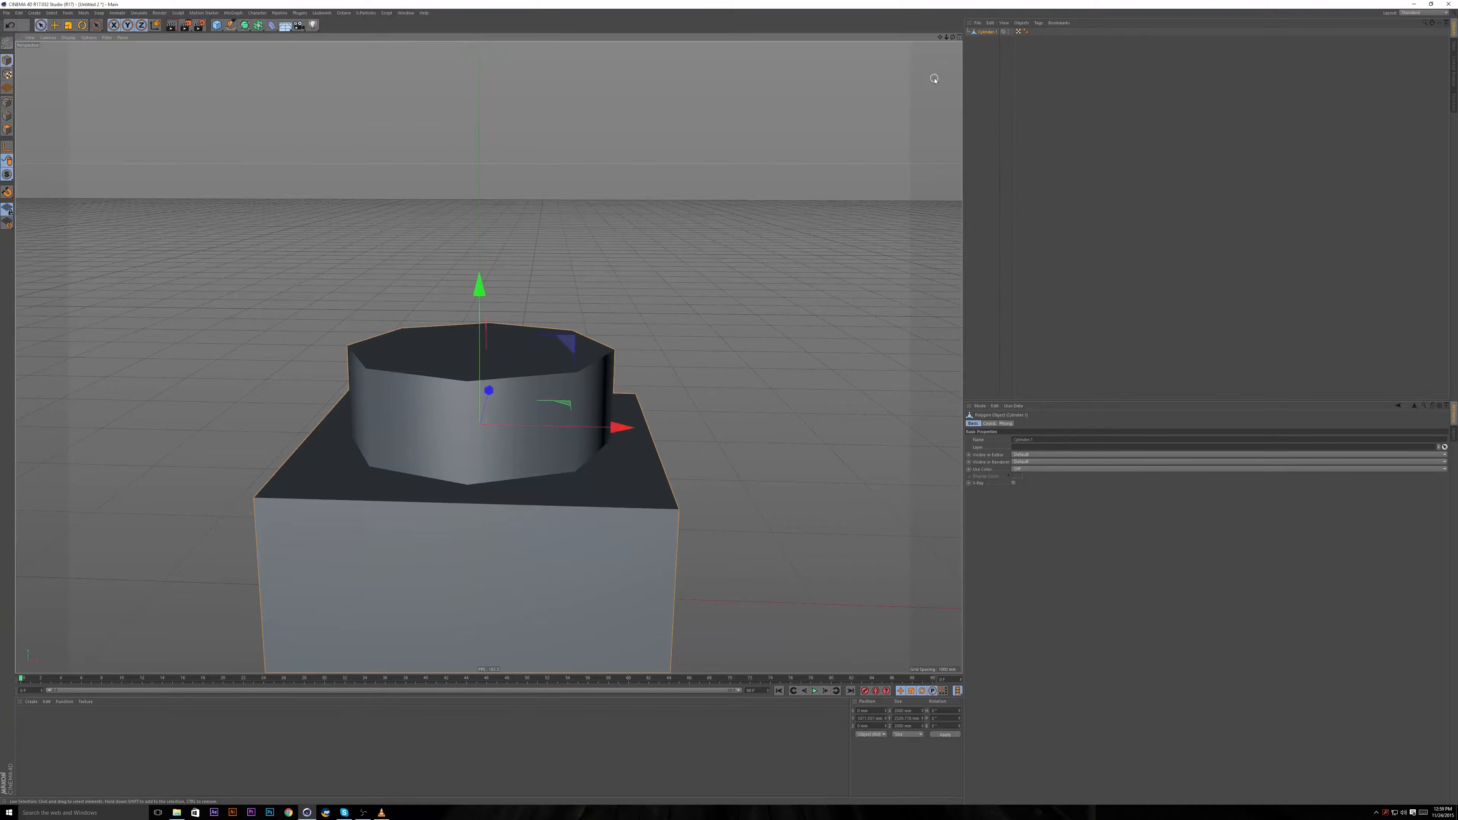
click(1071, 139)
click(993, 33)
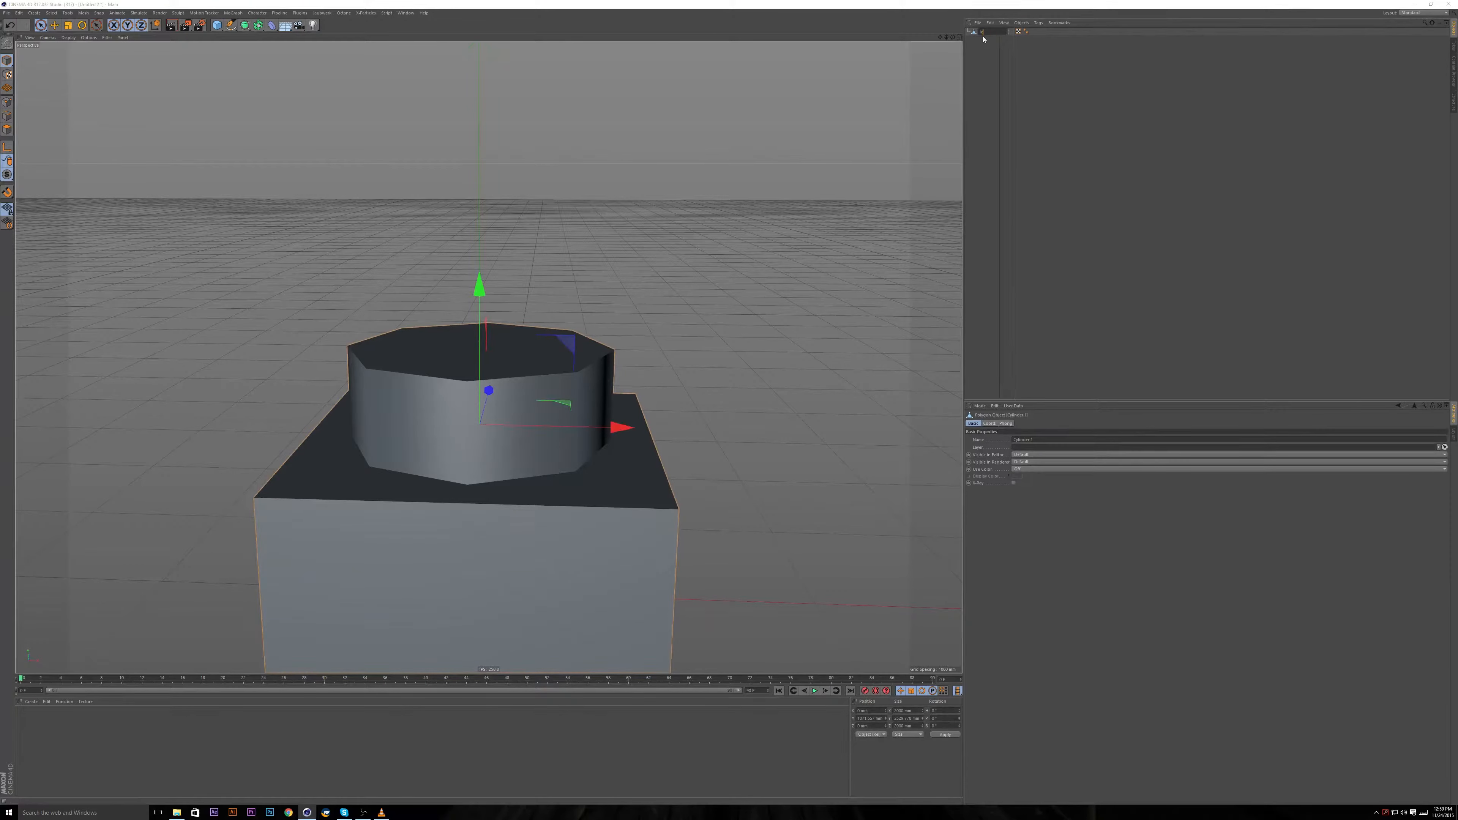
key(Return)
Select the brick's bottom polygon and move it upward to shorten the block.
alt+right_drag(439, 348, 426, 383)
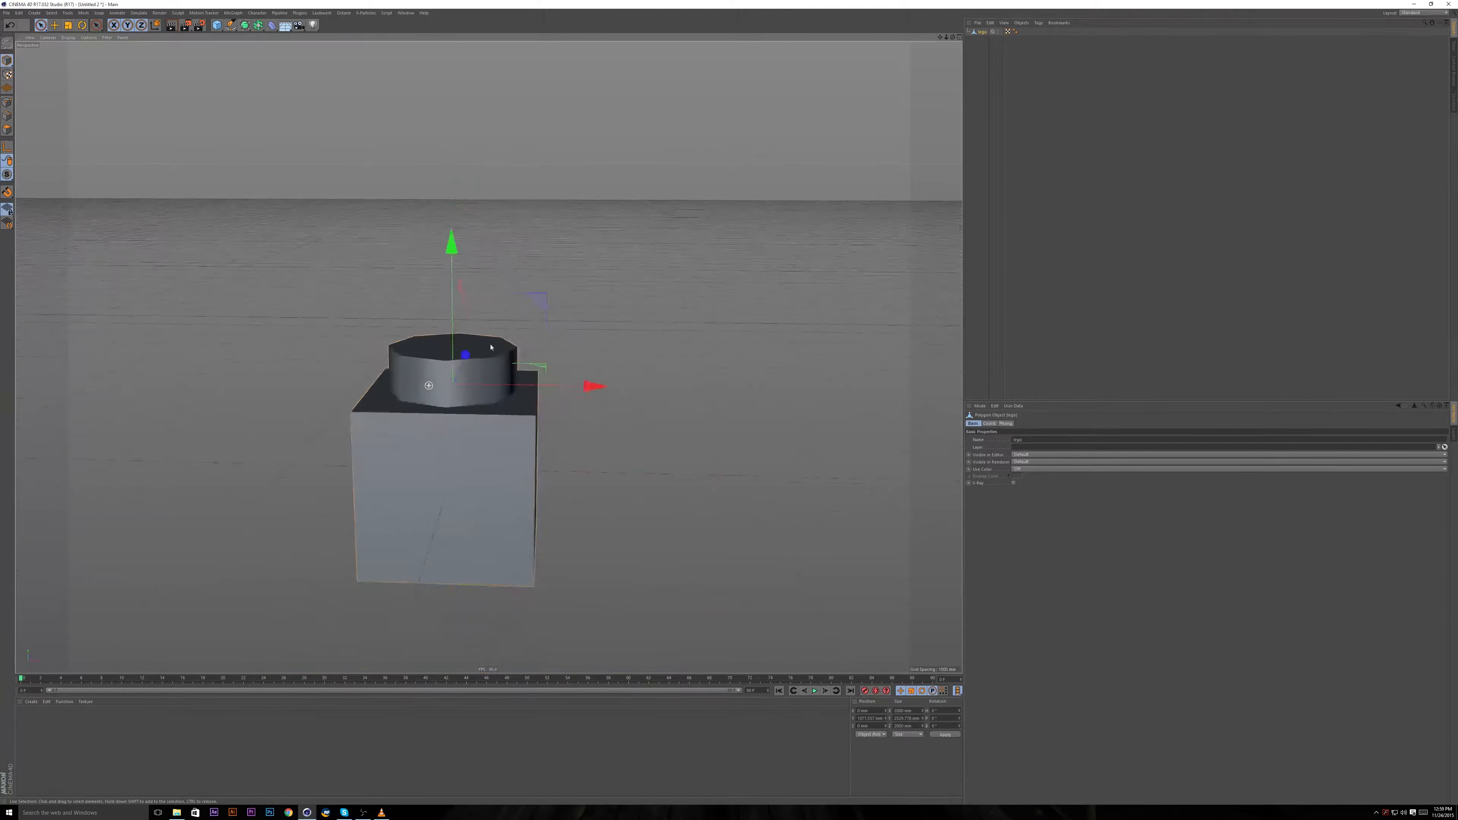
alt+drag(427, 383, 418, 255)
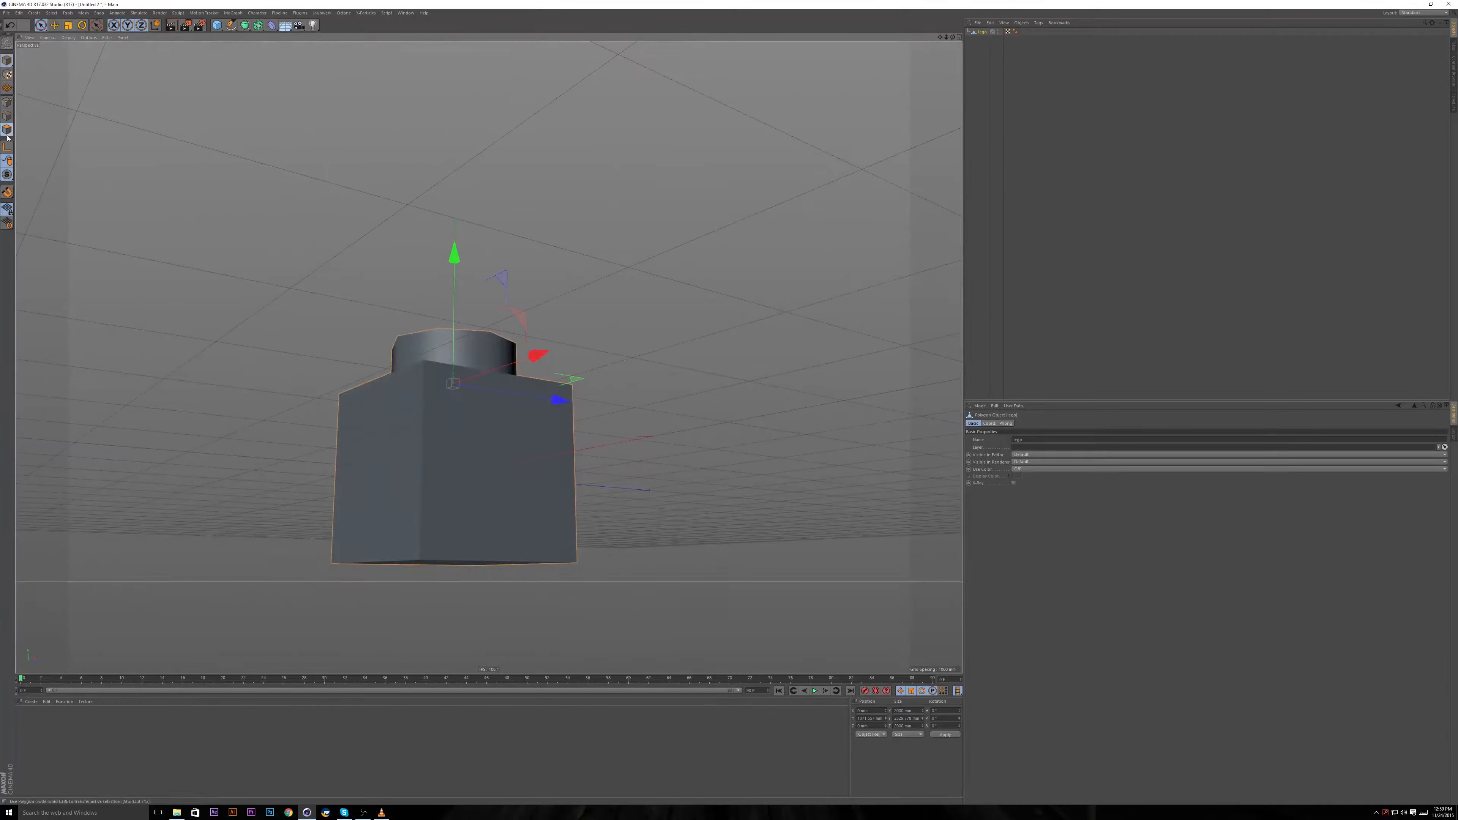
click(6, 130)
alt+drag(272, 362, 260, 259)
click(475, 468)
alt+drag(475, 468, 461, 570)
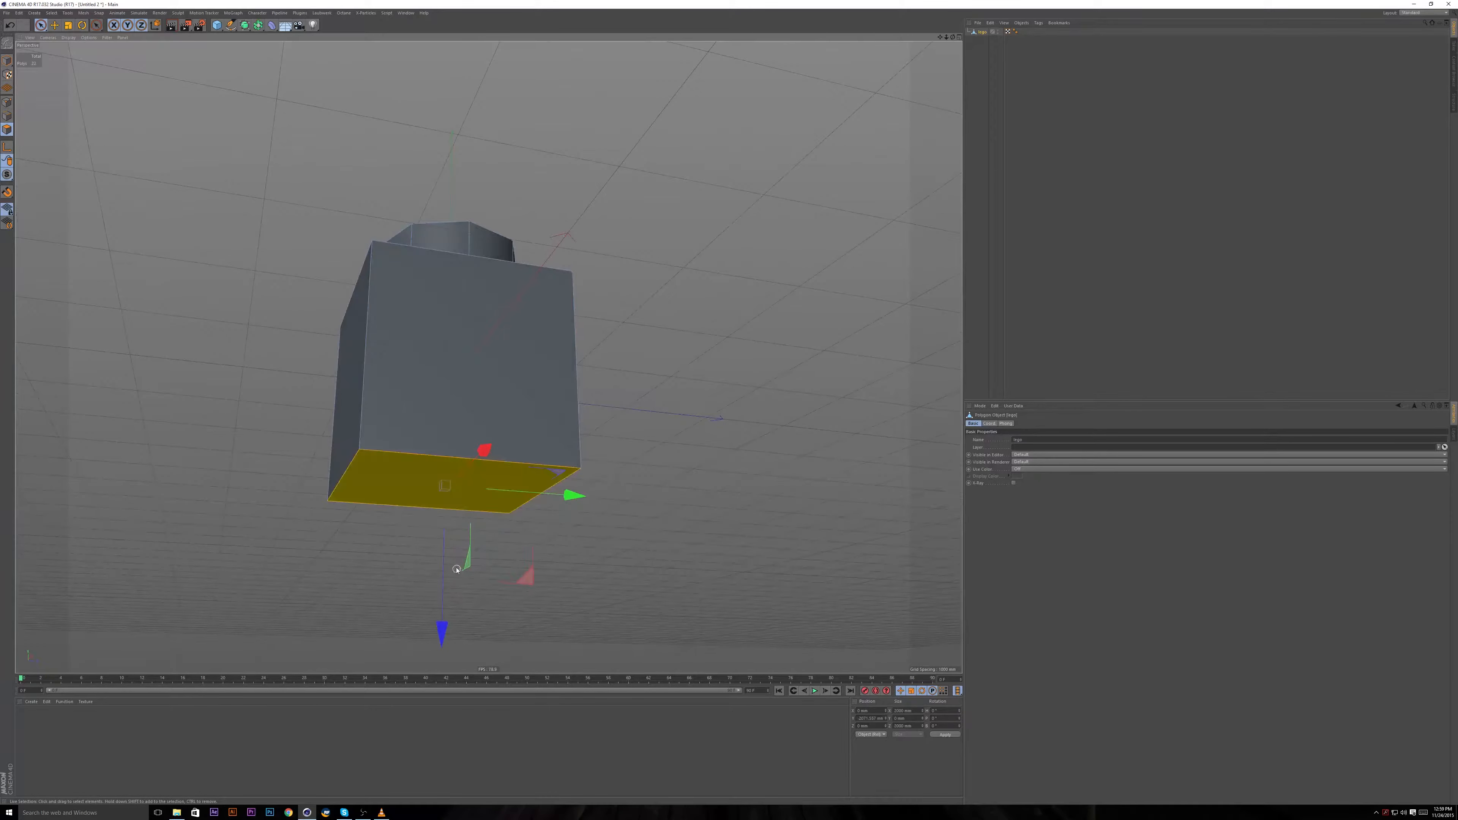
click(452, 539)
click(453, 488)
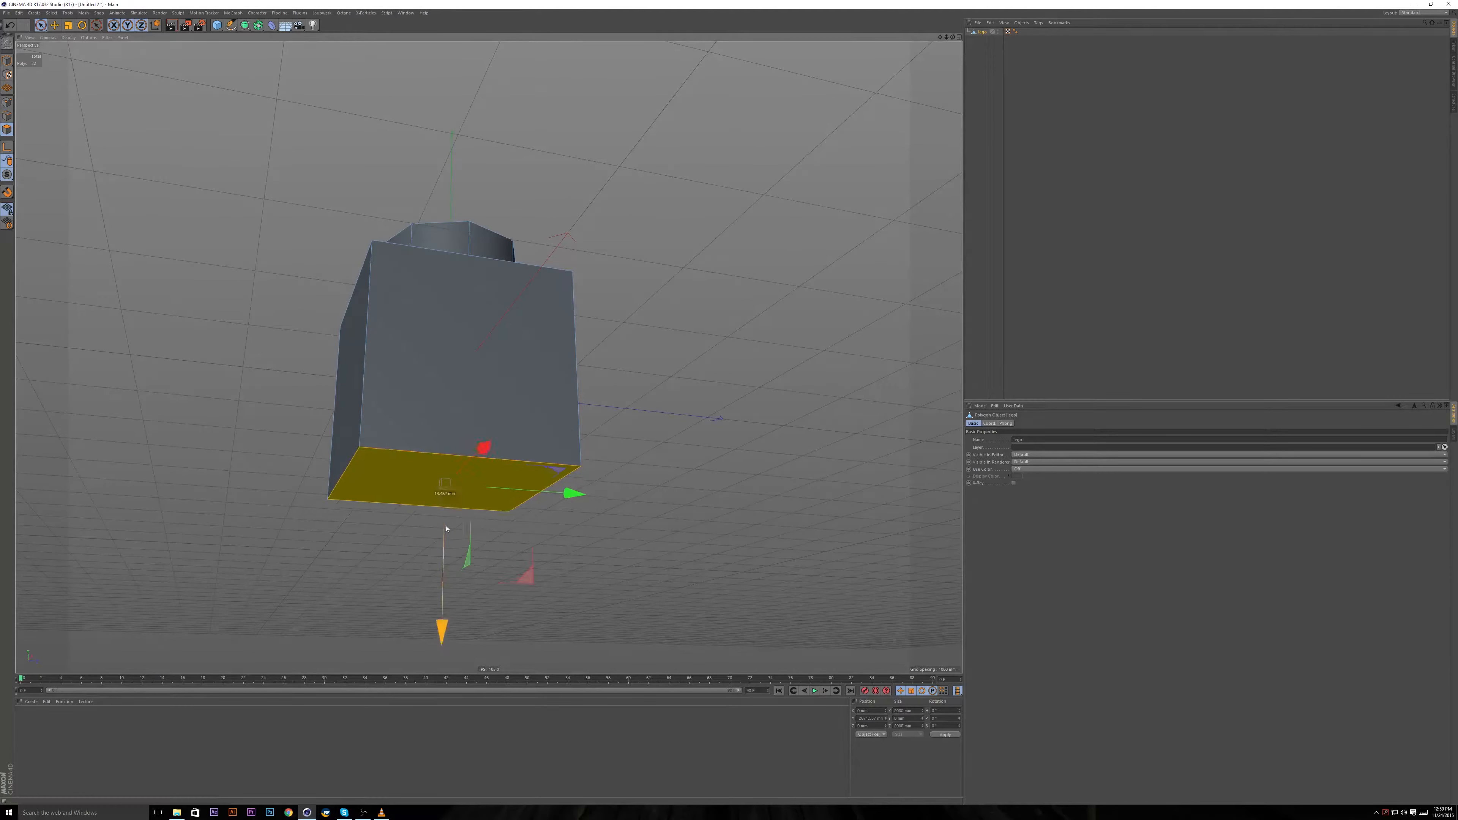
drag(445, 540, 400, 478)
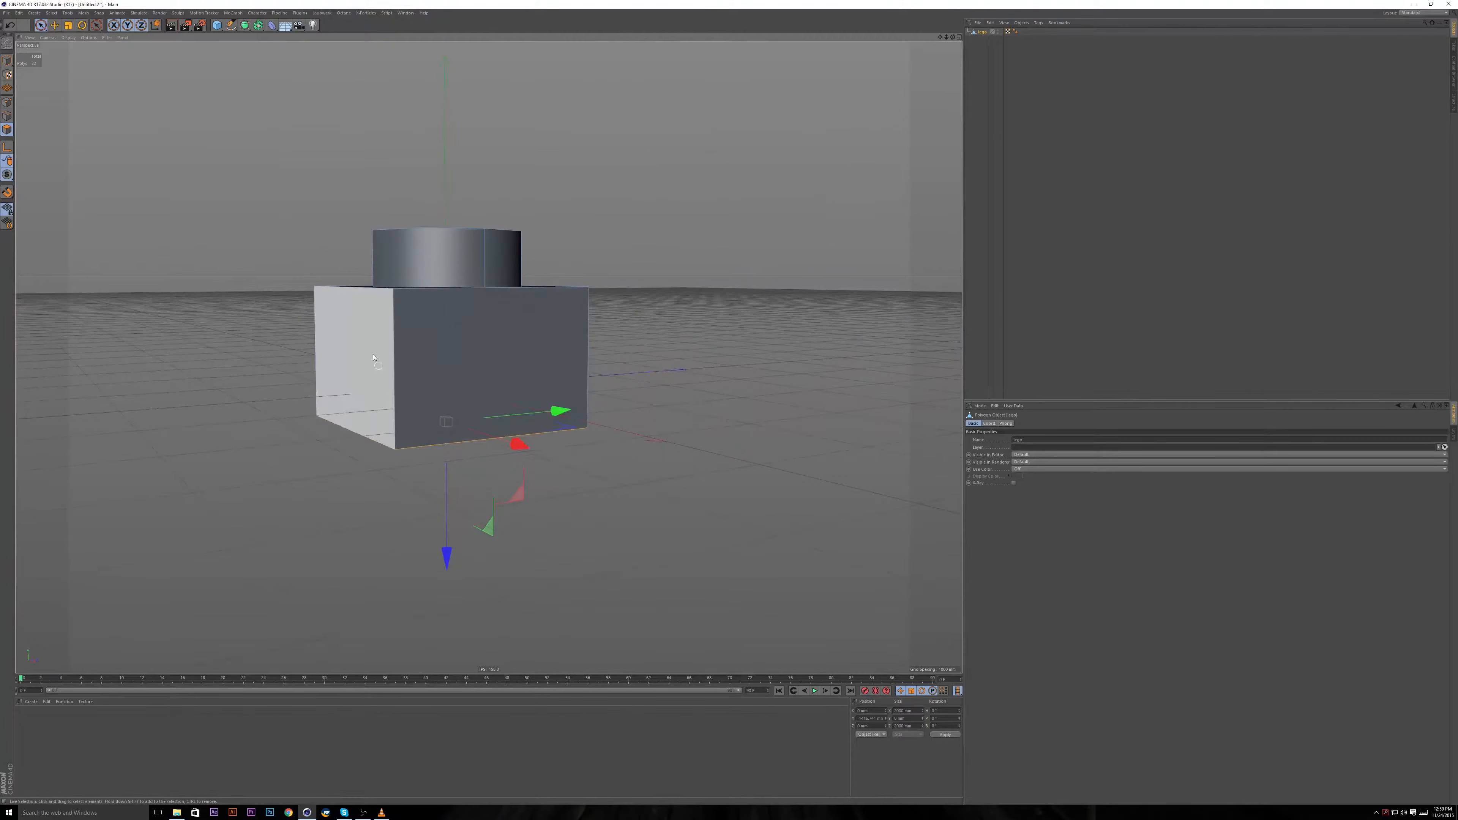
click(424, 293)
Raise the brick, move its axis down to the base and set its Y position to 0 mm.
alt+drag(436, 217, 454, 204)
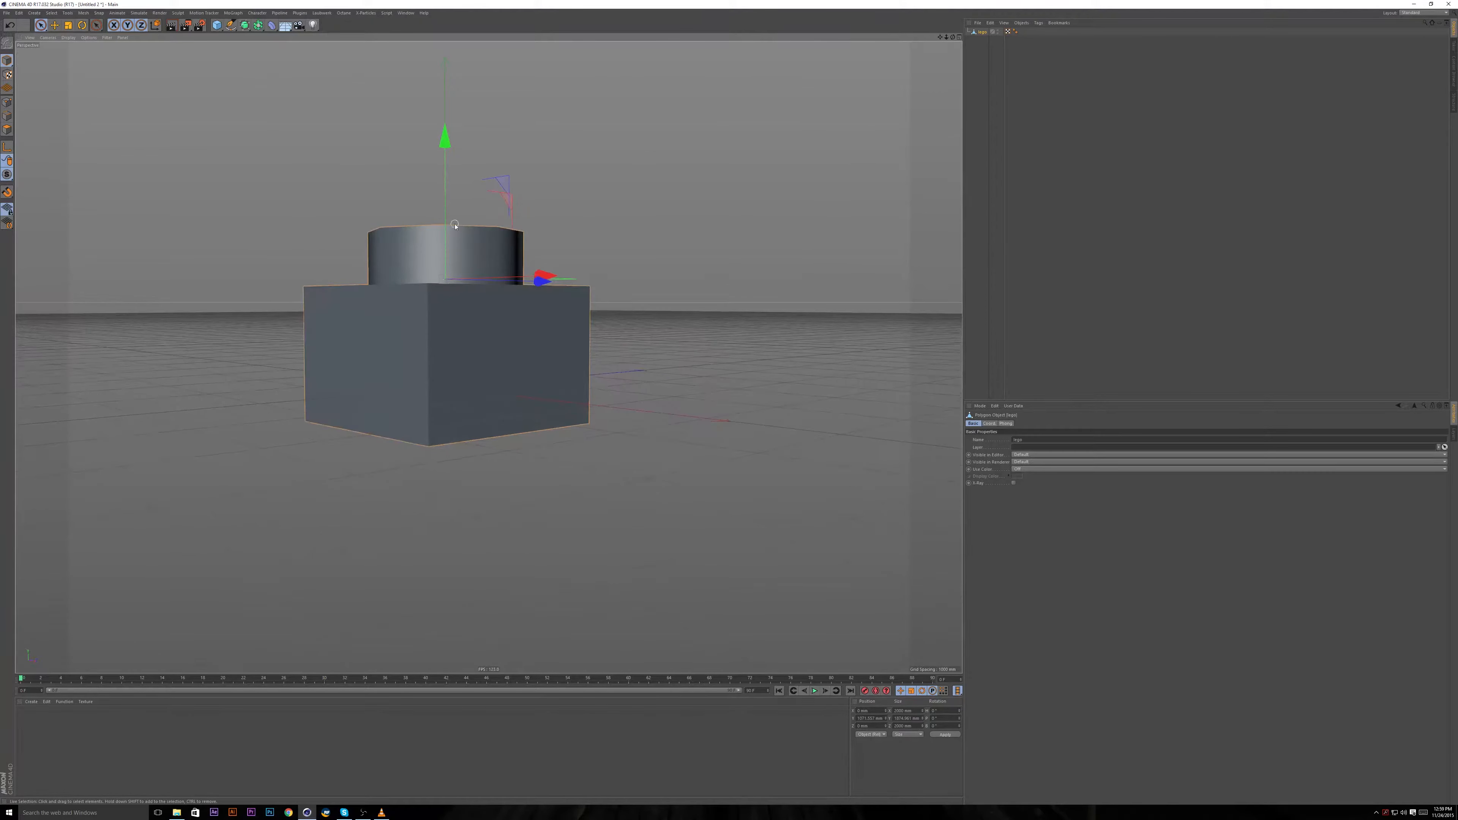
drag(445, 136, 445, 118)
alt+drag(335, 290, 381, 288)
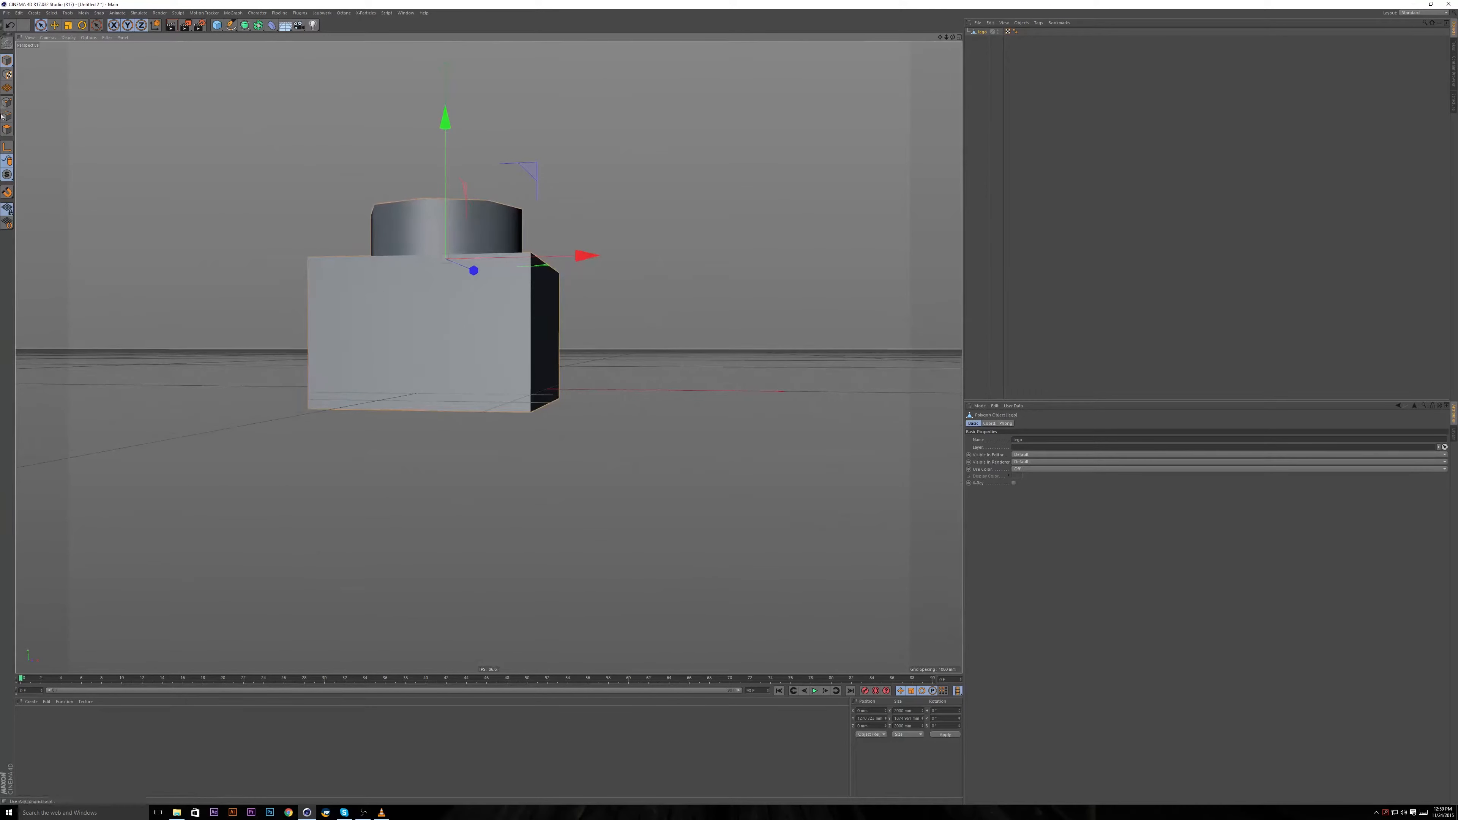
drag(446, 122, 449, 276)
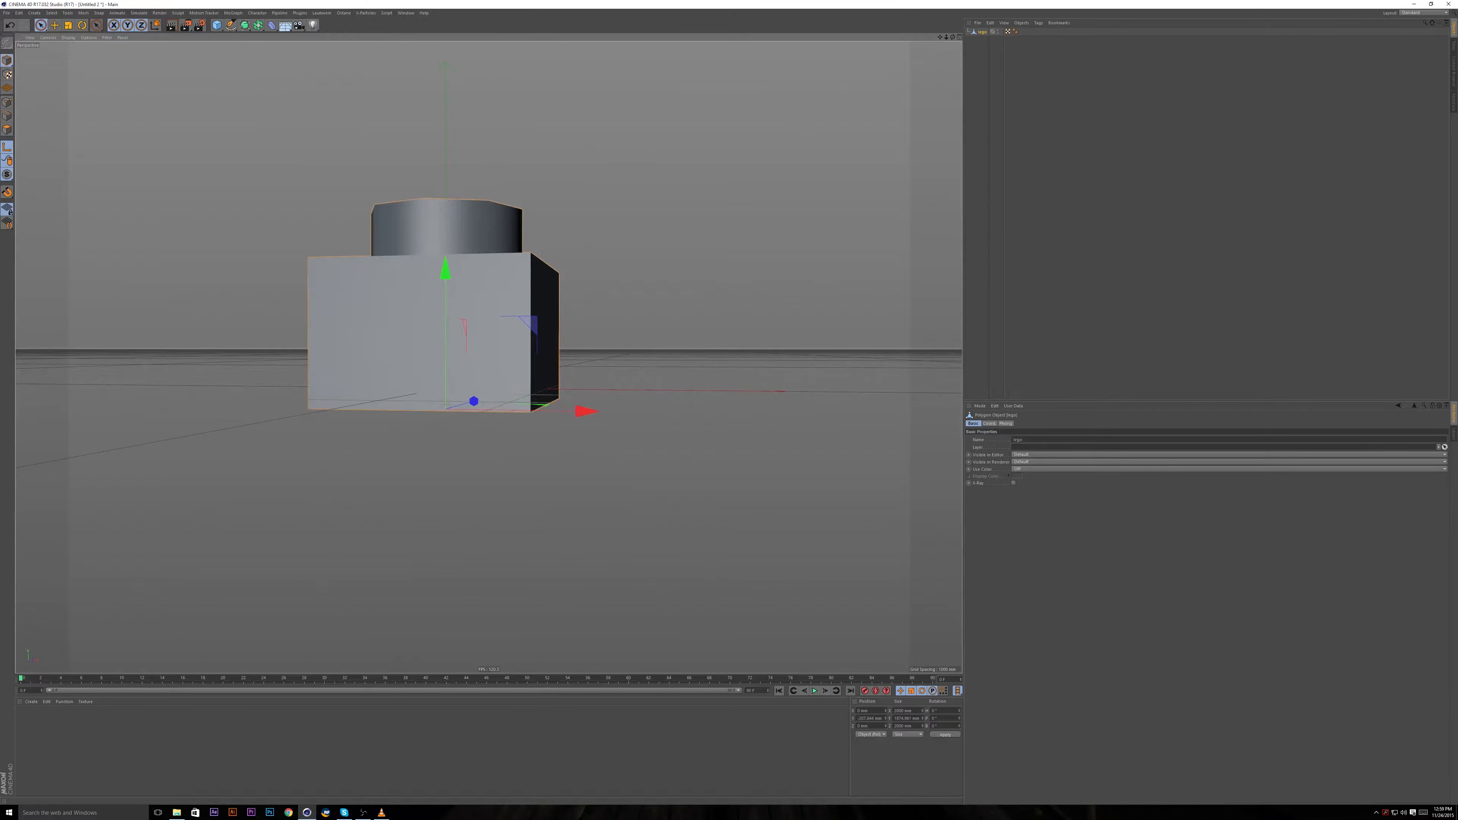
double_click(871, 718)
text(0)
key(Return)
Try adjusting the block through a rectangle selection of its side polygons, and undo the last change.
alt+drag(431, 496, 450, 487)
click(7, 129)
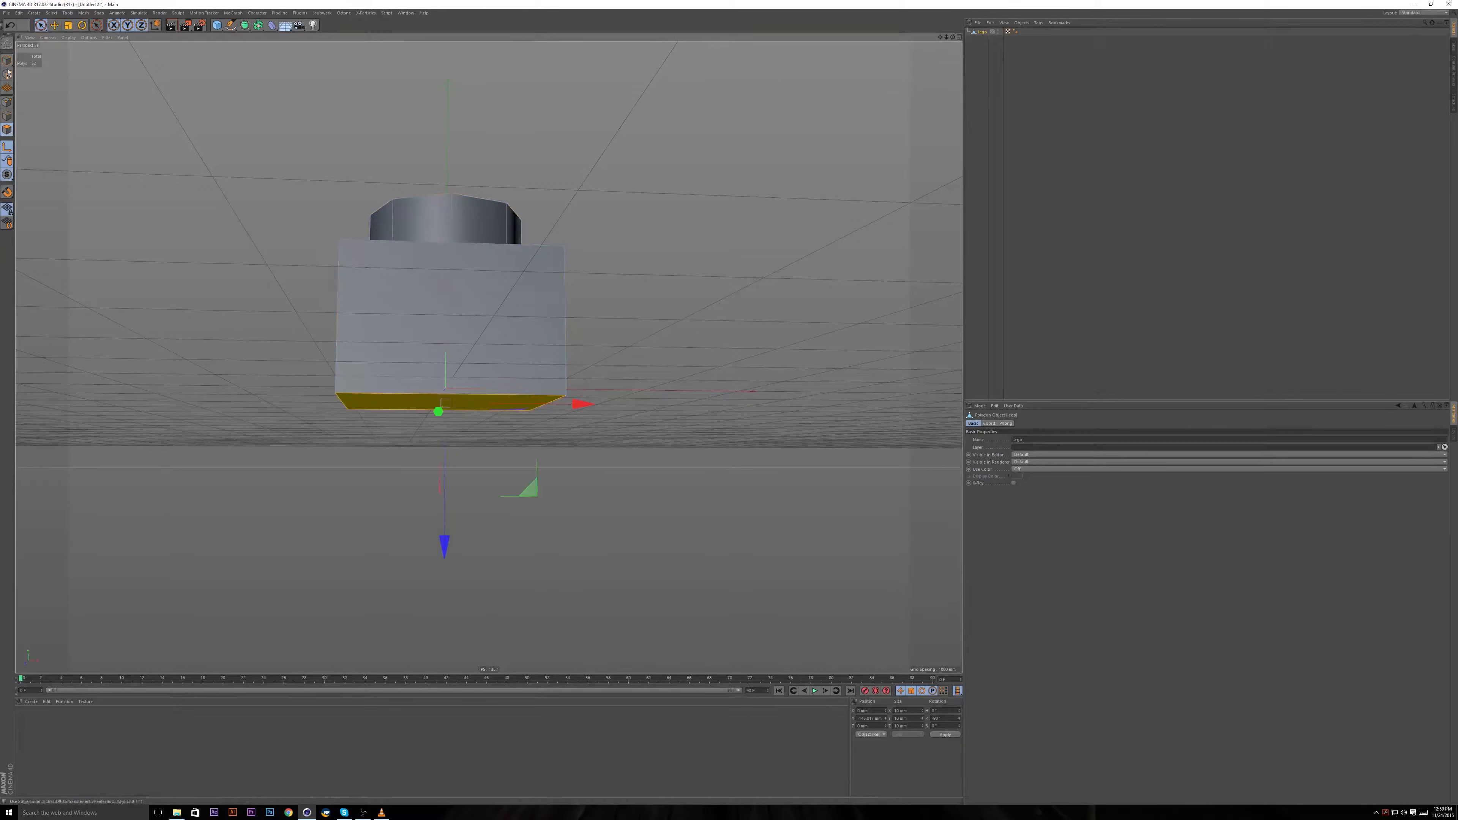
drag(40, 26, 78, 61)
drag(177, 63, 498, 313)
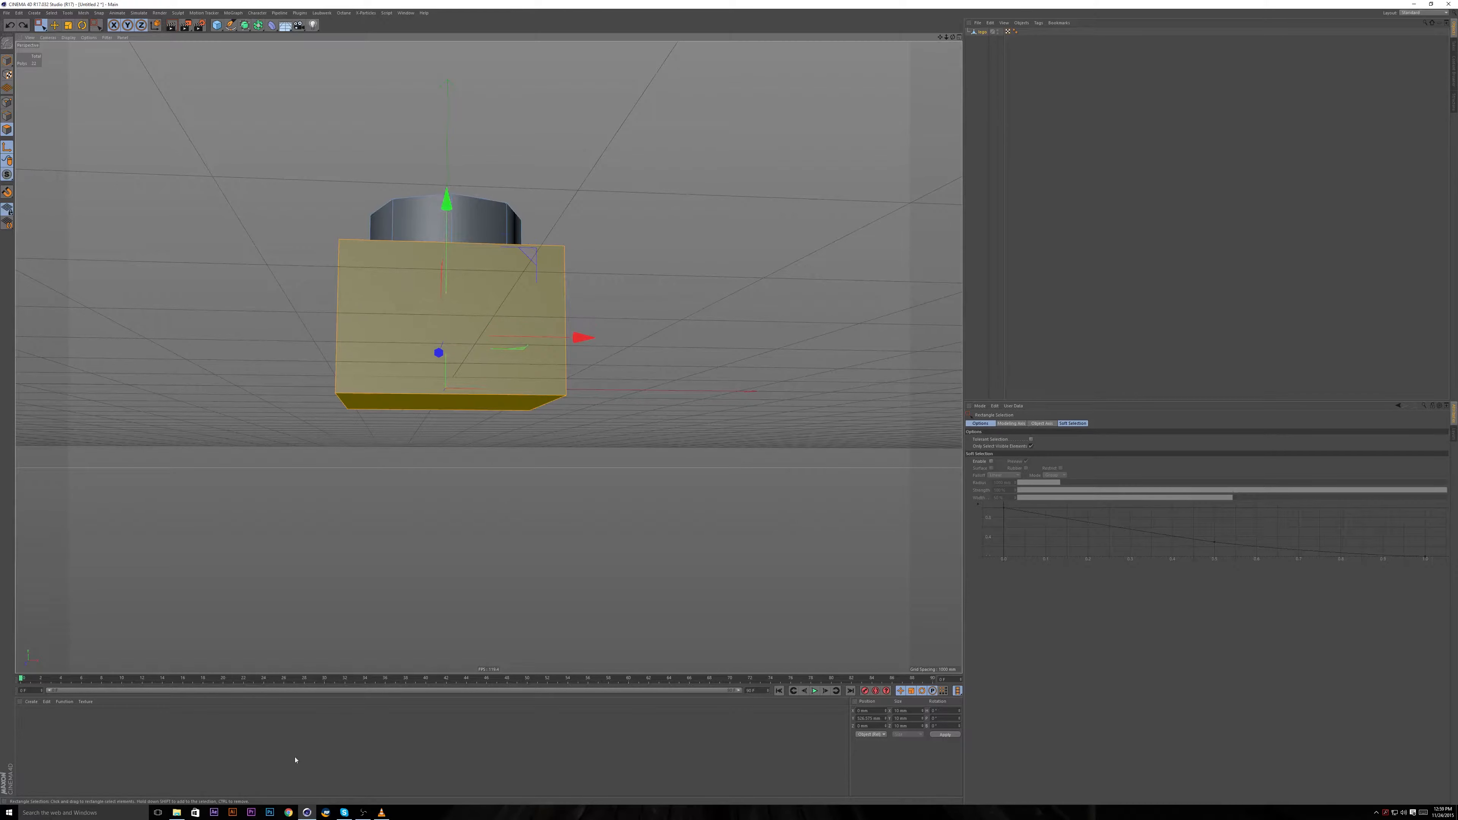
click(7, 147)
alt+drag(425, 219, 365, 285)
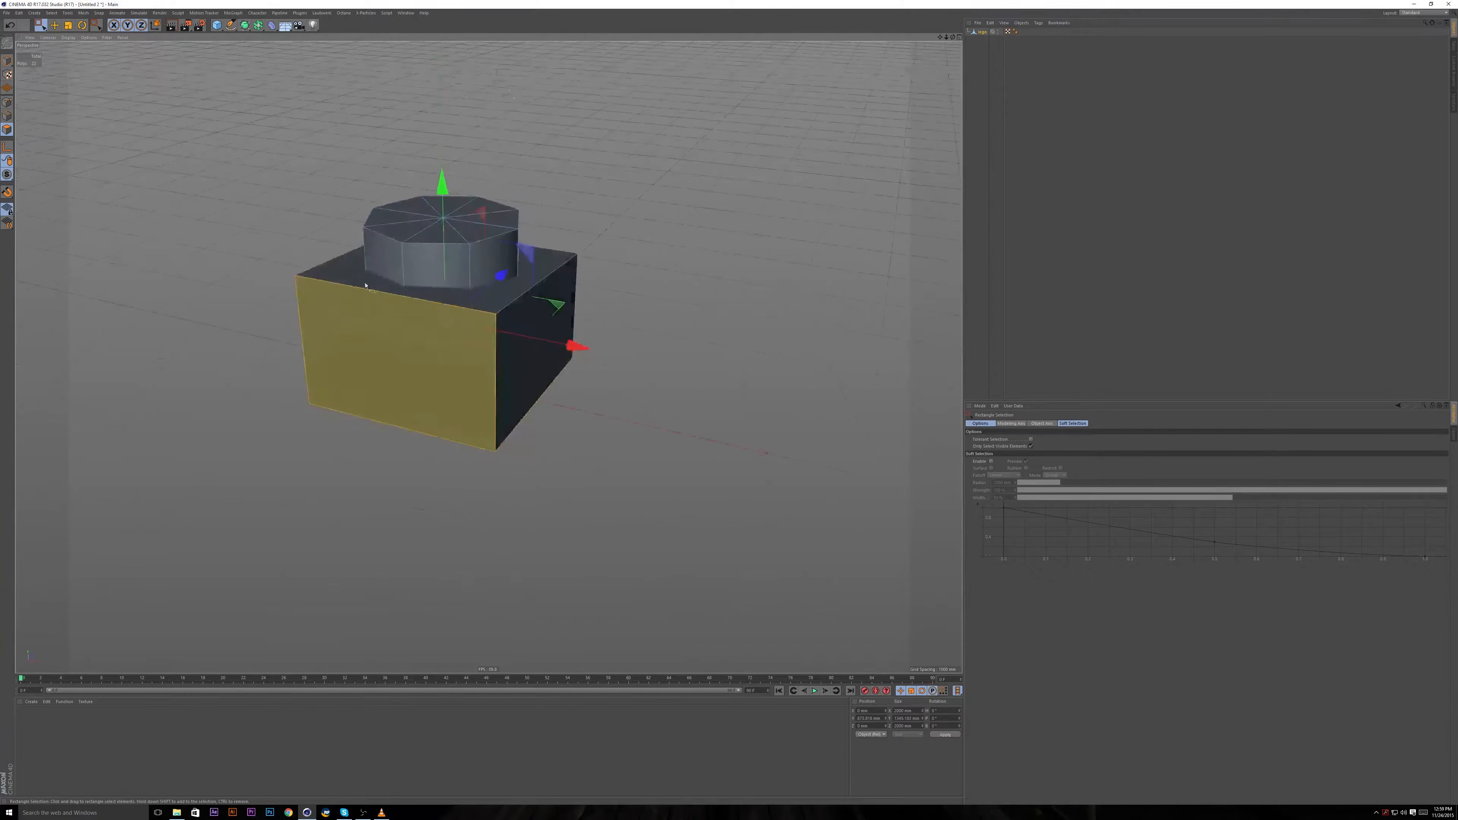
click(7, 61)
alt+drag(499, 333, 551, 293)
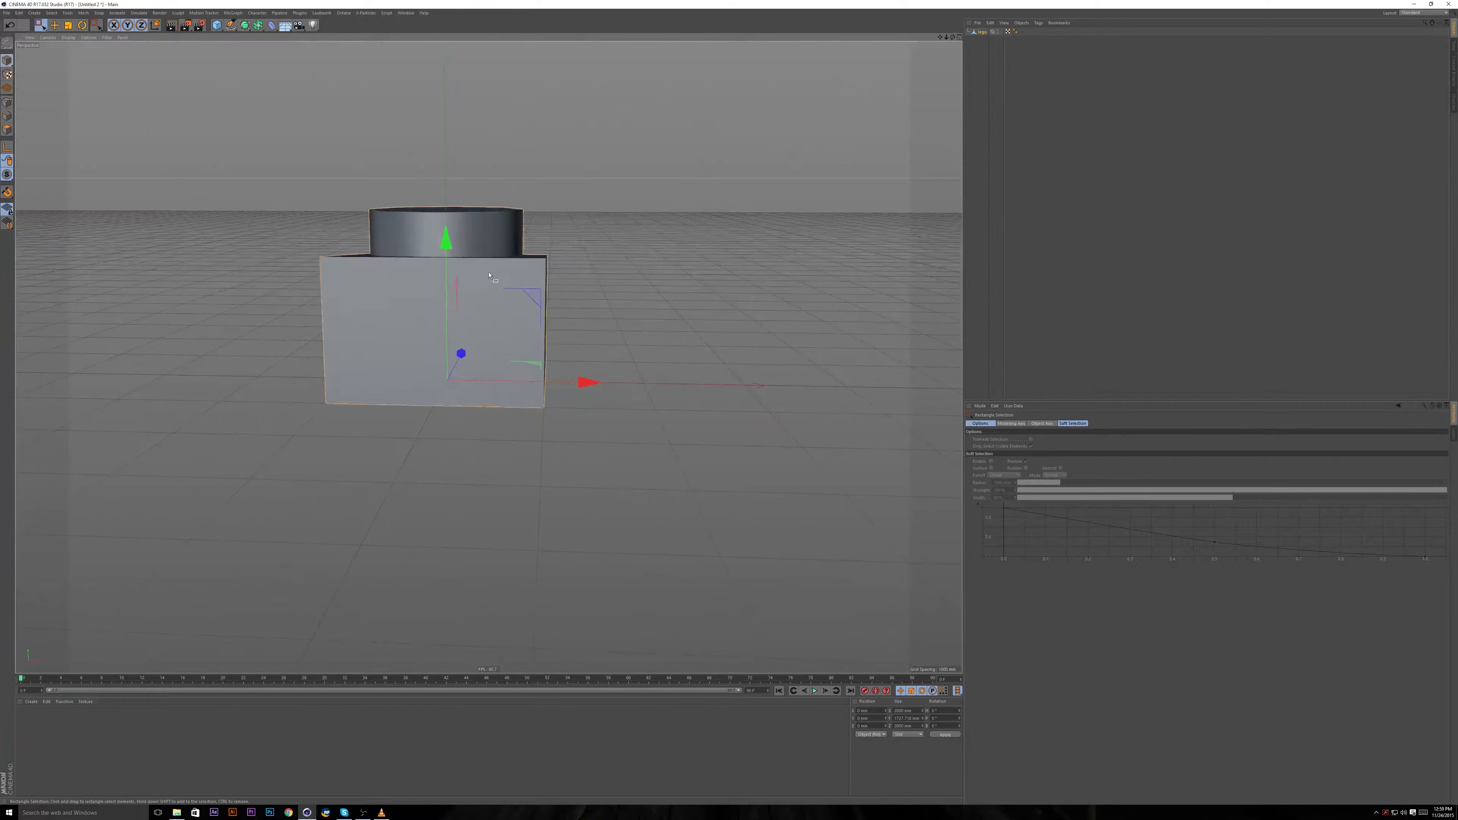
alt+drag(446, 86, 320, 210)
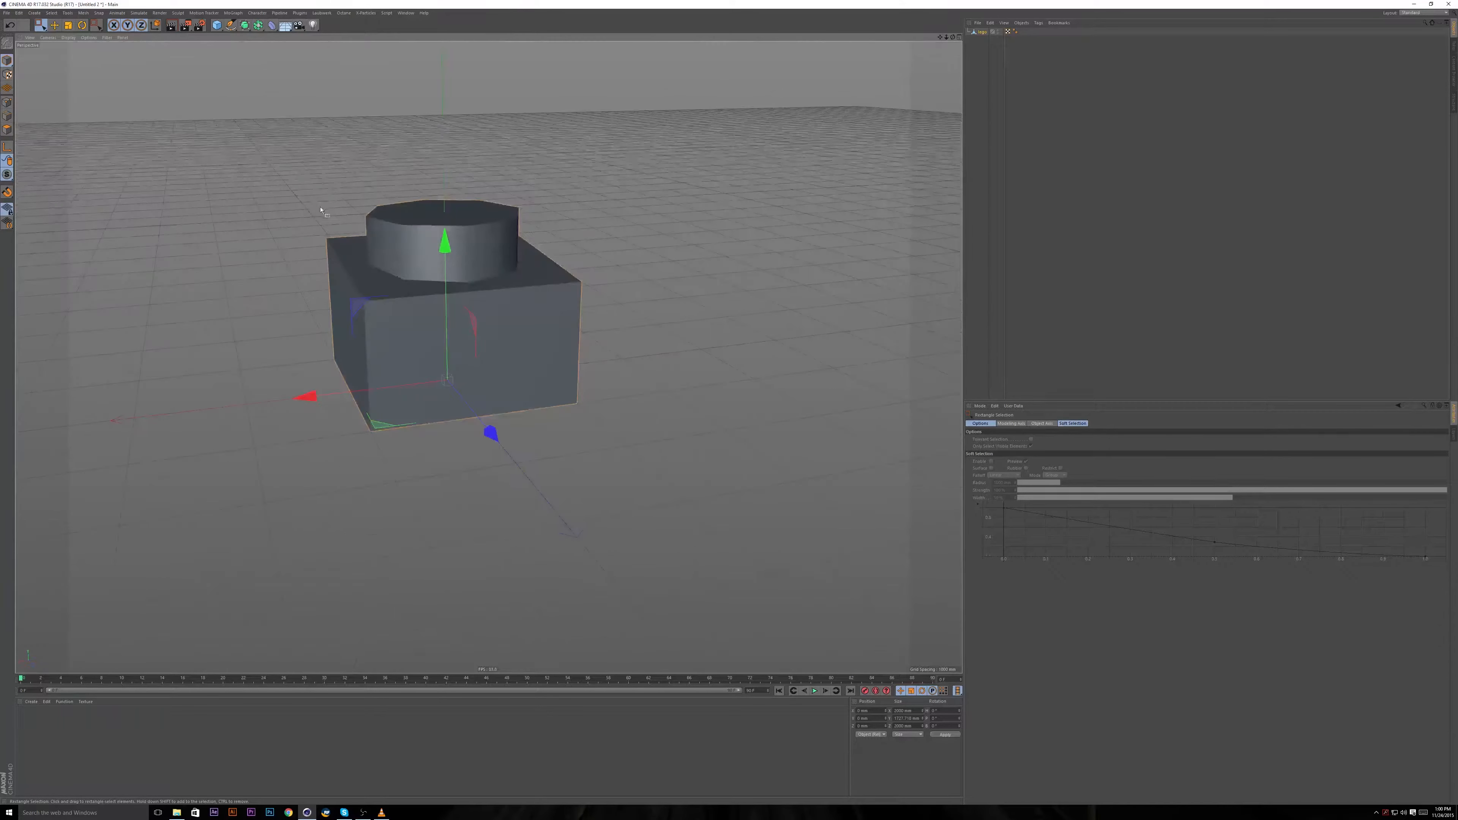
key(ctrl+z)
Check the finished brick from several angles and copy it into the voxel particle scene.
alt+drag(433, 273, 479, 324)
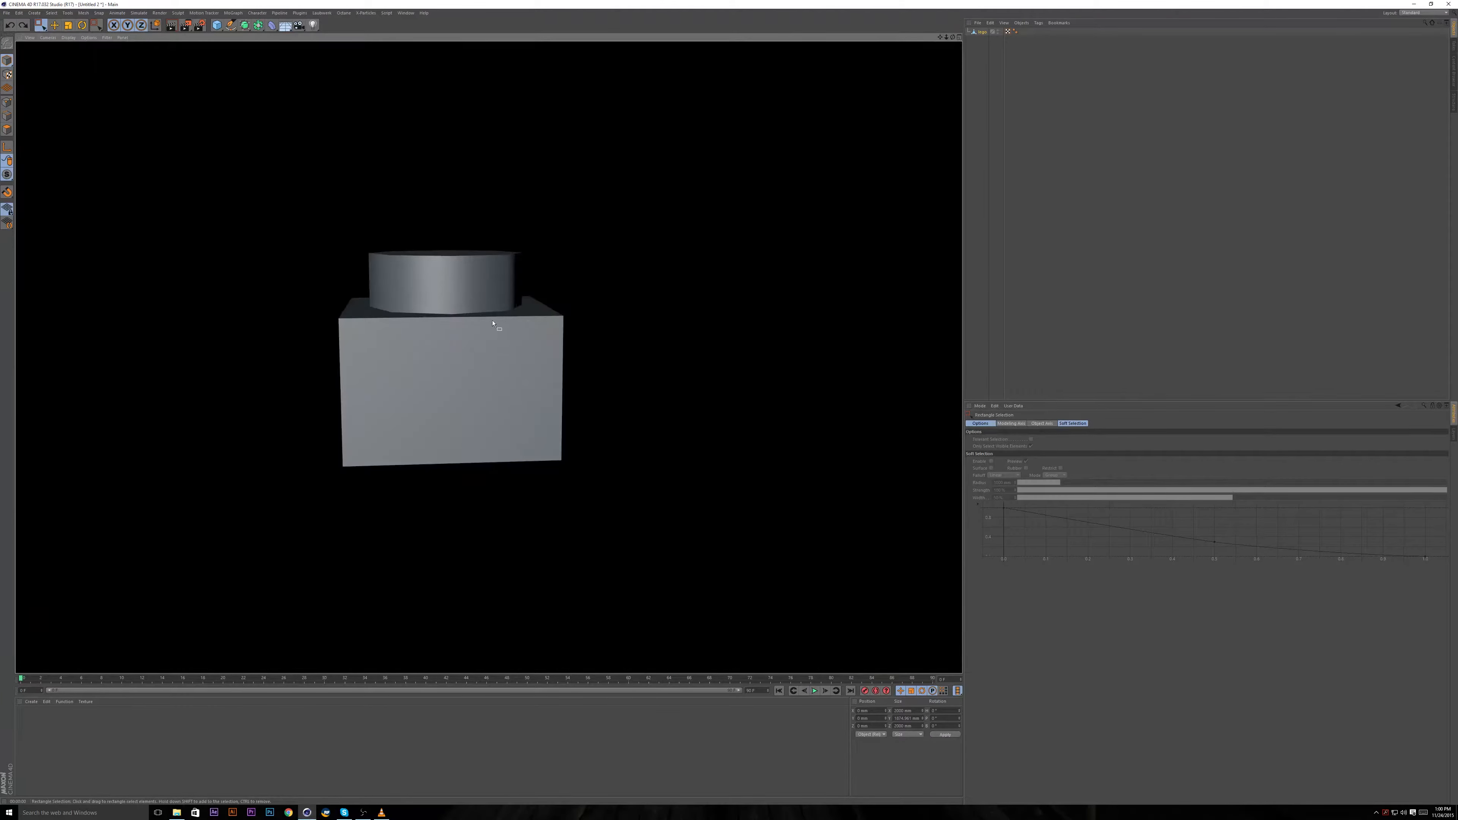
alt+drag(493, 324, 477, 270)
click(406, 12)
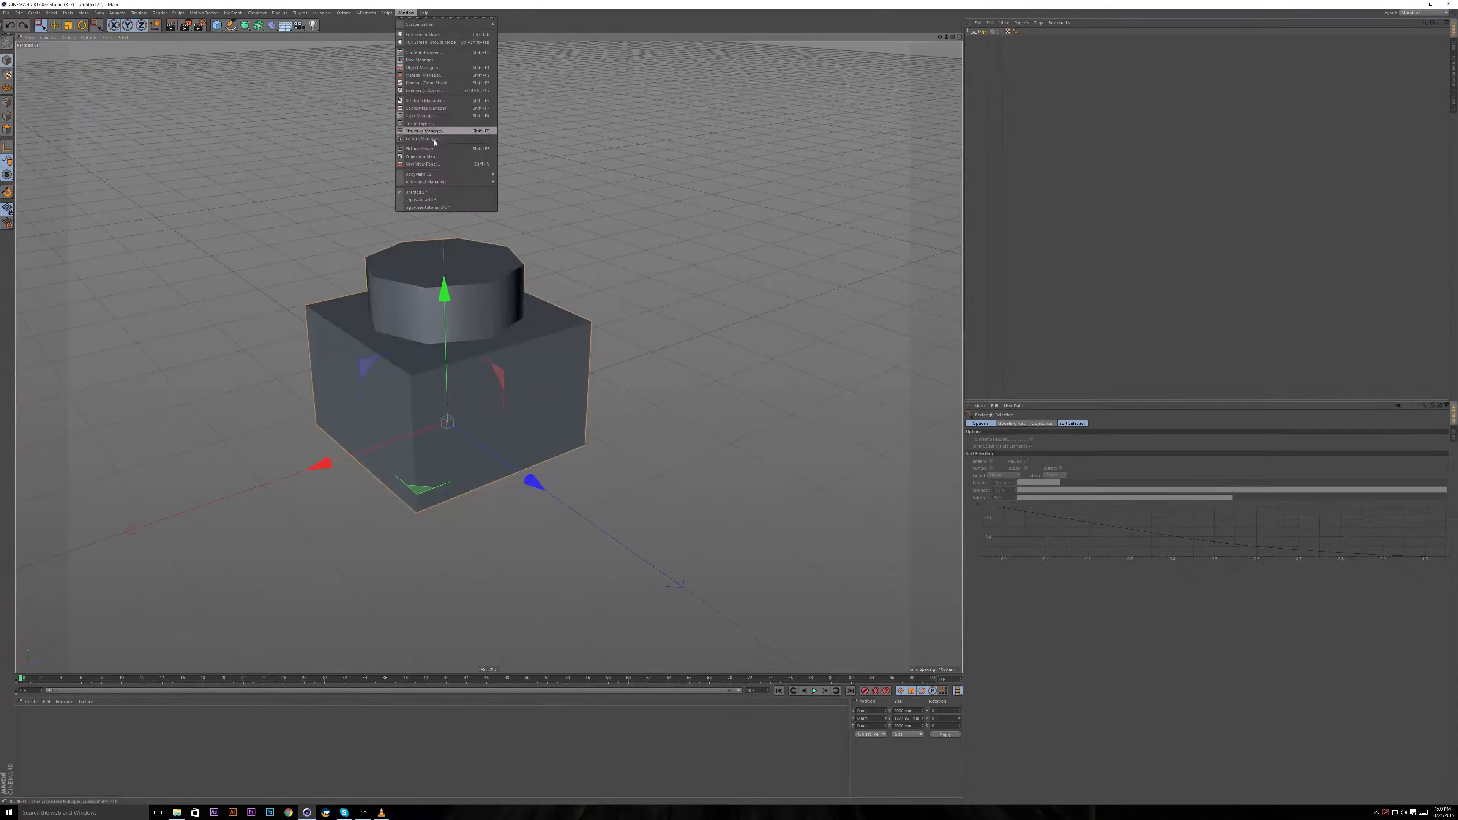
click(427, 207)
alt+drag(431, 230, 425, 234)
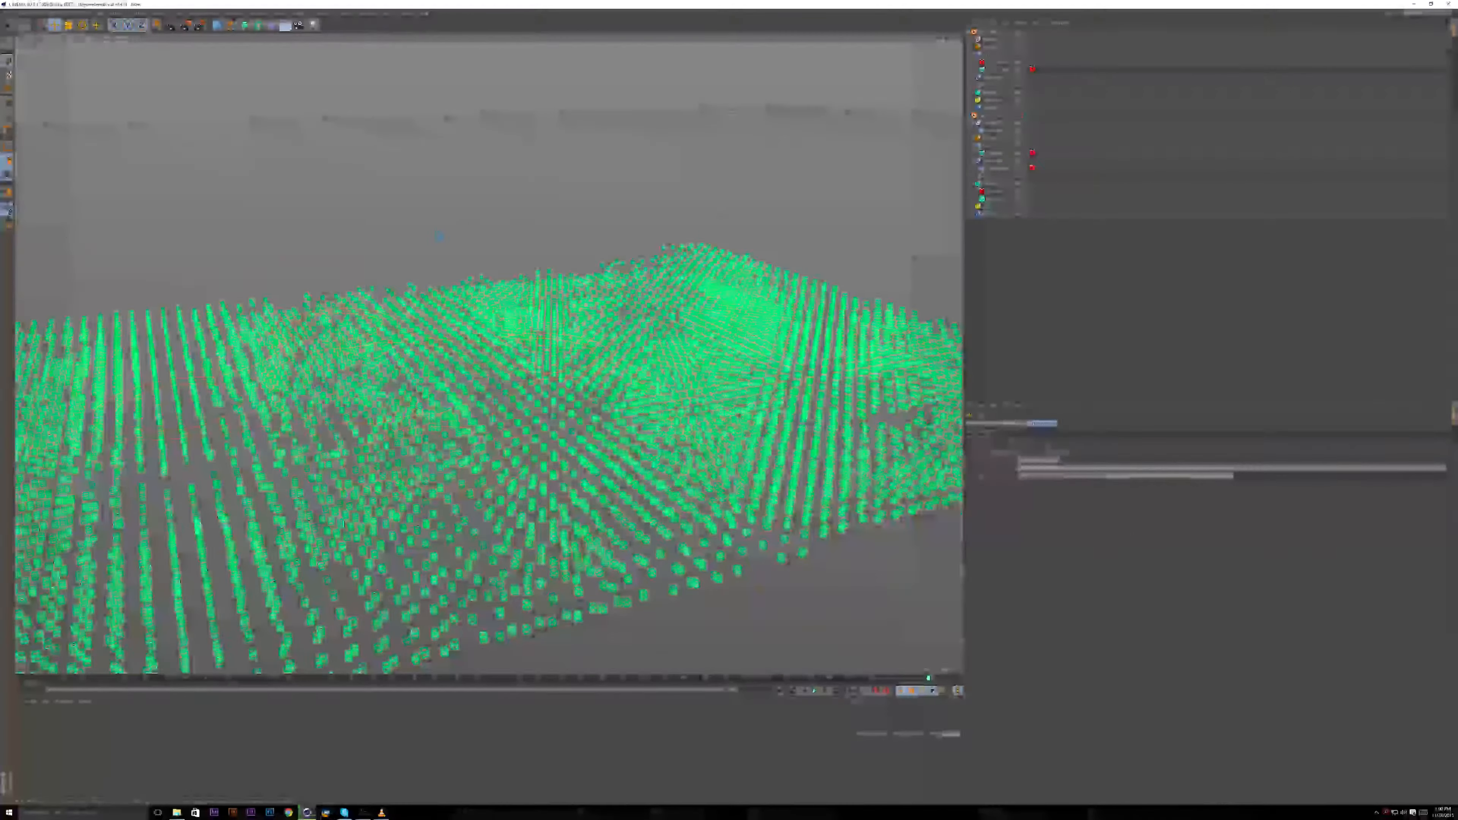
key(ctrl+v)
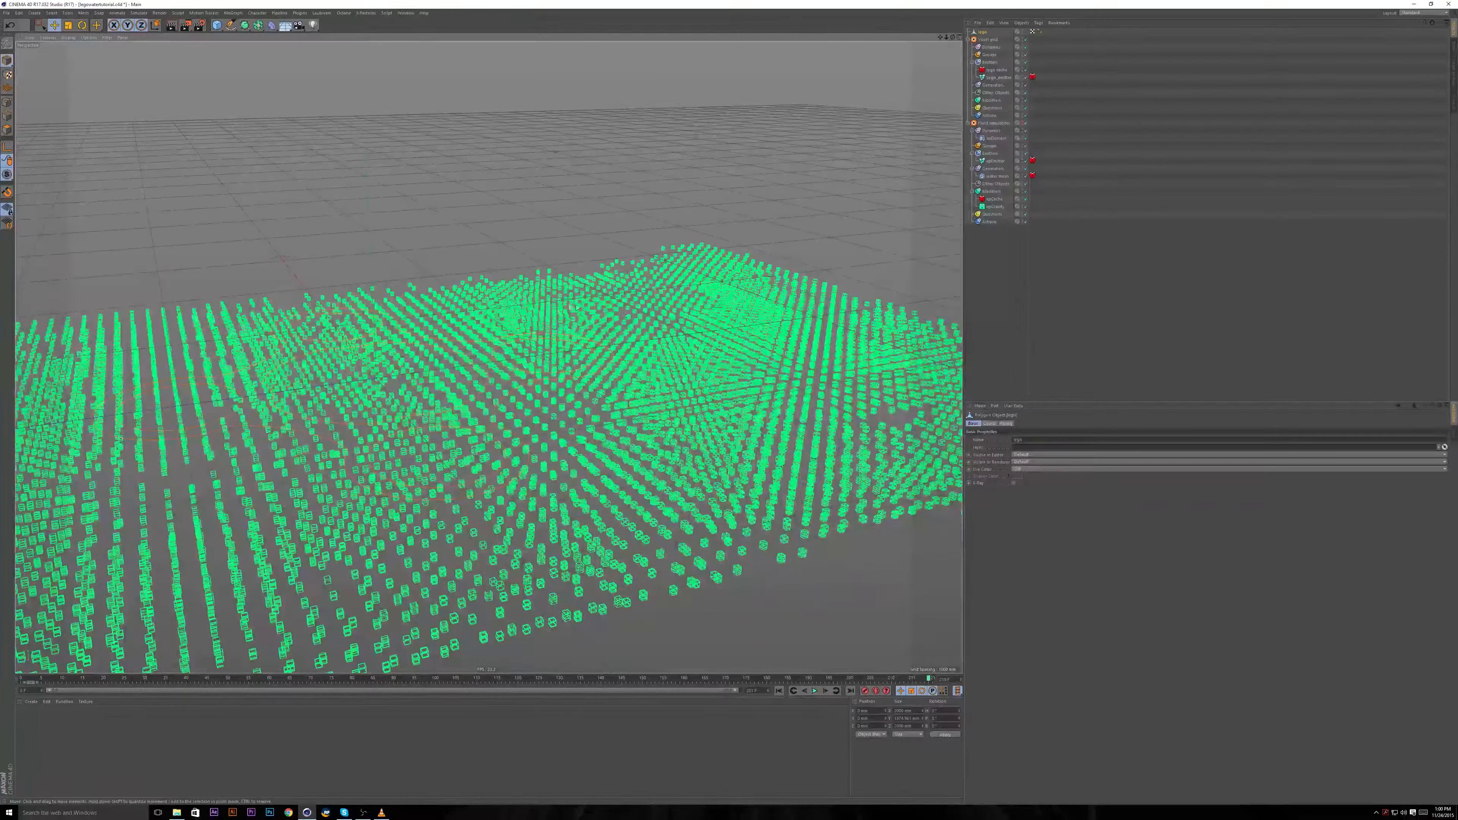
Scale the Lego brick down to roughly match the size of the voxel particle boxes.
alt+right_drag(555, 309, 474, 285)
key(t)
drag(474, 284, 237, 481)
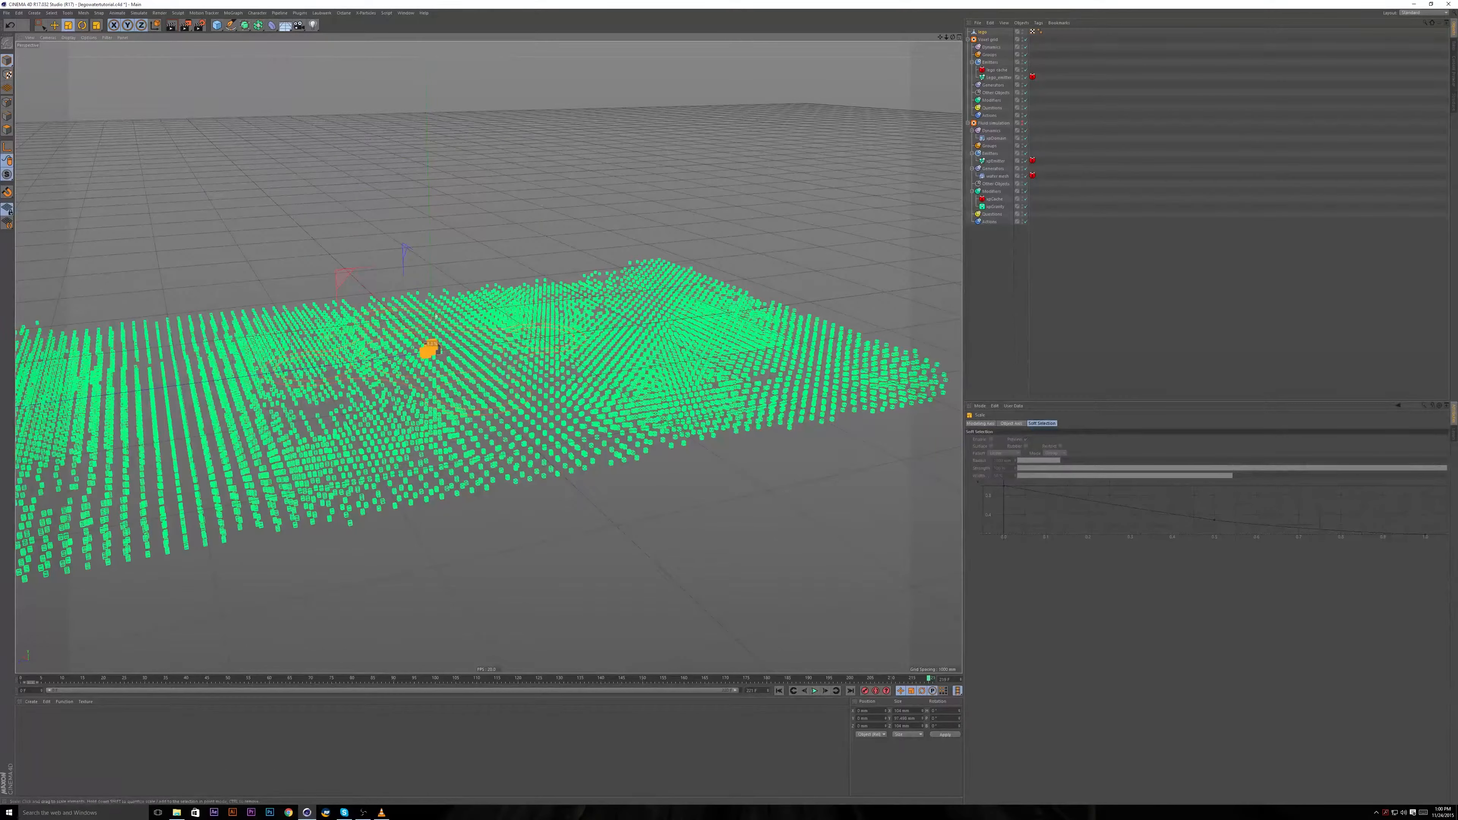
scroll(435, 315, up, 10)
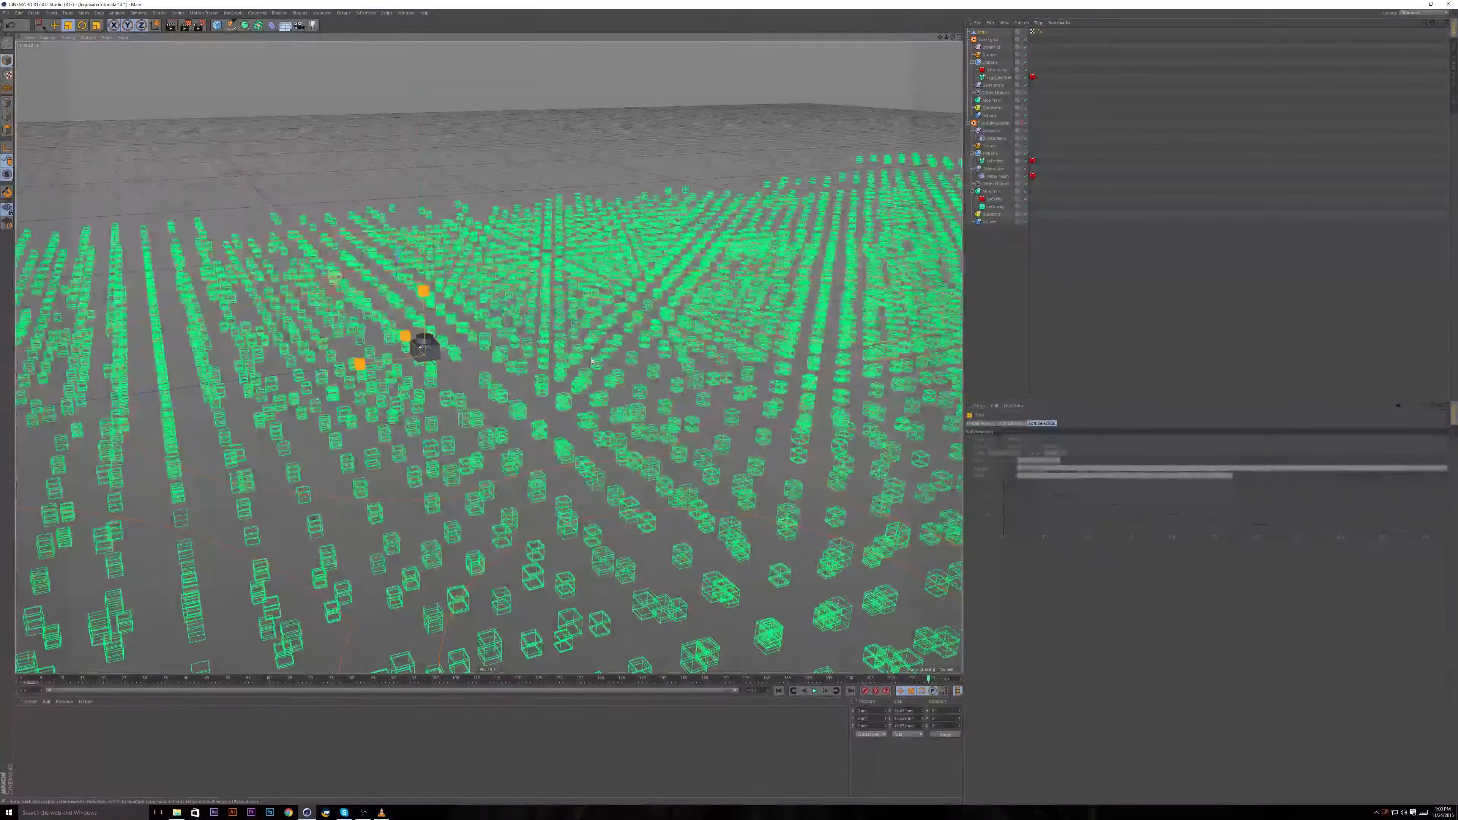
Collapse the fluid simulation system and add an X-Particles generator through the Generators group of the Lego grid system.
click(968, 123)
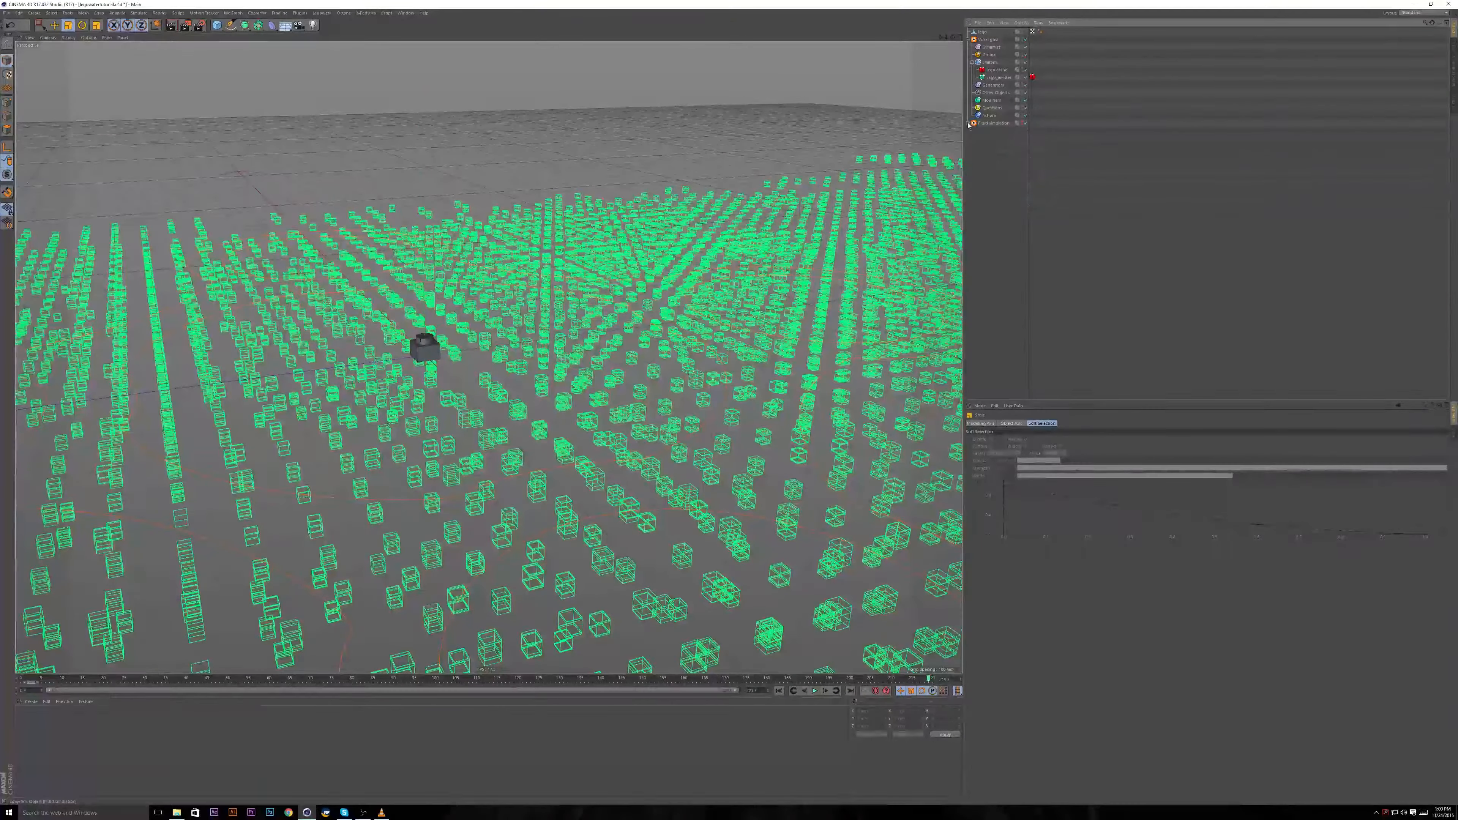
click(993, 85)
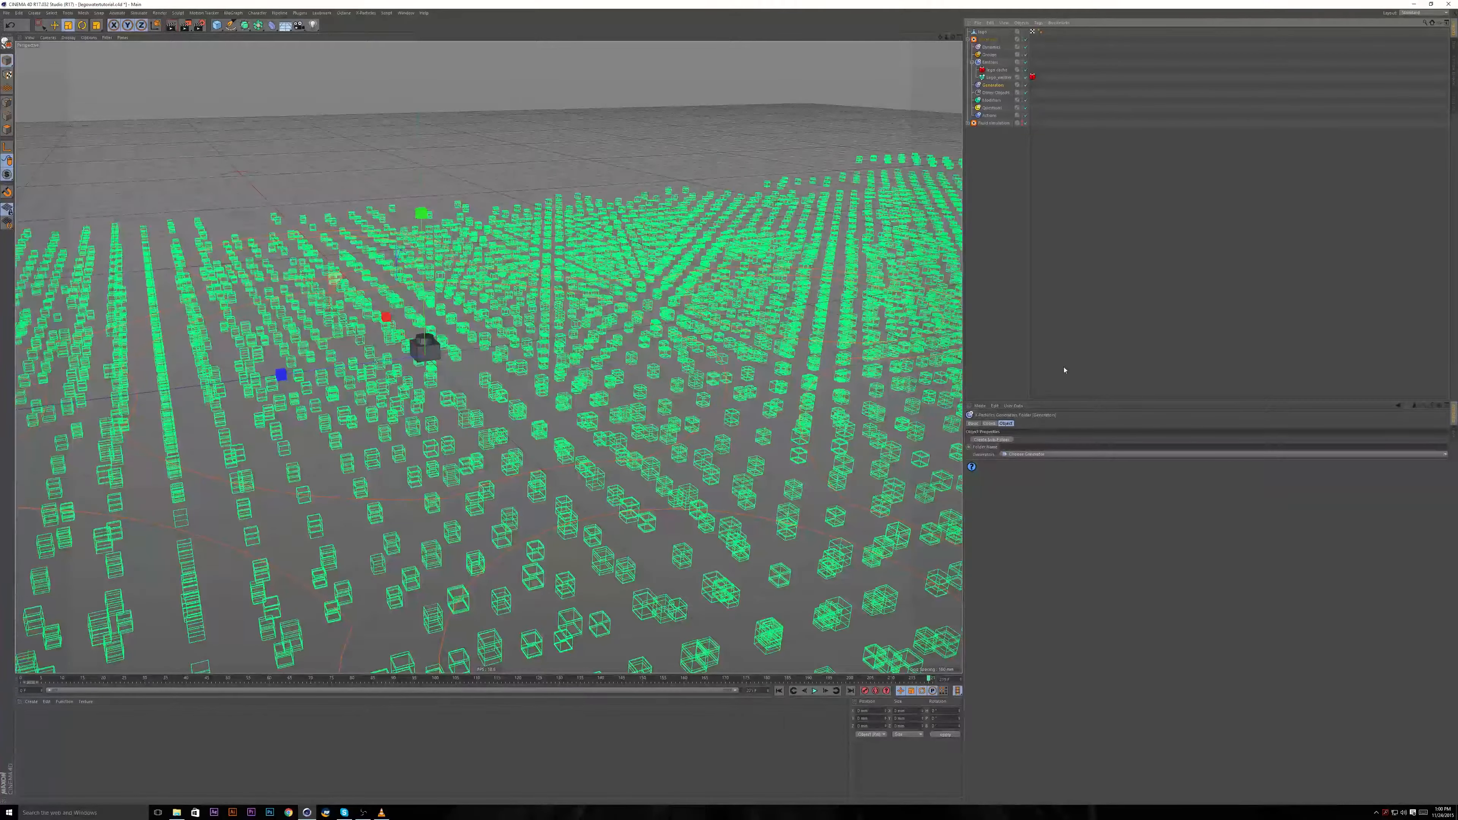
click(1027, 454)
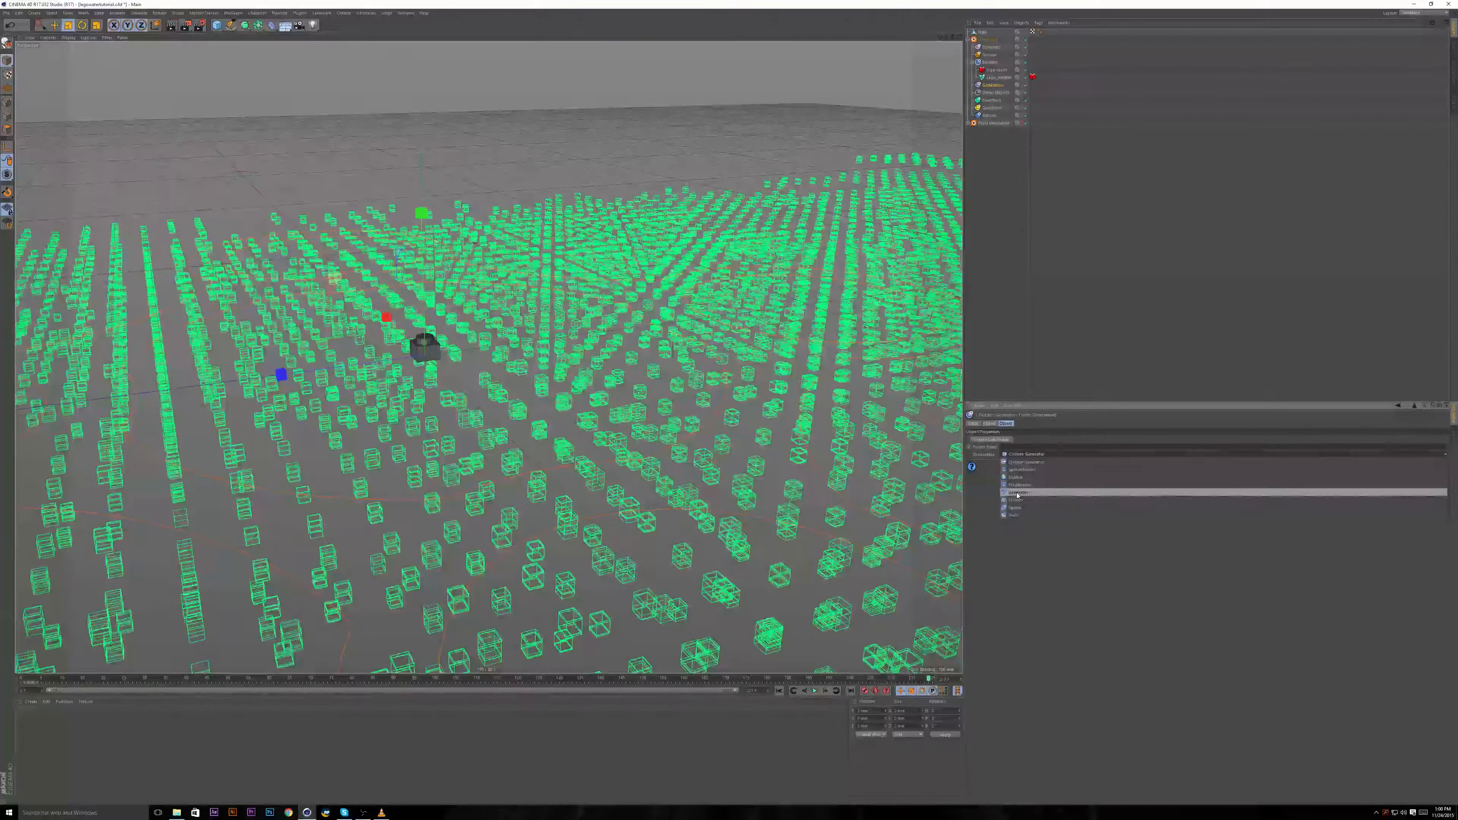
click(1018, 492)
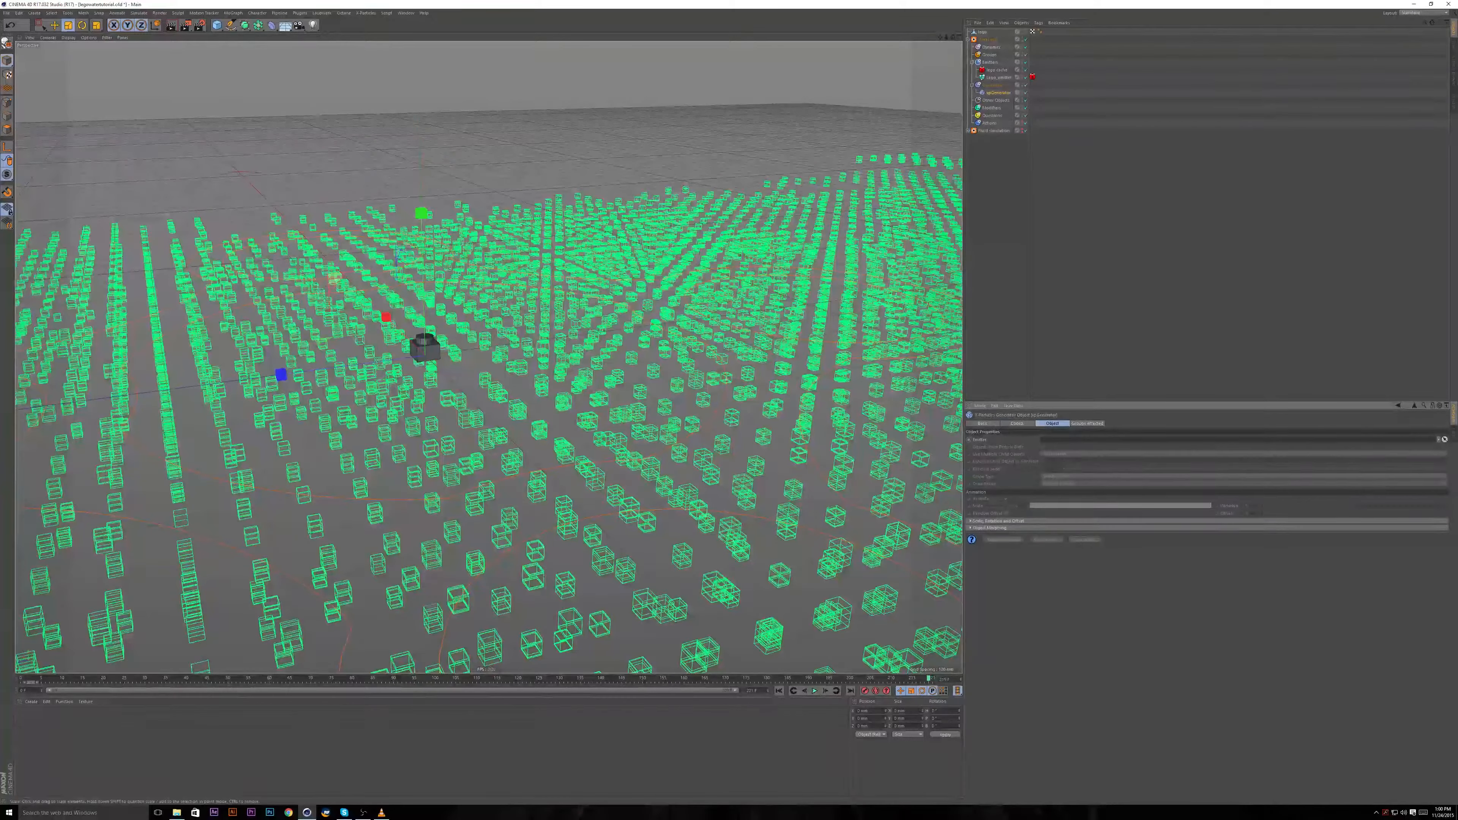
key(shift+c)
text(gener)
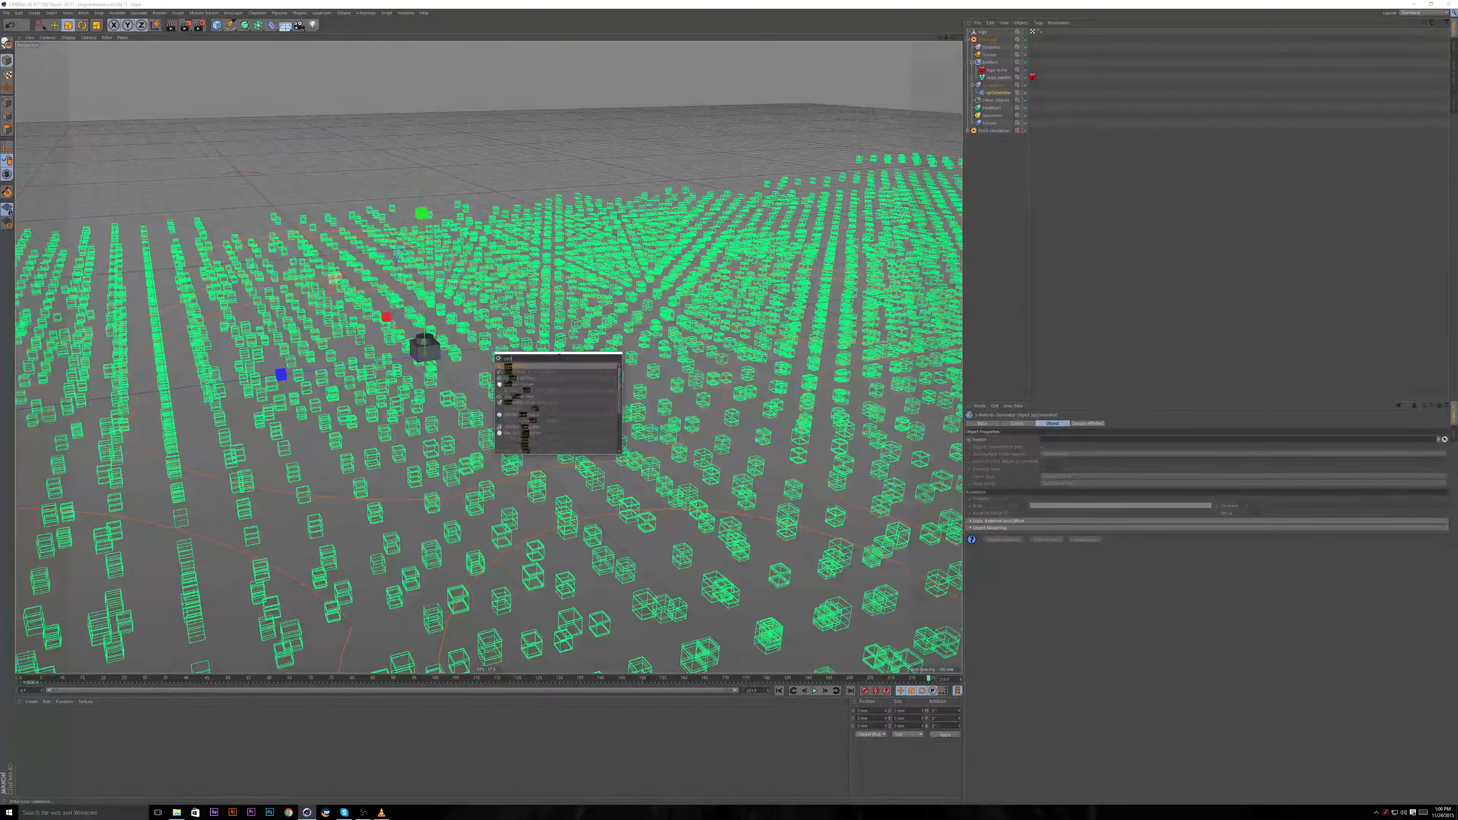
key(BackSpace)
key(BackSpace)
key(BackSpace)
key(BackSpace)
key(BackSpace)
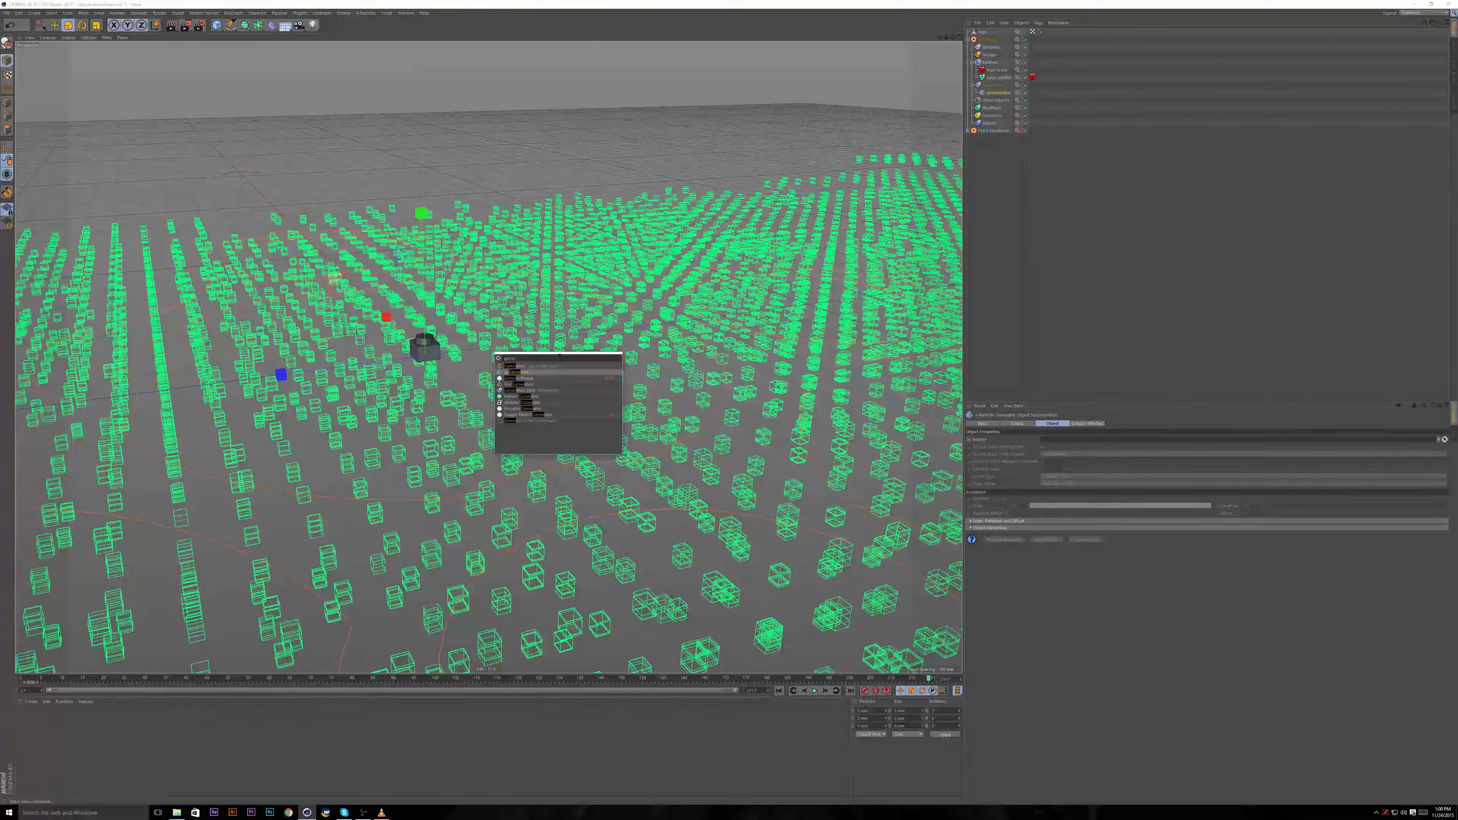
click(1011, 146)
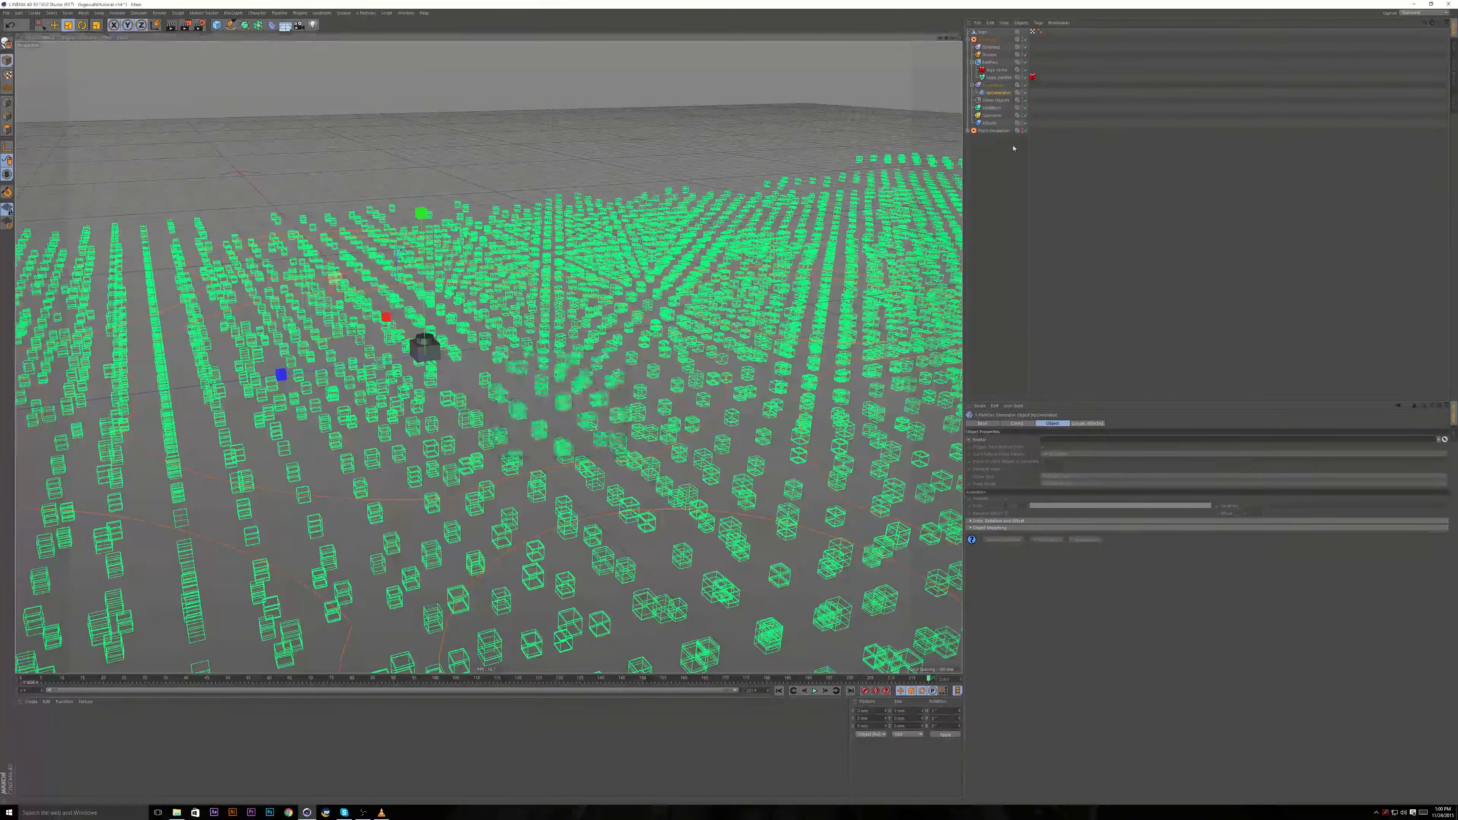
Save the project and assign the Lego emitter as the generator's emitter.
key(ctrl+s)
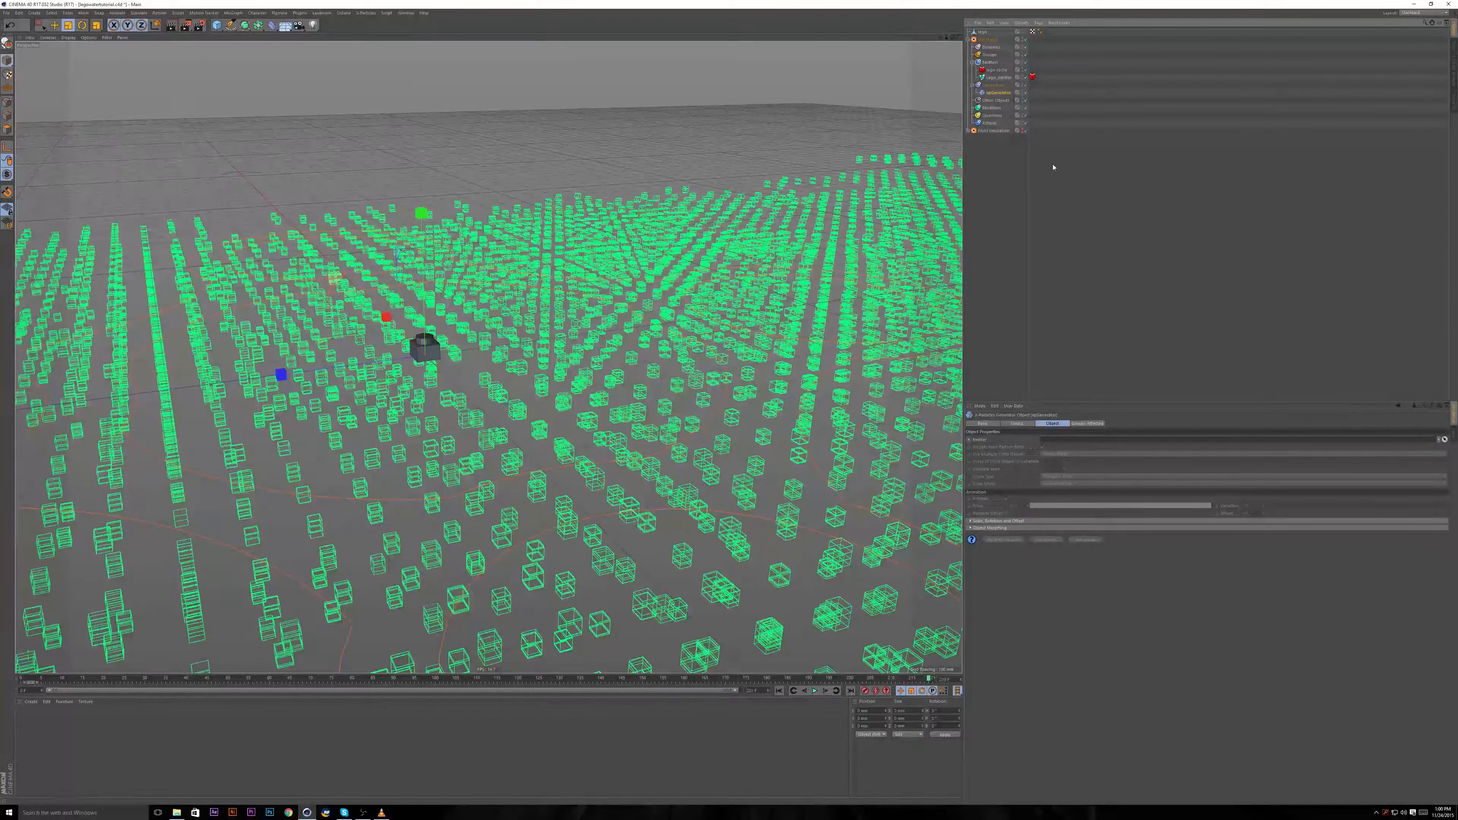
click(994, 78)
drag(1054, 451, 1055, 441)
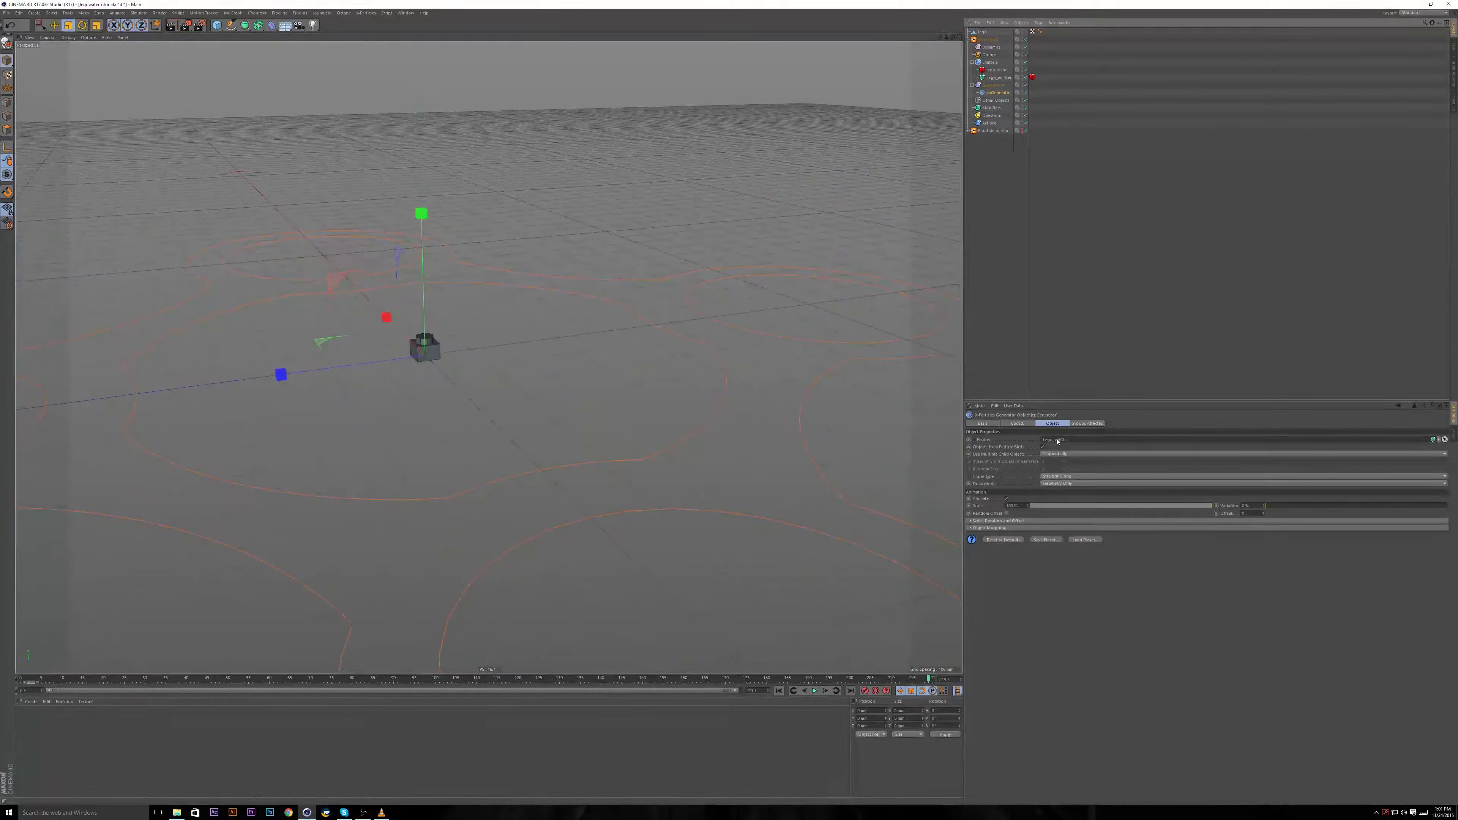
Advance the animation to a frame with particles and make the Lego brick a child of the generator.
mouse_move(654, 384)
alt+mouse_down()
mouse_move(625, 394)
mouse_move(631, 380)
alt+mouse_up()
scroll(446, 327, down, 5)
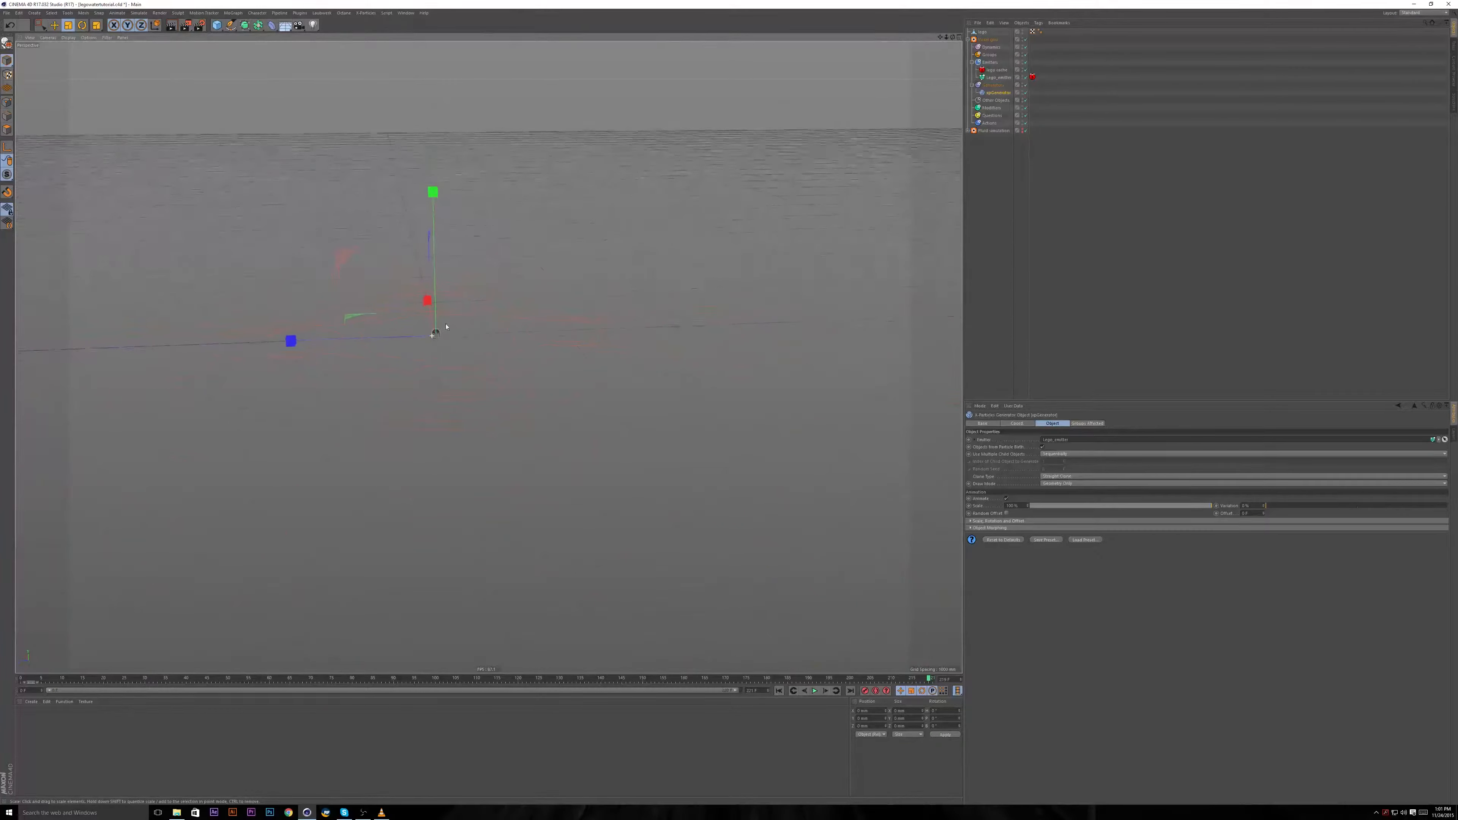
scroll(446, 327, up, 5)
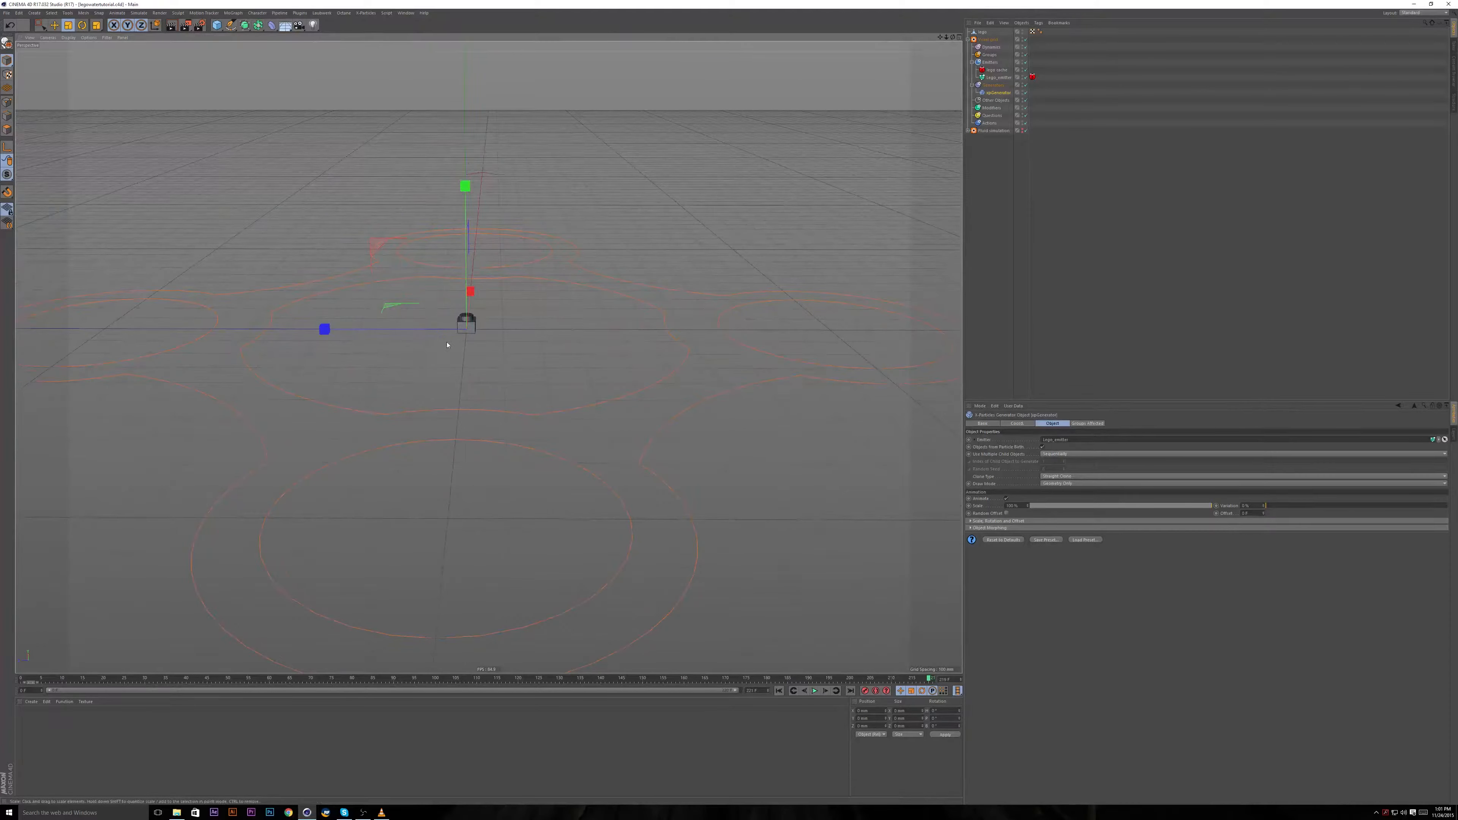
mouse_move(448, 345)
alt+mouse_down()
mouse_move(476, 367)
mouse_move(437, 361)
alt+mouse_up()
scroll(454, 366, up, 4)
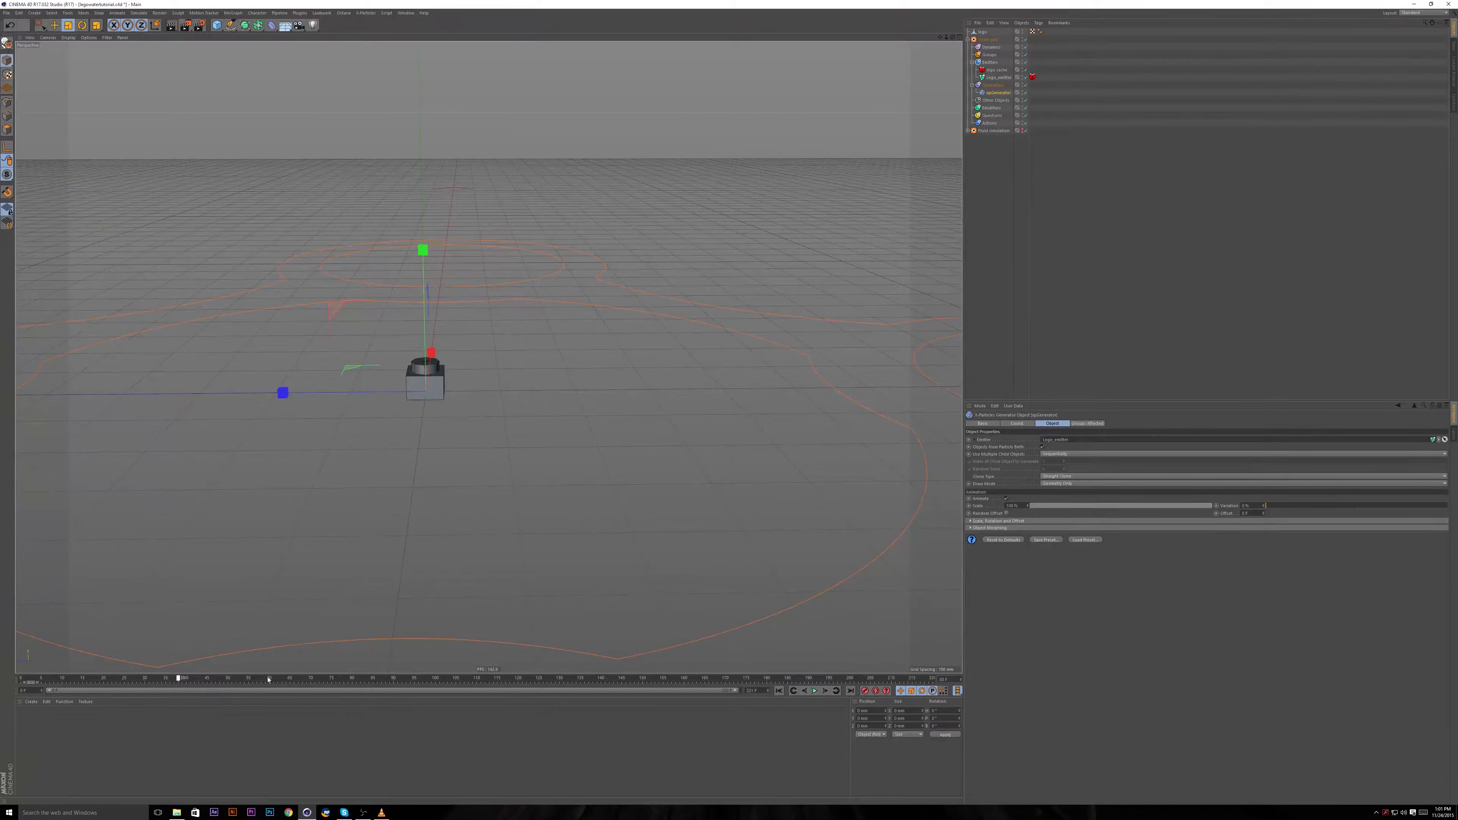
alt+drag(511, 380, 610, 354)
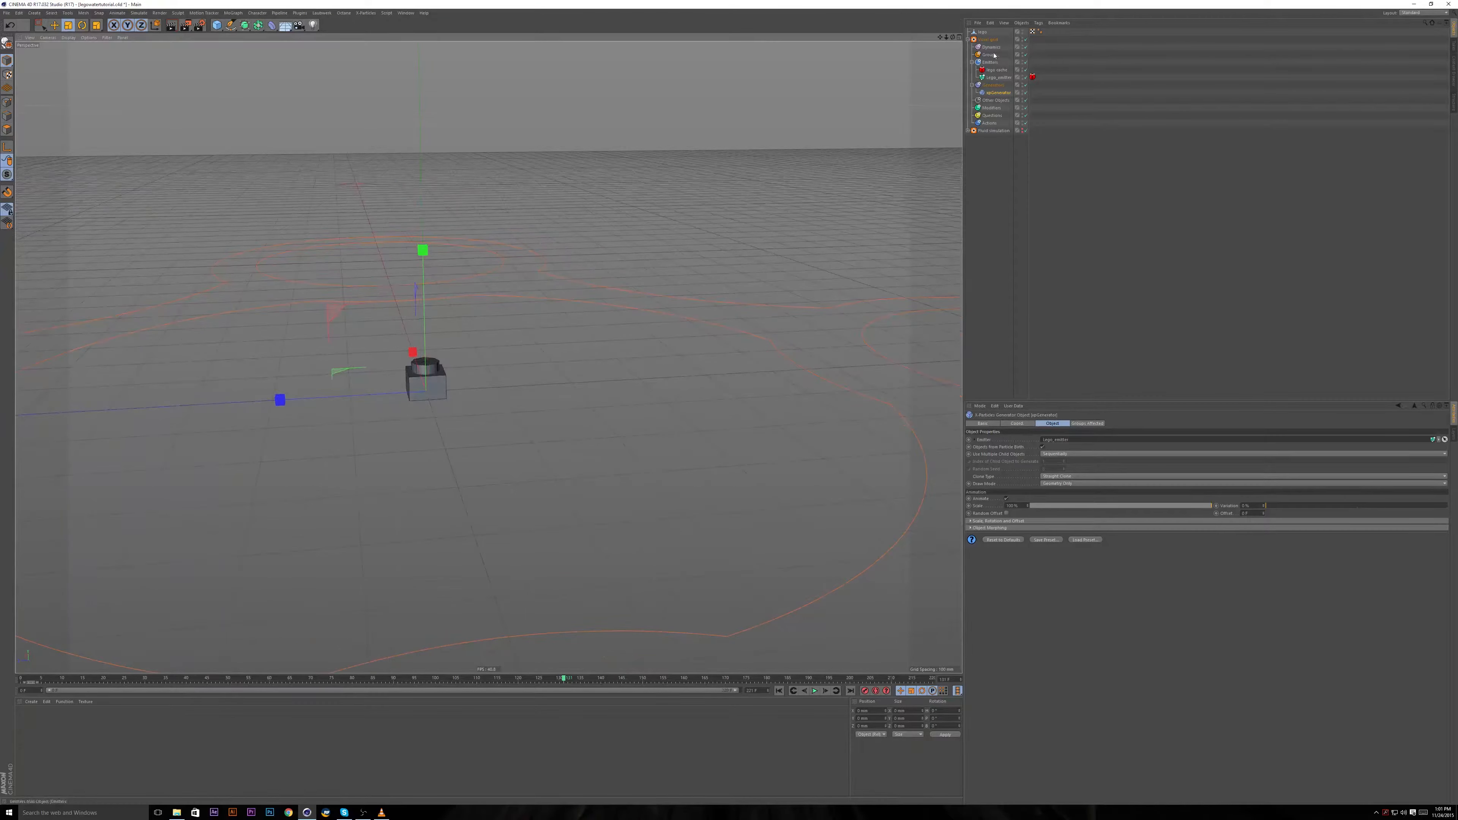
drag(982, 32, 998, 92)
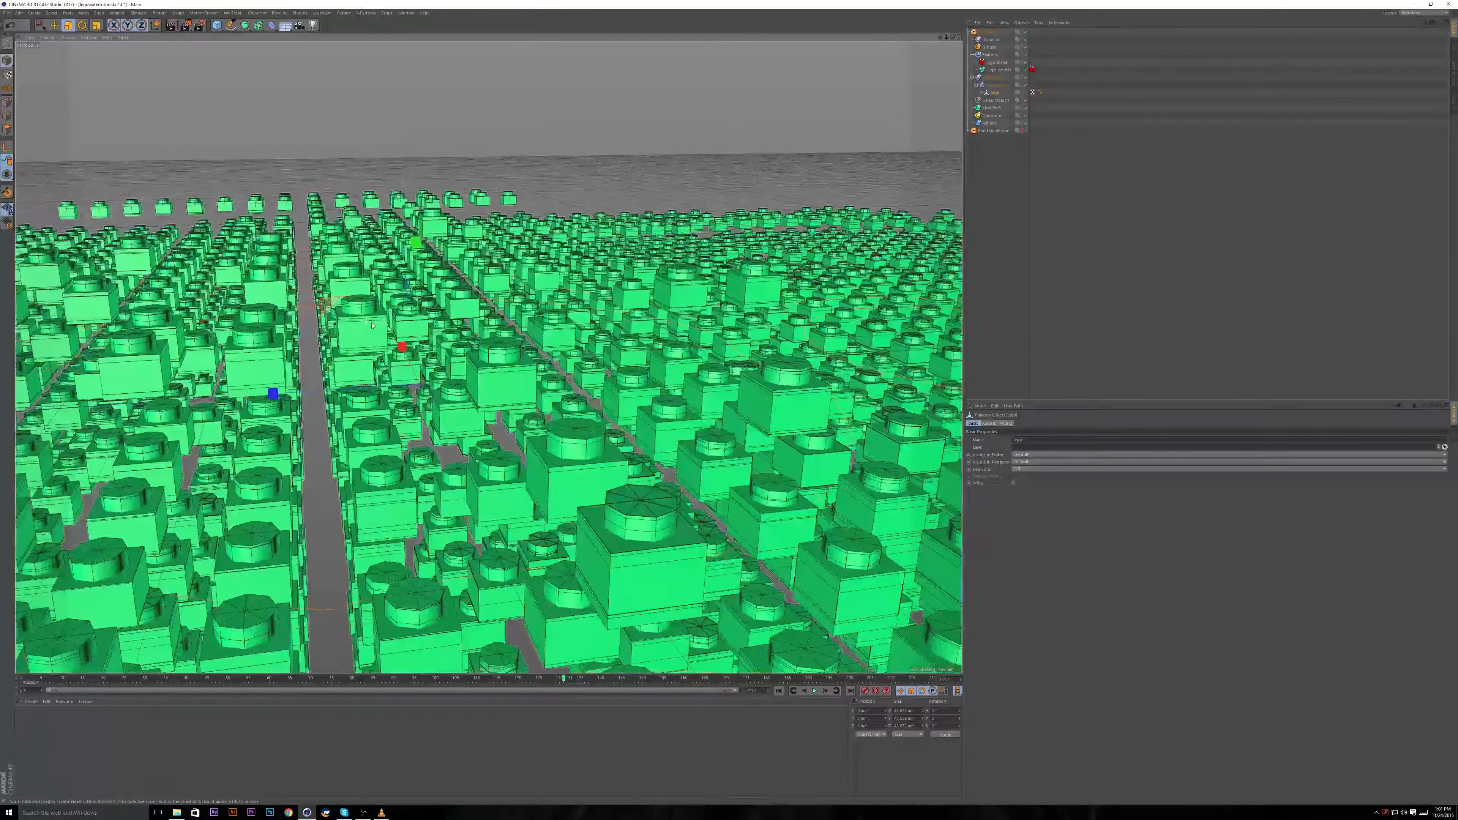
Check the generated Lego bricks from several angles and save the project.
click(91, 38)
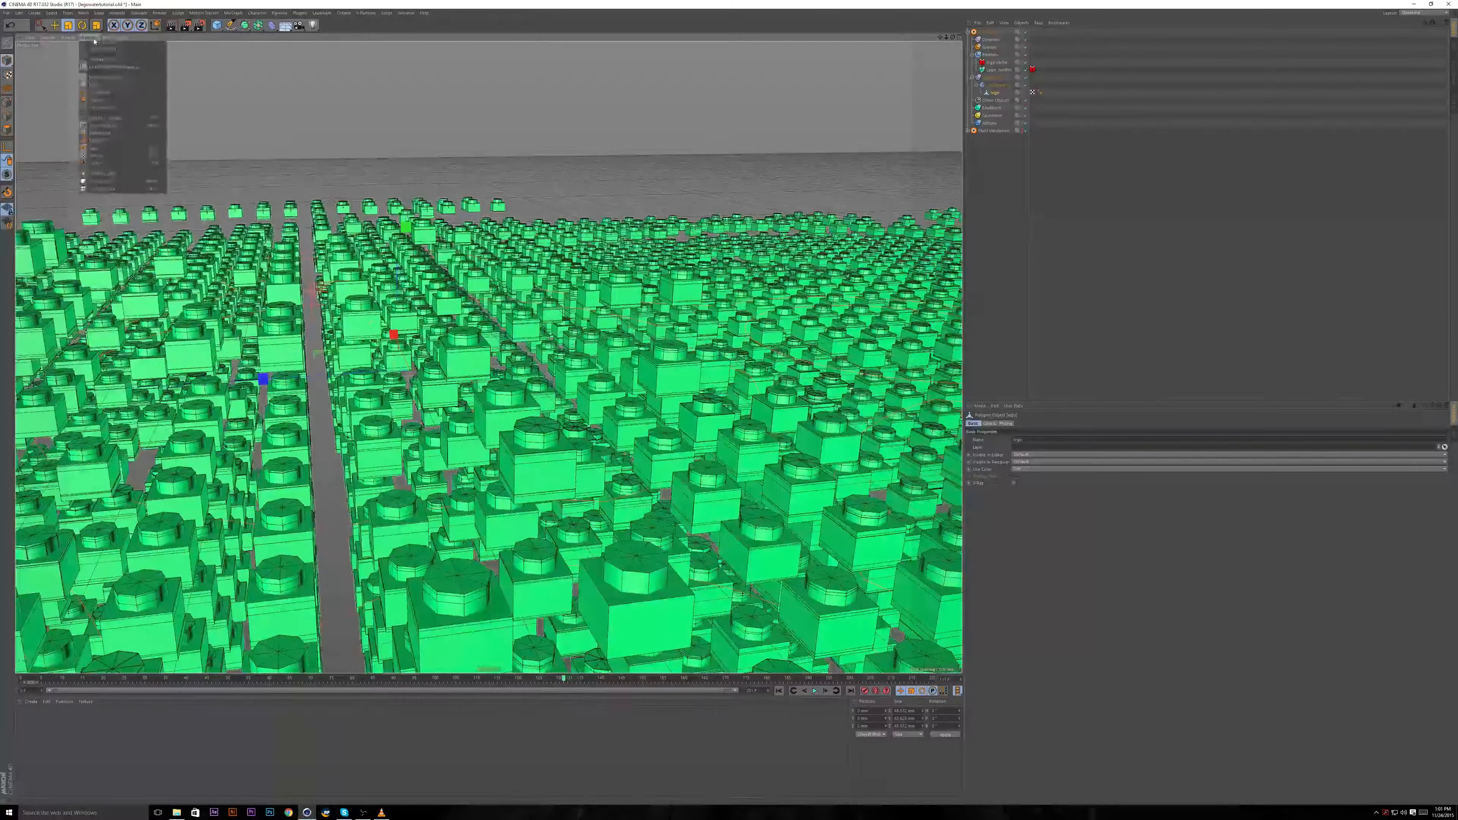
click(192, 51)
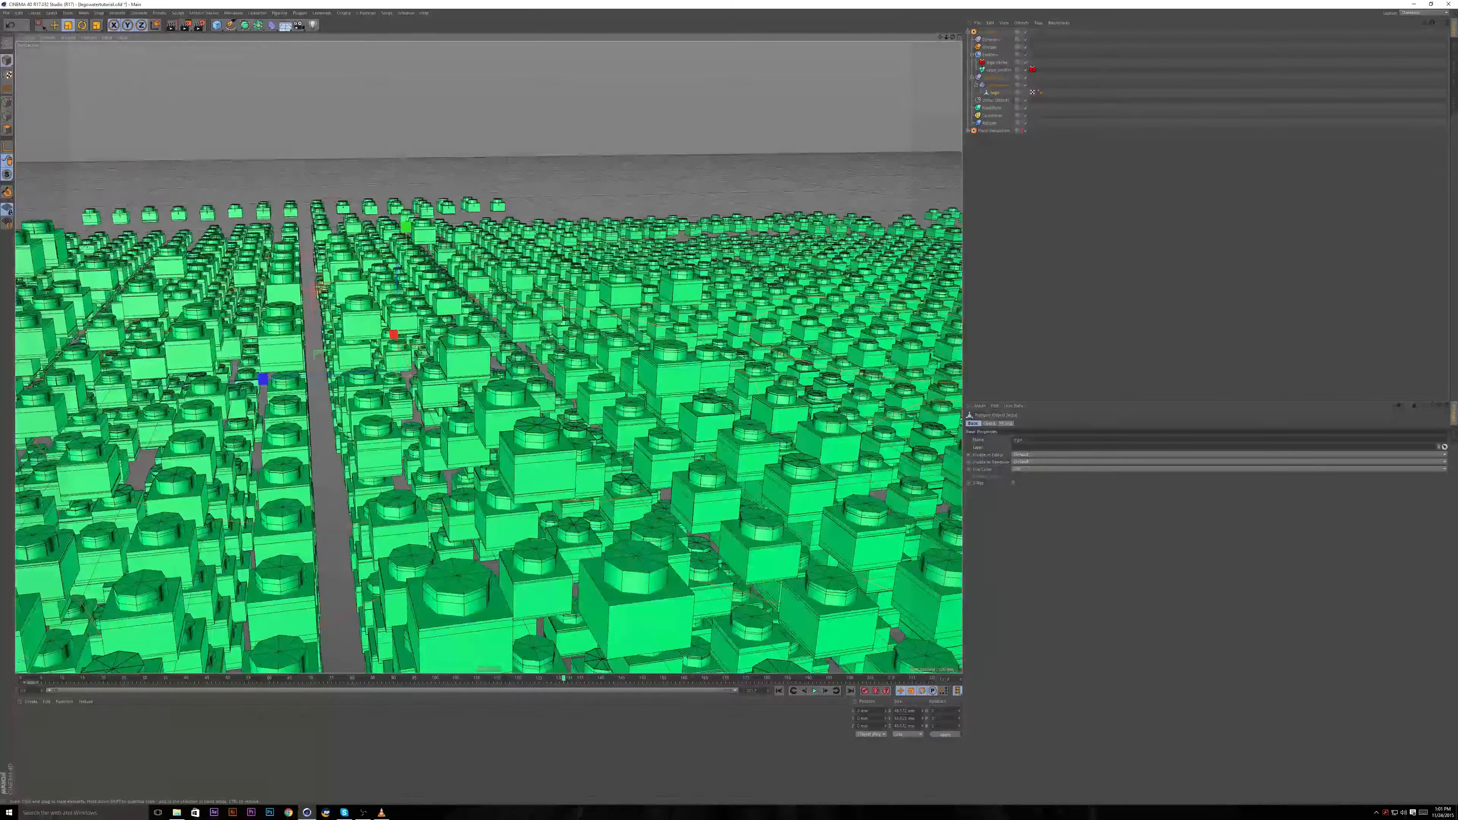
alt+drag(506, 356, 394, 353)
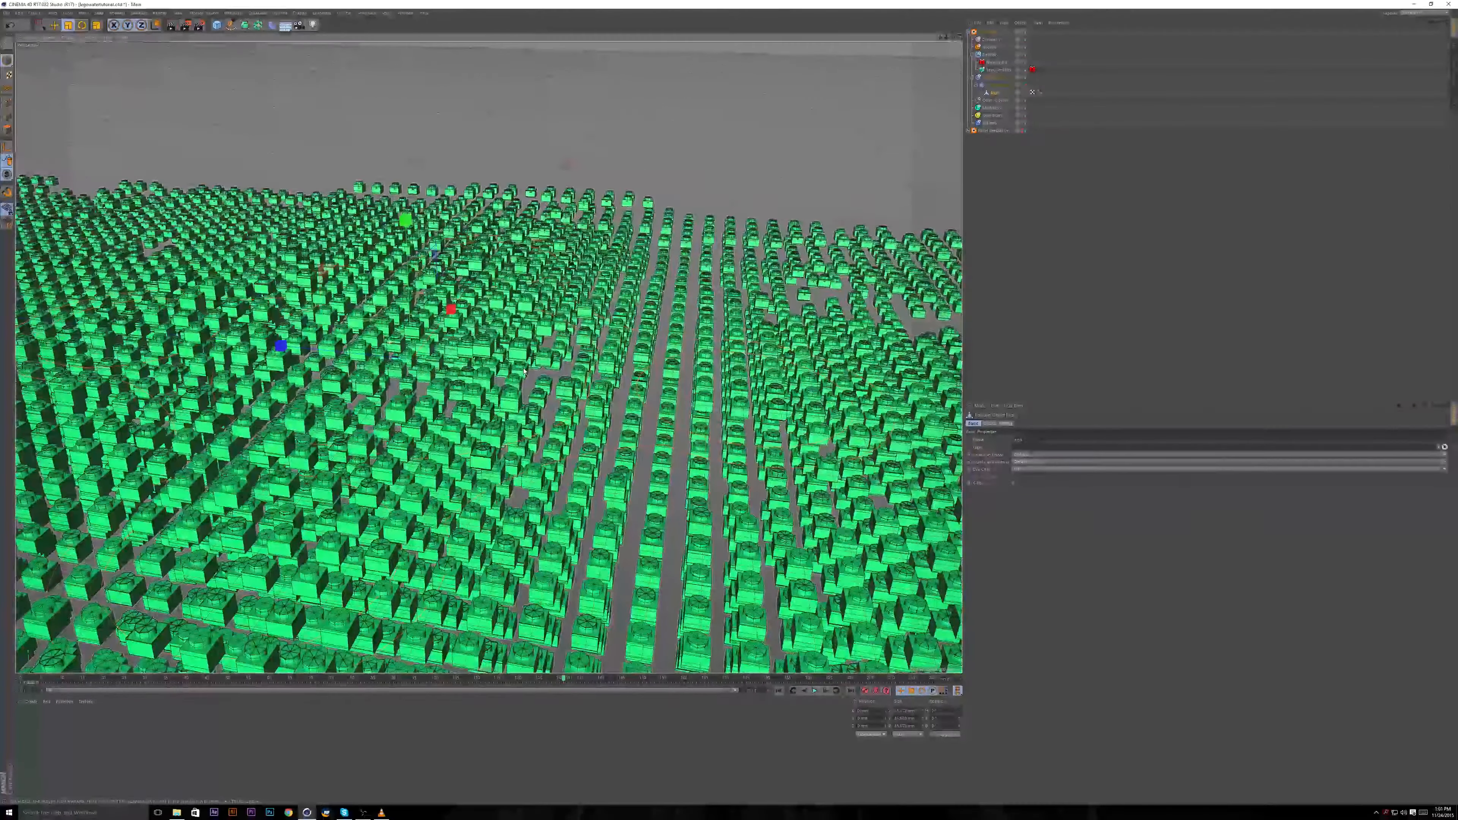
alt+right_drag(524, 370, 516, 373)
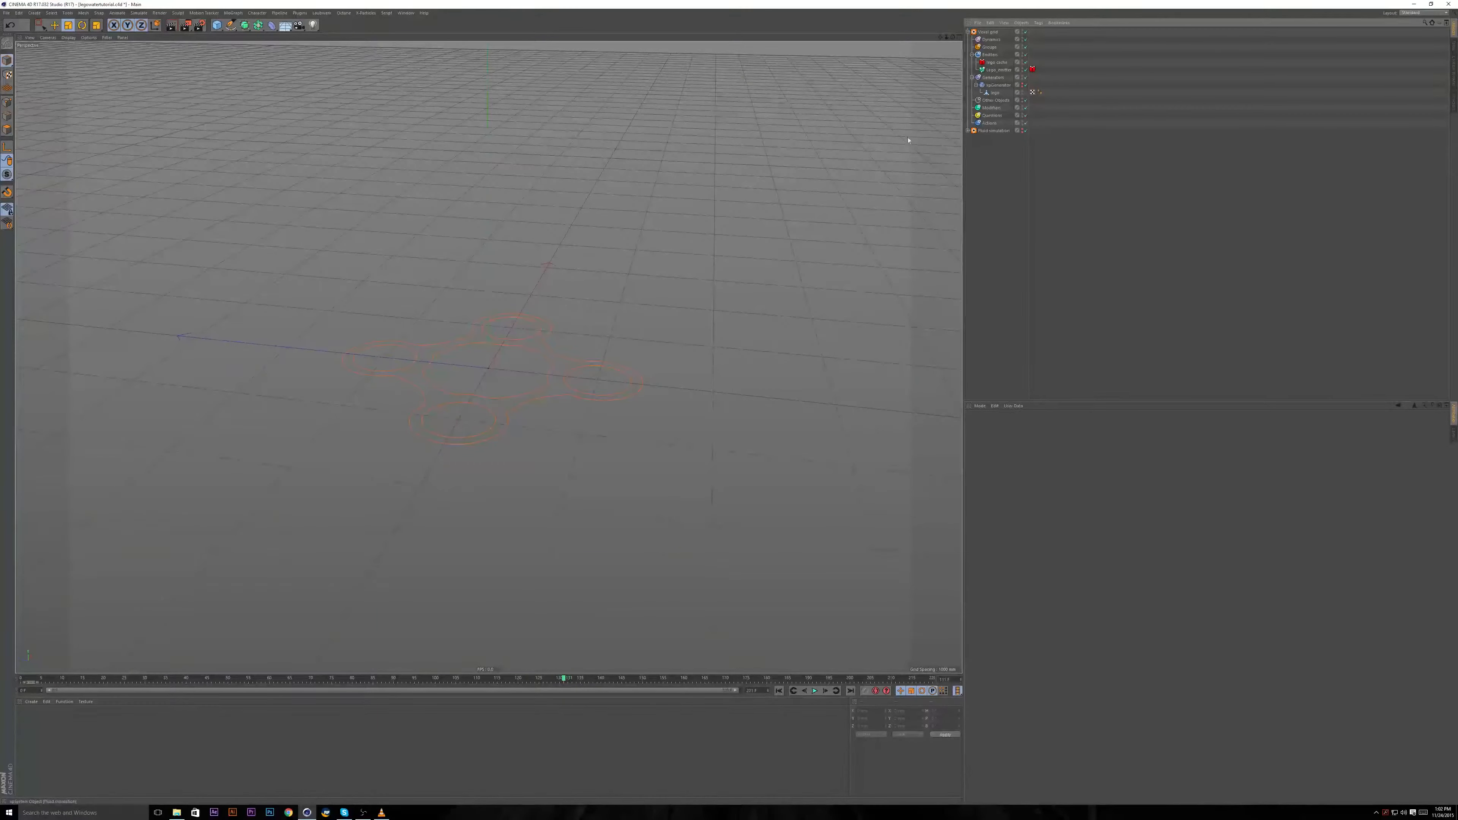
key(ctrl+s)
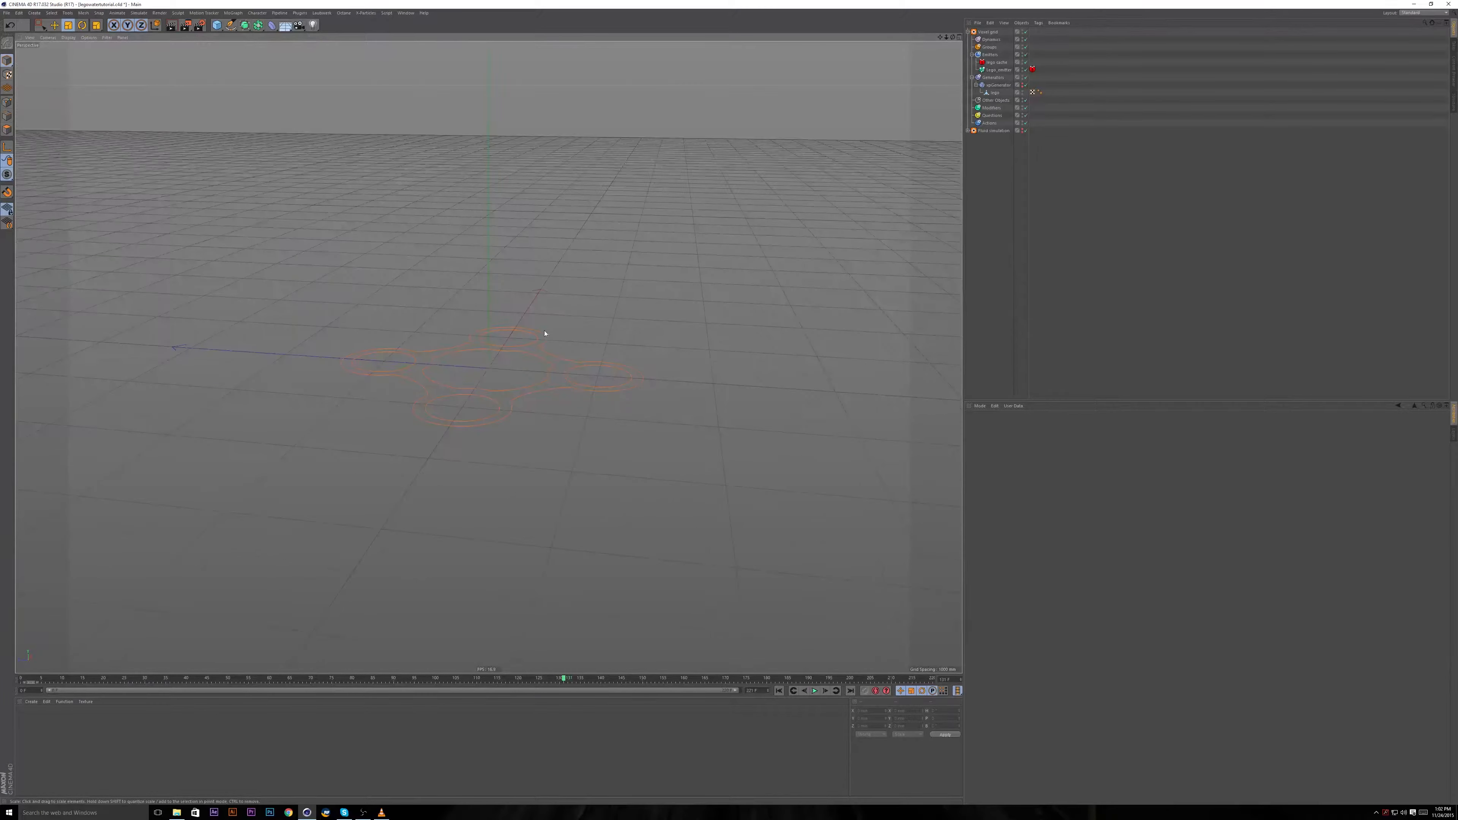
alt+drag(541, 364, 576, 349)
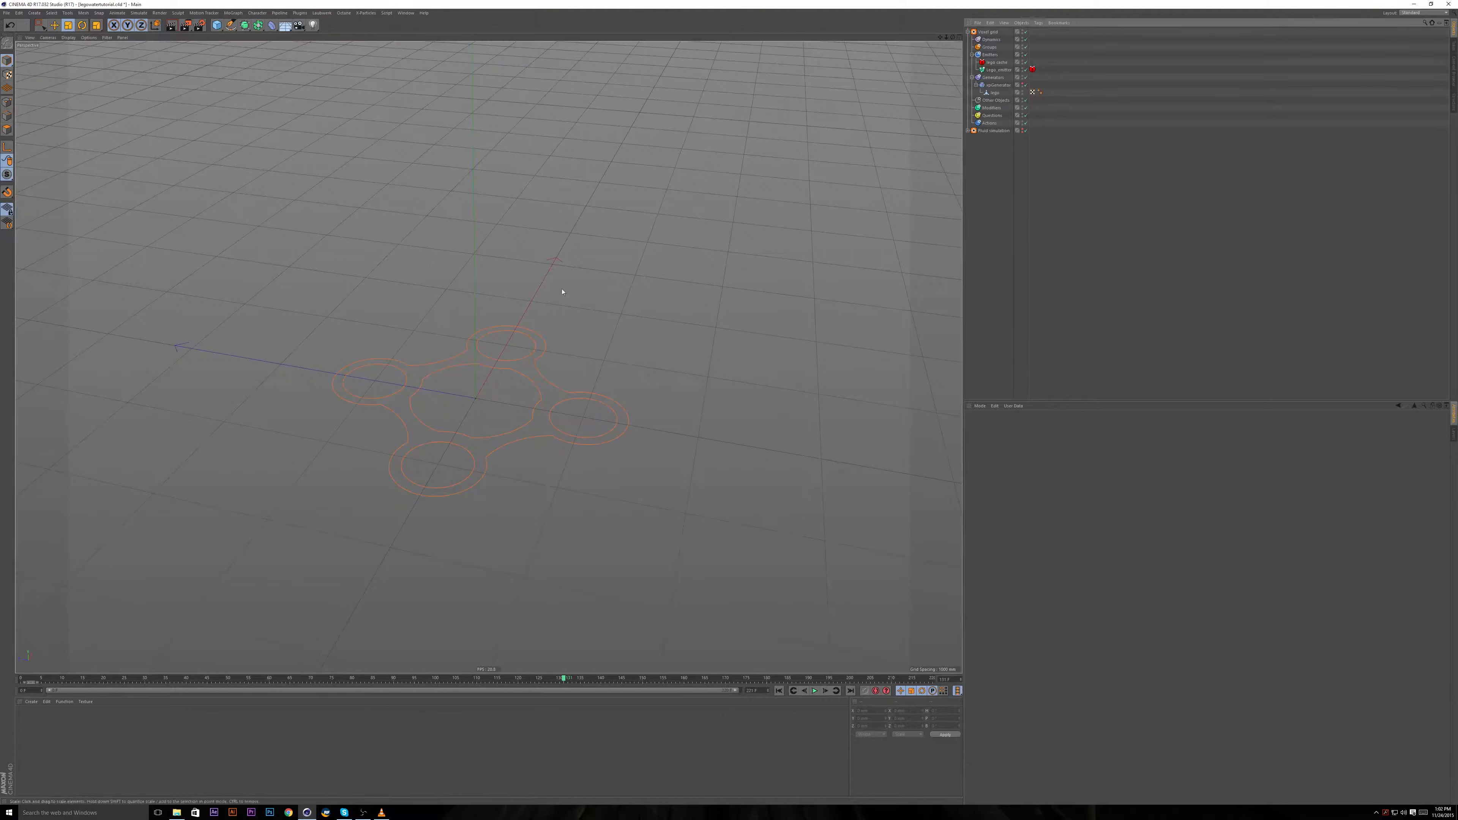
alt+drag(562, 292, 508, 296)
key(ctrl+s)
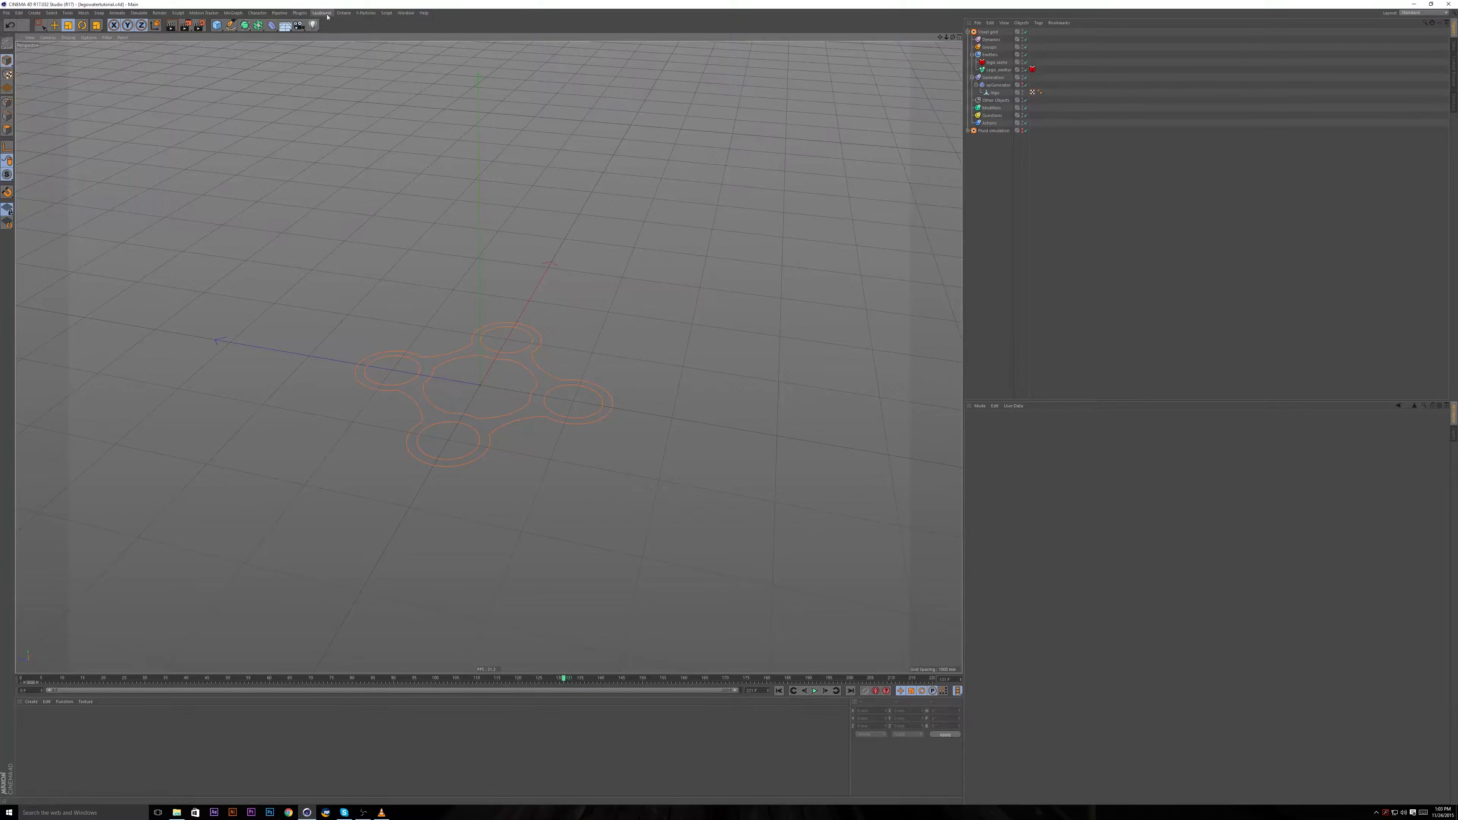
Open the Octane Live Viewer and move its window clear of part of the viewport.
click(343, 12)
click(356, 24)
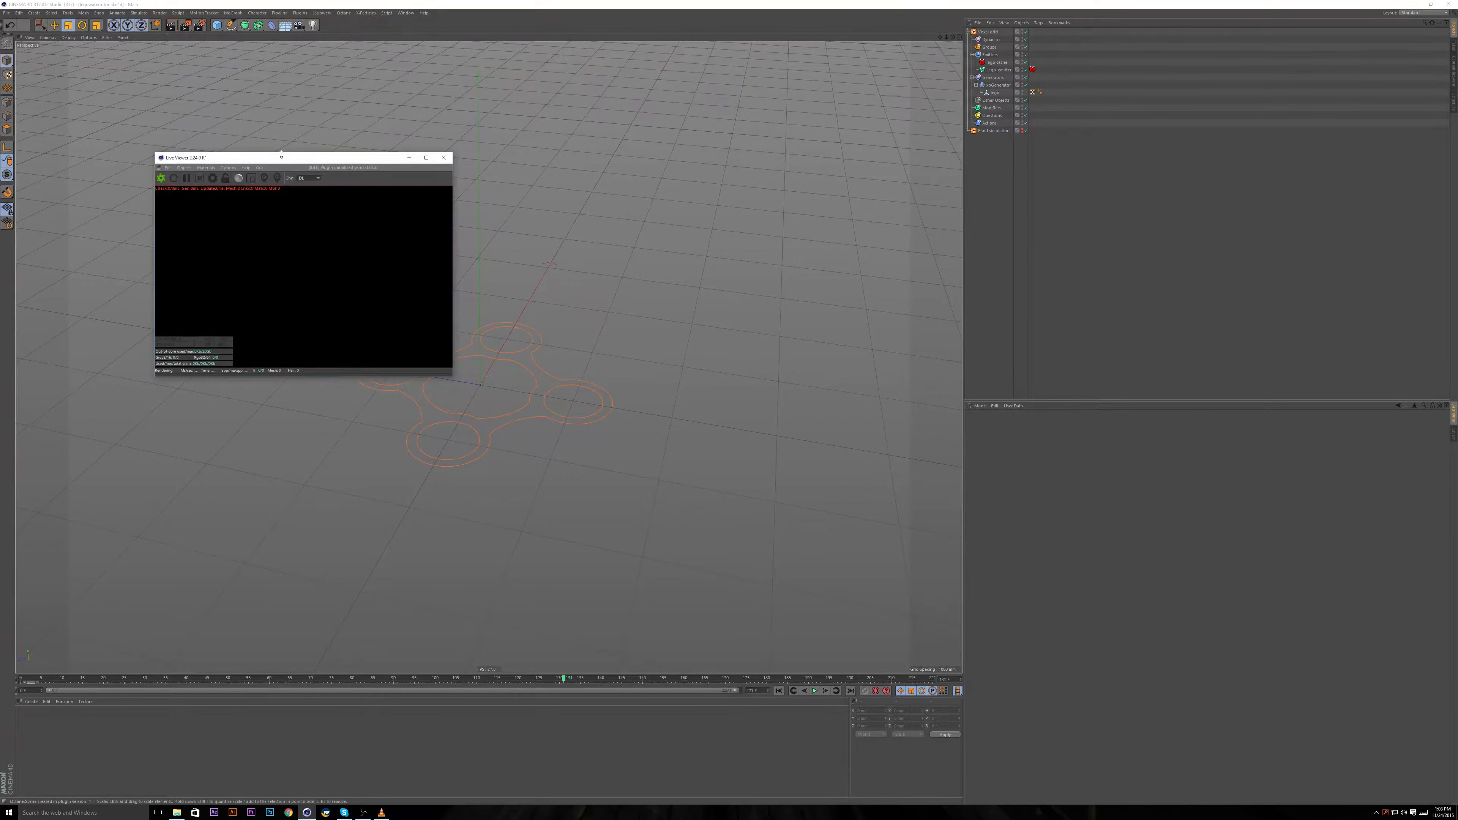
drag(282, 154, 419, 93)
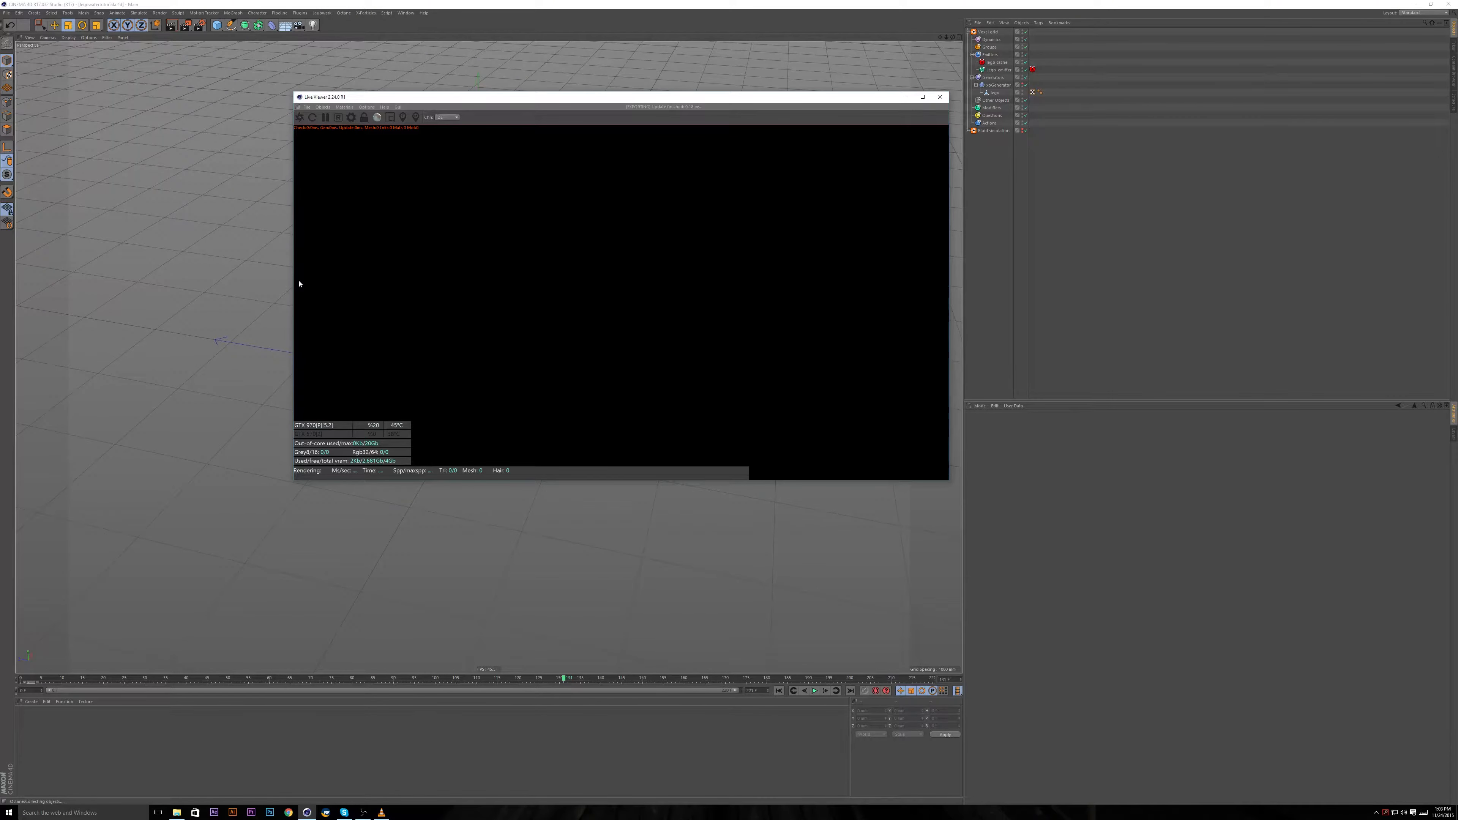
drag(337, 98, 435, 98)
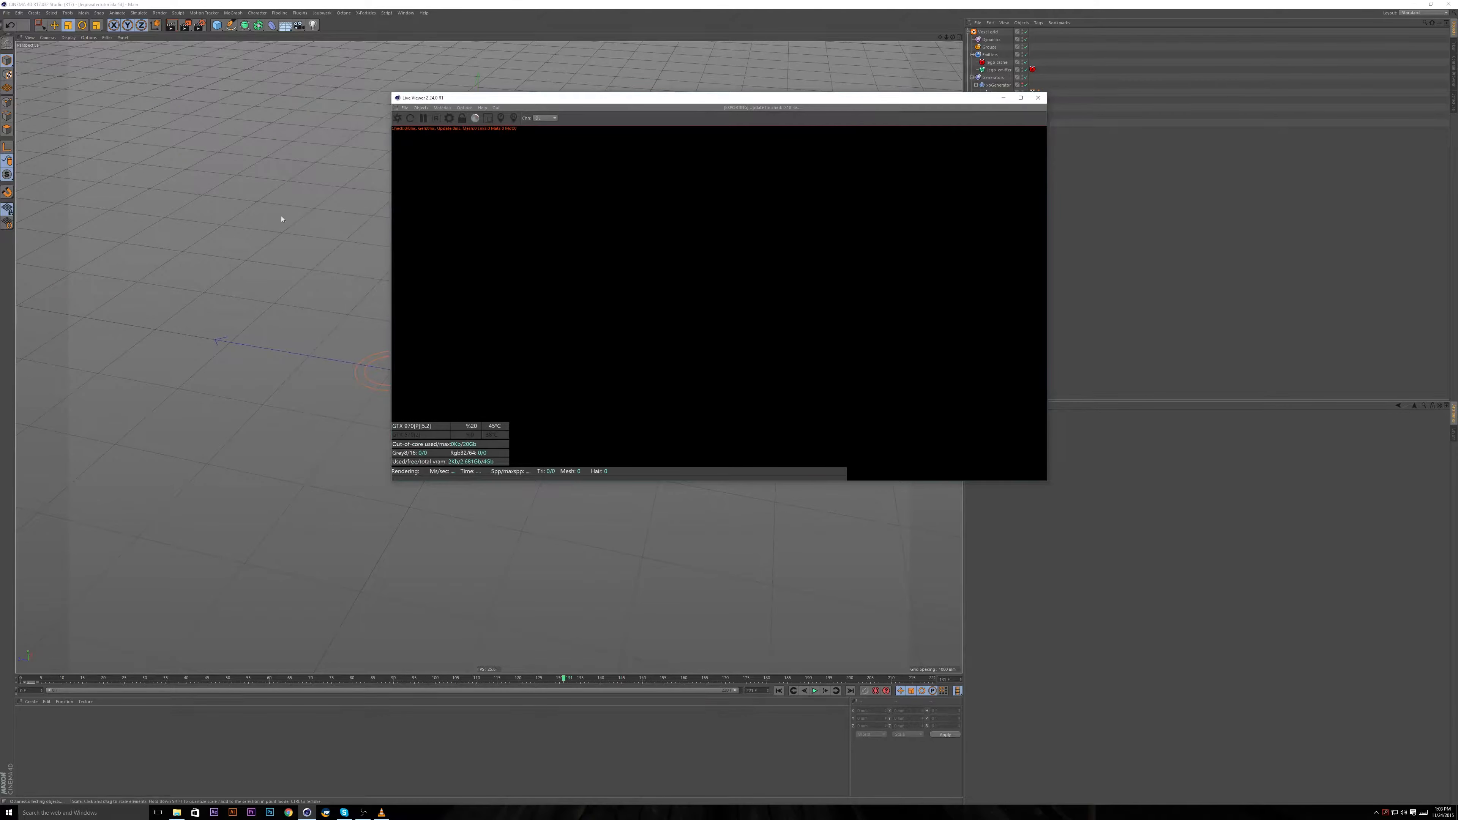
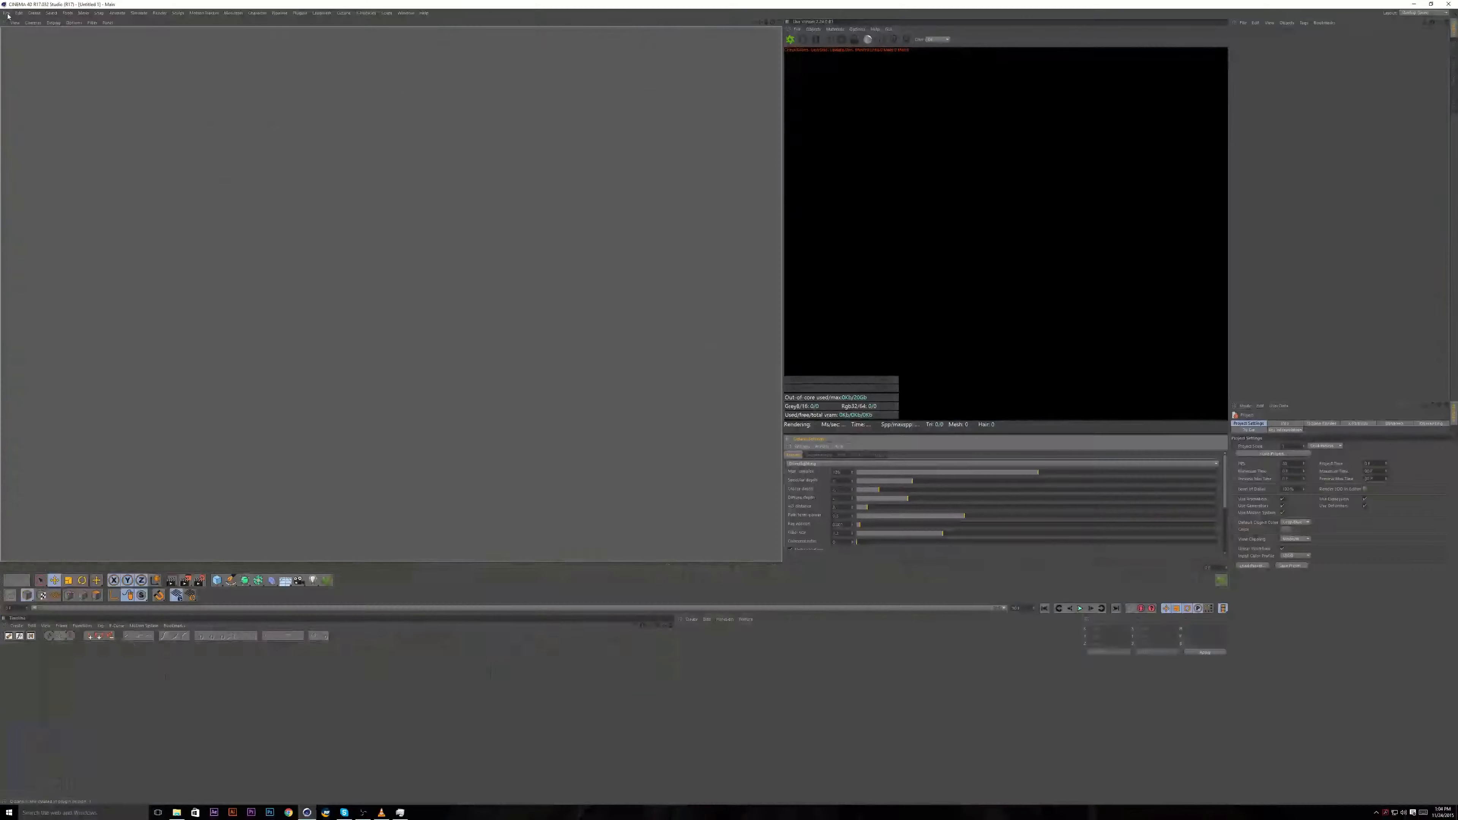
Reopen the most recent Lego project file and select the Lego emitter.
click(7, 12)
mouse_move(86, 159)
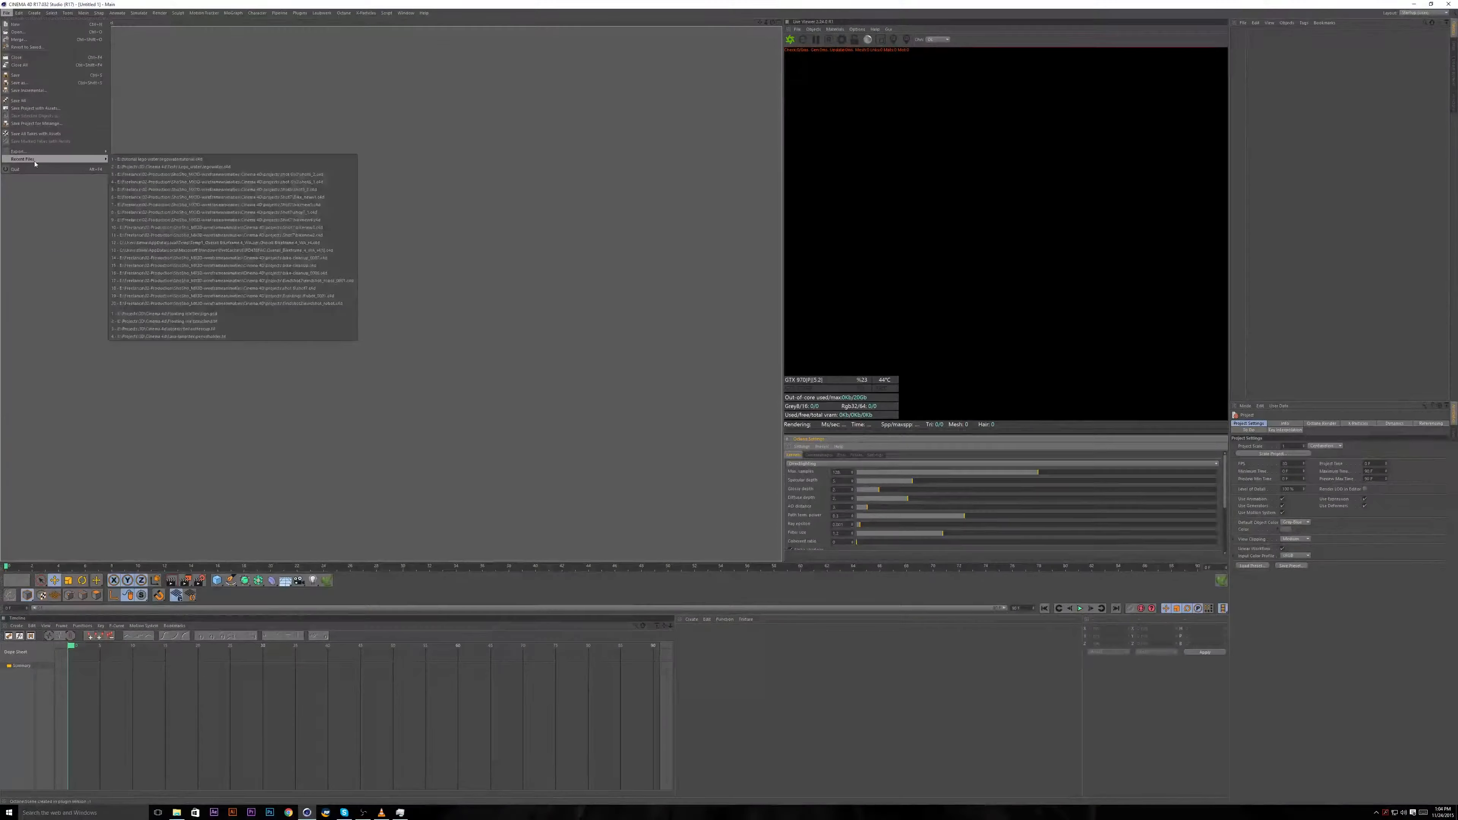
click(177, 161)
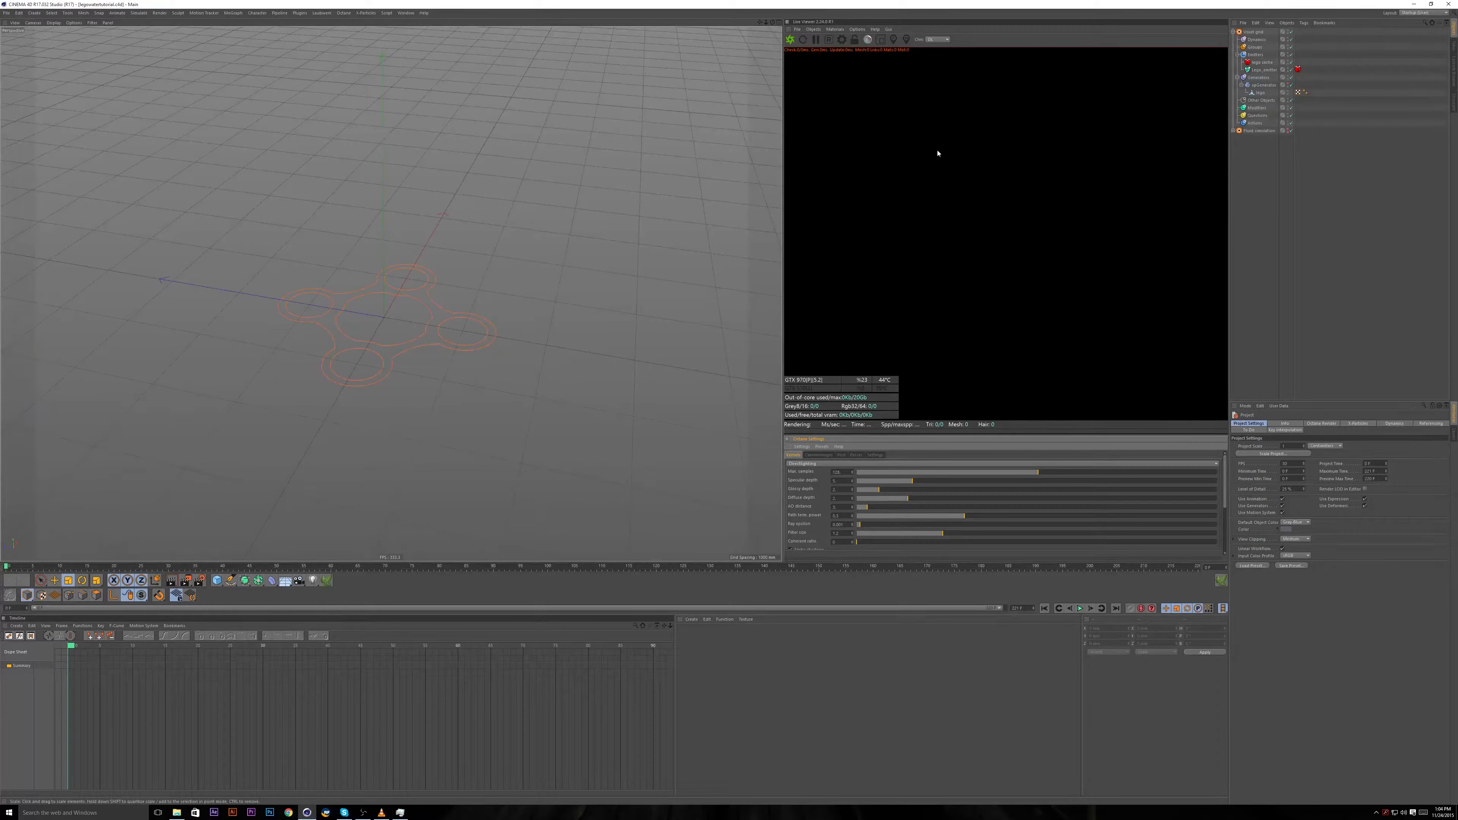
click(1262, 69)
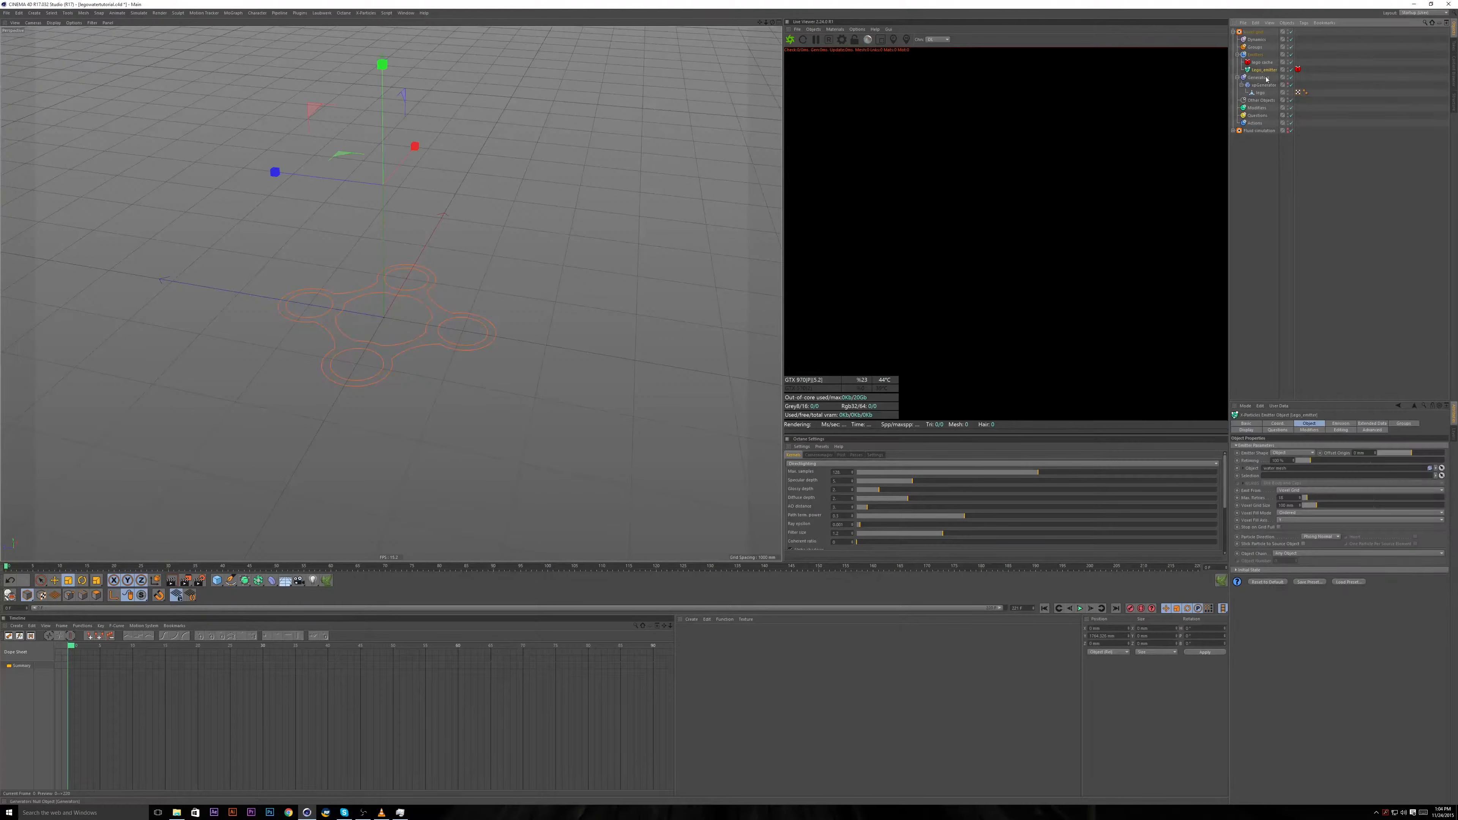
click(1261, 63)
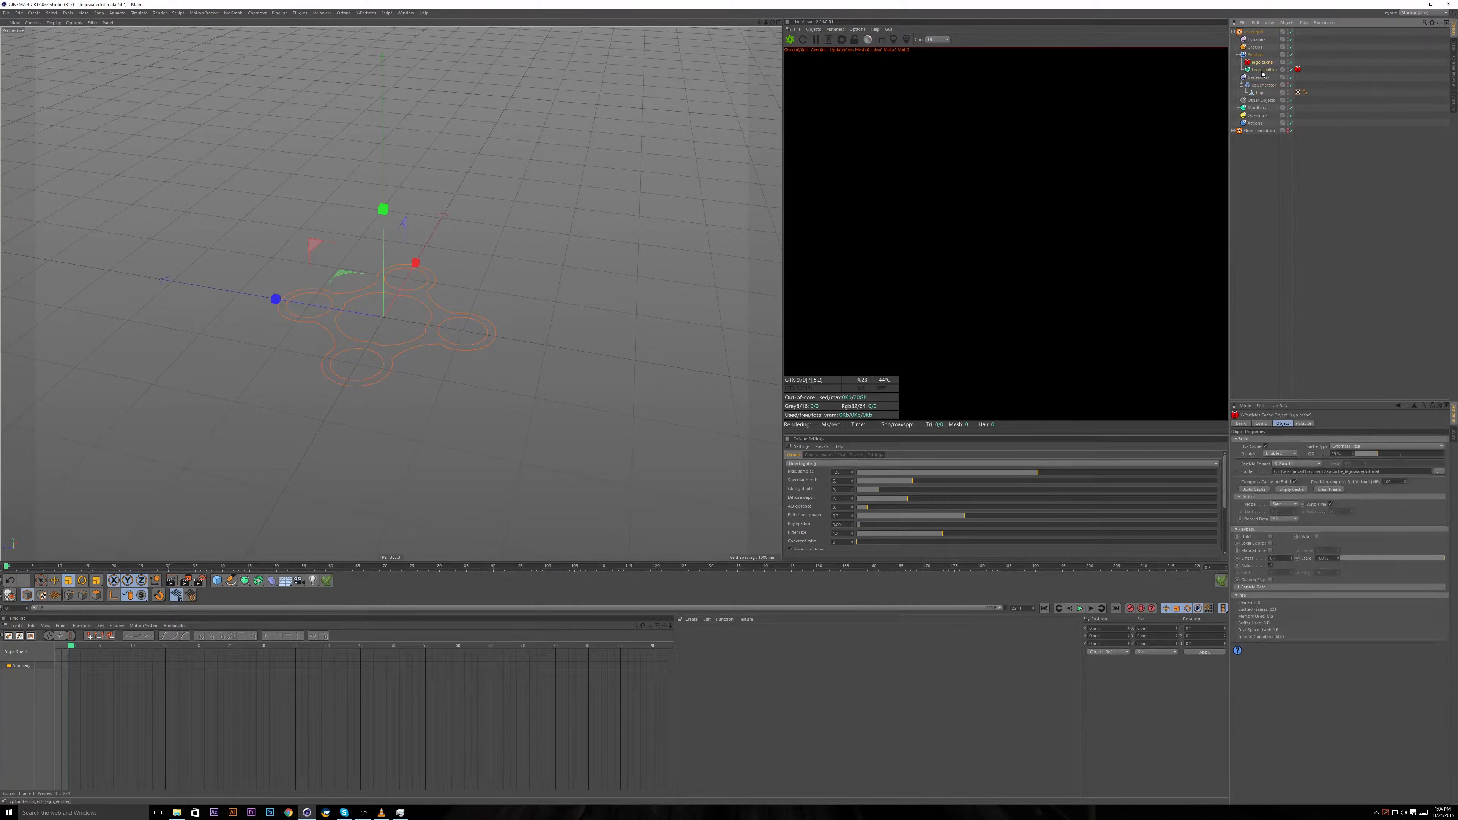
click(1262, 72)
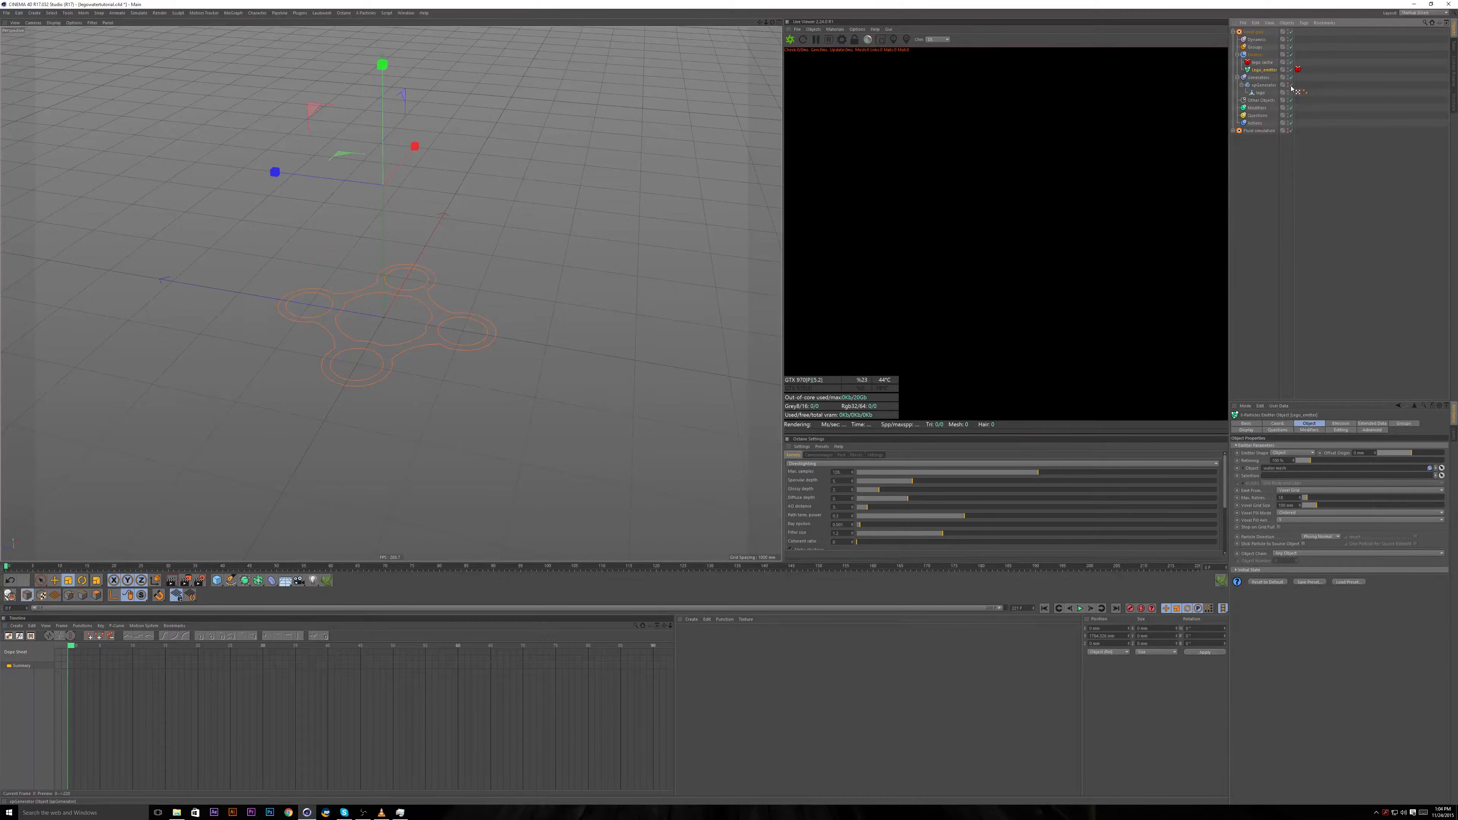
Scrub forward to a frame filled with voxel particles and frame a closer, low view across them.
mouse_move(611, 281)
alt+mouse_down()
mouse_move(646, 238)
mouse_move(615, 262)
alt+mouse_up()
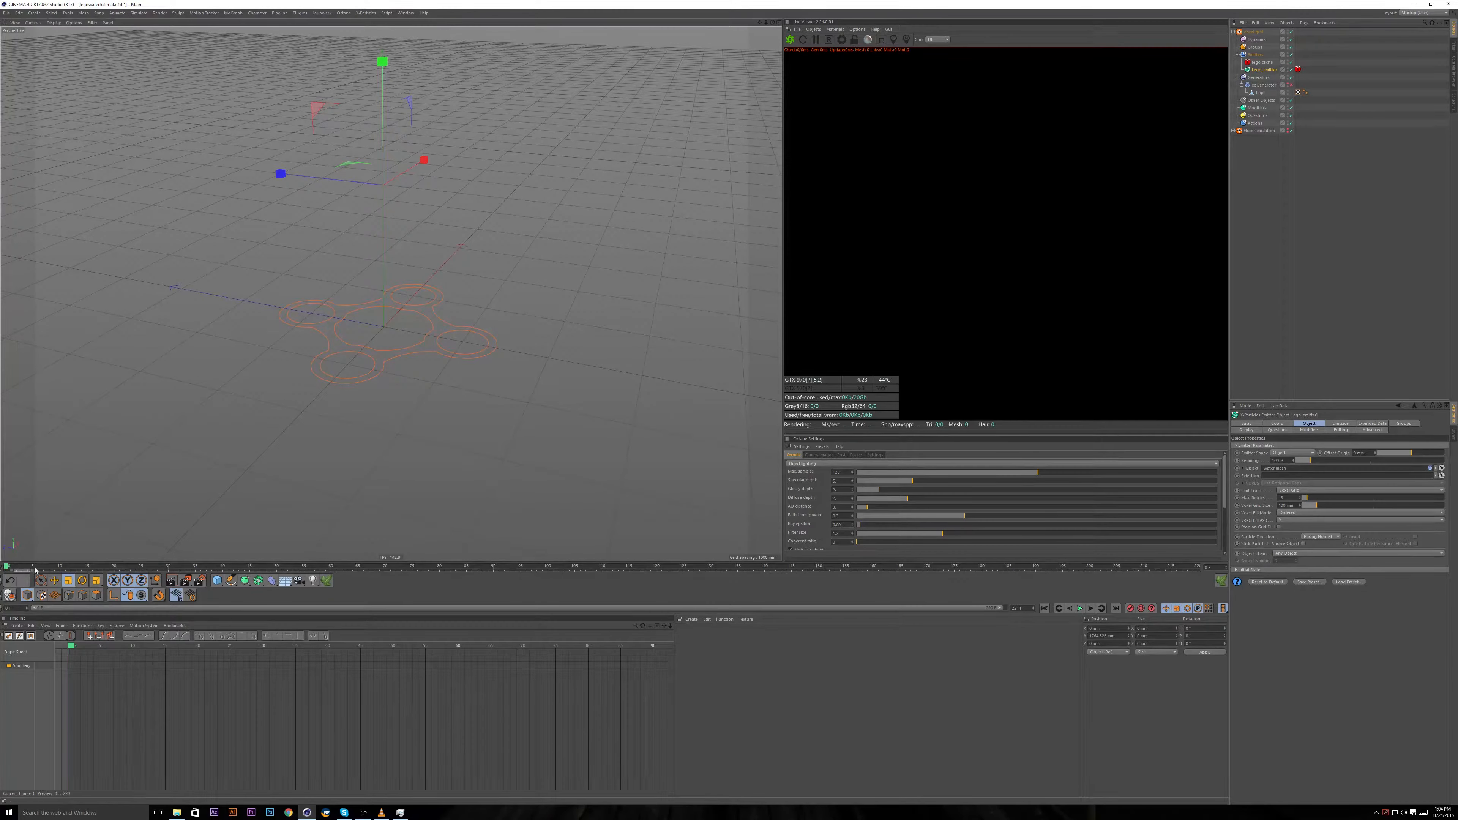
drag(68, 568, 368, 567)
alt+drag(355, 396, 350, 450)
scroll(368, 402, up, 3)
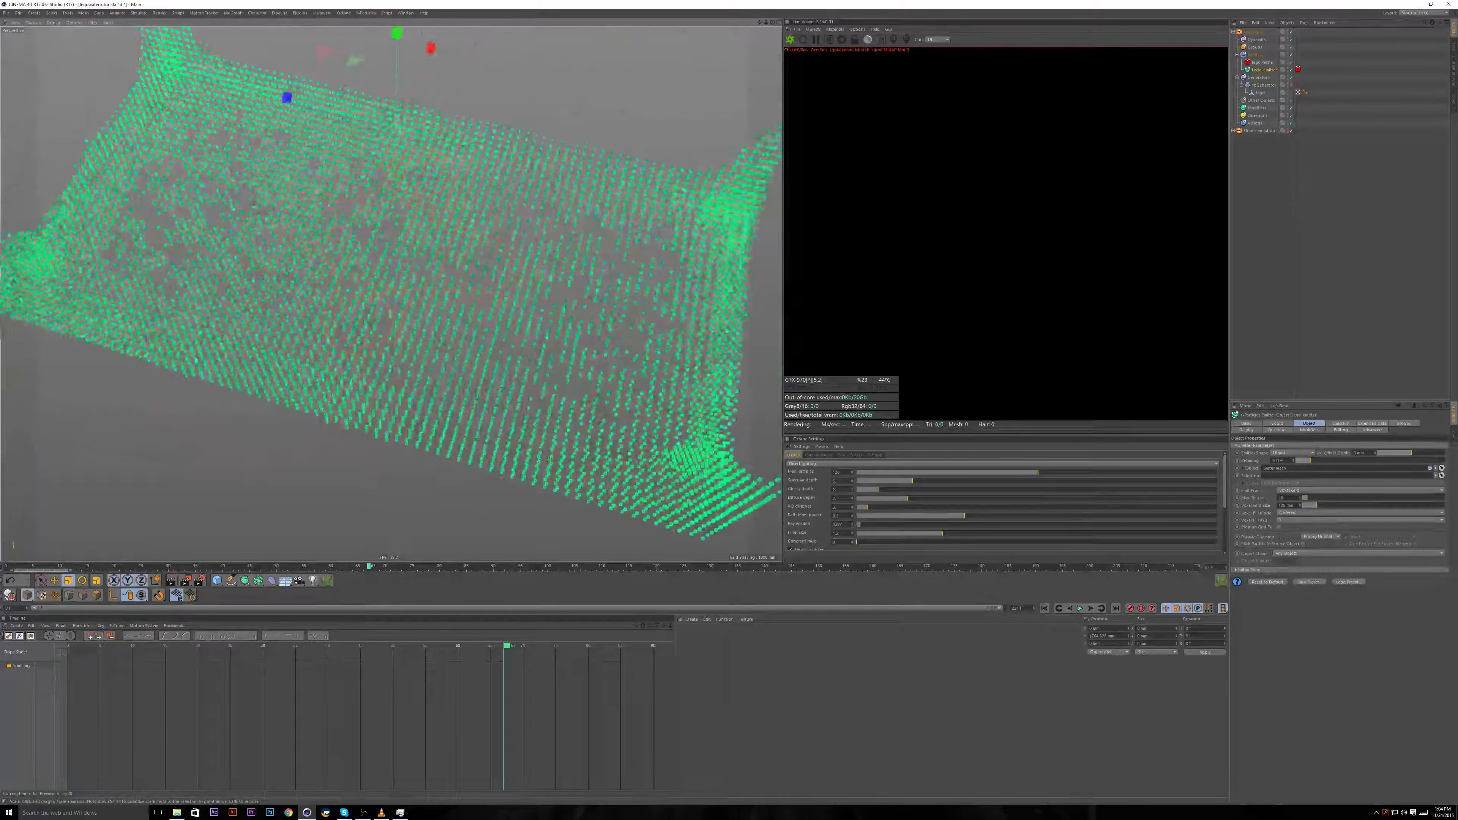
alt+drag(367, 402, 431, 356)
alt+drag(579, 422, 437, 420)
scroll(436, 417, up, 2)
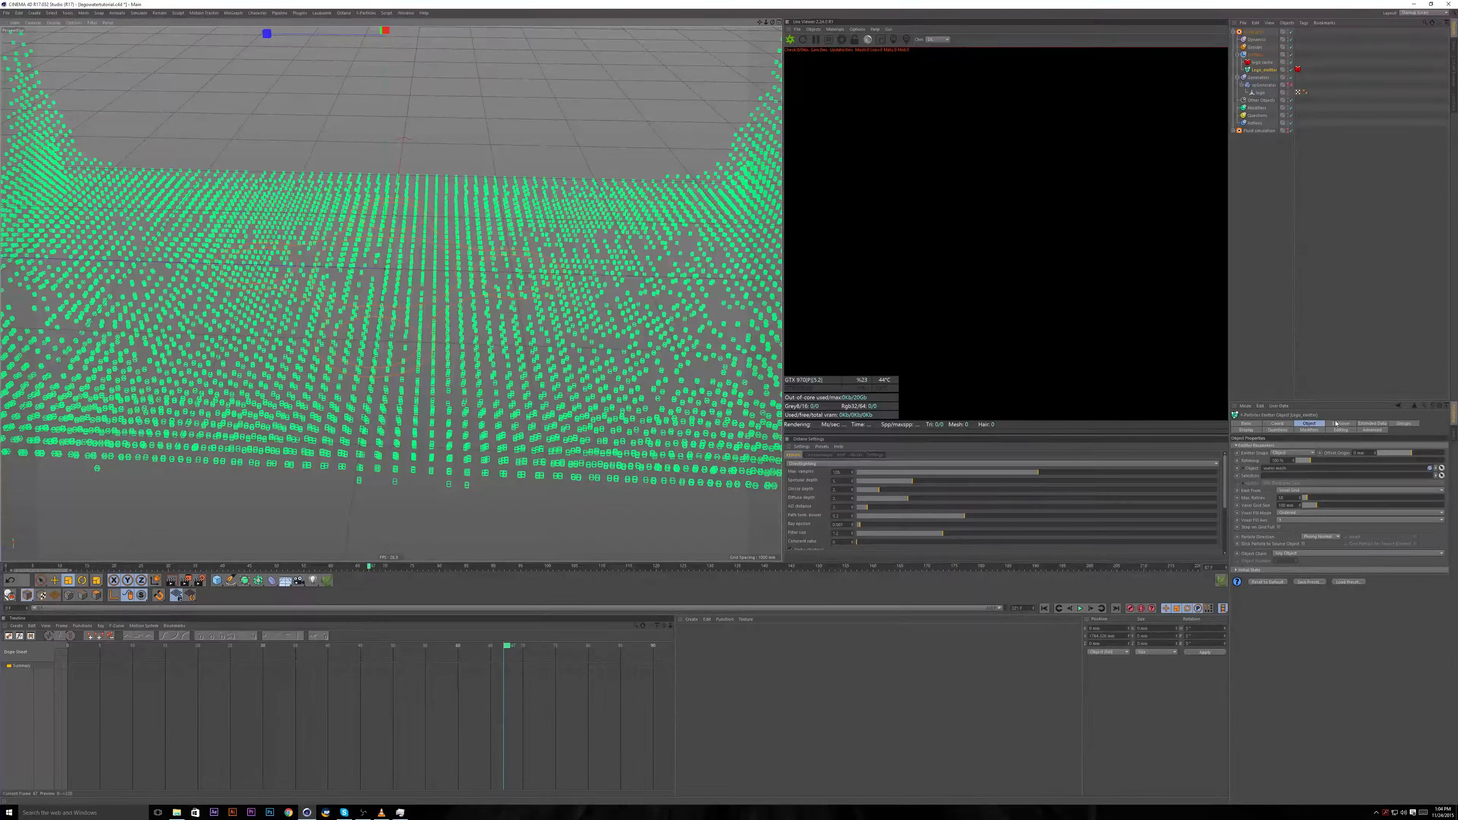
Set the Lego emitter's voxel grid size to 50 mm and rebuild its particle cache, overwriting the existing one.
double_click(1286, 505)
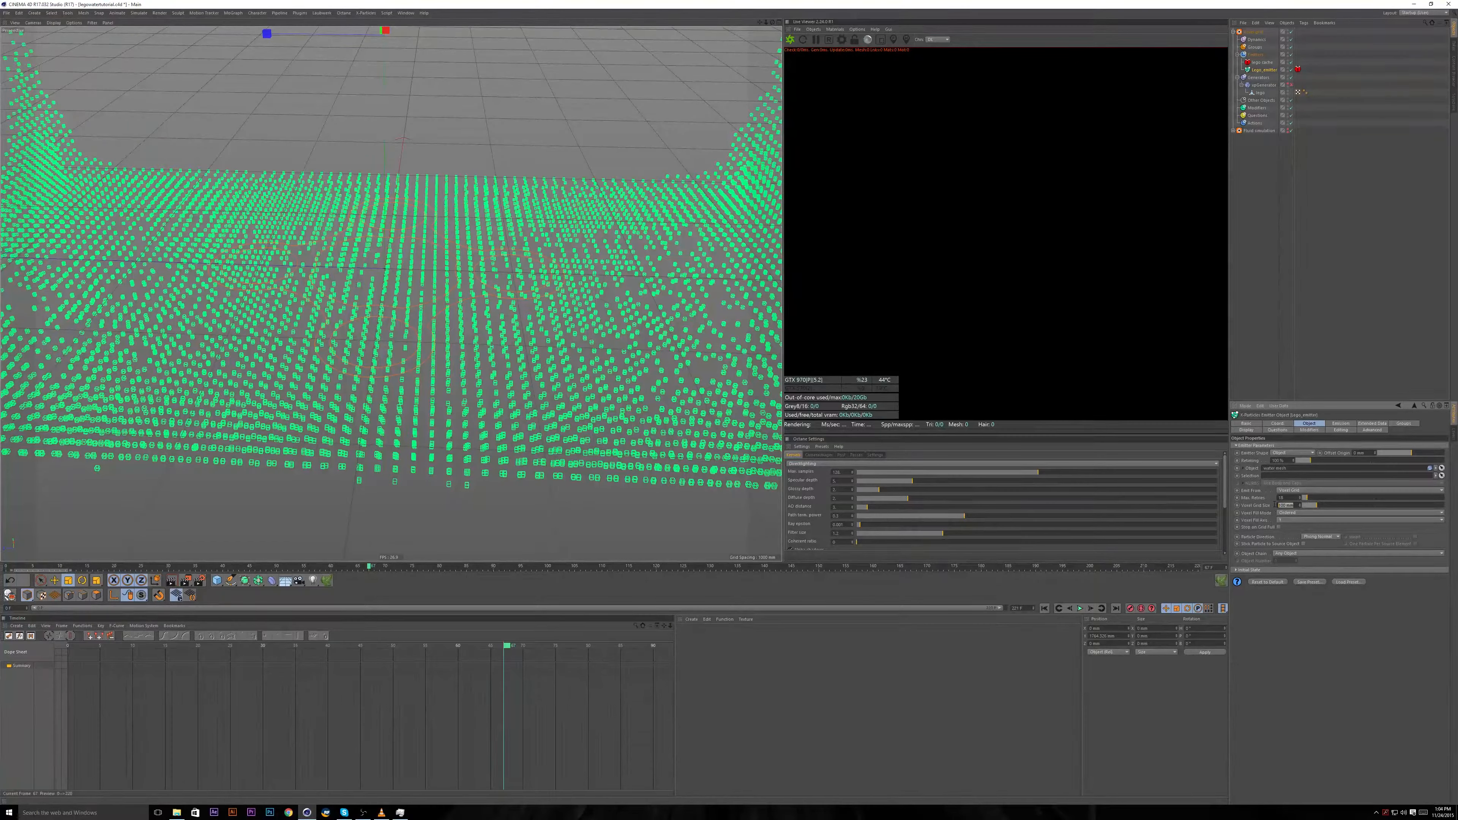
text(50)
key(Return)
click(1262, 62)
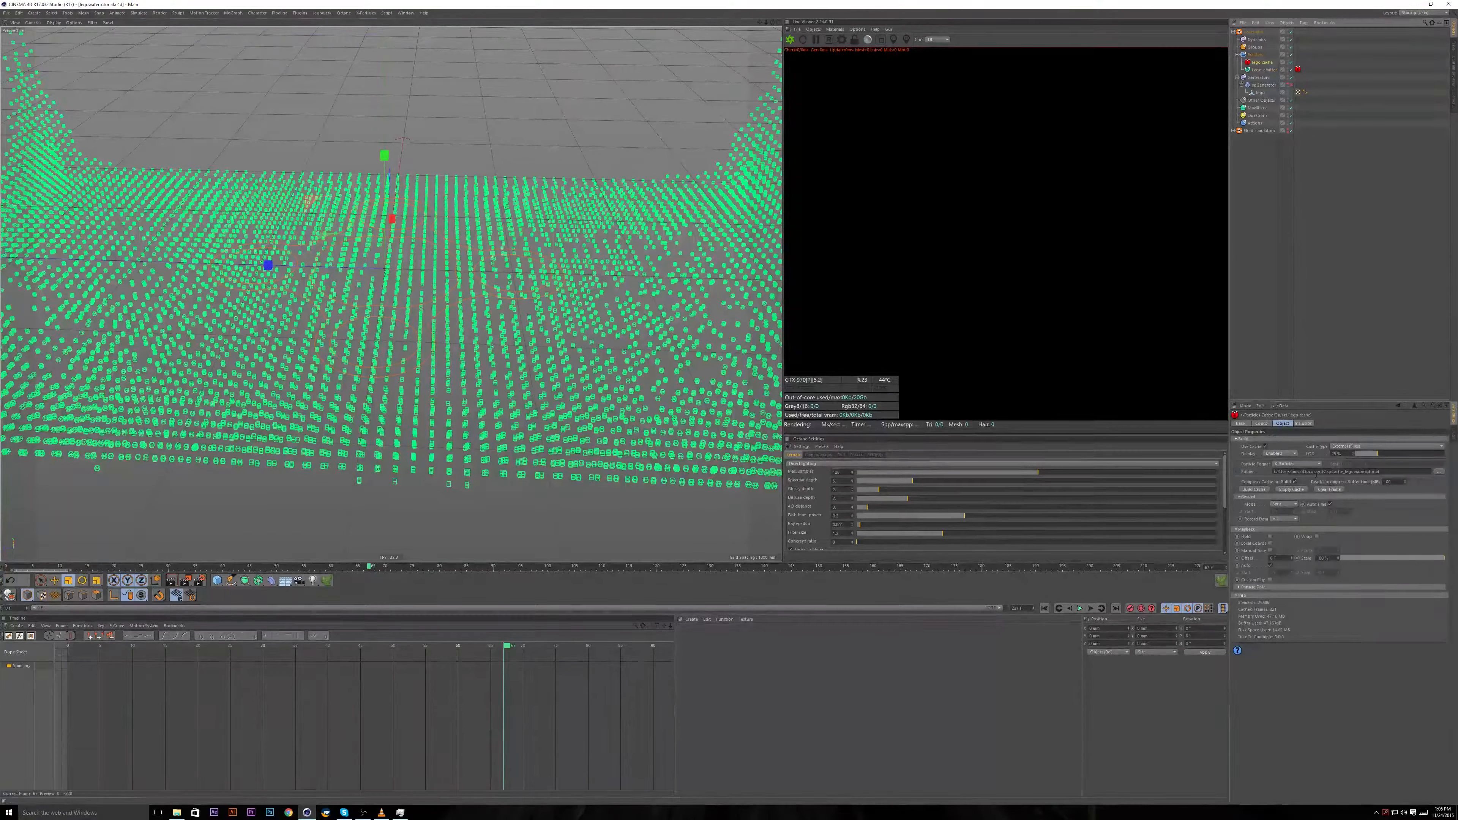
click(1249, 490)
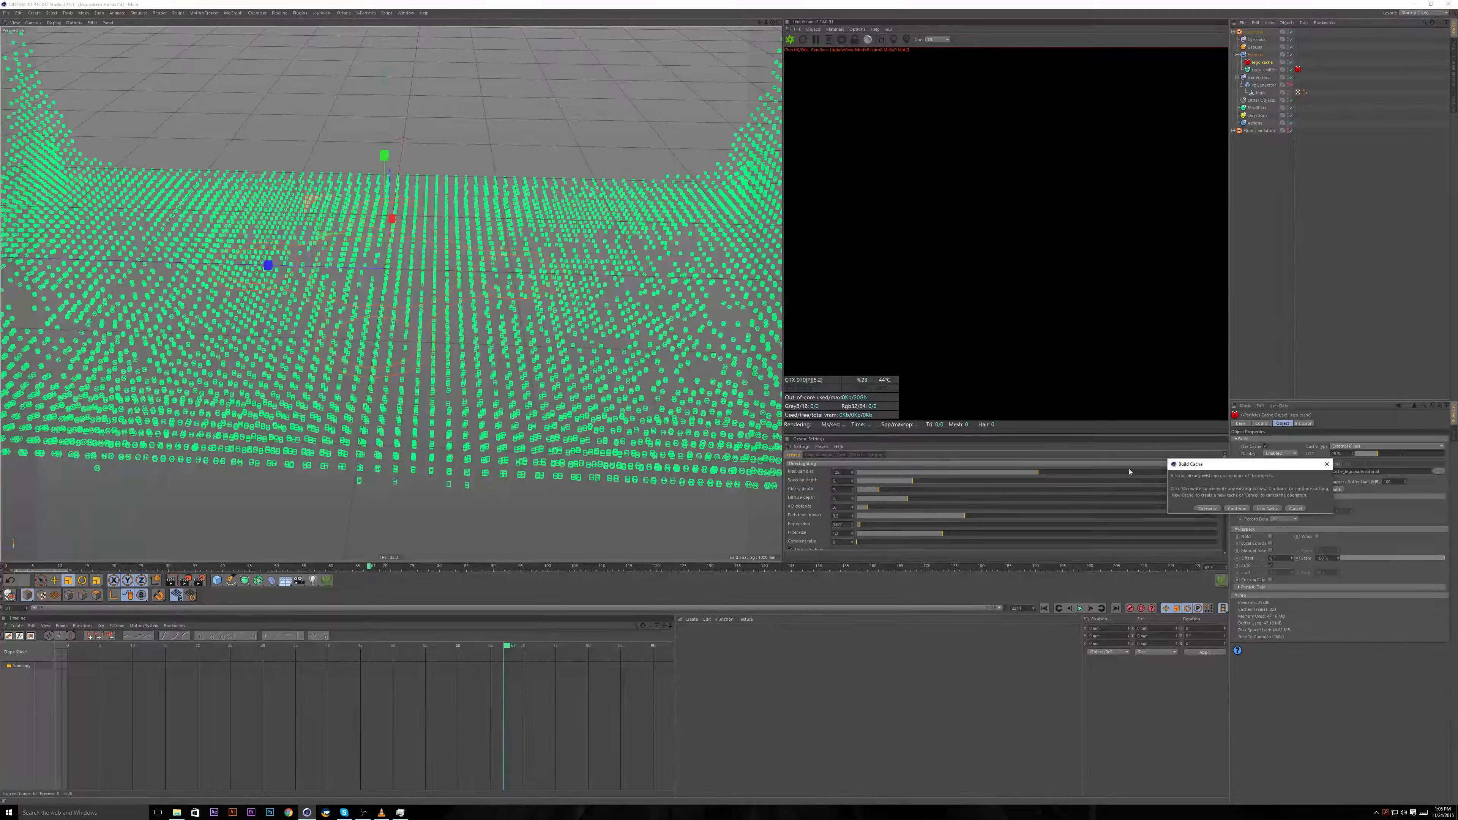
click(1207, 508)
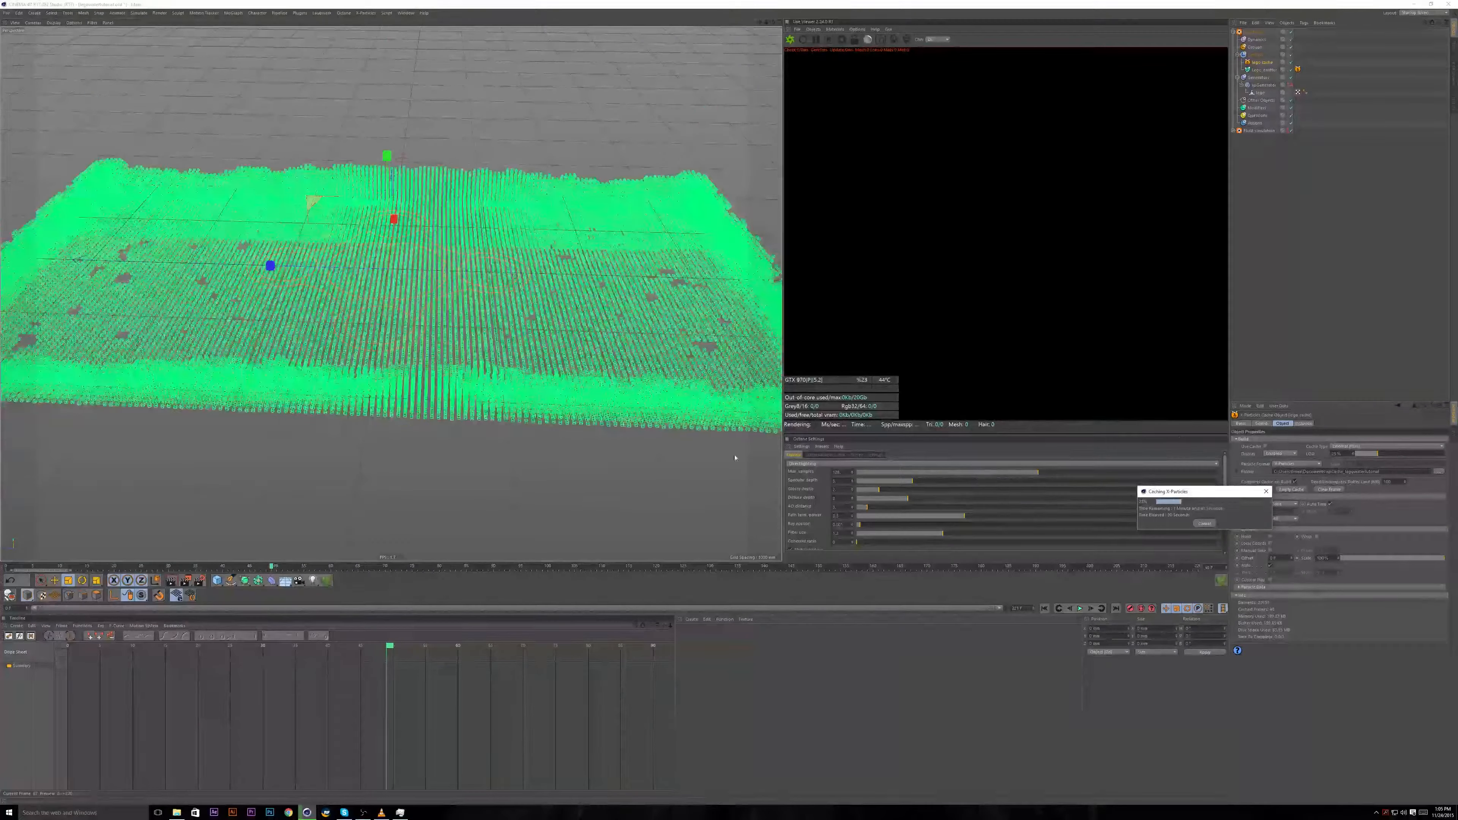
click(1202, 524)
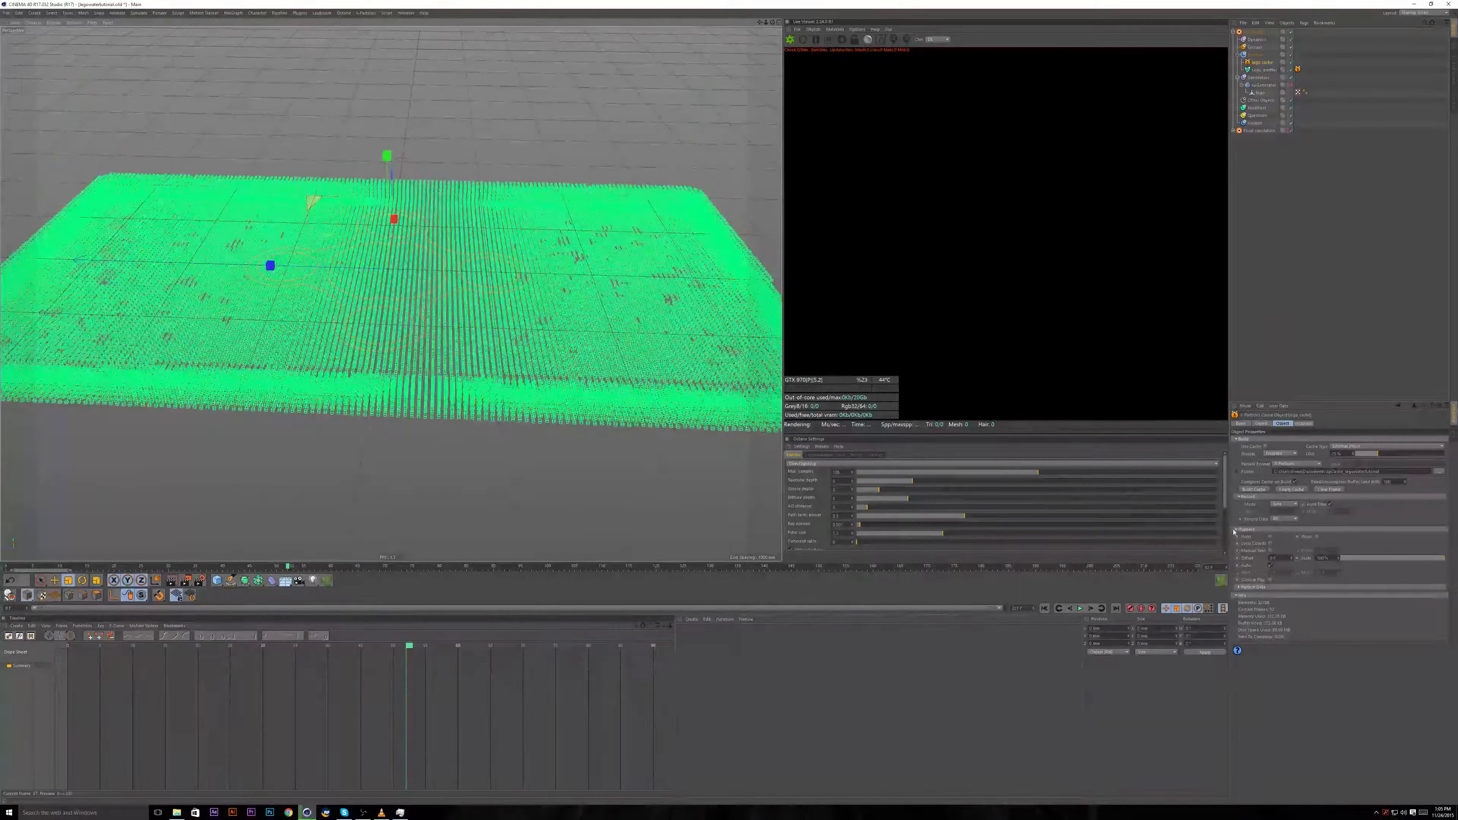
Raise the Lego emitter's maximum voxel limit and rebuild the particle cache over the existing one.
click(1266, 70)
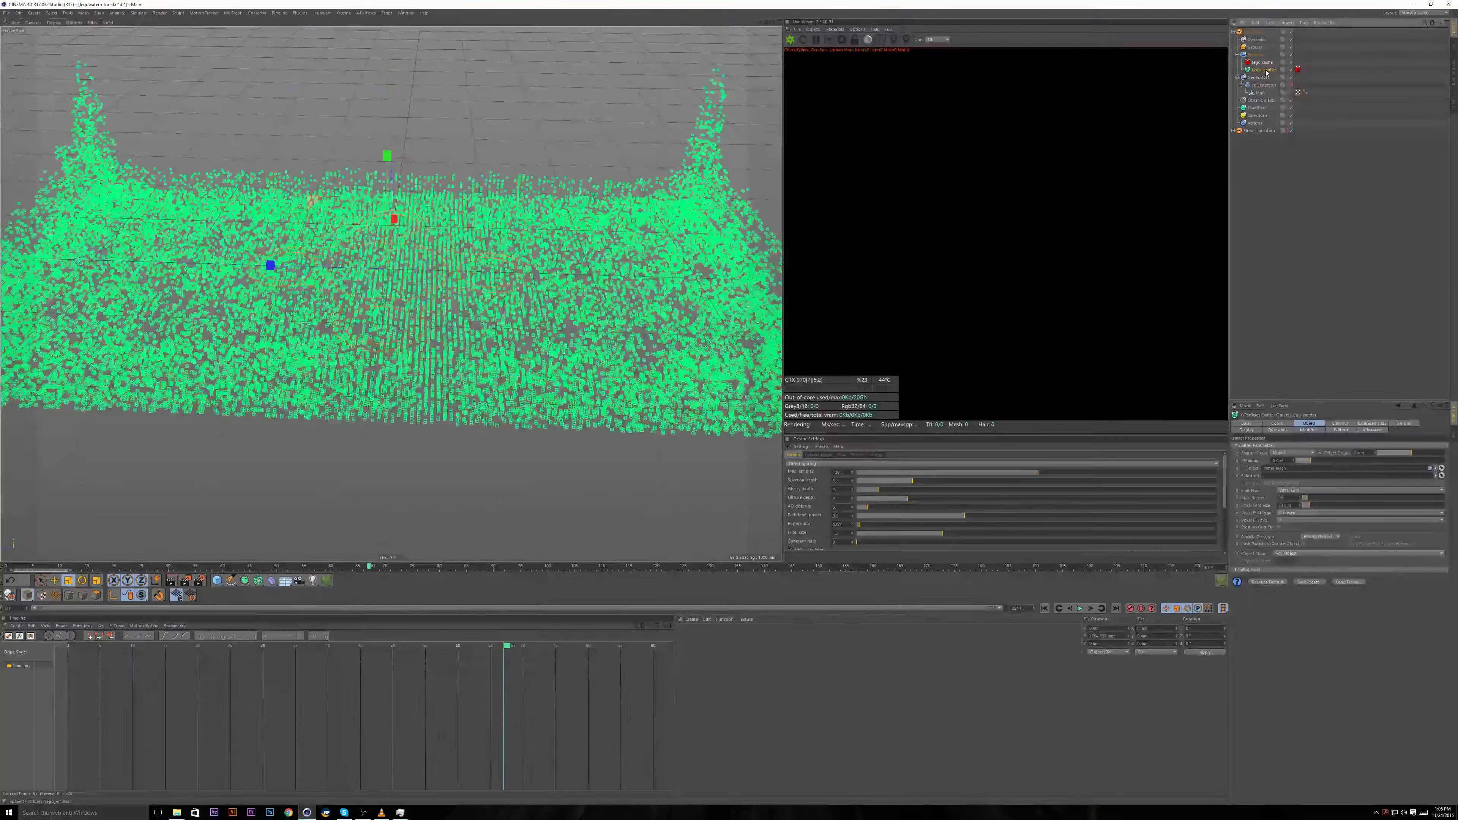
double_click(1292, 496)
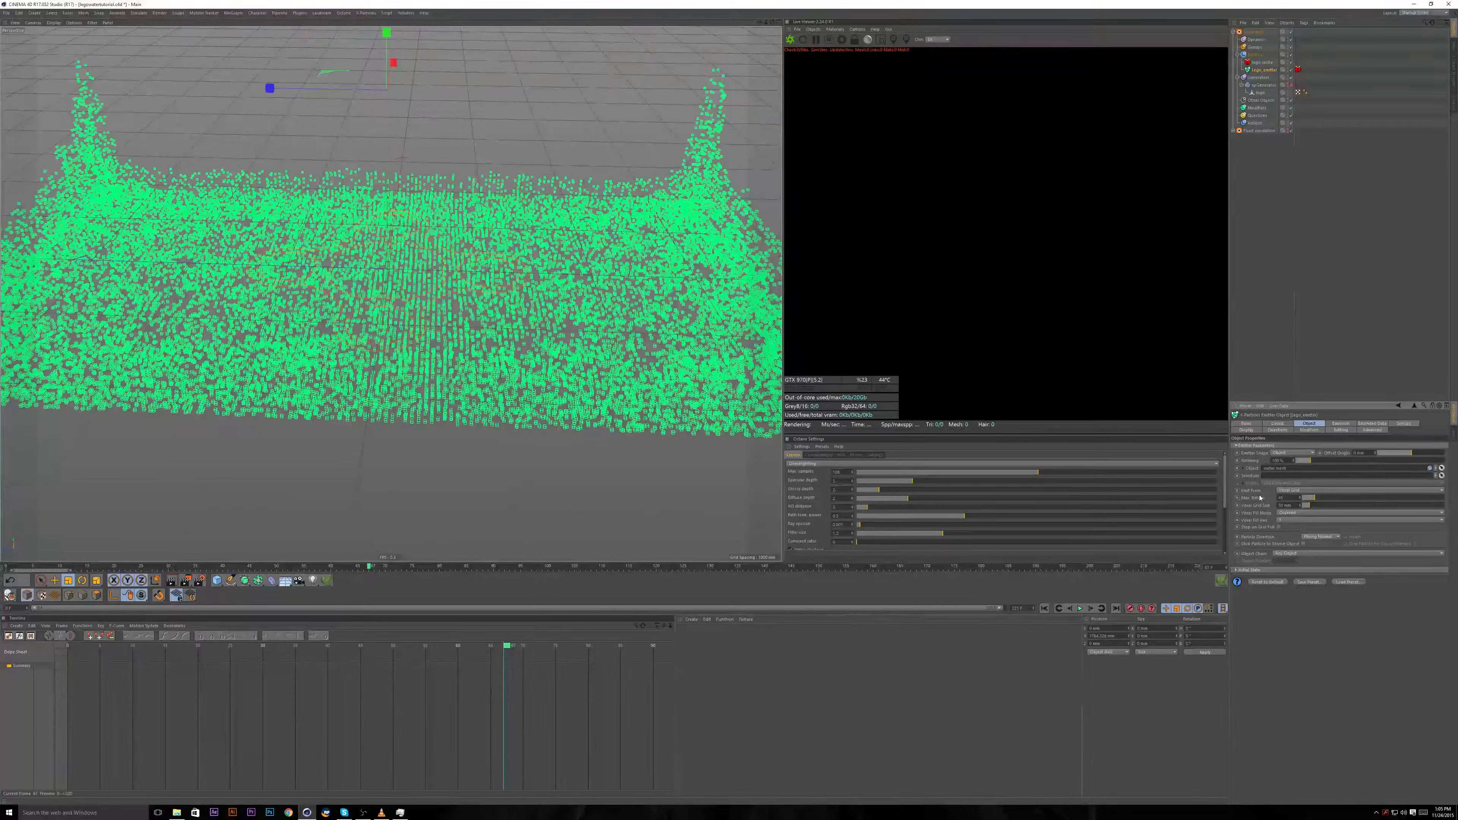
click(1260, 63)
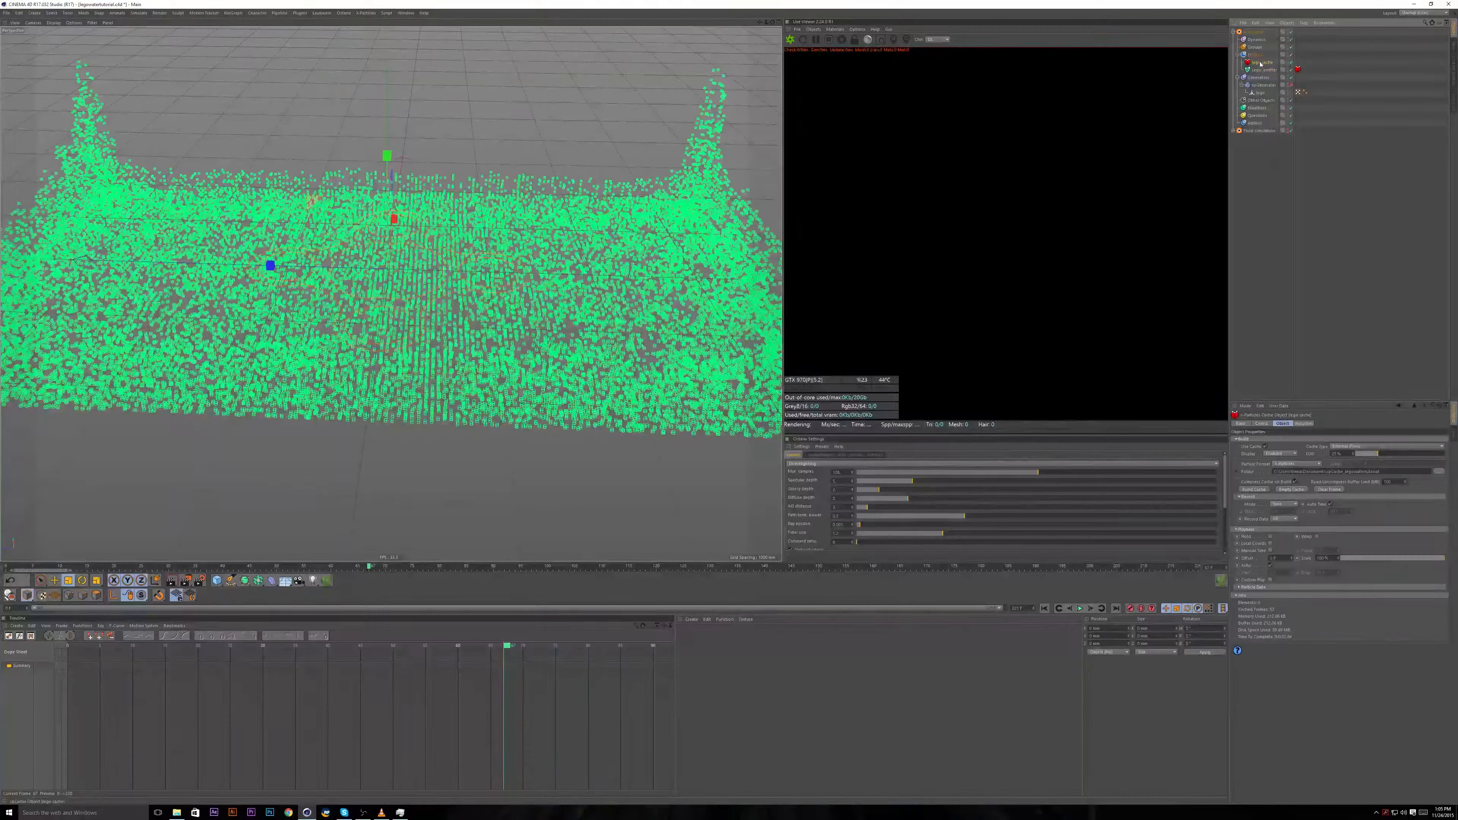
click(1255, 491)
click(1210, 510)
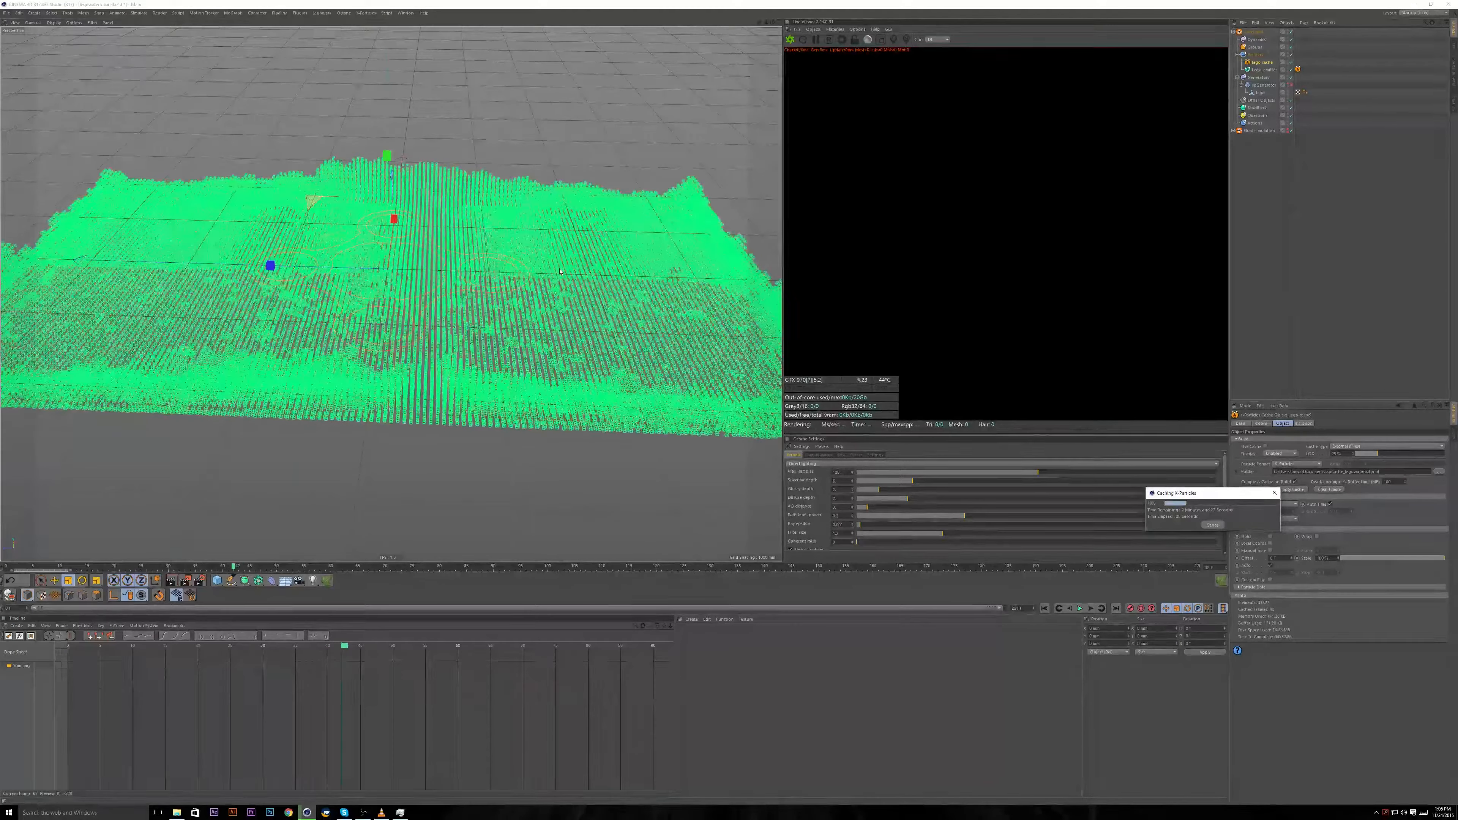
key(Escape)
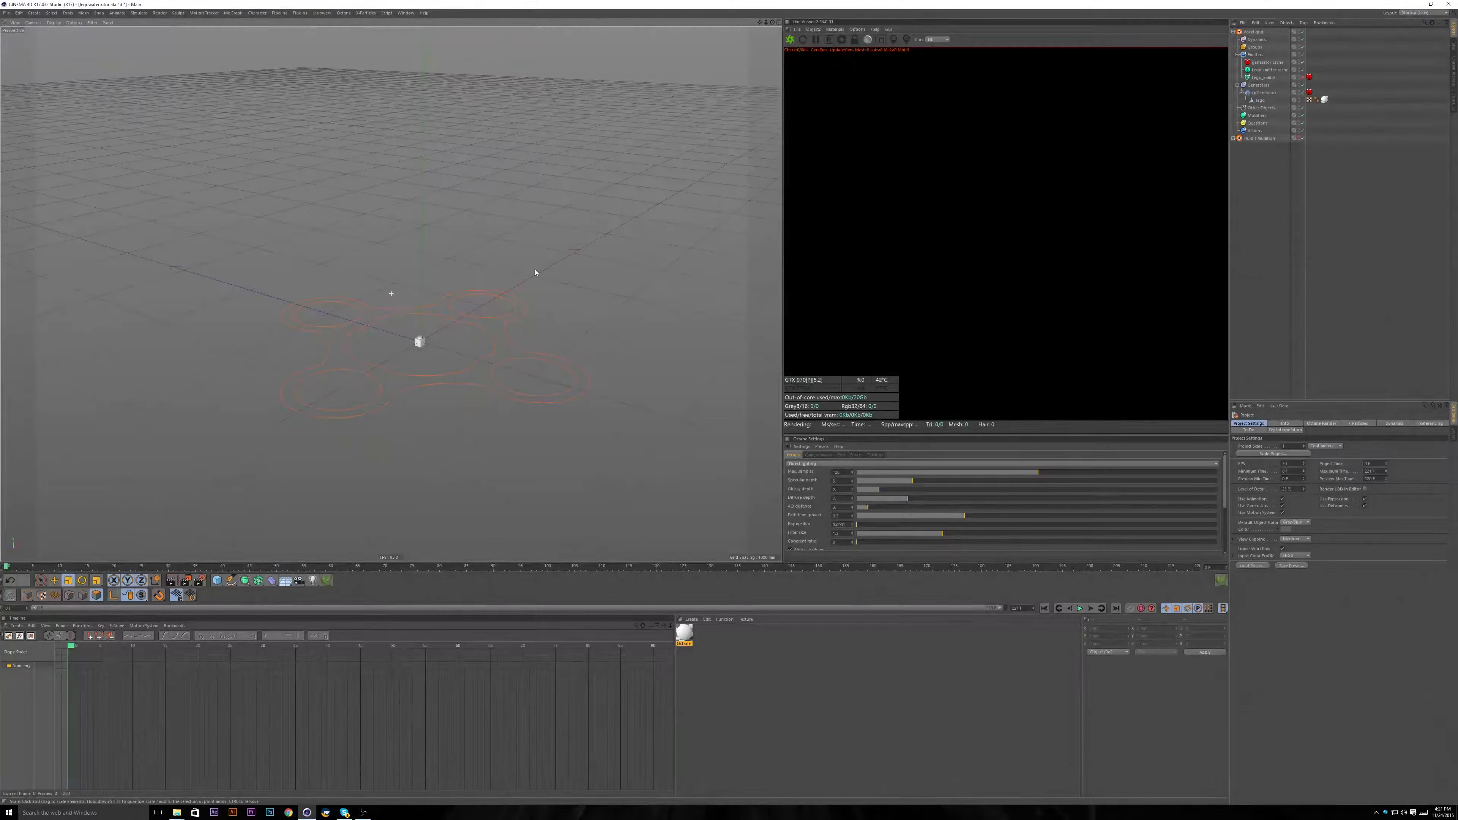
Select the Lego emitter and examine its maximum voxel limit and voxel grid size.
alt+drag(535, 272, 425, 327)
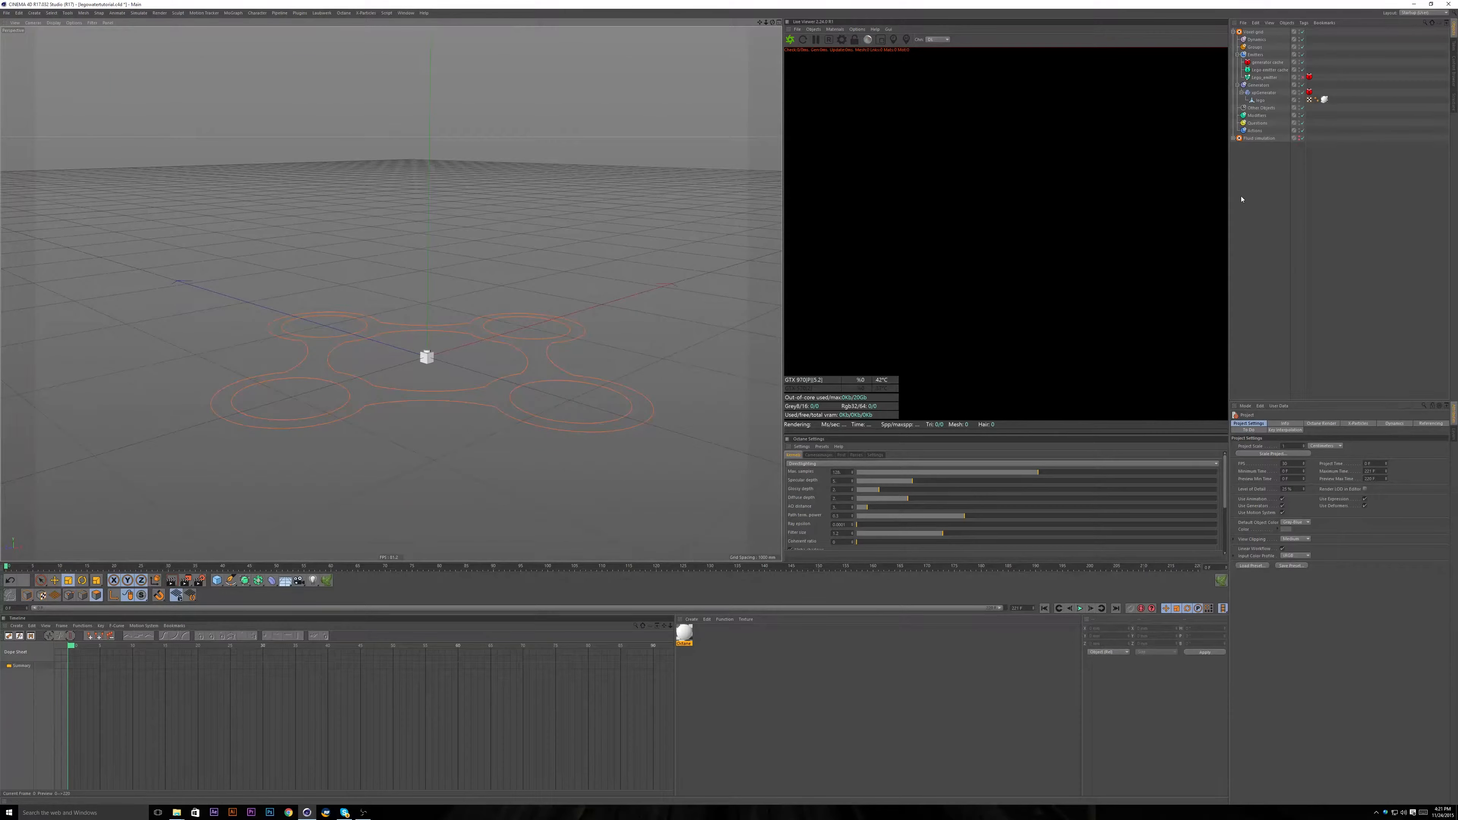
scroll(657, 275, down, 2)
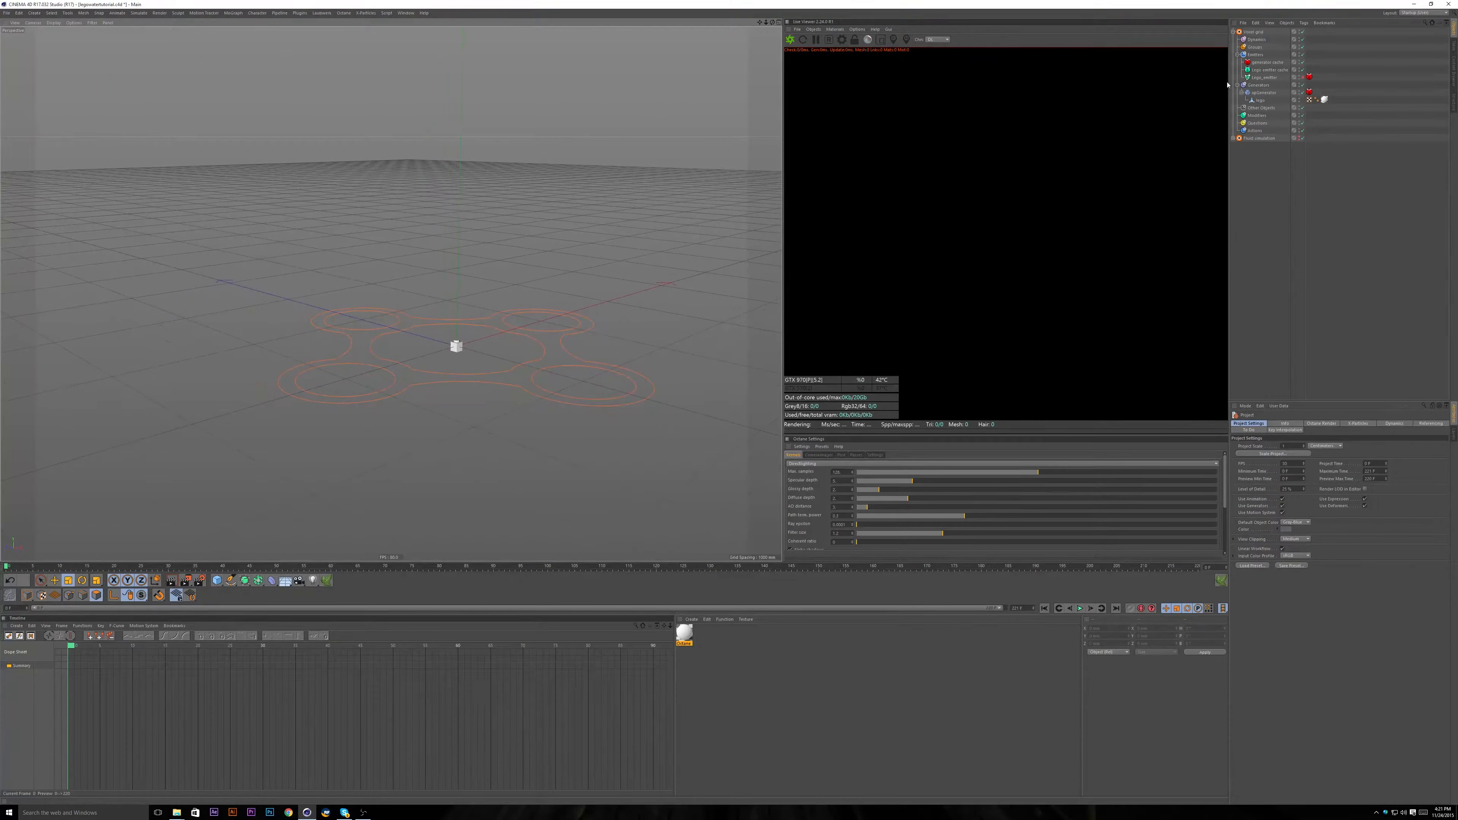
click(1252, 78)
alt+drag(648, 290, 607, 370)
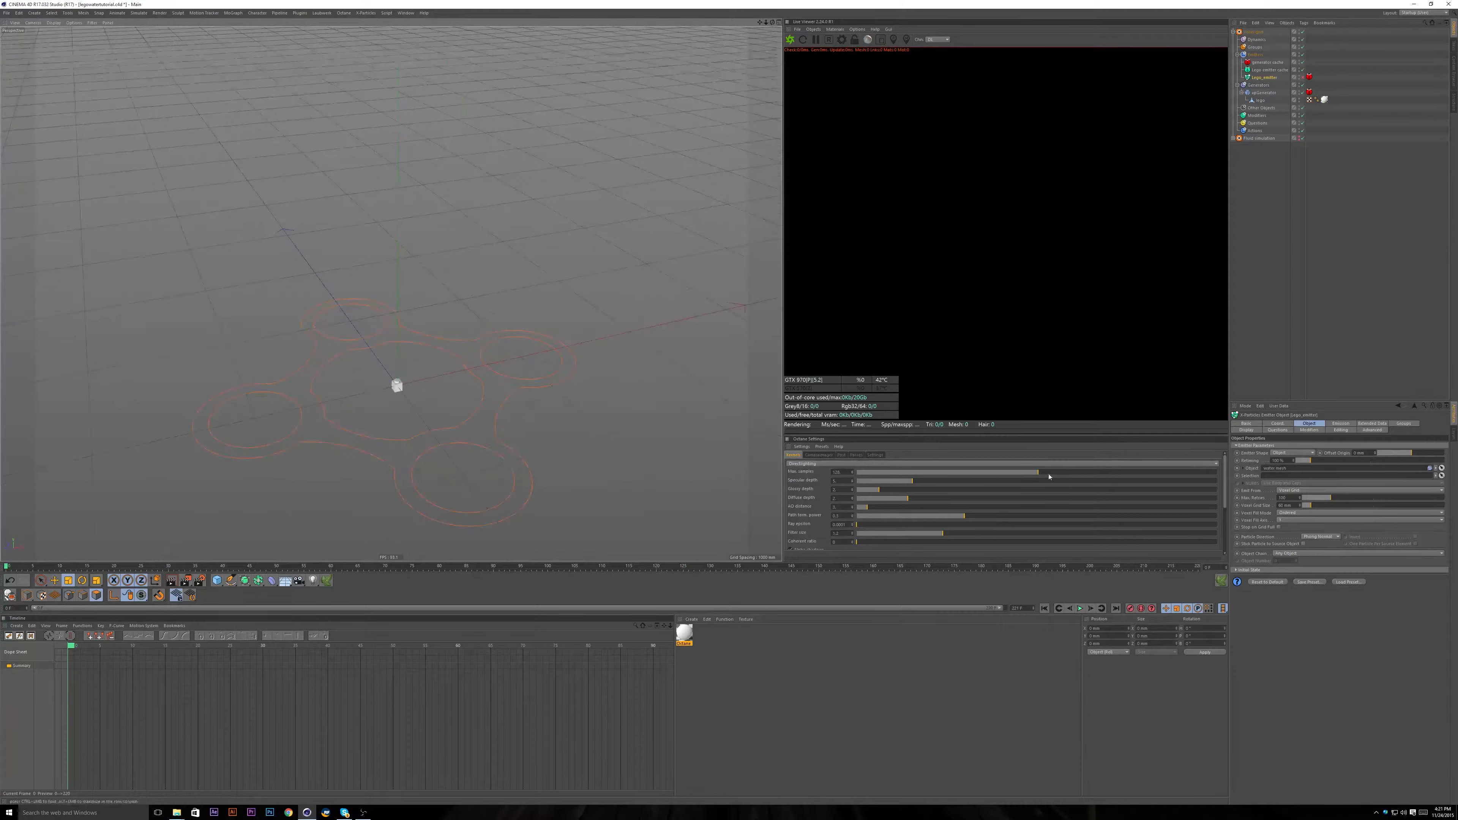
alt+middle_drag(695, 436, 758, 412)
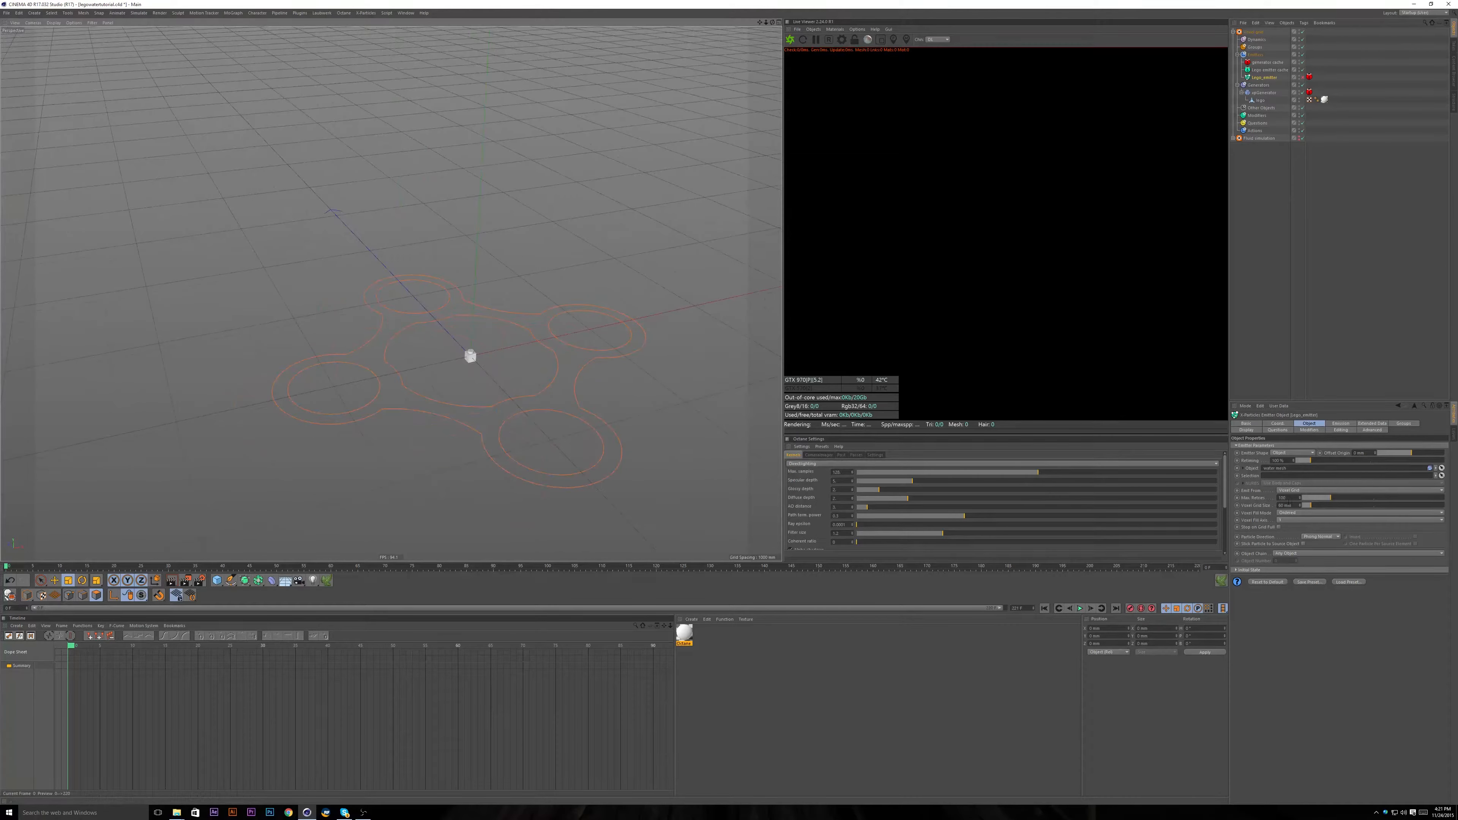
double_click(1285, 499)
double_click(1290, 505)
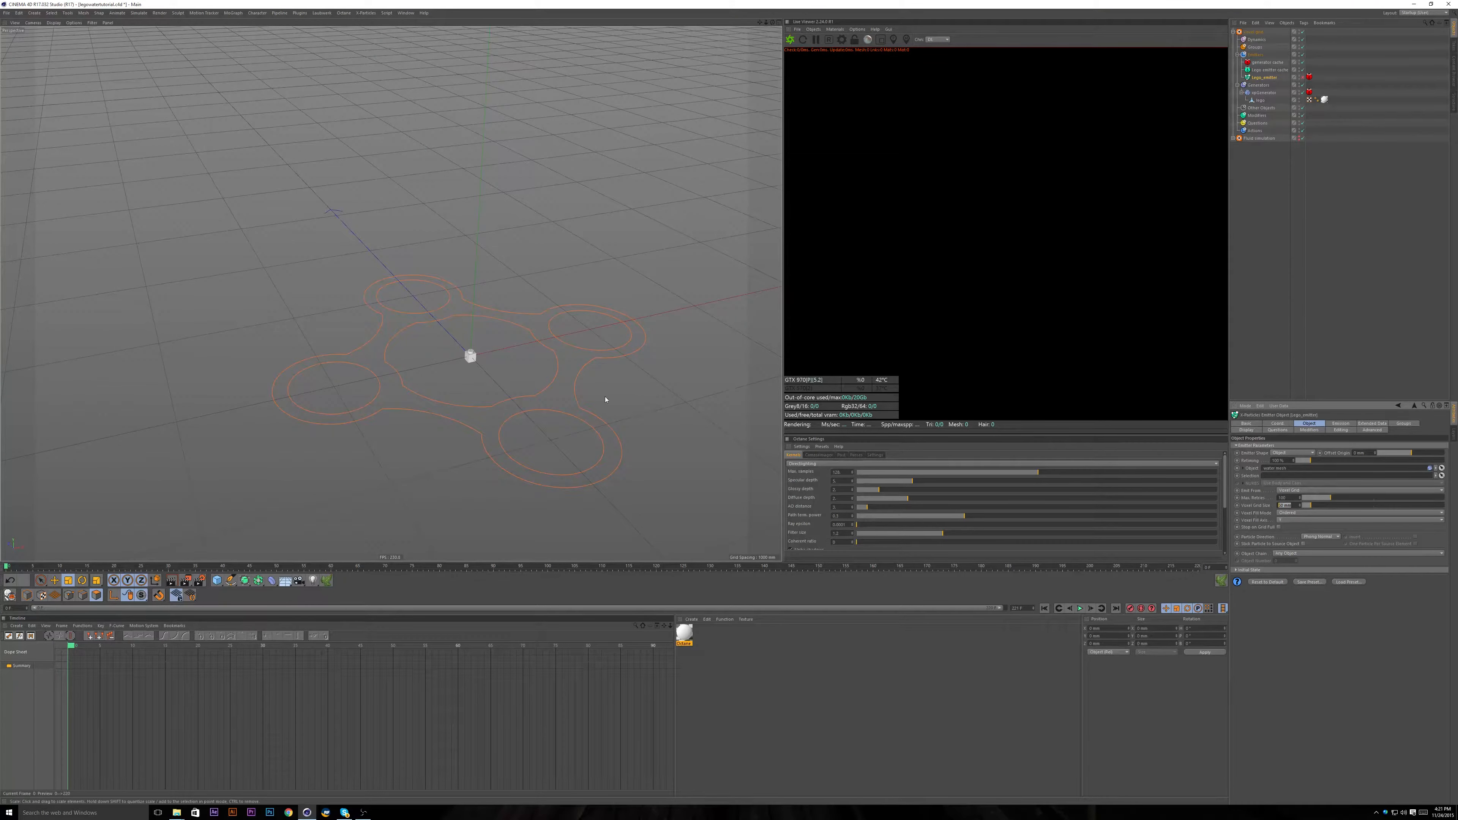
alt+drag(574, 370, 589, 384)
Open the Lego emitter's emission settings and examine the maximum particle value.
click(1334, 424)
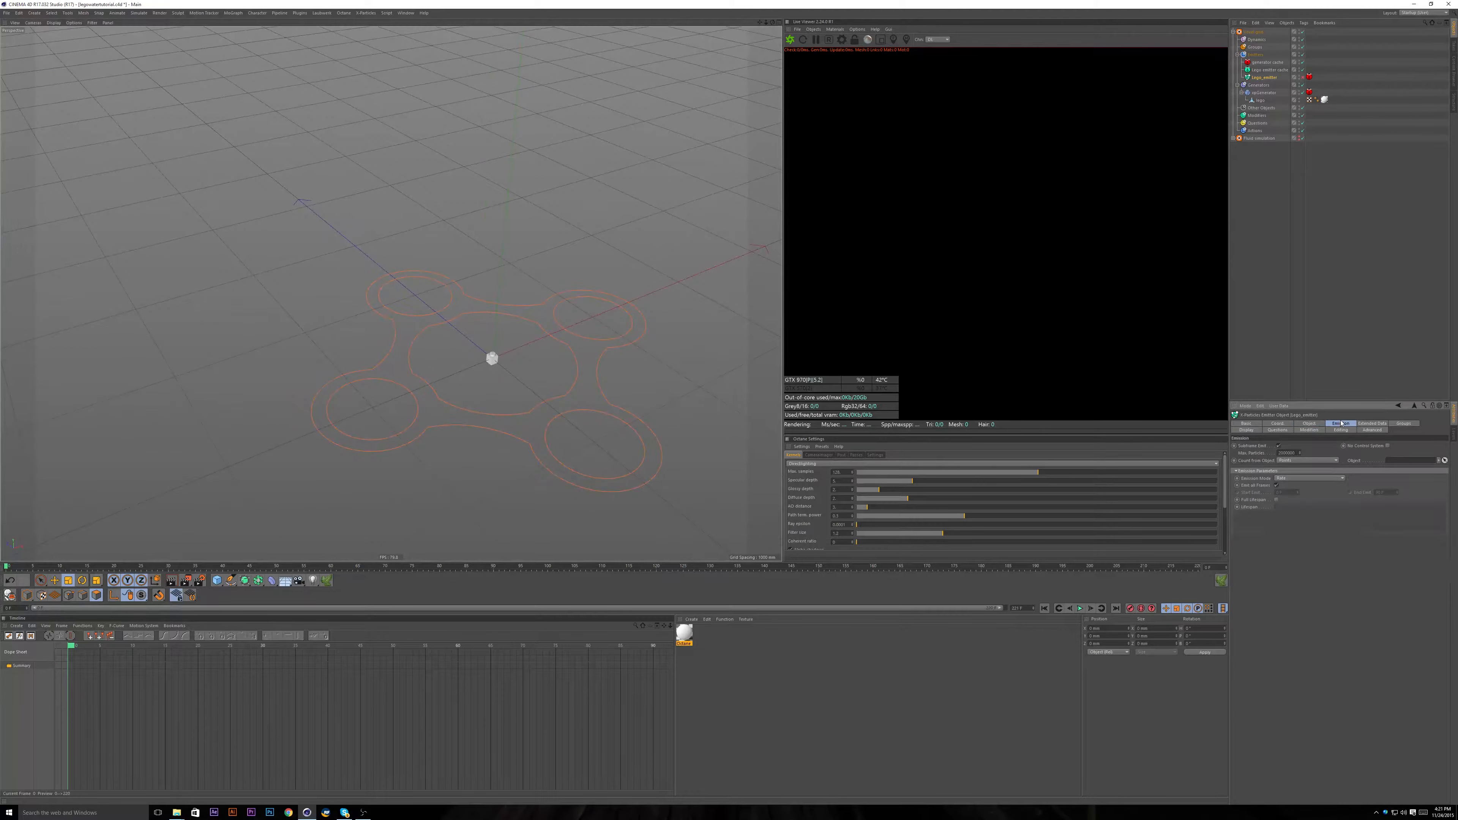
drag(1277, 453, 1295, 453)
click(1284, 454)
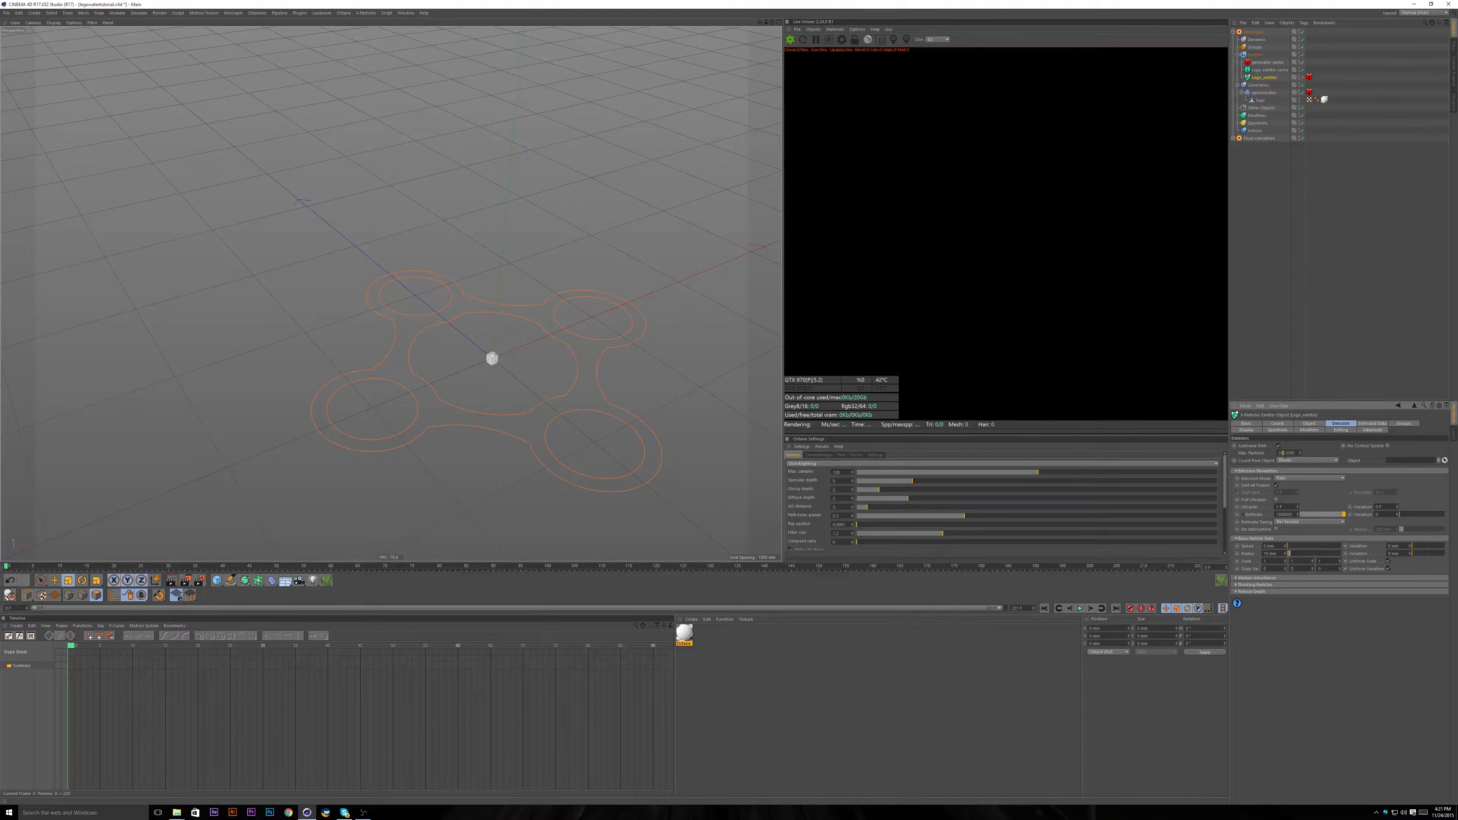
alt+drag(501, 287, 476, 340)
scroll(476, 339, up, 4)
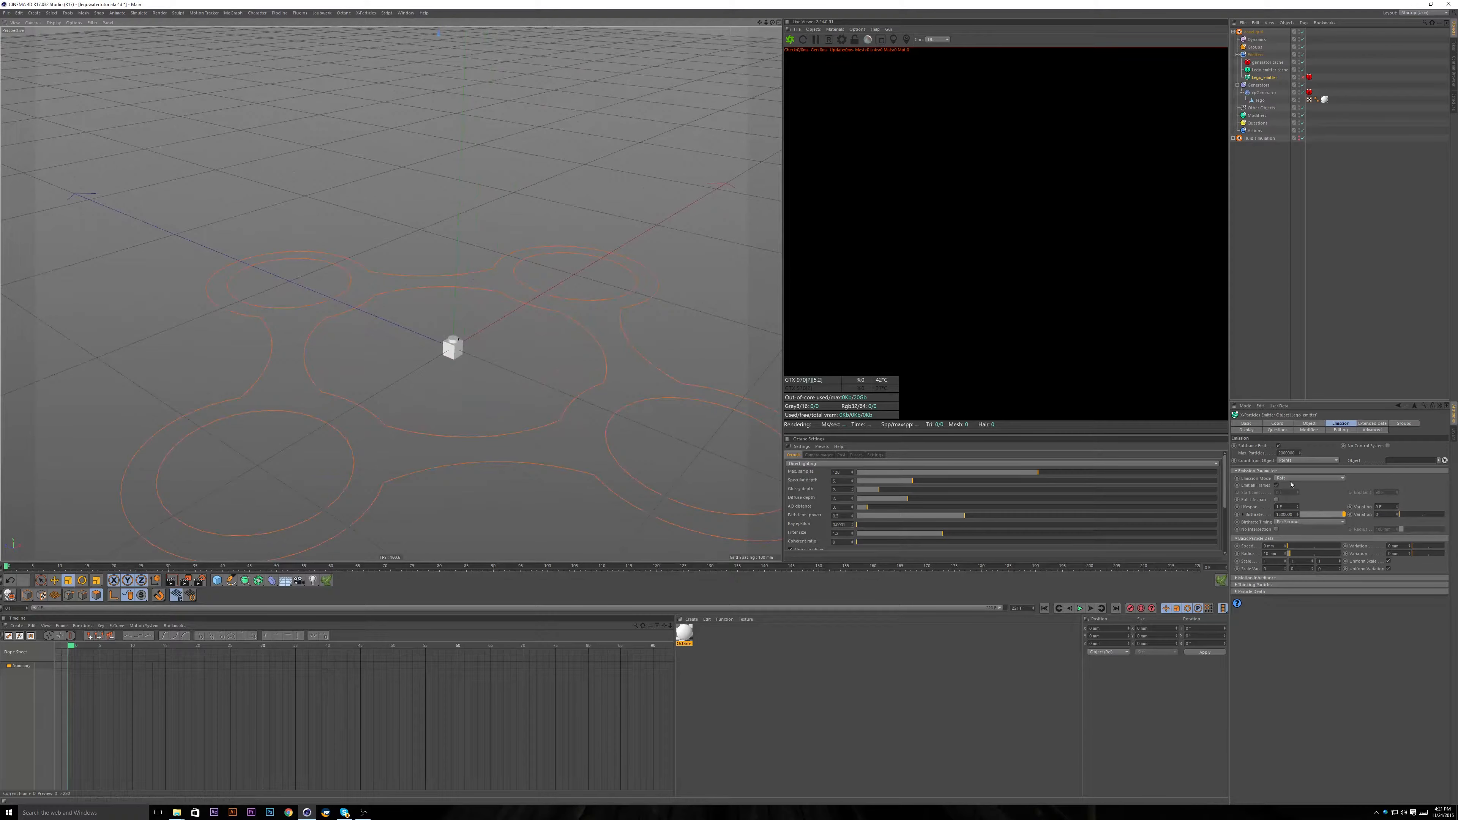
drag(1285, 452, 1292, 452)
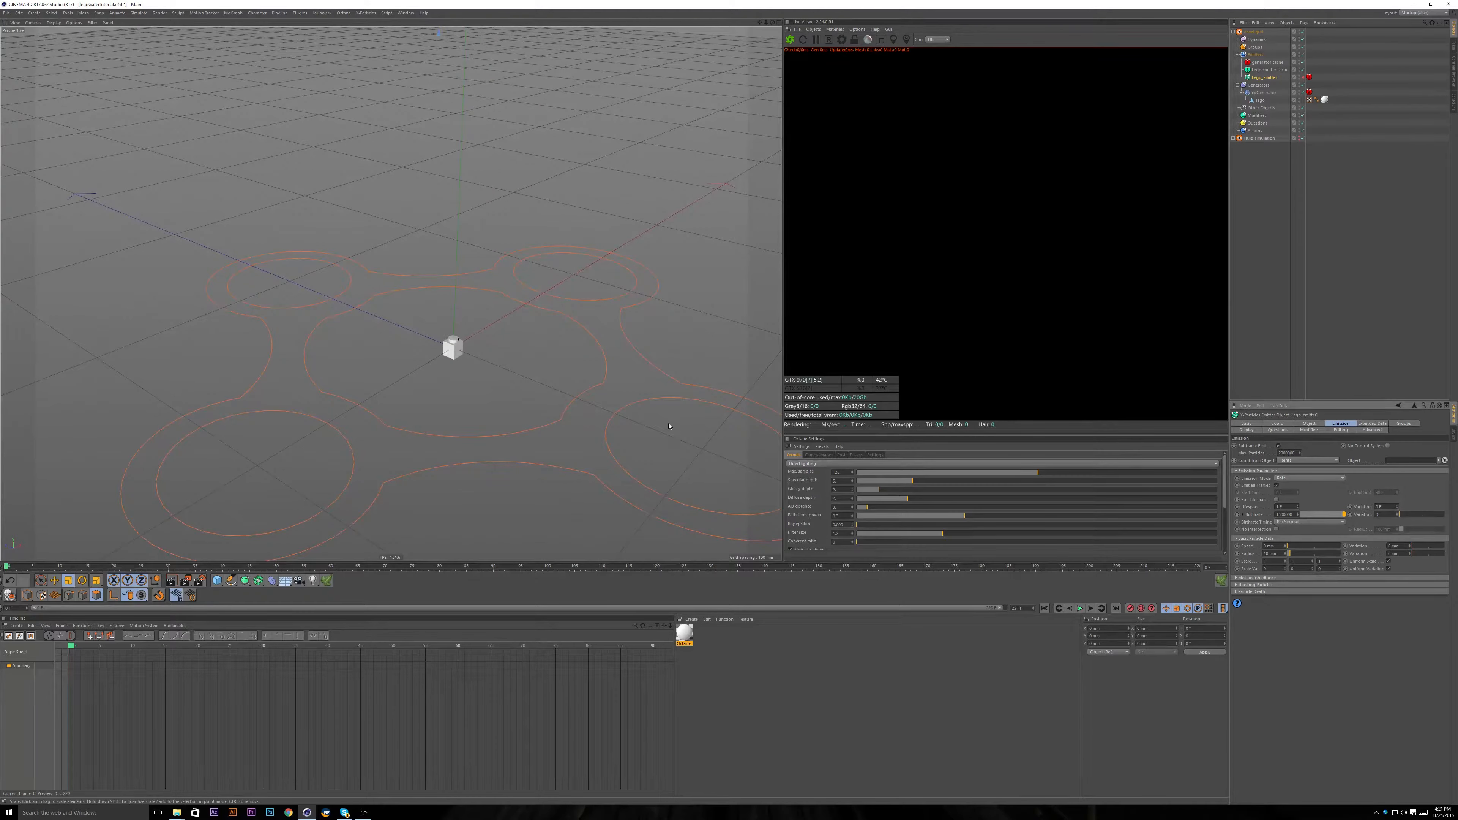
scroll(468, 348, down, 5)
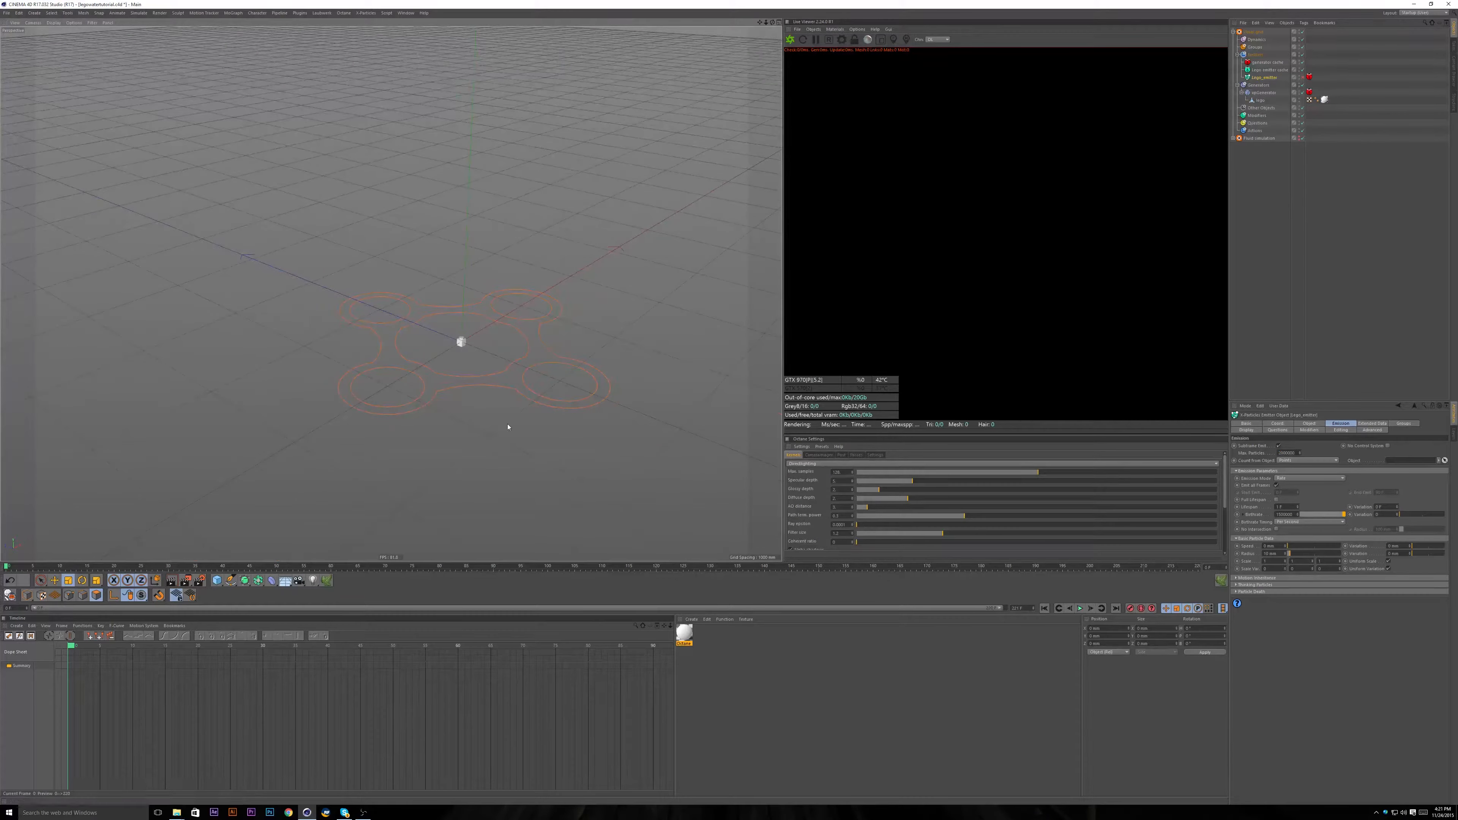
alt+drag(237, 329, 423, 347)
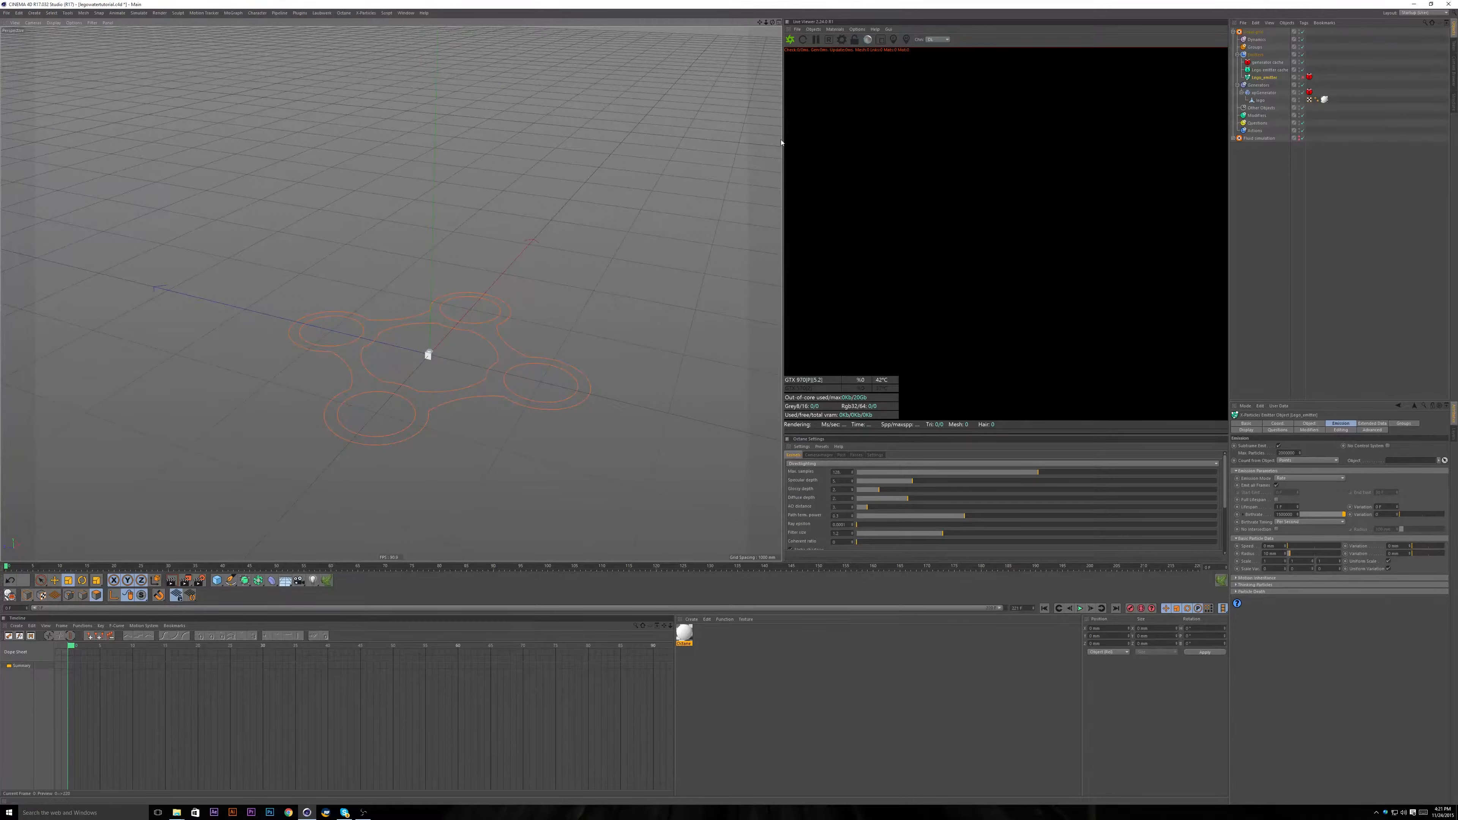
alt+drag(324, 287, 227, 436)
scroll(374, 335, up, 3)
alt+drag(527, 394, 485, 278)
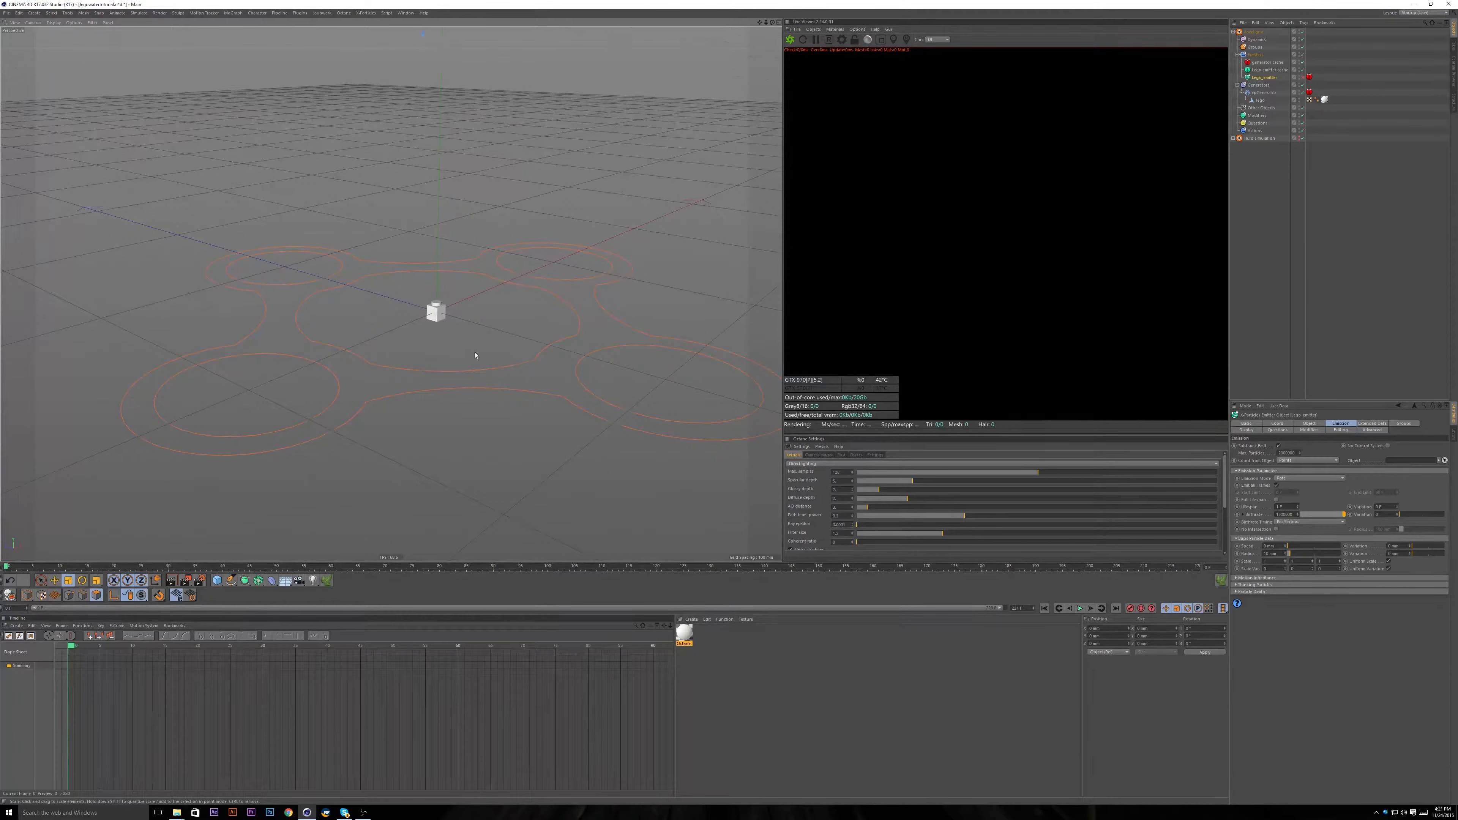
alt+drag(478, 352, 462, 377)
alt+middle_drag(462, 377, 459, 390)
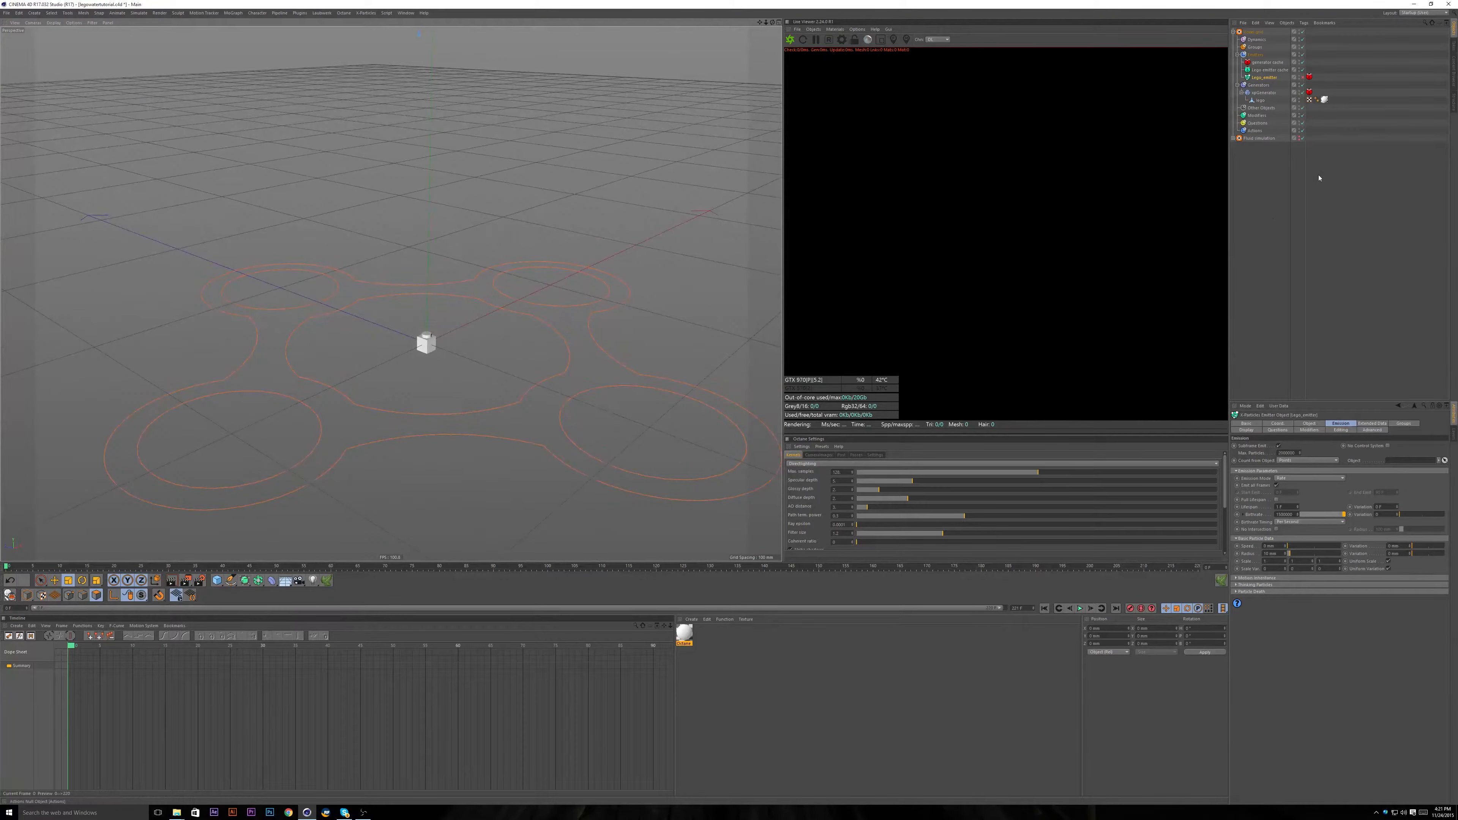
scroll(621, 221, down, 1)
scroll(618, 223, down, 3)
alt+drag(601, 247, 599, 256)
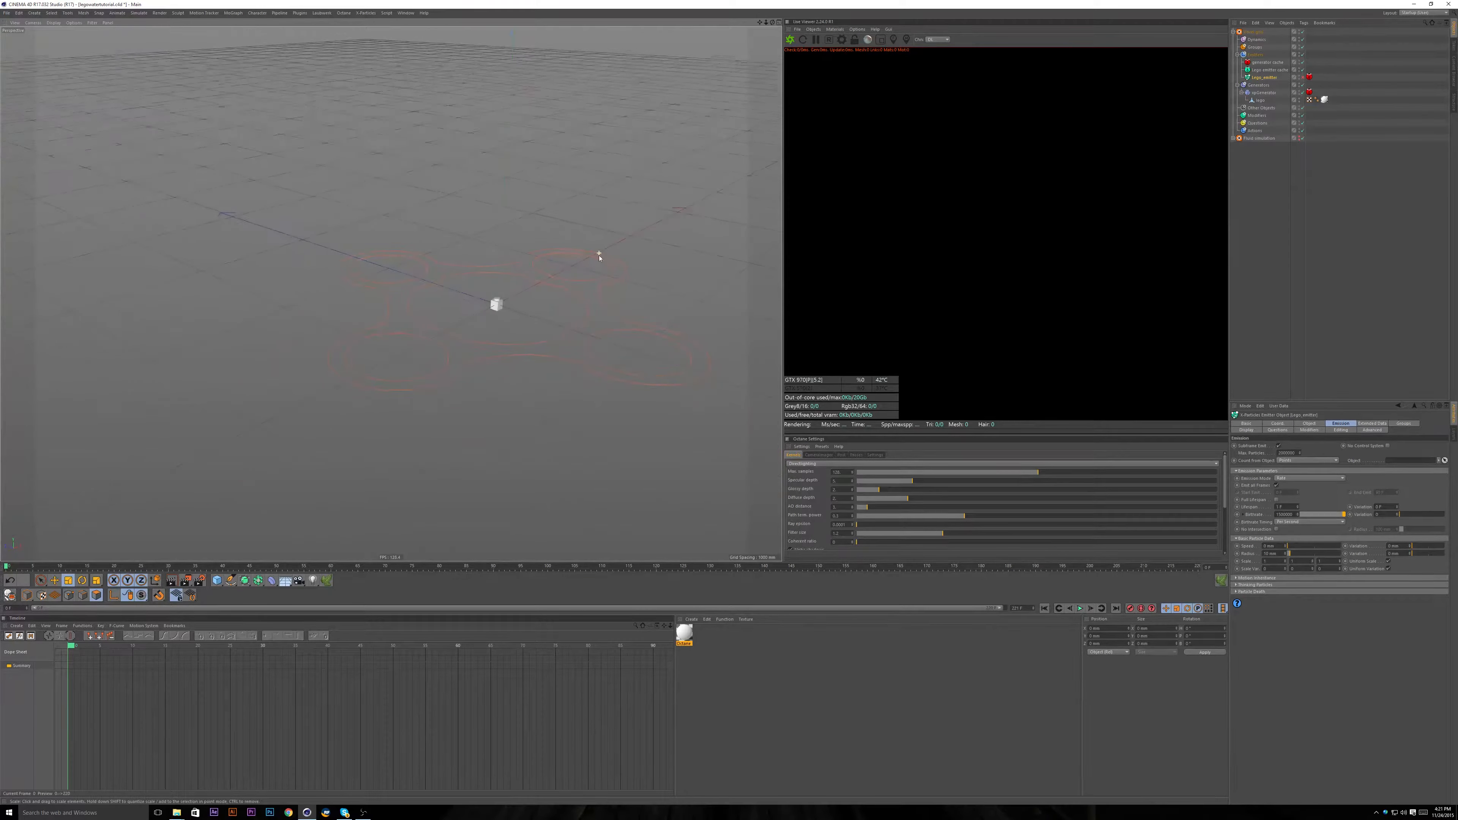
alt+middle_drag(641, 250, 638, 273)
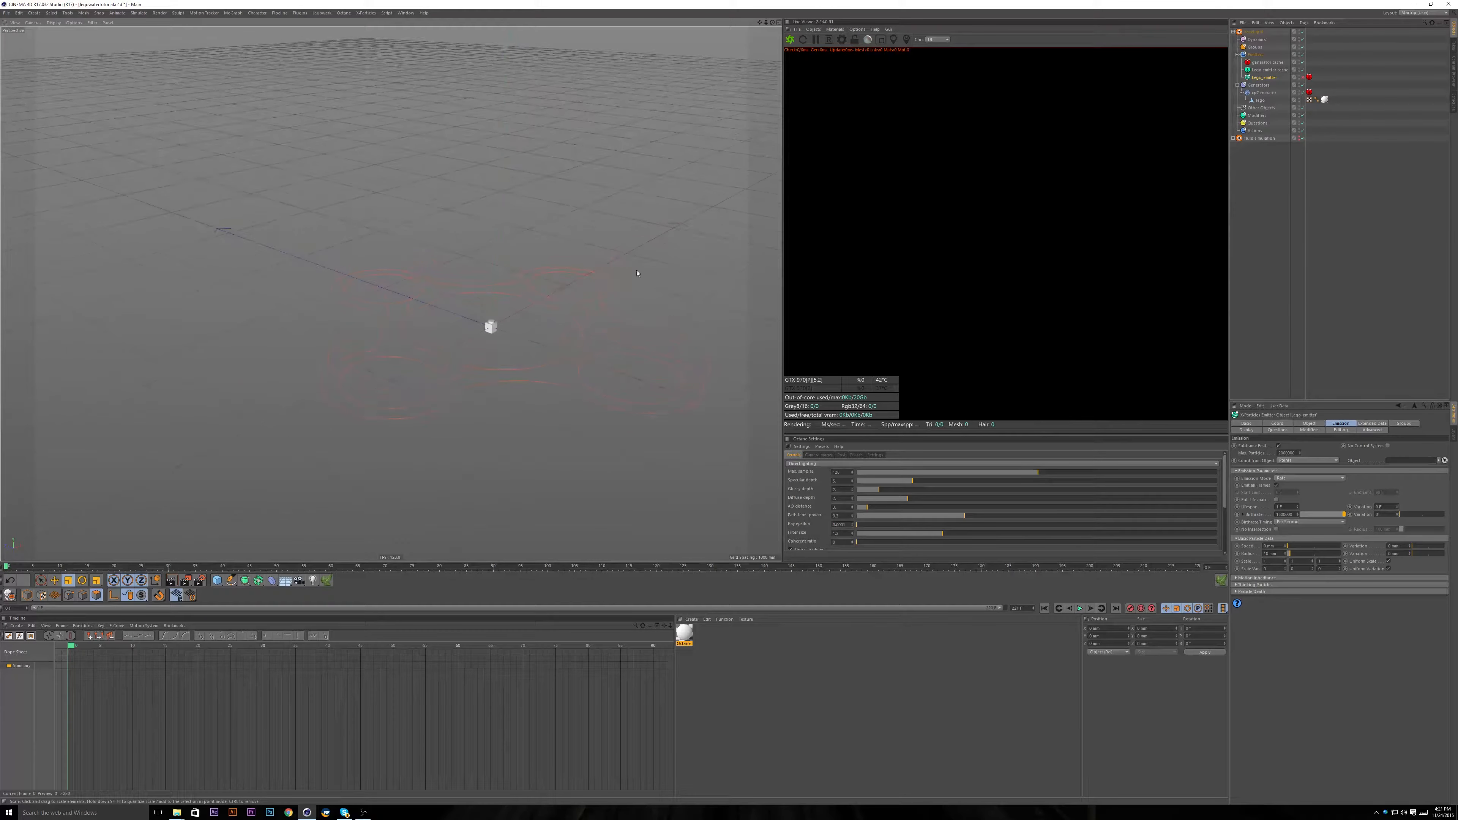
Select the X-Particles generator and examine its available clone types.
click(1269, 94)
alt+drag(470, 293, 478, 335)
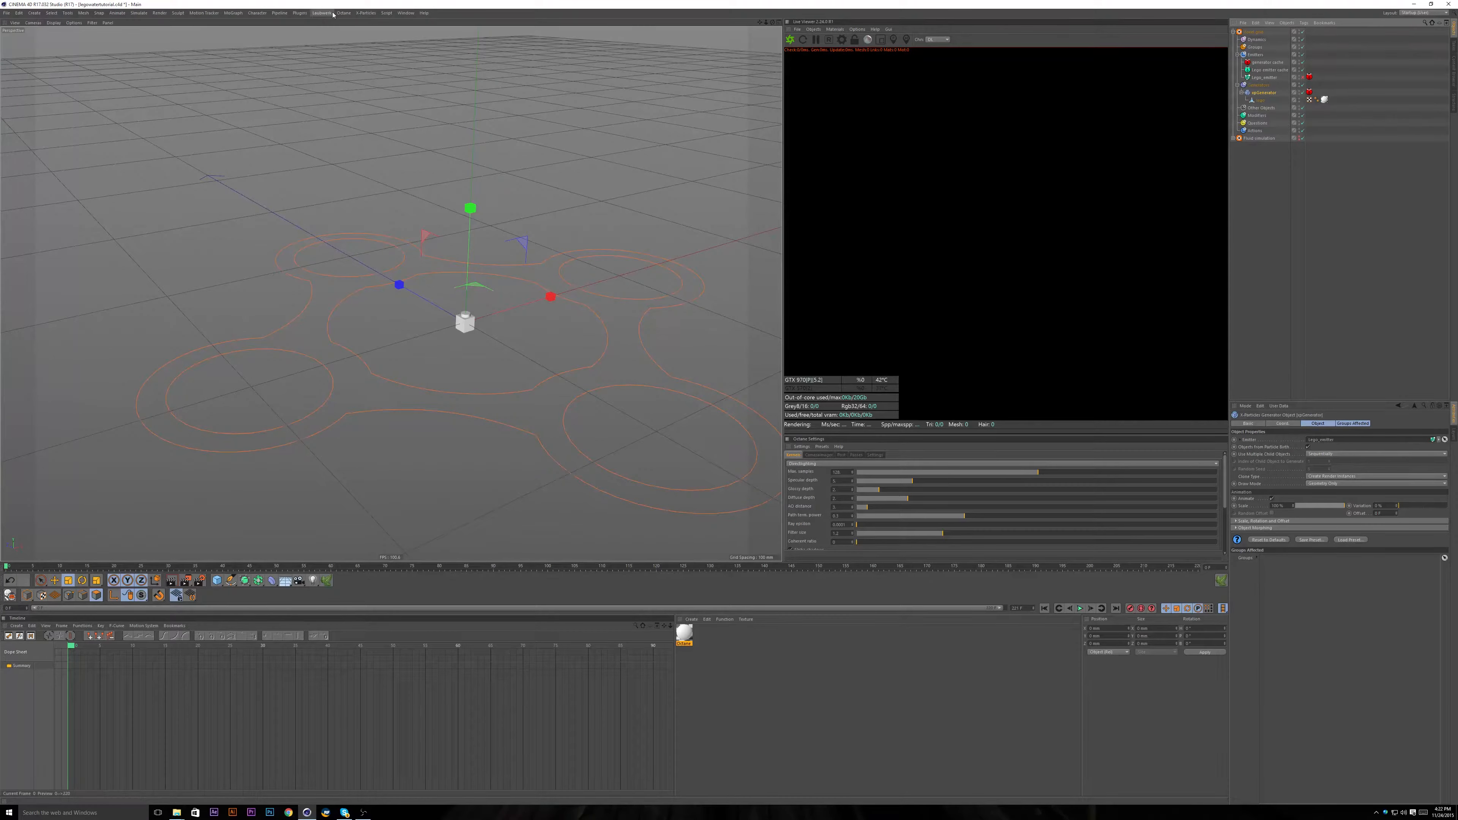
click(233, 13)
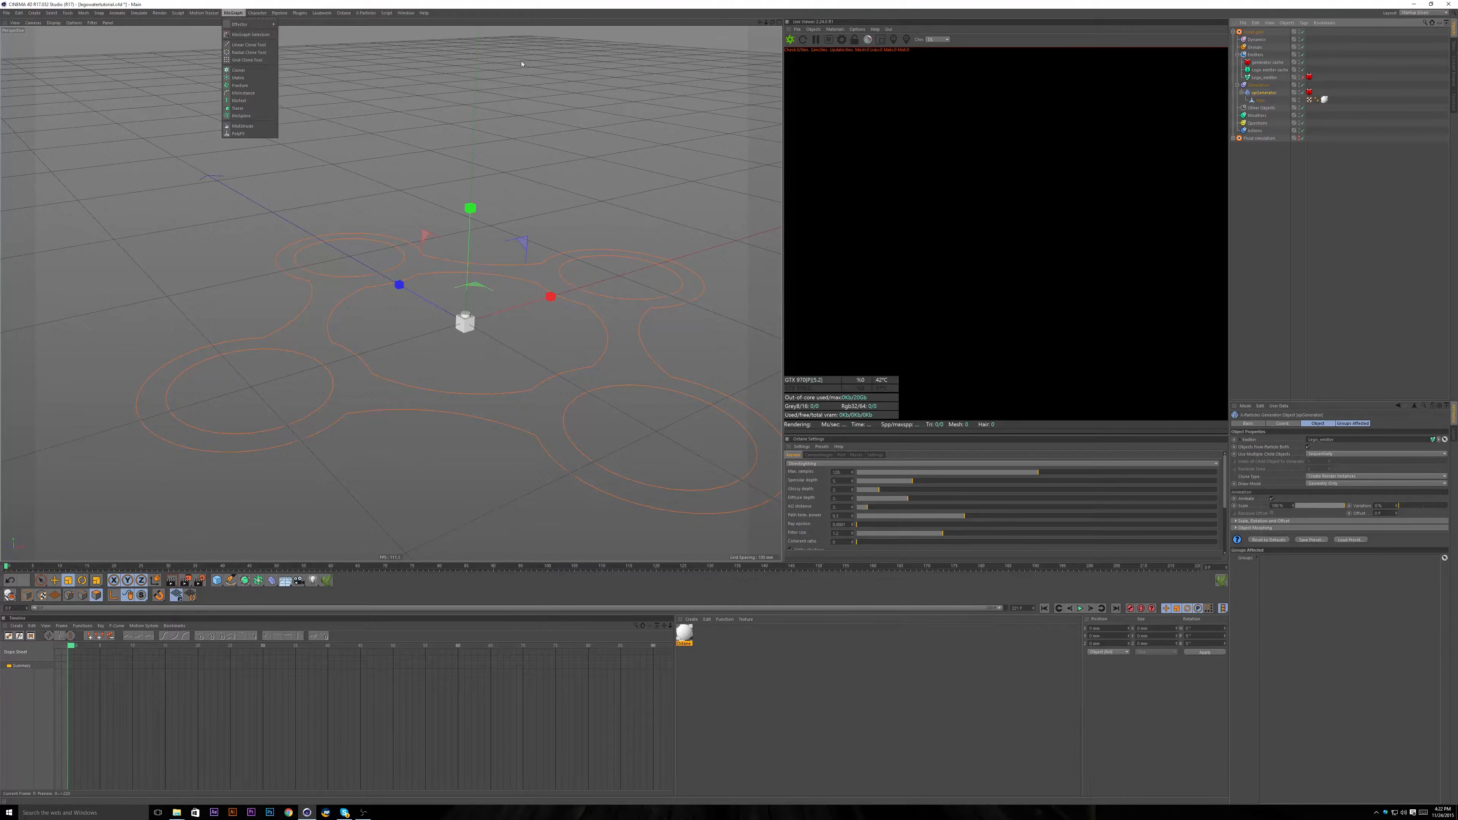
click(1345, 94)
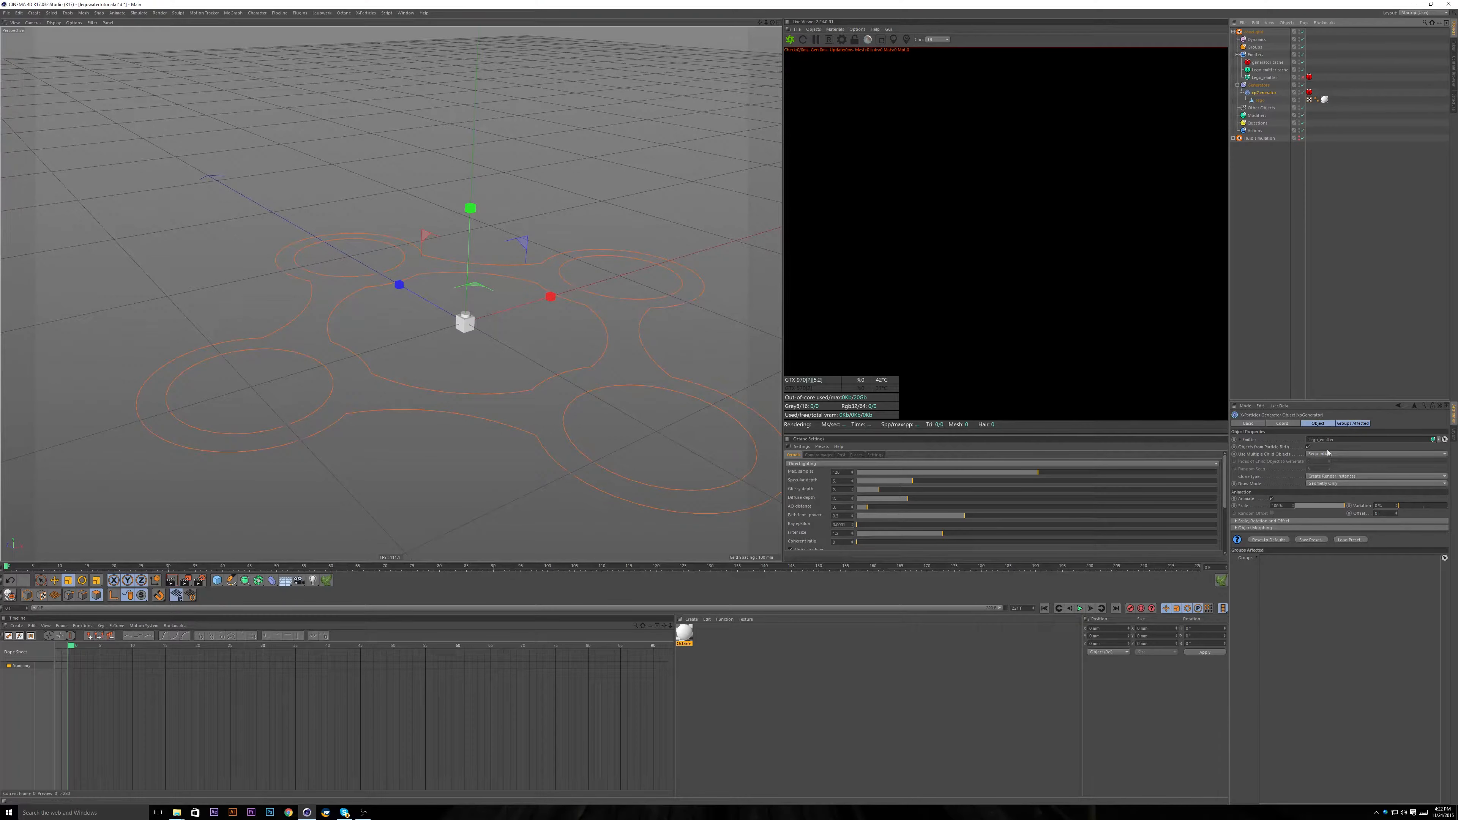
click(1321, 476)
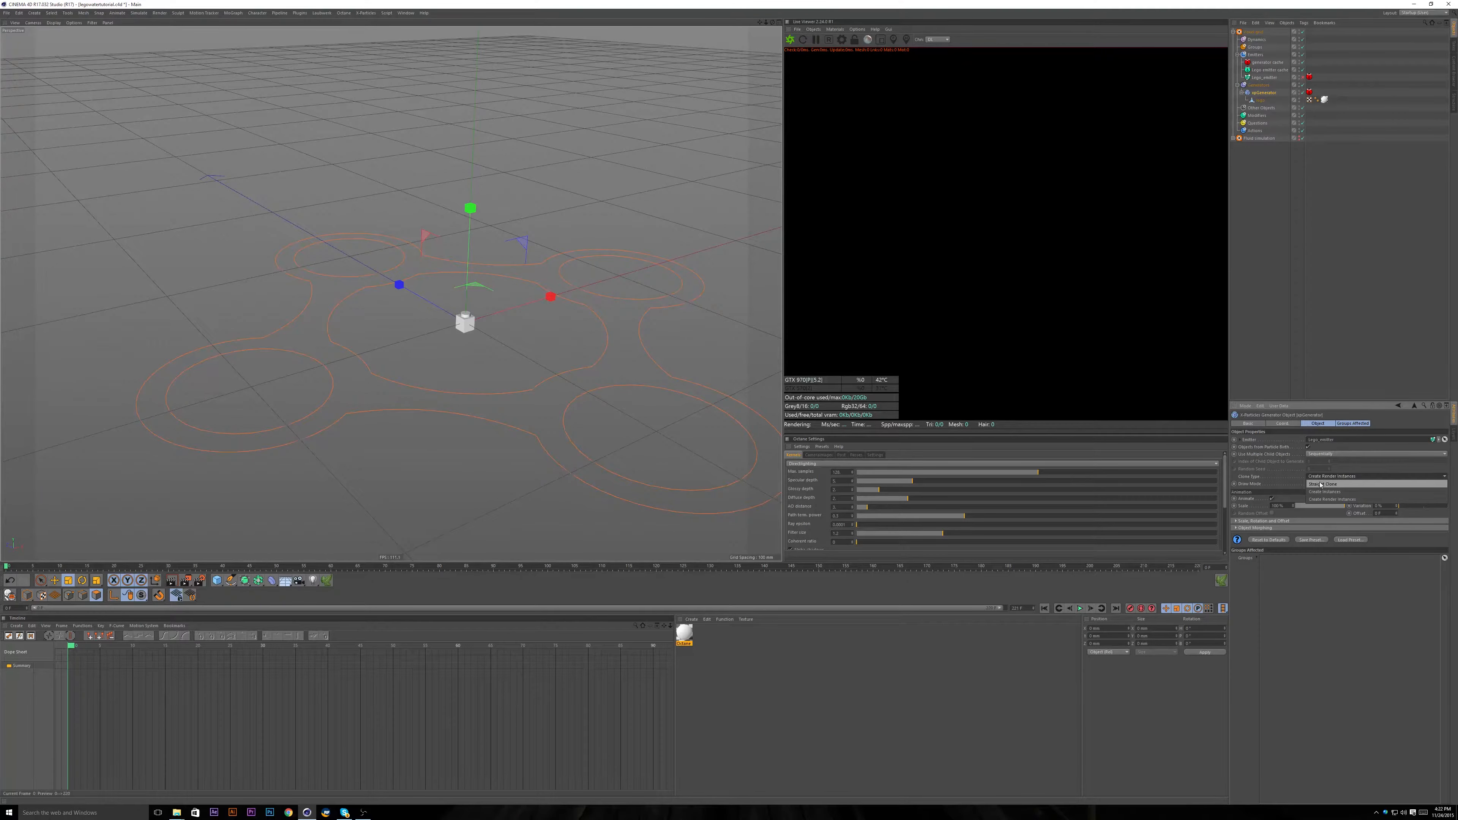
click(1277, 270)
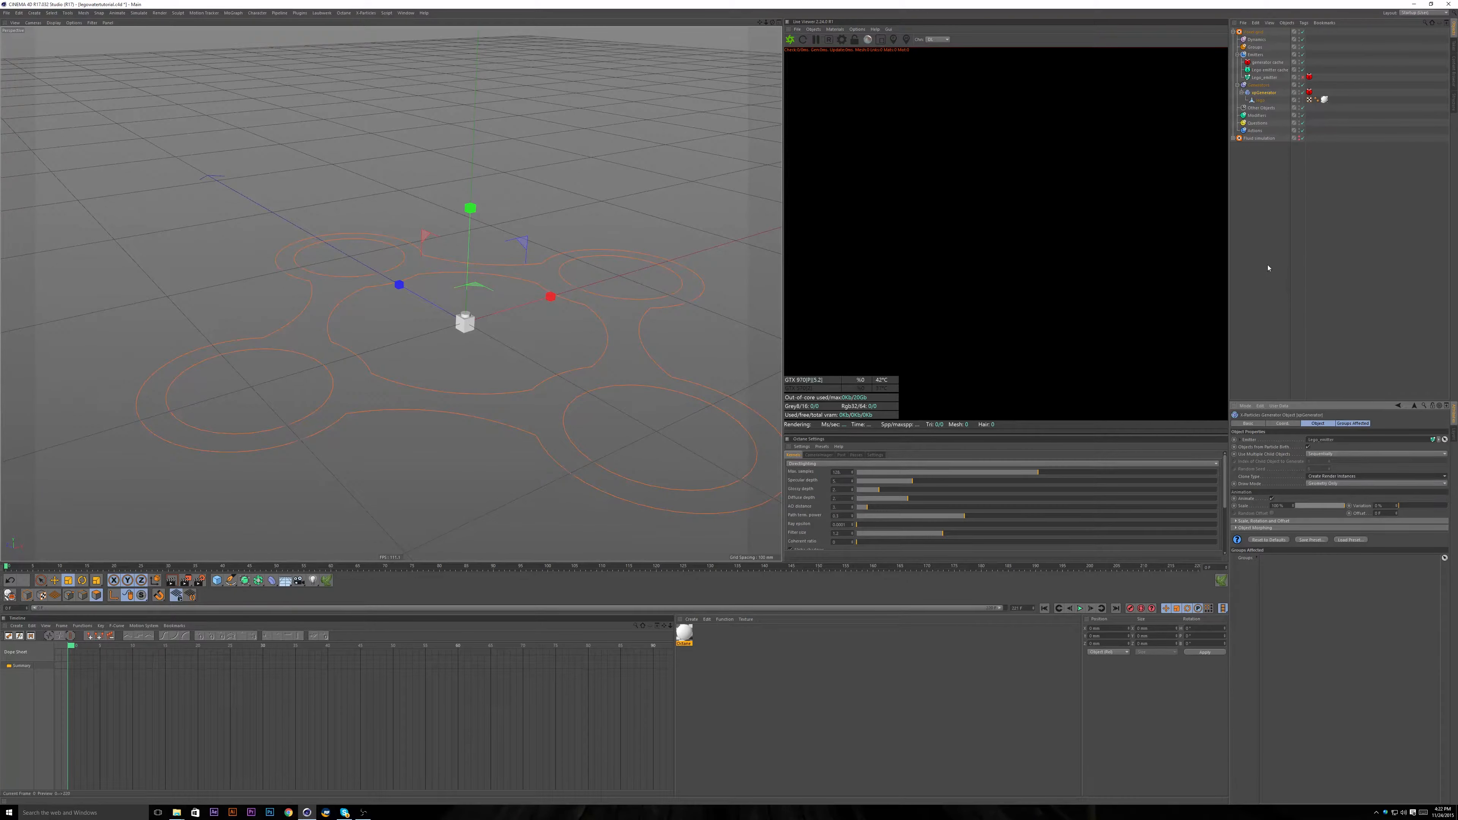
Return to the Lego emitter and recheck the maximum particle count in its emission settings.
scroll(544, 338, down, 3)
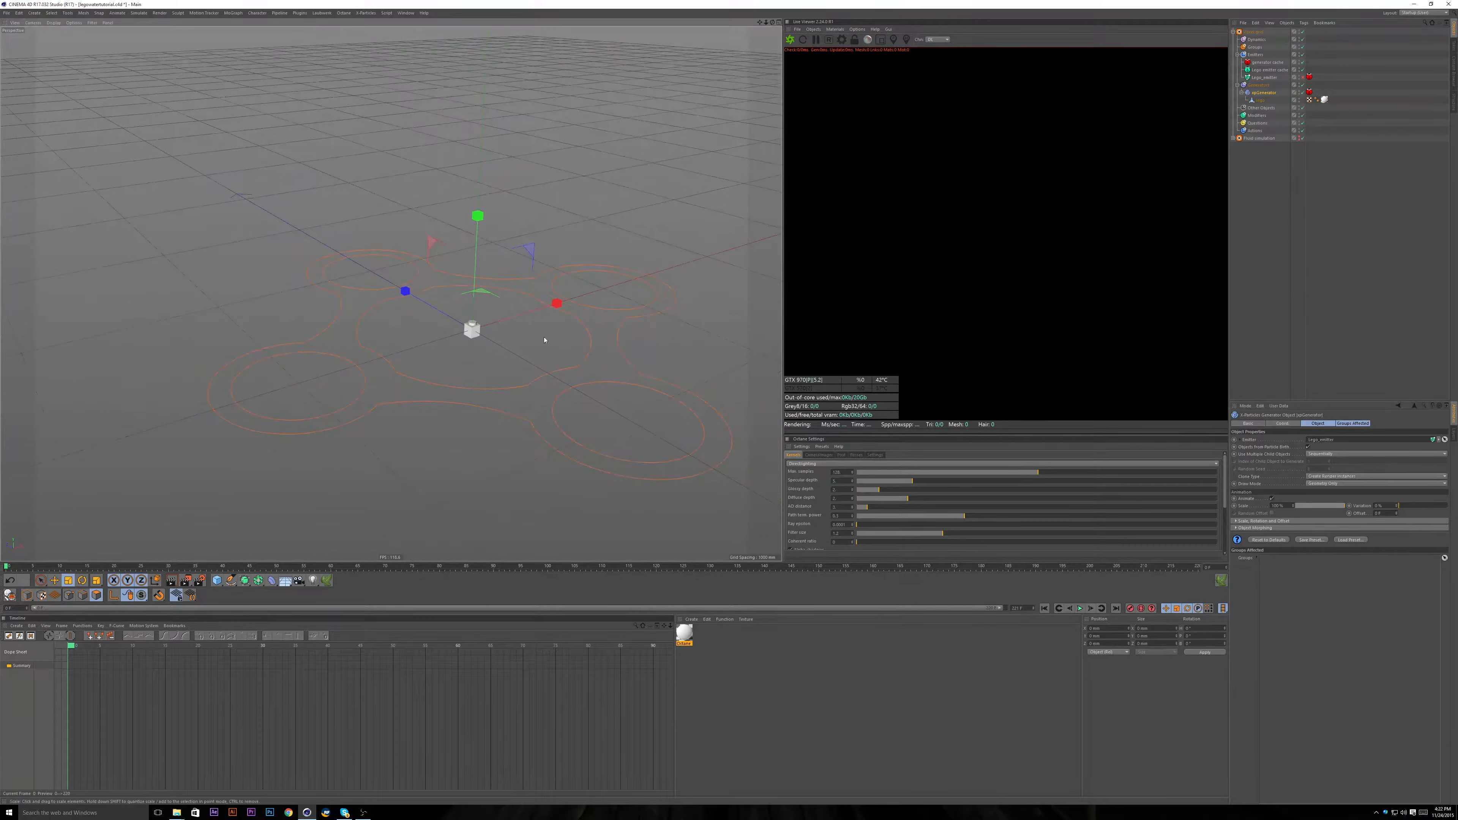
click(1266, 77)
drag(1290, 453, 1301, 455)
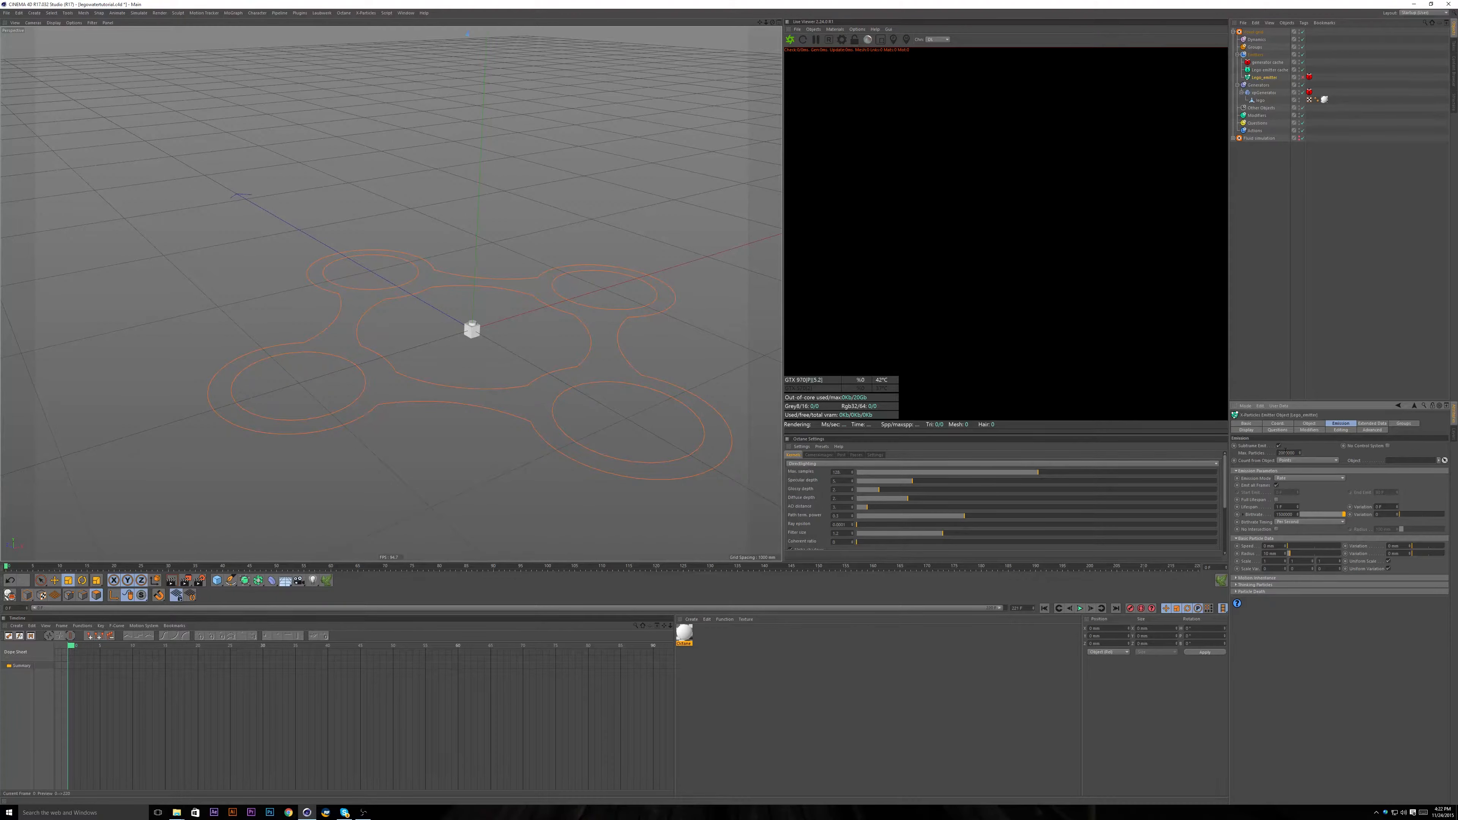
scroll(418, 278, down, 3)
alt+drag(430, 297, 424, 357)
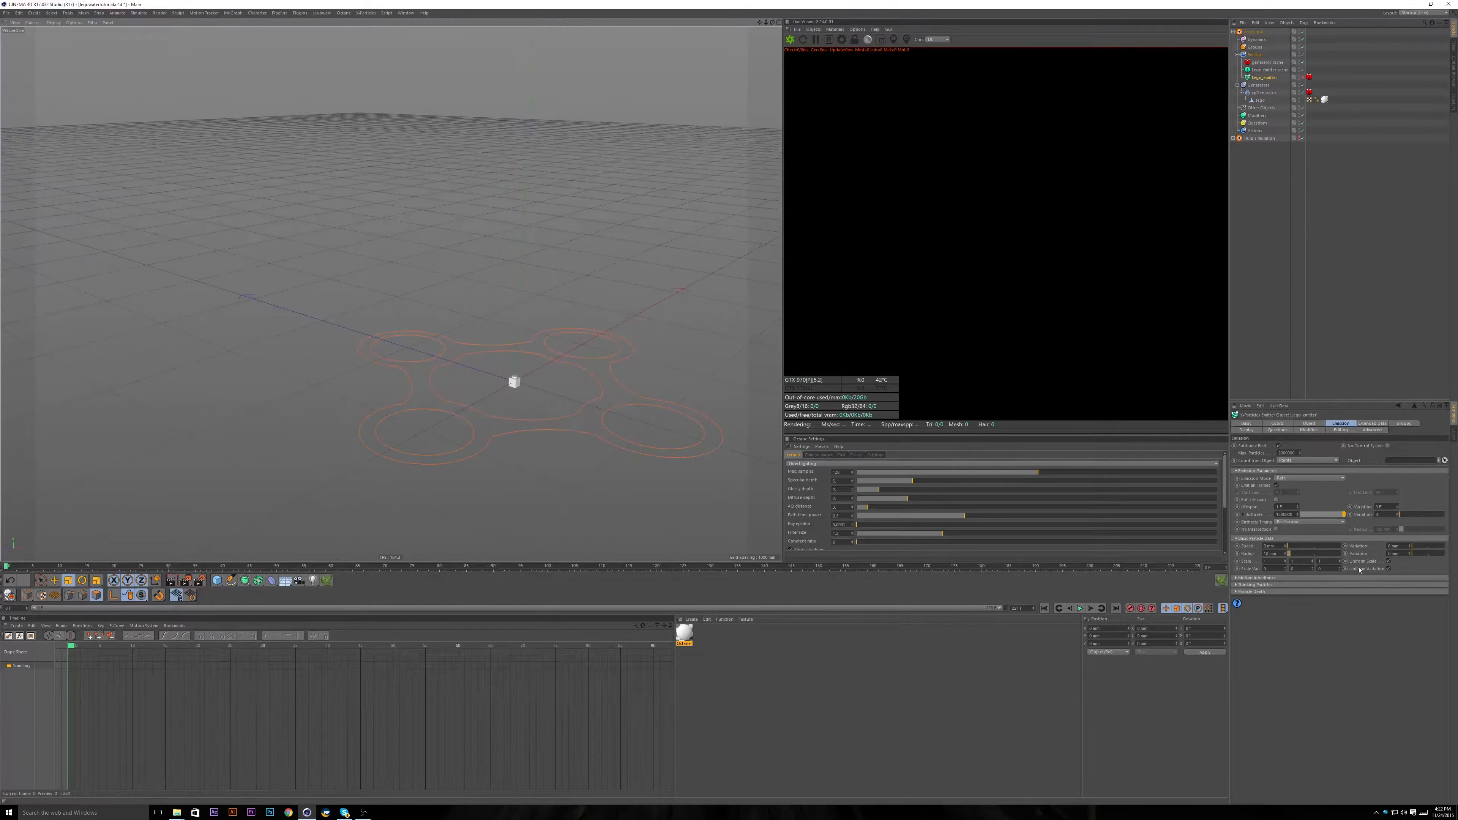
click(1288, 453)
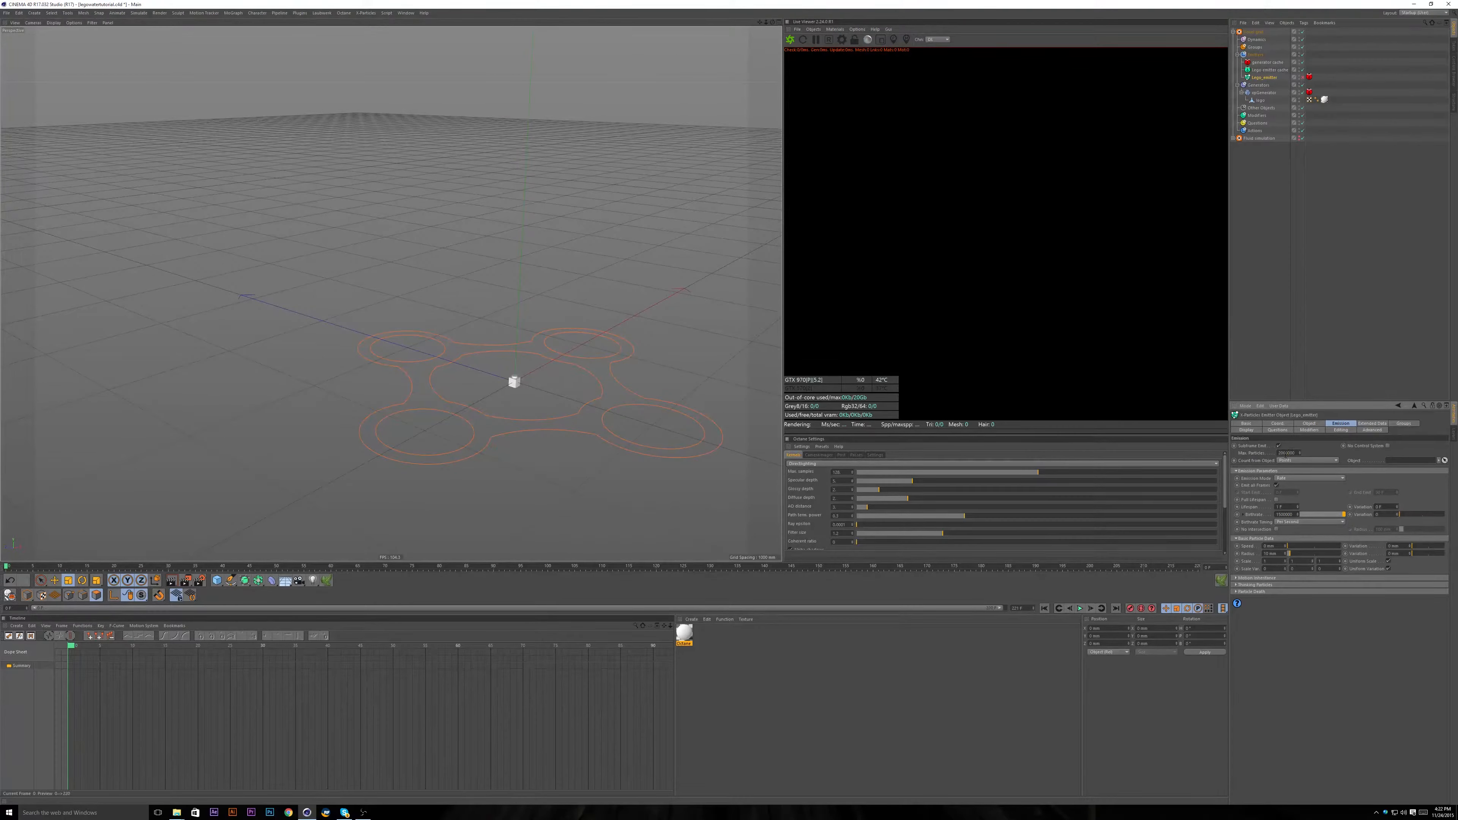
alt+drag(474, 395, 416, 392)
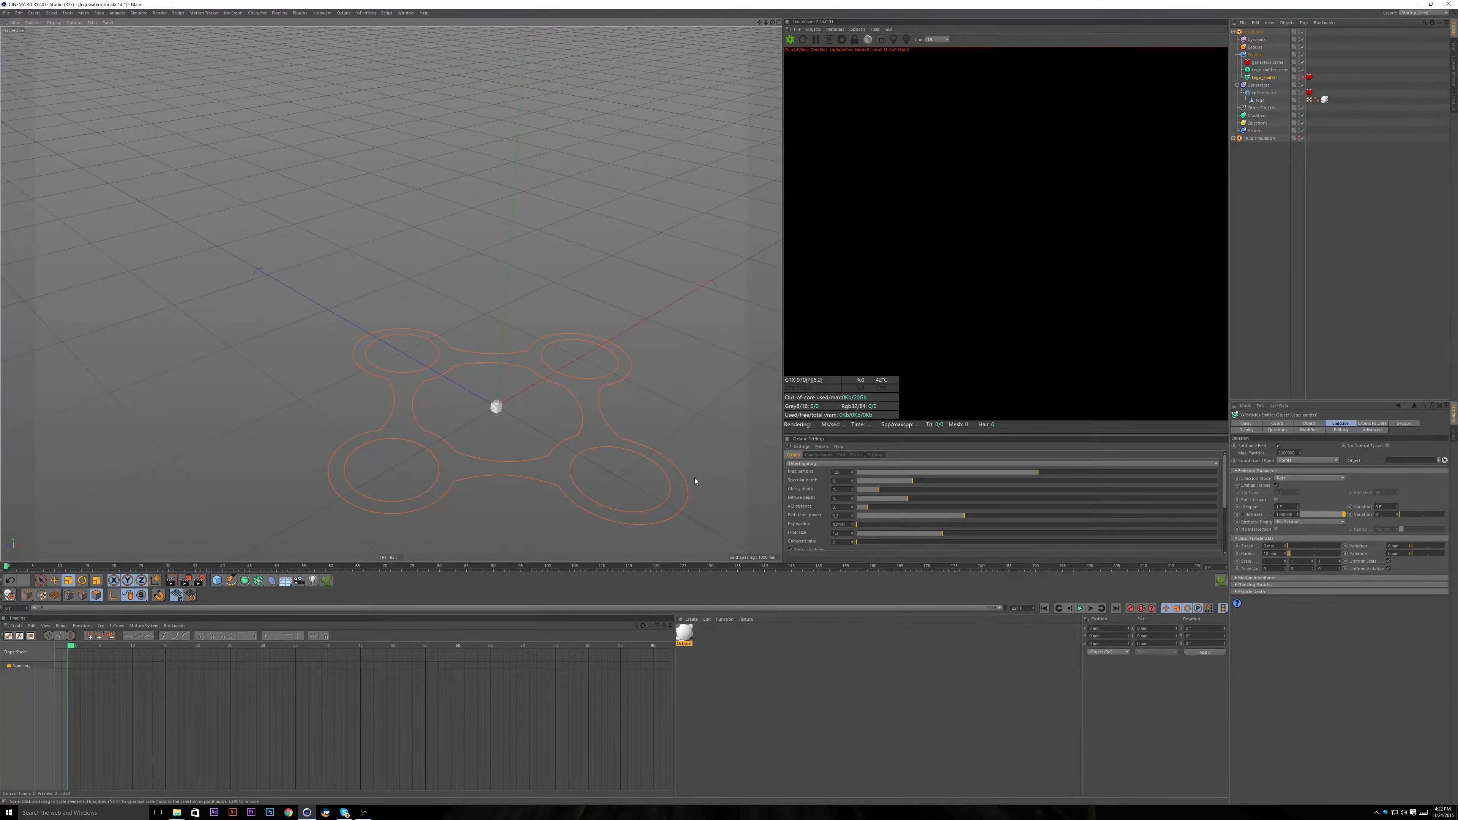
Inspect the Lego brick at the scene origin up close and from several angles against the emitter outline.
alt+drag(569, 484, 419, 368)
alt+drag(497, 470, 490, 416)
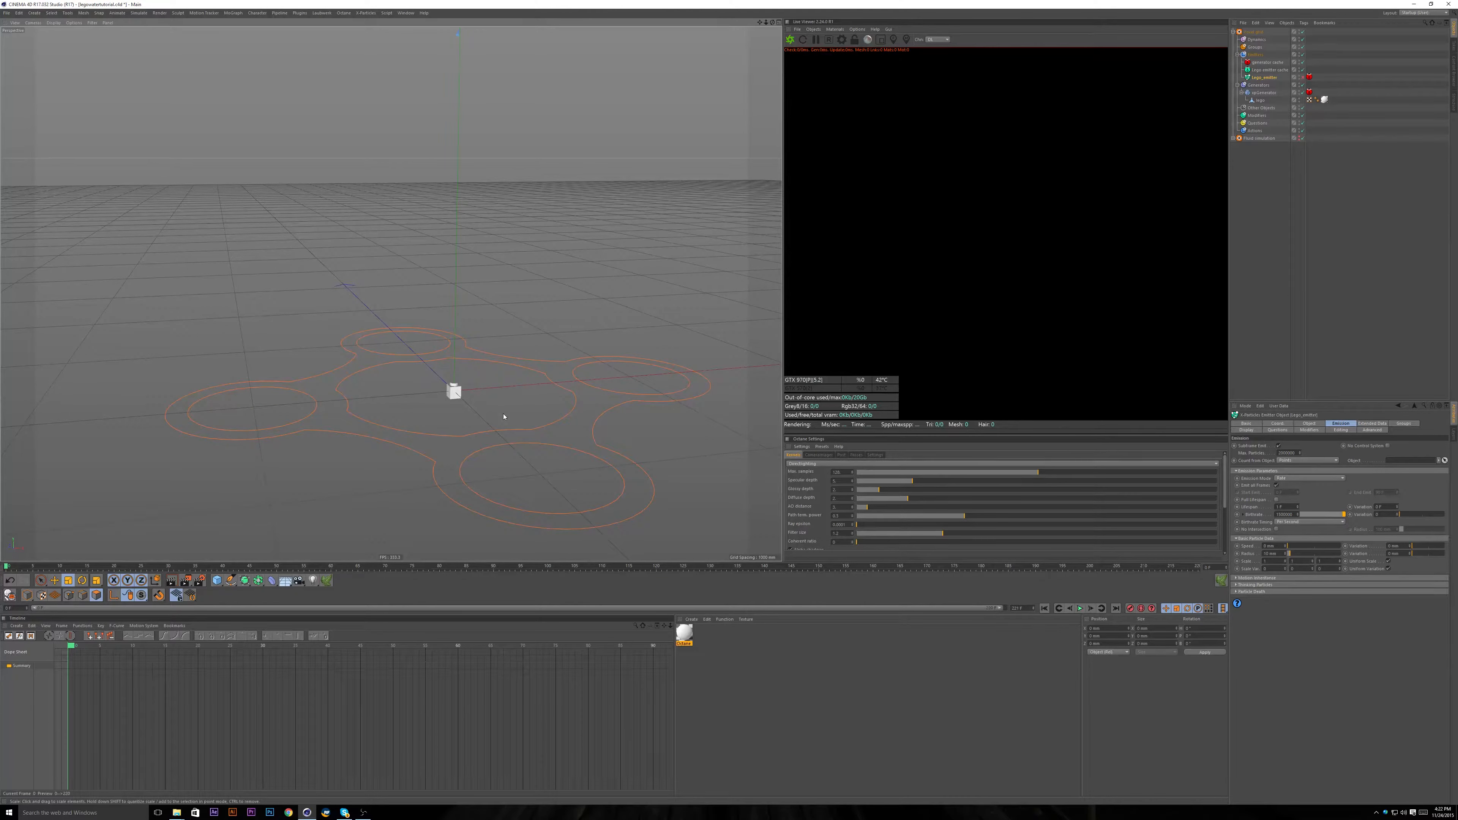
alt+right_drag(506, 417, 455, 273)
alt+drag(456, 273, 460, 292)
alt+middle_drag(459, 292, 468, 346)
mouse_move(468, 345)
alt+mouse_down()
mouse_move(485, 391)
mouse_move(465, 361)
alt+mouse_up()
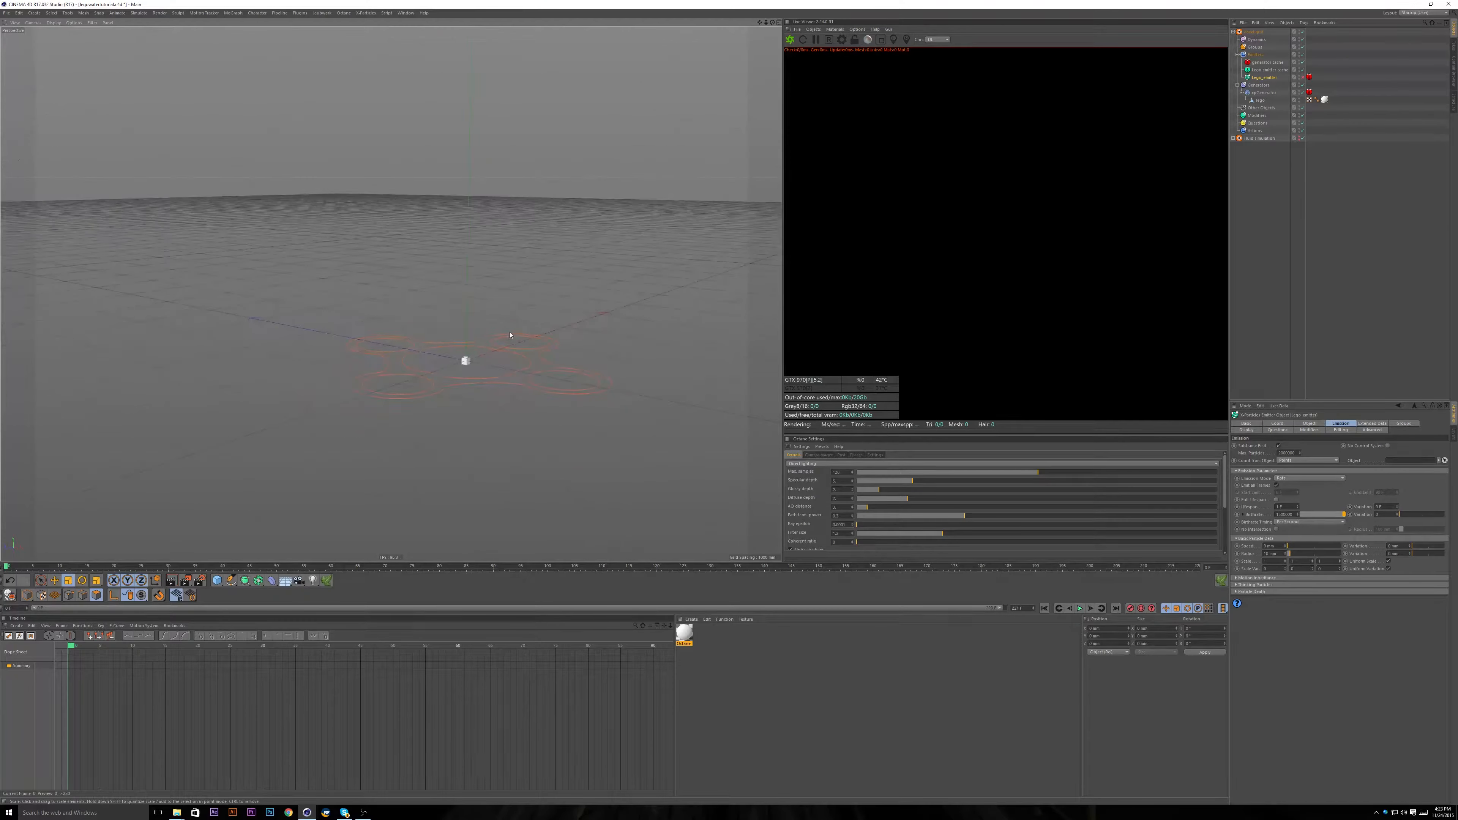
alt+right_drag(475, 371, 458, 389)
alt+drag(458, 389, 449, 221)
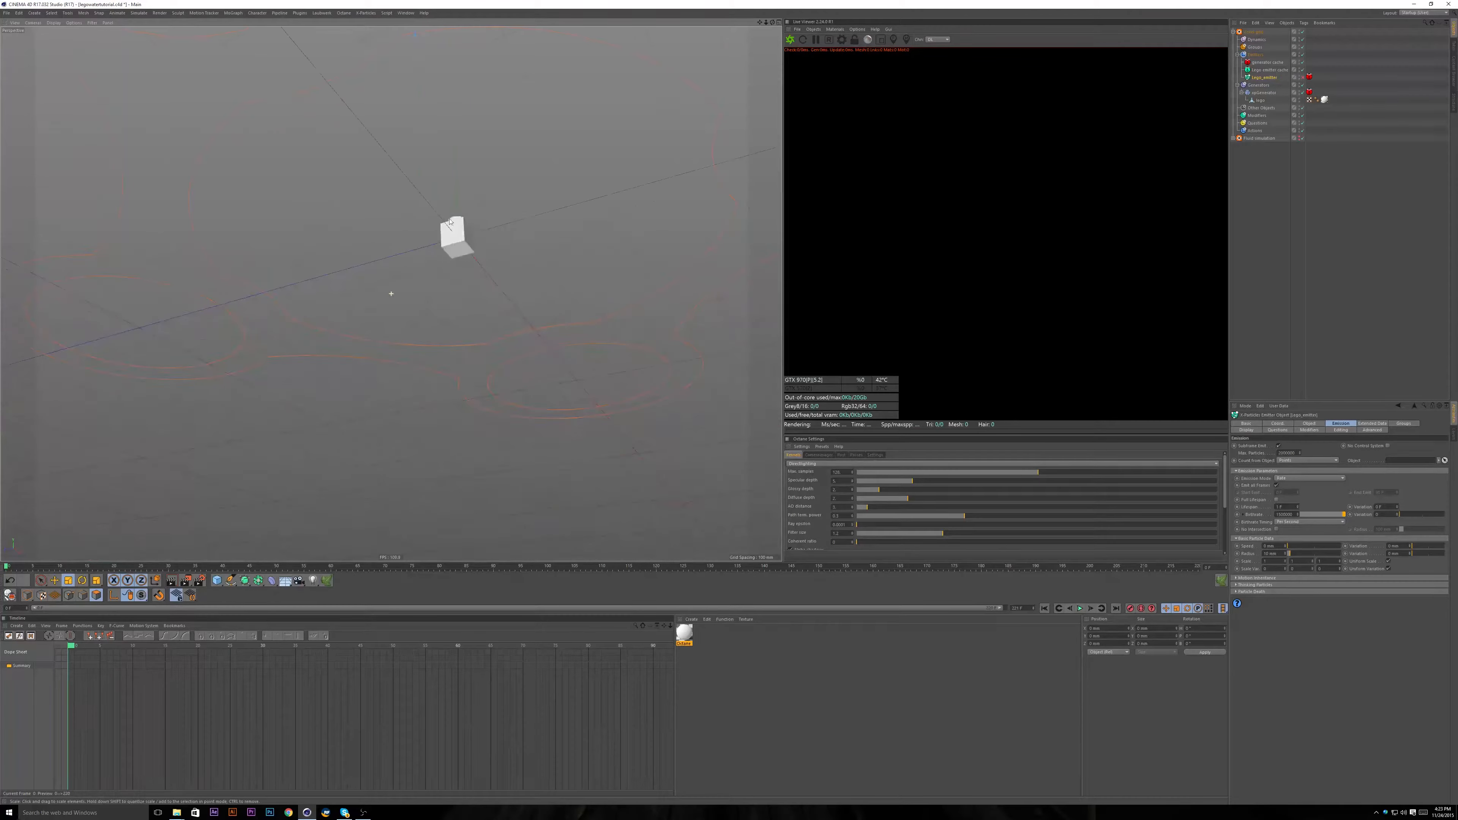
alt+right_drag(457, 240, 453, 232)
mouse_move(453, 233)
alt+mouse_down()
mouse_move(390, 293)
mouse_move(431, 242)
alt+mouse_up()
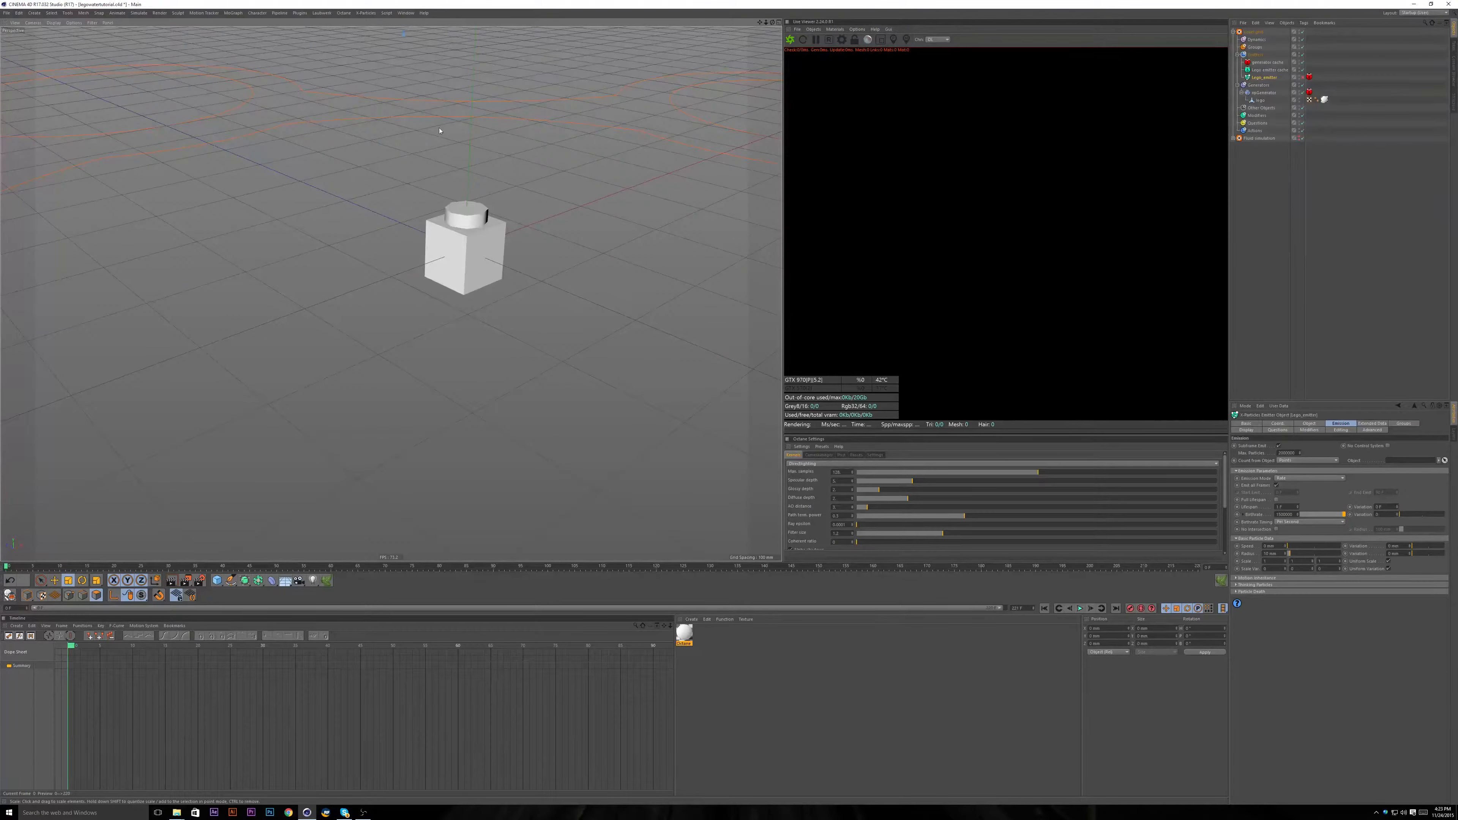
alt+right_drag(263, 276, 344, 187)
alt+drag(344, 187, 463, 280)
Select the X-Particles generator and choose Create Render Instances as its clone type.
click(1263, 92)
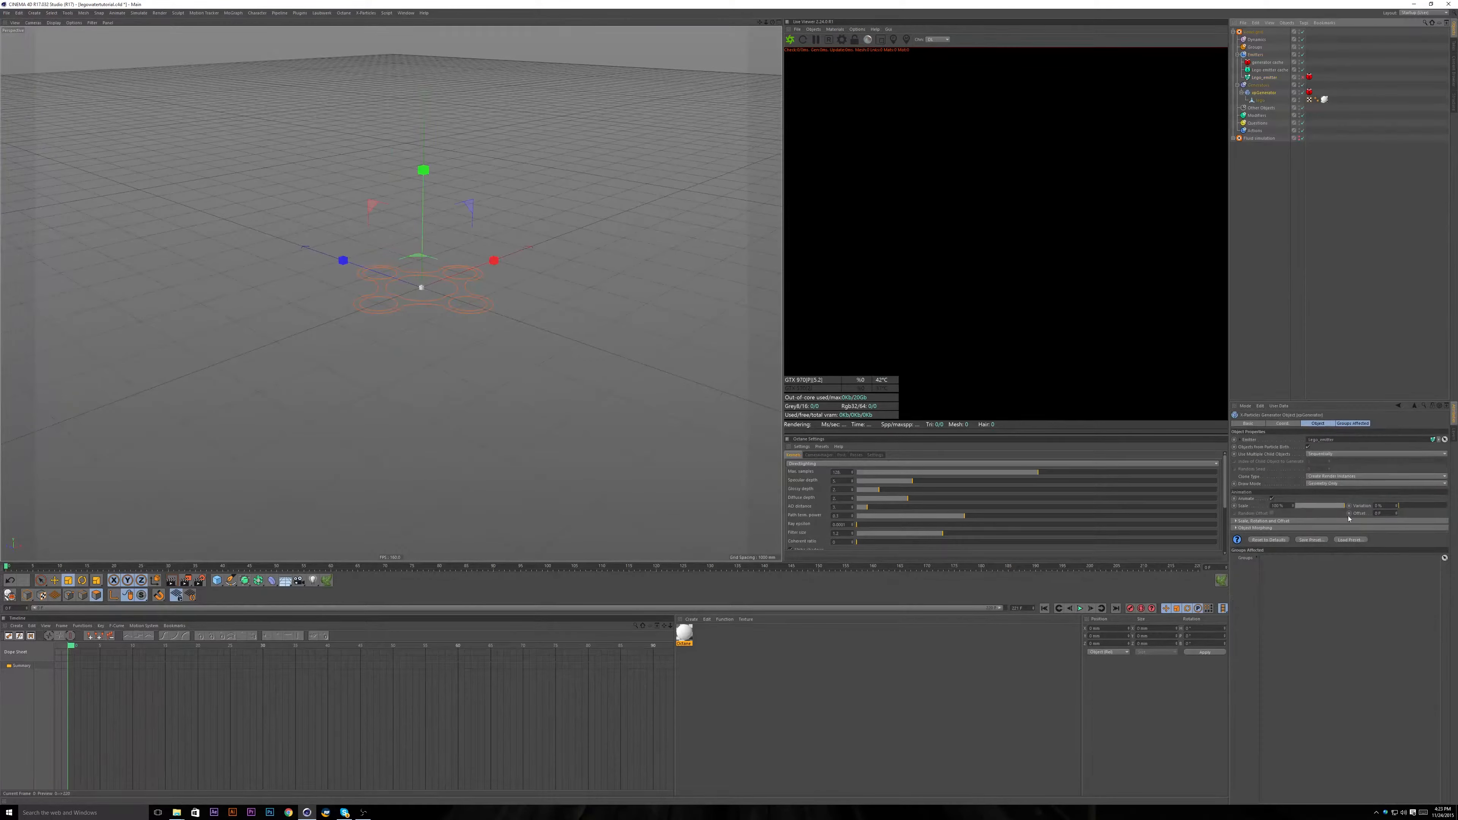
click(1338, 477)
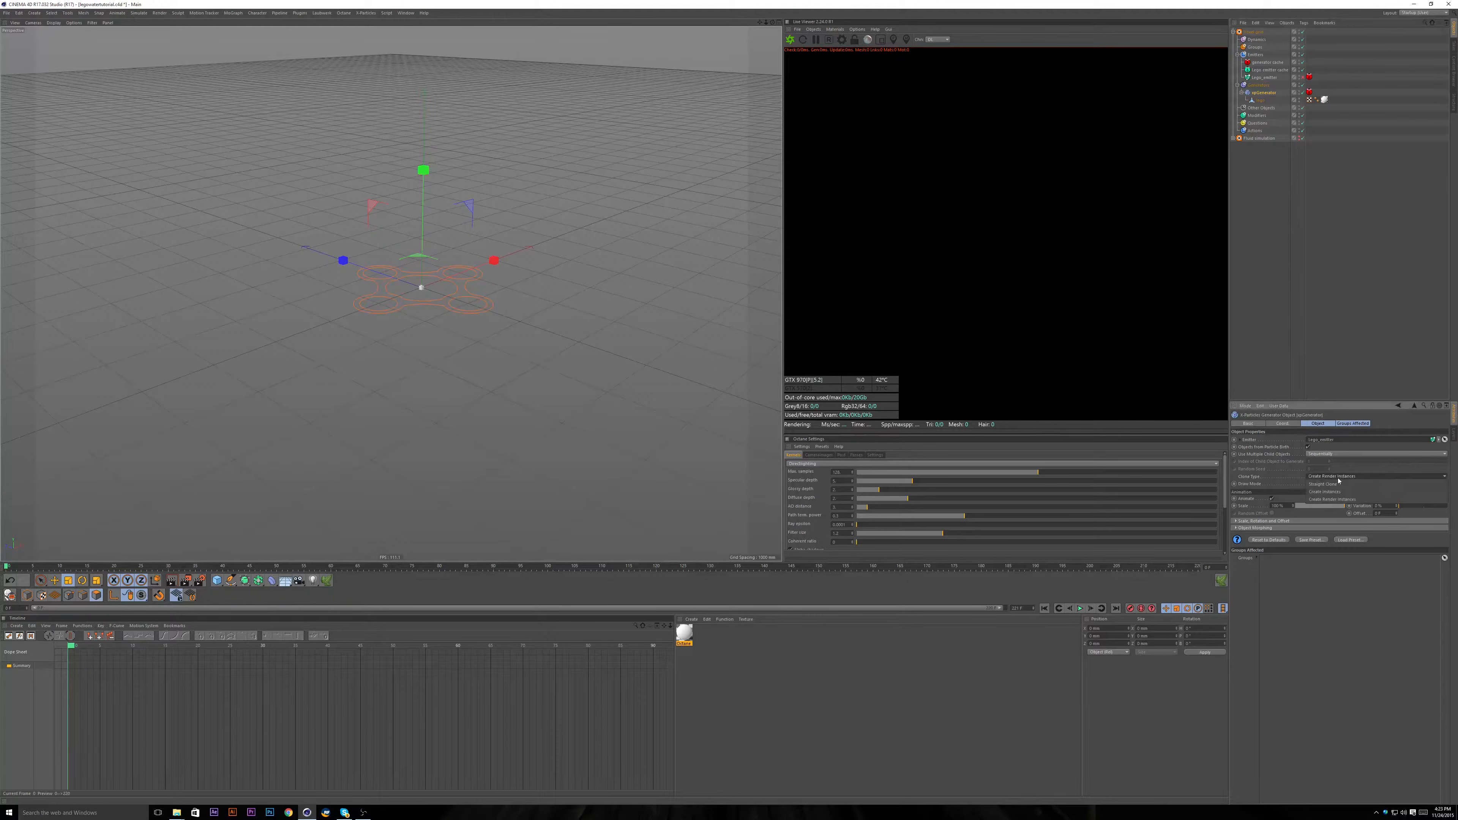
click(1339, 499)
mouse_move(423, 286)
alt+mouse_down()
mouse_move(435, 283)
mouse_move(402, 333)
alt+mouse_up()
alt+right_drag(402, 356, 411, 334)
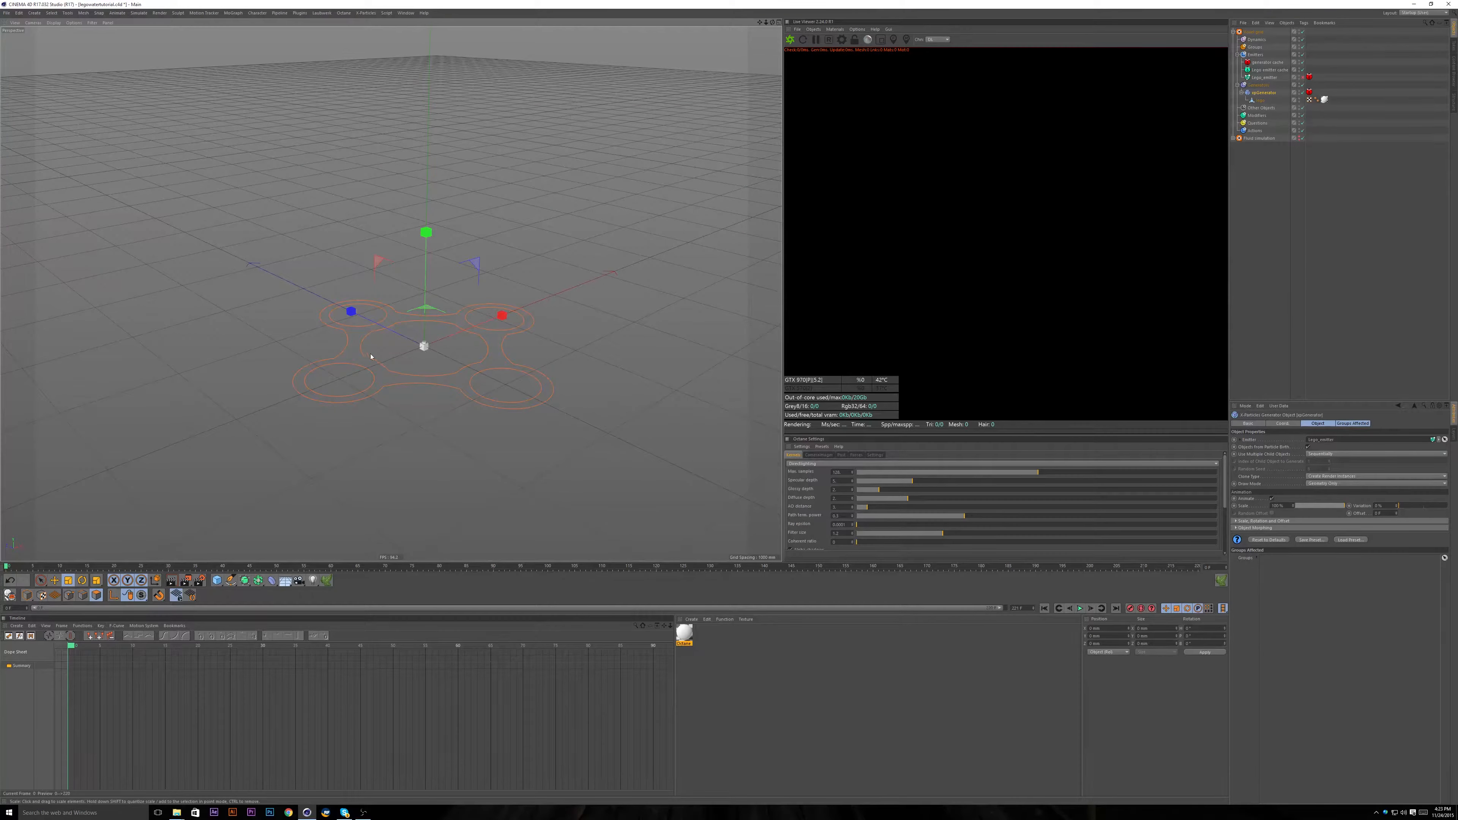
scroll(403, 345, up, 8)
scroll(412, 342, down, 3)
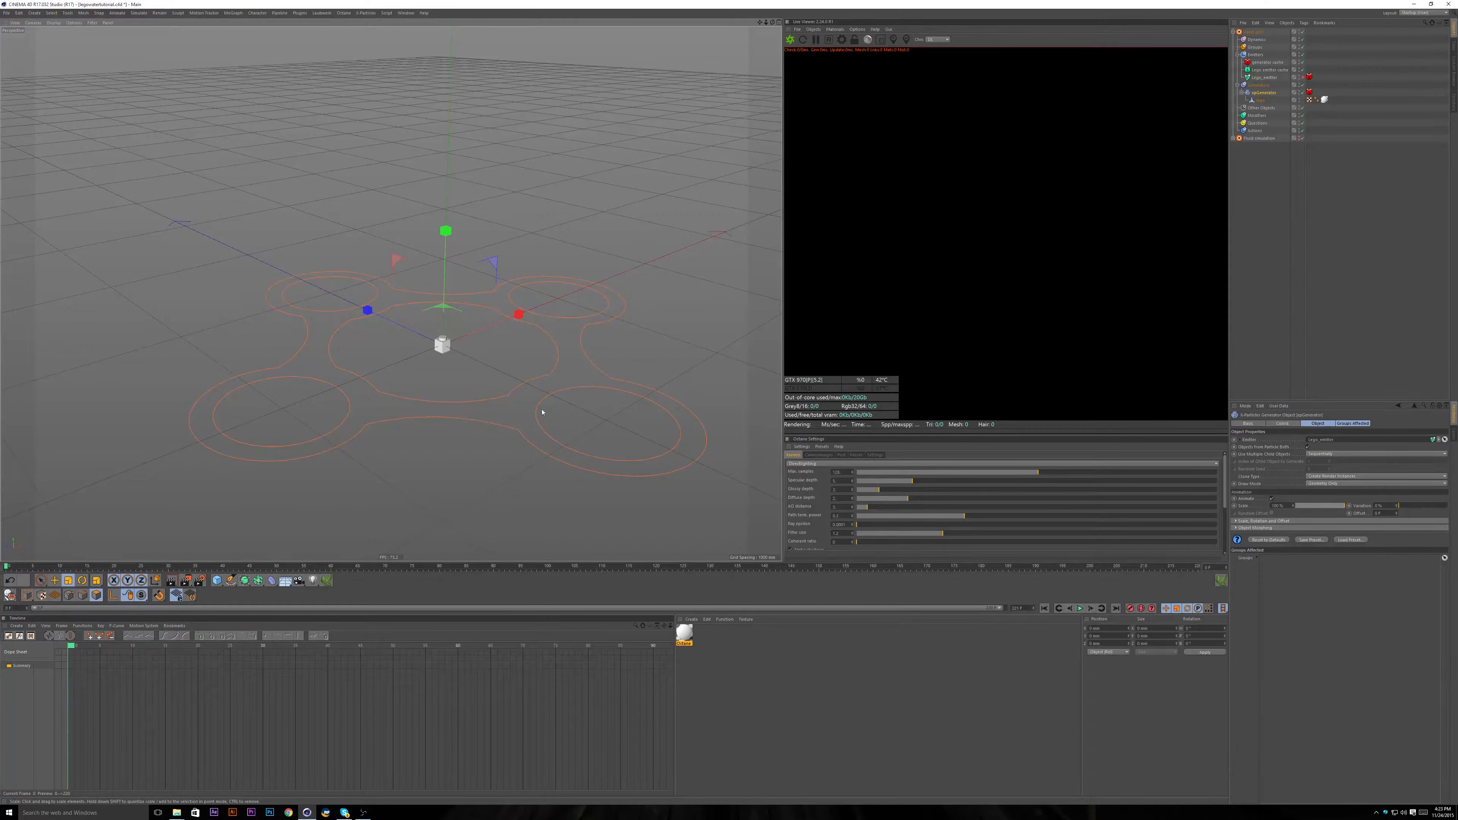
alt+drag(385, 404, 408, 423)
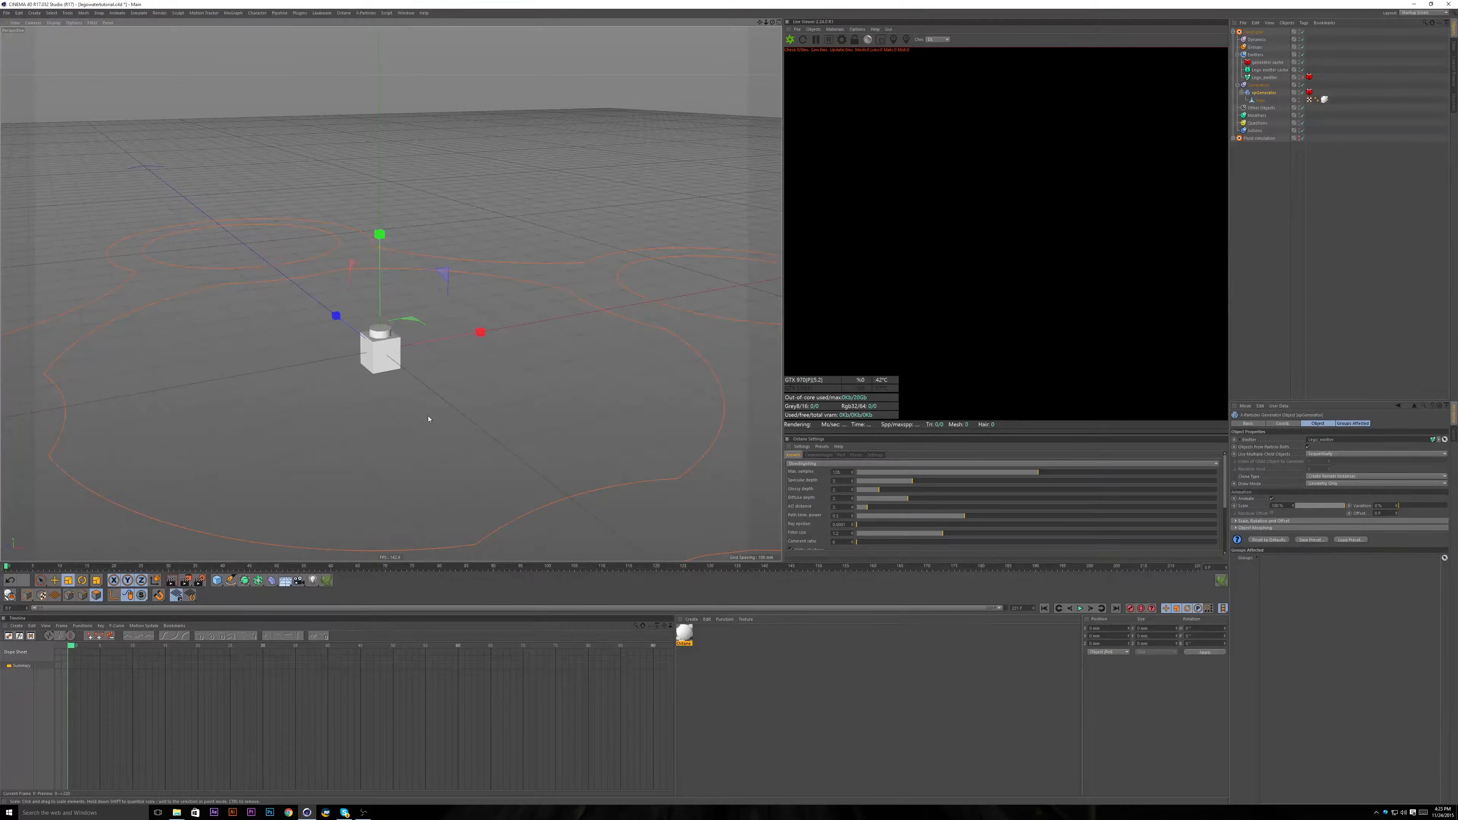
scroll(413, 395, down, 6)
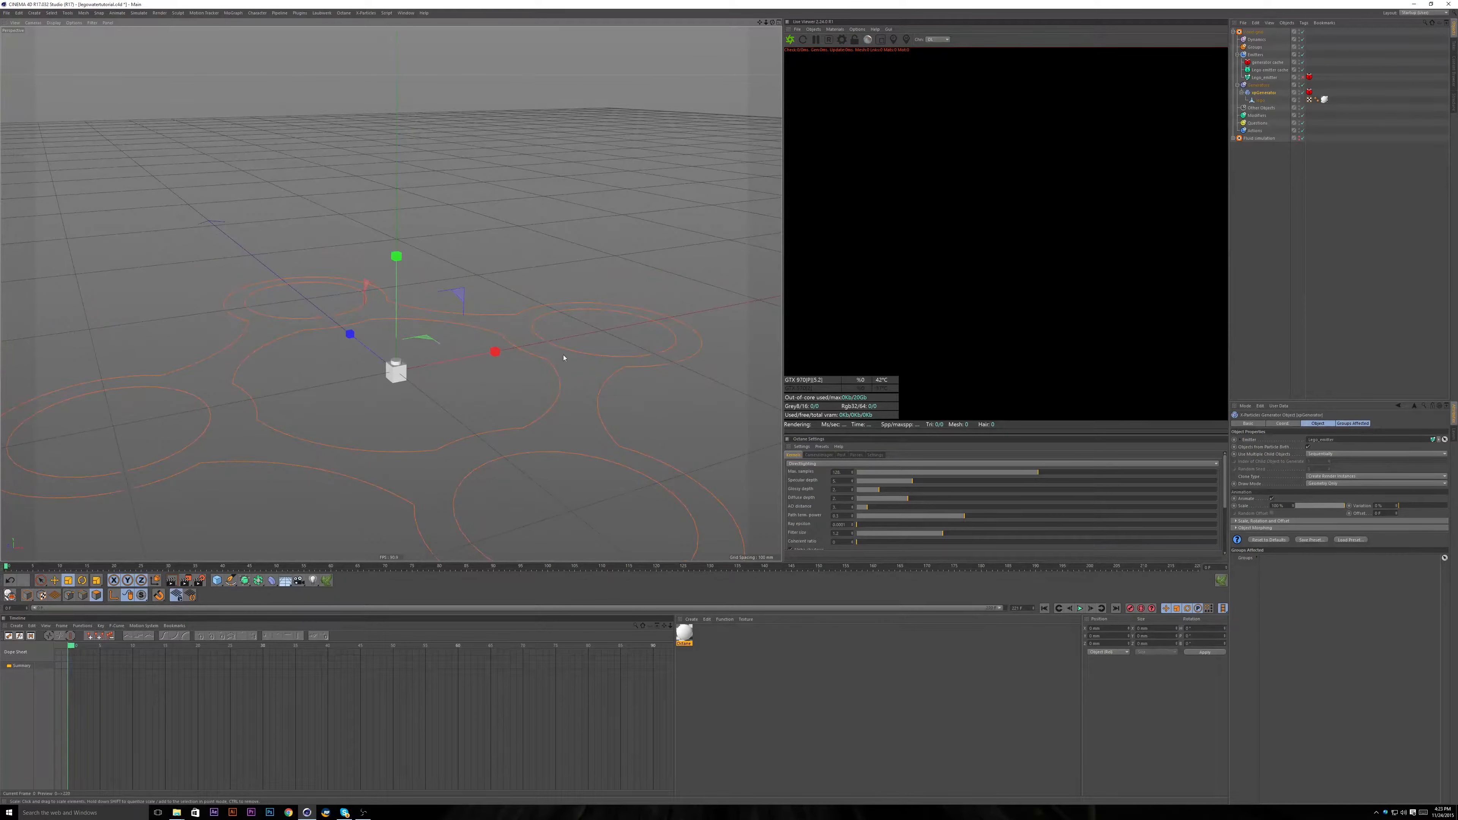
alt+drag(563, 357, 415, 406)
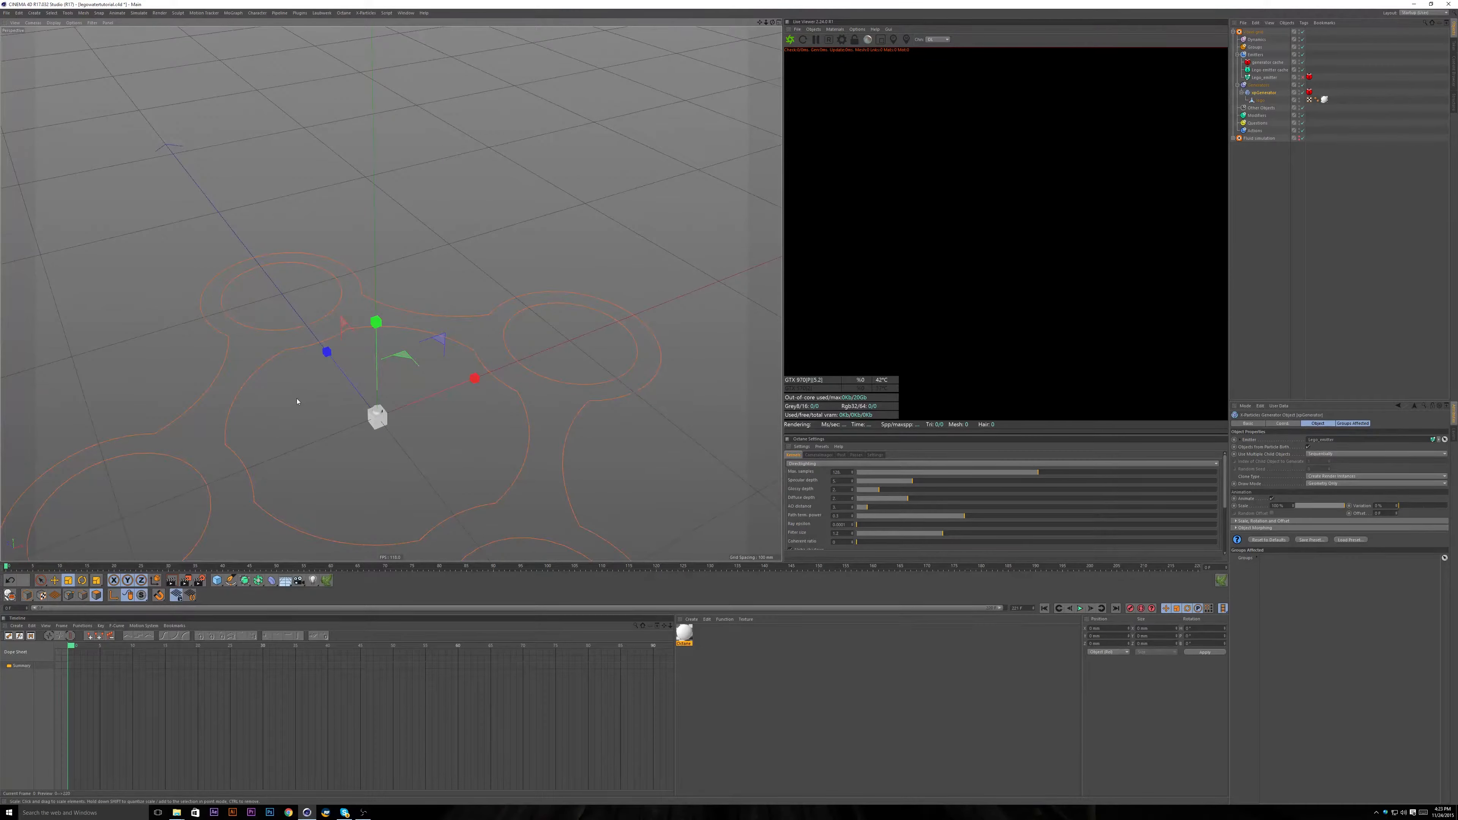
alt+drag(298, 402, 329, 371)
mouse_move(338, 401)
alt+middle_down()
mouse_move(275, 411)
mouse_move(439, 402)
alt+middle_up()
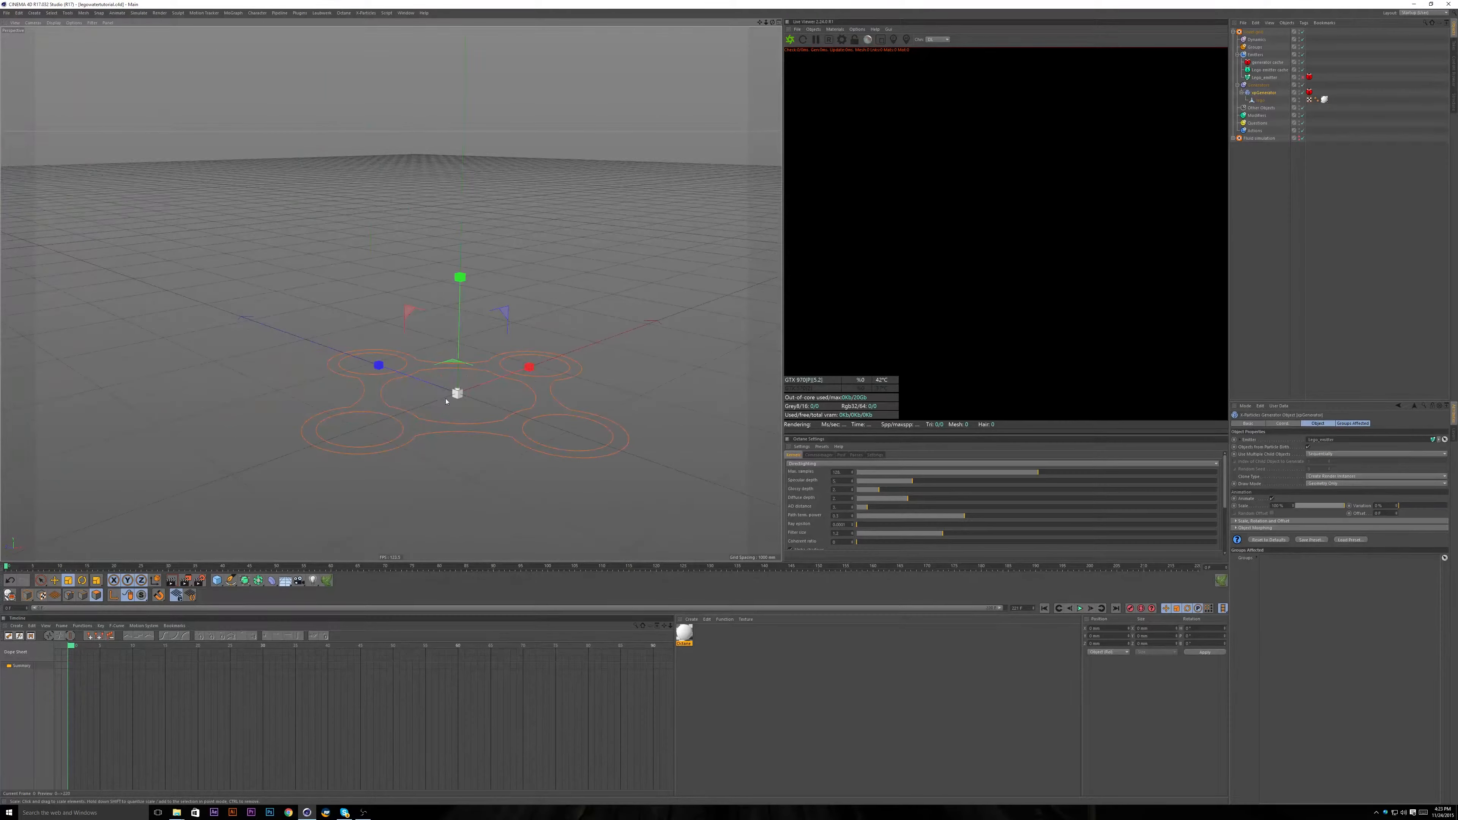
scroll(510, 331, down, 3)
alt+drag(510, 330, 511, 352)
alt+middle_drag(511, 351, 468, 355)
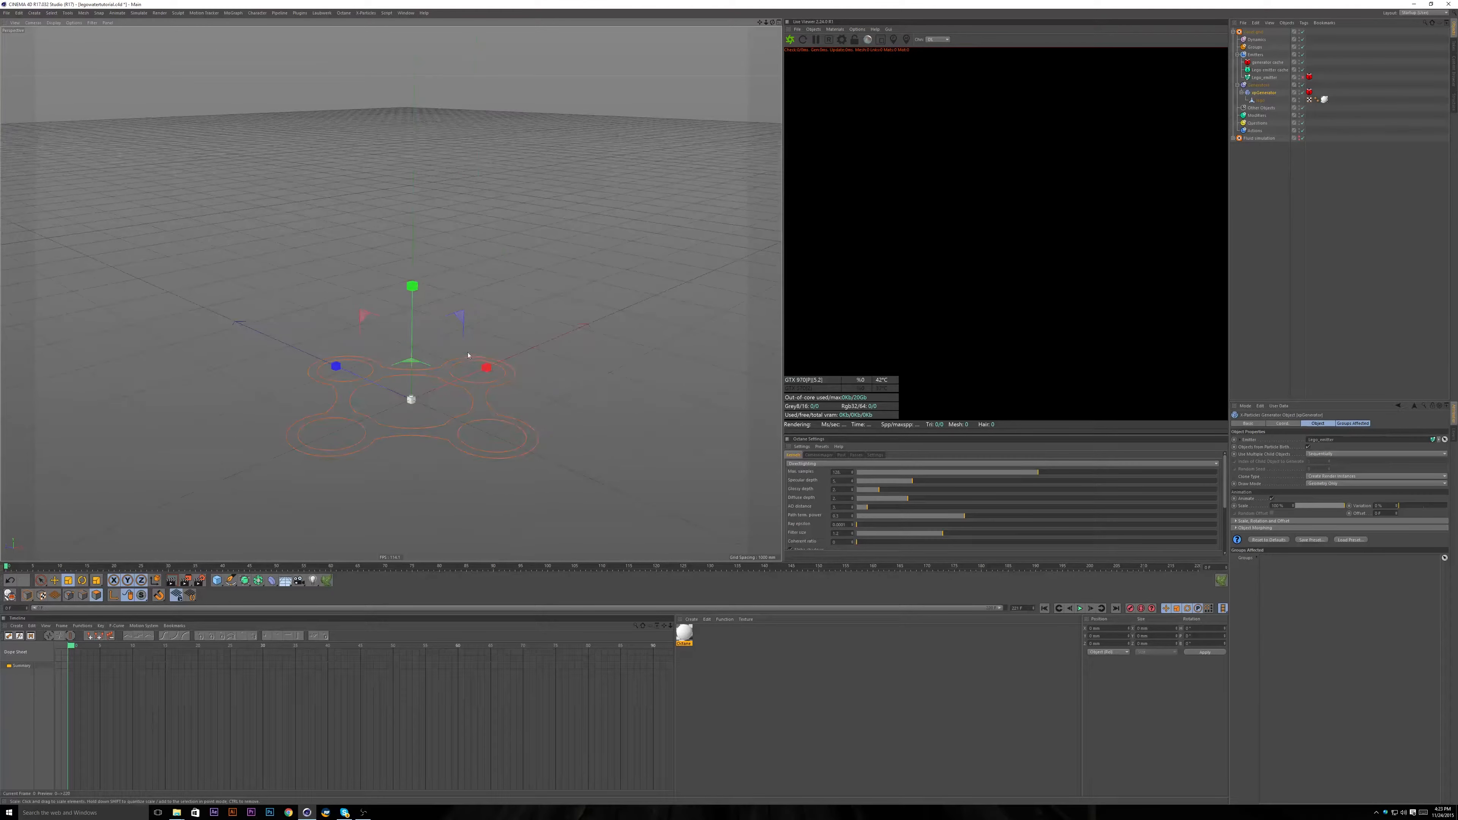
Clear the object selection and jump the animation to around frame 70.
click(1265, 86)
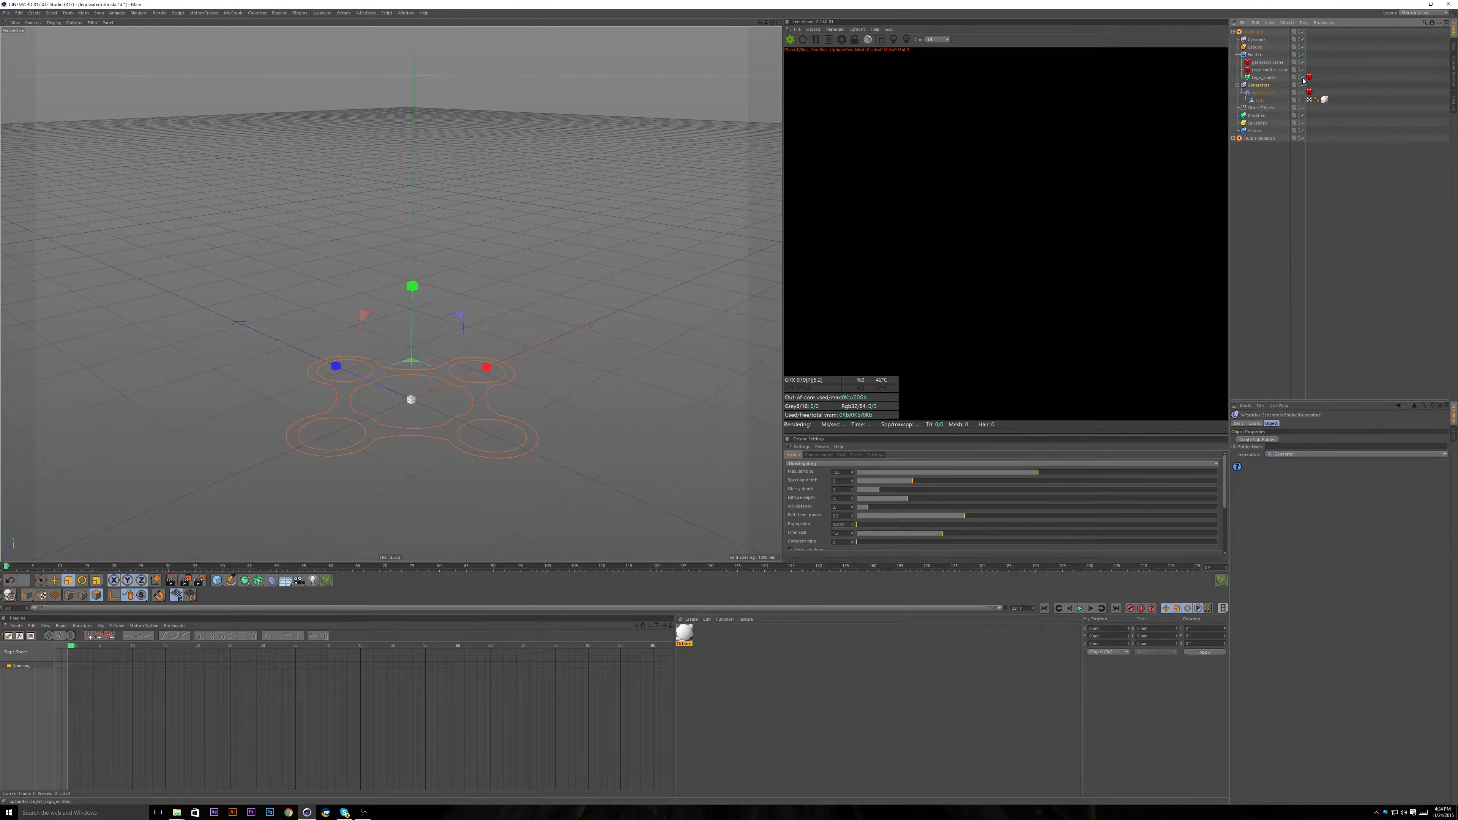
mouse_move(670, 326)
alt+mouse_down()
mouse_move(618, 319)
mouse_move(651, 319)
alt+mouse_up()
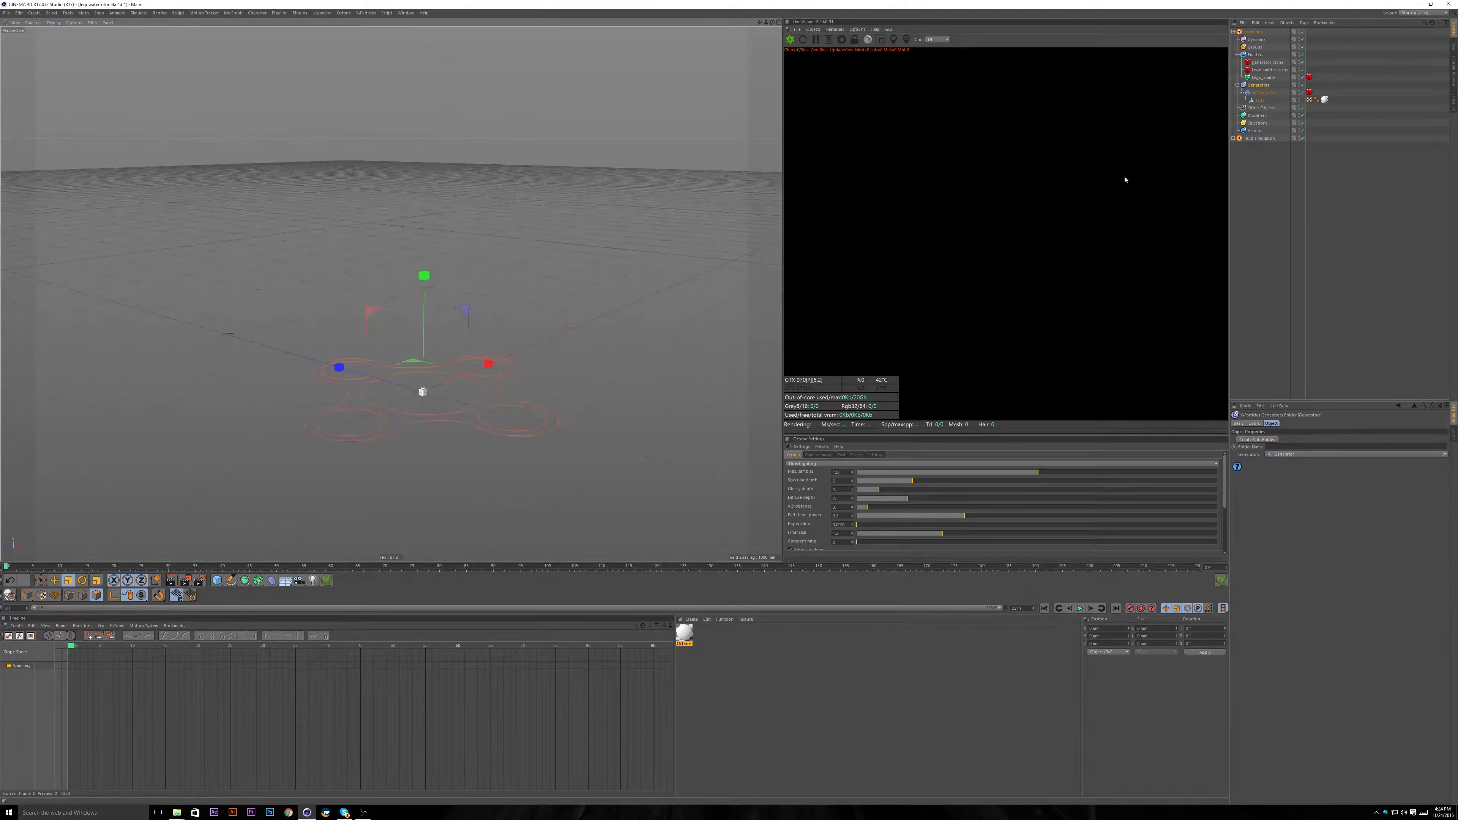
click(1277, 220)
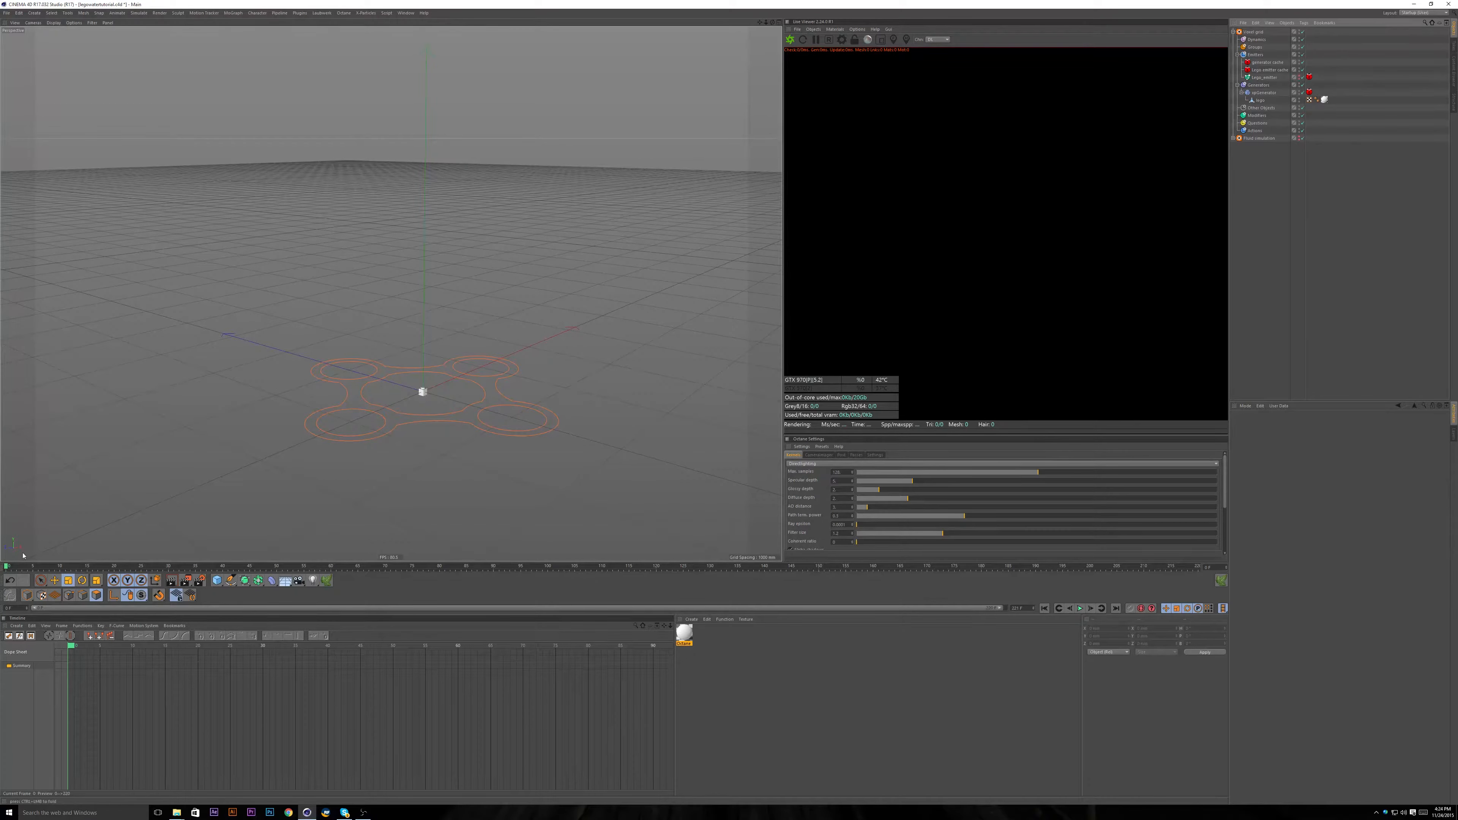
click(384, 567)
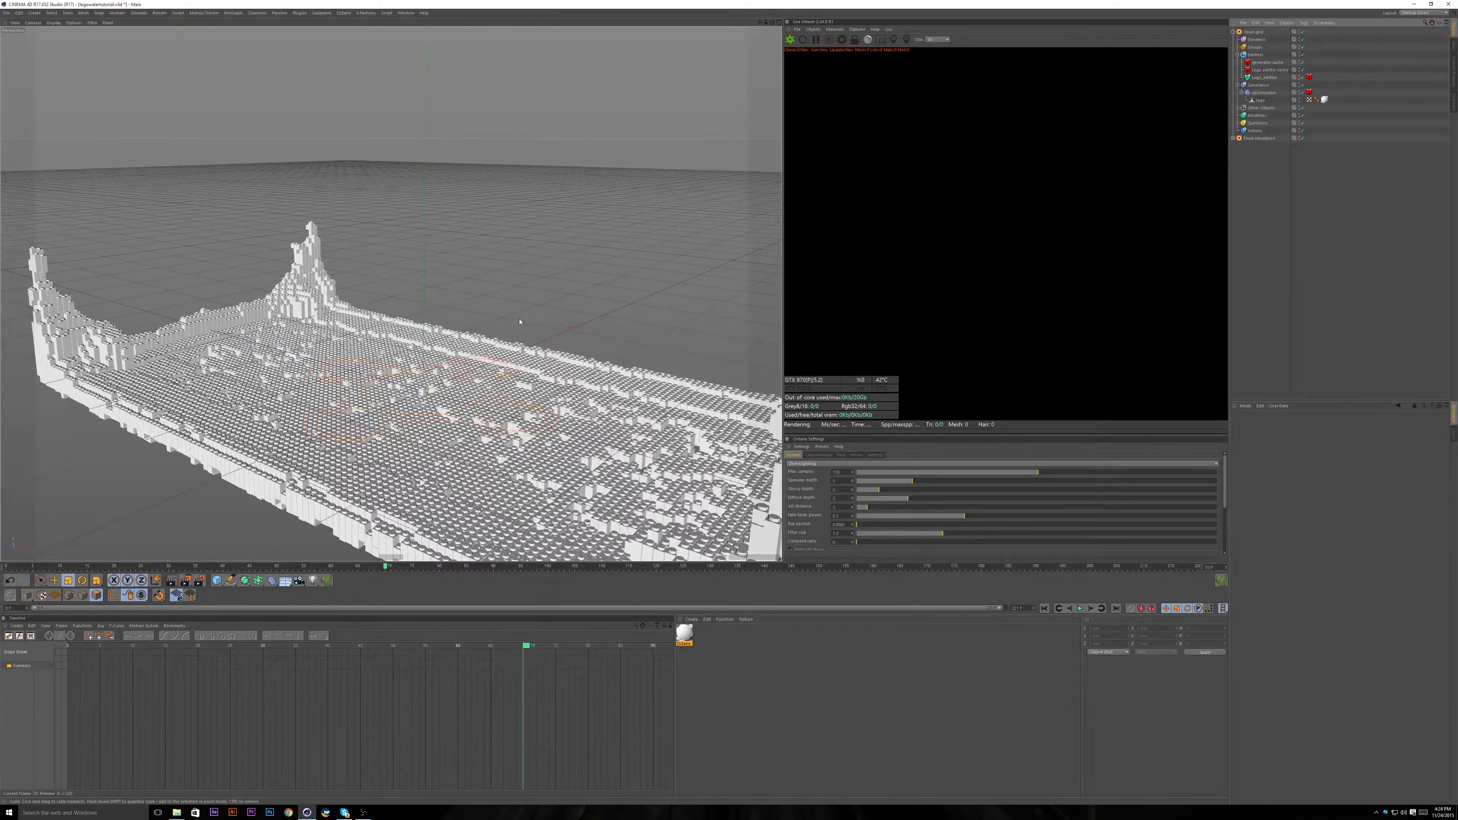
Select the X-Particles generator and examine the Lego brick clones across the splash basin.
click(1262, 93)
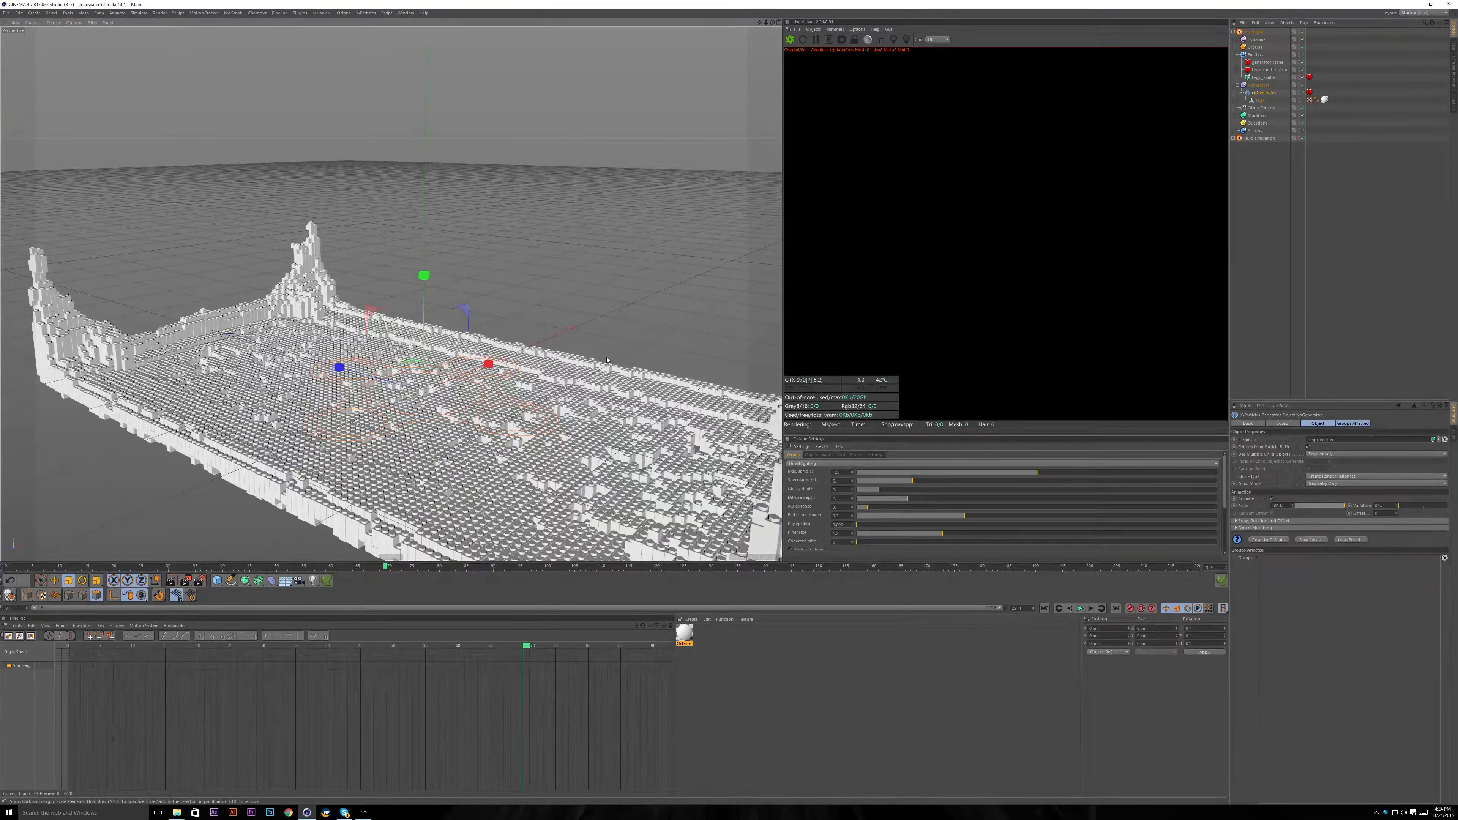
scroll(607, 360, down, 1)
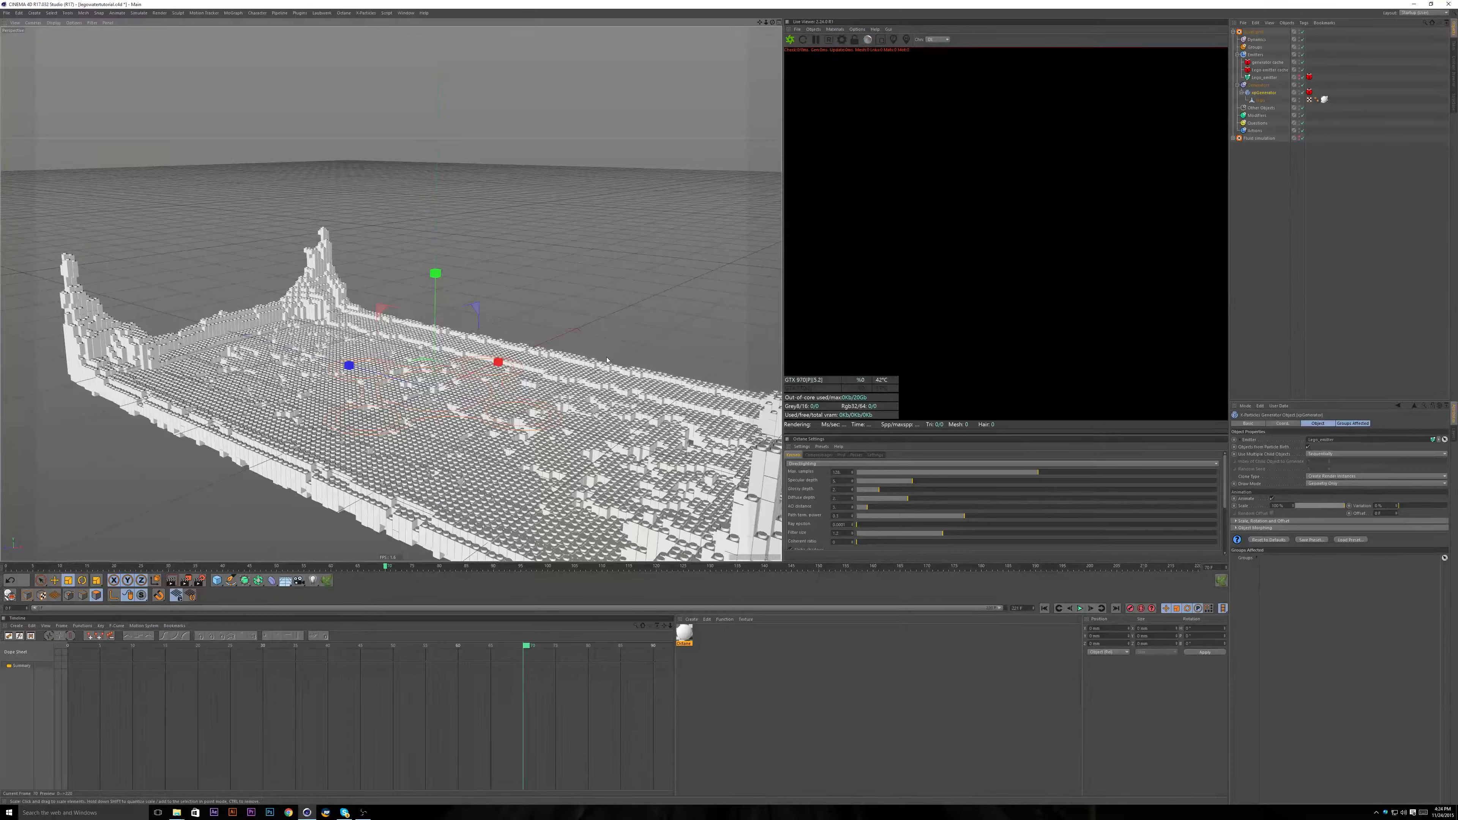
scroll(607, 360, down, 1)
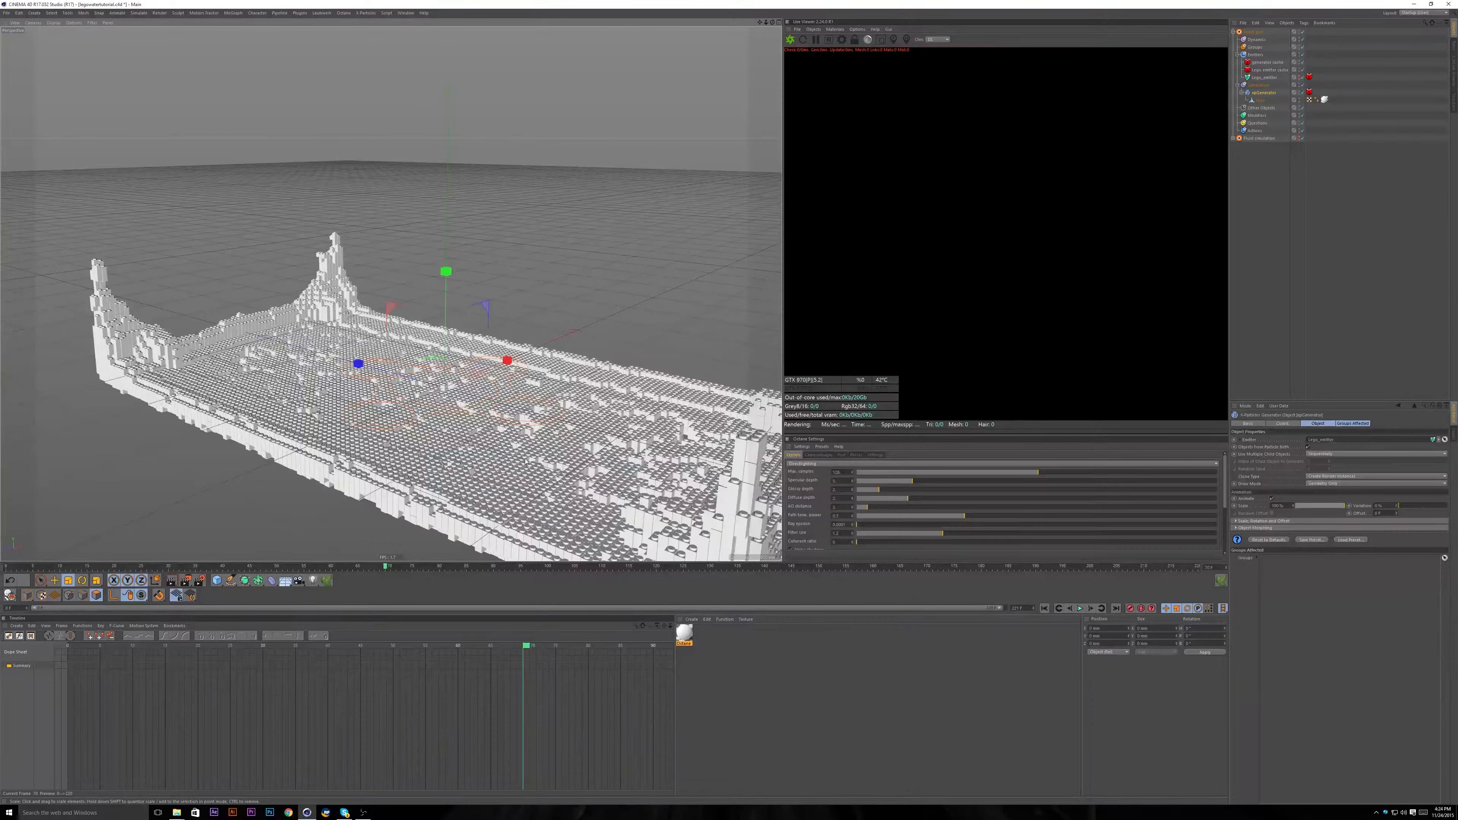
alt+drag(527, 462, 550, 470)
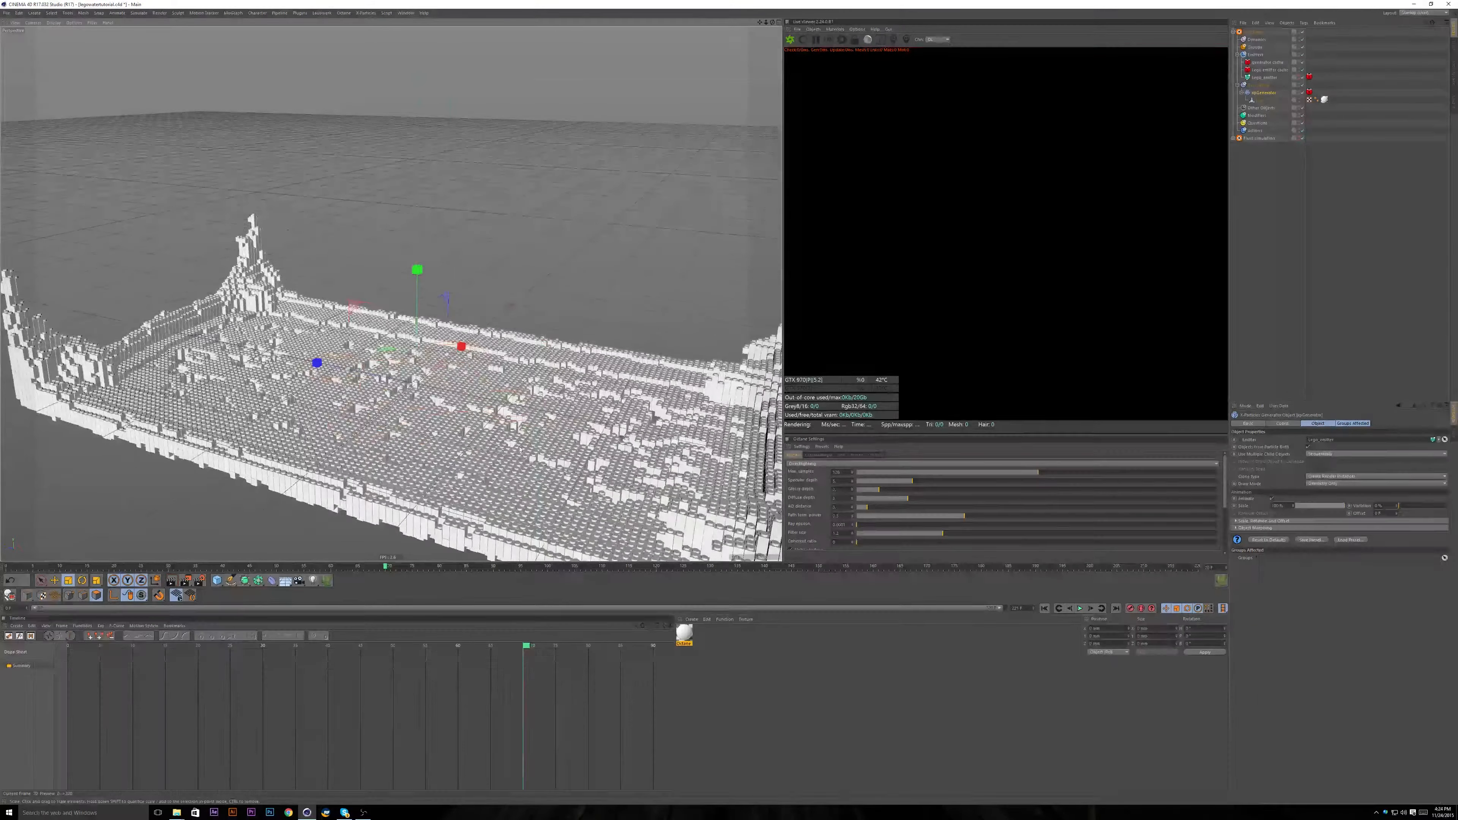
click(1244, 197)
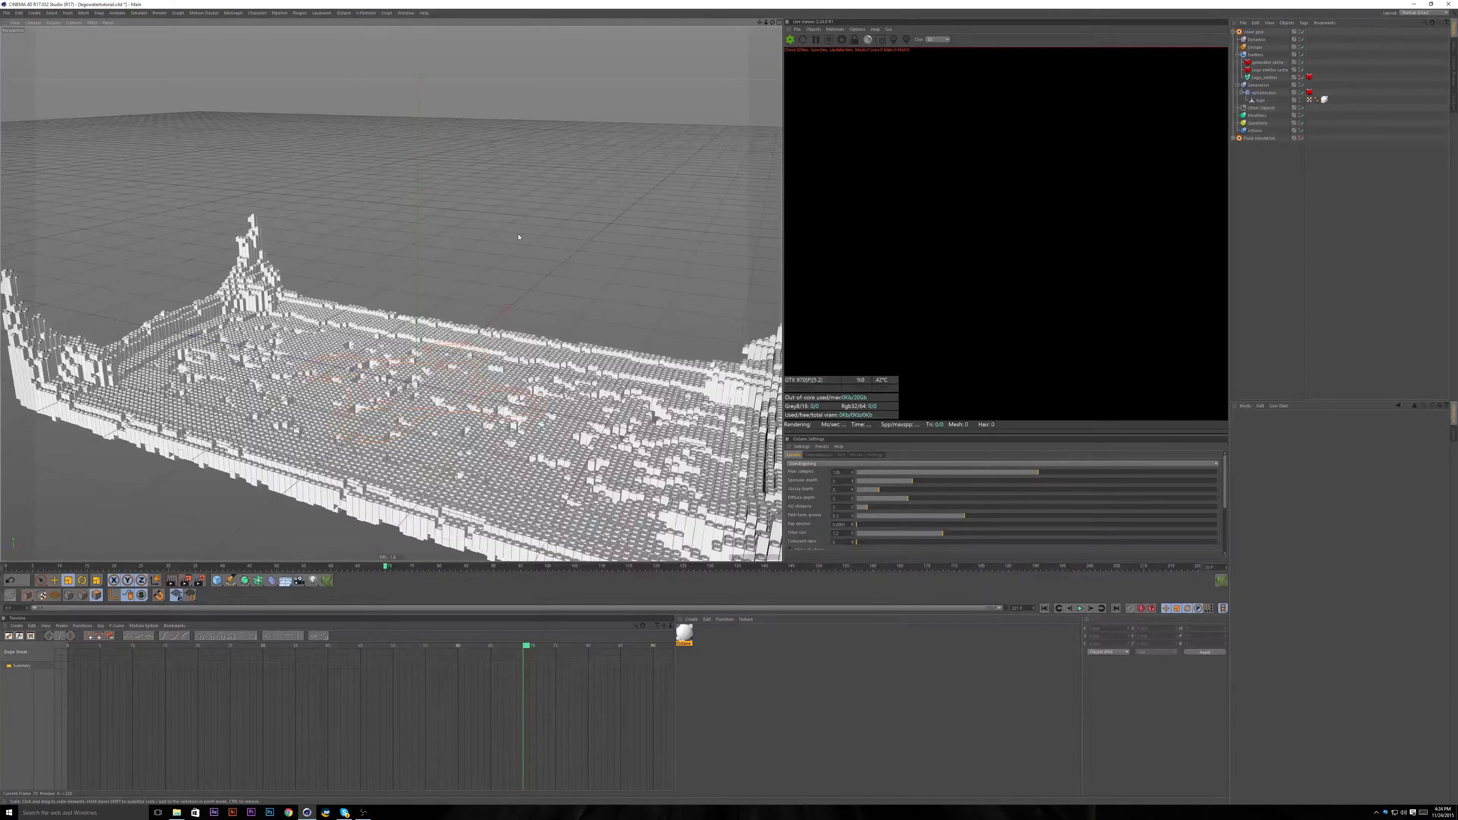
Create a standard material and assign it to the Lego brick to test the clones in a viewport render.
key(ctrl+r)
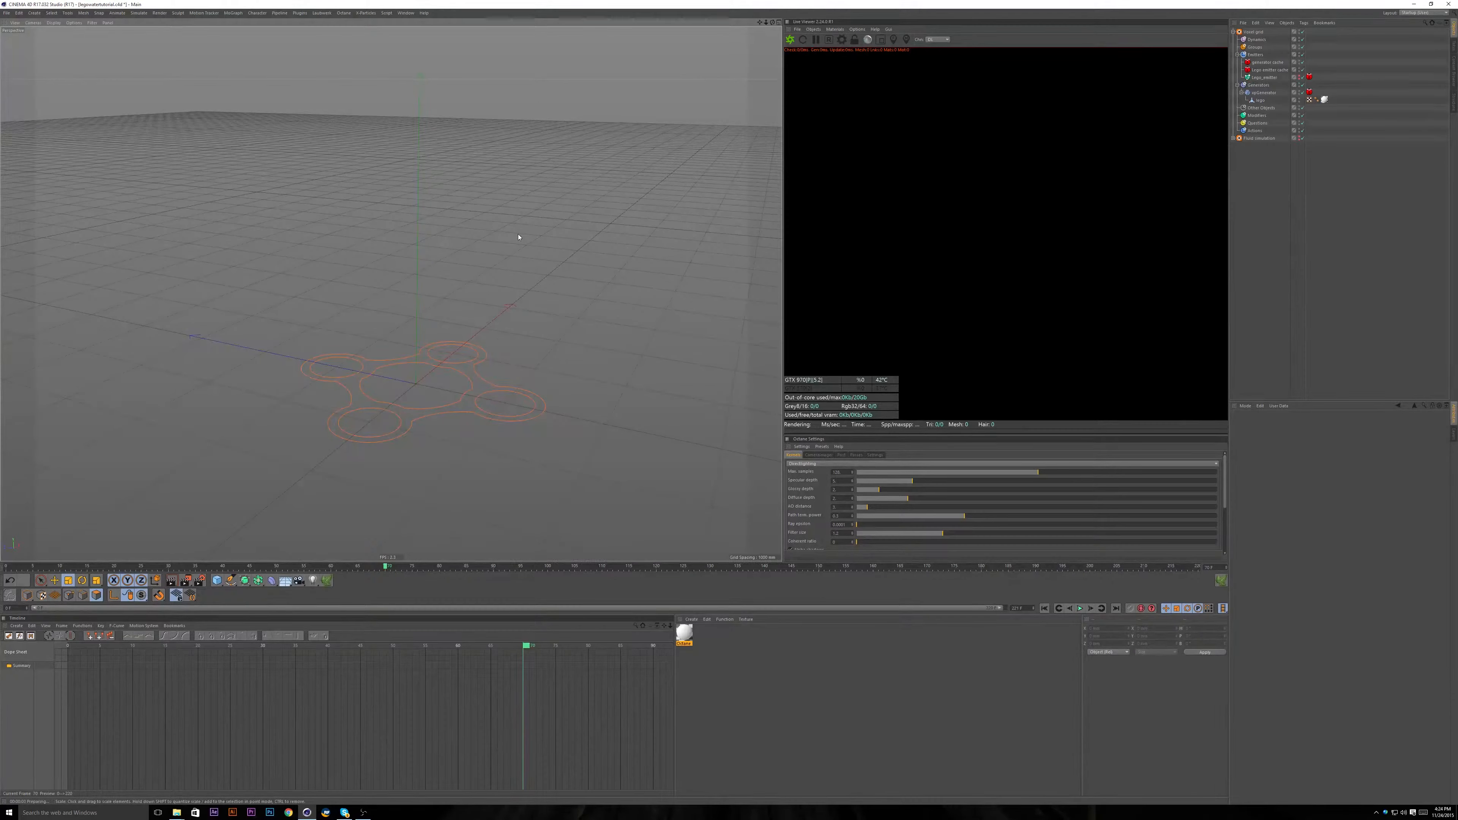
click(706, 649)
double_click(708, 644)
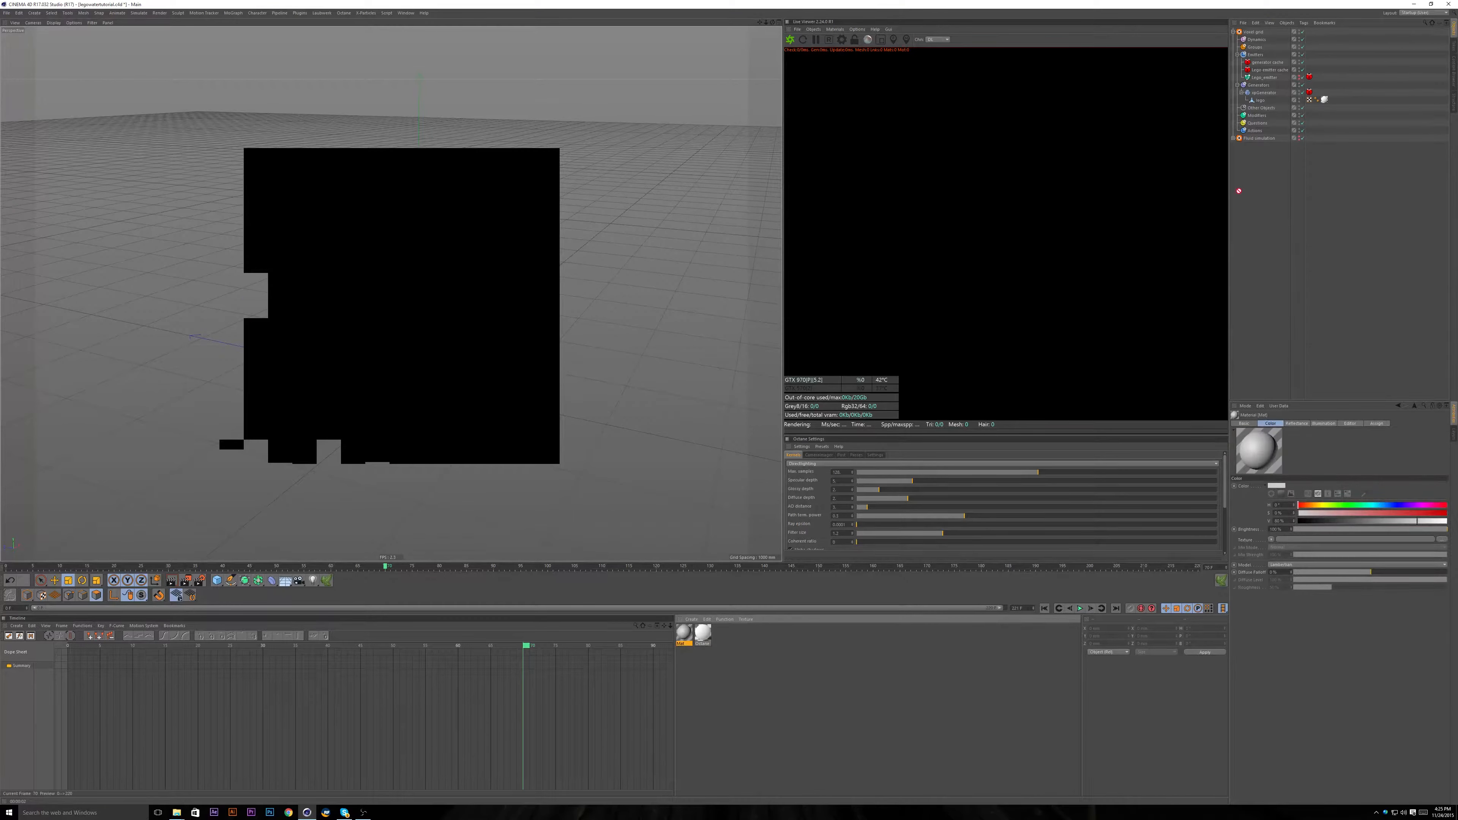
drag(1238, 191, 1325, 101)
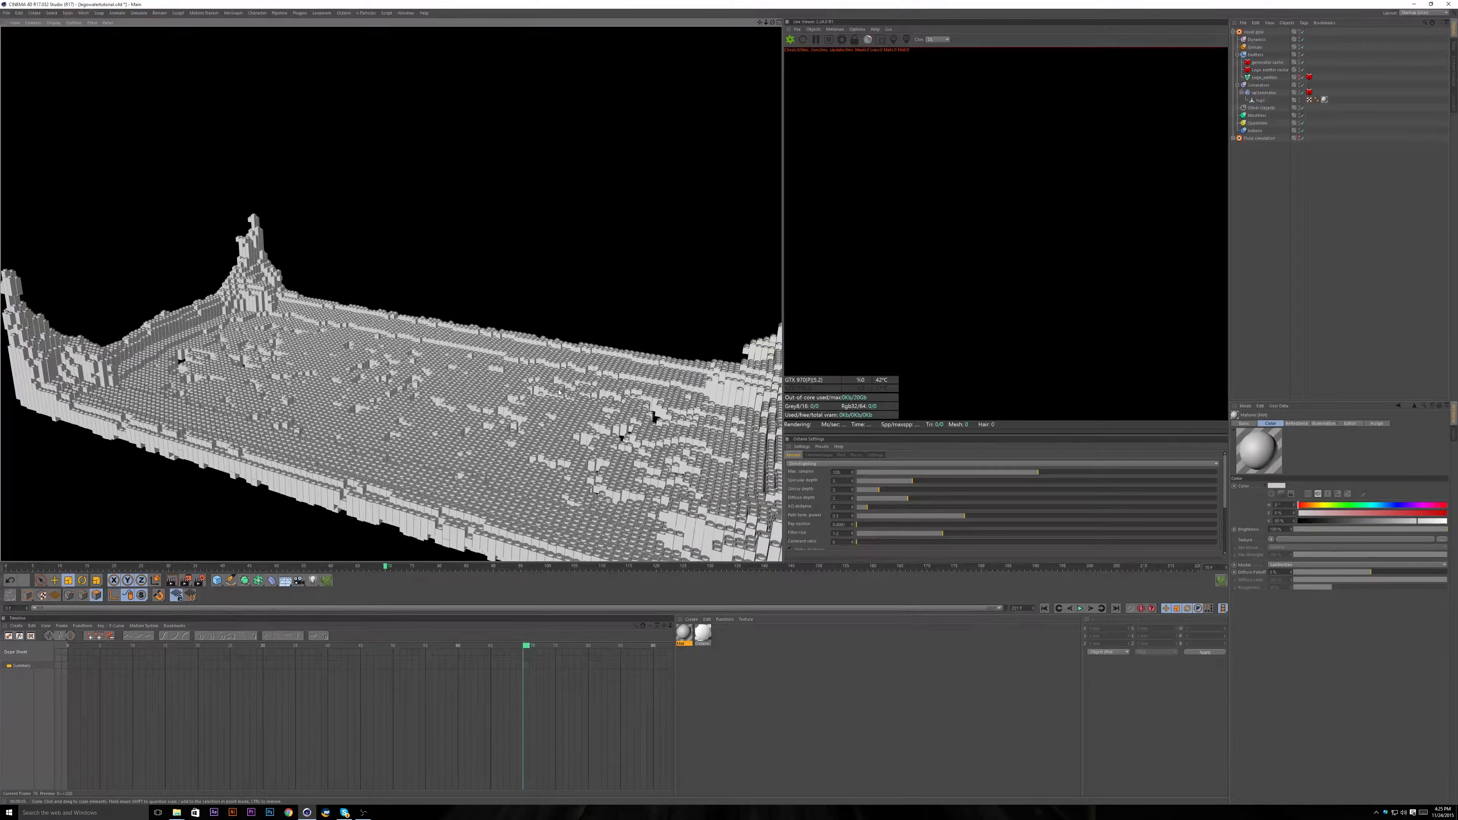
click(558, 391)
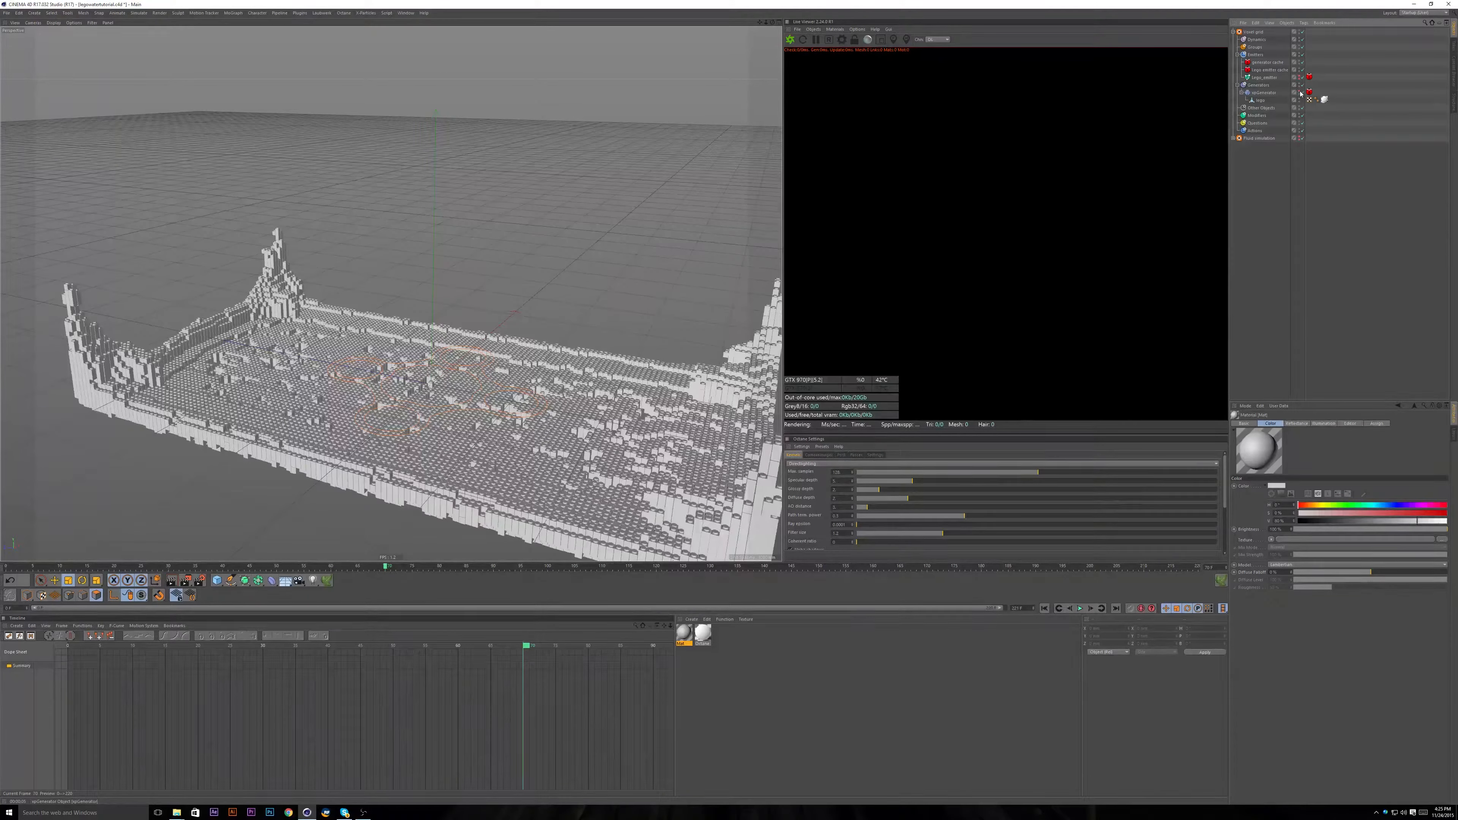
Hide the X-Particles generator in the editor viewport only and save the scene.
click(1300, 92)
alt+drag(299, 403, 377, 406)
key(ctrl+s)
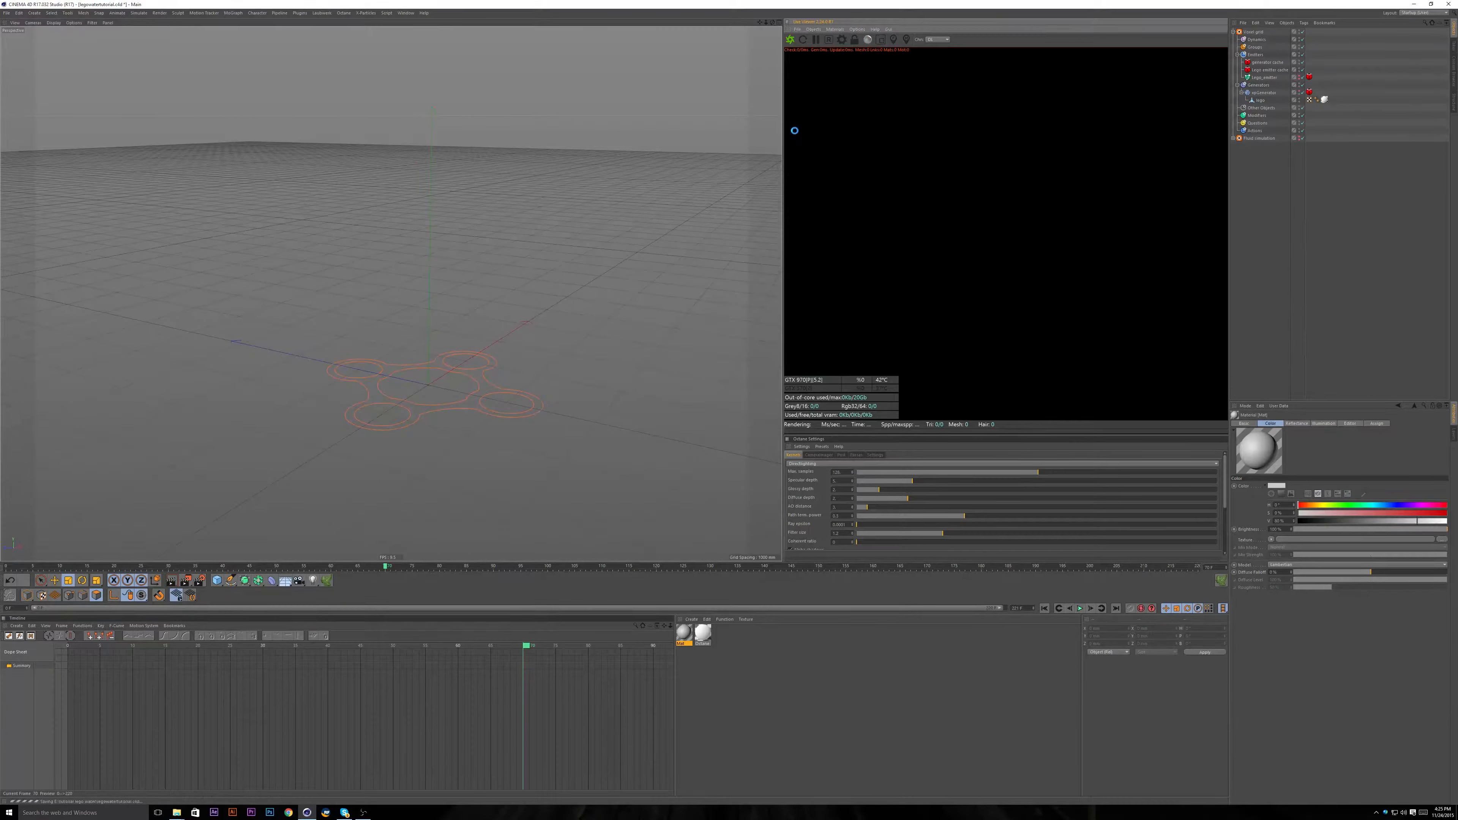
Start the Octane Live Viewer render and check the Lego clones from different camera angles.
click(792, 40)
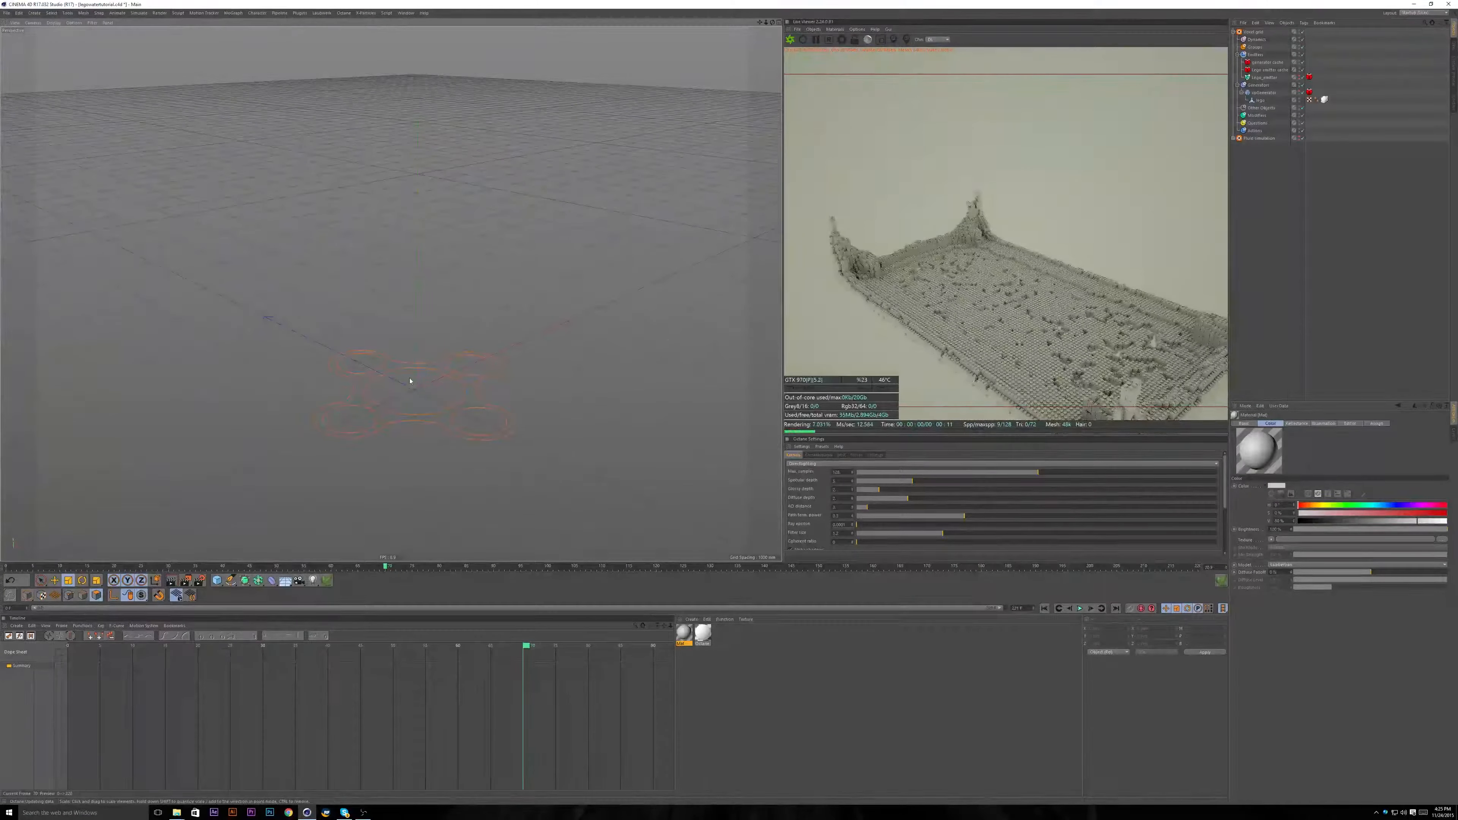
alt+drag(426, 384, 506, 360)
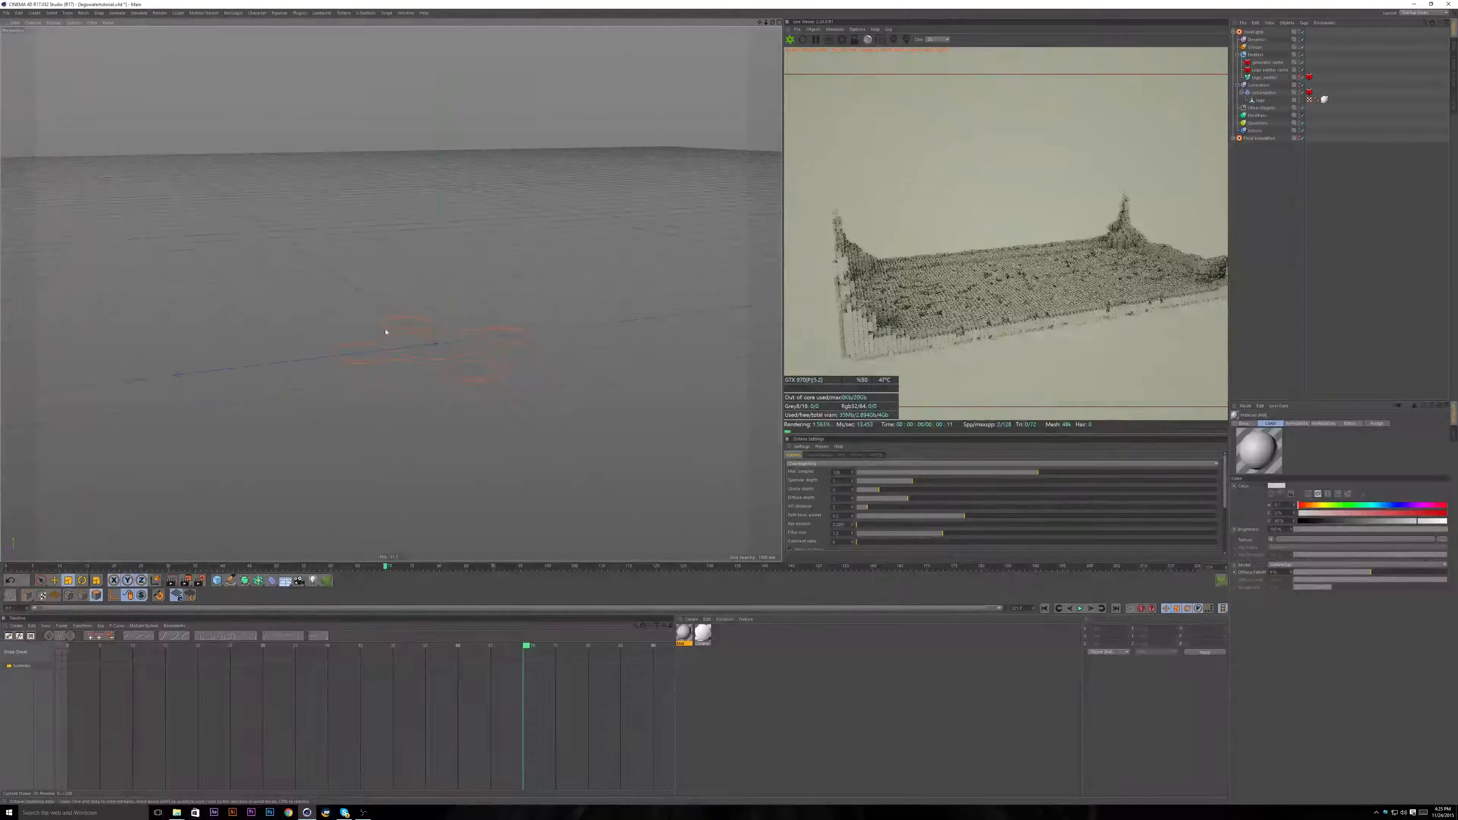
alt+drag(365, 347, 602, 305)
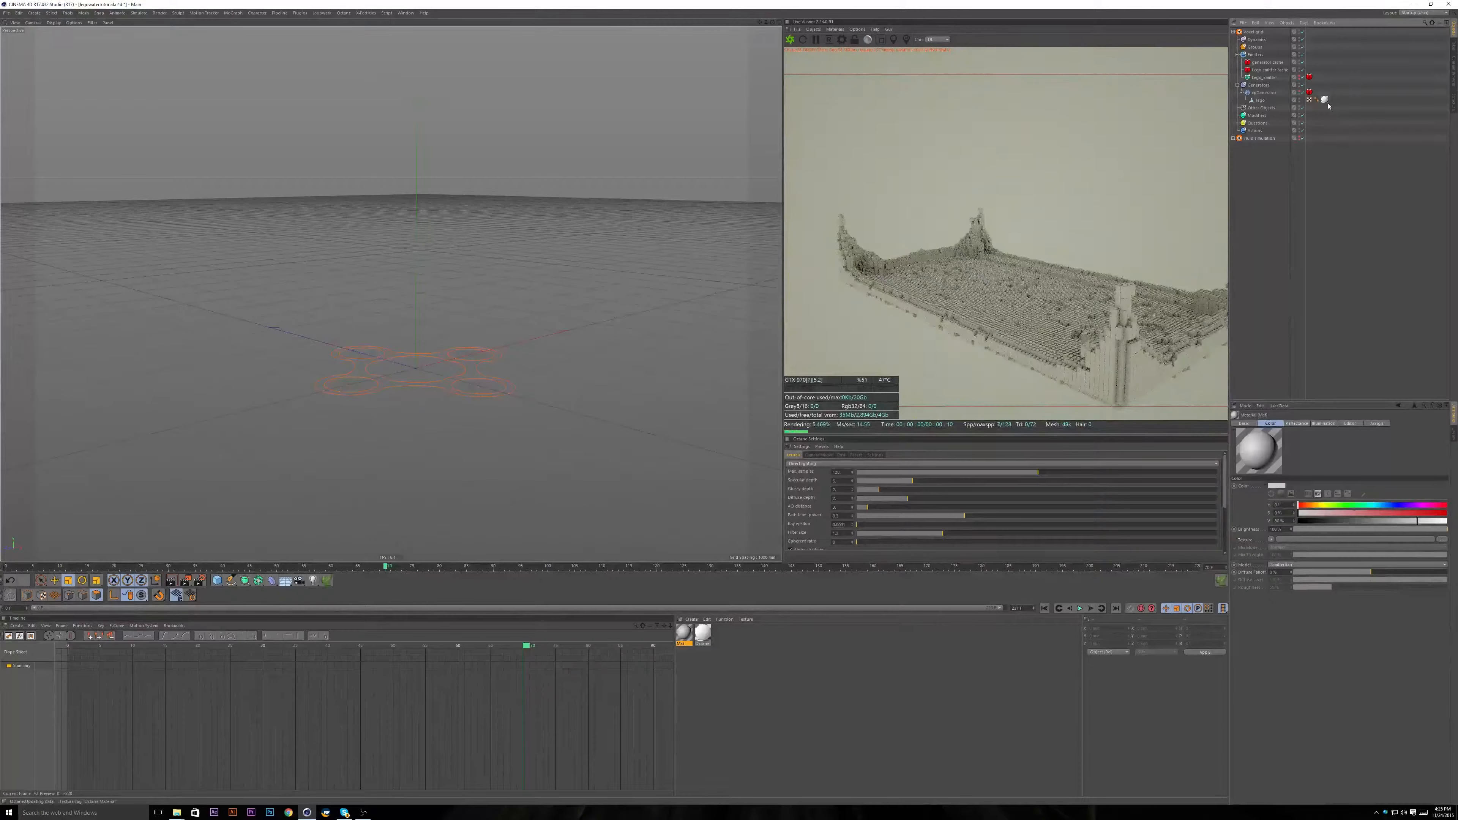
Replace the Octane material on the Lego brick with the standard material and compare the render.
click(1324, 100)
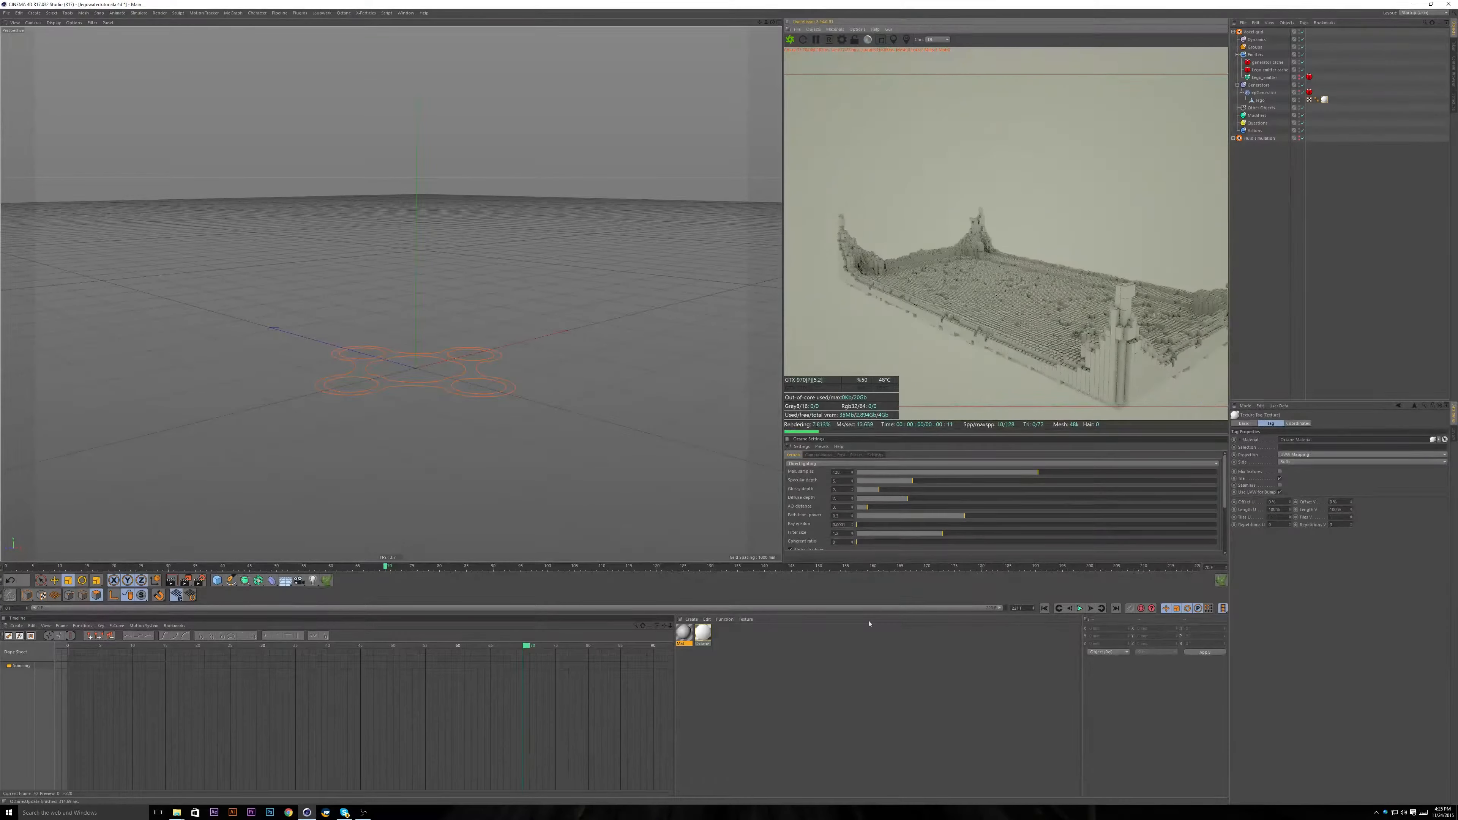
drag(677, 635, 1324, 95)
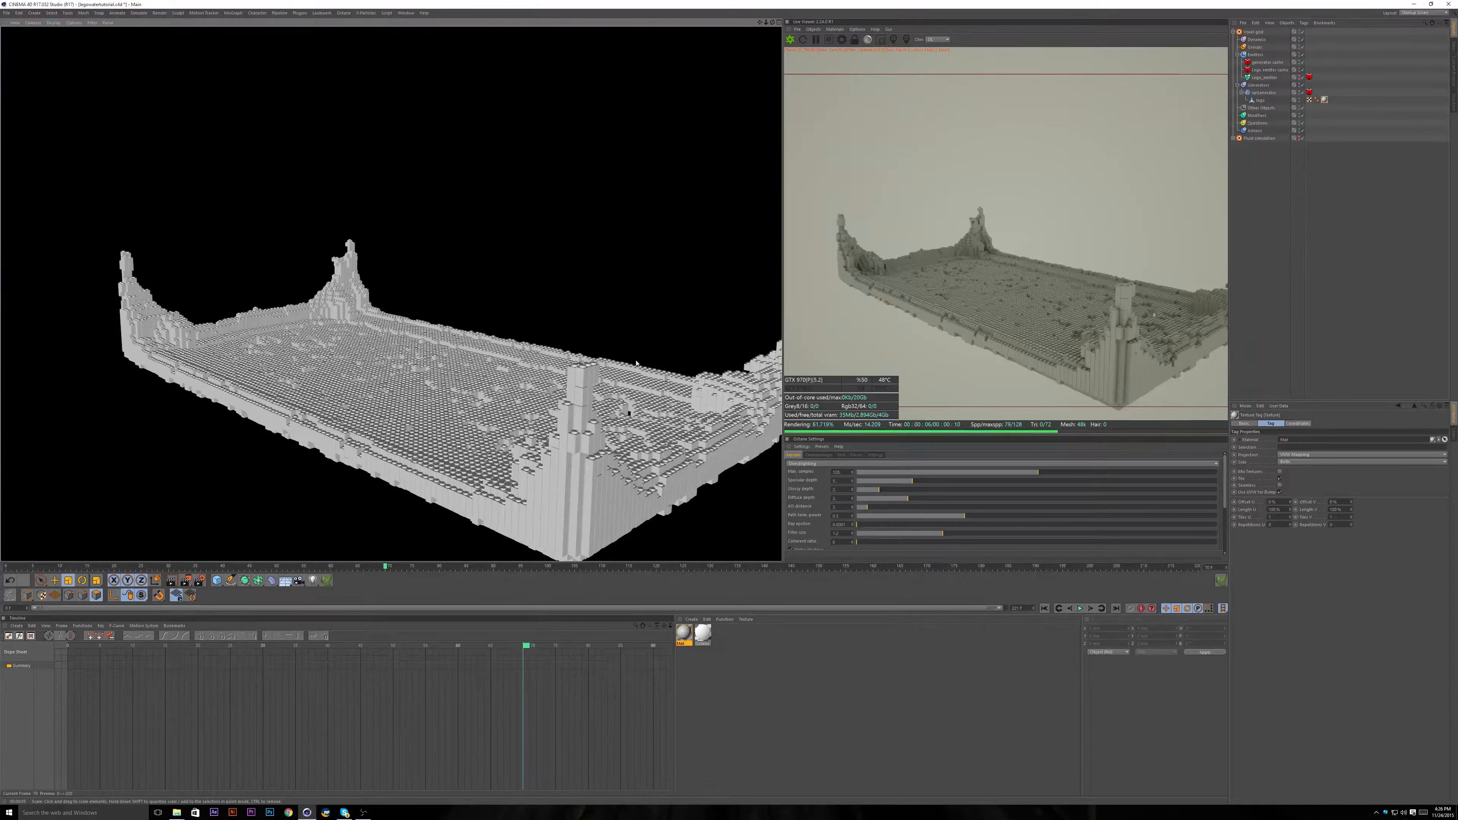
alt+right_drag(385, 451, 395, 372)
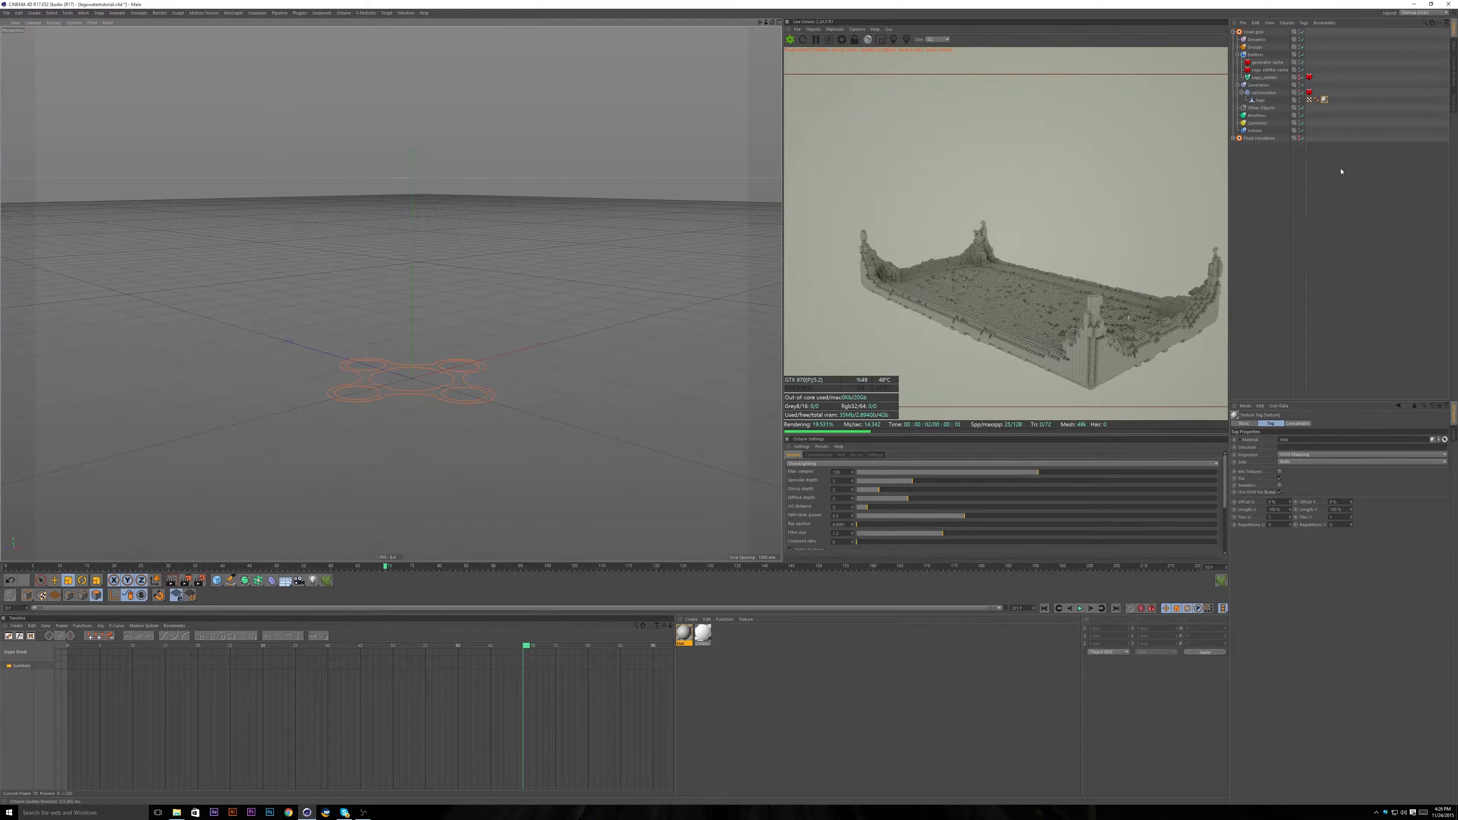
Reassign the Octane material to the Lego brick and open the material for editing.
drag(705, 634, 1324, 99)
double_click(703, 633)
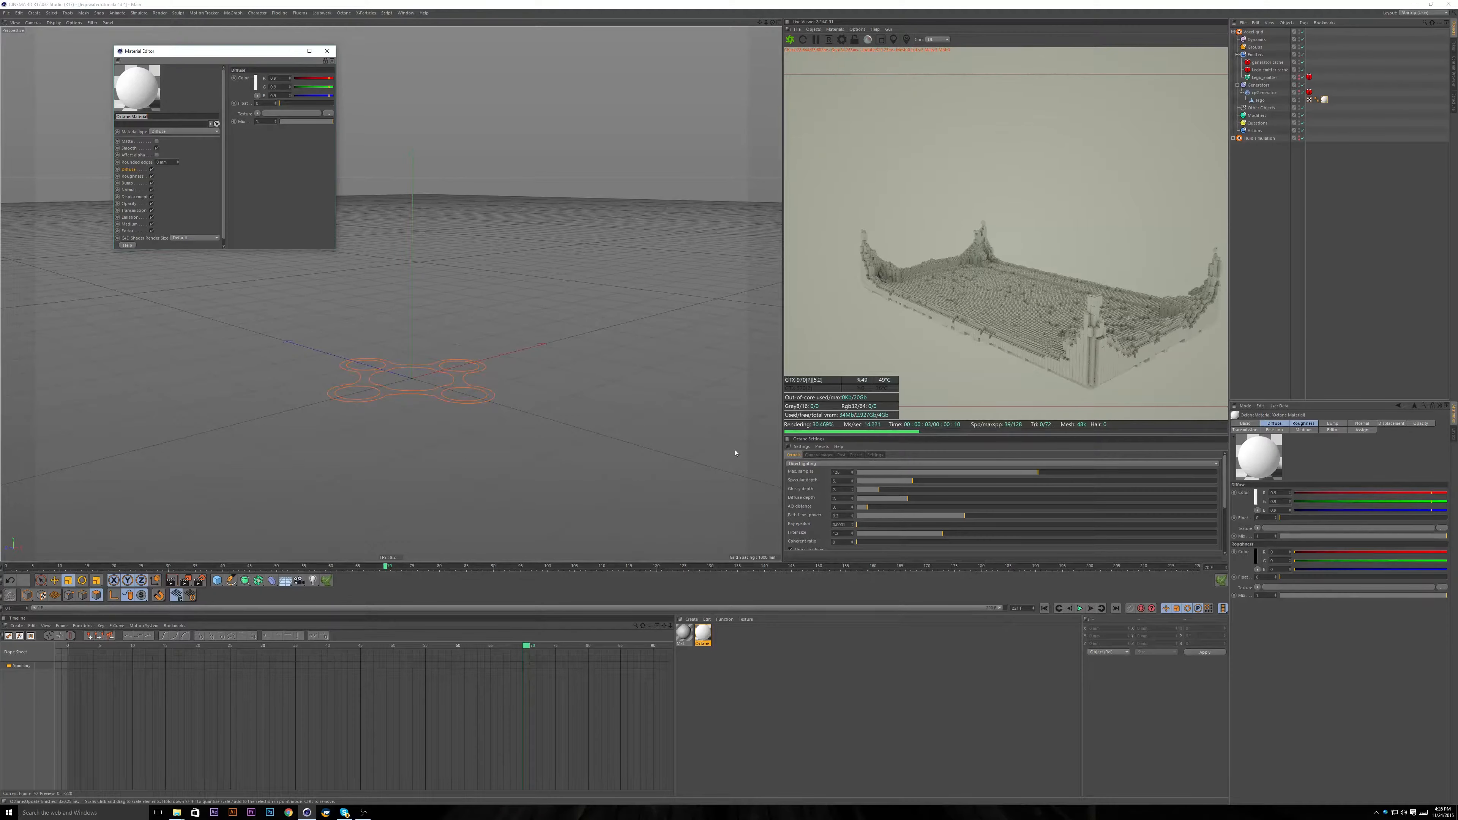
Check Octane's general settings and inspect the white Lego brick render from several camera angles.
click(874, 454)
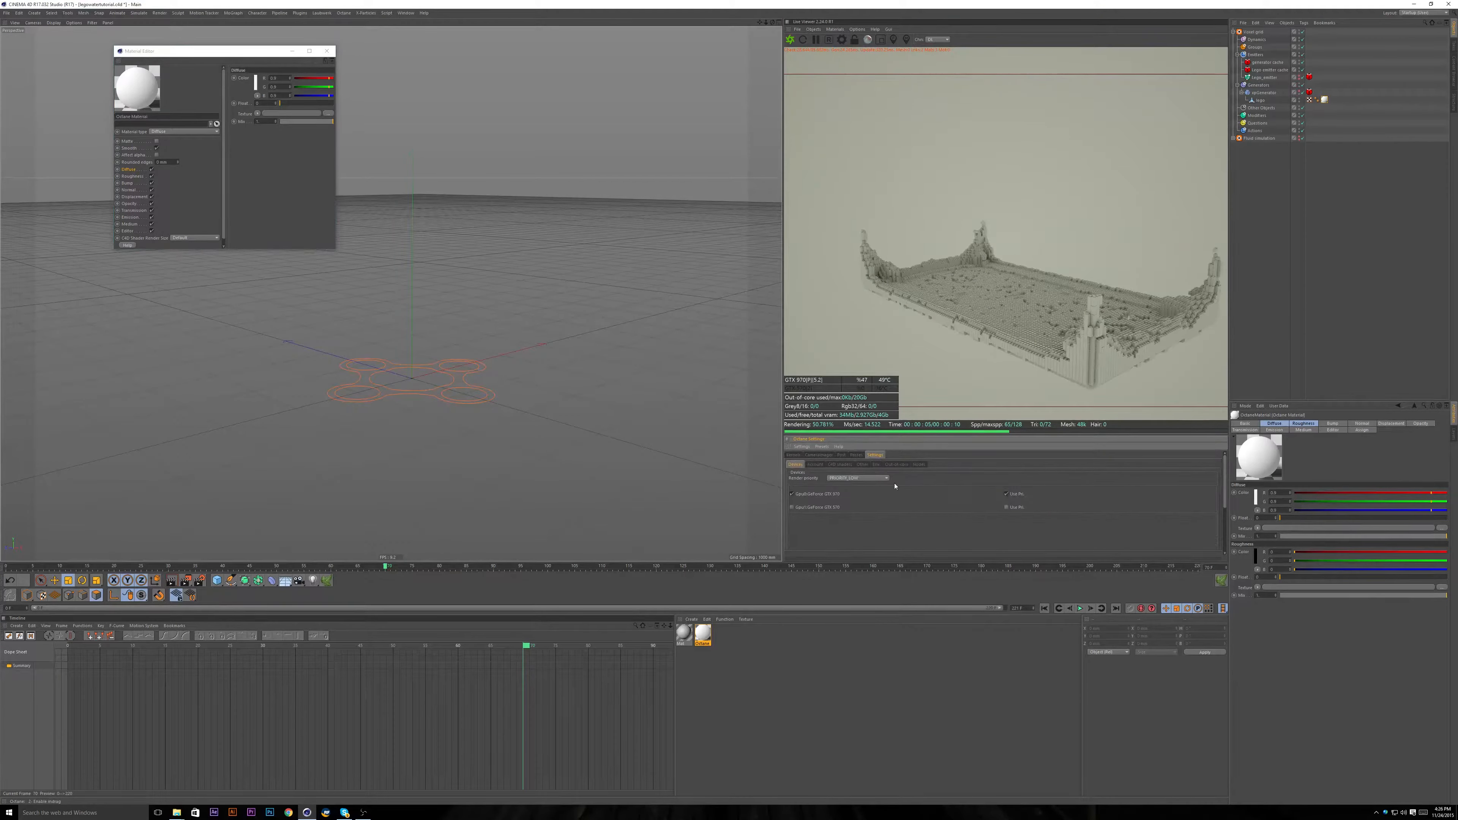
alt+drag(541, 413, 549, 451)
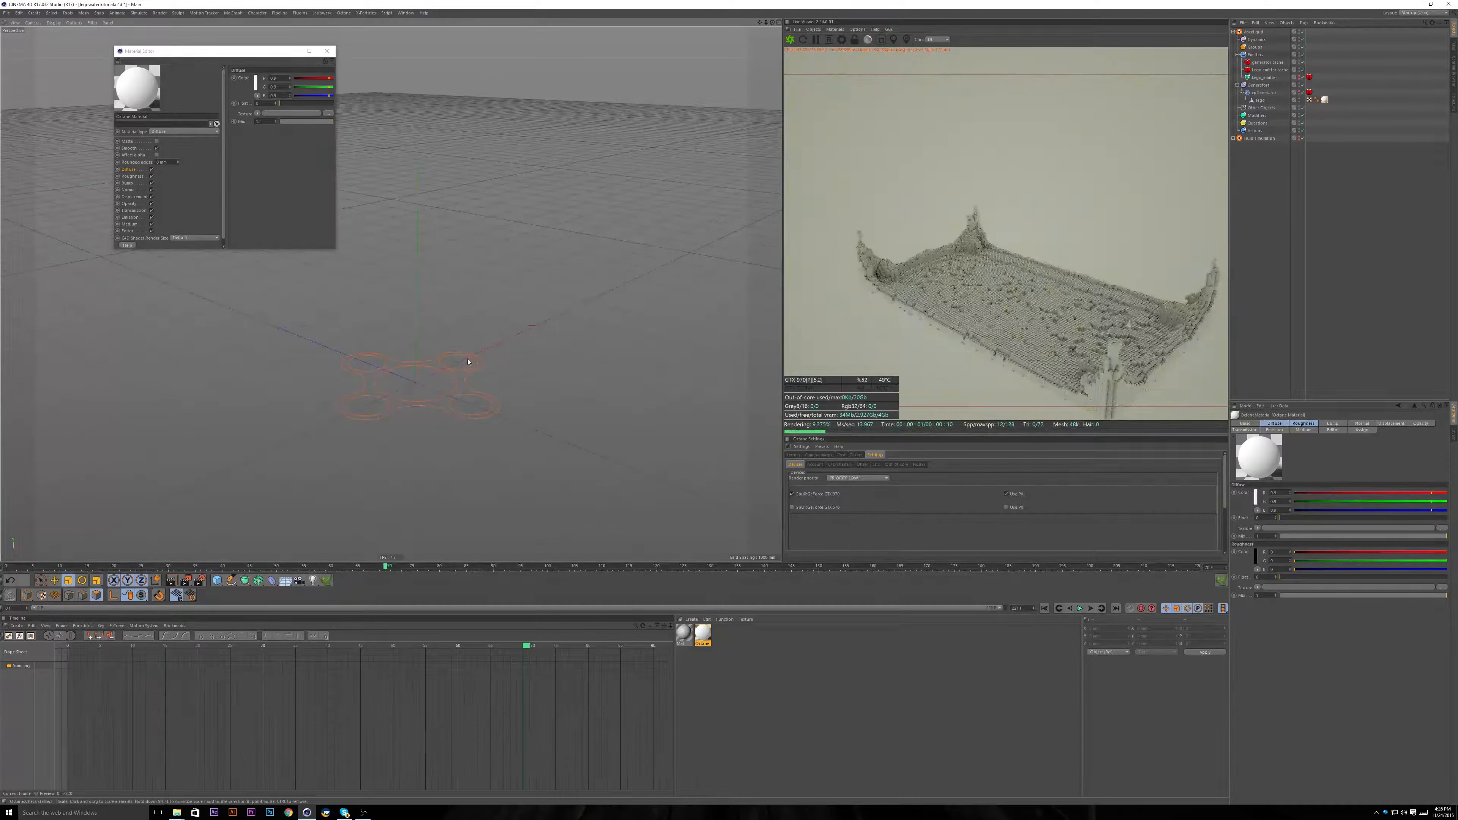
alt+drag(469, 361, 464, 354)
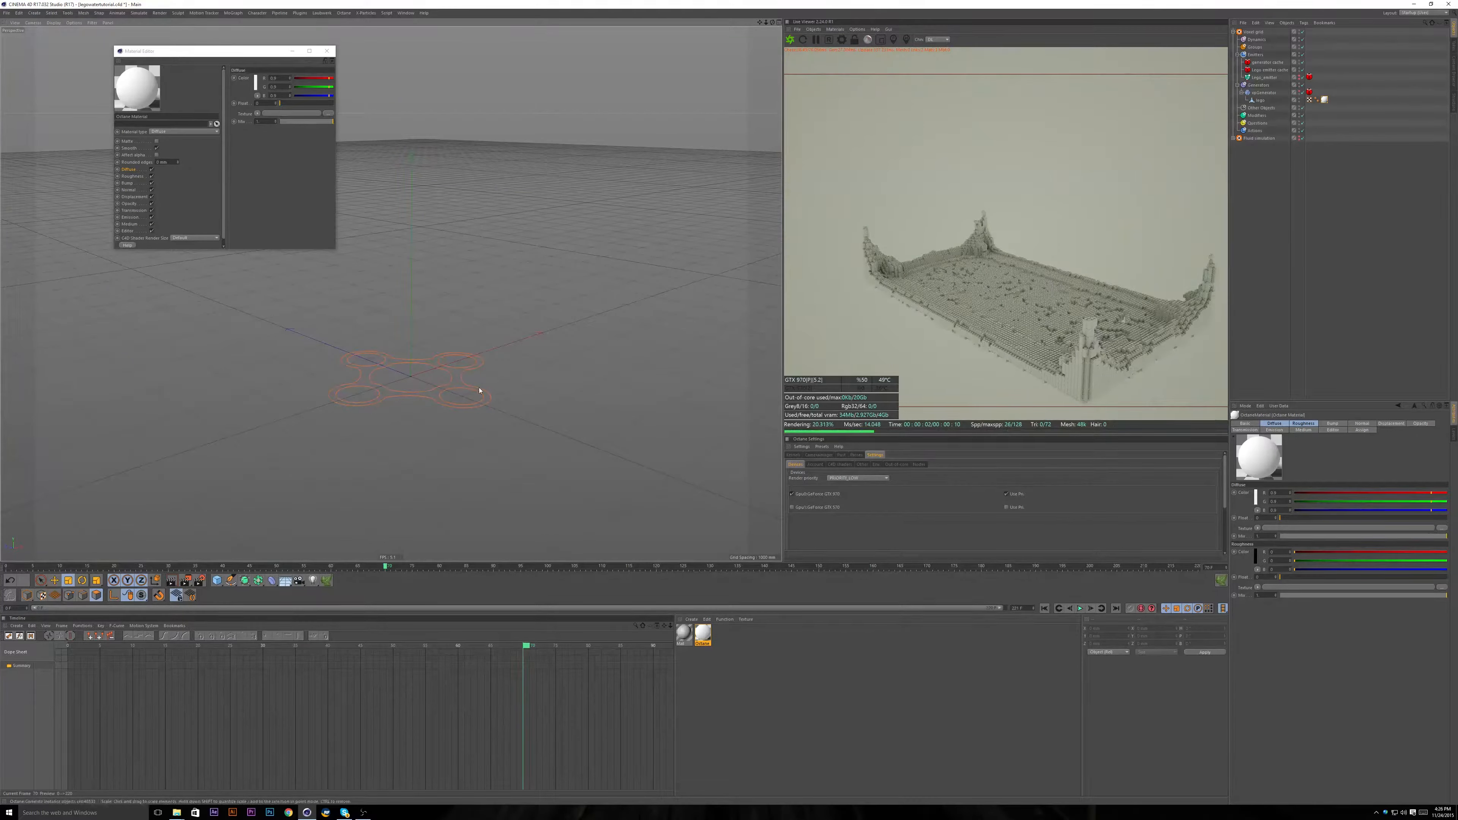
alt+drag(479, 391, 546, 387)
click(793, 455)
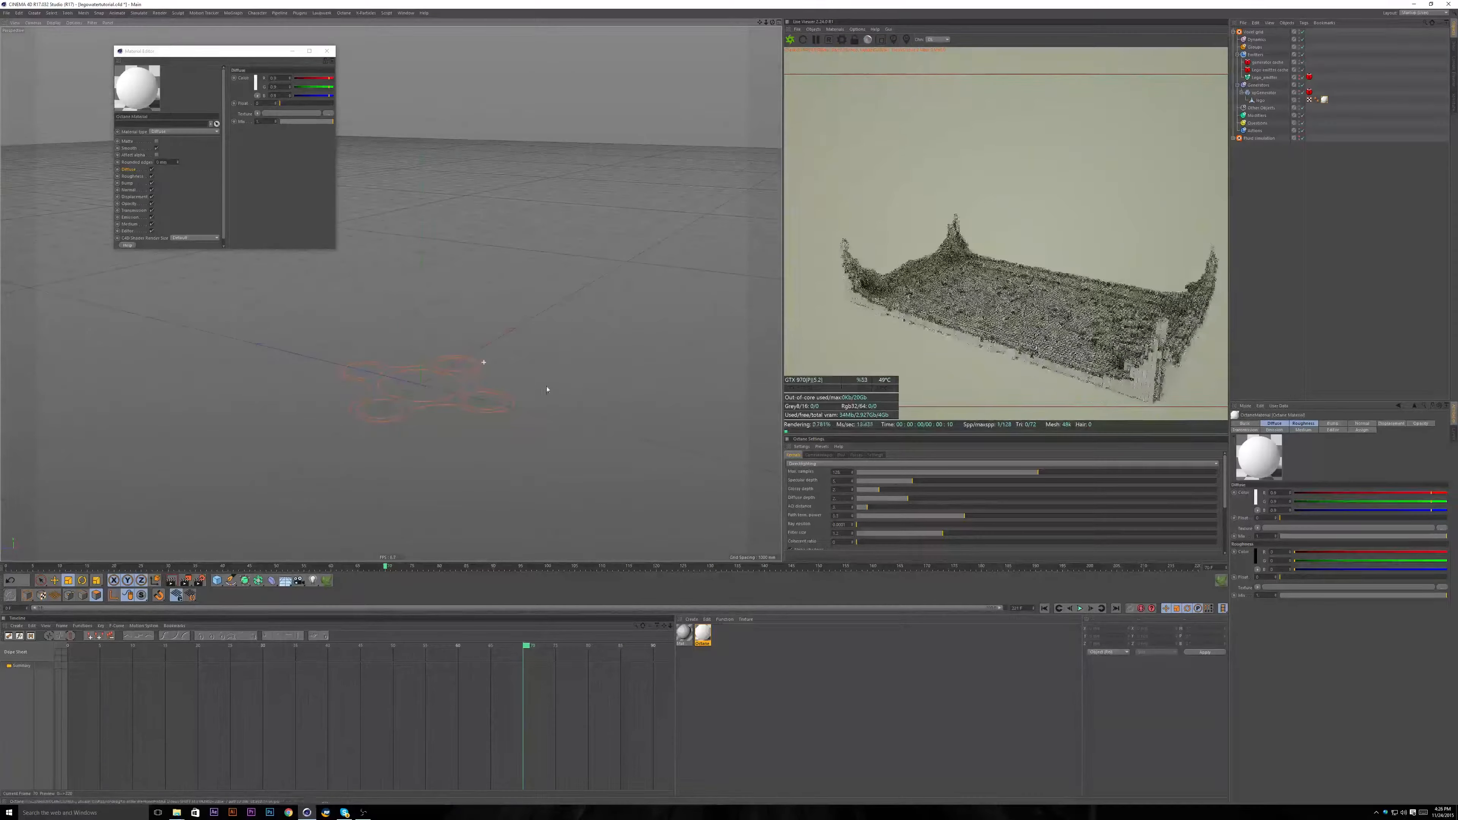
Set the Lego brick material's diffuse colour to saturated blue and change its material type to Glossy.
click(255, 89)
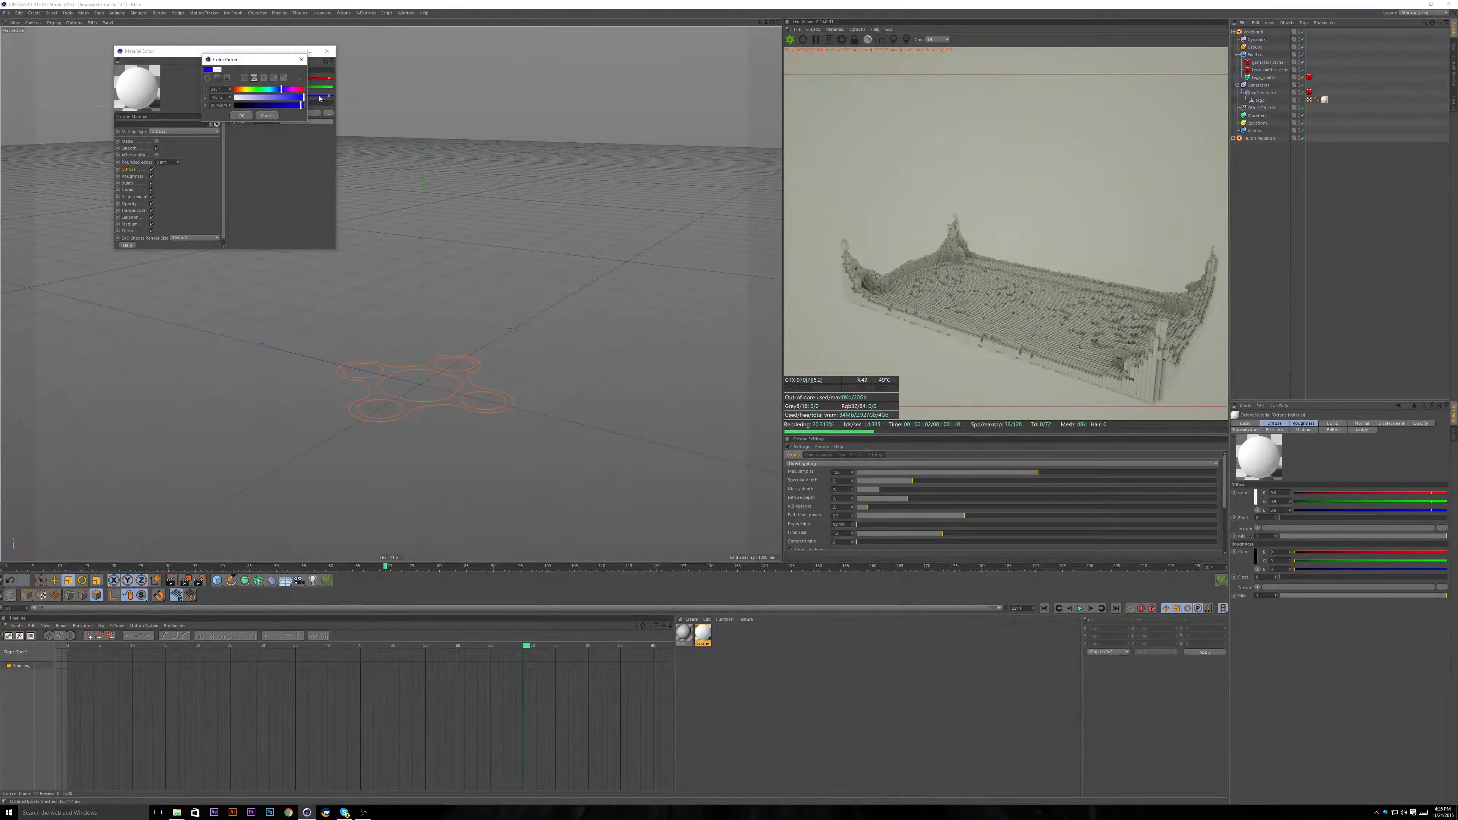
click(241, 117)
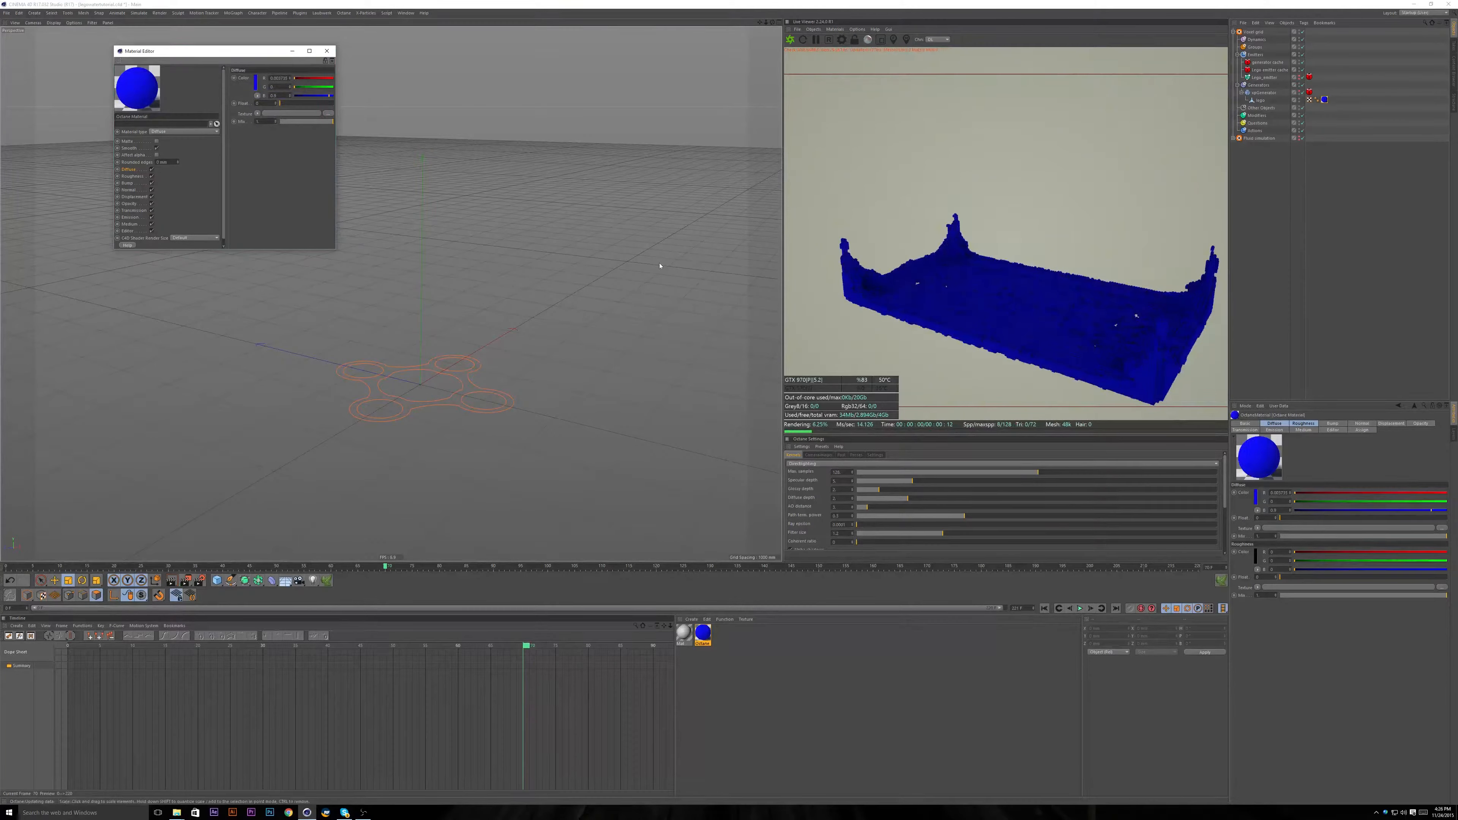
mouse_move(517, 310)
alt+mouse_down()
mouse_move(511, 329)
mouse_move(508, 308)
alt+mouse_up()
click(172, 131)
click(156, 143)
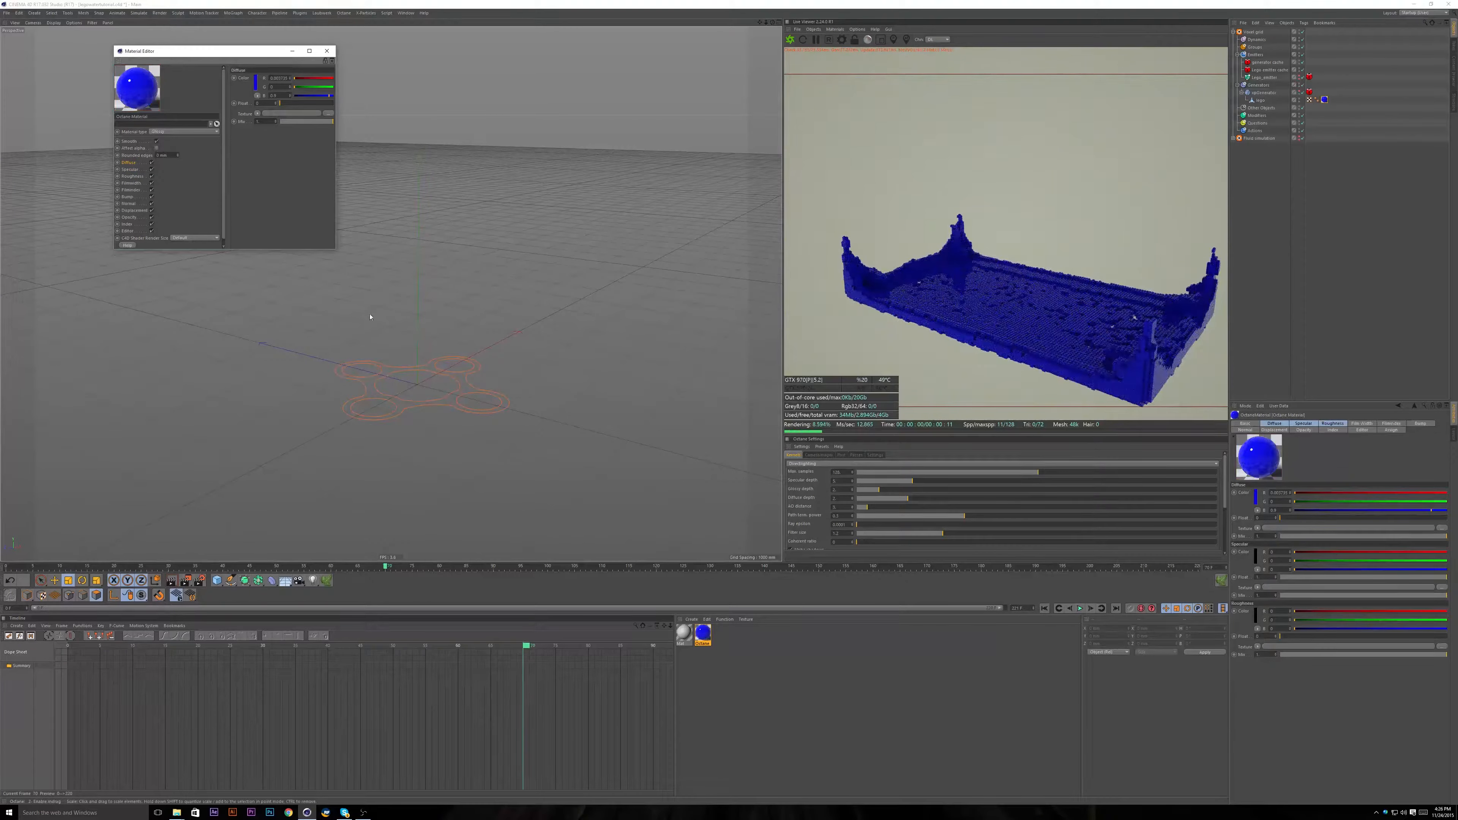
alt+drag(345, 322, 393, 360)
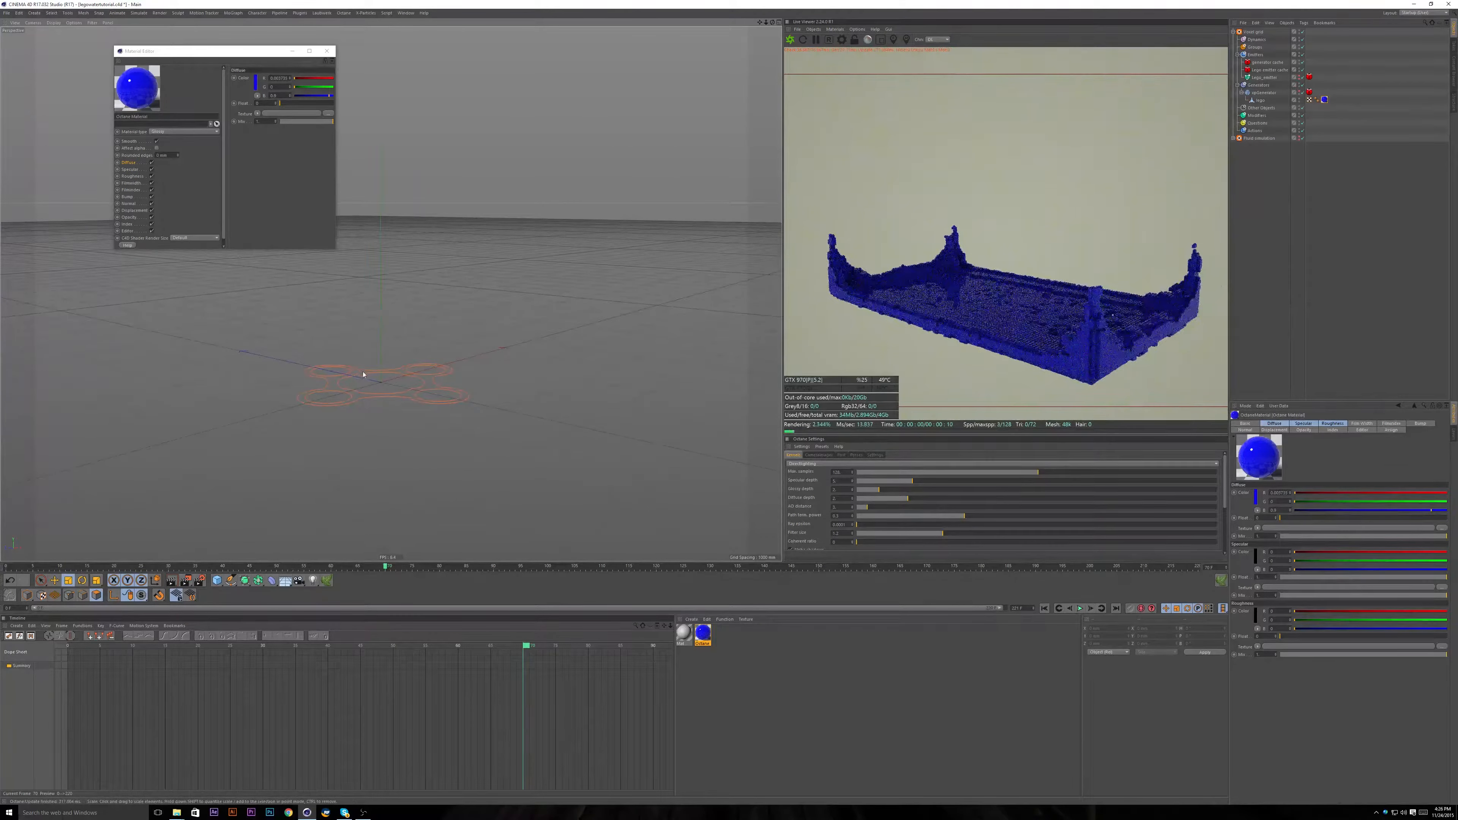
alt+drag(367, 352, 435, 402)
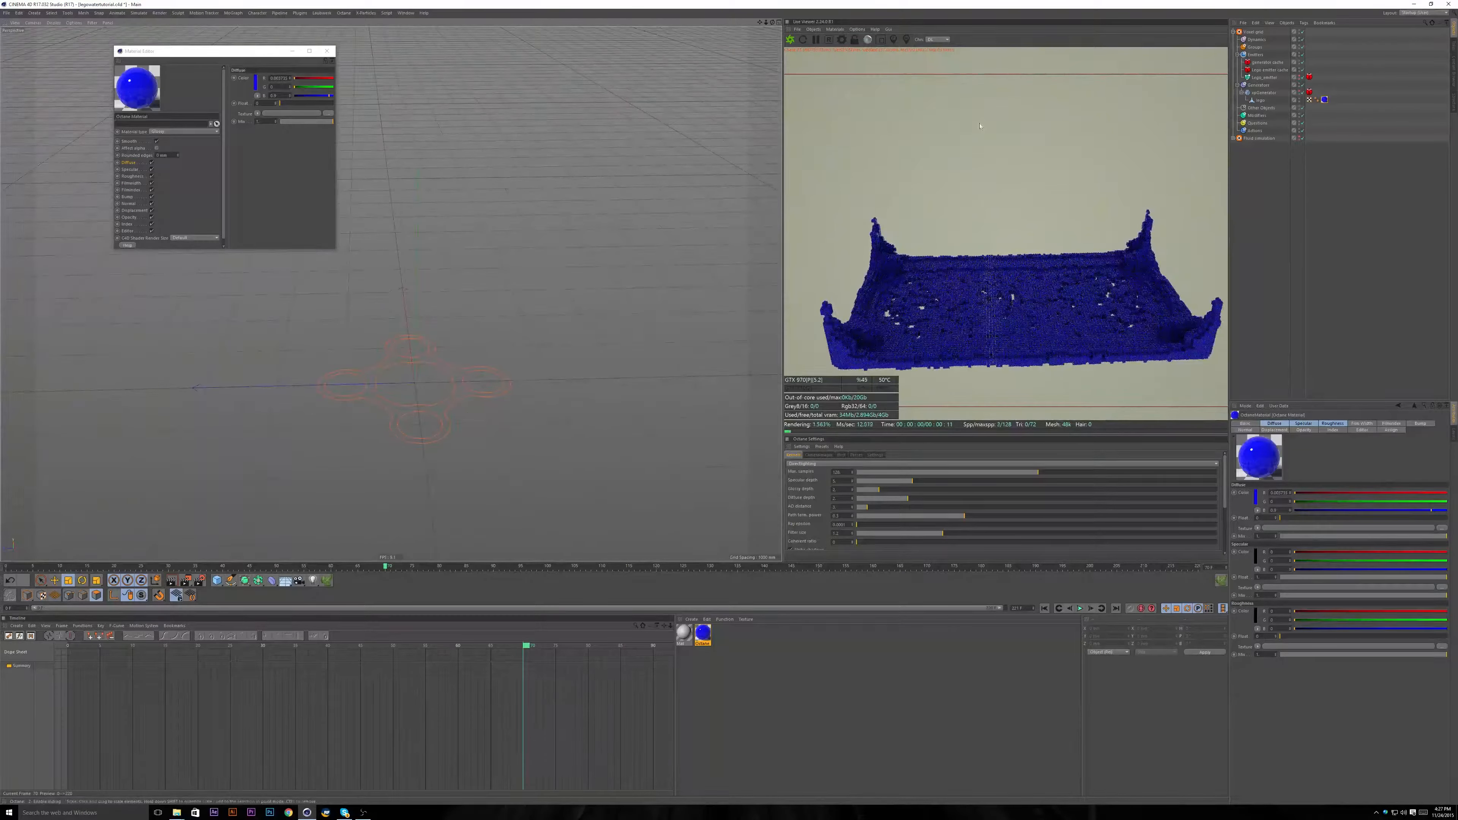
Add an Octane HDRI environment to the scene and open its environment tag's image texture settings.
click(814, 29)
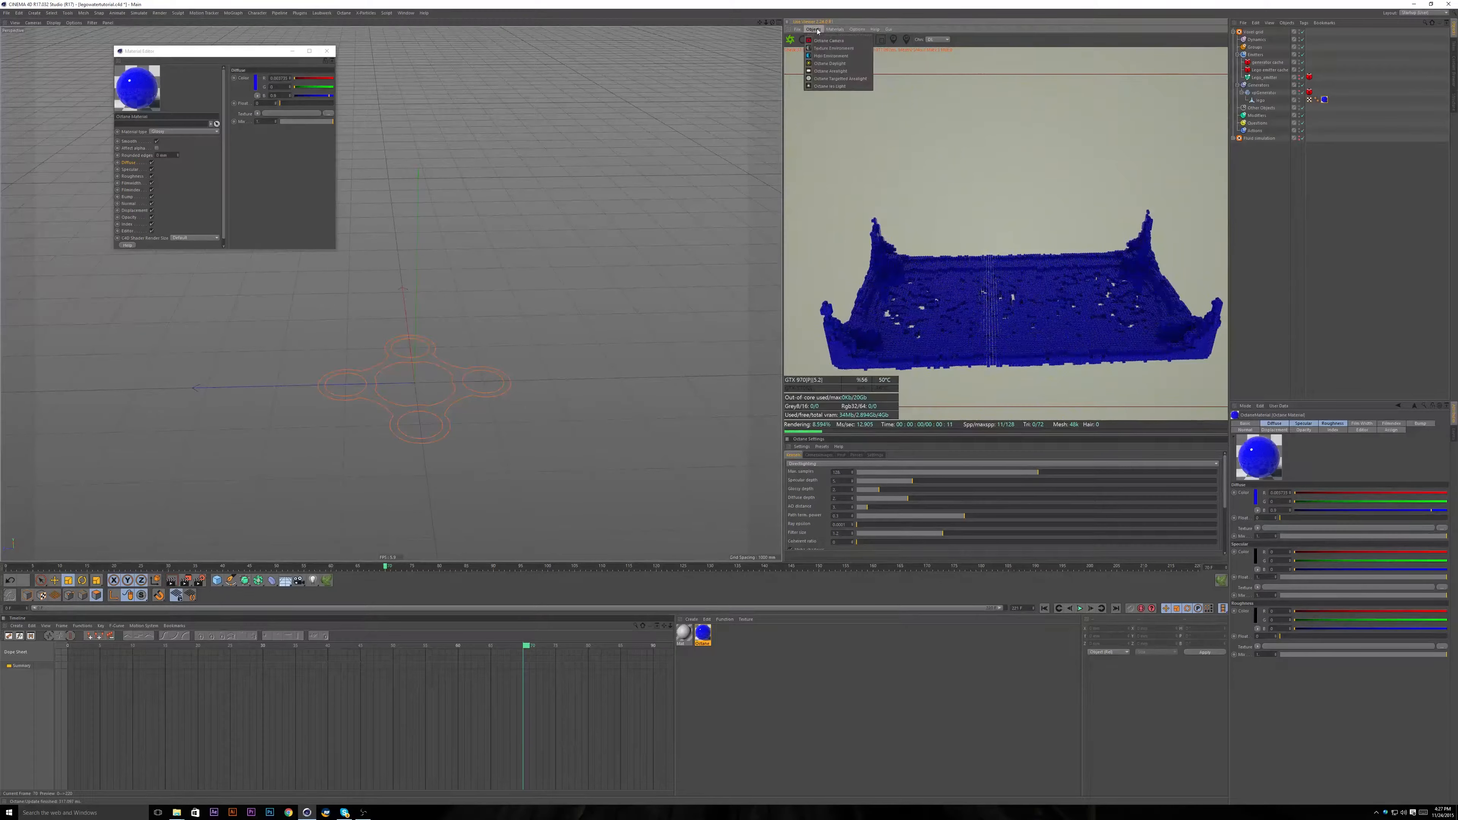
click(832, 57)
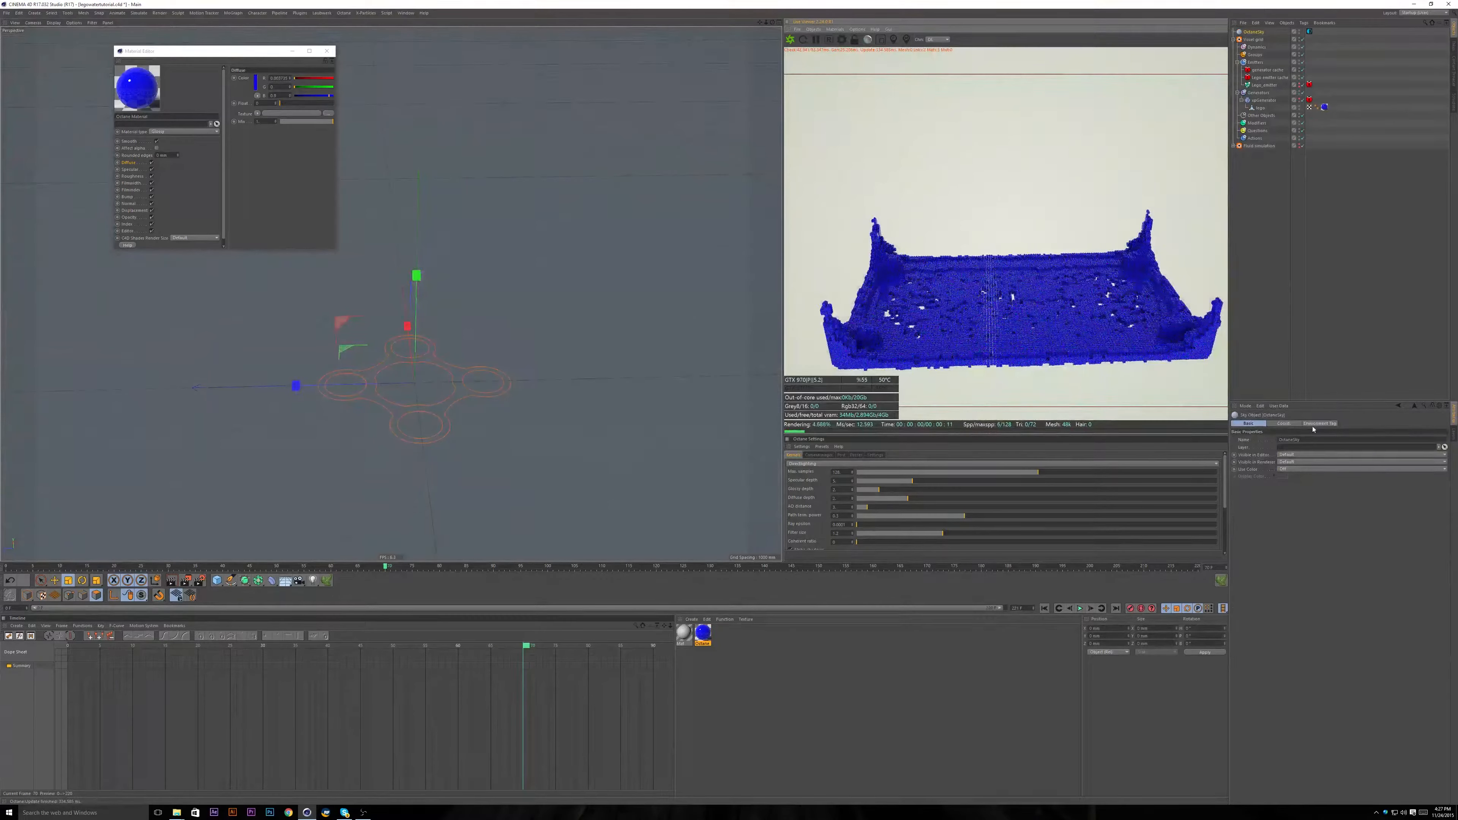
click(1312, 426)
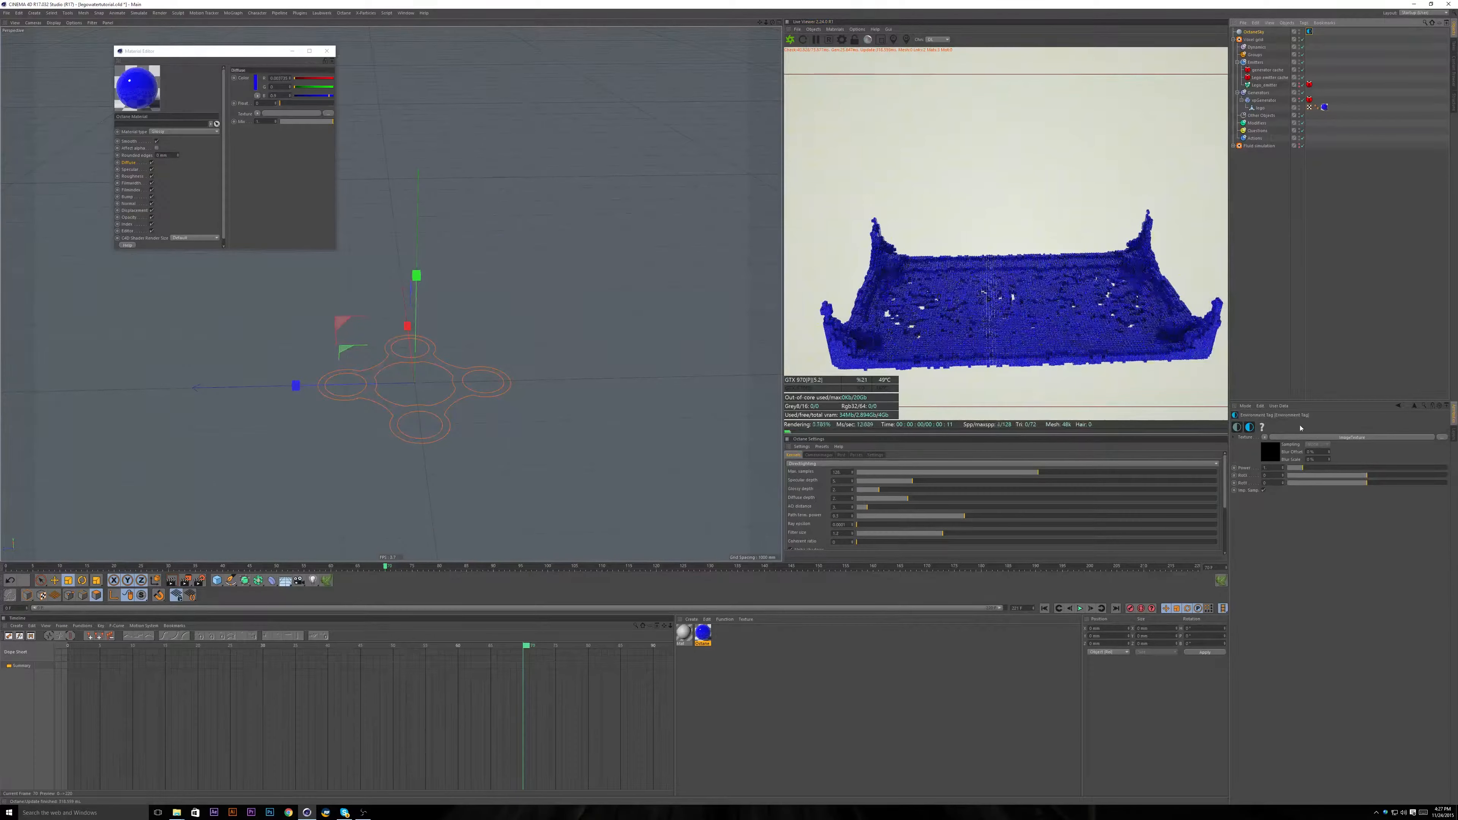
click(1428, 440)
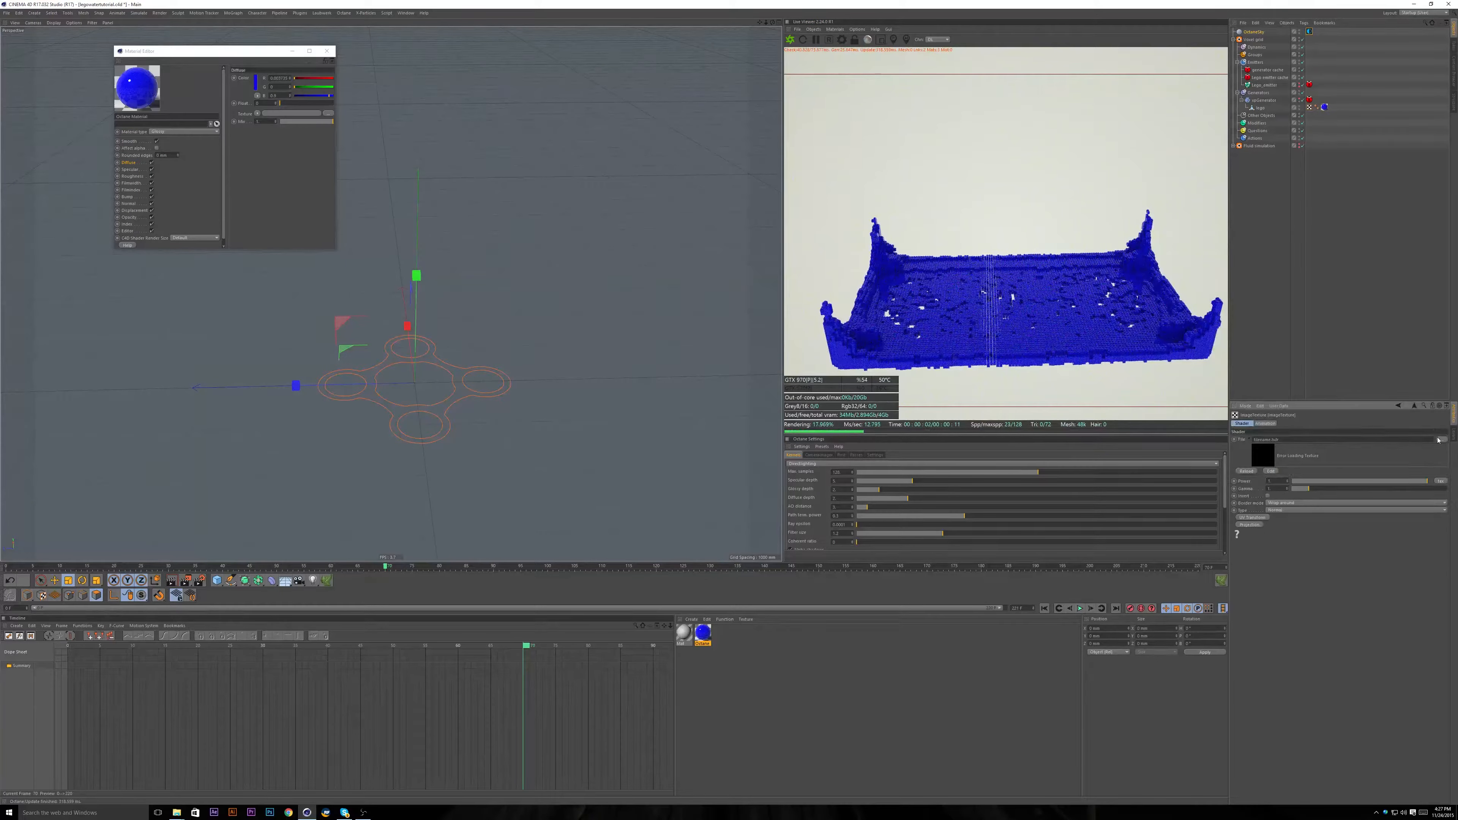
Load an HDR image from the MonValley_DirtRoad folder in Stock Footage's HDRI collection as the environment texture.
click(1441, 439)
scroll(51, 264, down, 2)
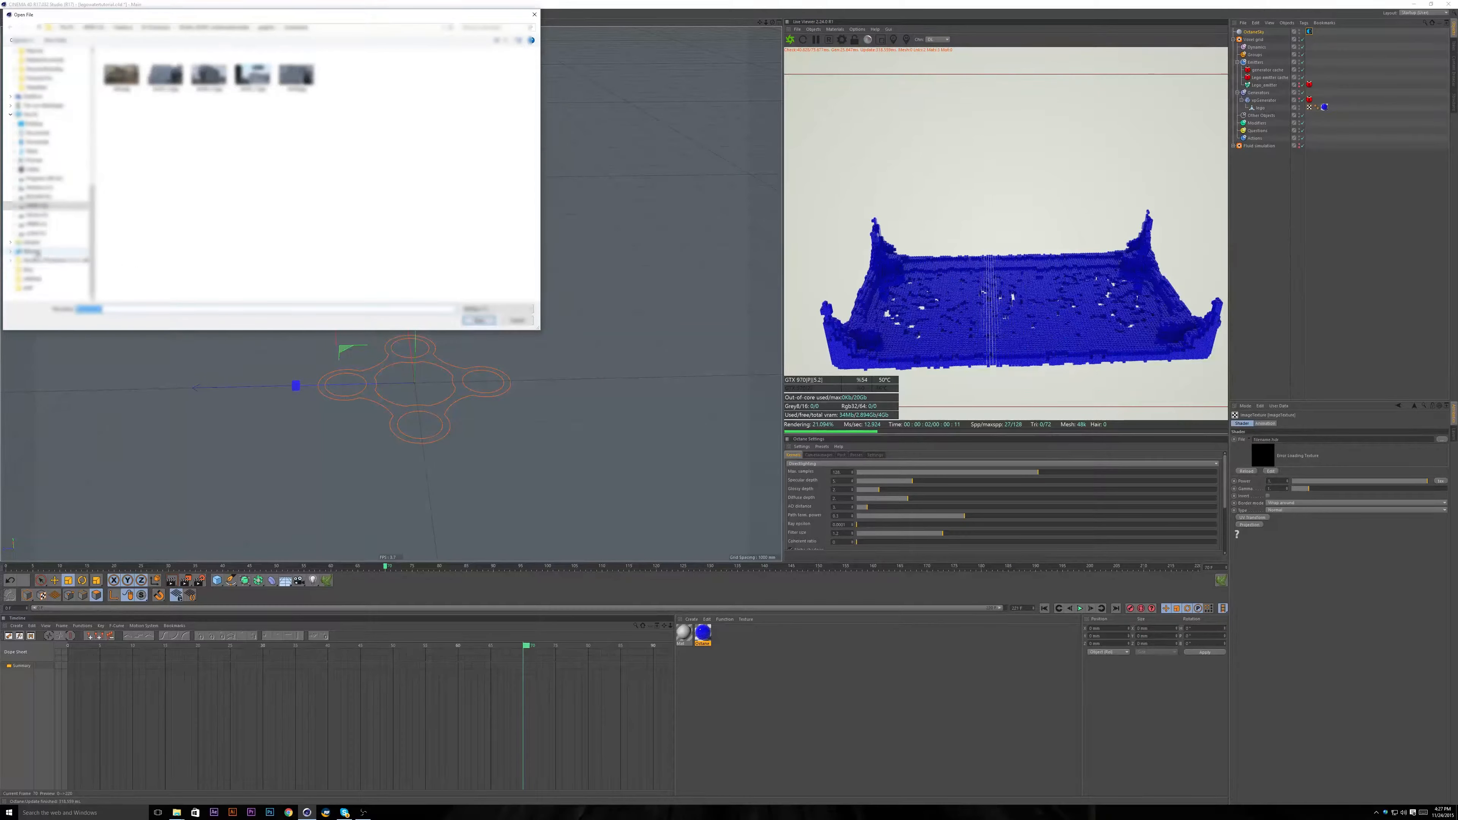
click(35, 205)
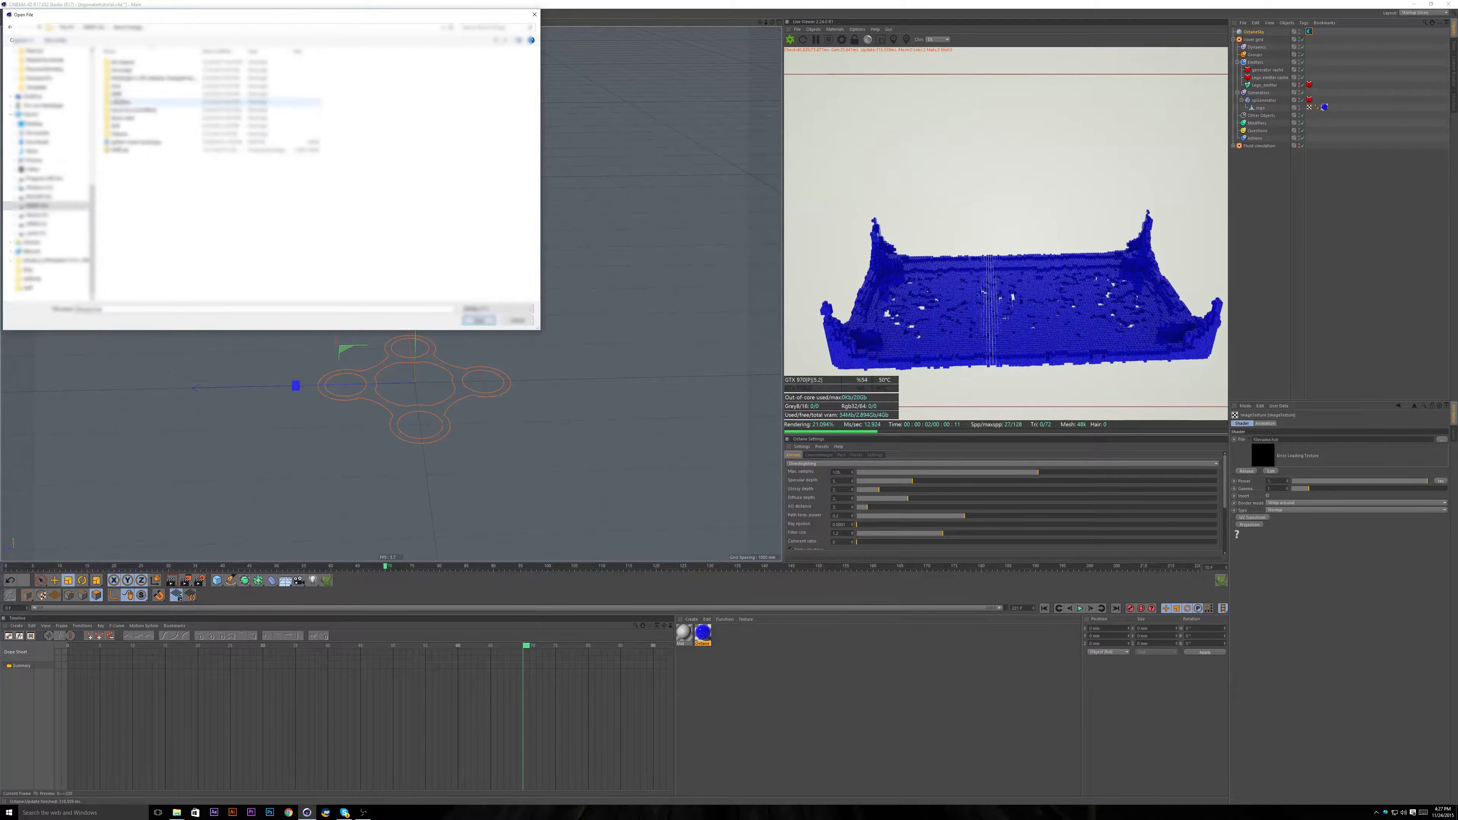
double_click(123, 94)
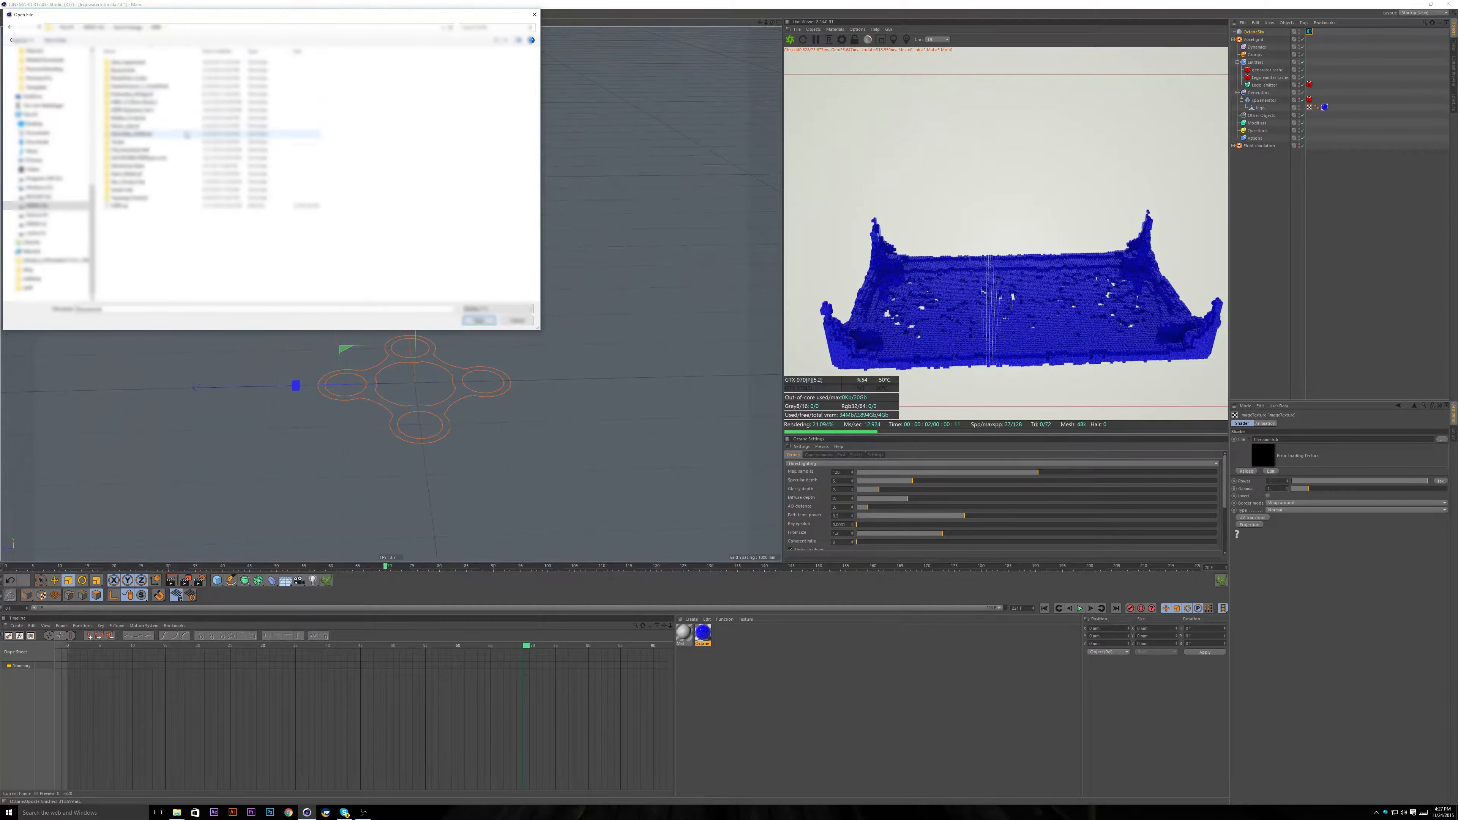
drag(166, 14, 474, 119)
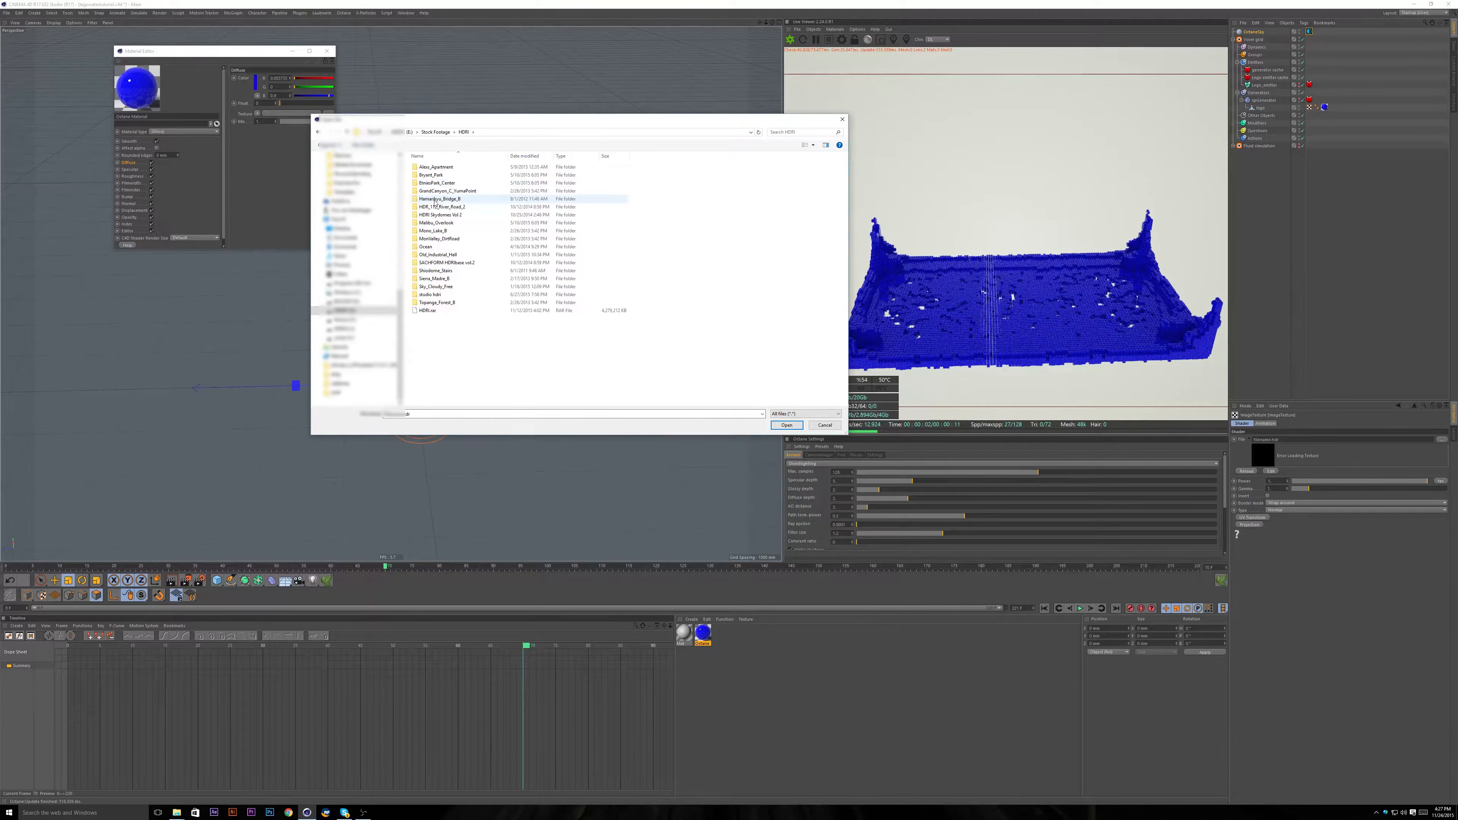
double_click(433, 239)
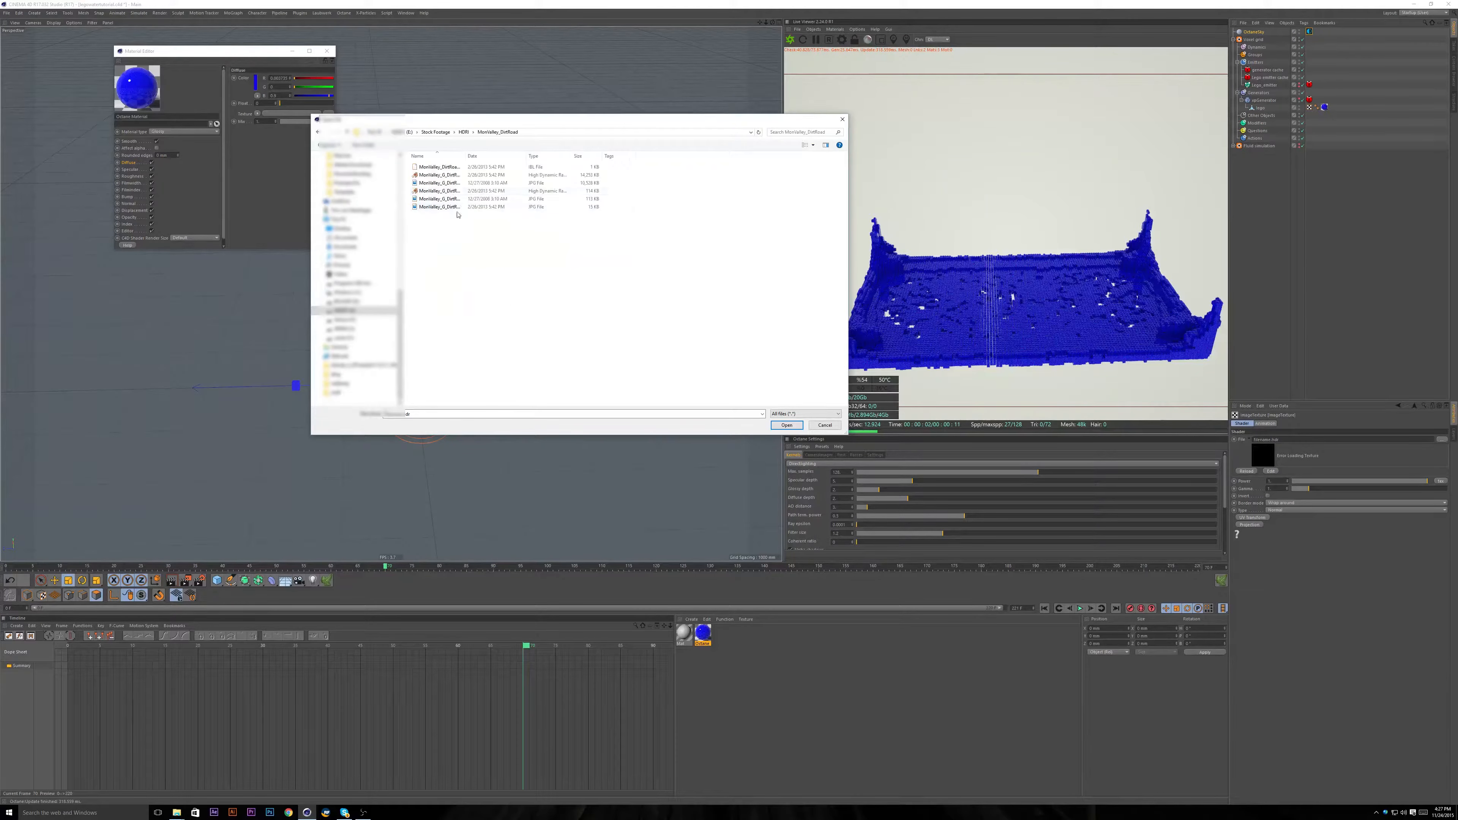
click(429, 176)
click(785, 425)
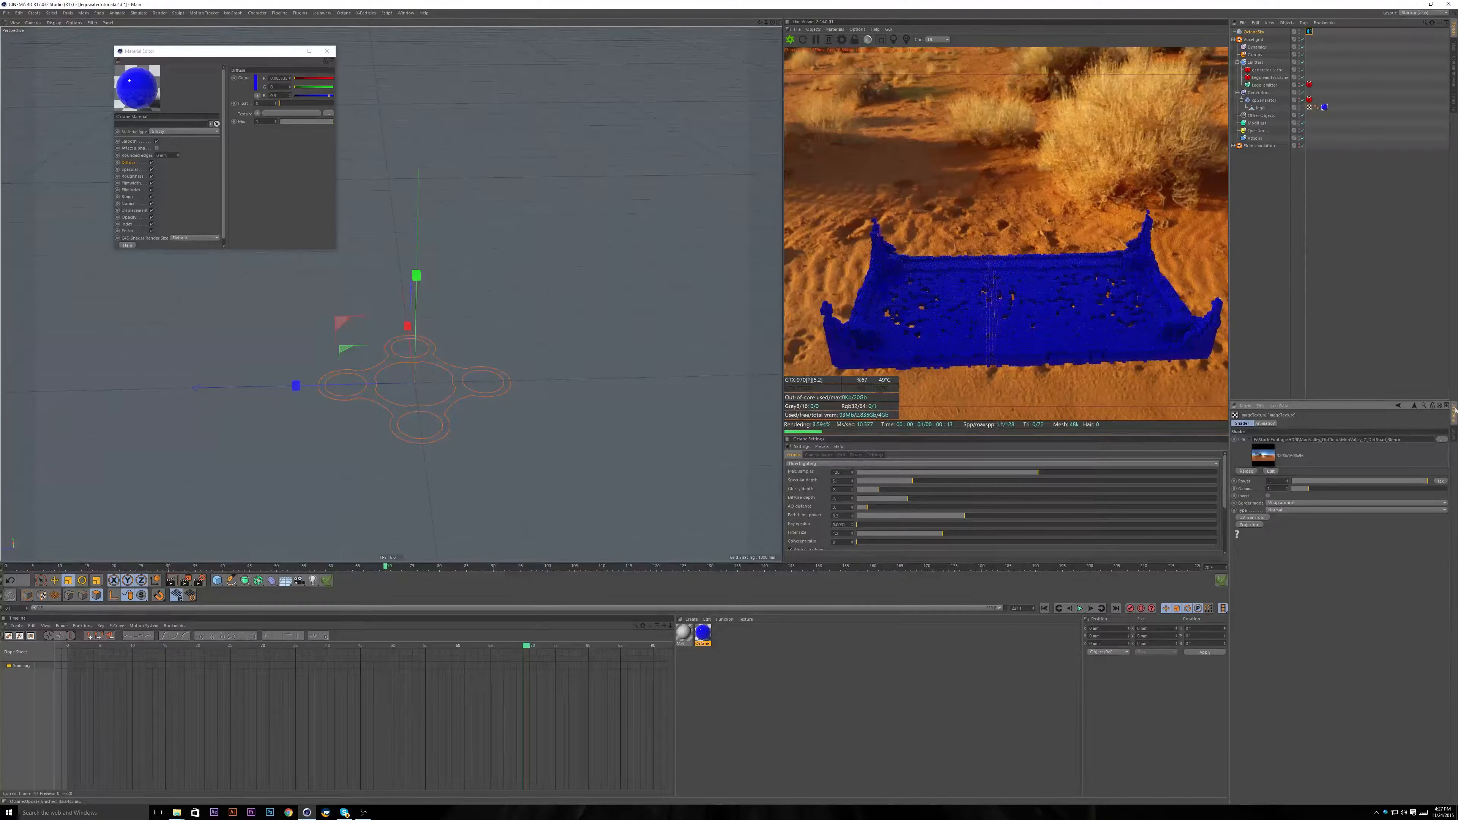
Load the Malibu_Overlook HDR image as the environment texture without copying it to the project, and inspect the lit render.
click(1441, 440)
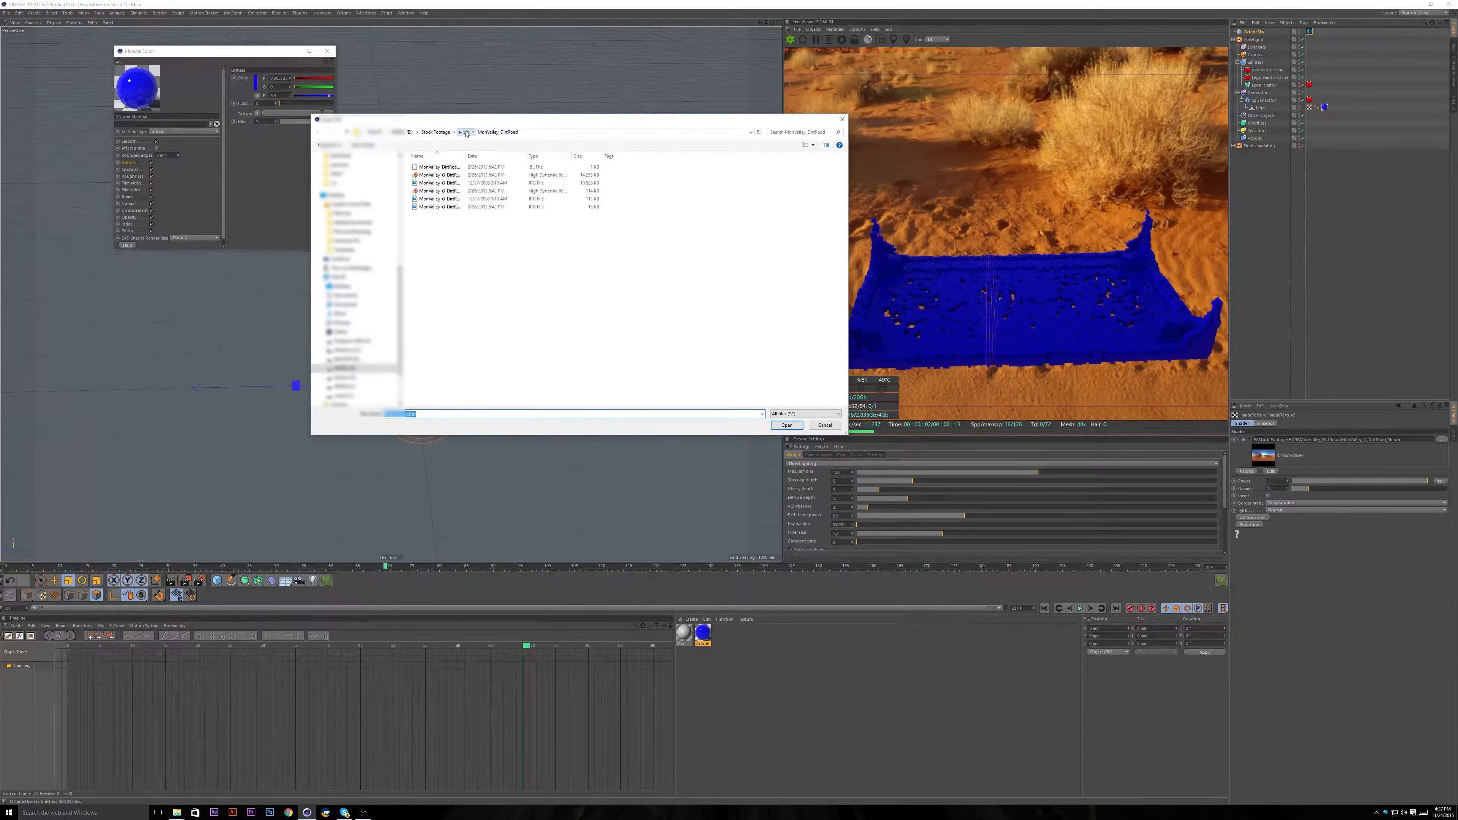
click(465, 132)
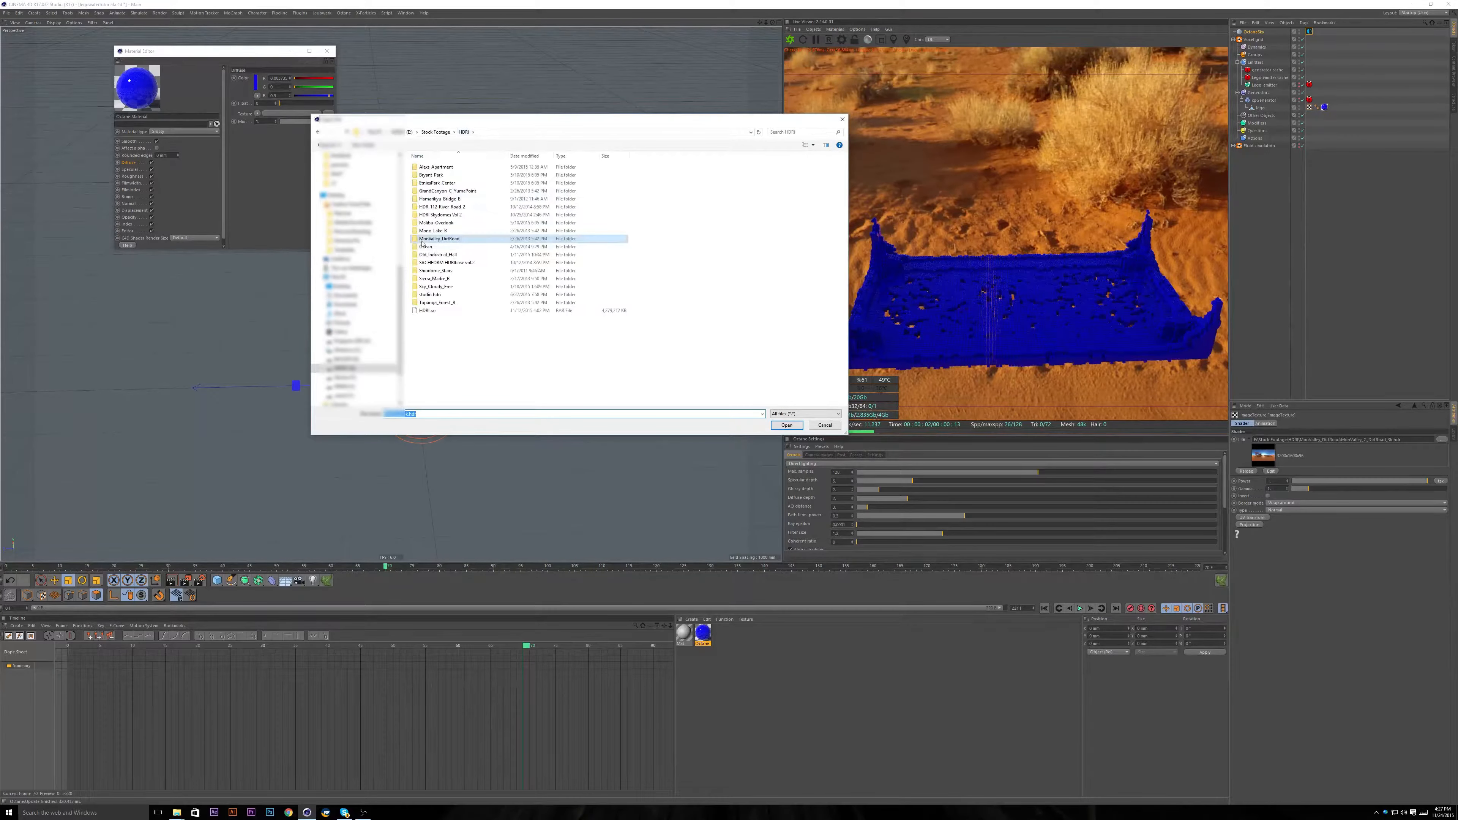
double_click(436, 222)
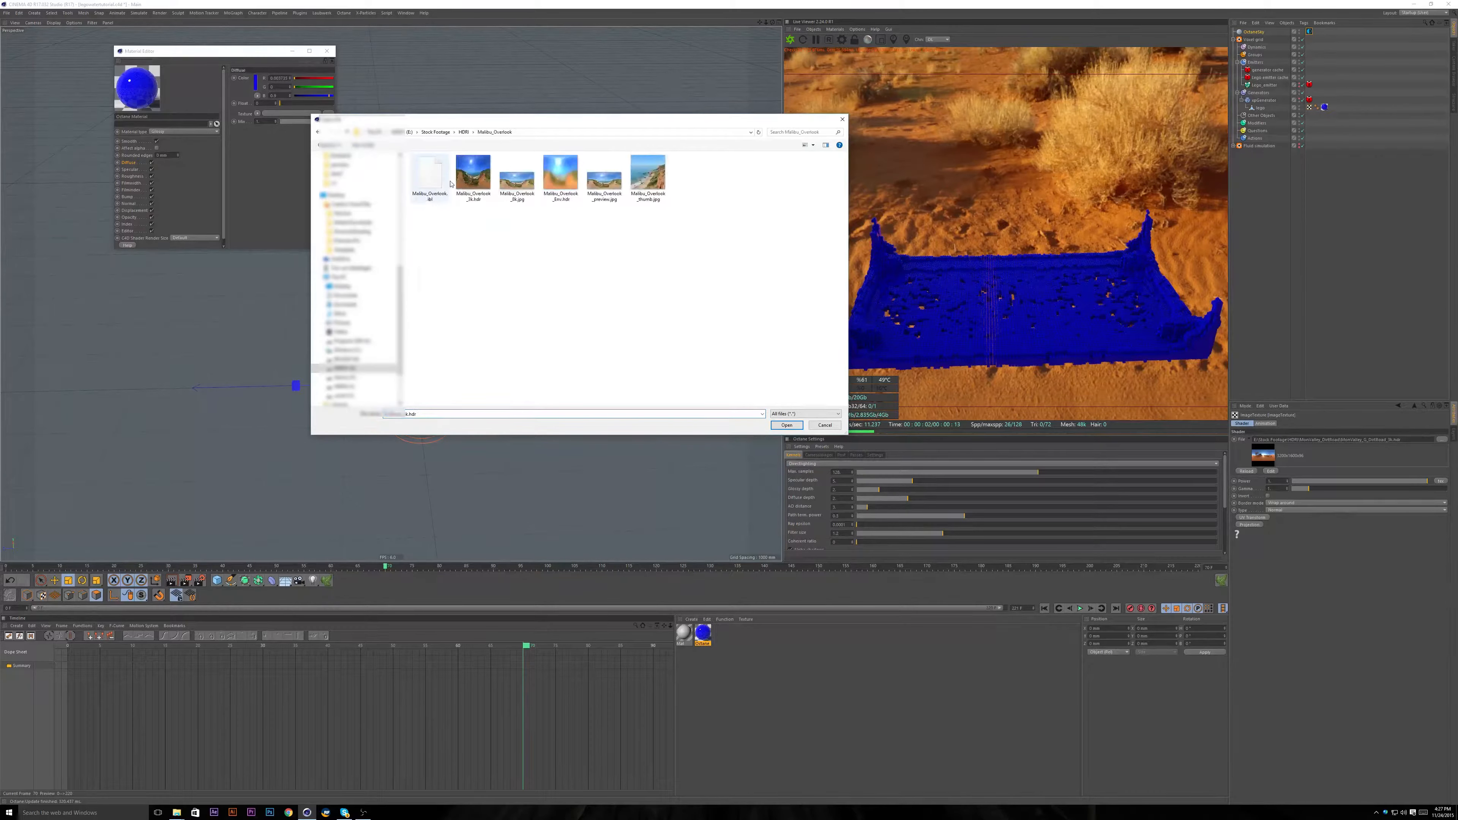
double_click(491, 188)
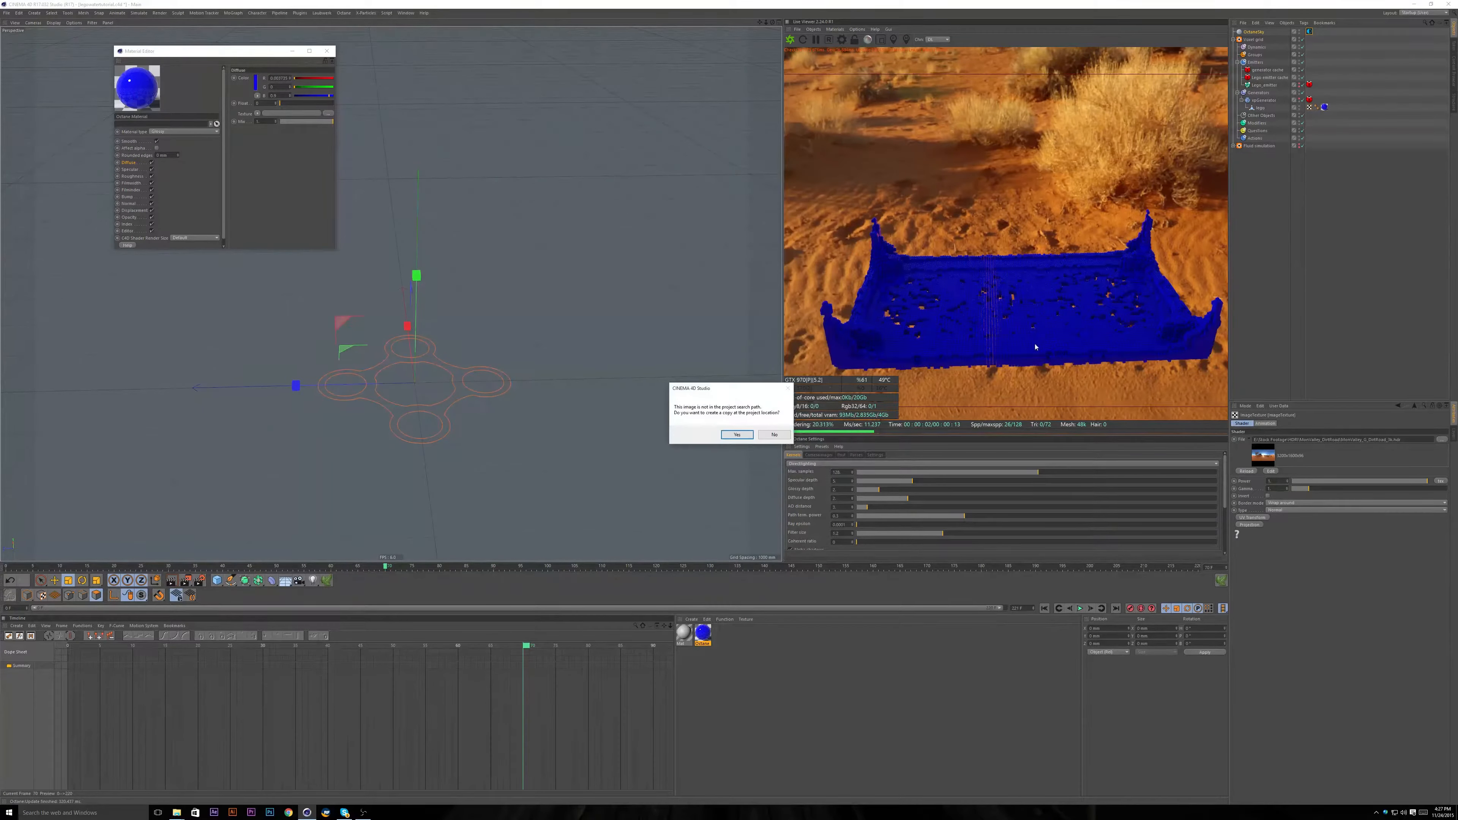
click(774, 434)
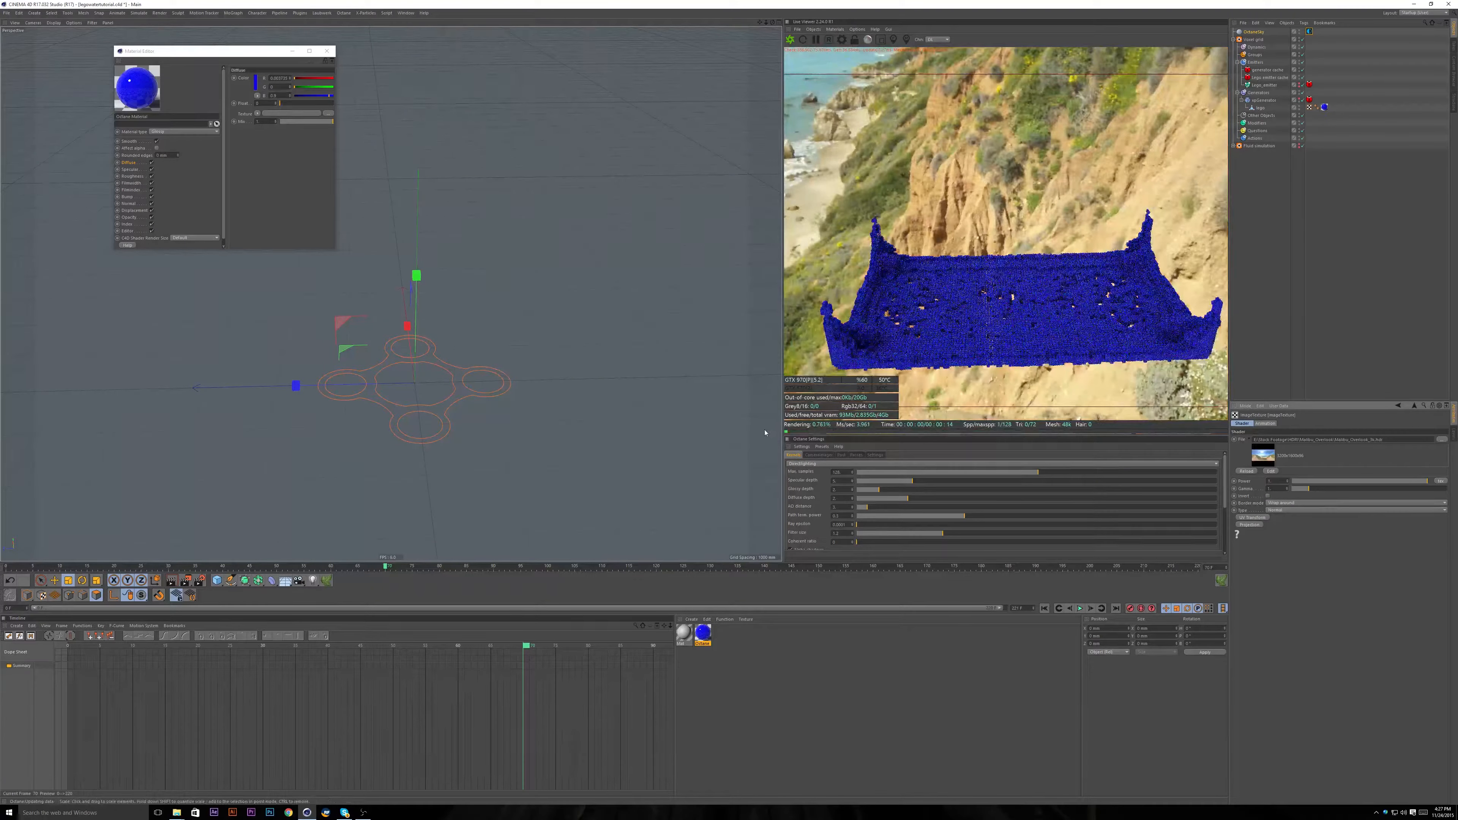
alt+drag(479, 310, 436, 351)
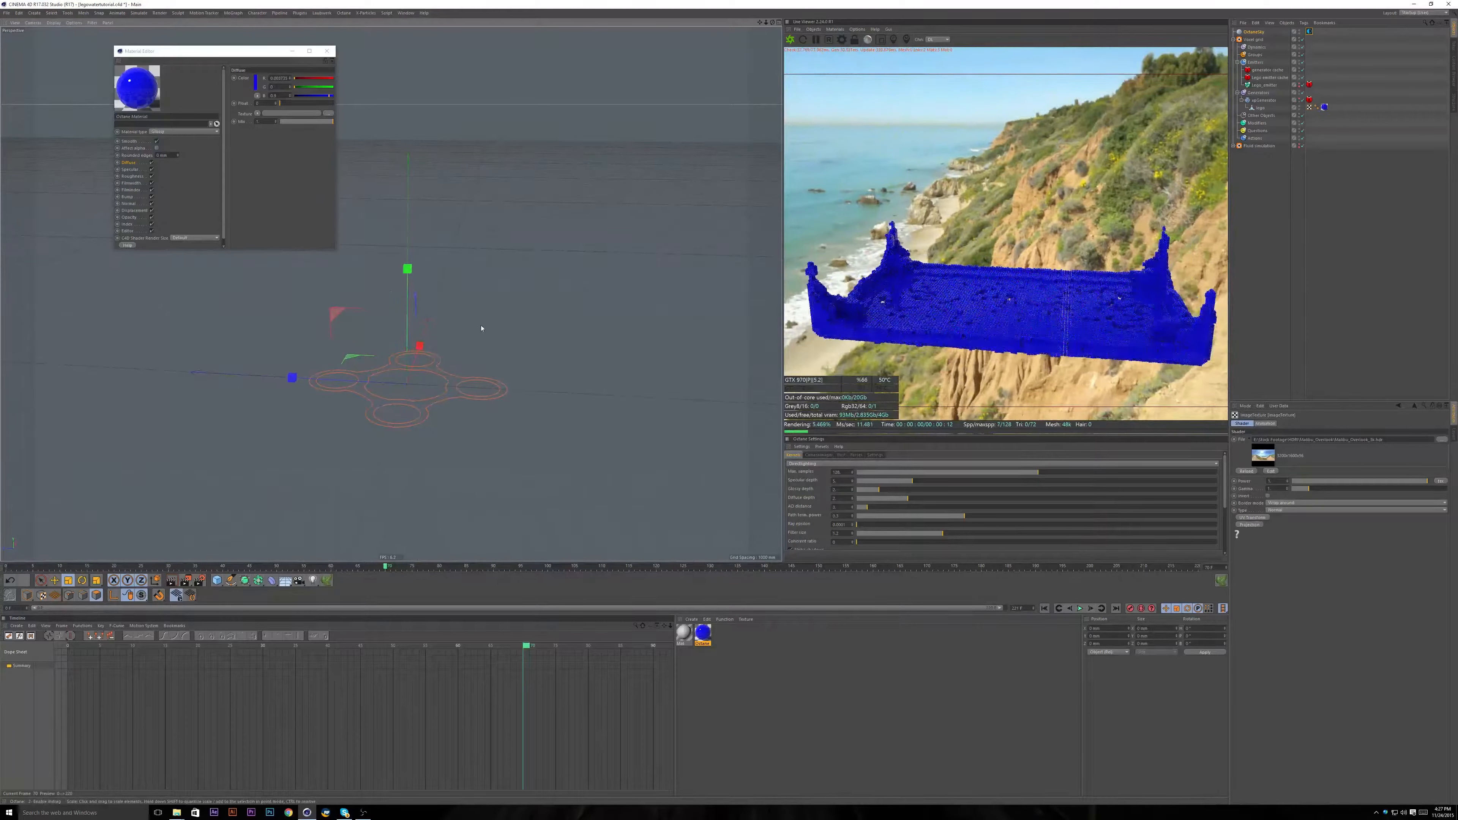
alt+drag(553, 361, 554, 369)
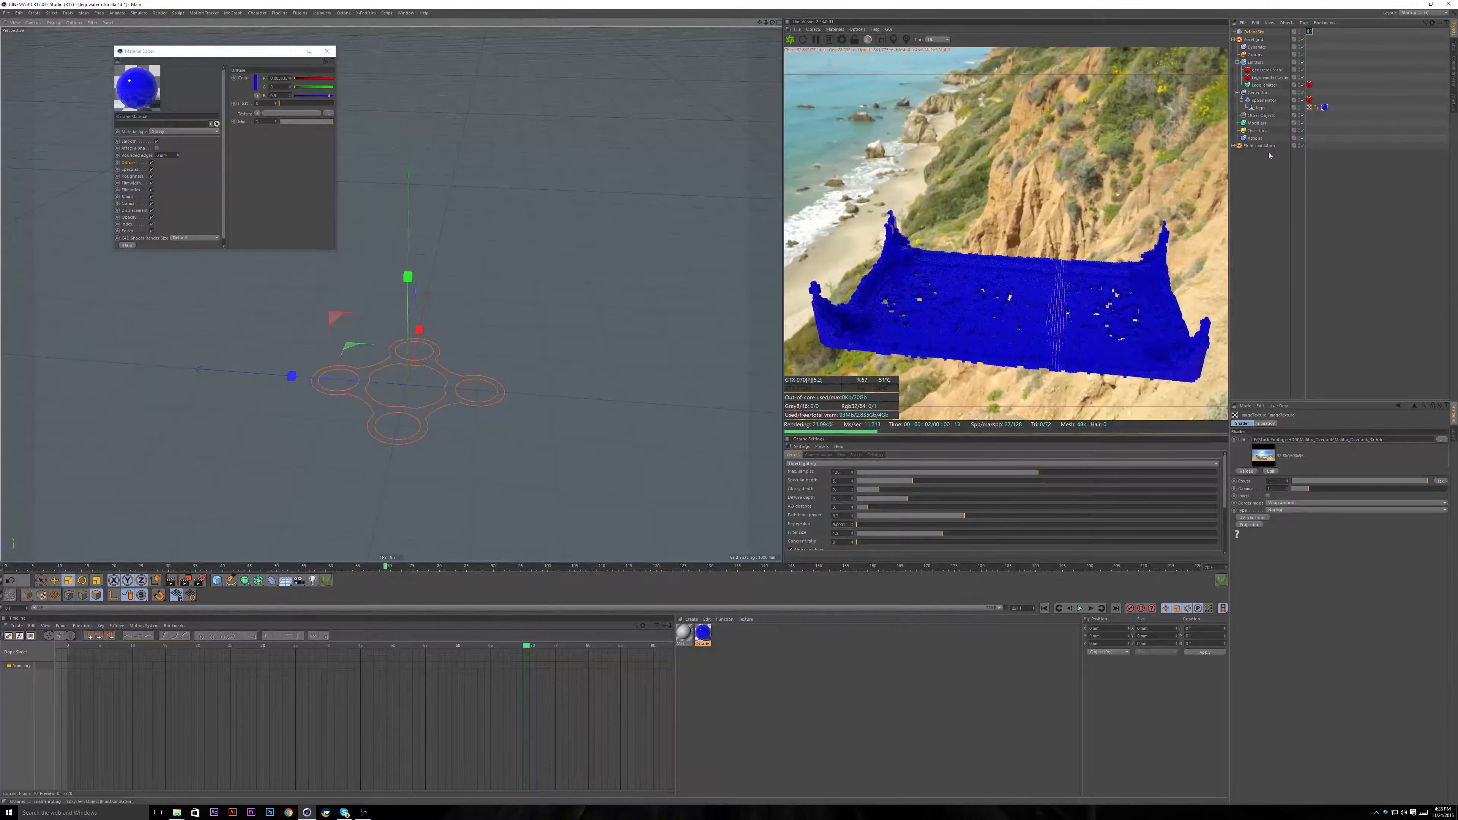
Move the Lego brick out of the X-Particles generator to the hierarchy's top level and scale it slightly.
drag(1259, 108, 1263, 148)
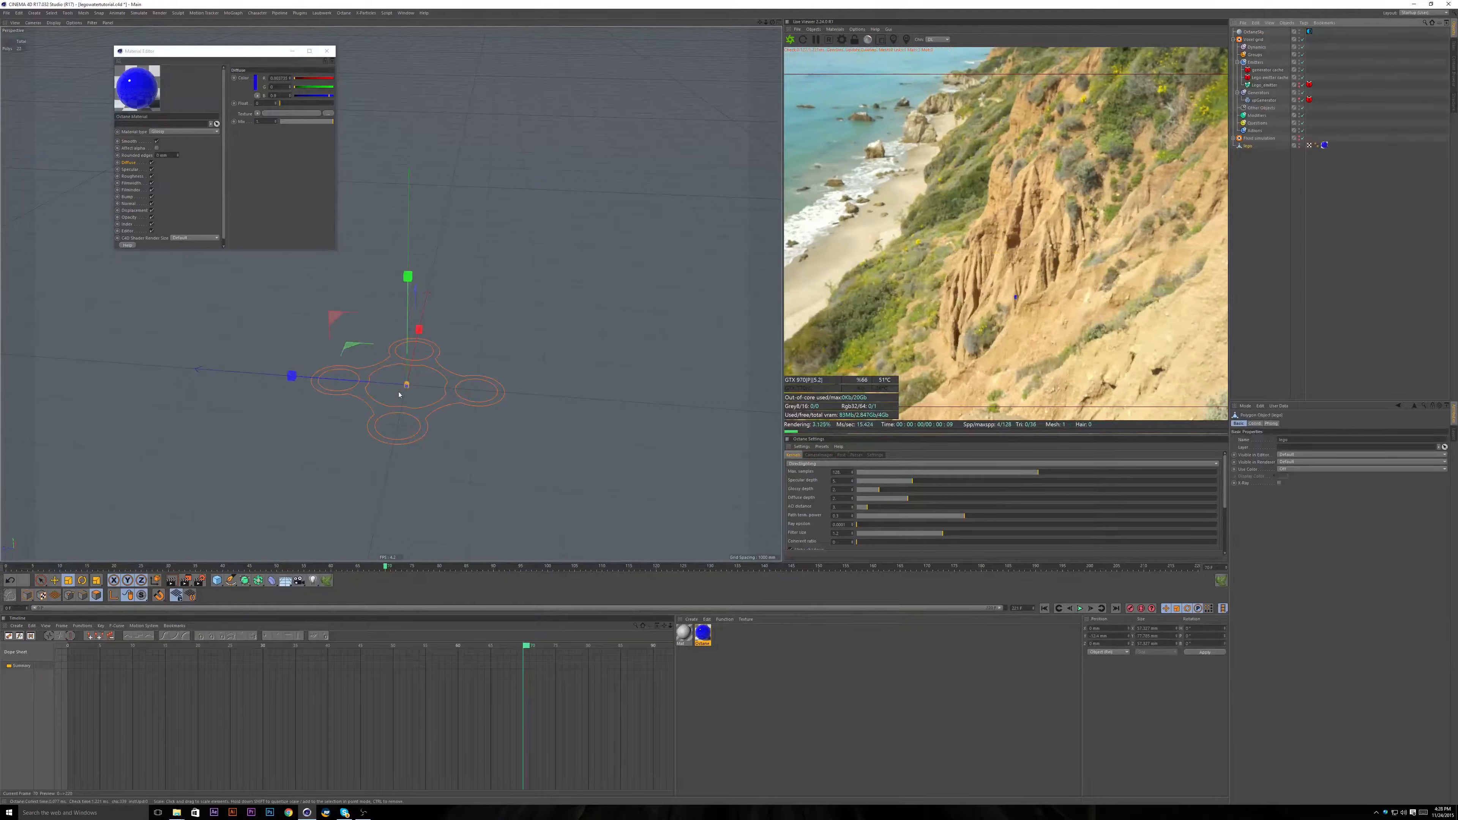
scroll(408, 394, up, 10)
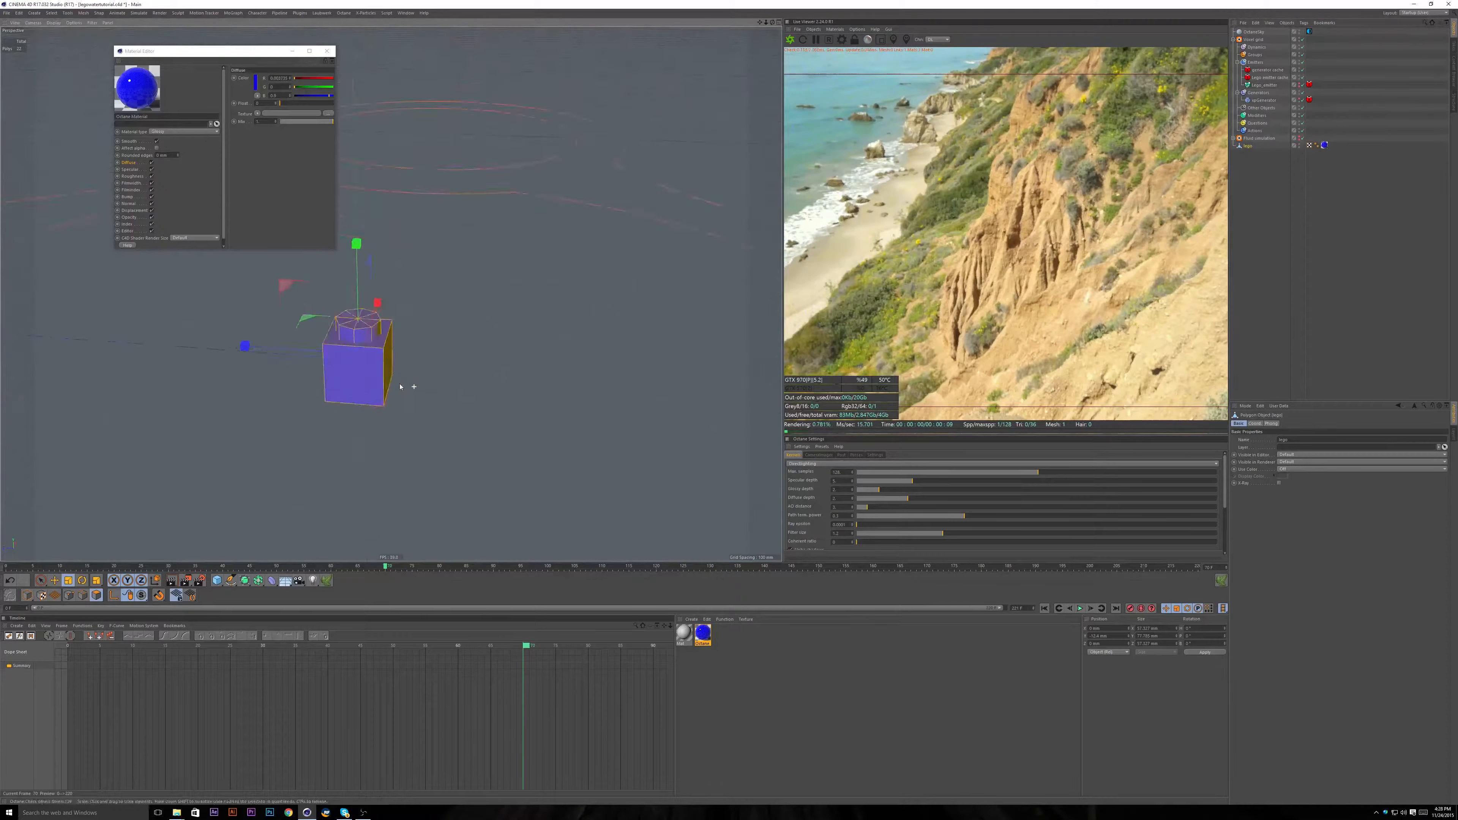
drag(363, 353, 369, 352)
scroll(365, 355, down, 10)
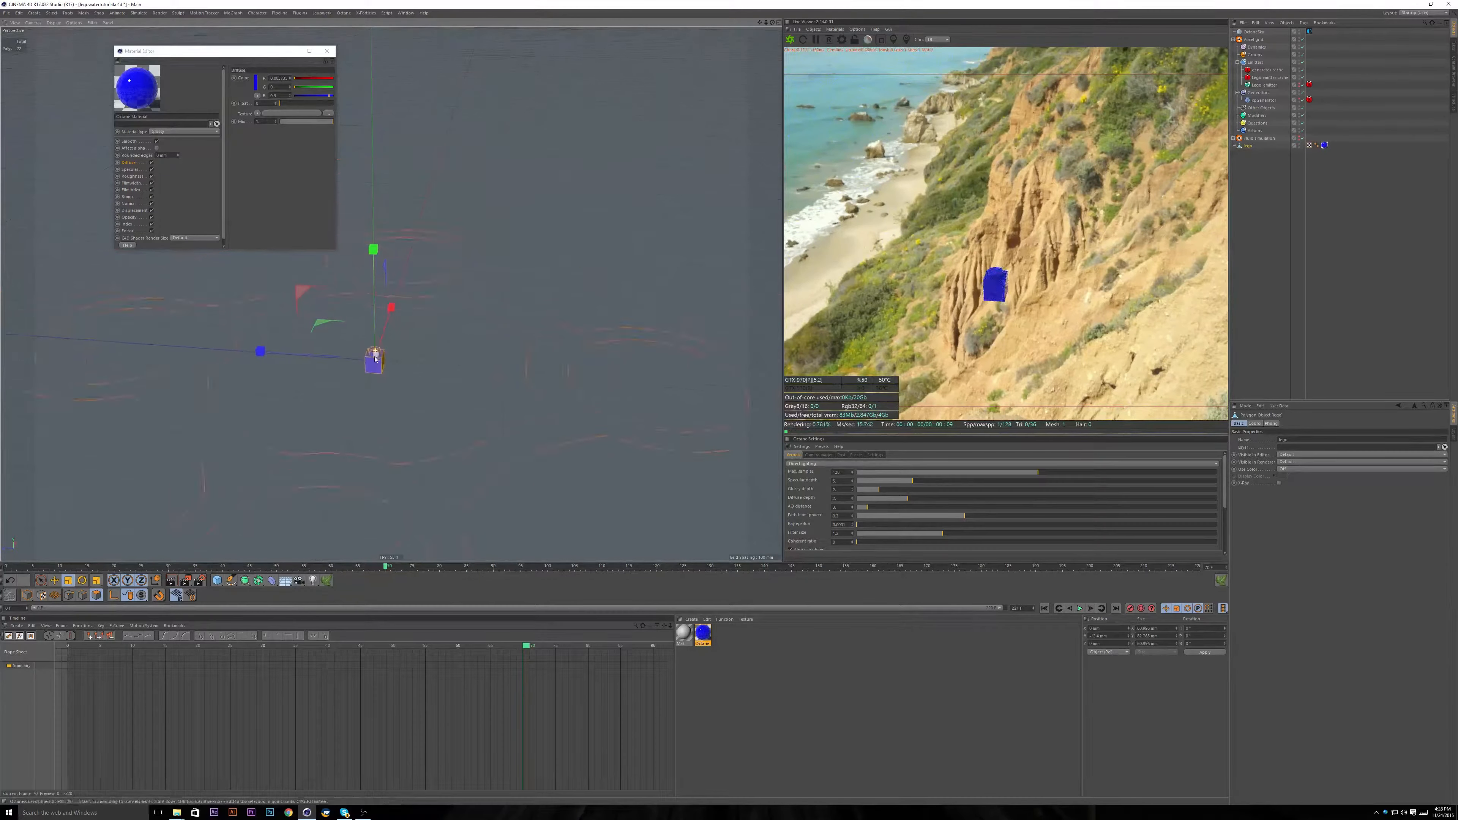